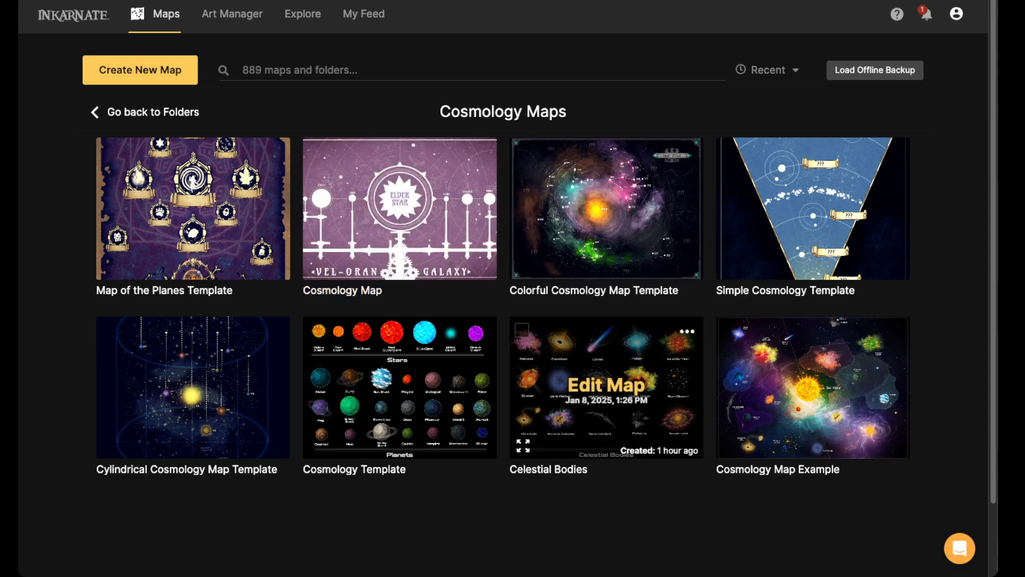
- Preview the Cosmology Map Example at full size and return to the Cosmology Maps folder
click(729, 446)
click(534, 363)
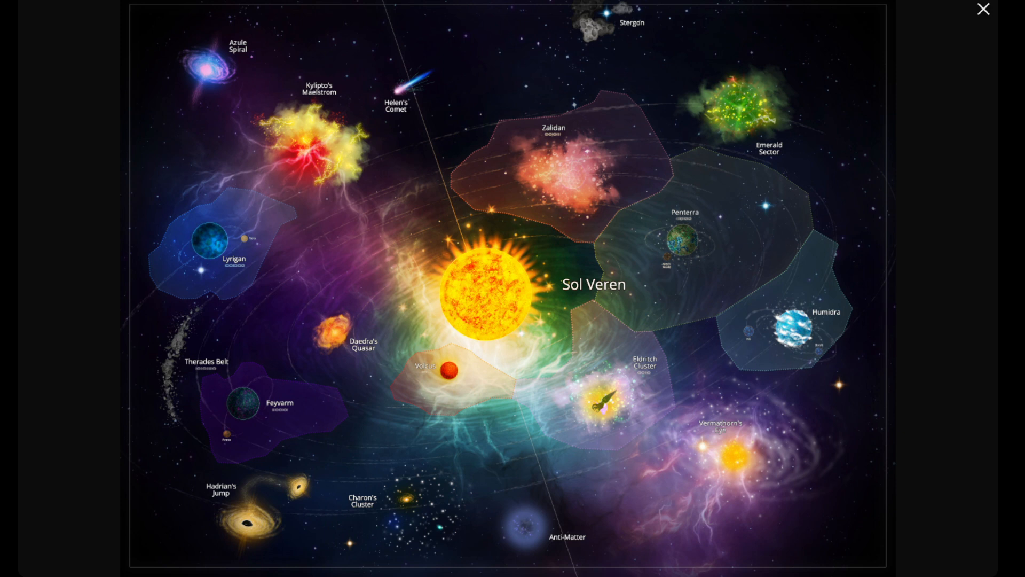
key(Escape)
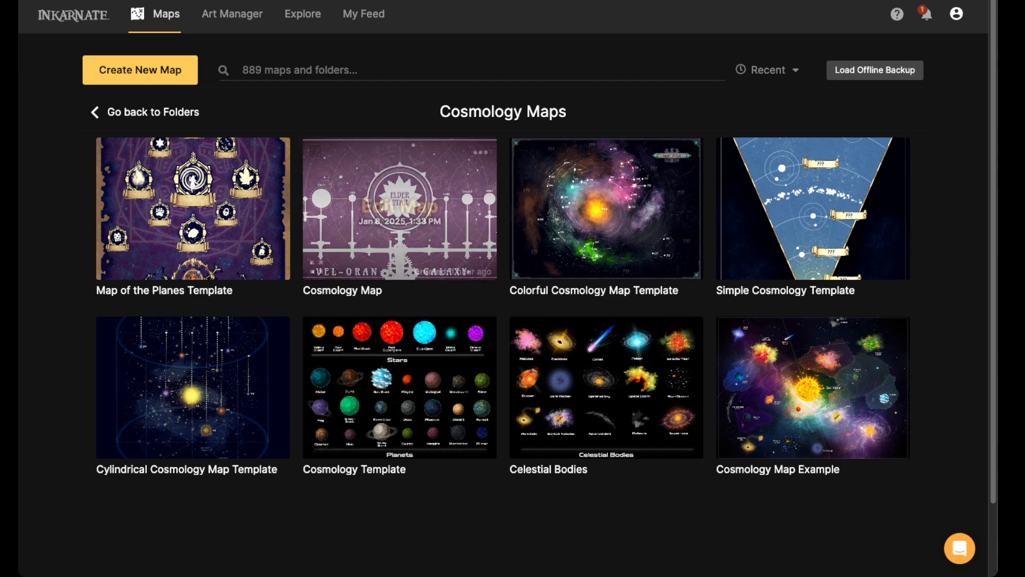
click(400, 387)
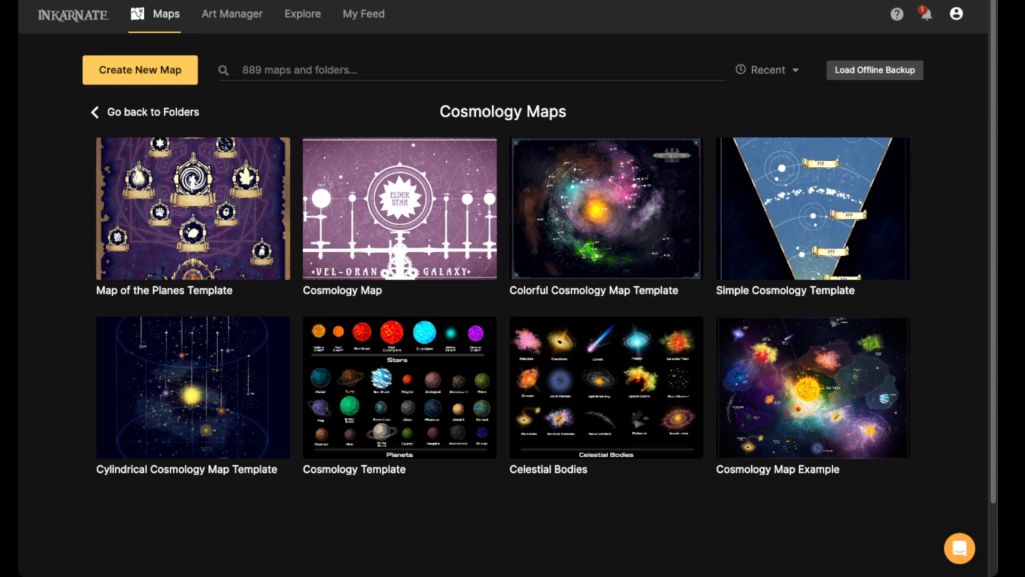
mouse_move(813, 208)
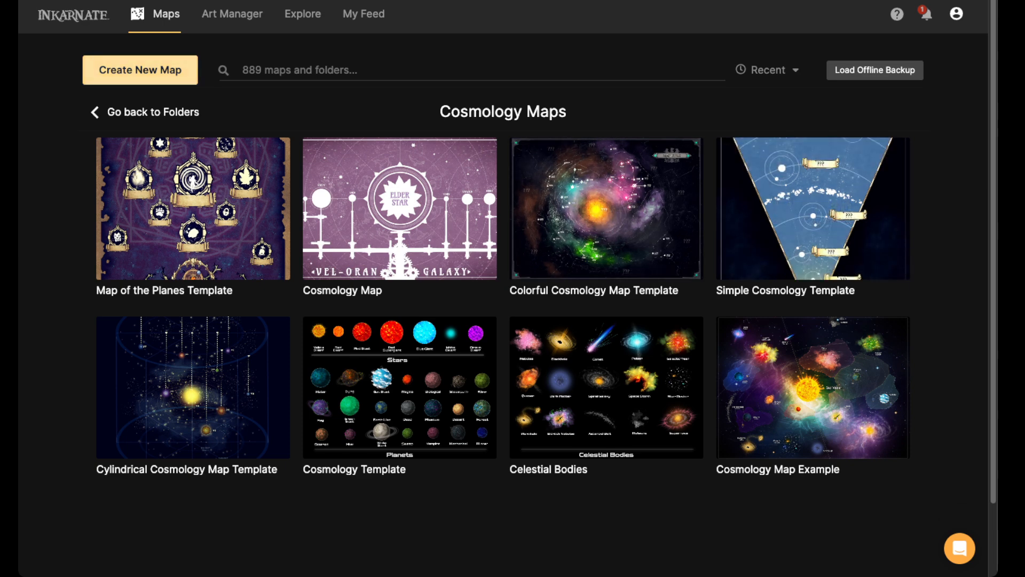
- Create a new Fantasy Battlemaps map in Landscape ratio, 40 × 30 tiles, with Ultra (4K) editing resolution
click(140, 70)
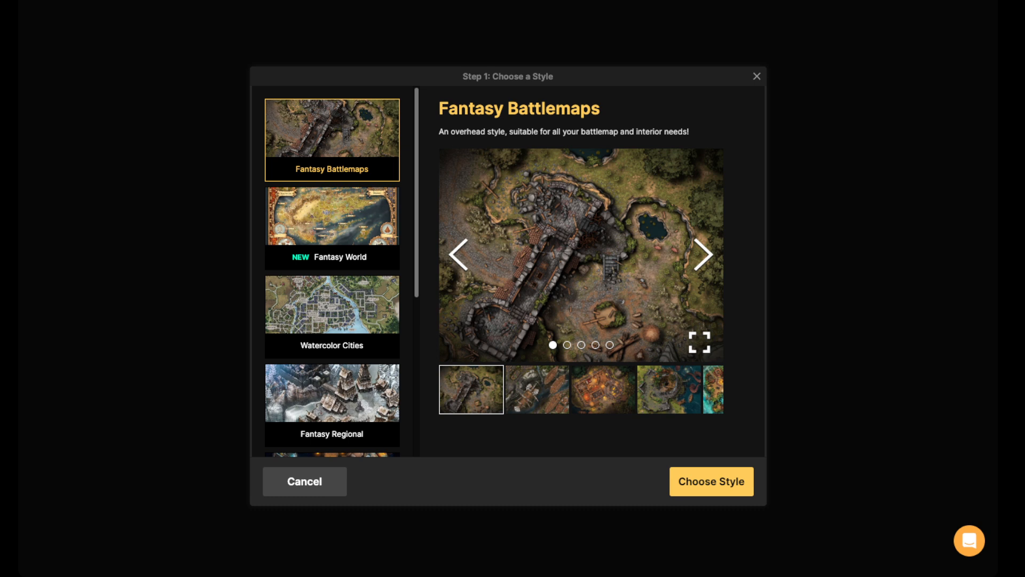
click(711, 481)
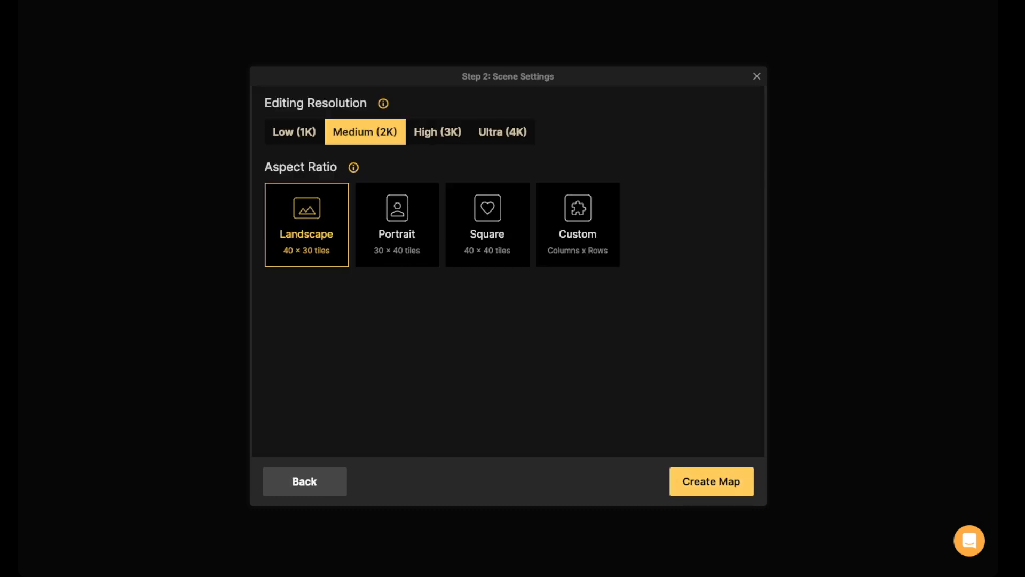
click(503, 132)
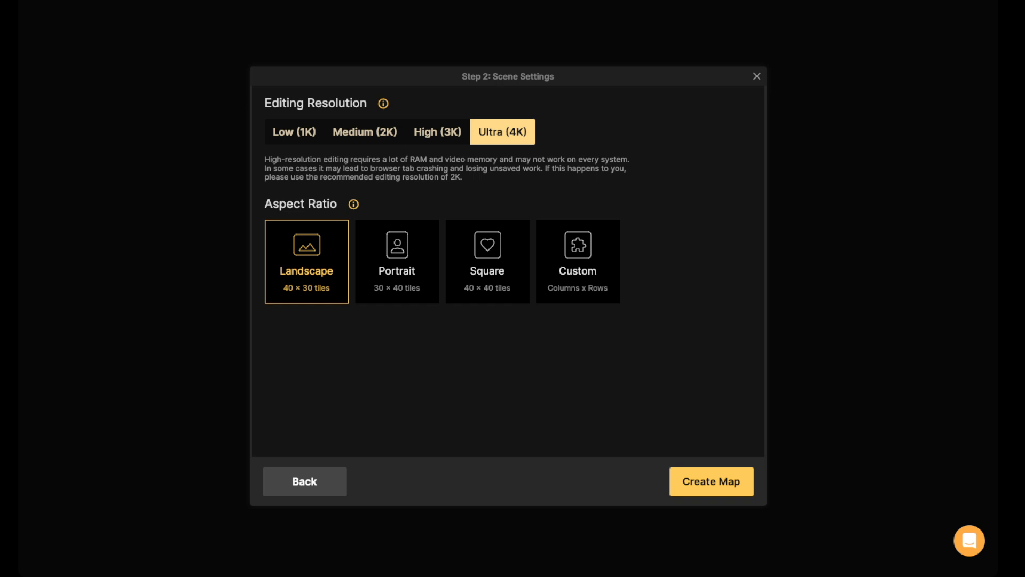
click(711, 480)
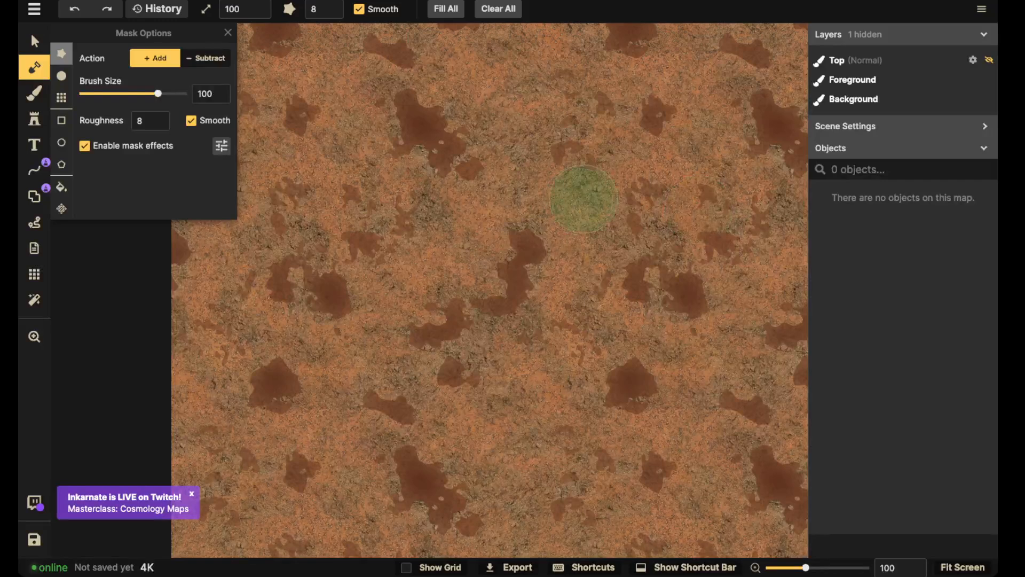
- Fill the entire Background layer with solid black (000000) using the Brush tool
click(34, 42)
scroll(352, 240, down, 1)
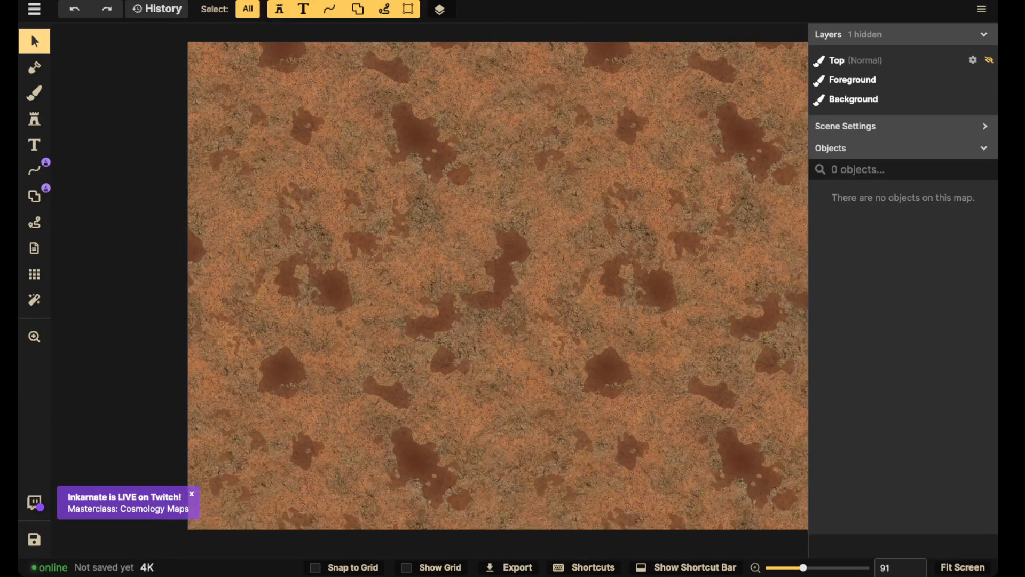
scroll(532, 216, down, 1)
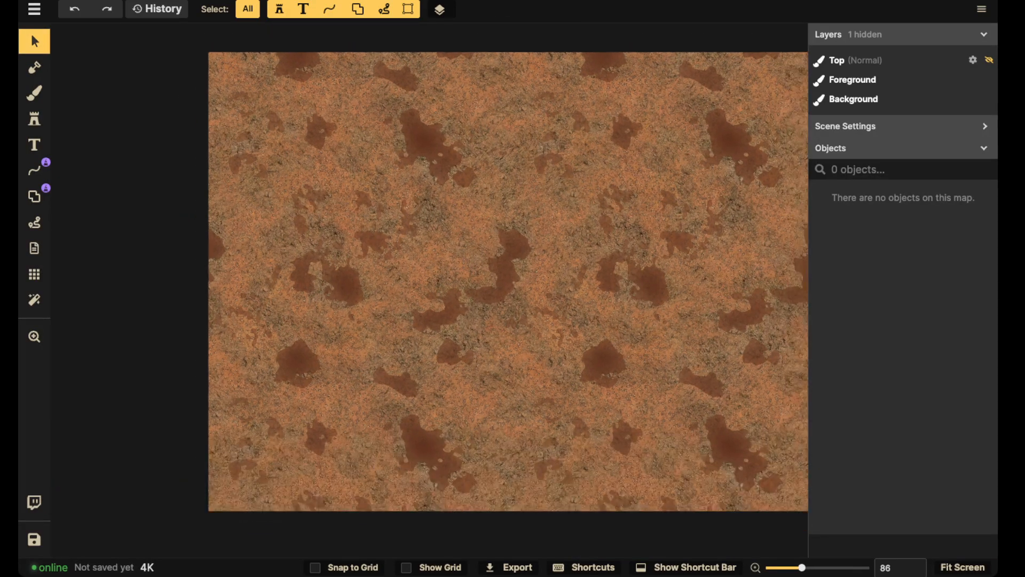
key(space)
drag(532, 216, 462, 226)
scroll(534, 231, up, 1)
drag(534, 230, 534, 226)
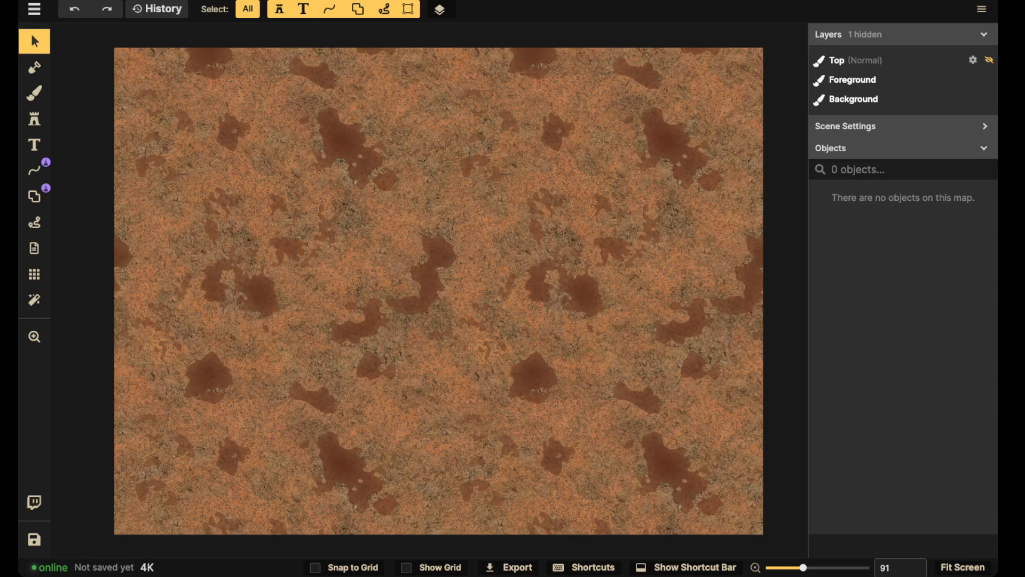
key(b)
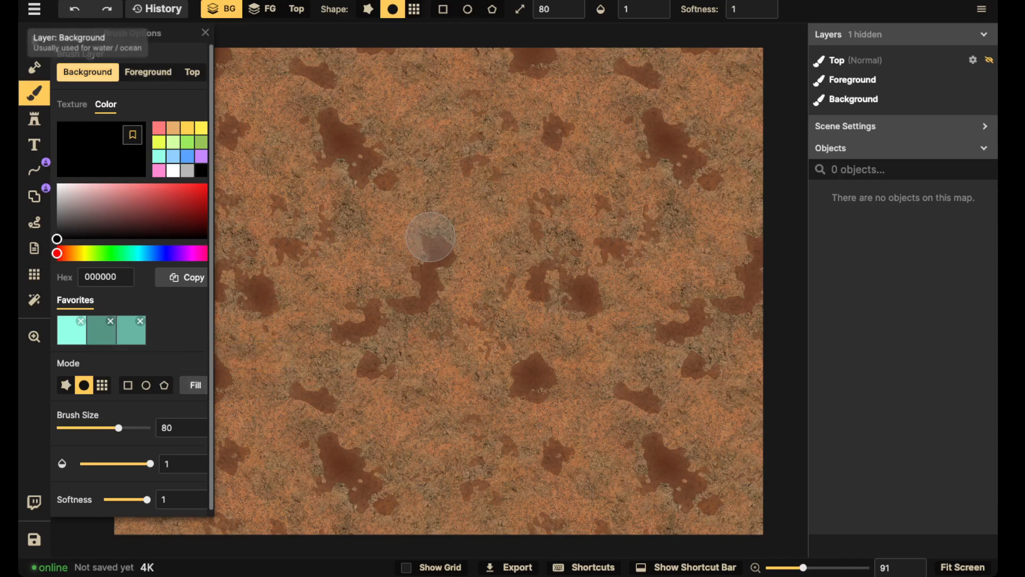
click(195, 385)
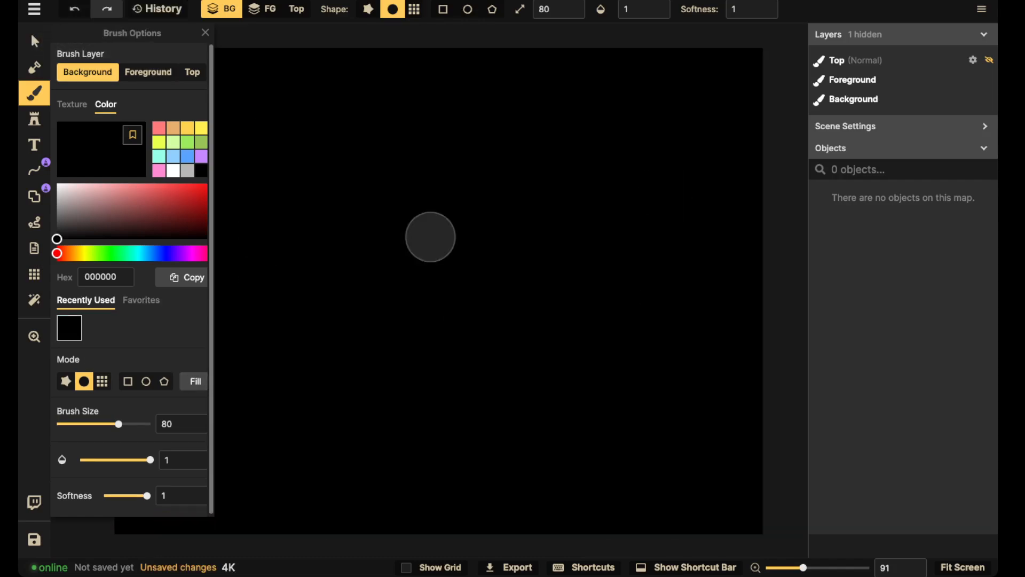
click(35, 41)
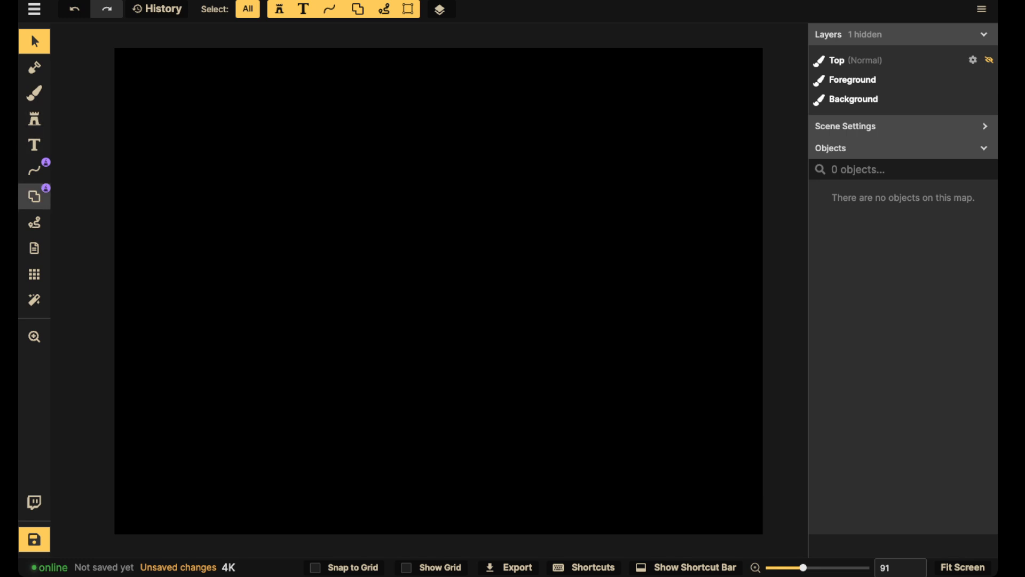
- Set up the Ellipse shape tool with a texture fill using the orange Lava texture from the Hell: Terrain pack
click(34, 196)
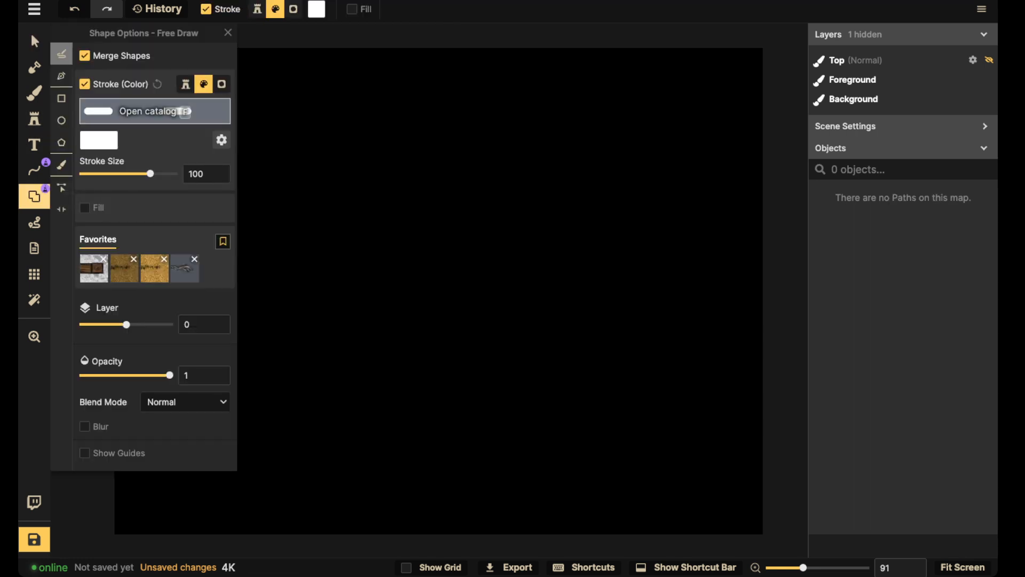
click(61, 121)
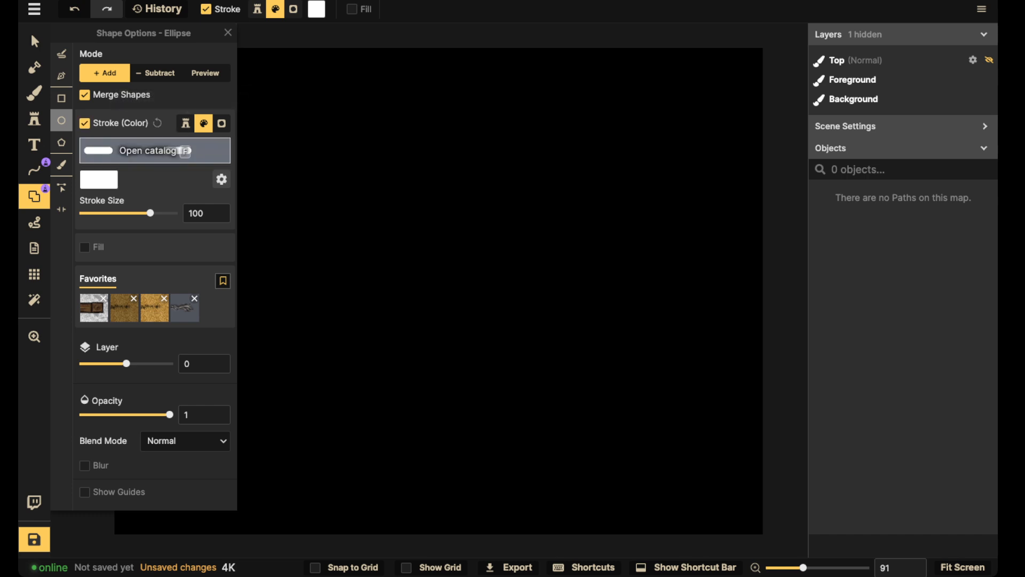
click(222, 178)
click(181, 108)
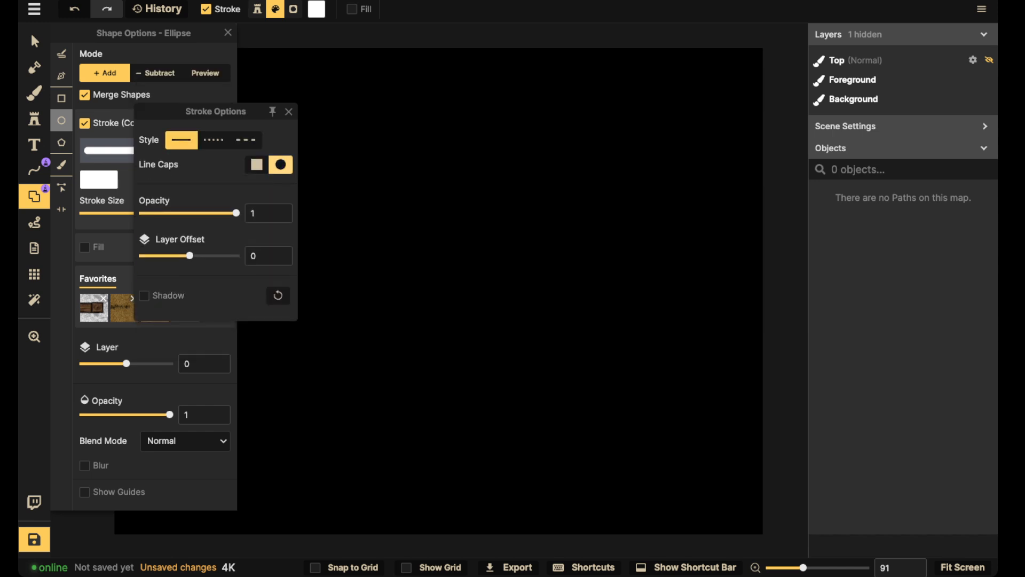
click(289, 111)
click(85, 247)
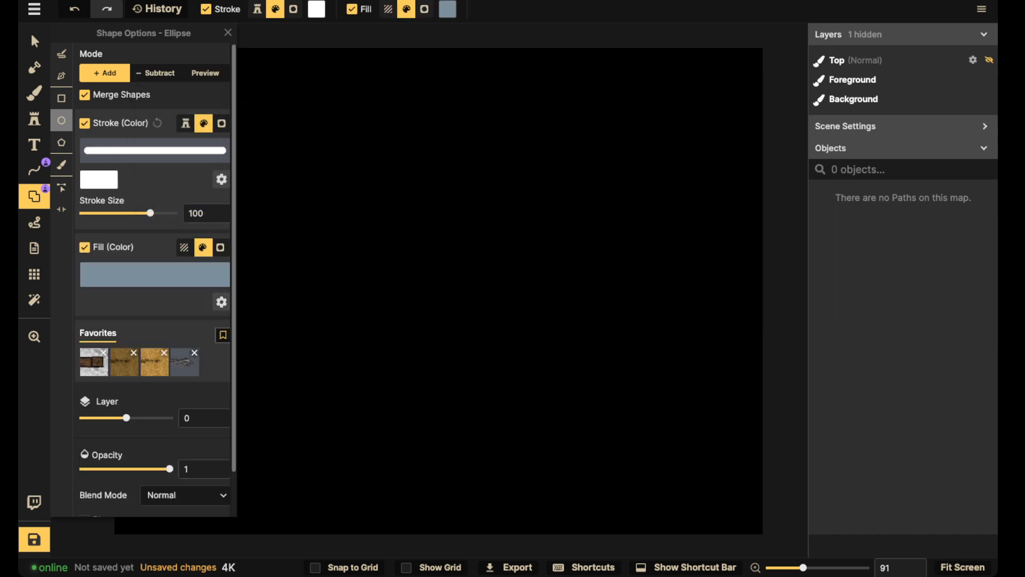
click(184, 247)
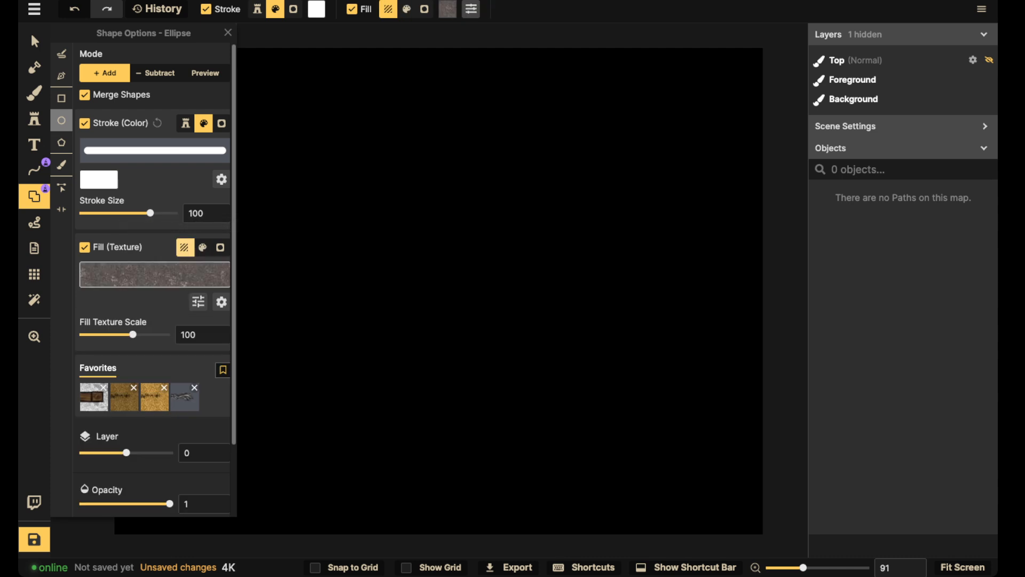
click(184, 274)
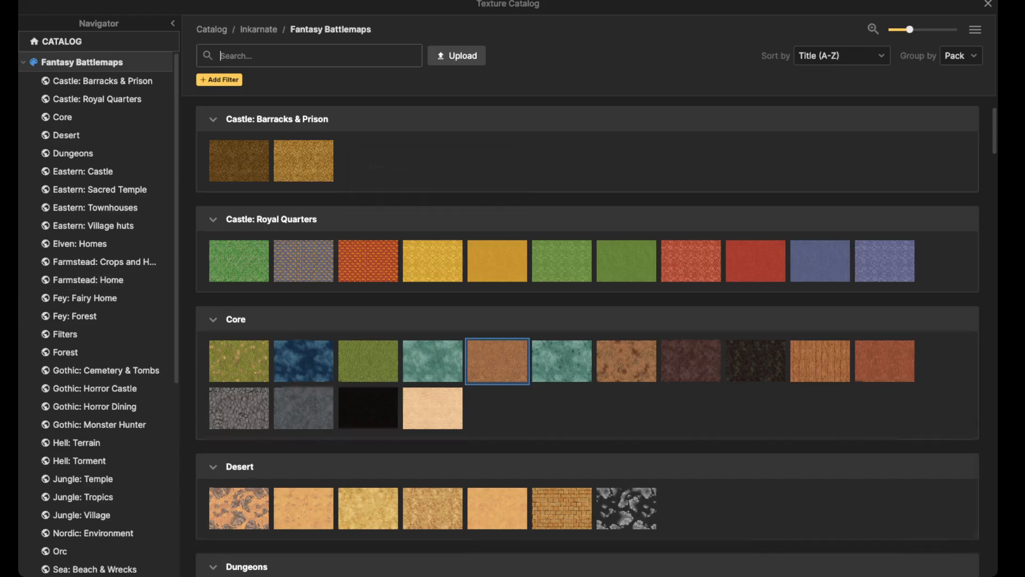
scroll(438, 277, down, 7)
scroll(588, 341, down, 15)
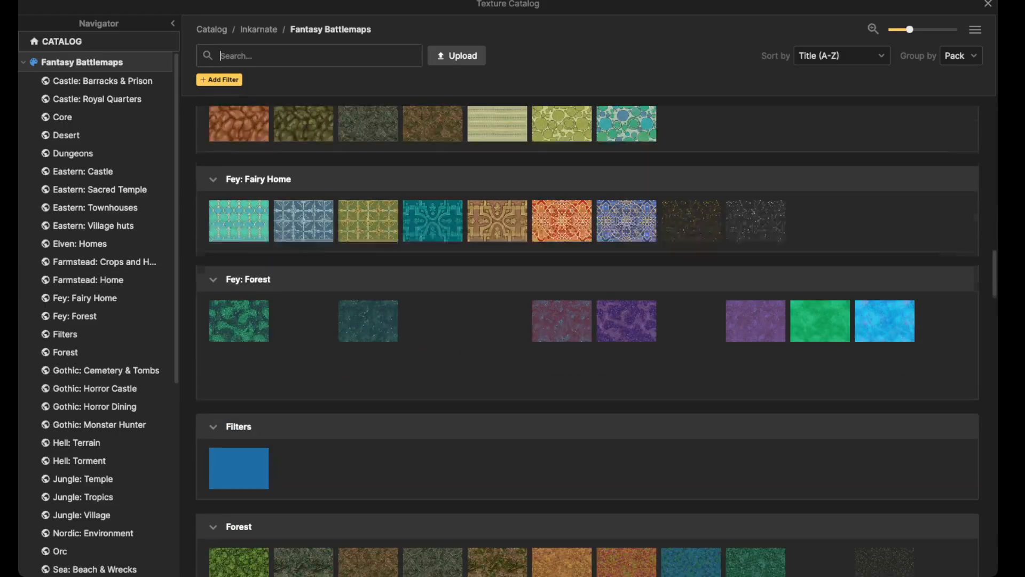
scroll(588, 341, down, 10)
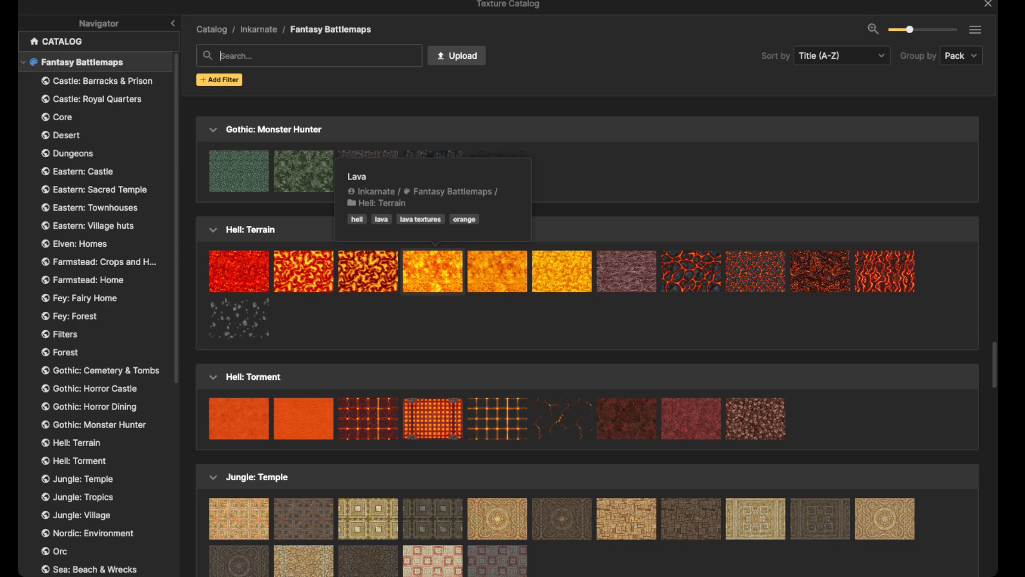
click(433, 270)
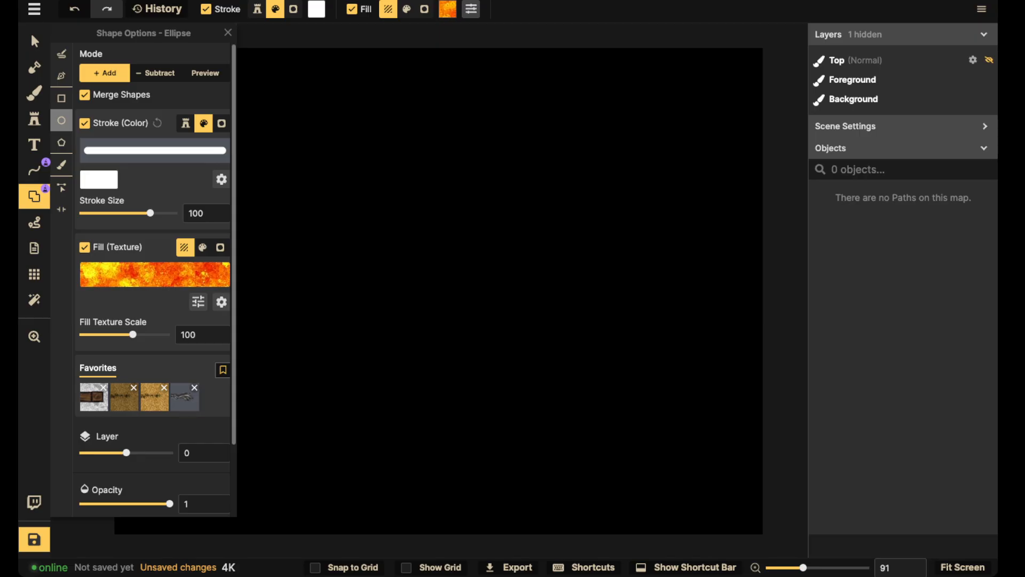
- Draw a large lava-filled circle on the black canvas and move it near the centre of the map
drag(380, 268, 475, 363)
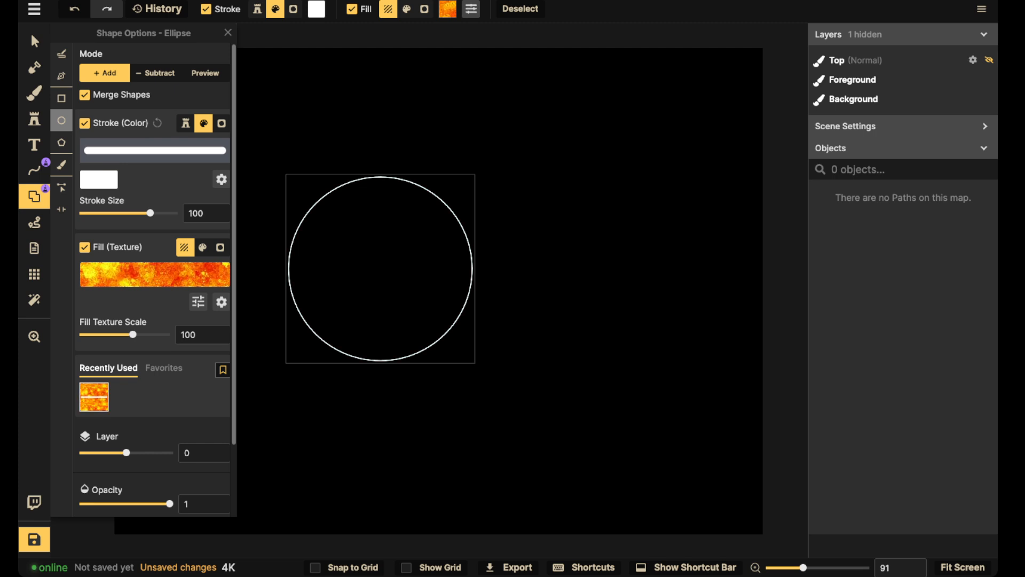
drag(380, 268, 462, 259)
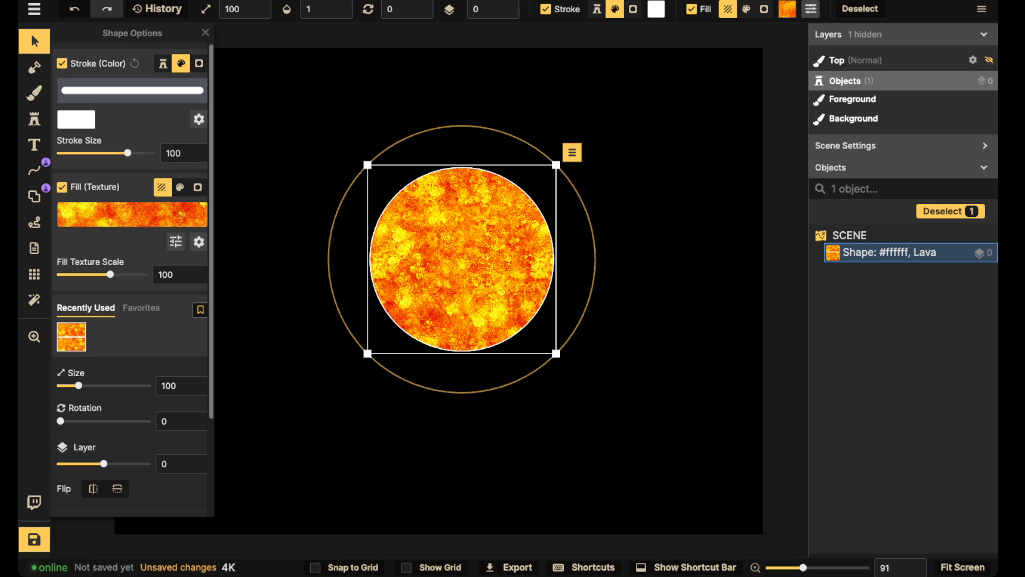
mouse_move(462, 259)
mouse_down()
mouse_move(503, 246)
mouse_move(480, 309)
mouse_move(456, 247)
mouse_up()
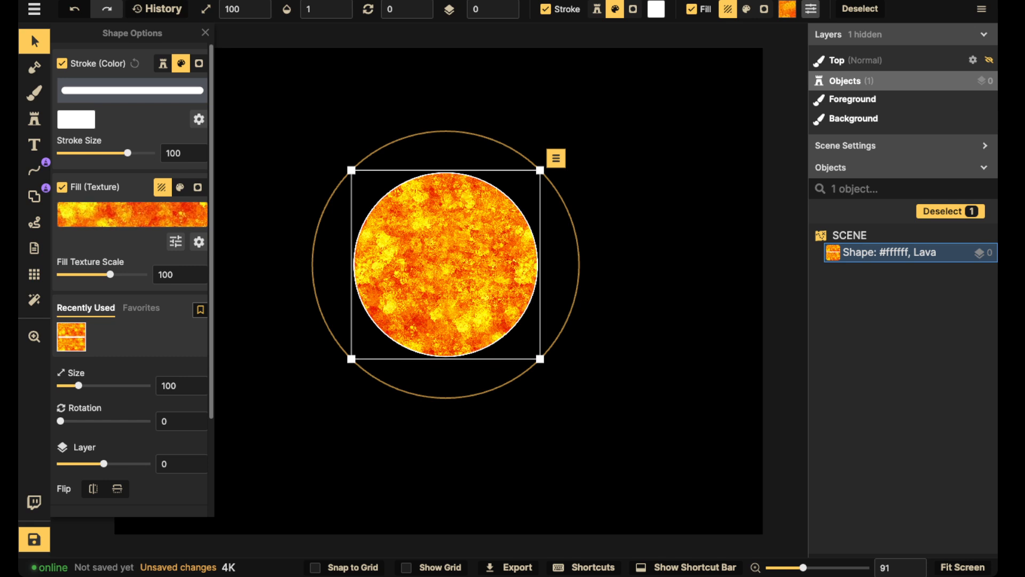
- Change the lava circle's stroke colour to the golden yellow ffd34e
click(75, 119)
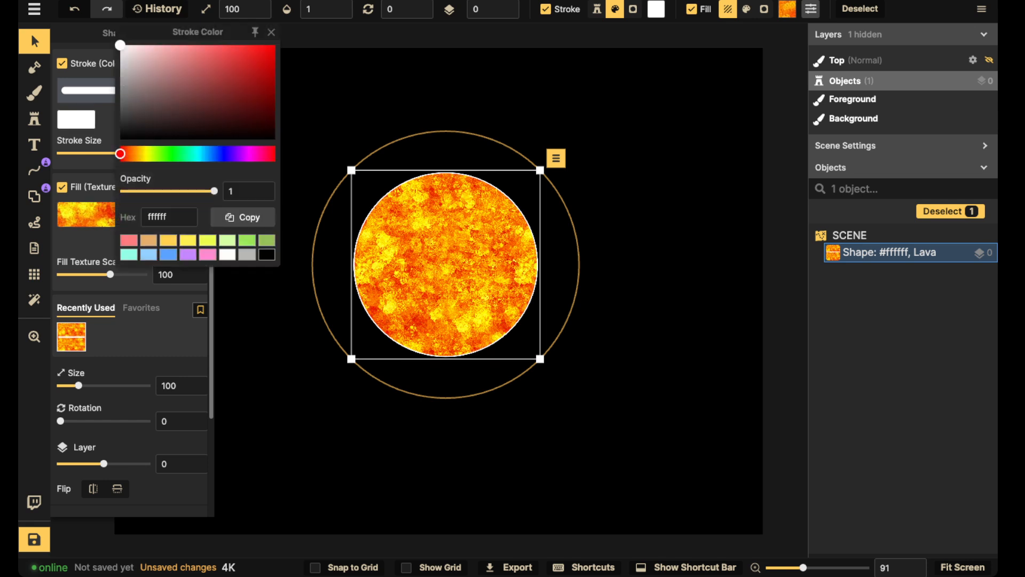
click(188, 241)
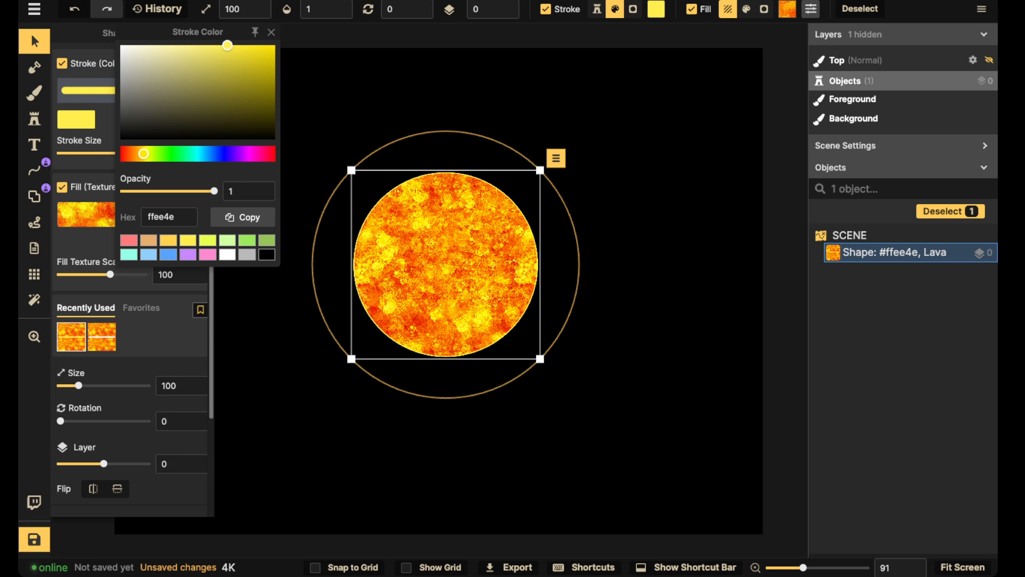
drag(143, 153, 139, 154)
click(445, 154)
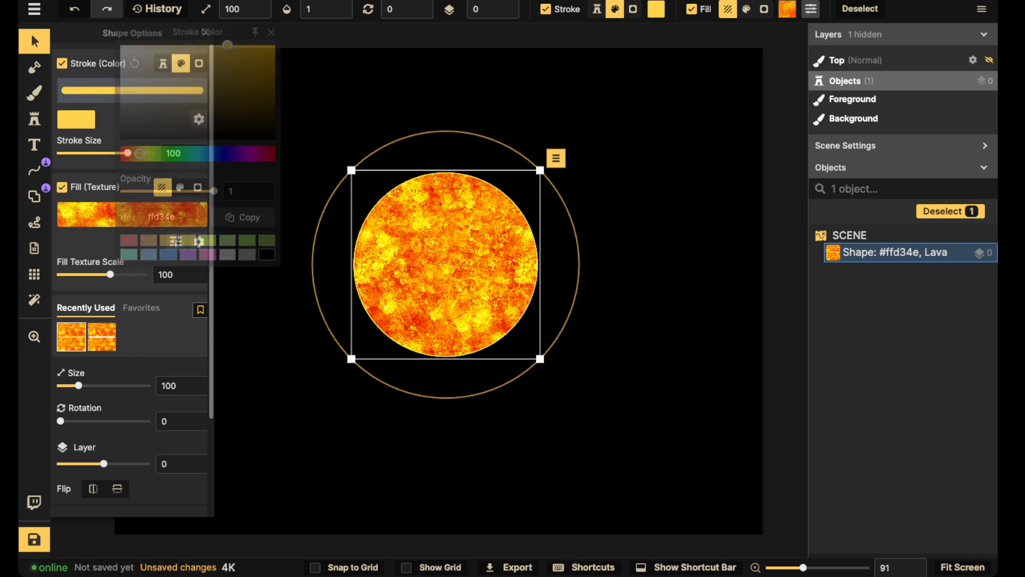
- Blur the lava circle with a radius of 11.5 and set its rotation to 240
scroll(446, 153, up, 1)
click(34, 42)
mouse_move(445, 268)
mouse_down()
mouse_move(486, 319)
mouse_move(456, 266)
mouse_move(449, 273)
mouse_up()
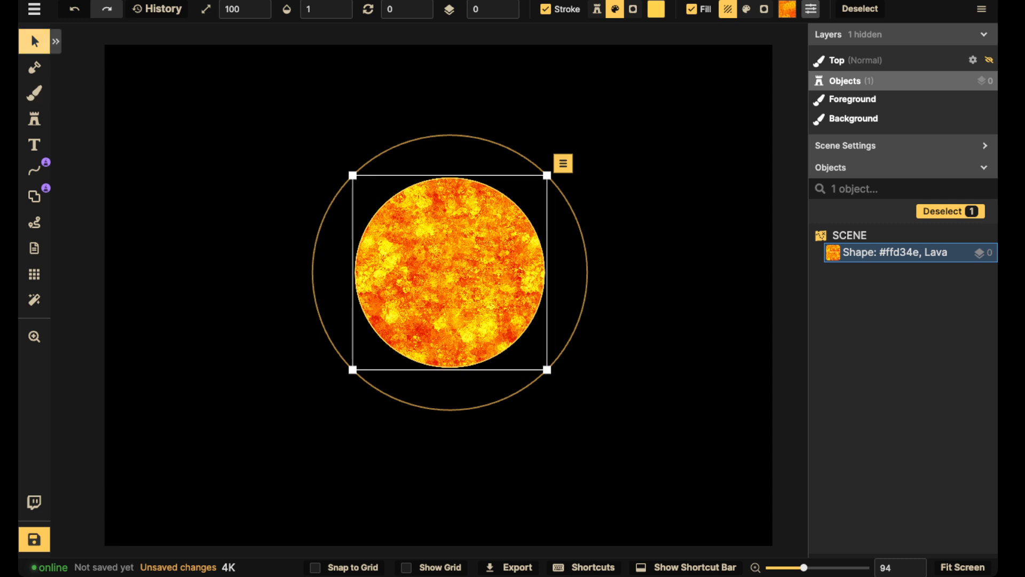
click(56, 41)
scroll(133, 278, down, 3)
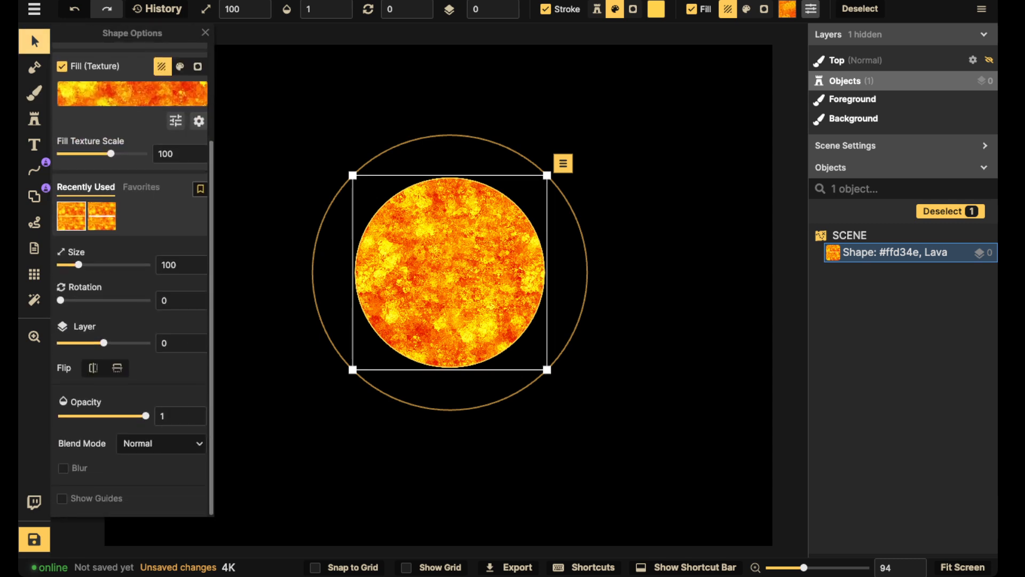
click(63, 468)
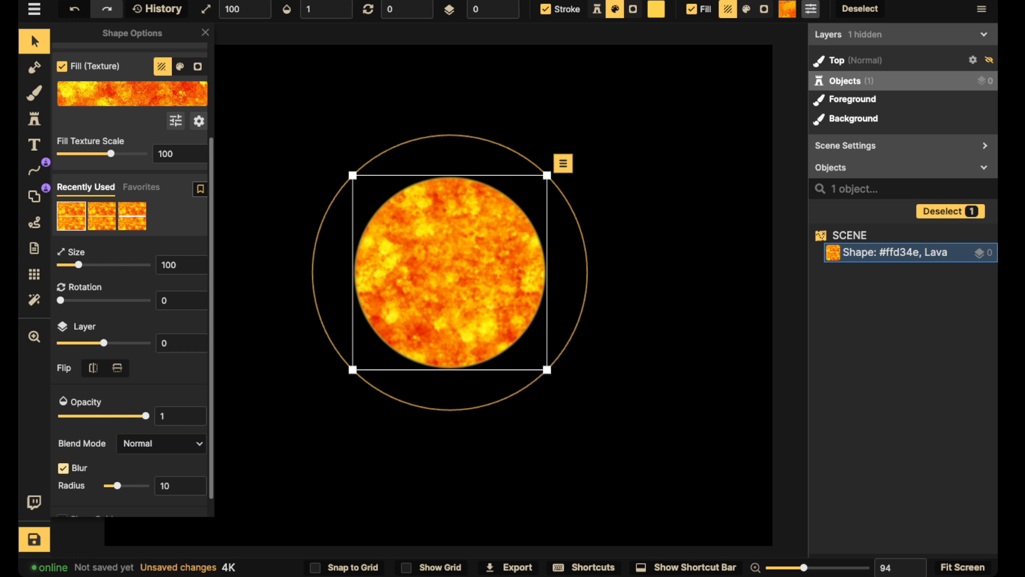
drag(117, 486, 118, 485)
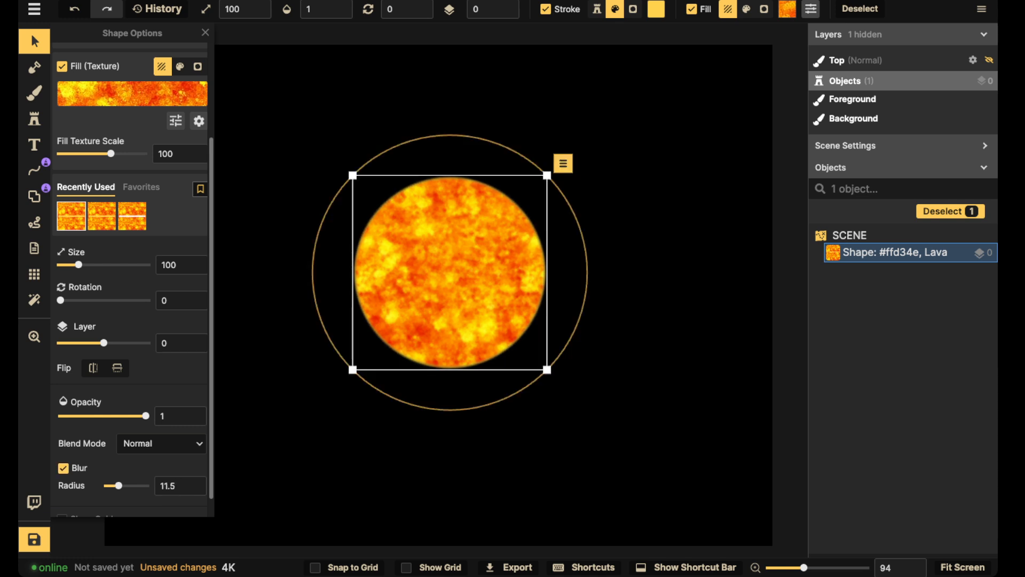
drag(61, 300, 119, 300)
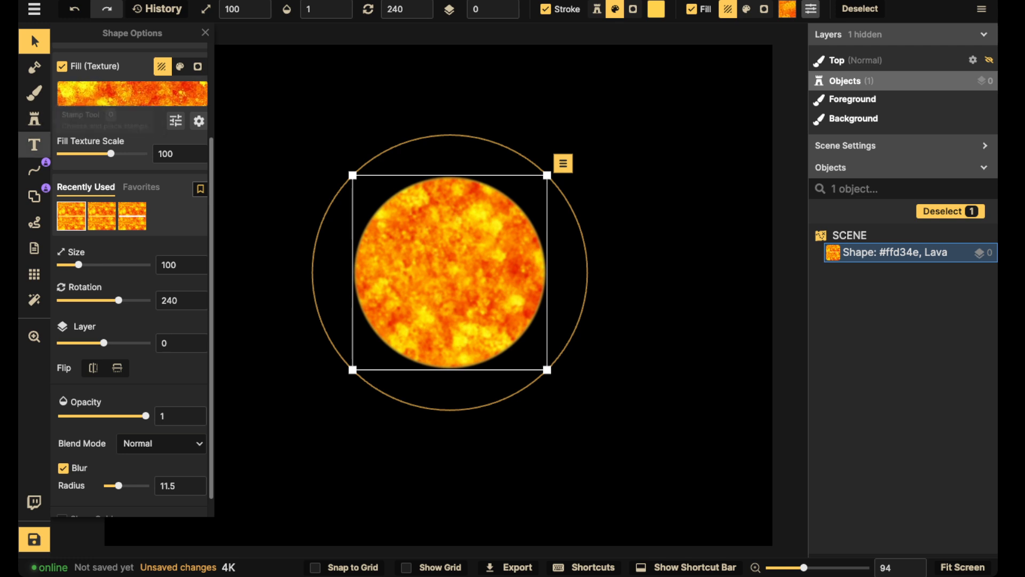
- Search the stamp catalog for "spell" and choose the yellow flaming ring, variant 11 of the 24 Spell stamps
click(34, 119)
click(86, 85)
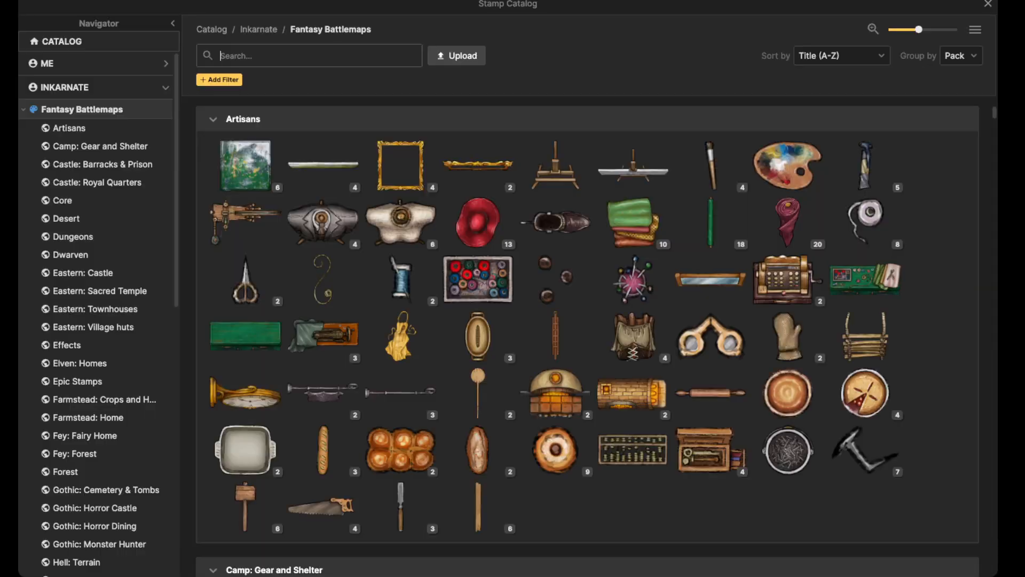
text(spell)
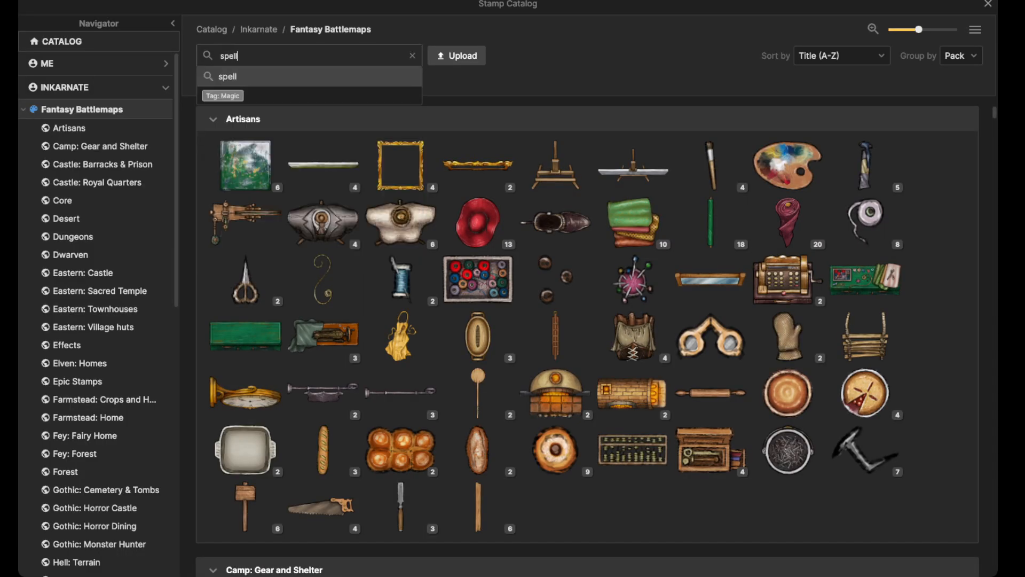
key(Return)
click(245, 274)
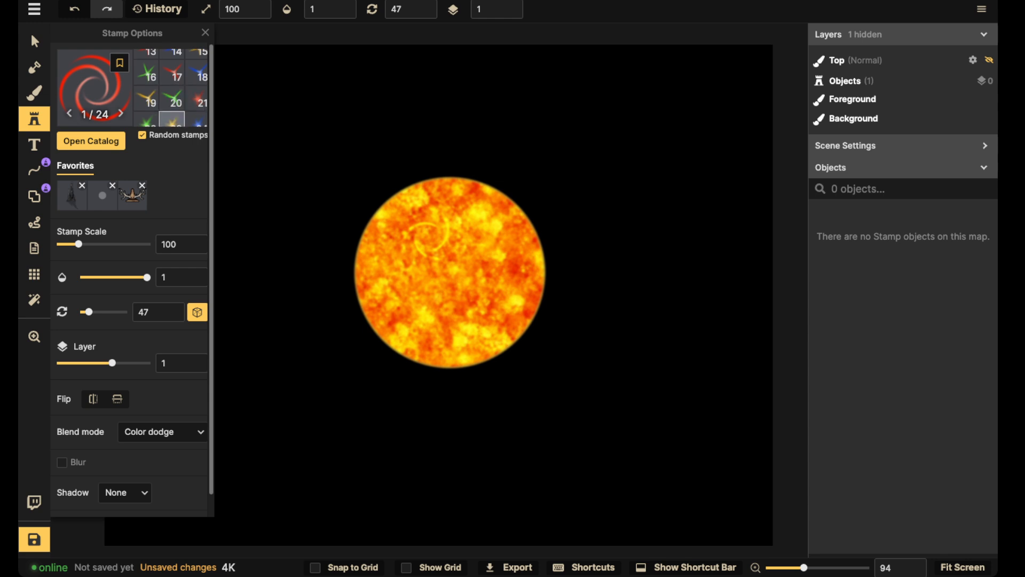
click(172, 119)
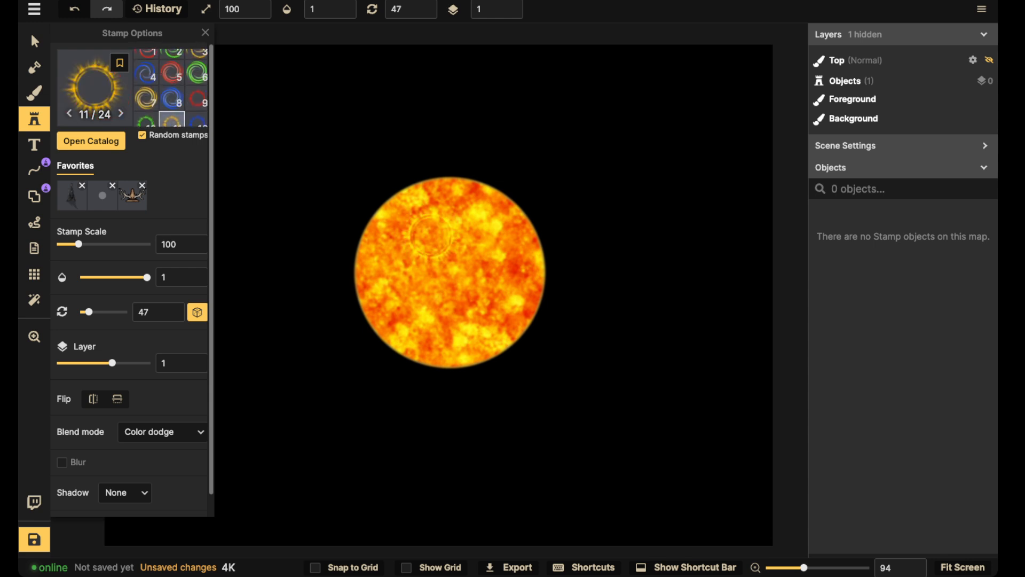
- Scale the flaming ring stamp to 460 and place it centred over the lava circle
scroll(450, 260, up, 20)
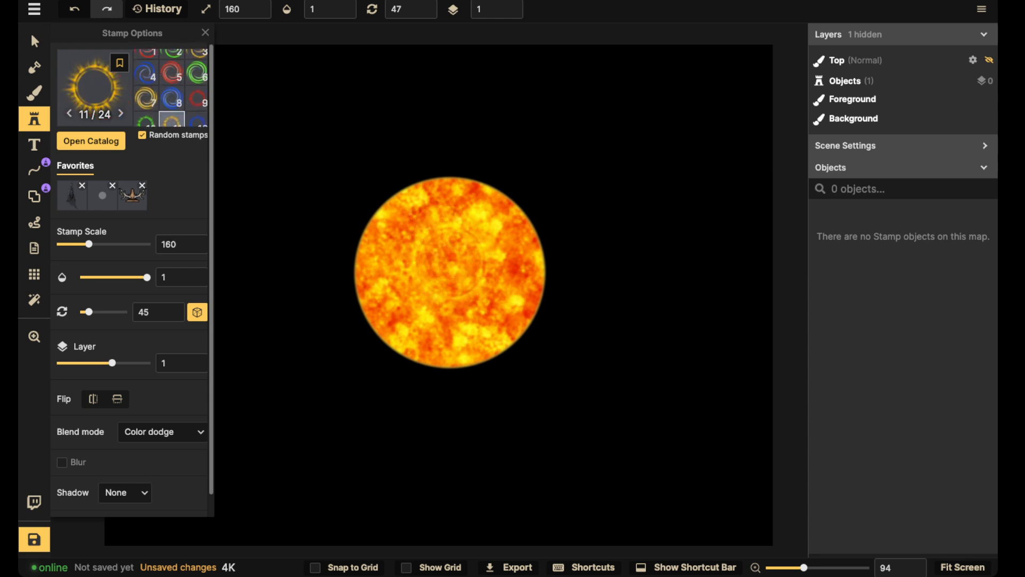
scroll(448, 275, up, 3)
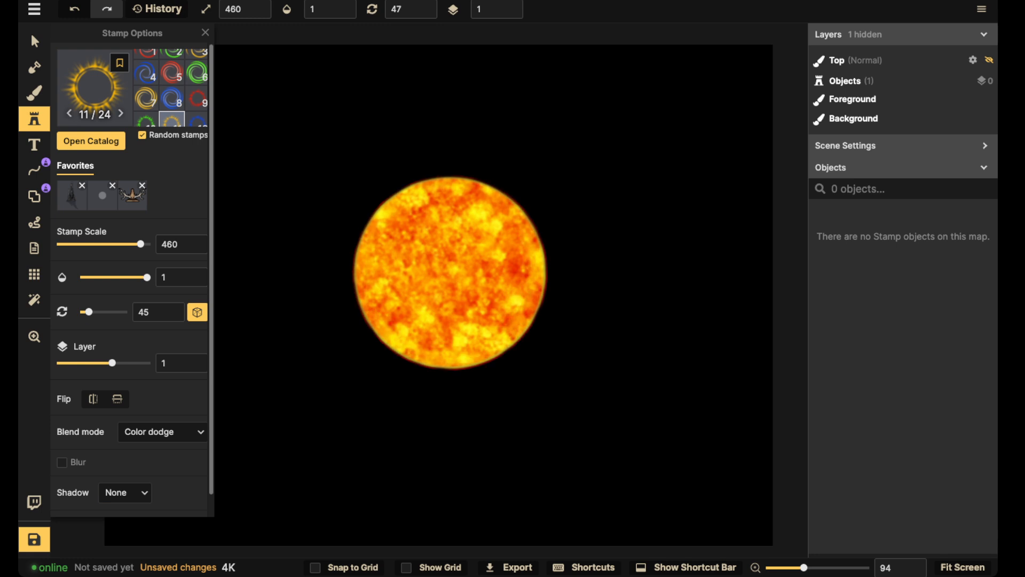
click(448, 276)
click(35, 41)
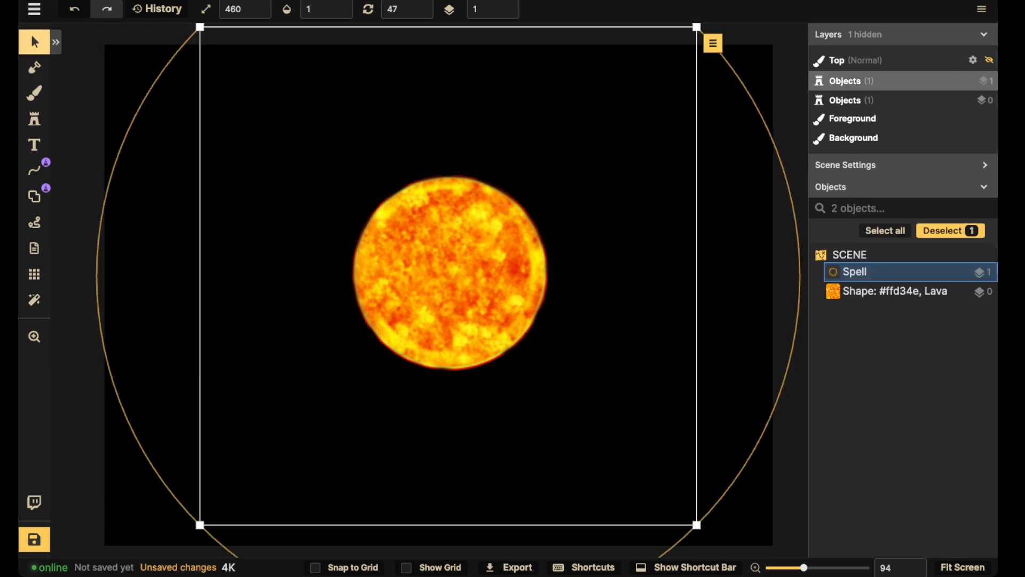
- Set the ring stamp's blend mode to Normal and reduce its scale to 440 so it hugs the lava circle
click(160, 256)
click(91, 299)
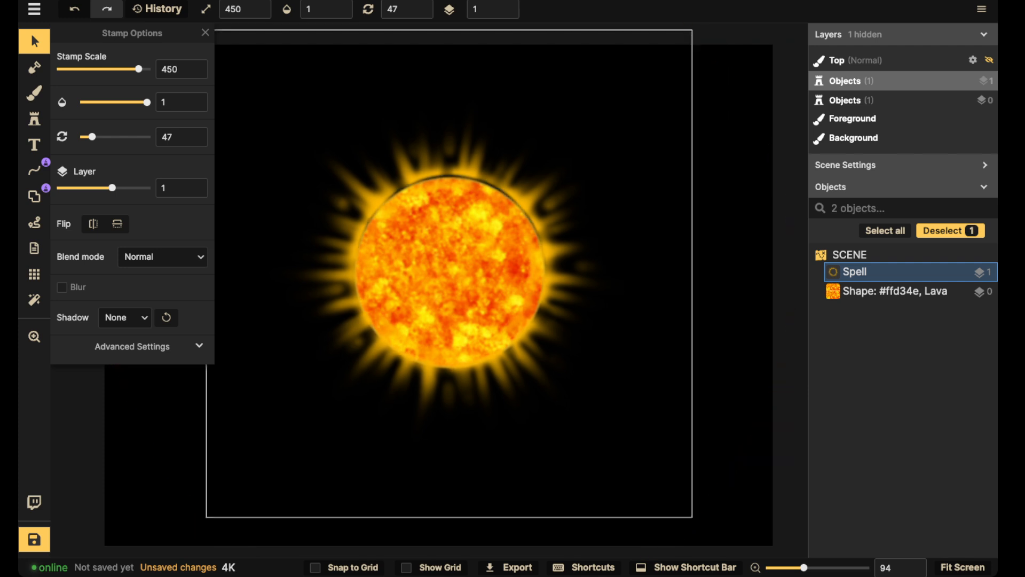
scroll(449, 275, down, 2)
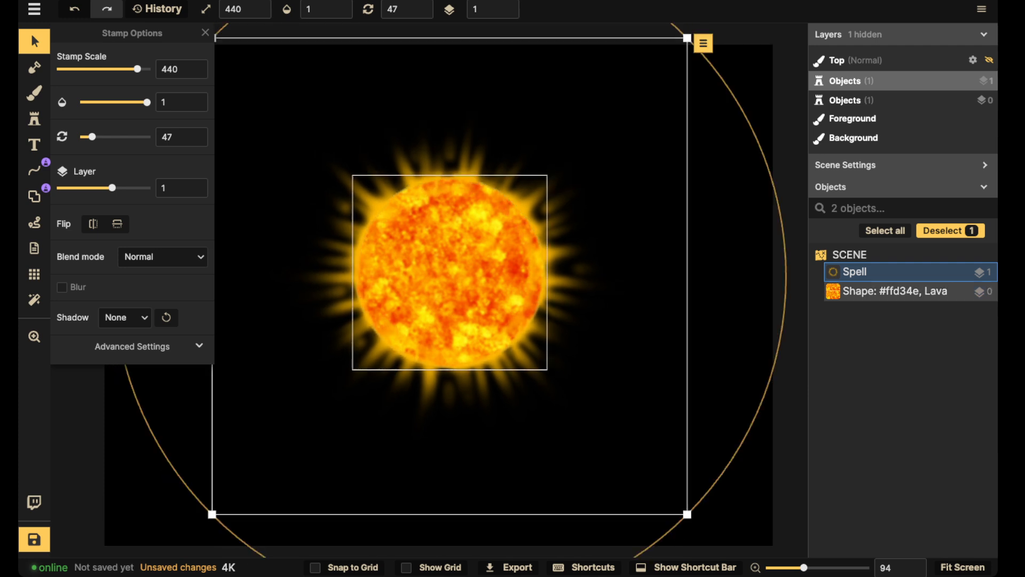
click(34, 41)
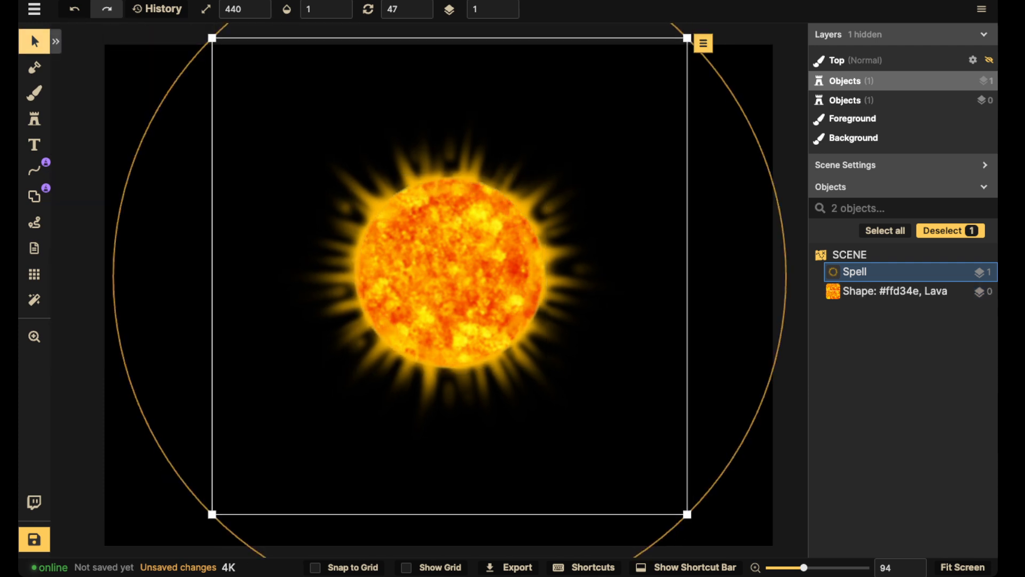
- Turn on blur for the flaming ring stamp with a radius of 10 and deselect it
click(37, 42)
click(62, 287)
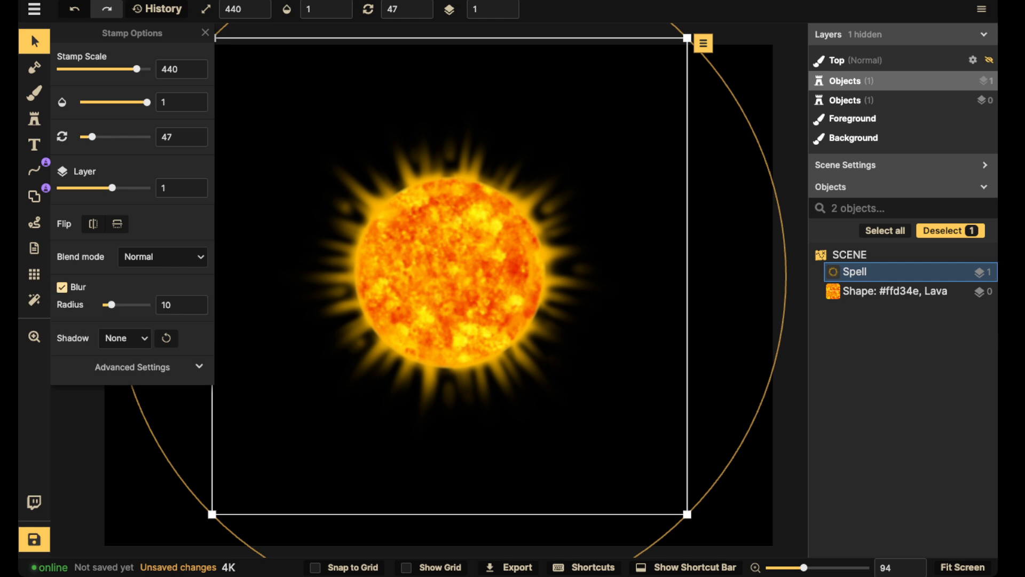
scroll(508, 188, down, 2)
key(Escape)
- Shrink the lava circle and flaming ring together to a size of 234 and move them near the map's centre
scroll(372, 168, down, 2)
drag(303, 150, 565, 336)
drag(625, 434, 456, 263)
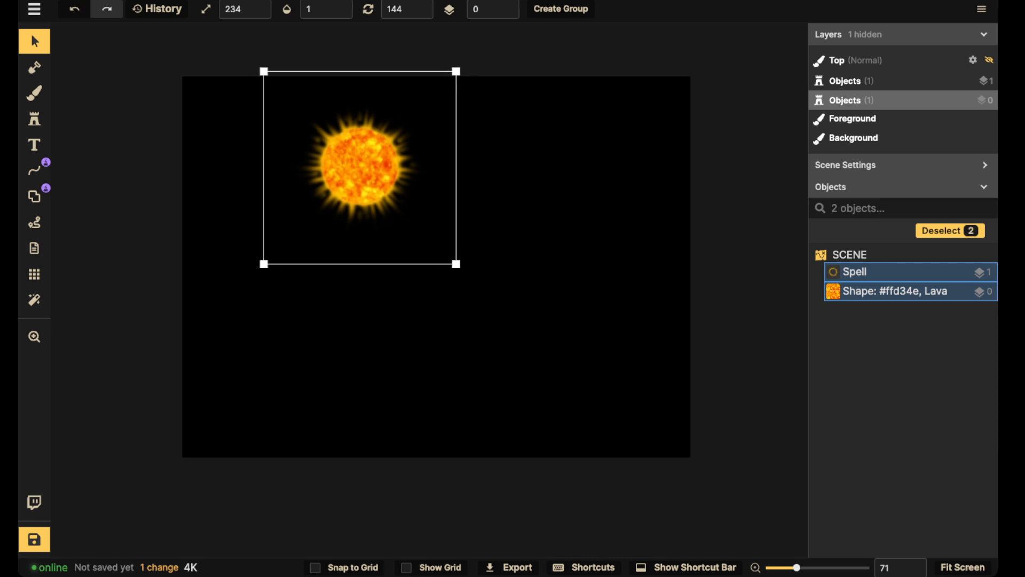
drag(361, 167, 426, 251)
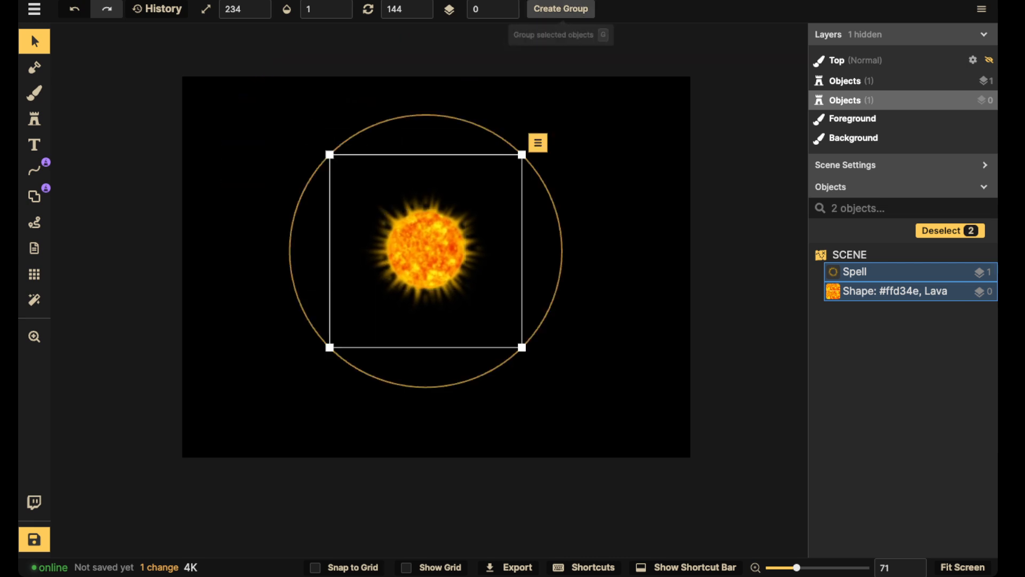
- Group the lava circle and flaming ring under the name Sun
click(561, 8)
text(Si)
key(BackSpace)
key(BackSpace)
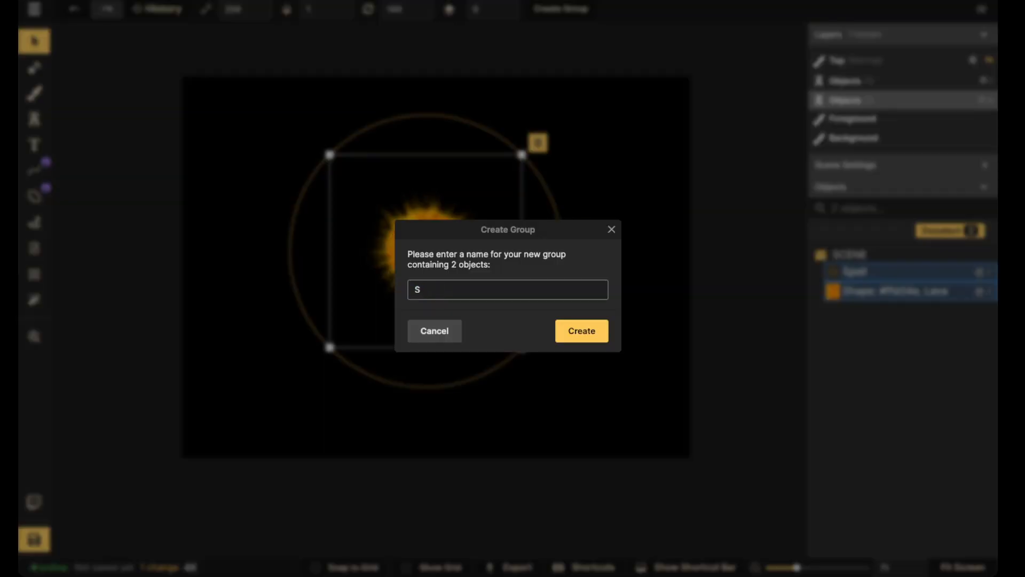
text(Sun)
key(Down)
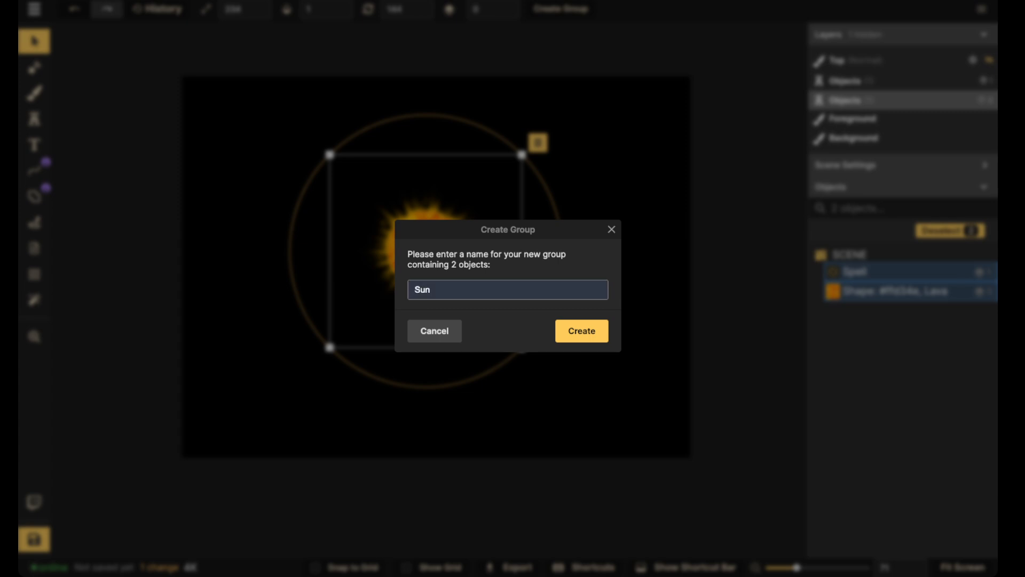
key(Down)
key(Up)
key(Return)
key(Return)
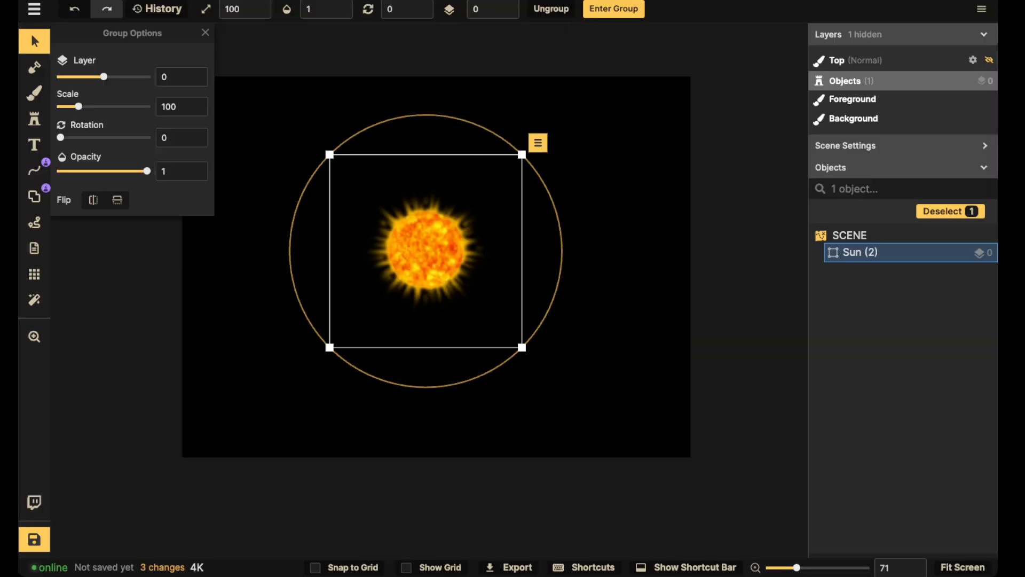
- Reposition the Sun group slightly, scale it to 70 and deselect it
mouse_move(409, 278)
mouse_down()
mouse_move(429, 265)
mouse_move(421, 267)
mouse_up()
key(bracketleft)
key(bracketleft)
key(bracketleft)
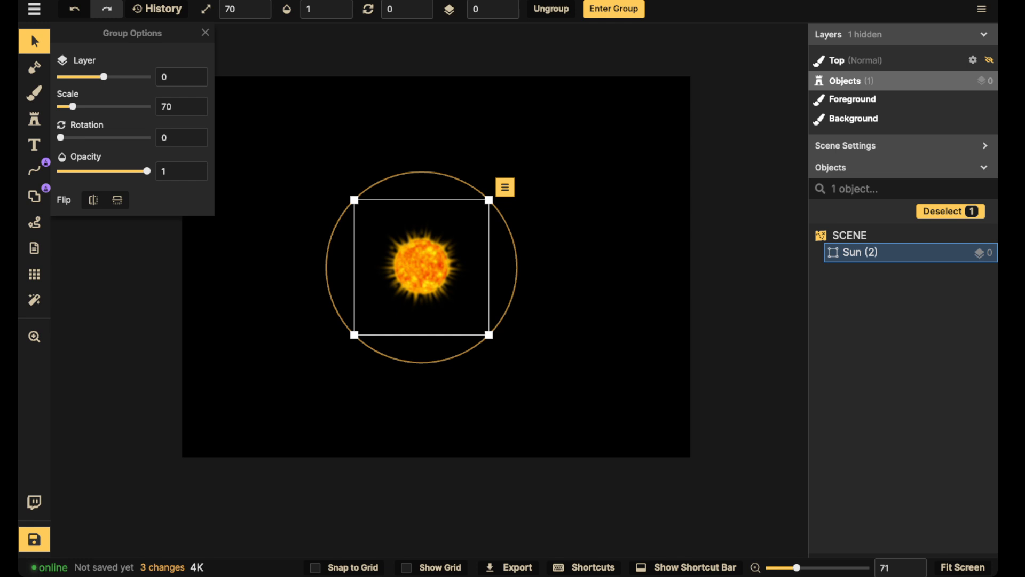
click(35, 42)
- Move the Sun group into the left part of the map, enter it briefly, and reselect it as a whole
scroll(471, 278, up, 2)
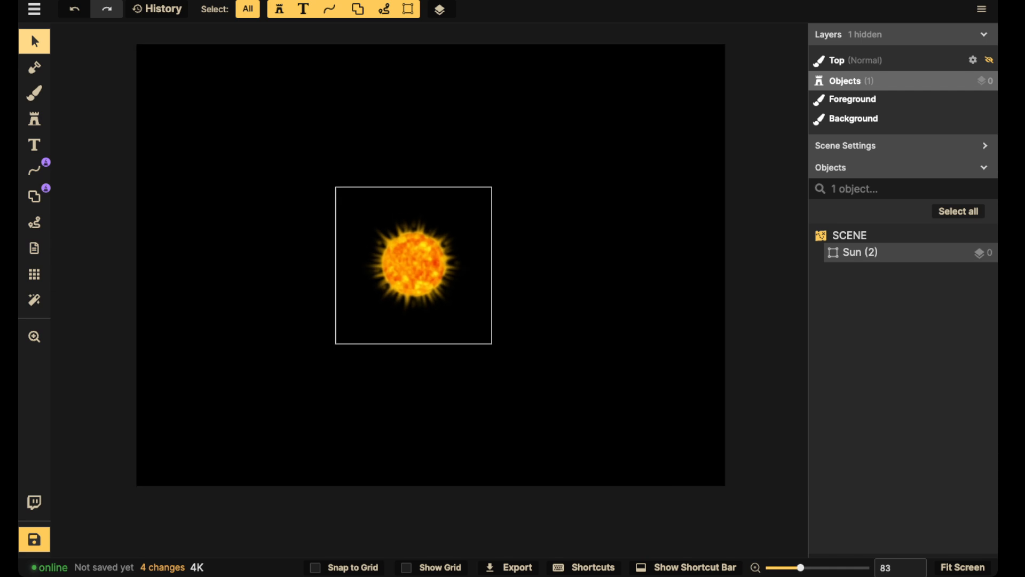
drag(472, 278, 470, 279)
drag(412, 266, 306, 273)
double_click(306, 274)
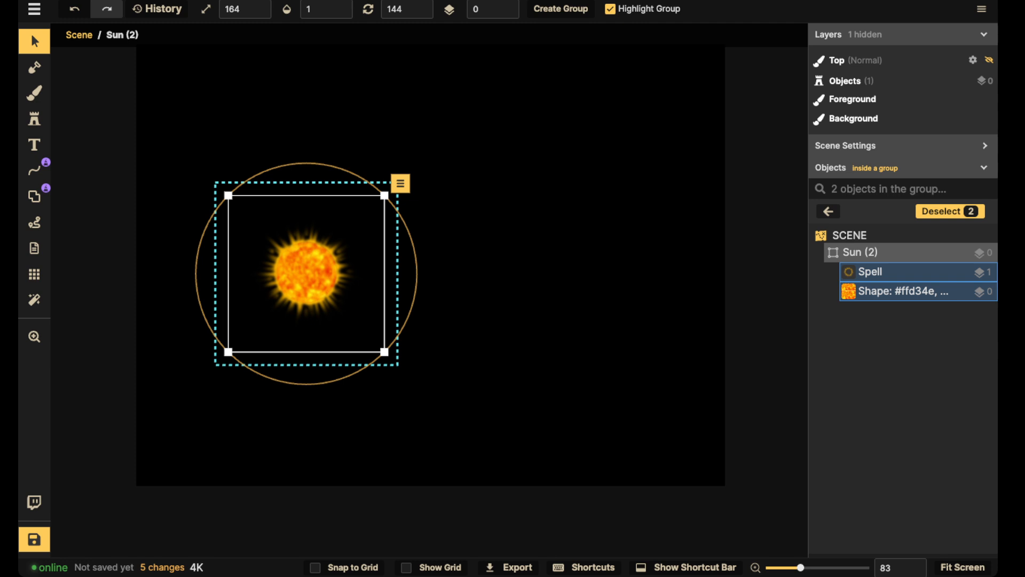
key(Escape)
click(307, 273)
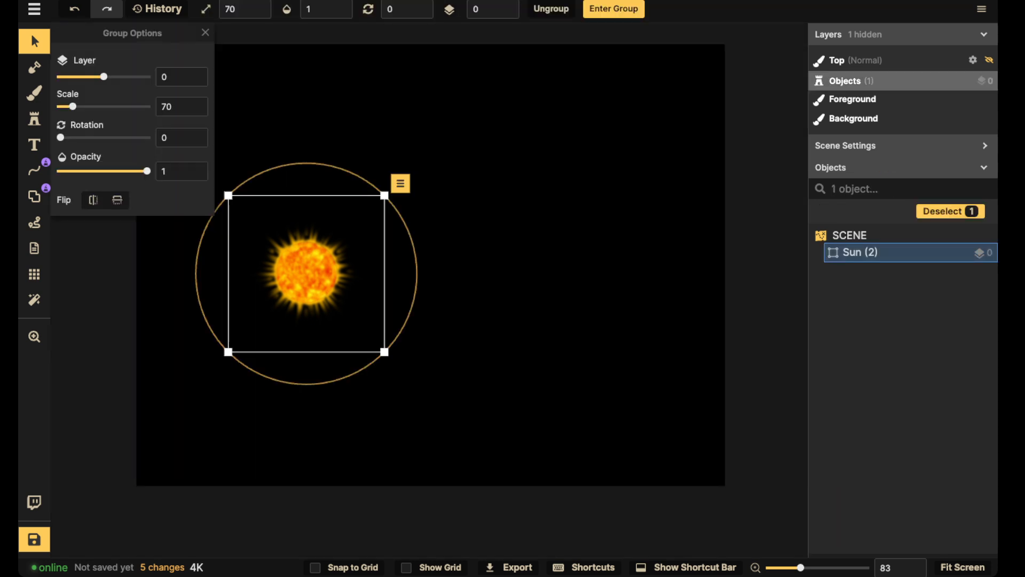
- Draw a second circle beside the sun with the Ellipse shape tool, filled with the red-and-yellow Lava texture from Hell: Terrain
click(34, 196)
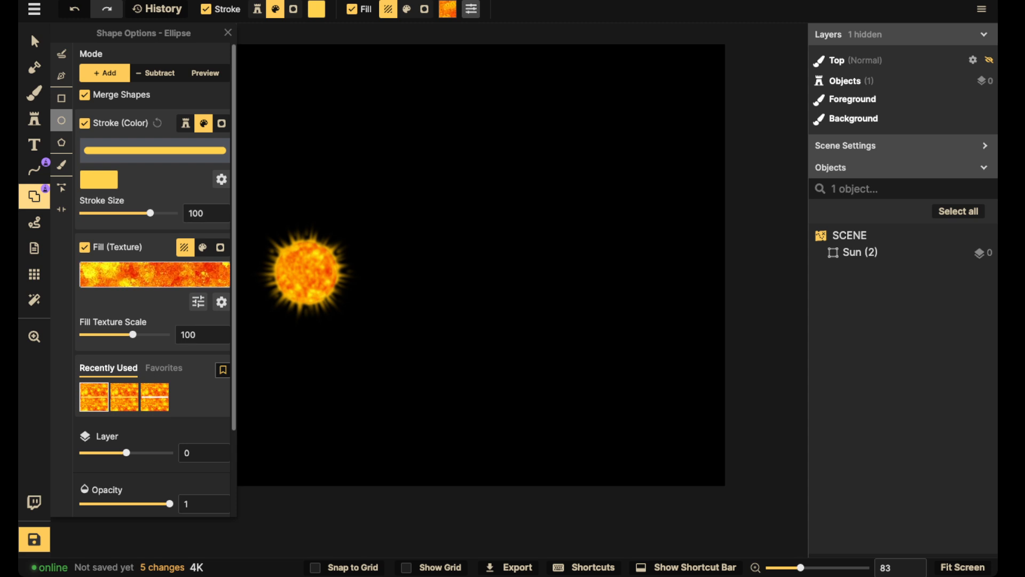
click(132, 277)
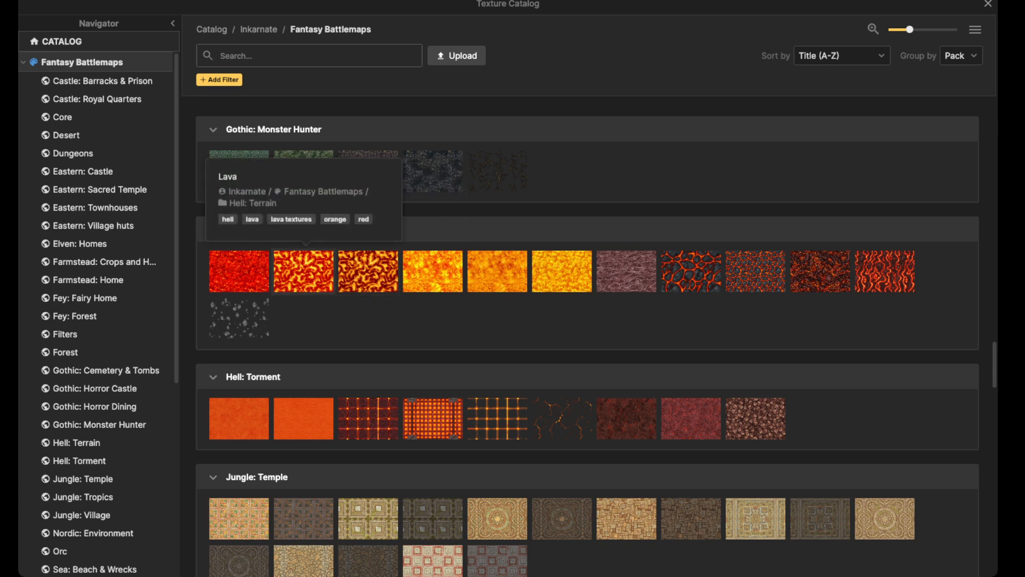
click(303, 270)
drag(402, 261, 463, 323)
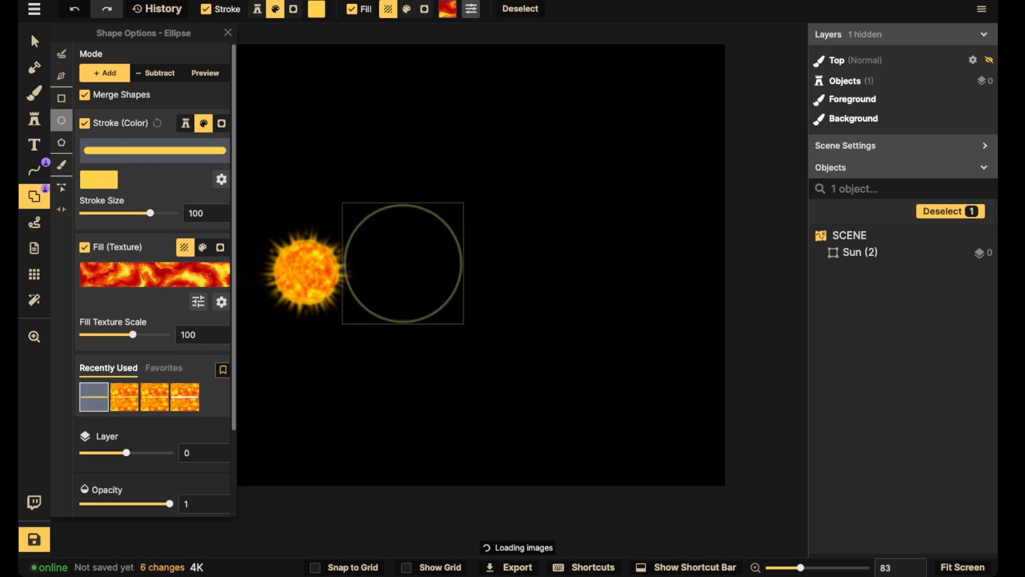
click(35, 42)
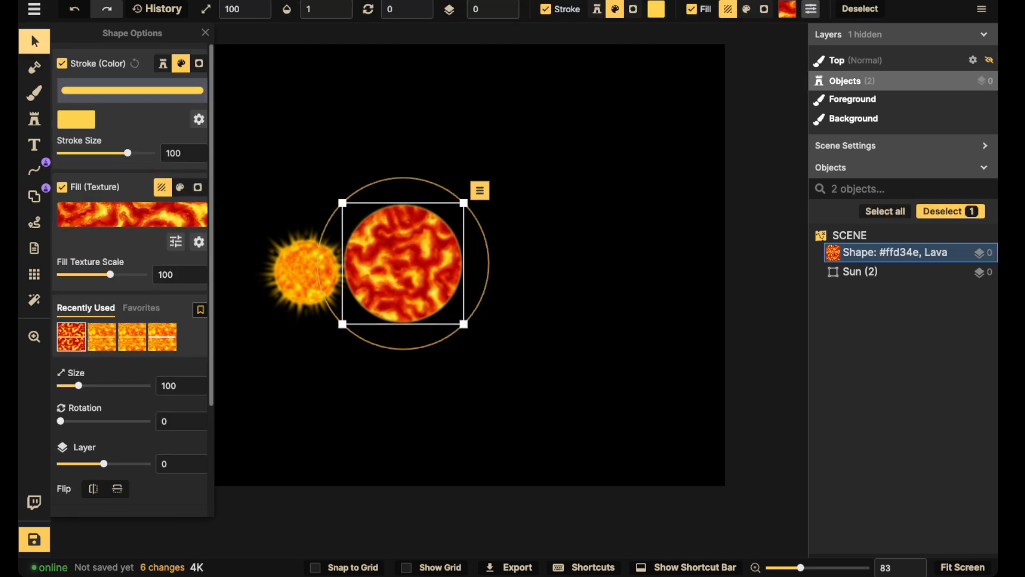
- Move the red lava circle away from the sun and scale it down to 50
drag(403, 263, 546, 273)
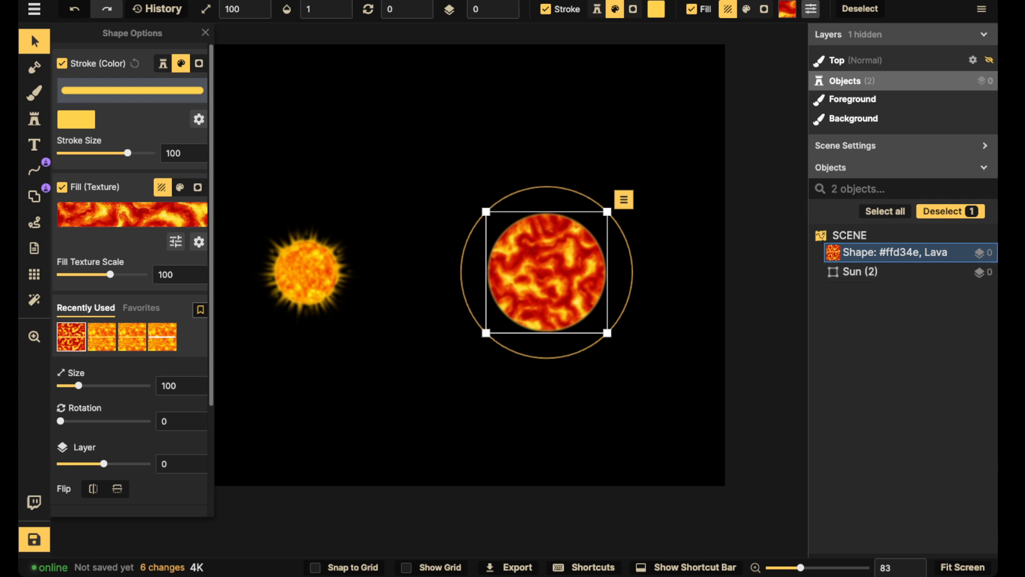
drag(608, 333, 578, 303)
drag(547, 273, 480, 273)
- Turn off the red lava circle's blur, shrink it to size 20 and move it close beside the sun
scroll(133, 277, down, 3)
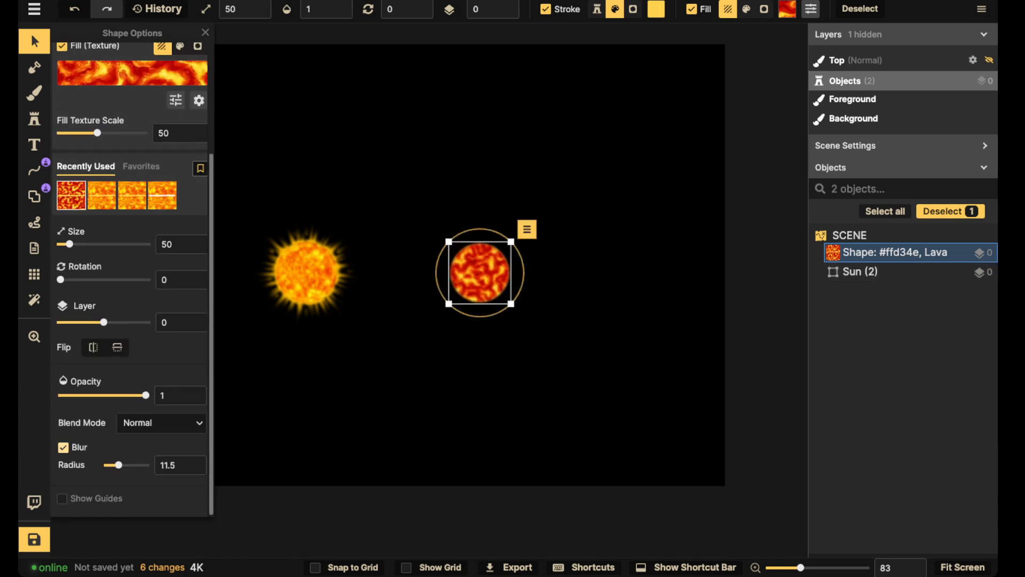
click(63, 447)
scroll(445, 260, up, 3)
scroll(490, 277, down, 2)
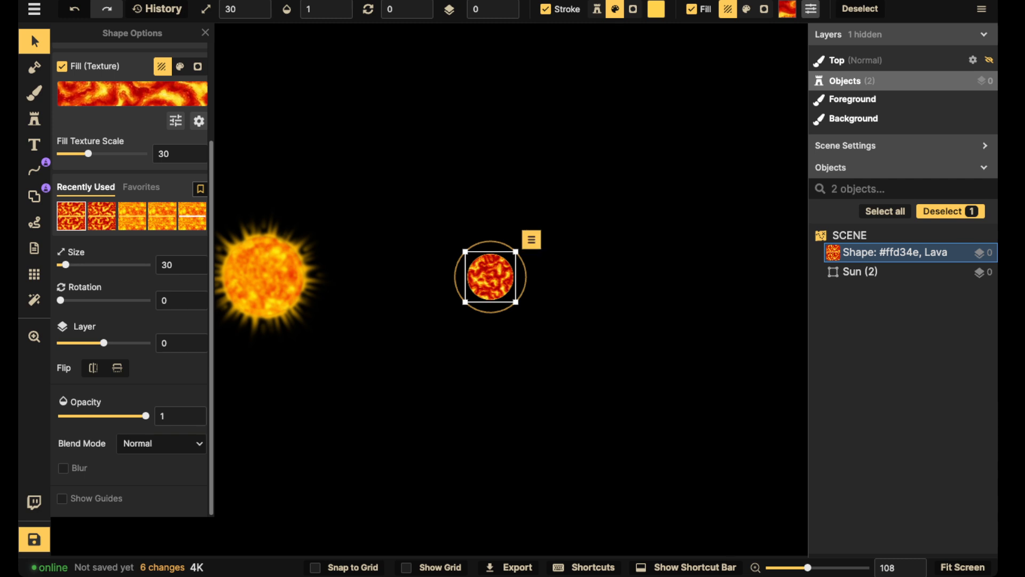
scroll(490, 278, up, 3)
drag(490, 279, 508, 235)
scroll(350, 284, down, 1)
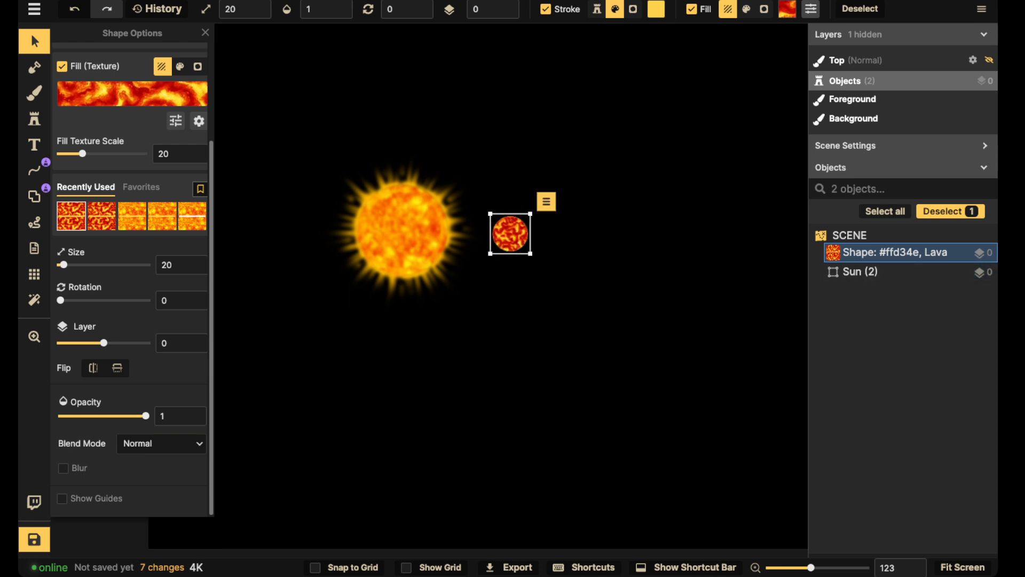
- Rotate the small lava circle to 300, try its 11.5 blur on and off, and shift it slightly downward
drag(60, 300, 133, 300)
click(63, 468)
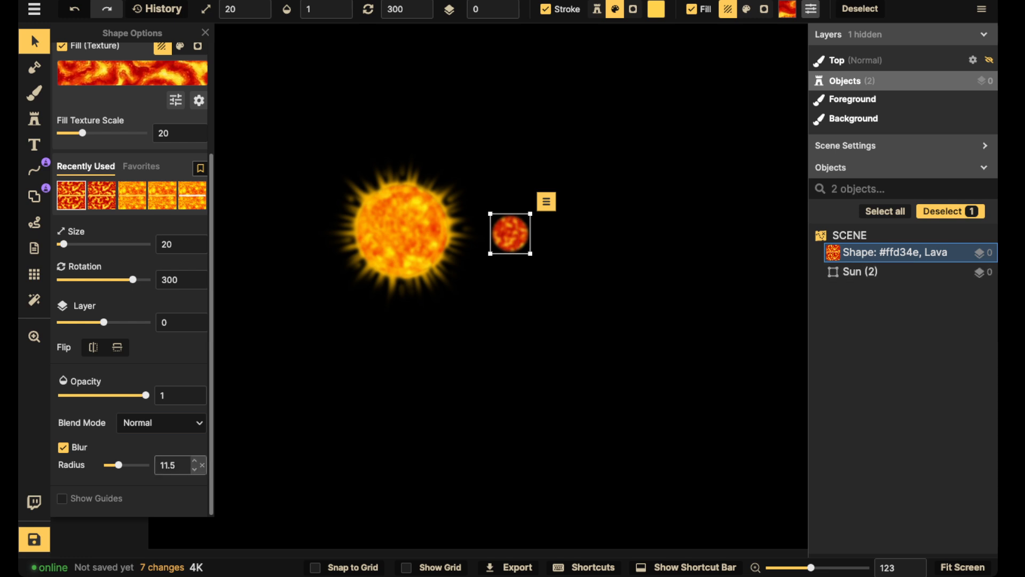
drag(510, 233, 515, 257)
click(63, 447)
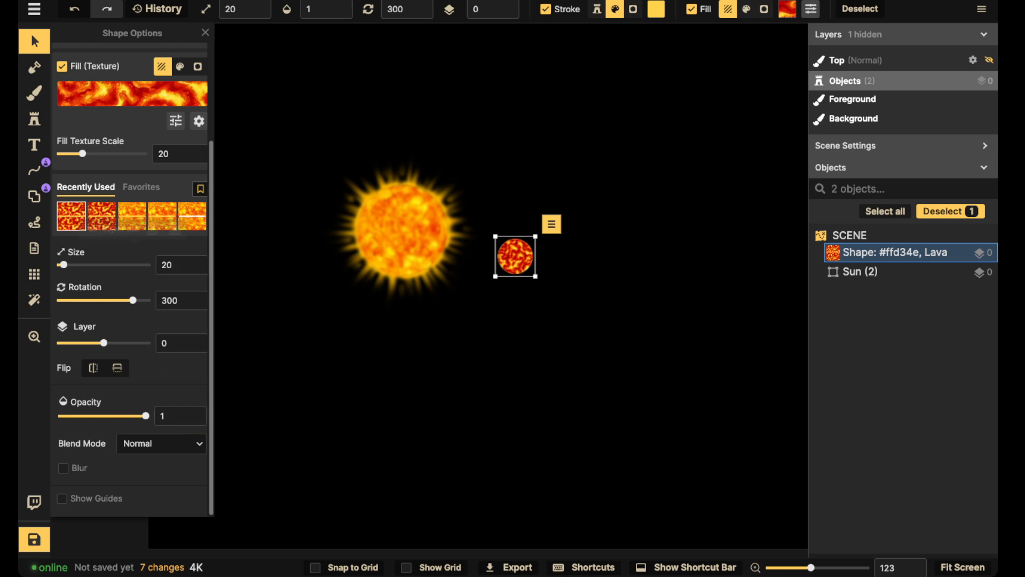
drag(63, 264, 65, 265)
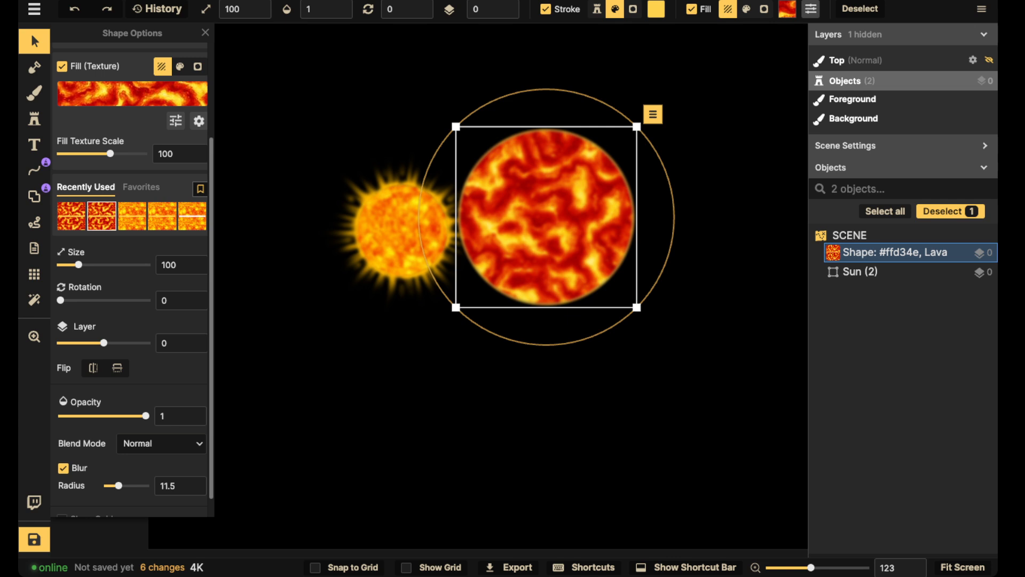
- Set the red lava circle's size to 40 and offset its fill texture scale, trying 108.69 before settling on 20.17
drag(79, 264, 67, 264)
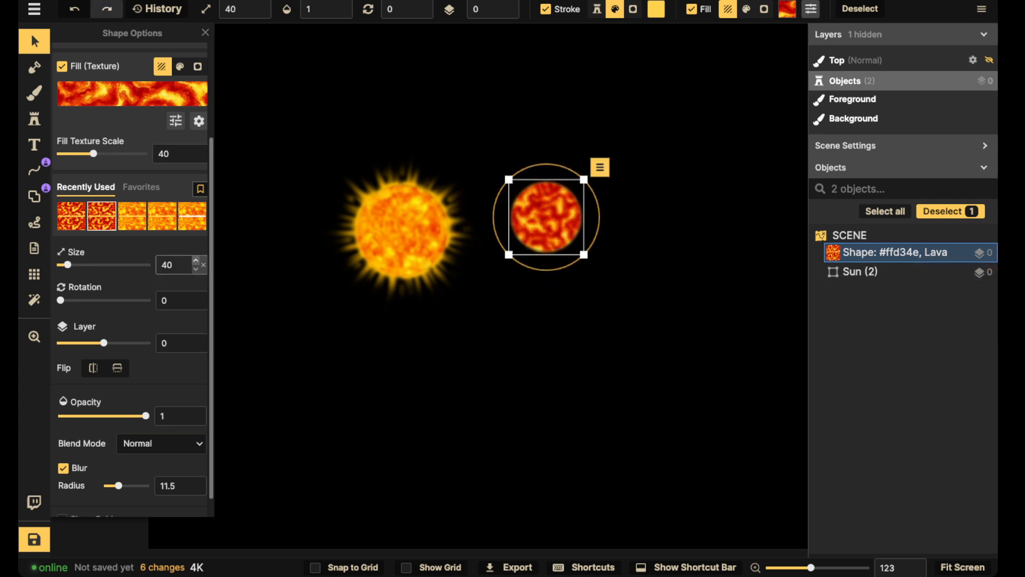
scroll(133, 224, up, 2)
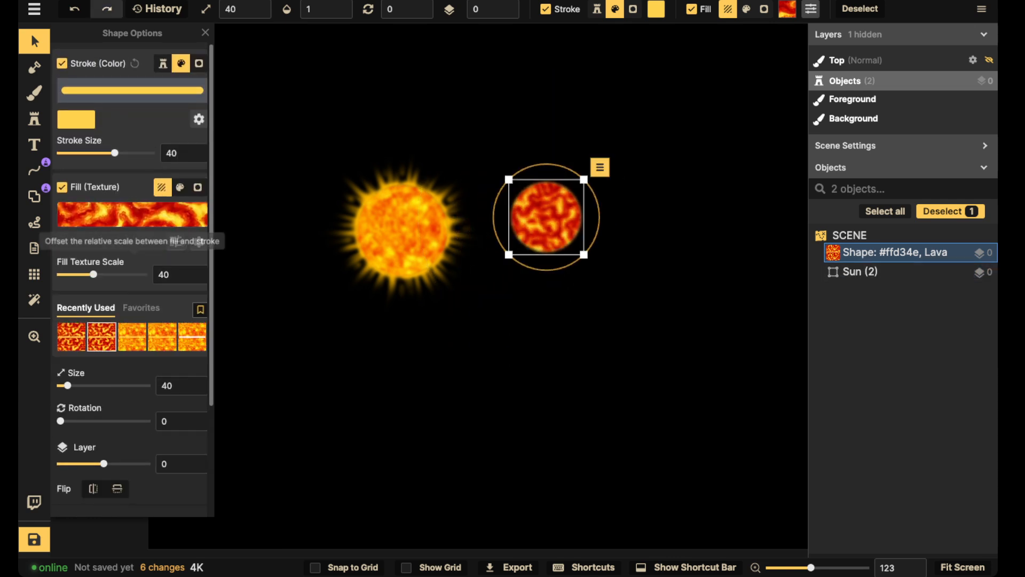
click(176, 241)
drag(94, 274, 112, 274)
scroll(114, 283, down, 3)
scroll(132, 267, up, 3)
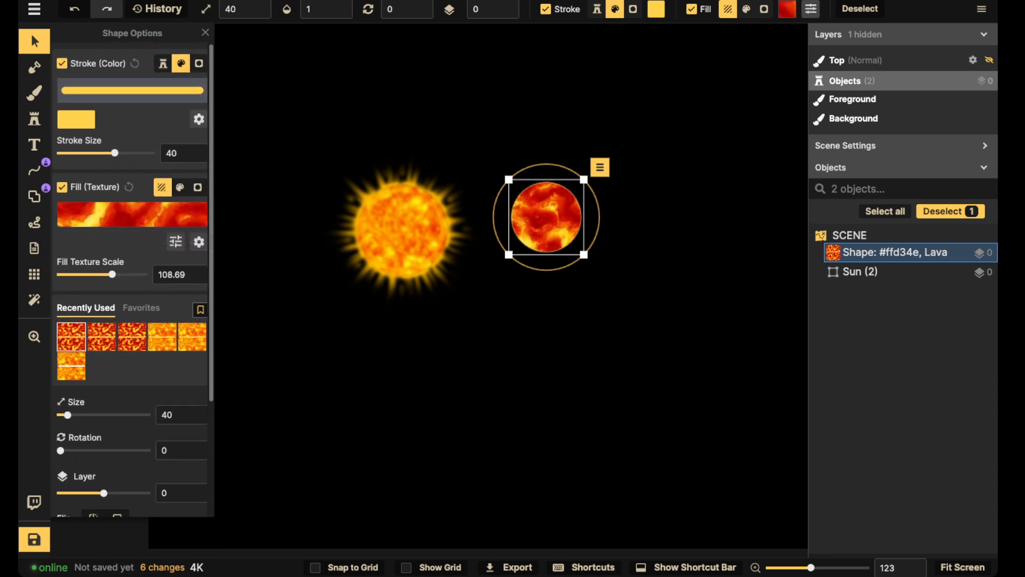
drag(112, 274, 82, 275)
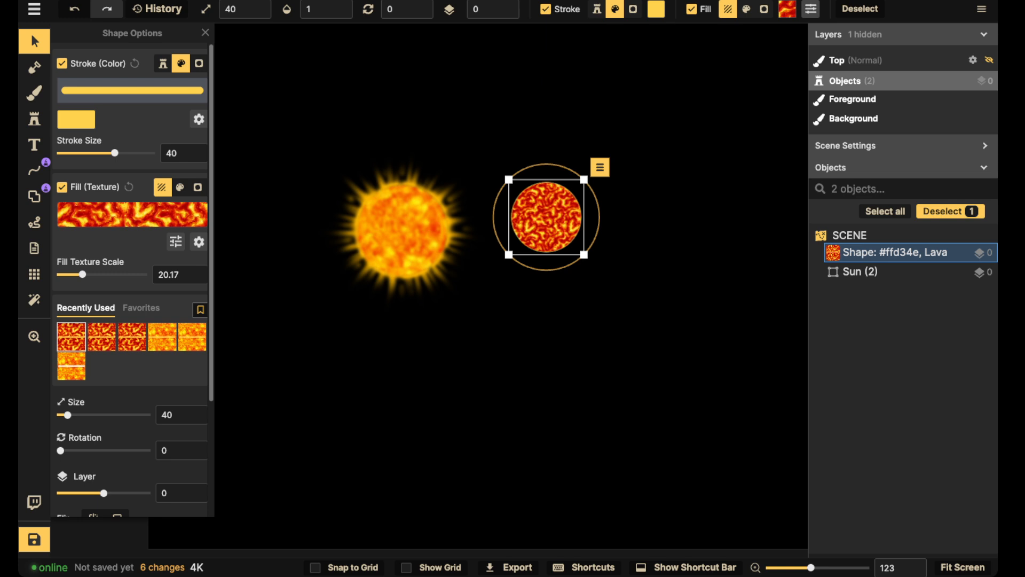
- Set the lava circle's fill texture scale to 27.84 and shrink the circle to size 17 close beside the sun
drag(83, 275, 87, 275)
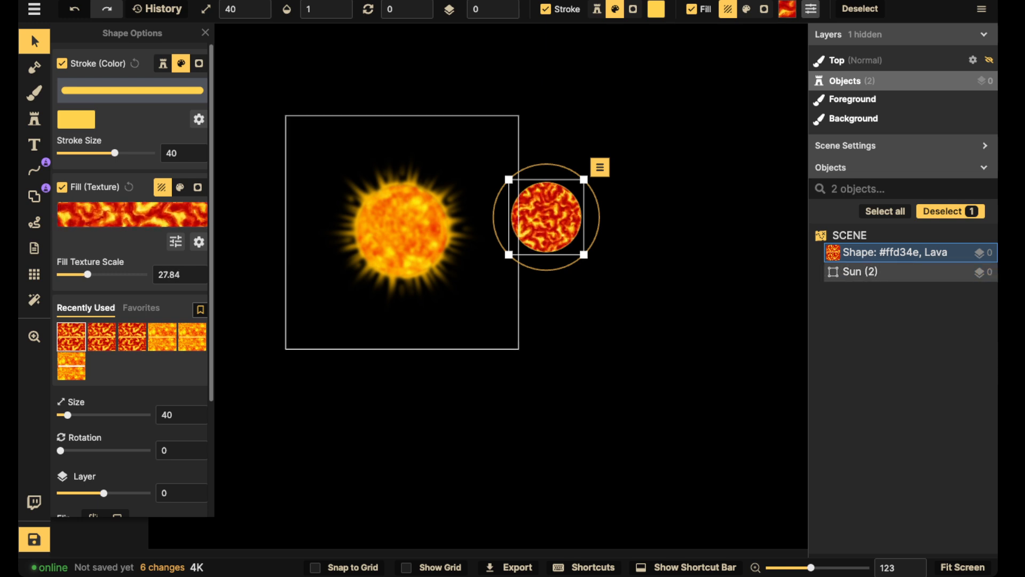
drag(583, 254, 508, 234)
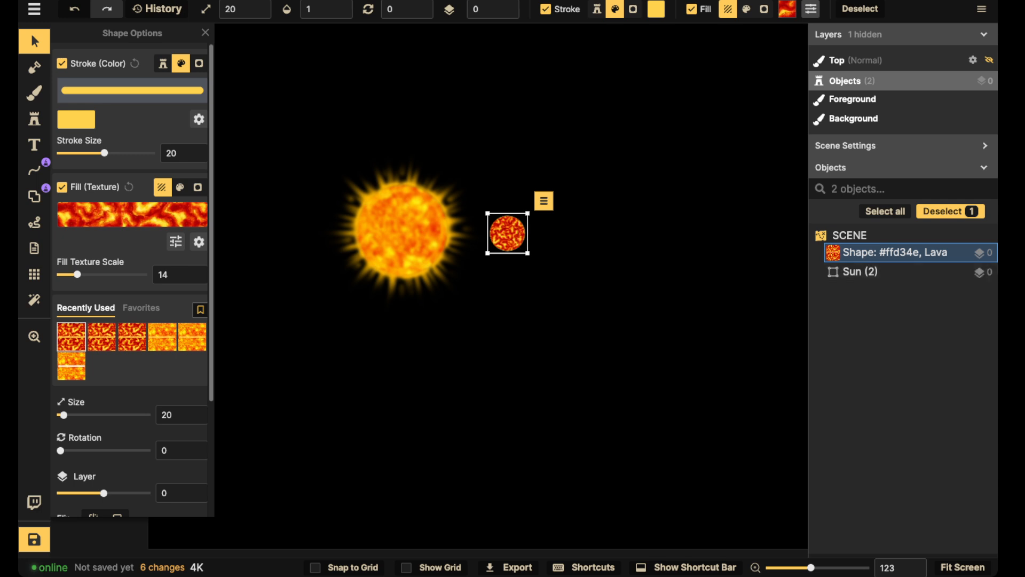
drag(528, 253, 510, 234)
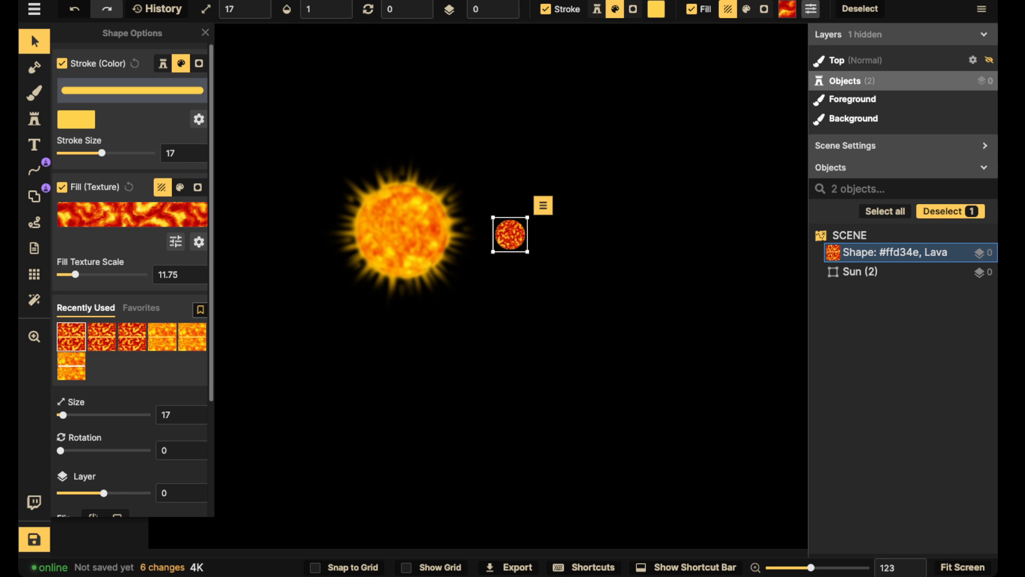
- Move the lava circle farther from the sun and enlarge it to size 67
drag(513, 234, 563, 289)
scroll(513, 234, up, 1)
drag(534, 256, 596, 276)
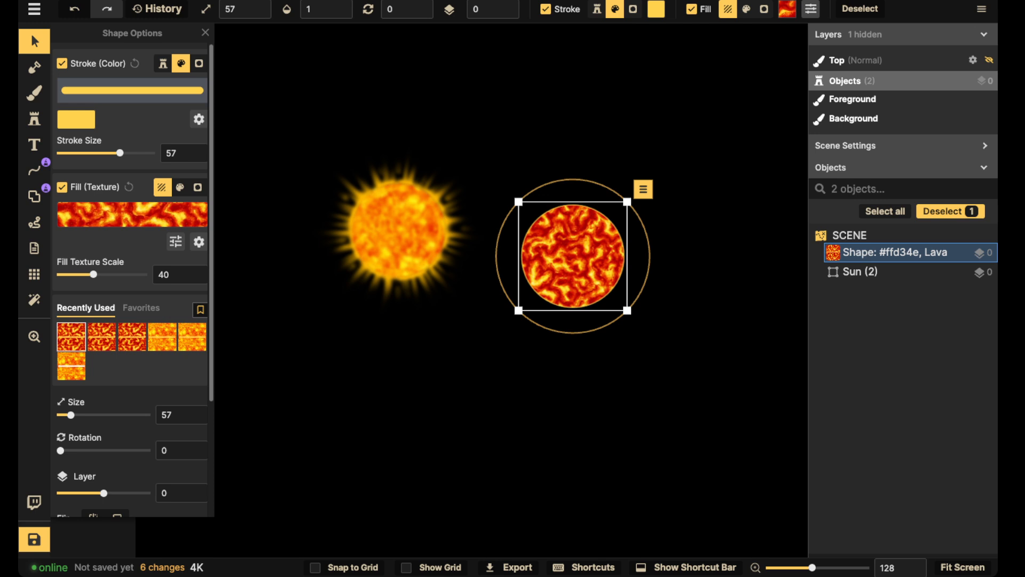
drag(627, 310, 636, 319)
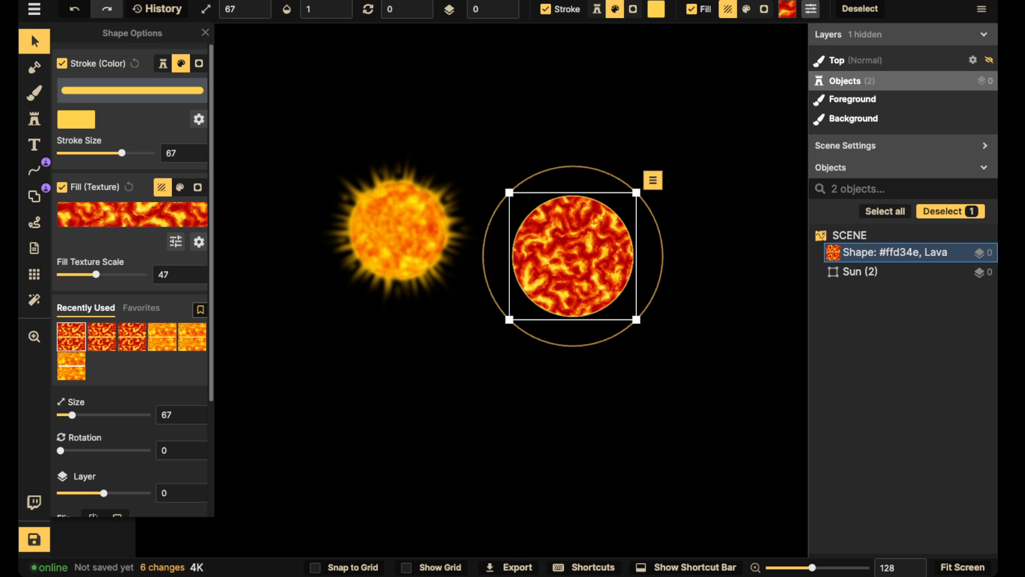
- Duplicate the lava circle, place the copy diagonally below the original, and remove the copy's stroke
key(ctrl+v)
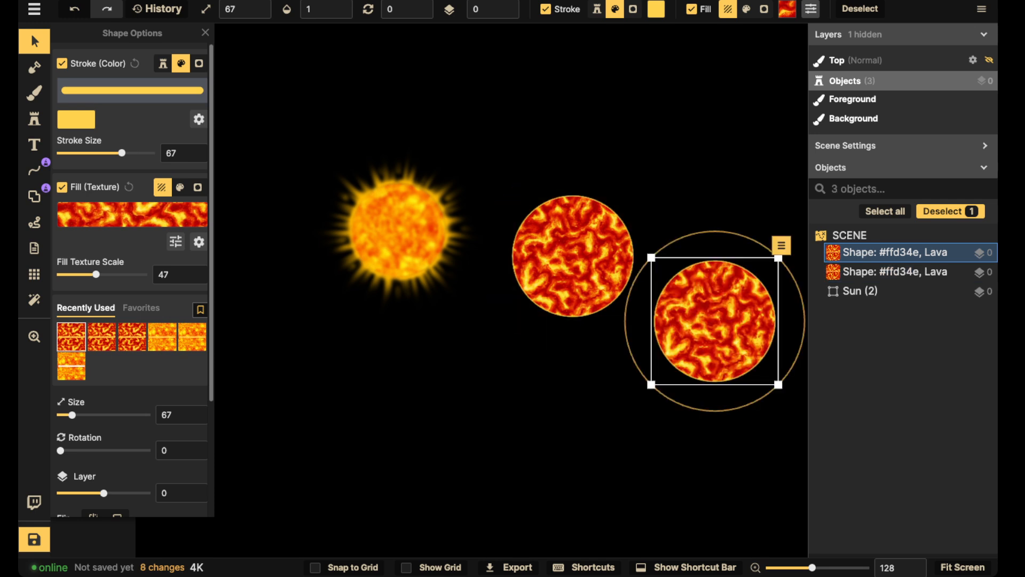
drag(715, 321, 676, 333)
click(62, 187)
click(62, 187)
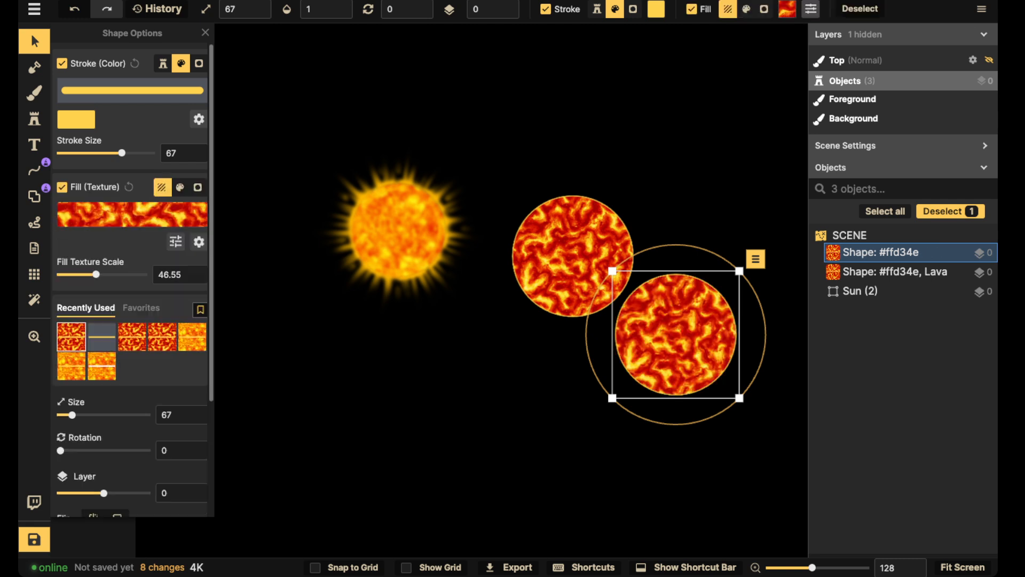
click(62, 64)
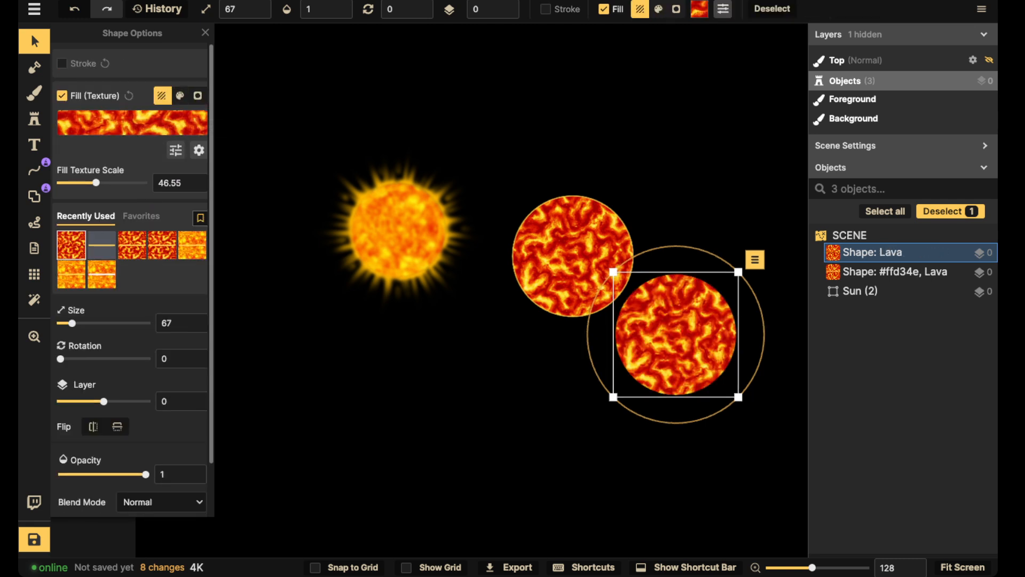
- Replace the duplicate circle's lava texture with a solid black 000000 color fill
click(180, 96)
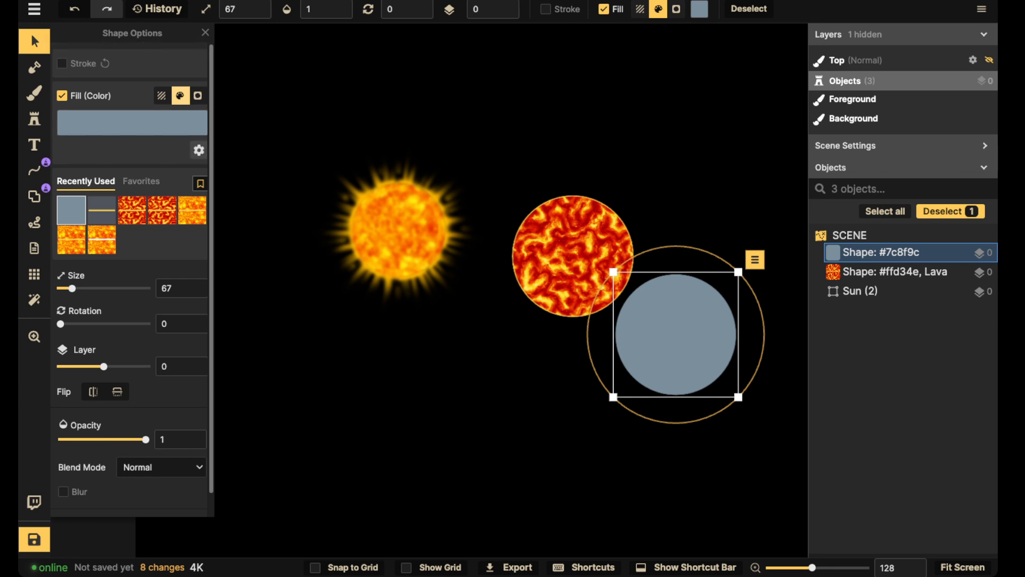
click(133, 122)
click(262, 255)
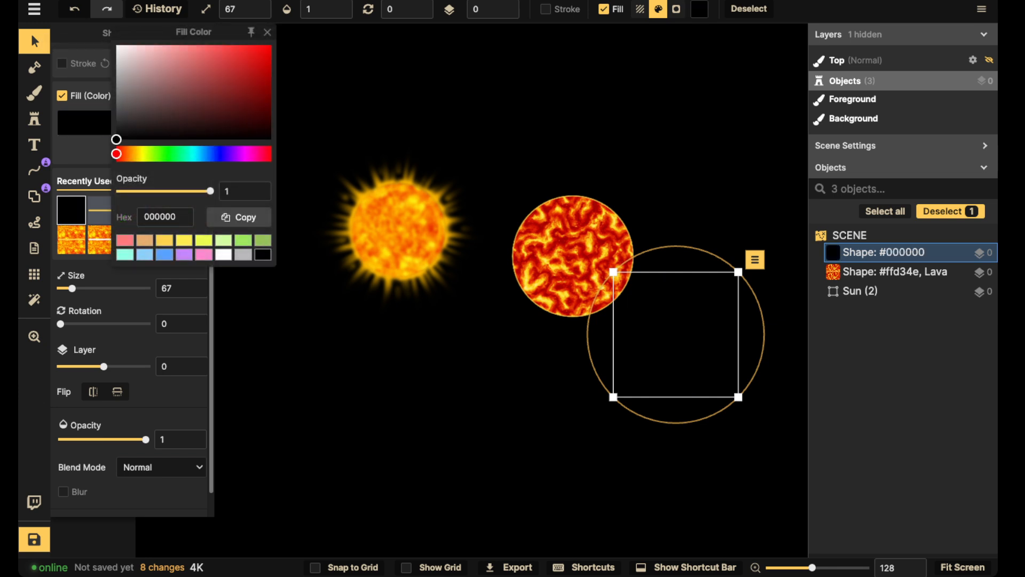
click(267, 33)
- Fill the whole background layer with light gray b9b9b9 using the Brush tool
key(b)
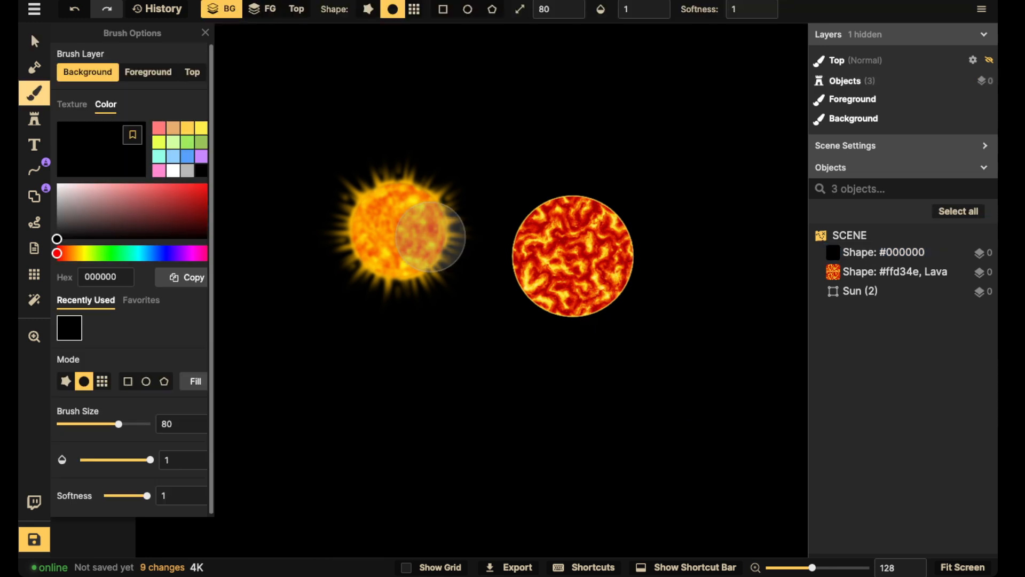
click(56, 198)
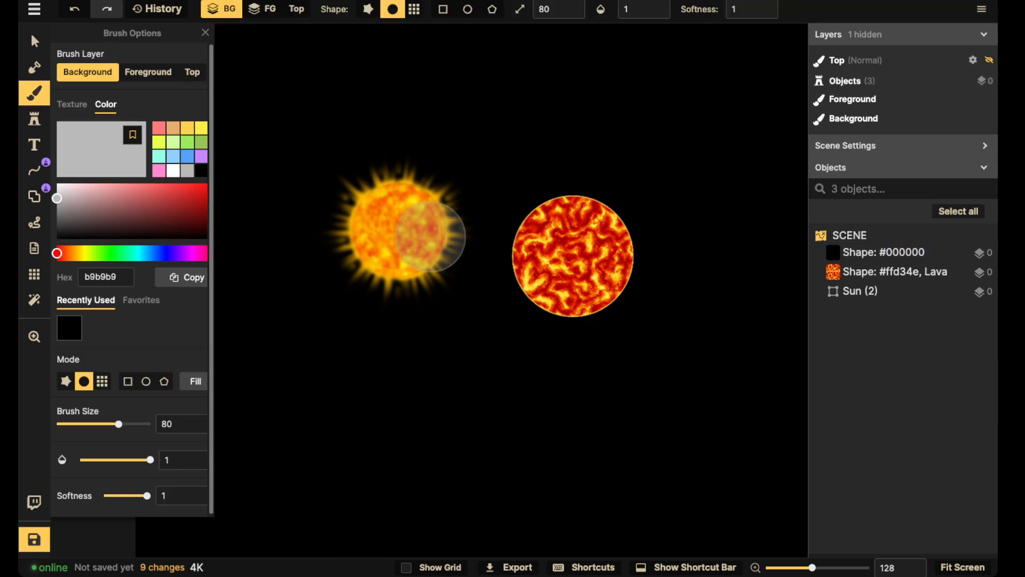
click(196, 380)
- Move the black circle directly below the lava planet and draw a preview ellipse covering the black circle's sun-facing part
click(35, 41)
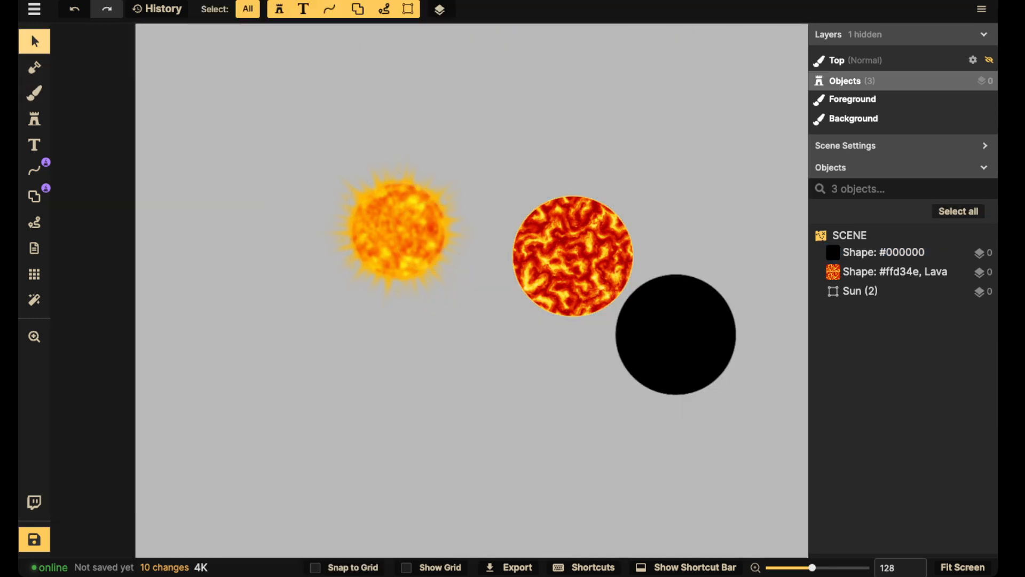
mouse_move(675, 335)
mouse_down()
mouse_move(570, 410)
mouse_move(597, 286)
mouse_move(557, 241)
mouse_move(575, 257)
mouse_move(617, 396)
mouse_move(573, 391)
mouse_up()
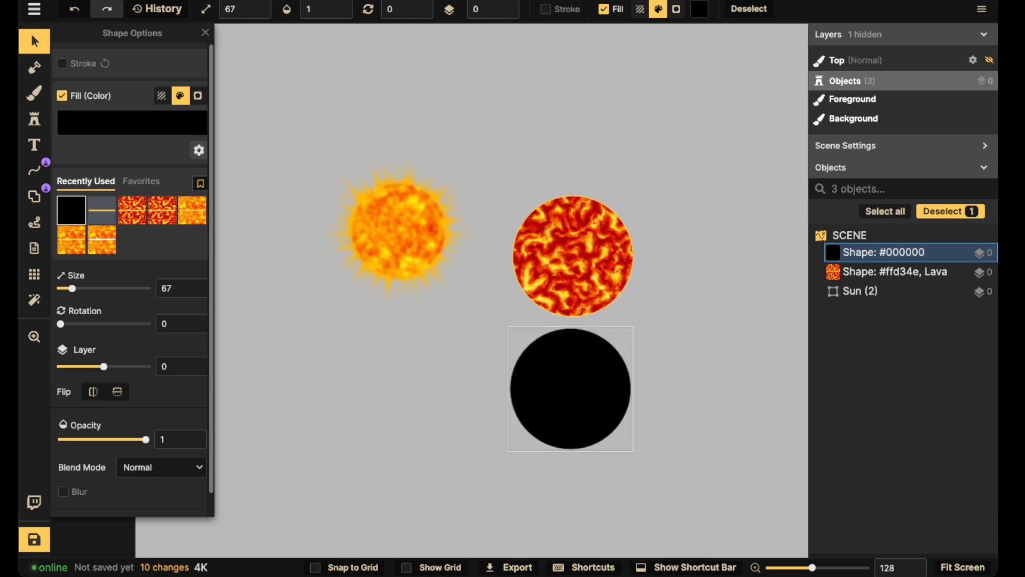
click(34, 196)
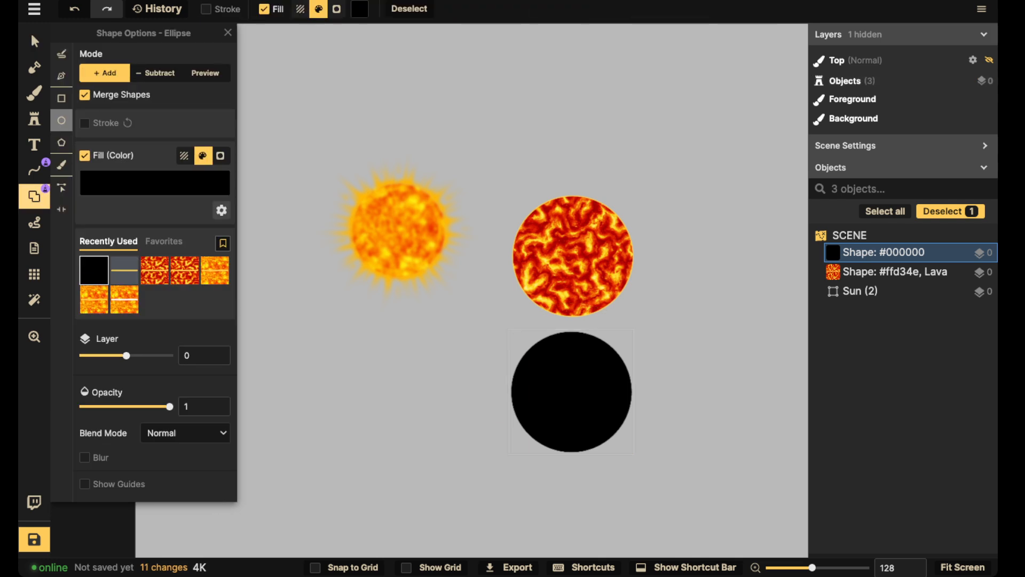
click(205, 73)
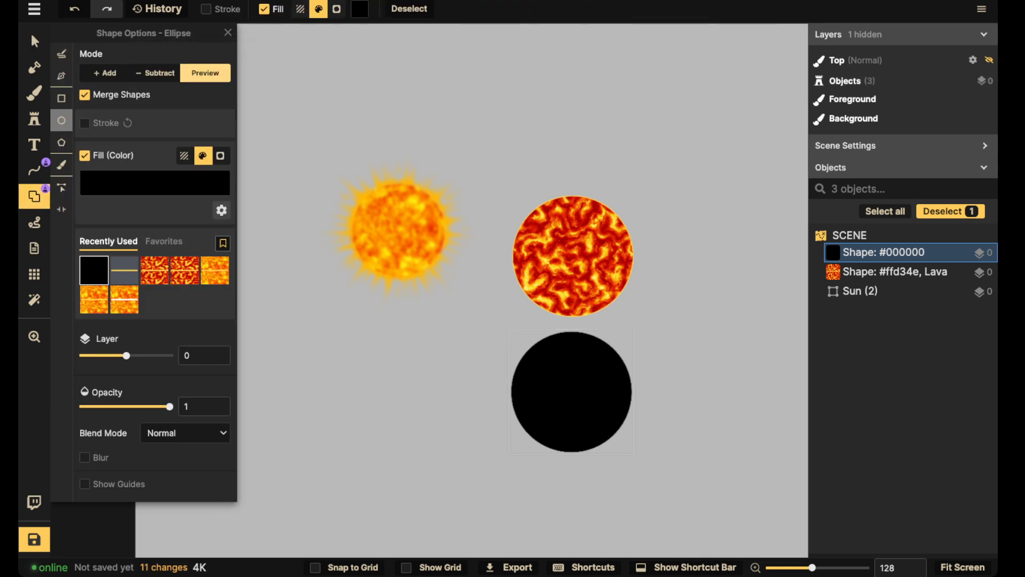
mouse_move(559, 414)
mouse_down()
mouse_move(440, 290)
mouse_move(552, 407)
mouse_up()
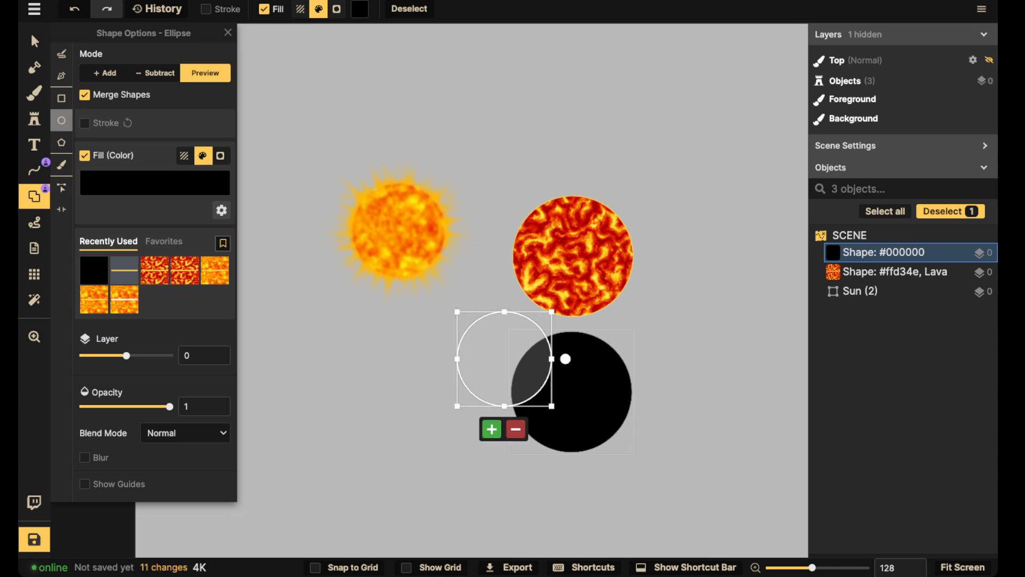
drag(518, 374, 566, 405)
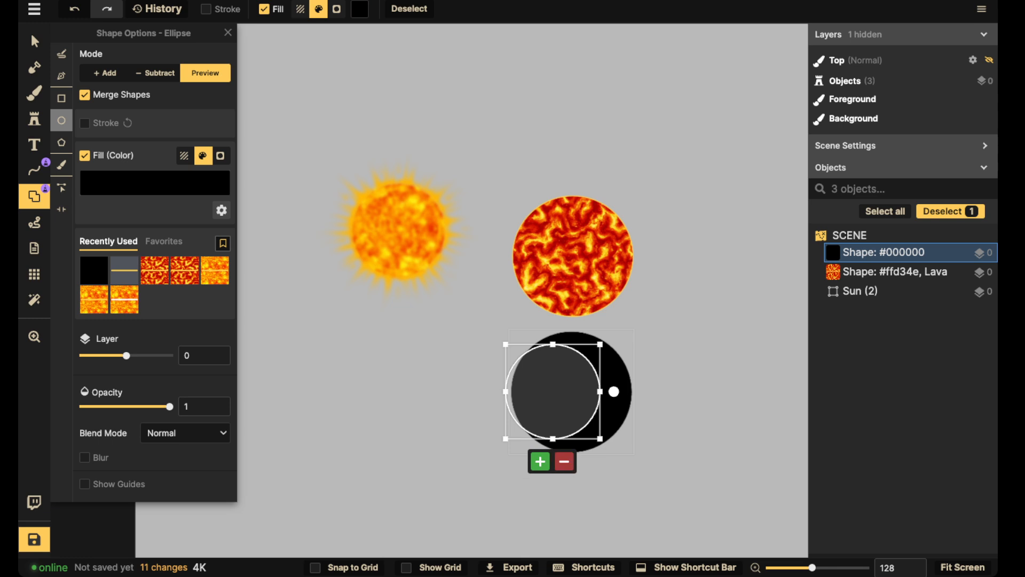
- Stretch the preview ellipse to nearly the black circle's height and subtract it, leaving a crescent
drag(553, 344, 553, 334)
drag(553, 439, 553, 446)
drag(613, 389, 616, 389)
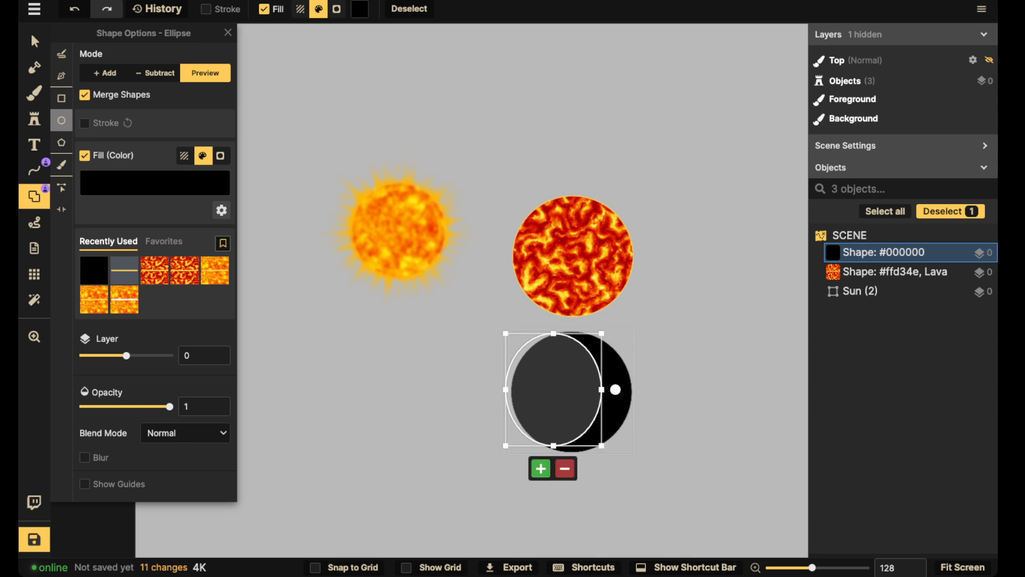
click(565, 468)
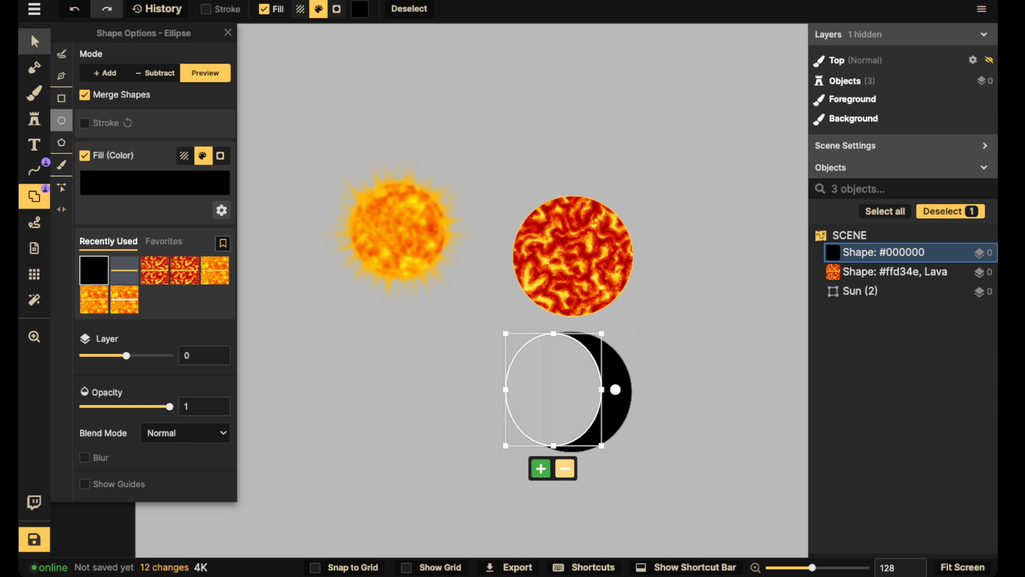
click(34, 43)
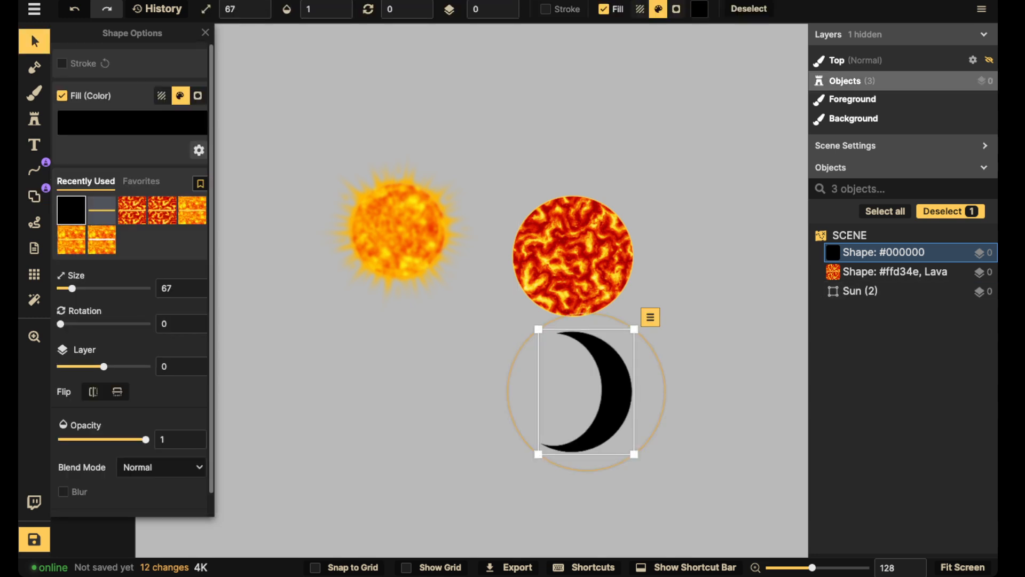
- Blur the black crescent with a radius of 27 and lower its opacity to 0.31
click(63, 491)
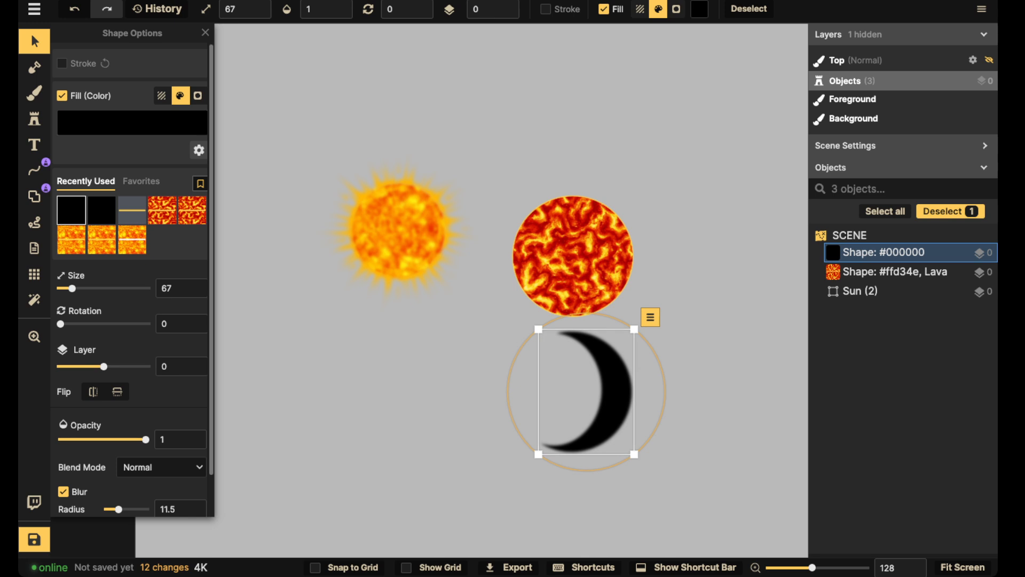
drag(118, 508, 129, 509)
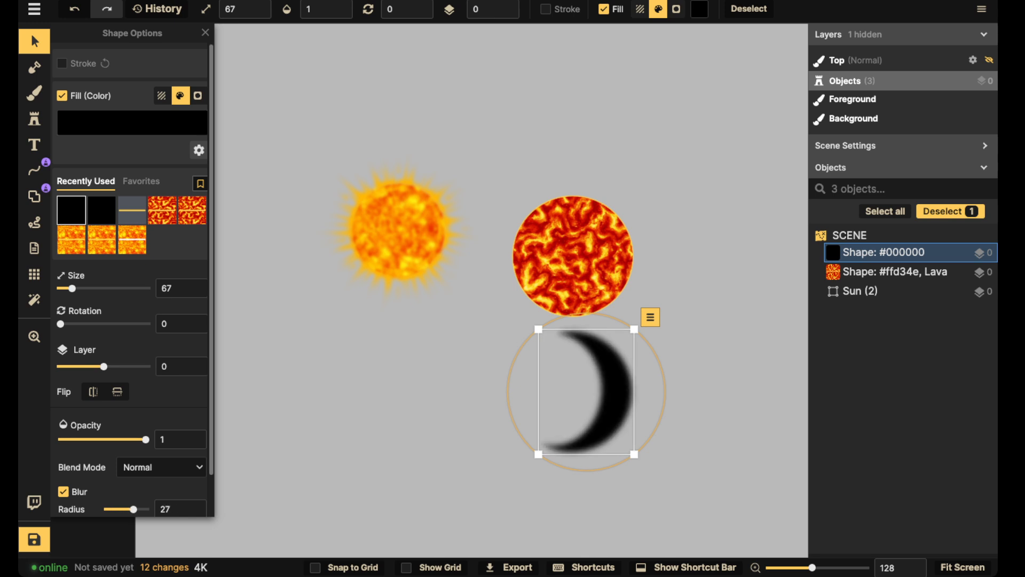
scroll(132, 280, down, 2)
drag(145, 395, 97, 395)
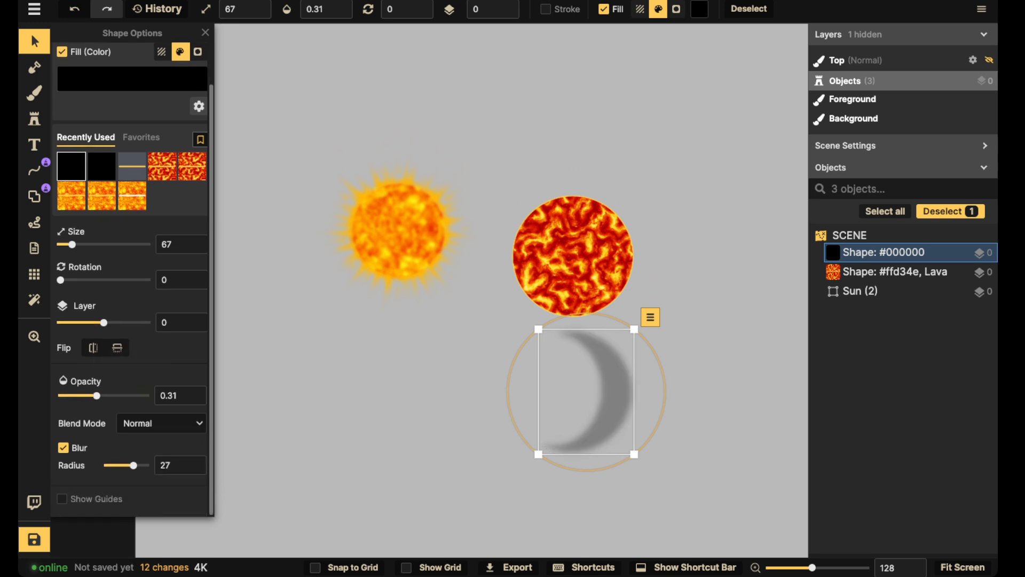
- Fit the crescent over the lava planet's edge facing away from the sun, with size 66, rotation 1 and opacity 0.45
drag(614, 393, 613, 257)
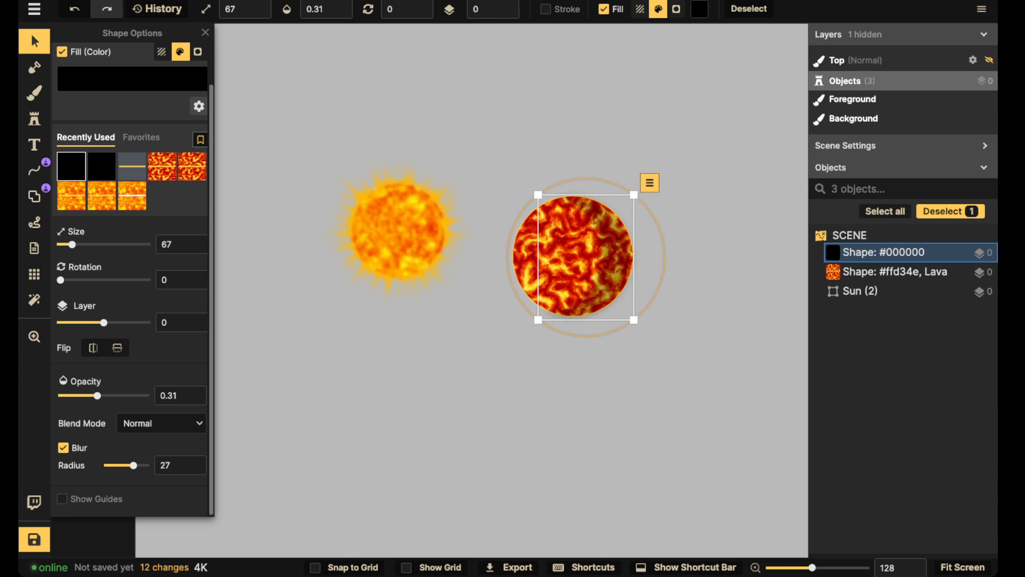
drag(538, 320, 540, 318)
drag(613, 257, 614, 258)
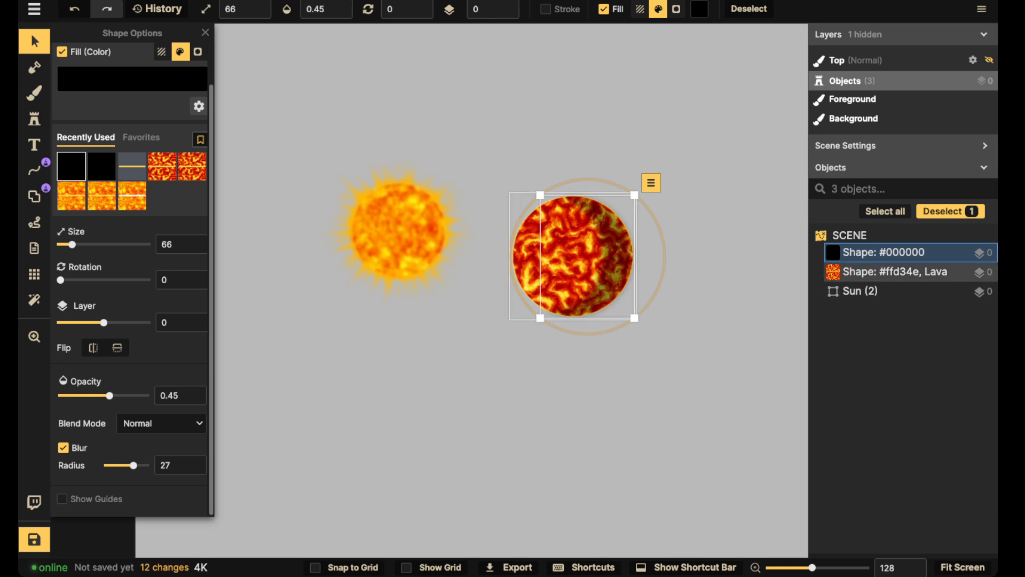
drag(603, 257, 602, 256)
drag(664, 257, 664, 257)
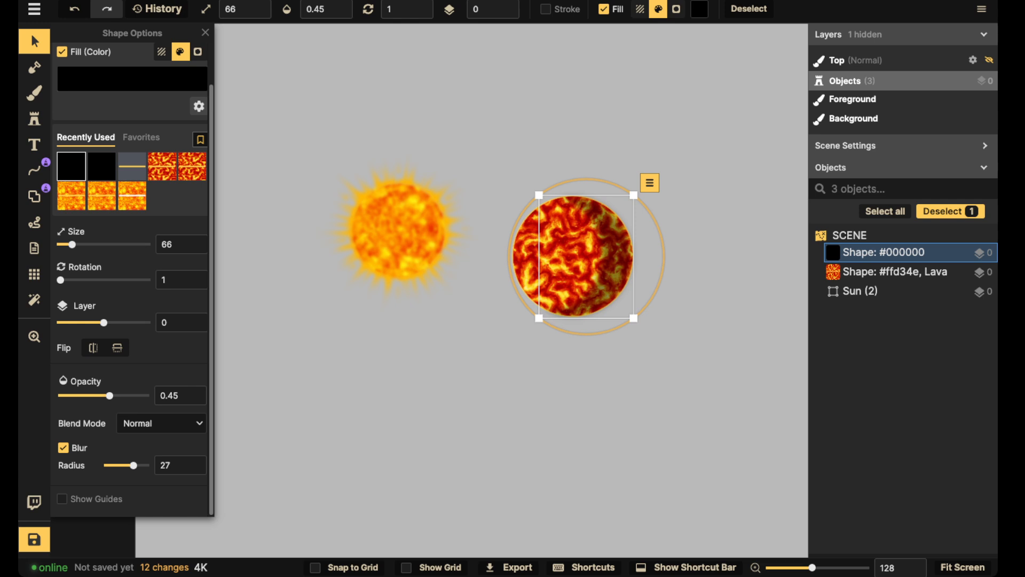
drag(598, 257, 598, 256)
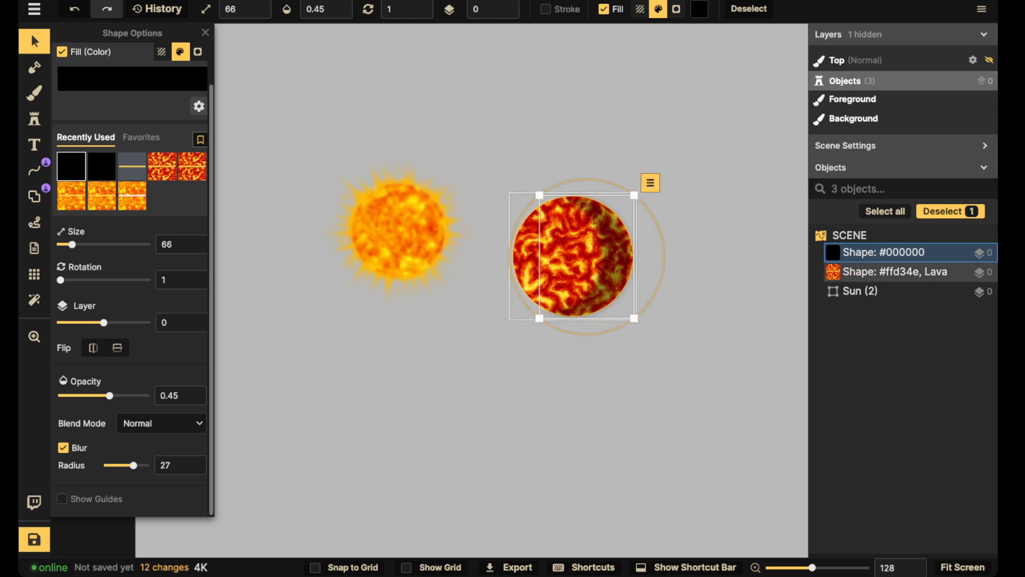
- Try a white ffffff fill on the crescent shadow and undo the color change
click(34, 195)
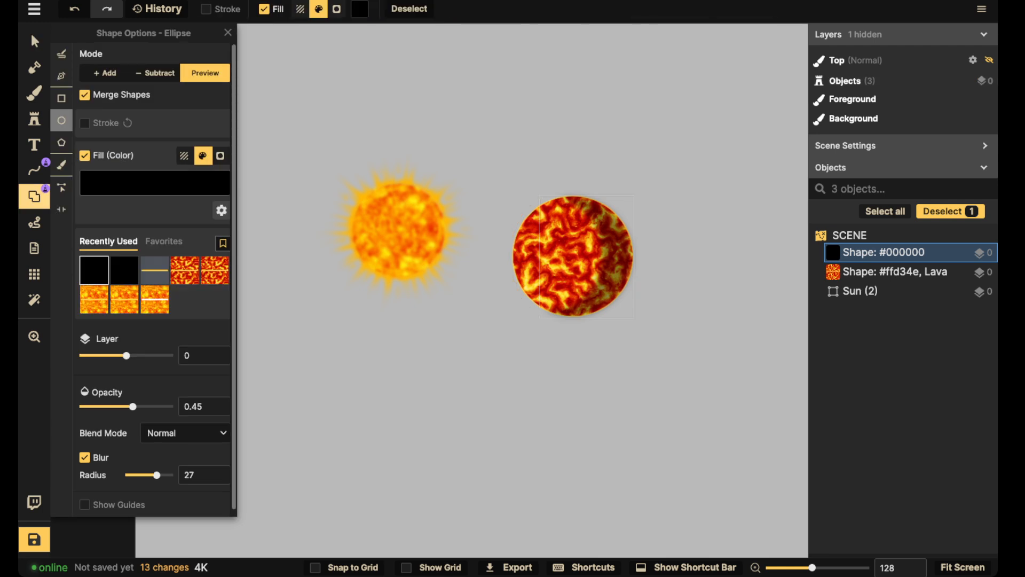
click(155, 183)
click(246, 292)
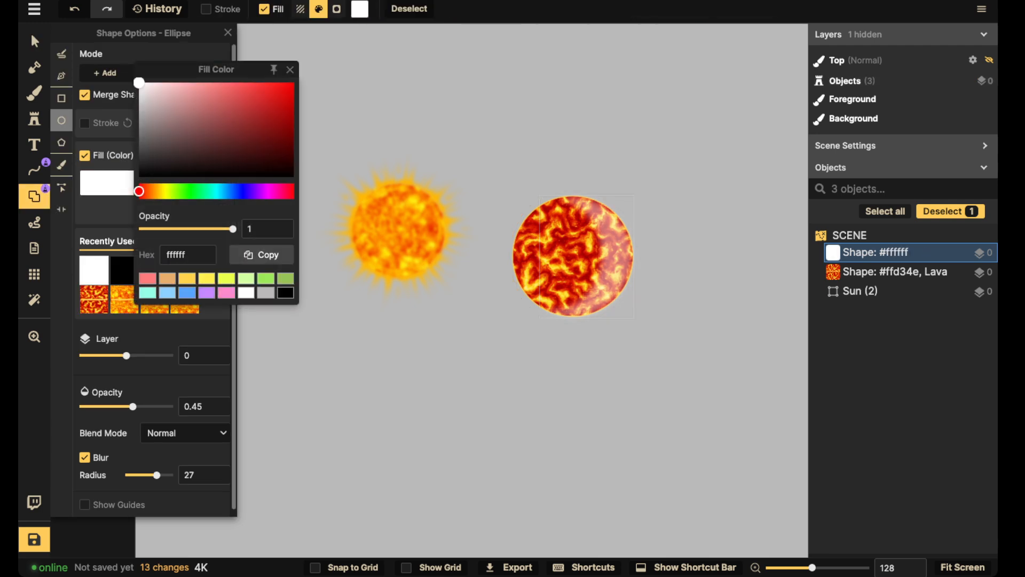
key(ctrl+z)
click(290, 69)
click(34, 42)
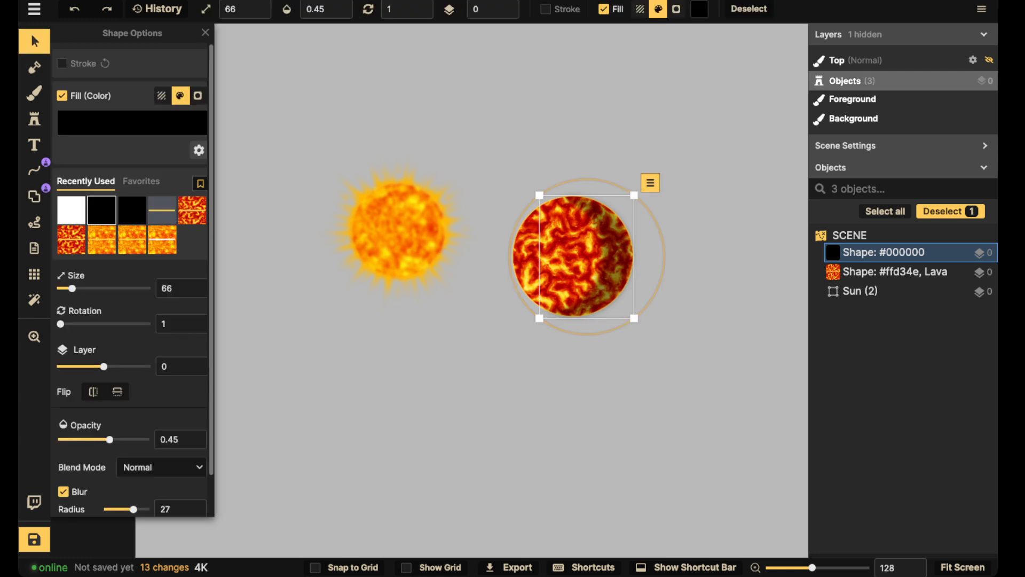
- Add a small white ellipse with 0.45 opacity and 27 blur, and place it on the lava planet's sun-facing side
click(288, 118)
click(34, 195)
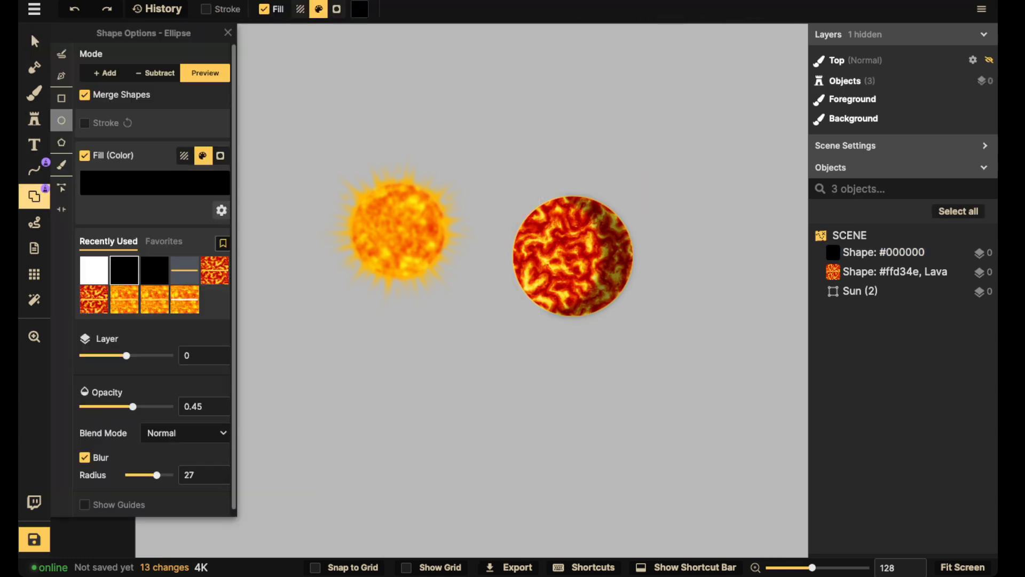
click(94, 270)
drag(437, 321, 461, 345)
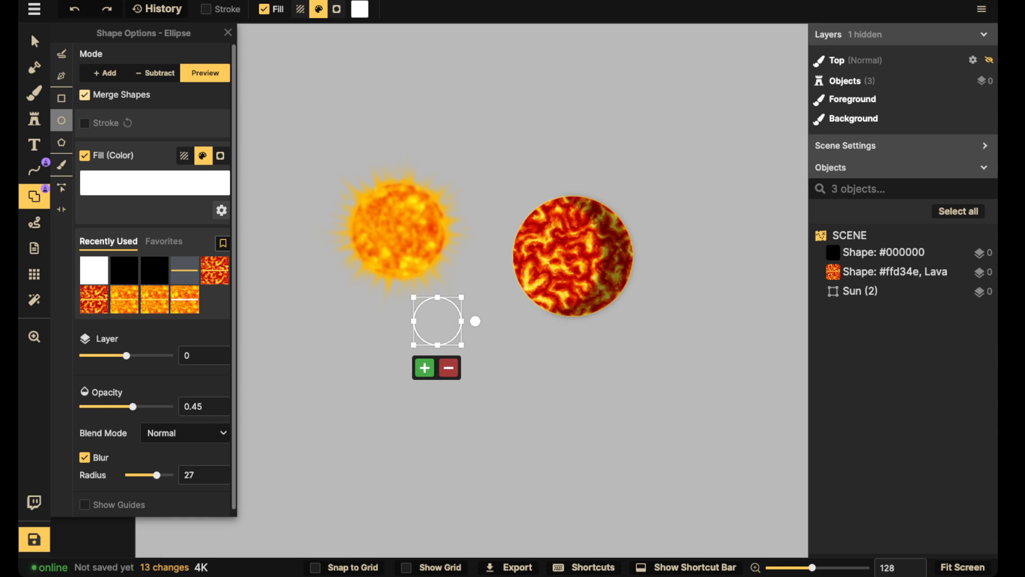
click(424, 367)
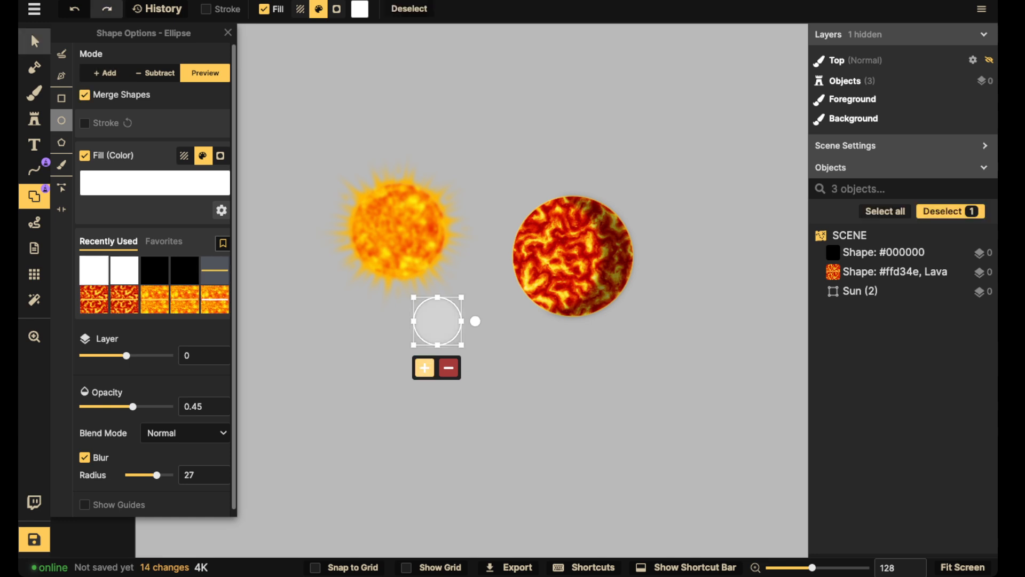
drag(437, 321, 539, 252)
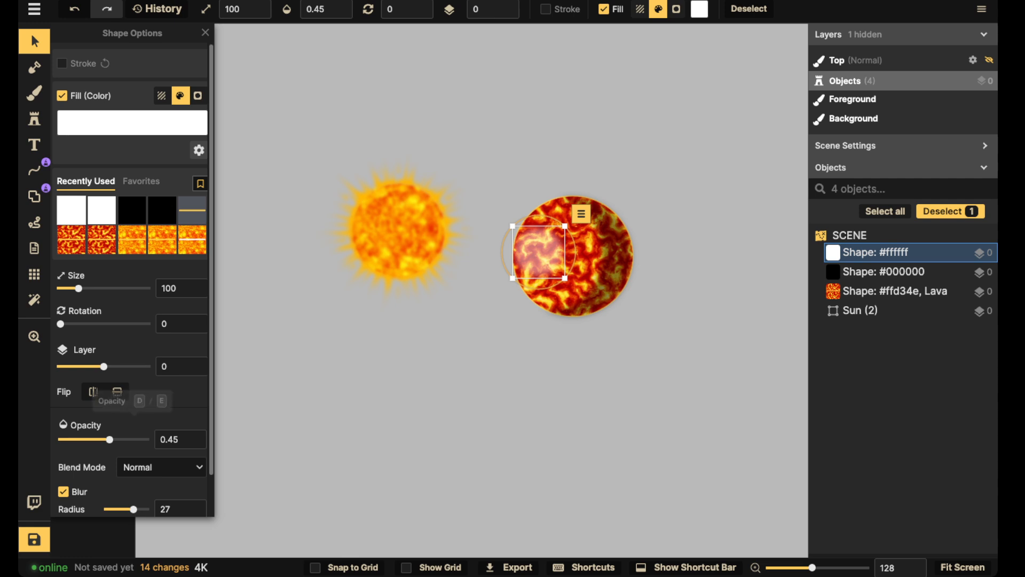
- Set the white highlight's opacity to 0.41 and blur radius to 33, and switch its blend mode to Overlay
drag(109, 440, 135, 465)
scroll(110, 439, down, 2)
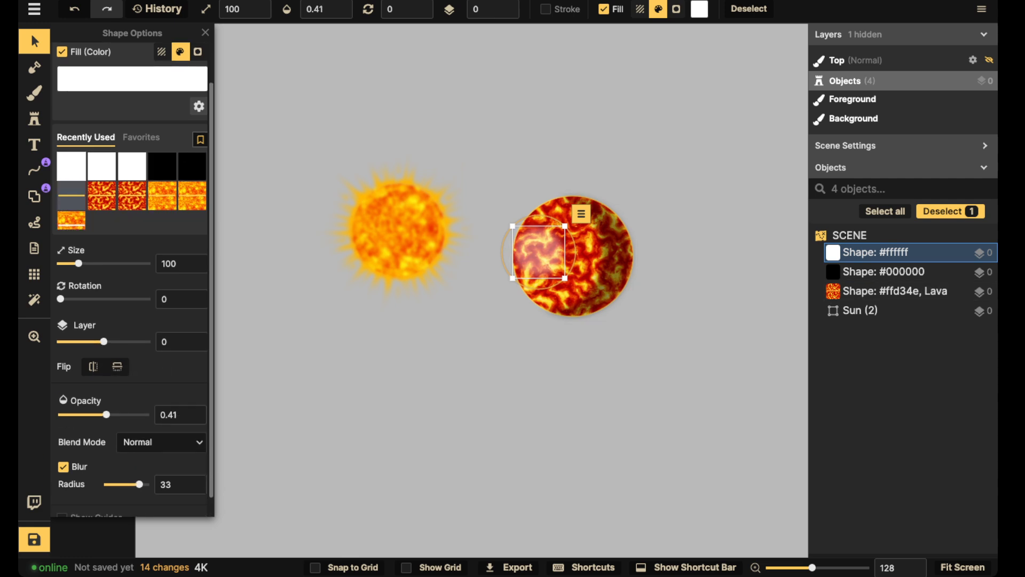
scroll(139, 459, down, 1)
click(162, 423)
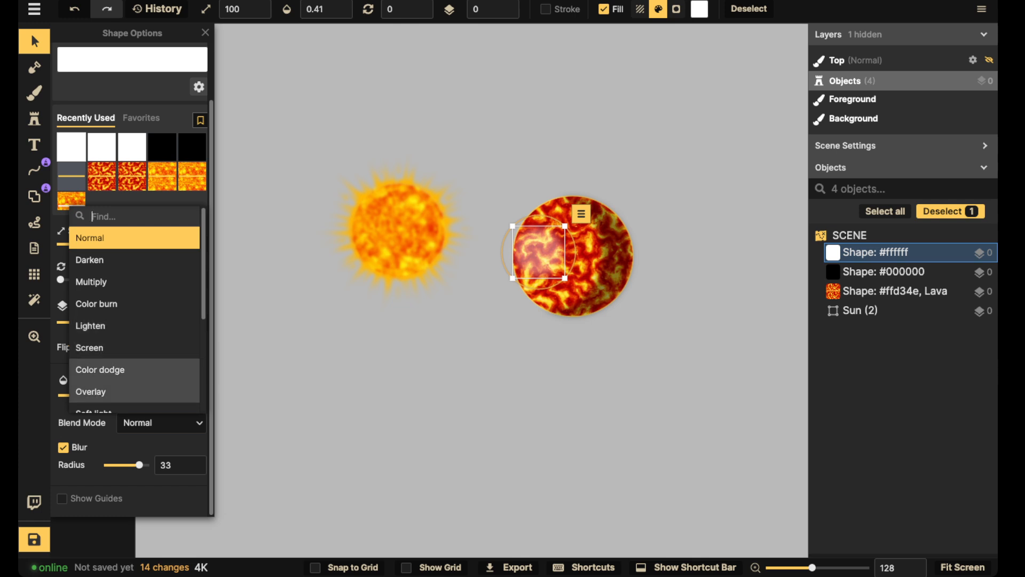
click(106, 392)
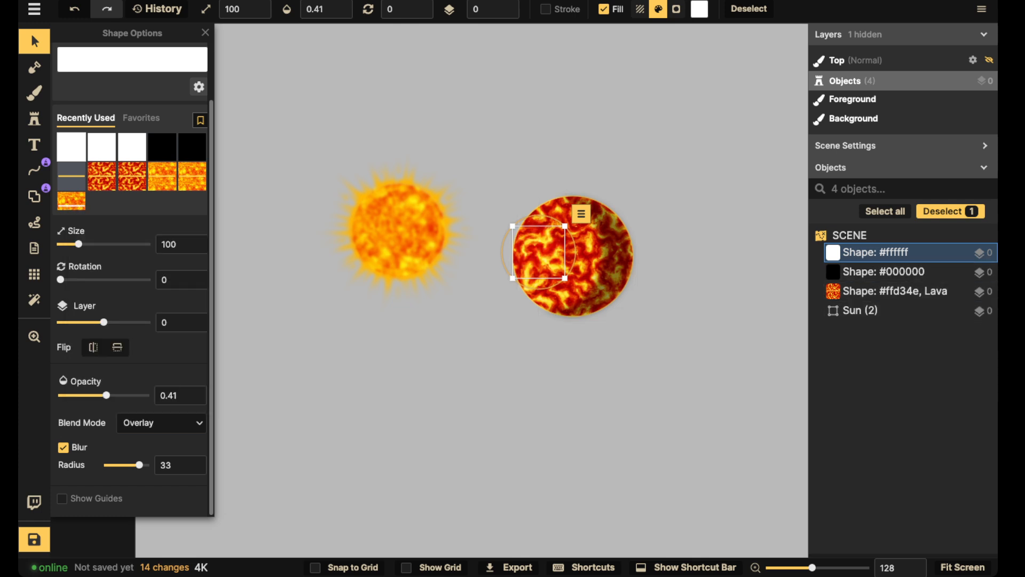
- Raise the Overlay highlight's opacity to 0.72 and enlarge it to size 110 on the planet's sun-facing side
drag(106, 395, 130, 395)
key(bracketright)
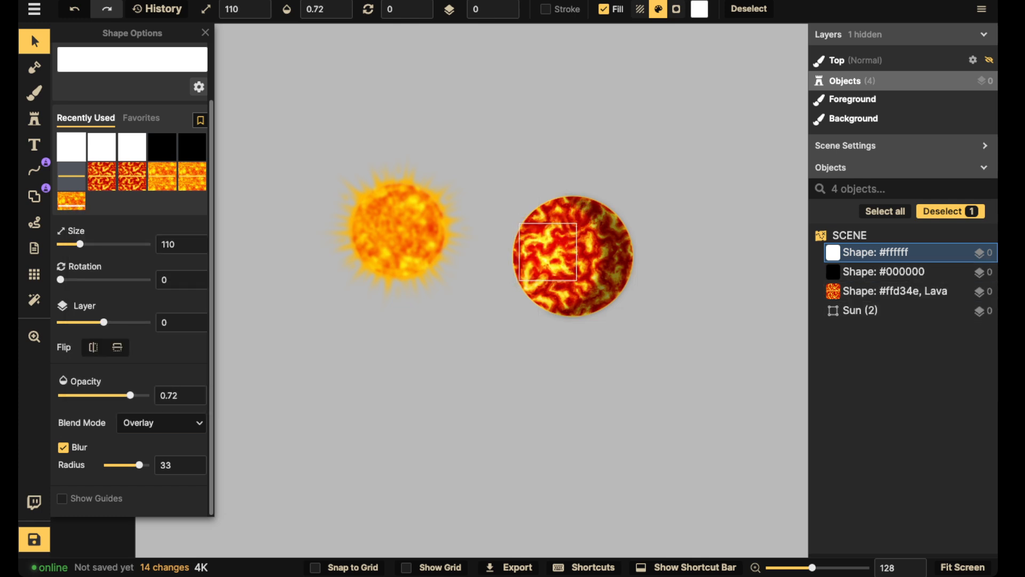
click(34, 41)
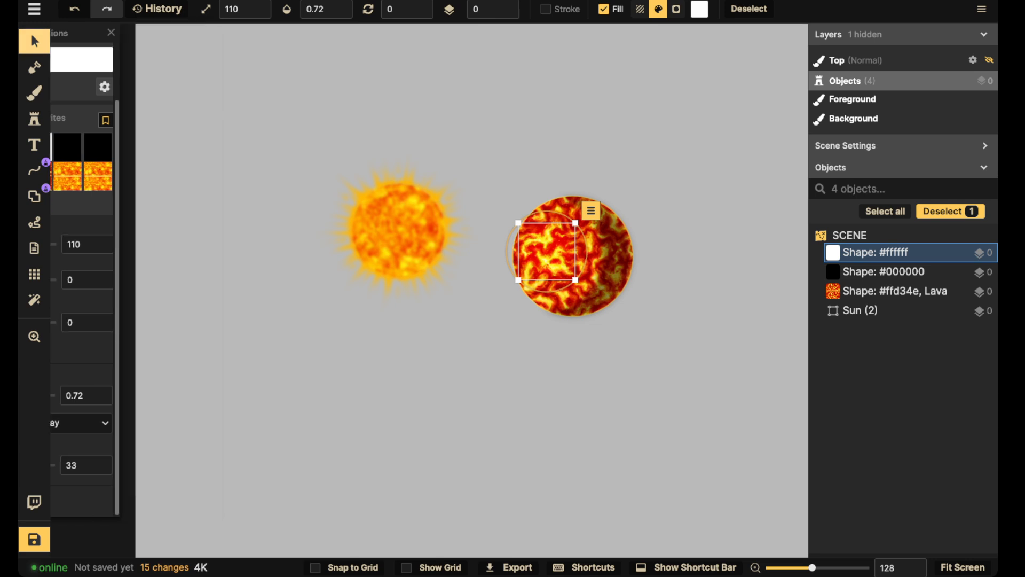
key(Escape)
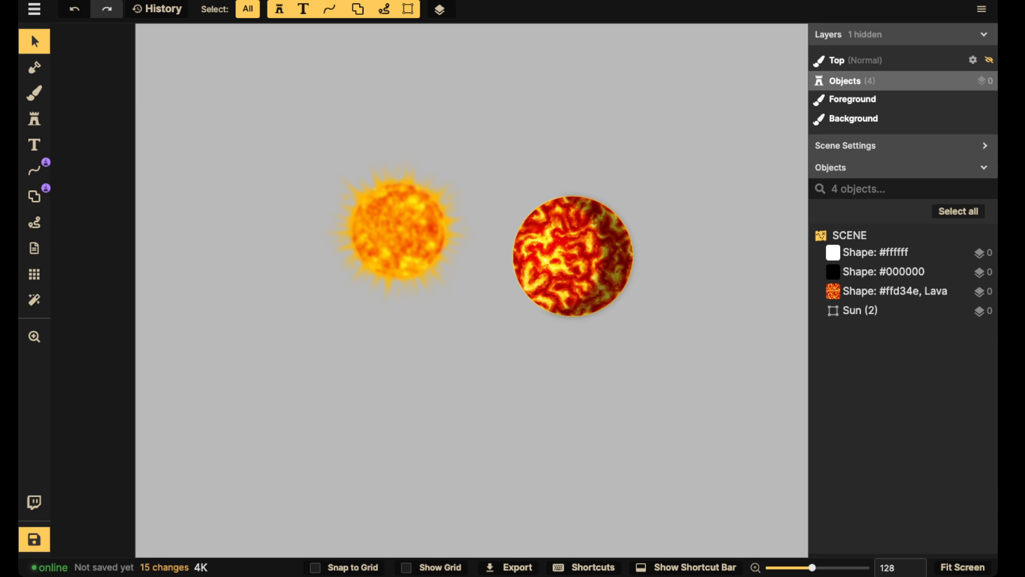
- Group the lava planet, its black crescent and its white highlight under the name Vulcas
drag(523, 120, 691, 331)
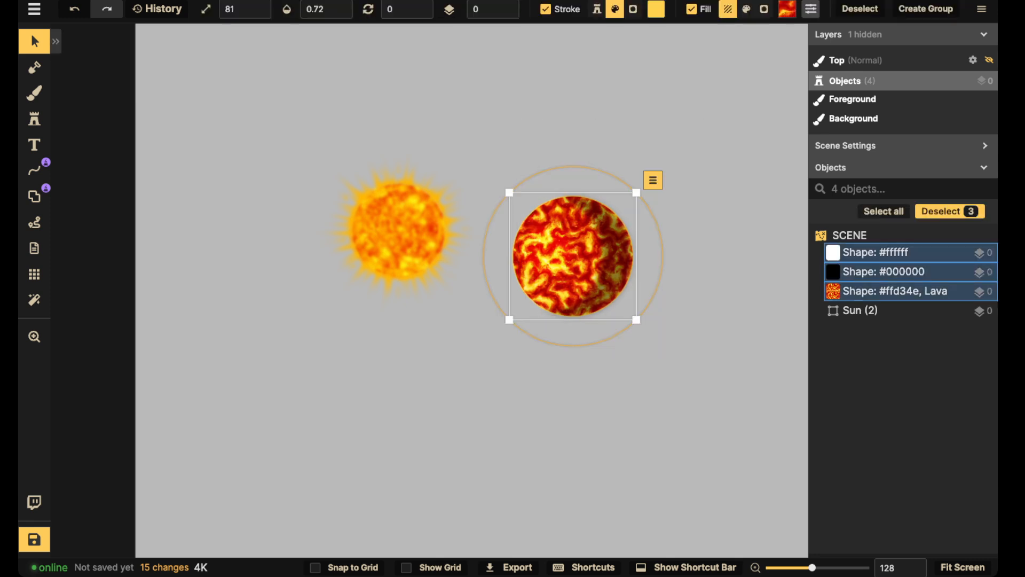
click(925, 8)
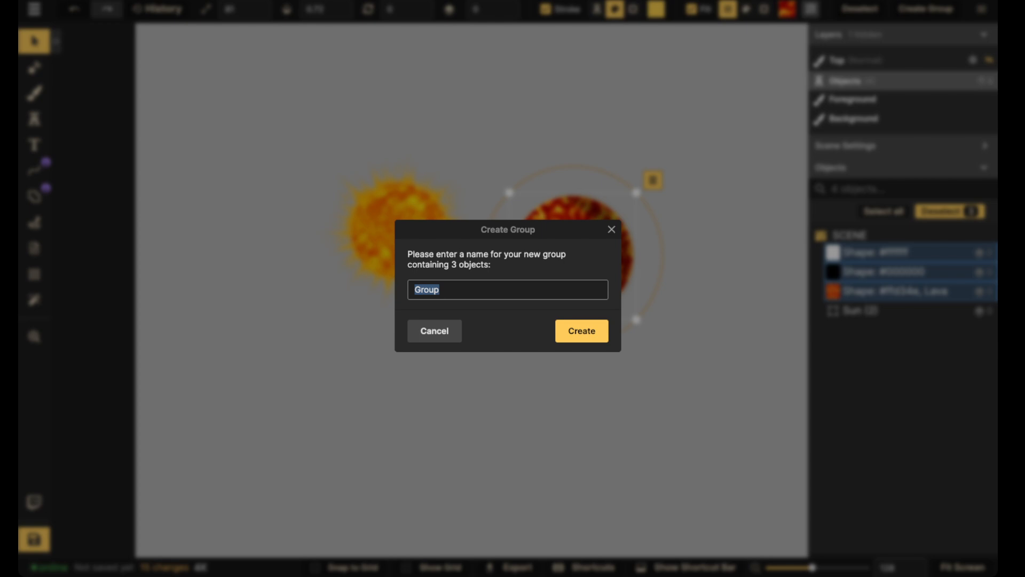
key(BackSpace)
text(Vulcas)
key(Return)
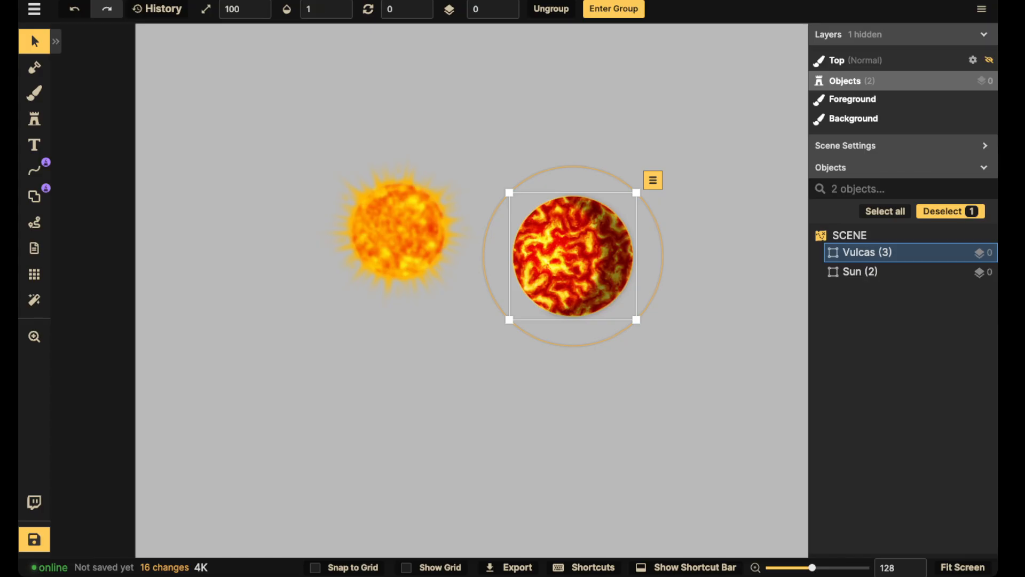
- Scale the Vulcas group to 70, rotate it to 45 and place it closer to the sun
scroll(573, 256, down, 6)
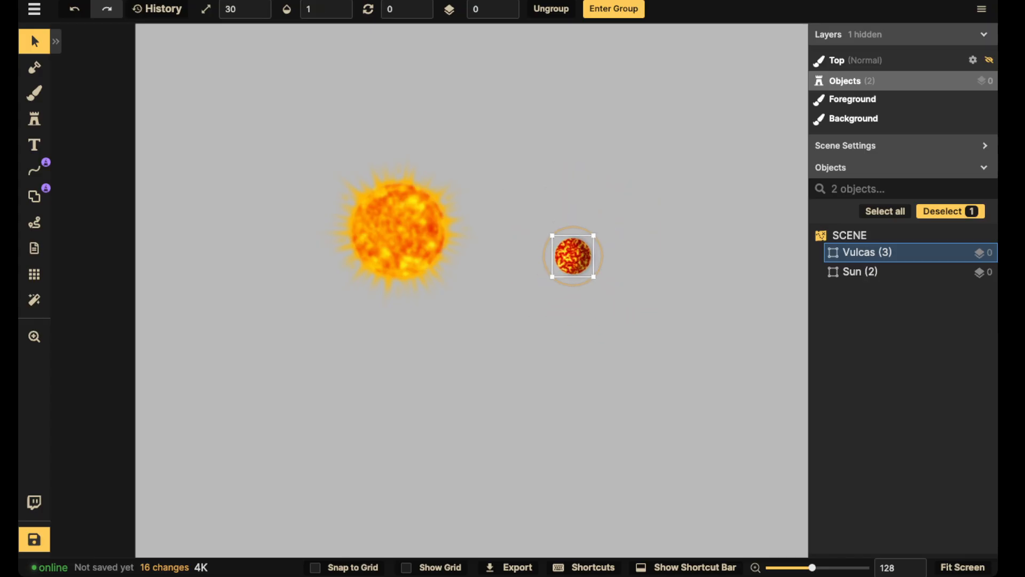
drag(573, 256, 534, 236)
scroll(309, 167, down, 8)
scroll(220, 218, down, 1)
scroll(223, 221, down, 1)
scroll(313, 408, down, 3)
scroll(613, 363, down, 6)
scroll(576, 216, down, 3)
scroll(577, 217, up, 1)
scroll(576, 217, up, 2)
scroll(488, 240, up, 2)
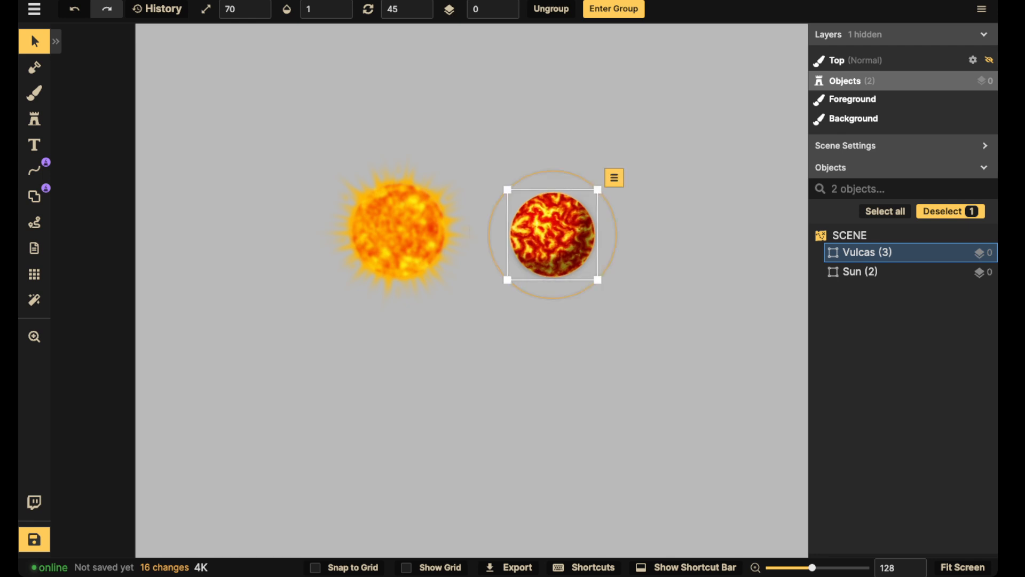
- Paste a copy of the Vulcas group below the original and rotate the copy to 345
key(ctrl+v)
scroll(569, 405, down, 4)
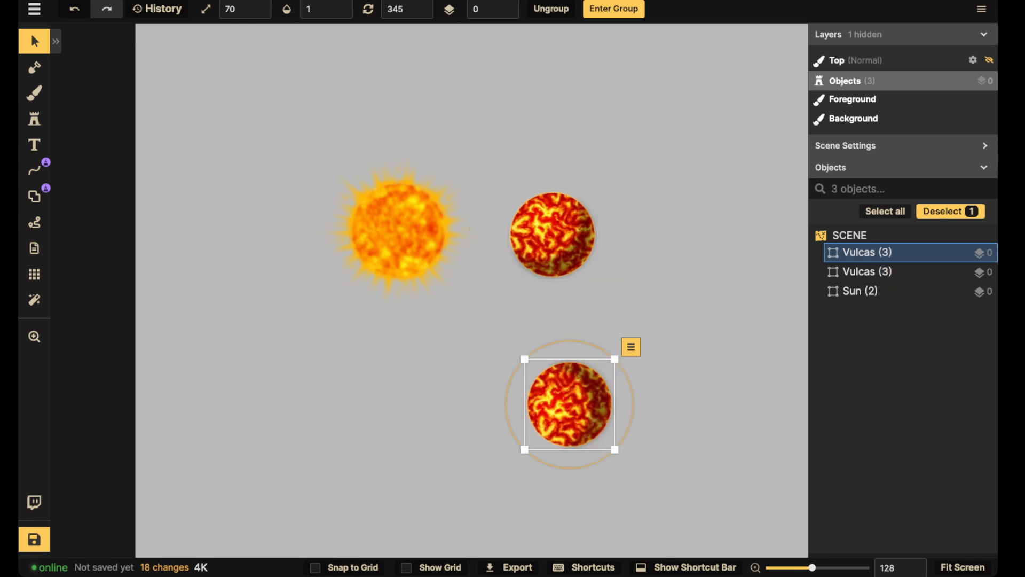
- Inside the copied Vulcas group, fill the planet shape with the dark cracked-rock lava texture from Hell: Terrain
click(947, 253)
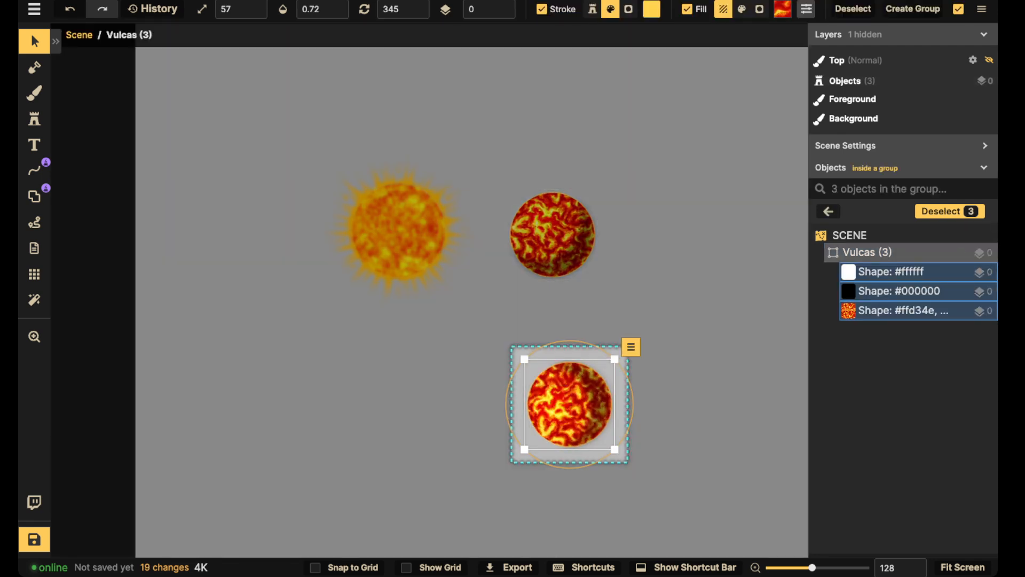
click(904, 311)
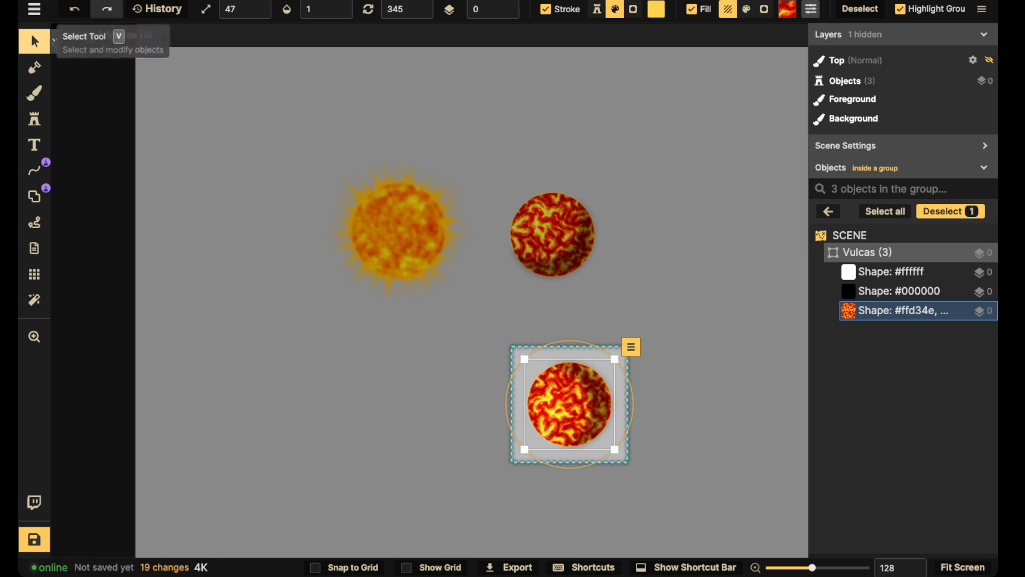
click(55, 41)
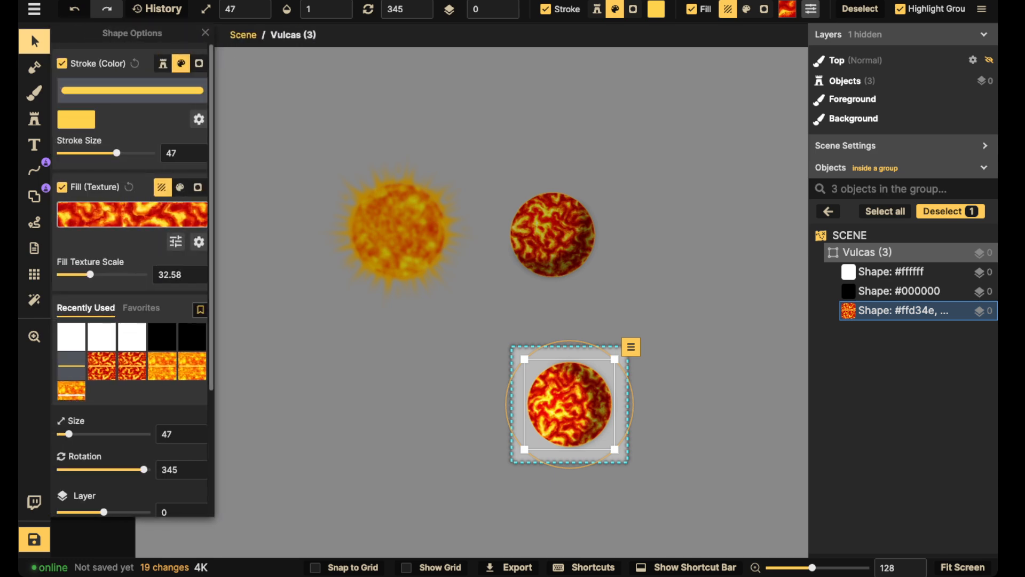
click(107, 219)
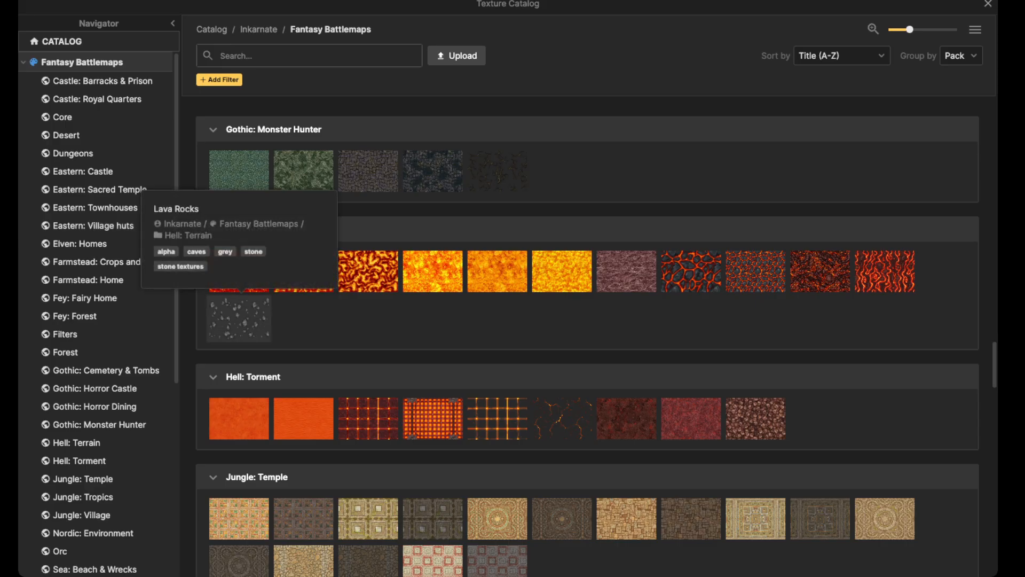
click(691, 271)
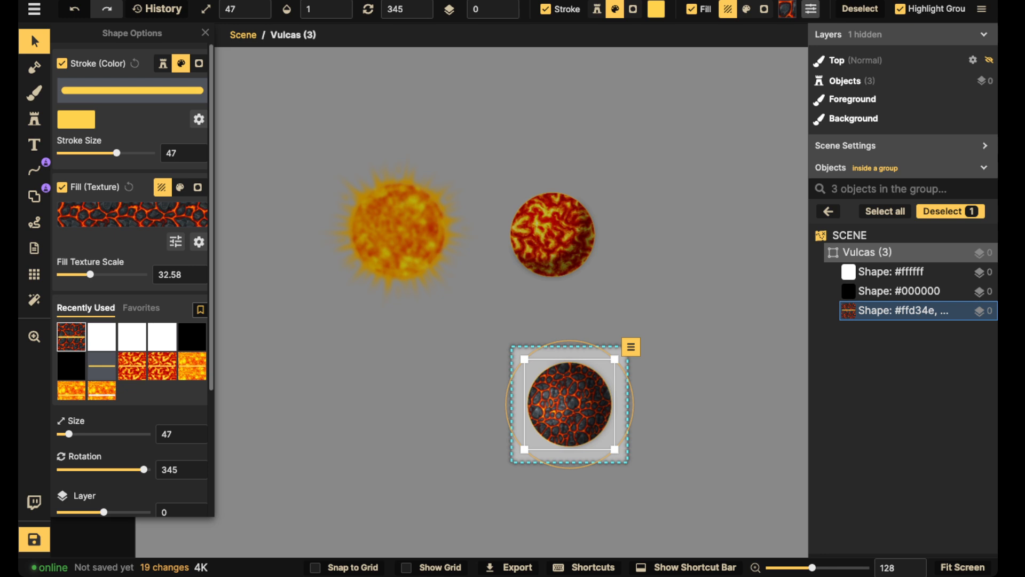
click(34, 41)
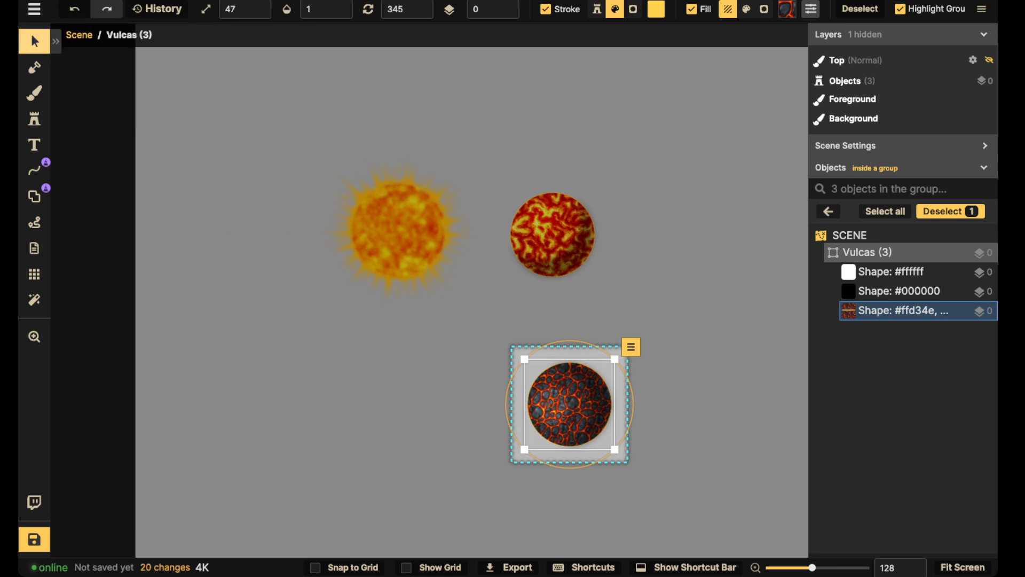
click(891, 271)
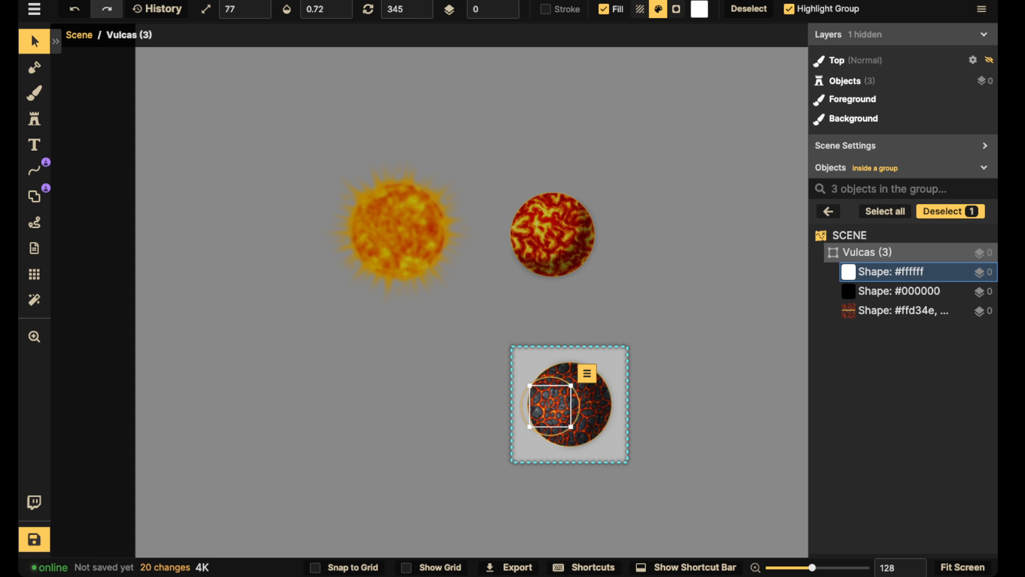
key(Escape)
key(Escape)
key(Escape)
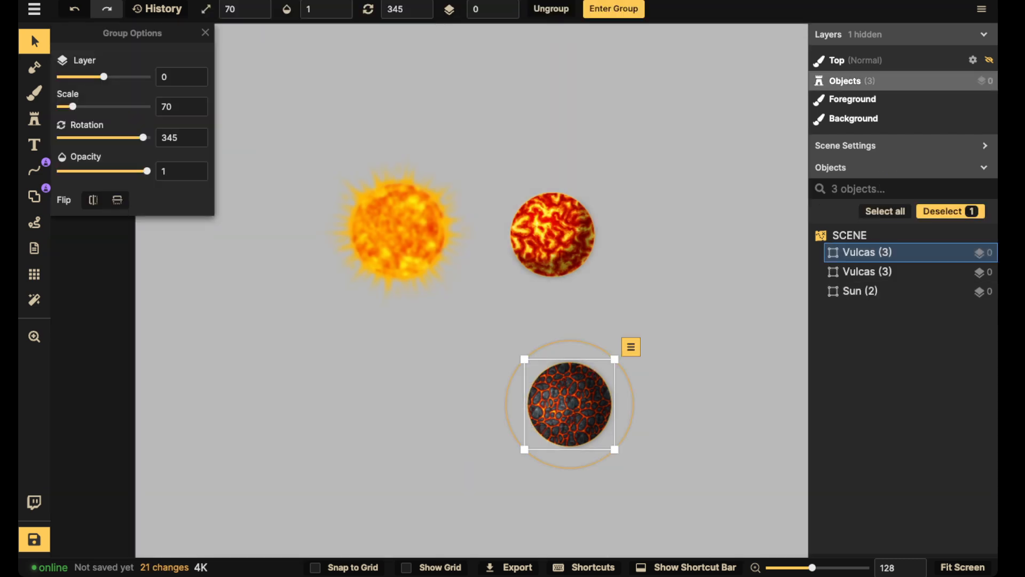
- Move the rock planet up beside the lava planet, and set the lava planet to scale 40 and rotation 15 nearer the sun
drag(570, 404, 642, 301)
click(552, 234)
scroll(553, 234, down, 3)
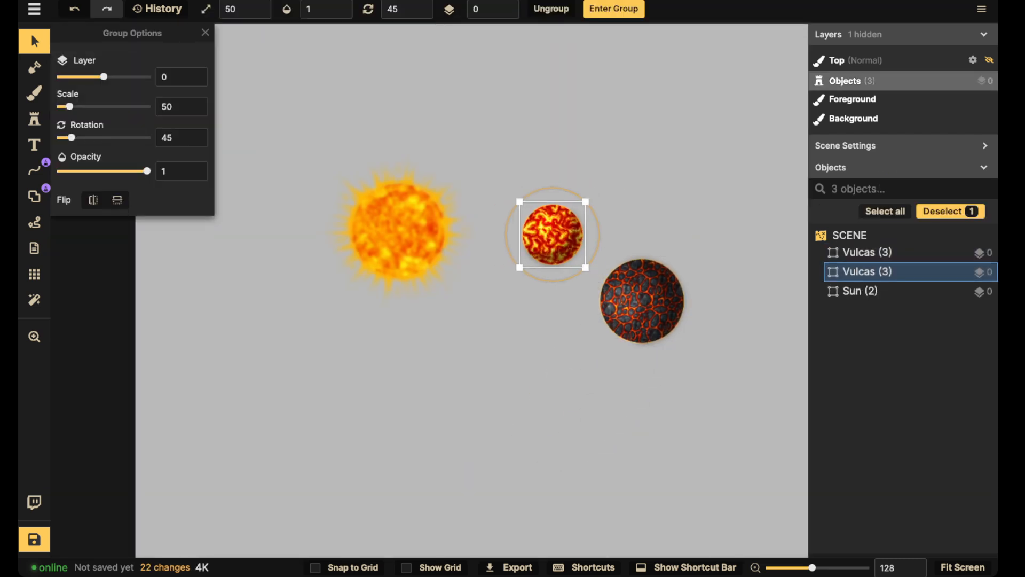
scroll(553, 234, down, 2)
scroll(552, 234, down, 1)
drag(552, 234, 535, 237)
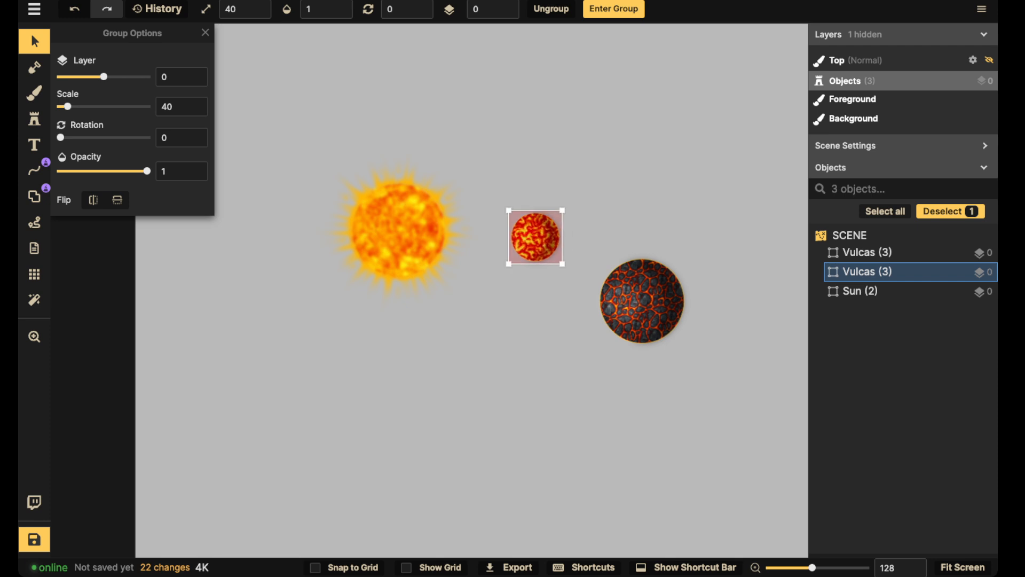
scroll(536, 237, up, 1)
- Line up the rock planet with the sun and the lava planet, and reduce its scale to 50
drag(643, 301, 644, 233)
double_click(643, 233)
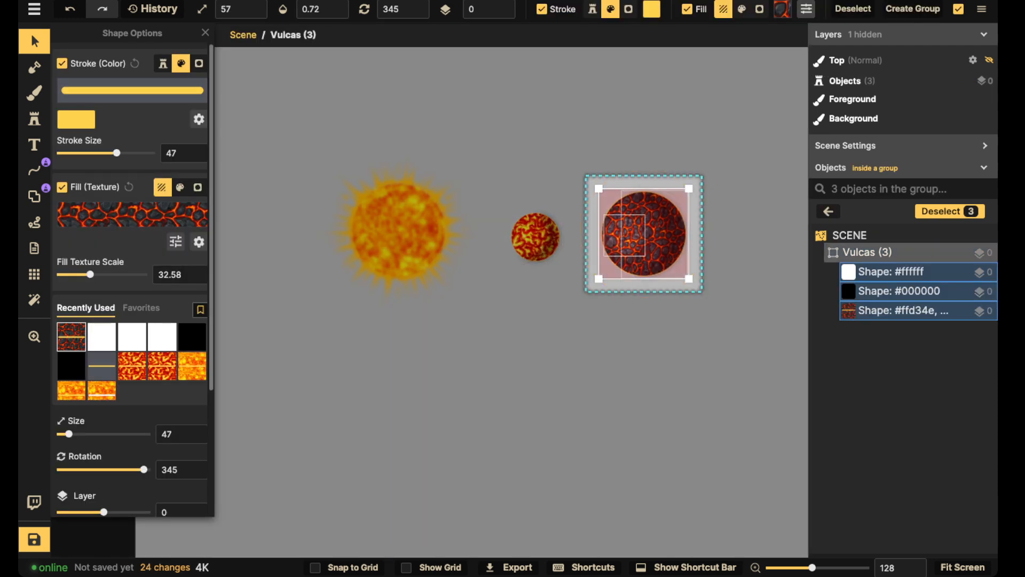
scroll(643, 233, up, 1)
key(Escape)
scroll(644, 233, down, 2)
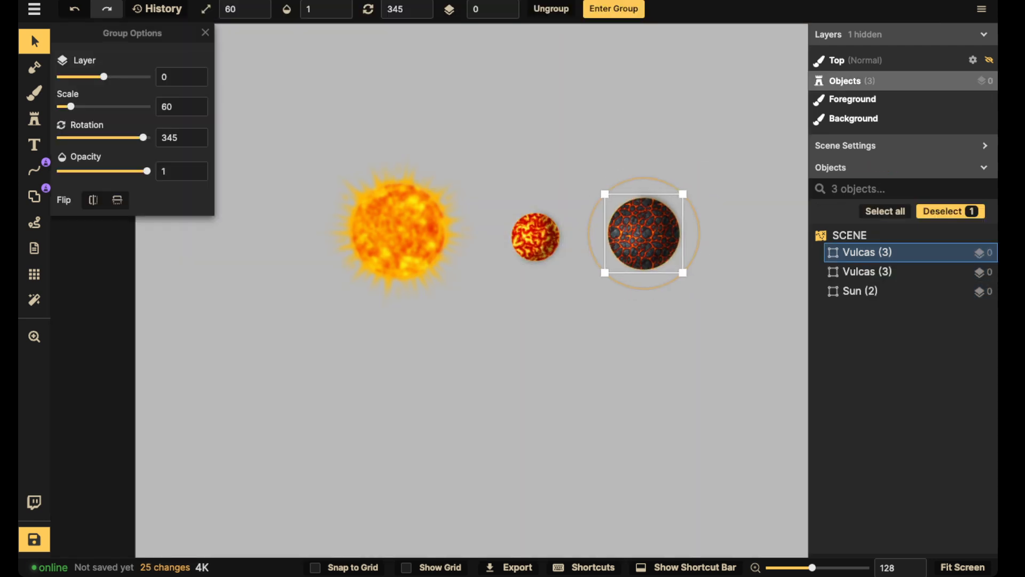
- Shrink the small lava planet further and shift it slightly toward the sun
click(535, 237)
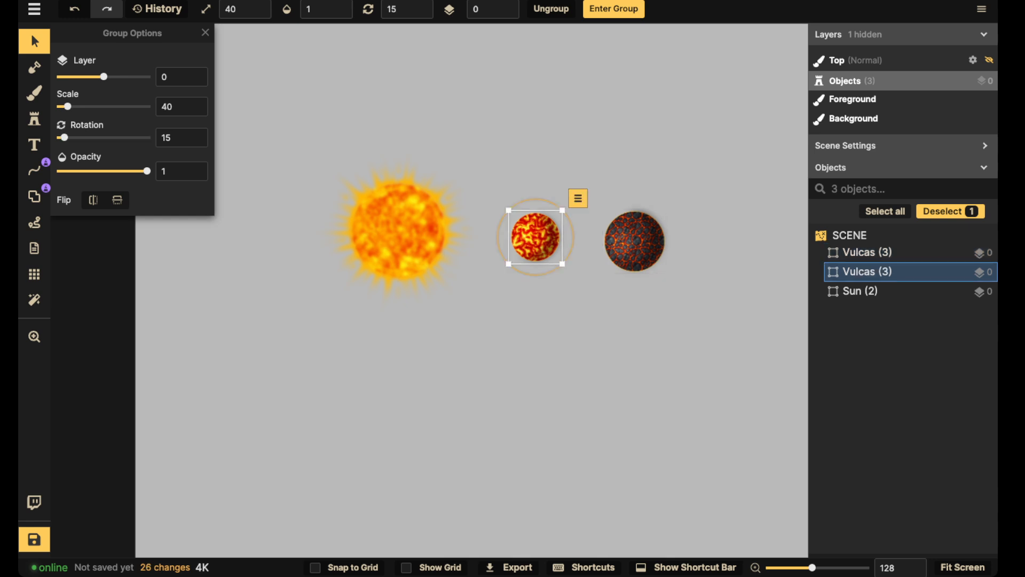
scroll(536, 237, down, 1)
drag(535, 237, 526, 238)
- Enlarge the Sun group to scale 100
click(401, 233)
scroll(398, 233, up, 3)
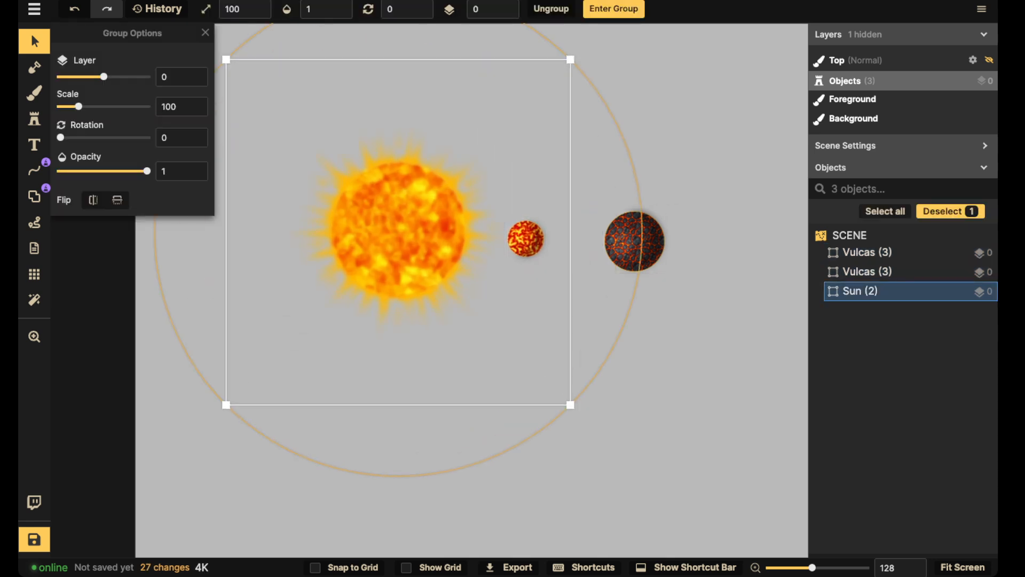
scroll(397, 232, down, 2)
double_click(398, 232)
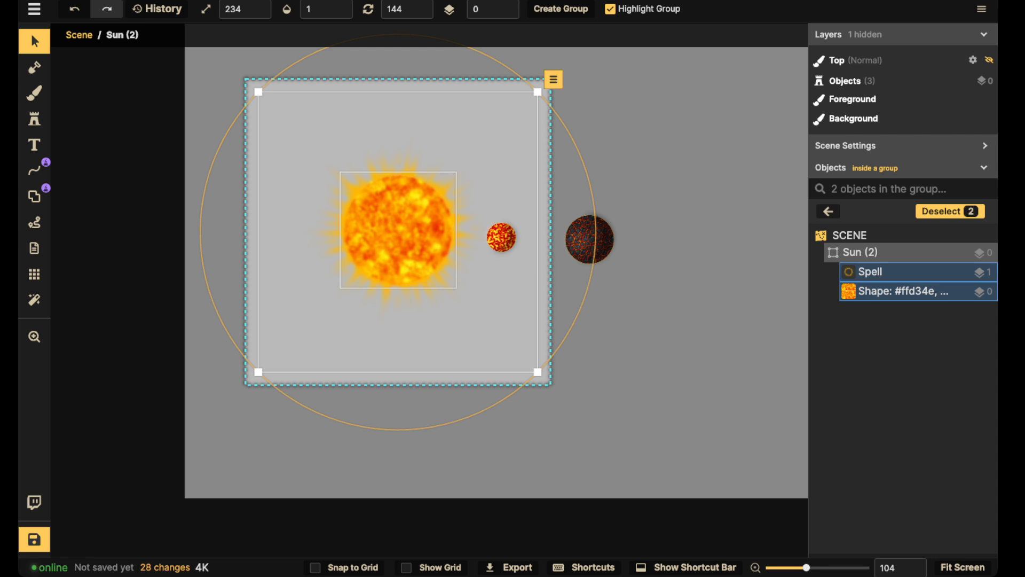
key(Escape)
scroll(396, 230, up, 1)
scroll(396, 230, down, 1)
scroll(396, 229, down, 2)
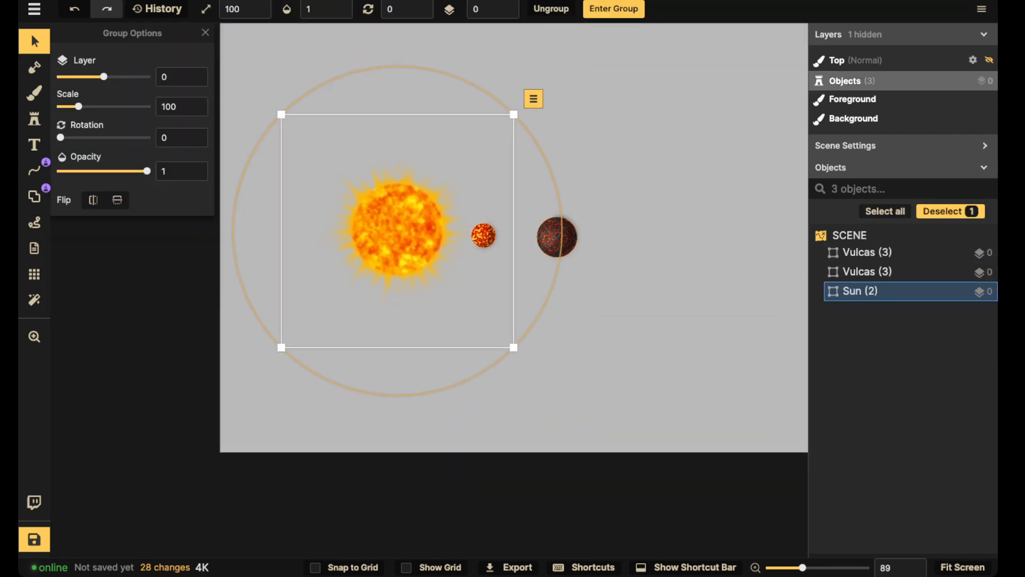
key(Escape)
- Nudge the small lava planet slightly away from the sun and inspect the rock planet up close
click(480, 234)
drag(481, 234, 484, 233)
key(Escape)
click(552, 235)
scroll(553, 236, up, 2)
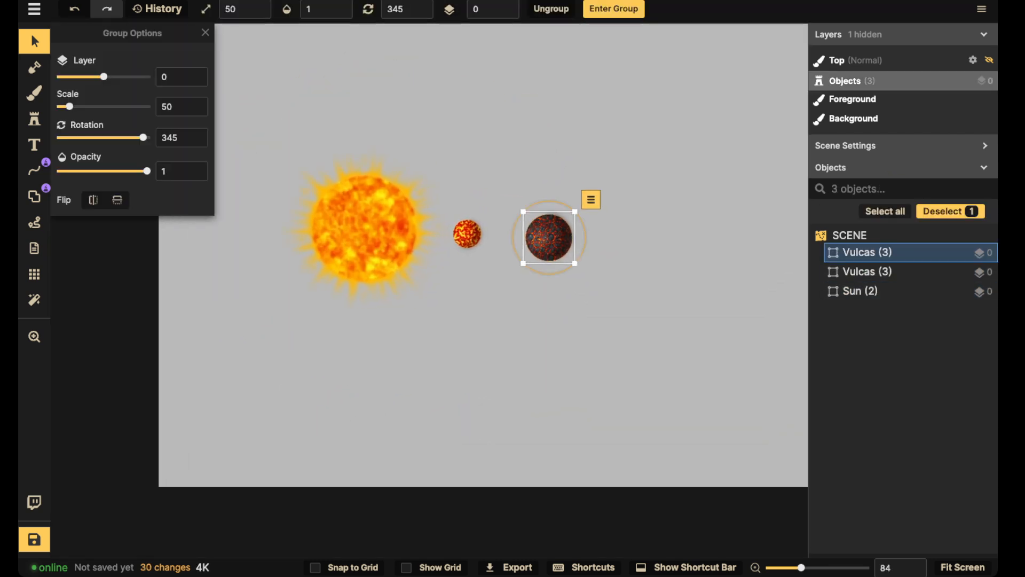
scroll(566, 221, up, 10)
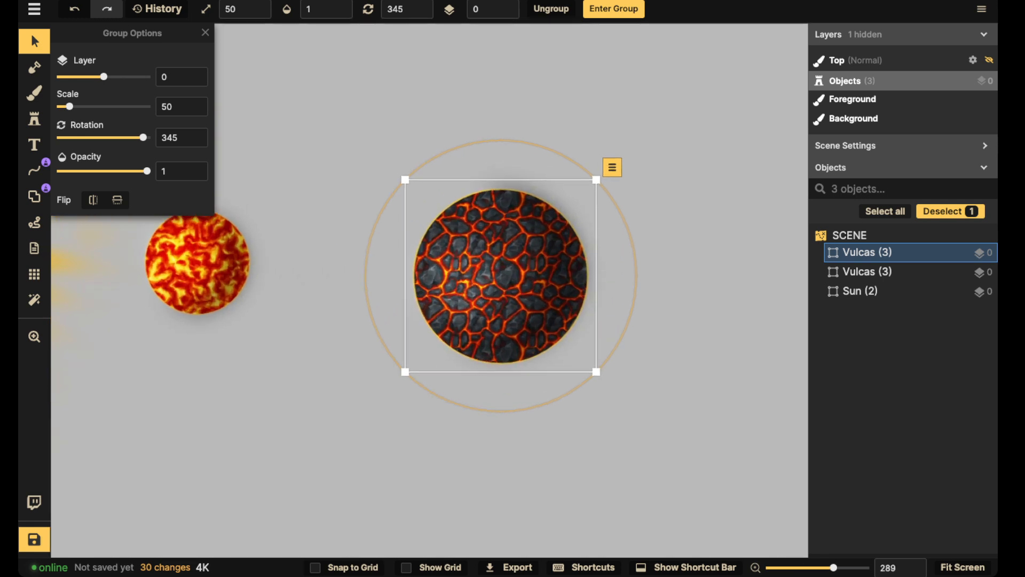
scroll(564, 219, up, 3)
scroll(553, 197, up, 2)
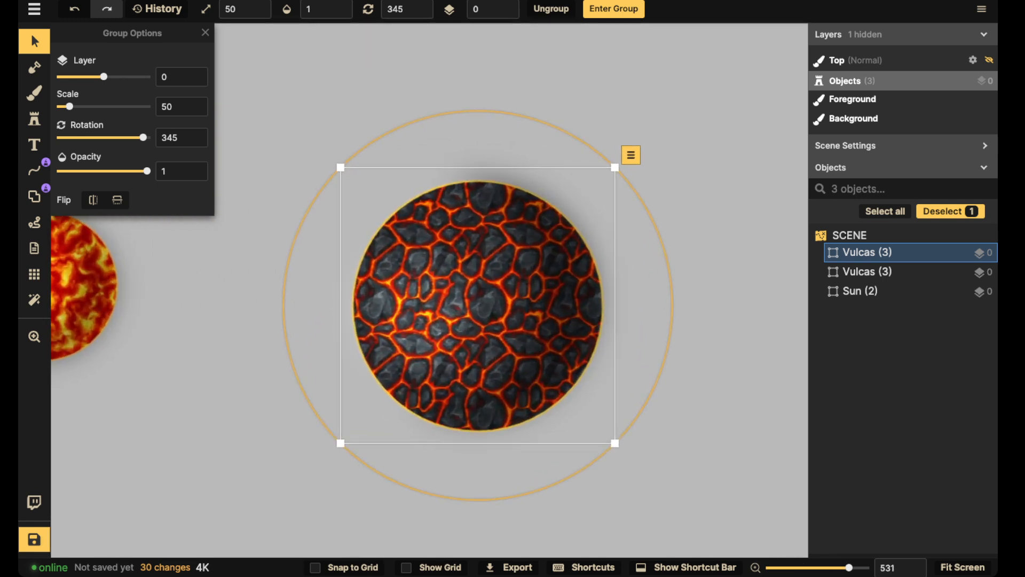
scroll(536, 169, down, 7)
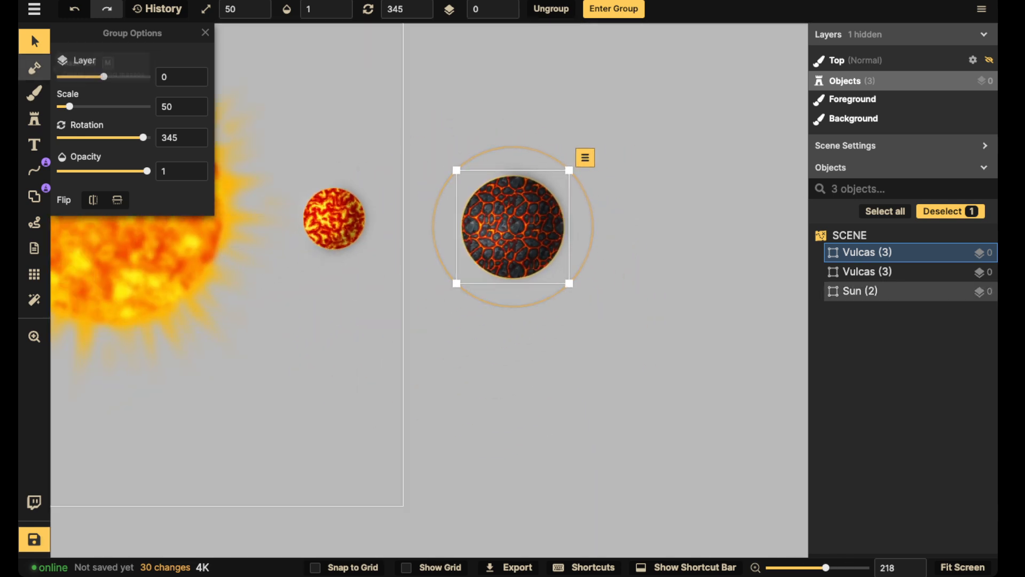
- Fill the whole Background layer with black 000000 using the Brush tool's fill
click(34, 93)
click(96, 327)
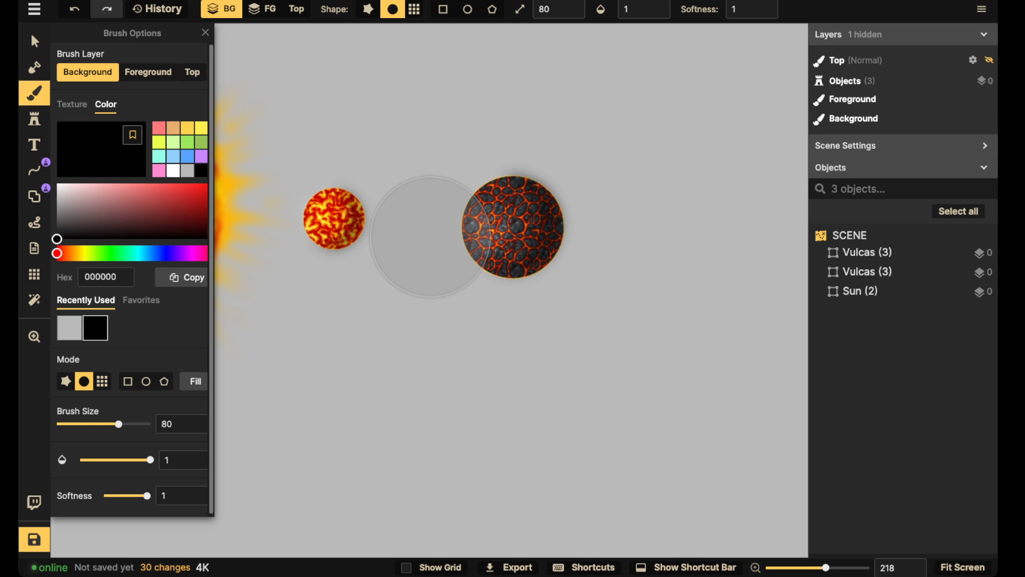
click(195, 381)
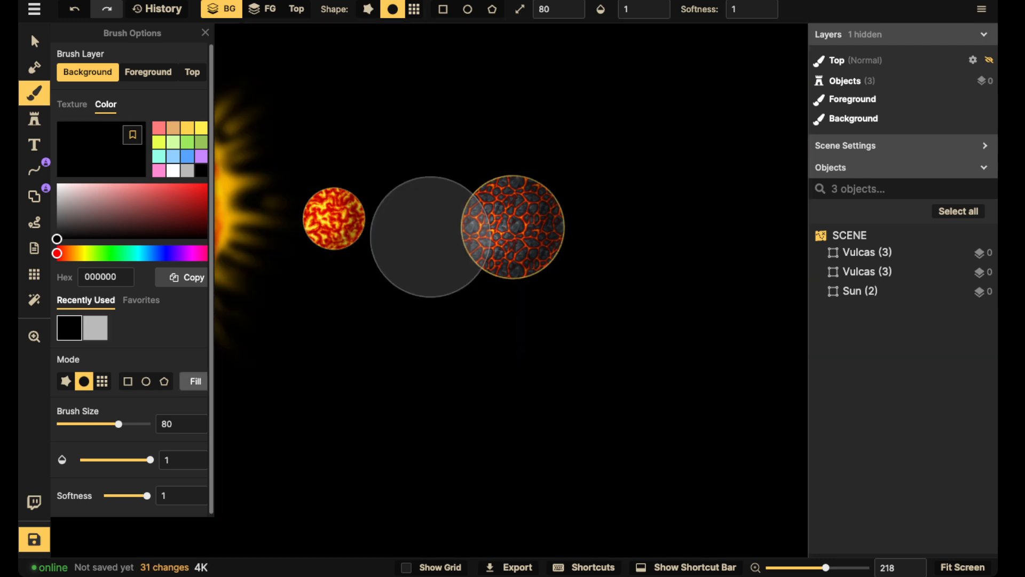
click(34, 41)
scroll(537, 183, down, 3)
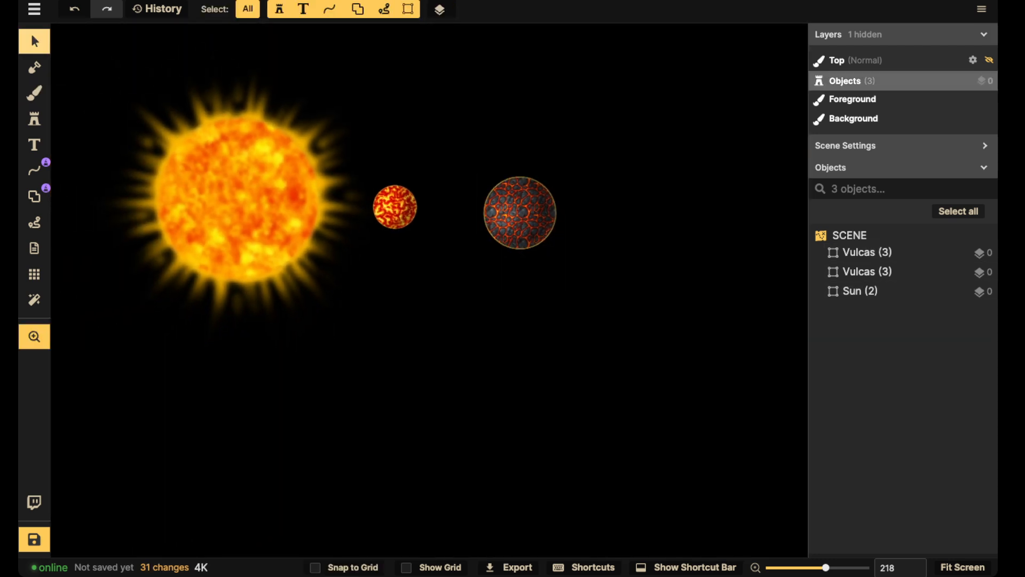
- Reposition the small lava planet and the rock planet in the row beside the sun
drag(536, 184, 596, 139)
drag(453, 162, 465, 158)
double_click(464, 160)
key(Escape)
double_click(465, 158)
key(Escape)
drag(579, 167, 440, 207)
double_click(578, 160)
key(Escape)
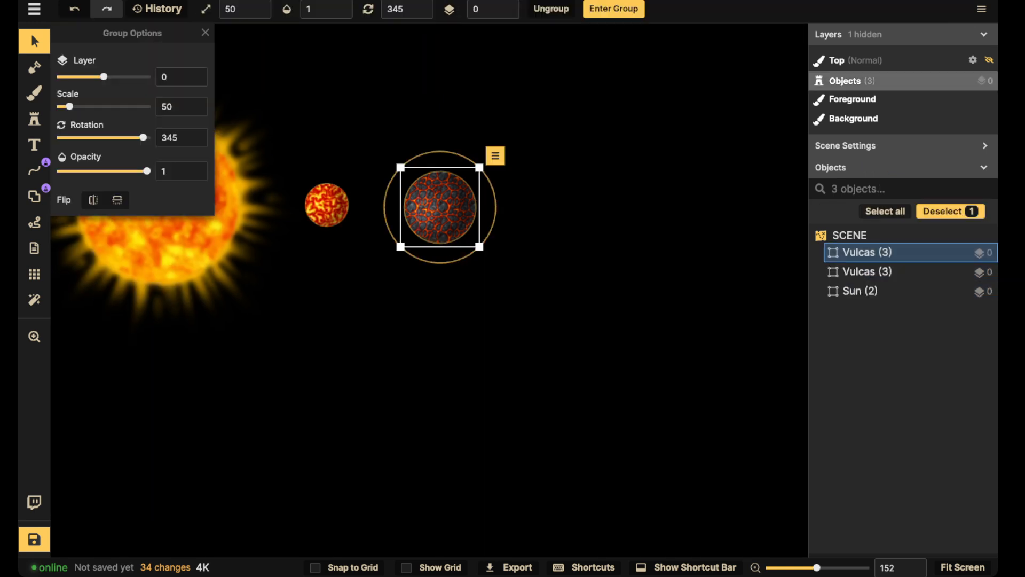
- Duplicate the rock planet and place the copy farther from the sun in the same row
key(ctrl+d)
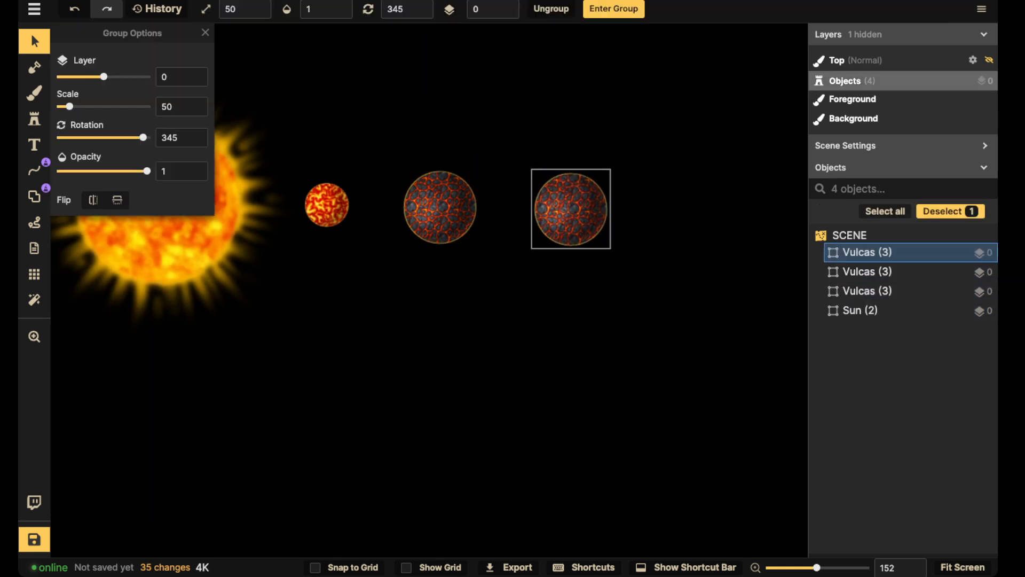
drag(571, 209, 570, 209)
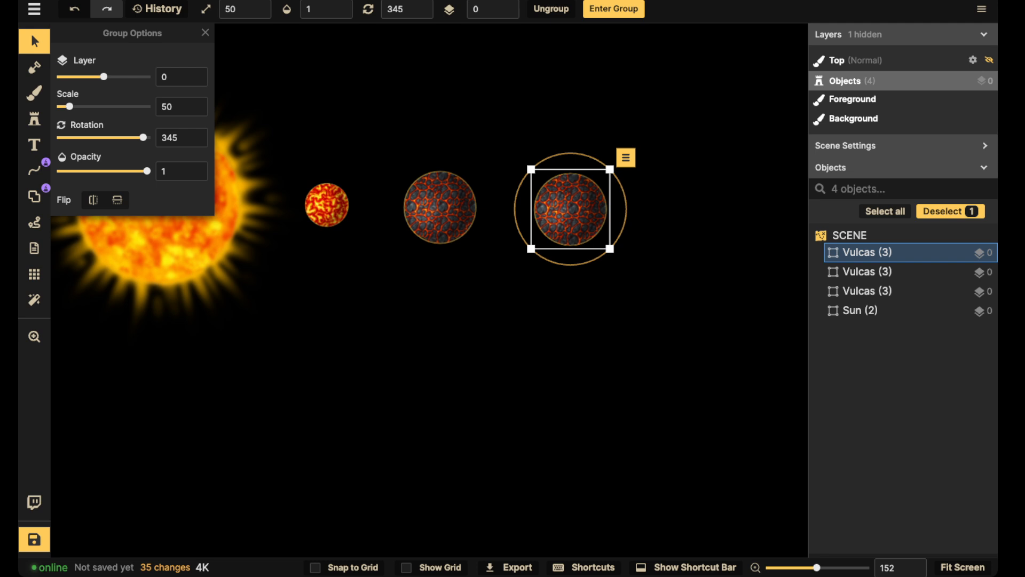
scroll(550, 213, up, 5)
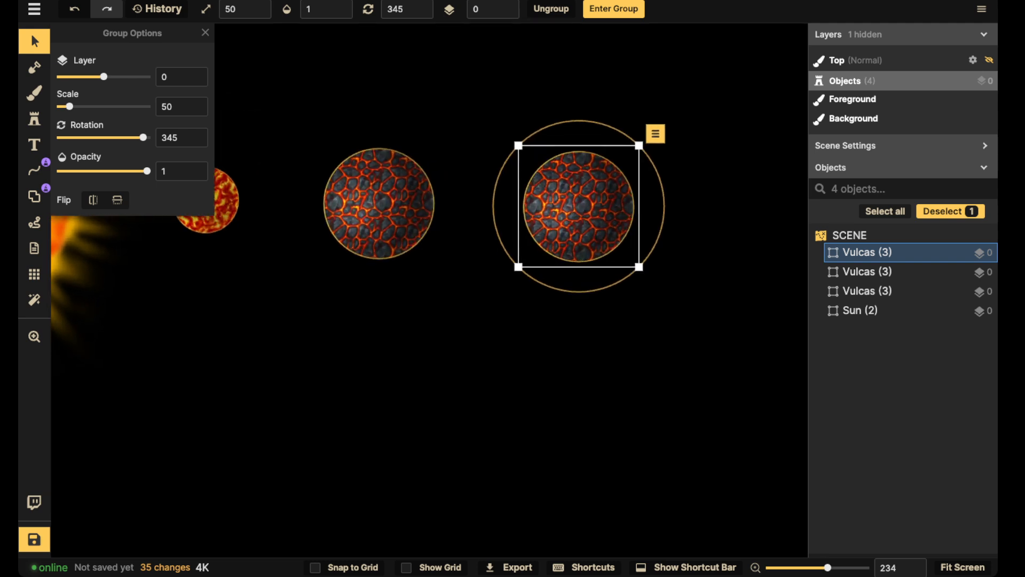
scroll(566, 215, up, 5)
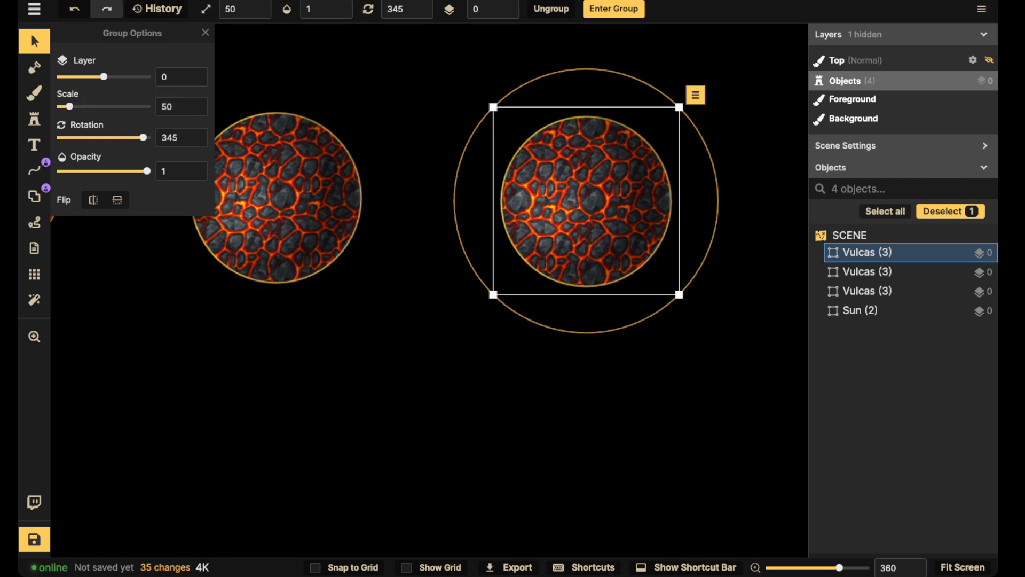
- Inside the duplicated planet's group, set the lava-textured shape's stroke color to white ffffff
click(960, 253)
click(891, 272)
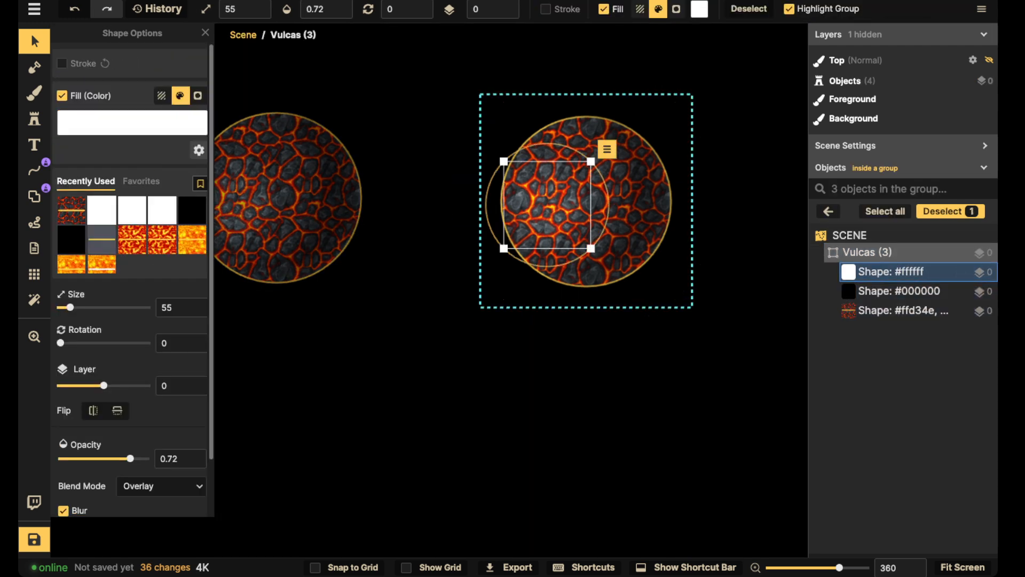
click(892, 311)
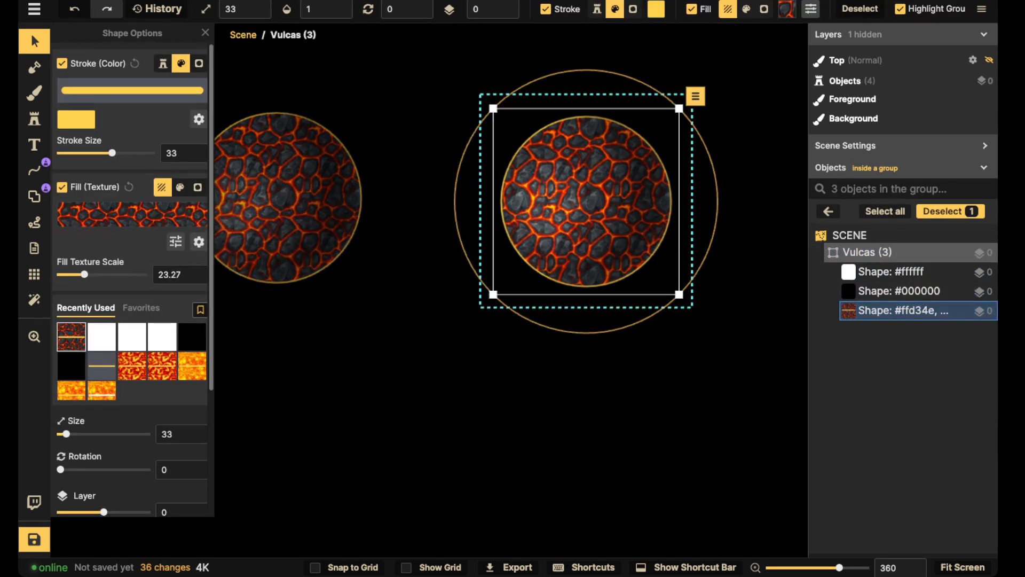
click(76, 119)
drag(227, 46, 120, 46)
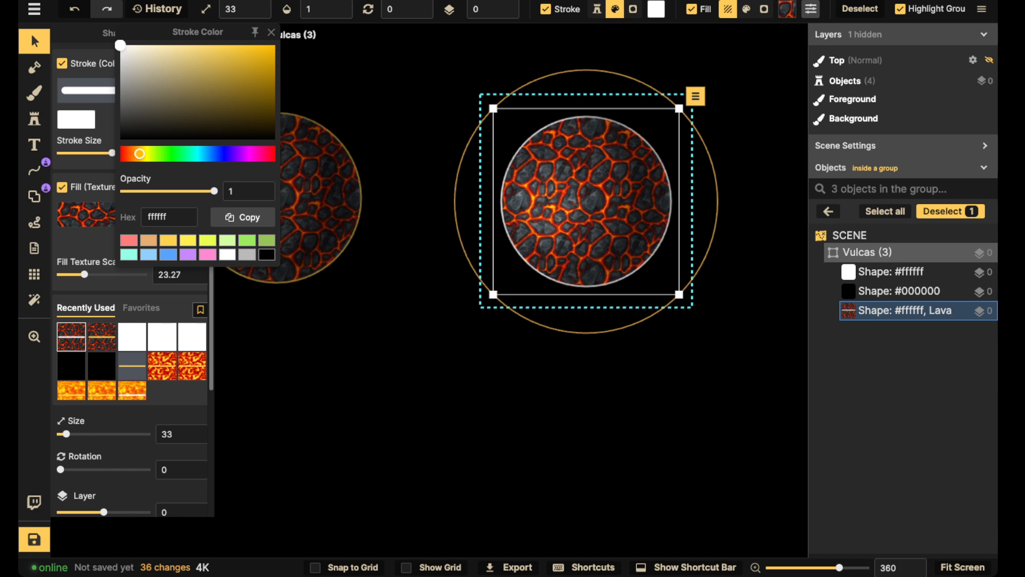
- Give the planet shape the dark cyan Water texture from Sea: Ocean & Life at scale 6.84, with stroke size 25
click(85, 213)
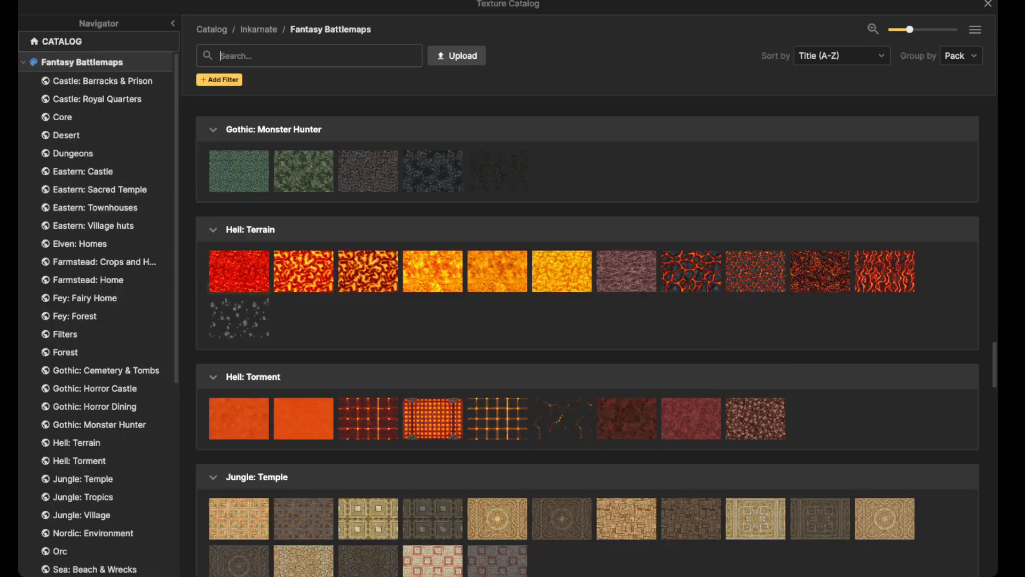
scroll(304, 213, down, 5)
scroll(626, 406, down, 10)
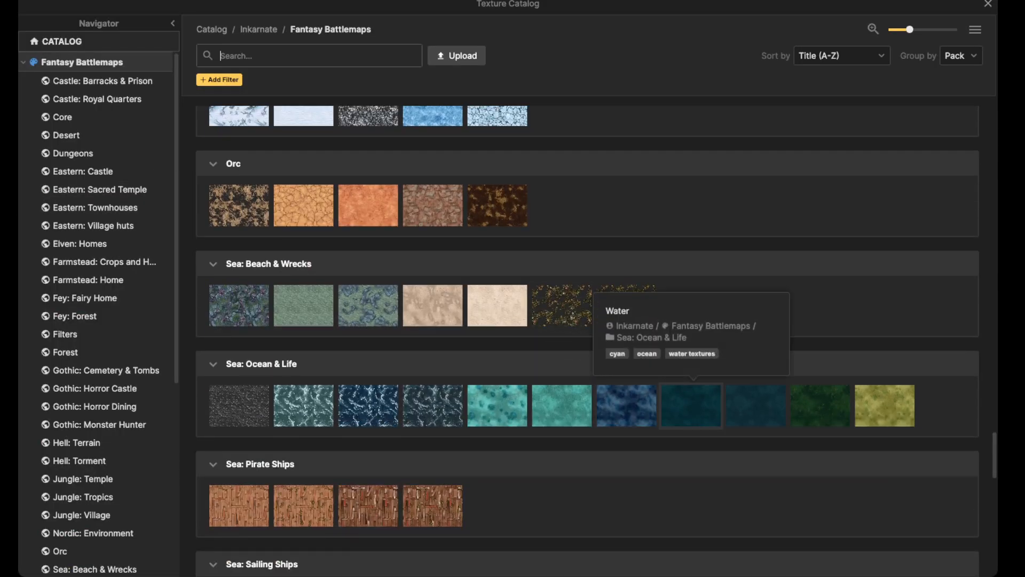
click(690, 405)
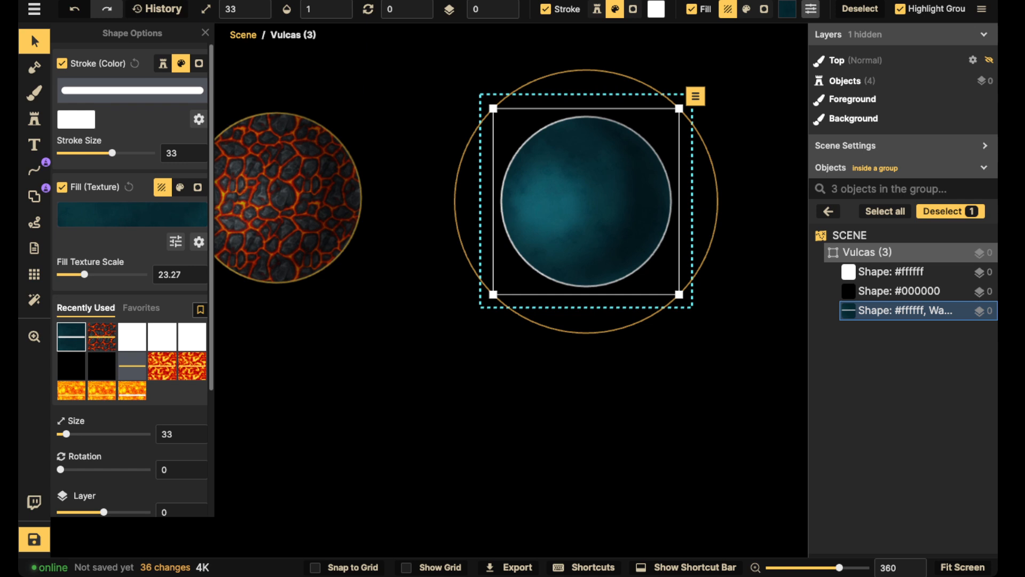
drag(112, 153, 107, 153)
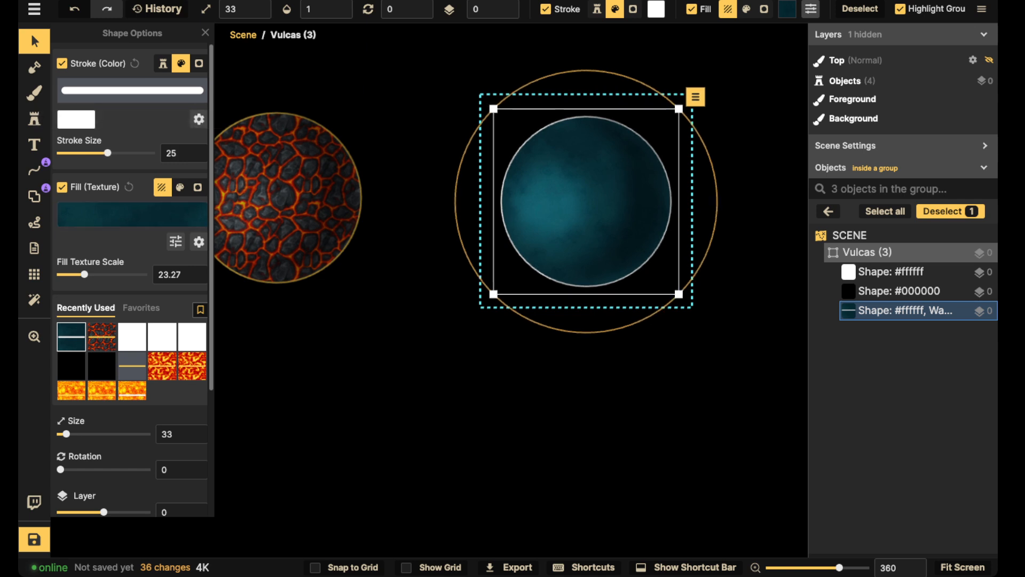
drag(84, 274, 69, 274)
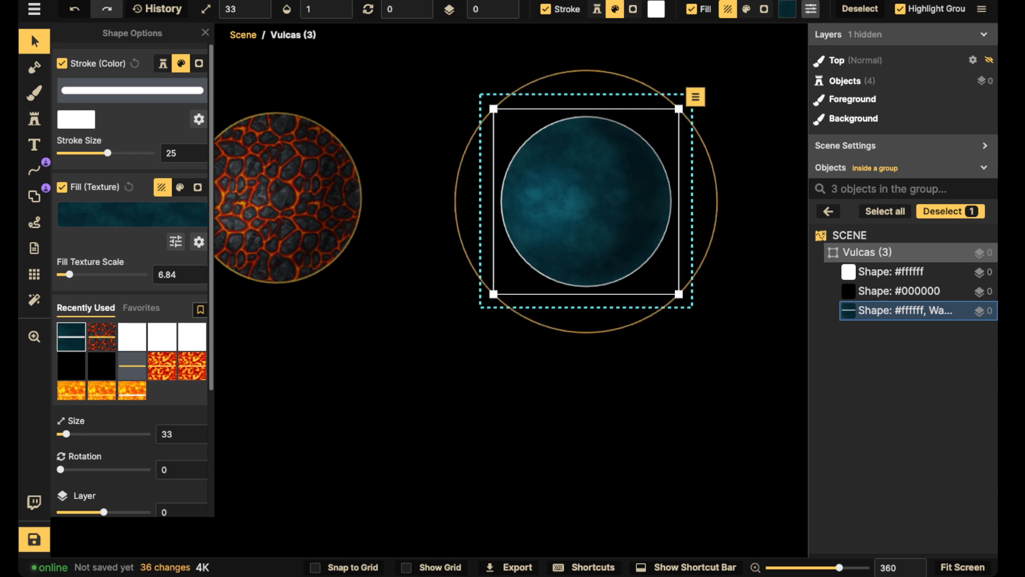
- Copy the Water shape within the group, place the copy directly below the planet and turn off its stroke
key(ctrl+c)
key(ctrl+v)
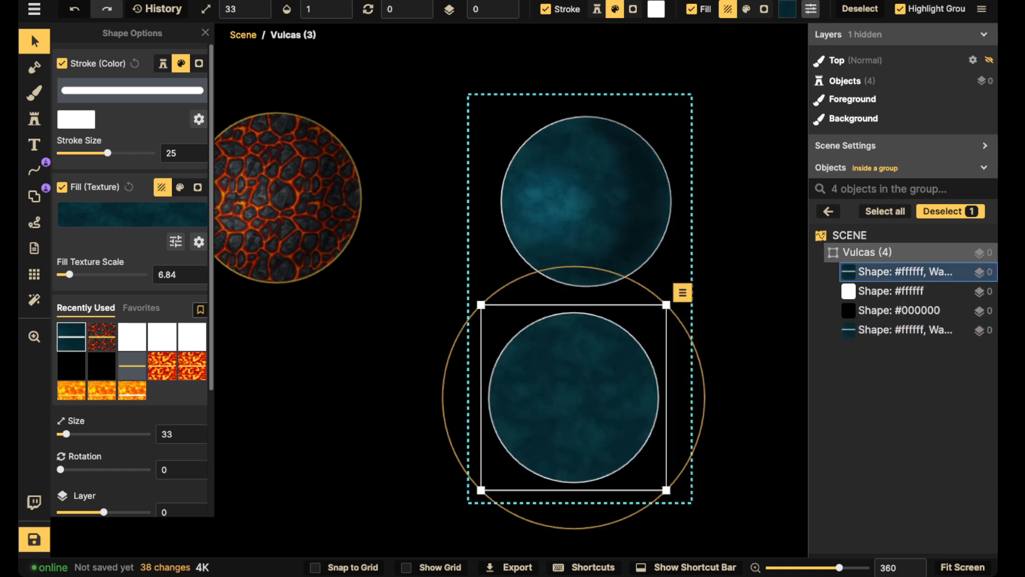
drag(574, 397, 589, 388)
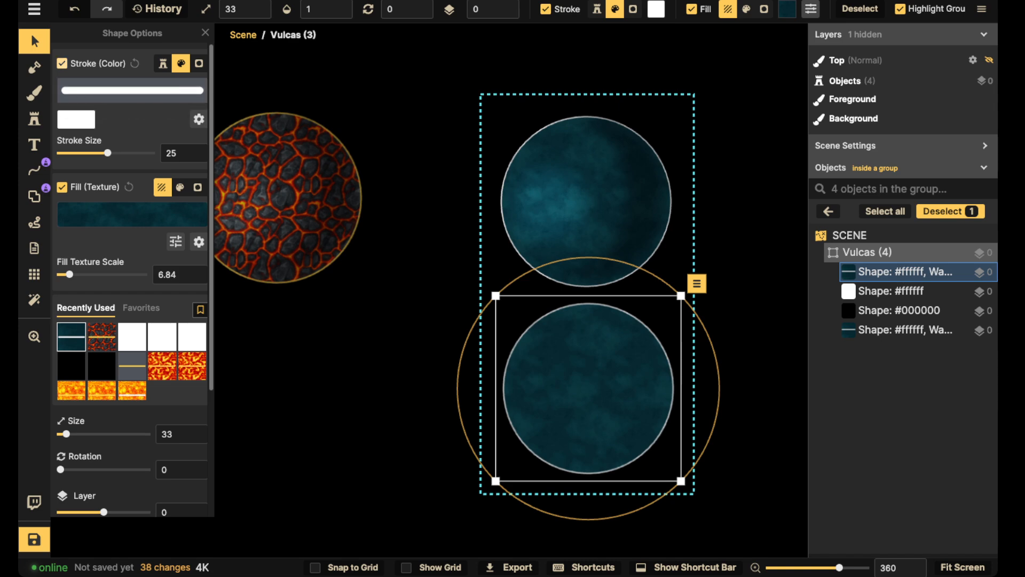
click(62, 64)
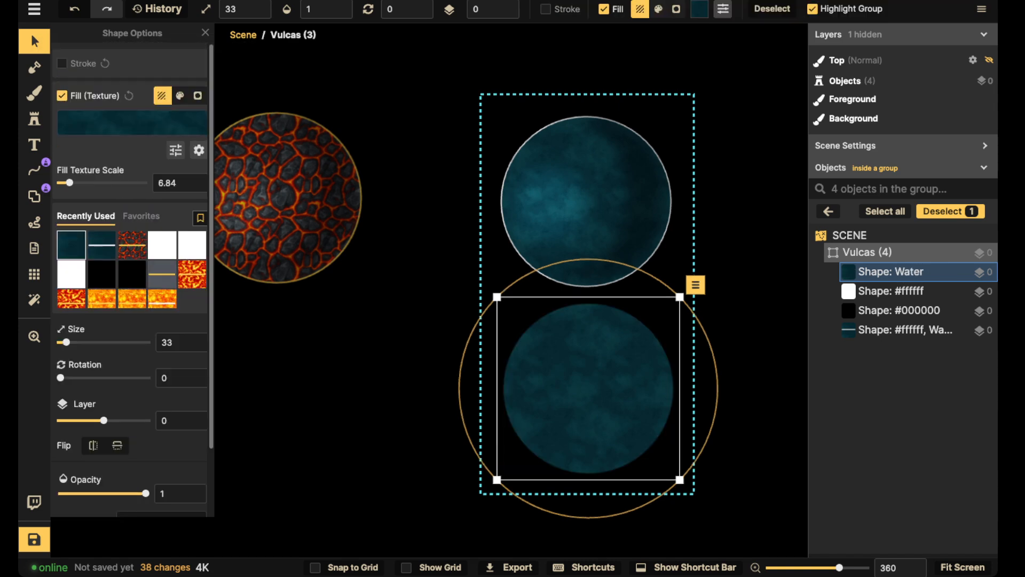
- Fill the copied circle with the Moss texture from Jungle: Tropics at a texture scale of 33.94
click(131, 122)
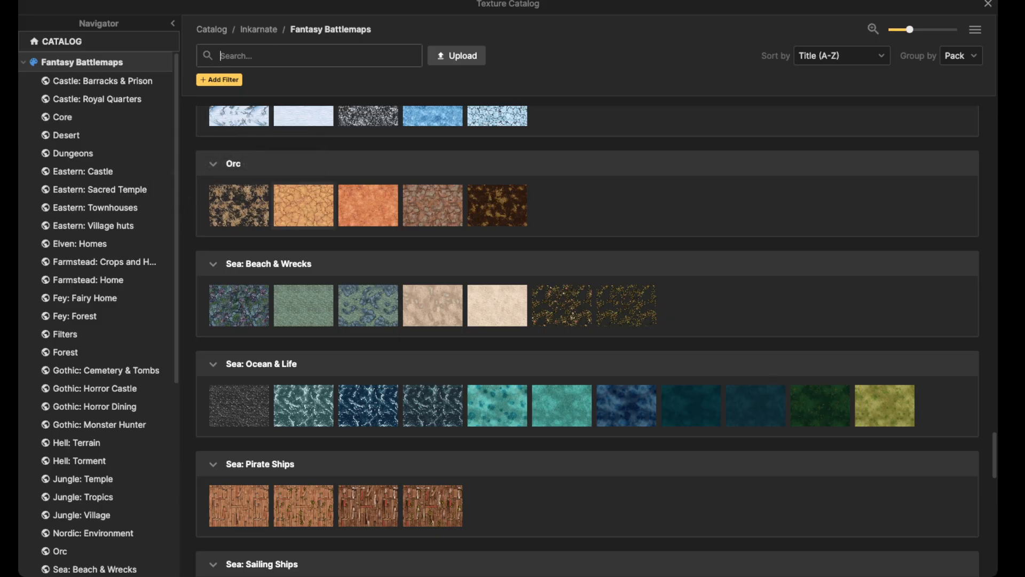
scroll(239, 265, up, 5)
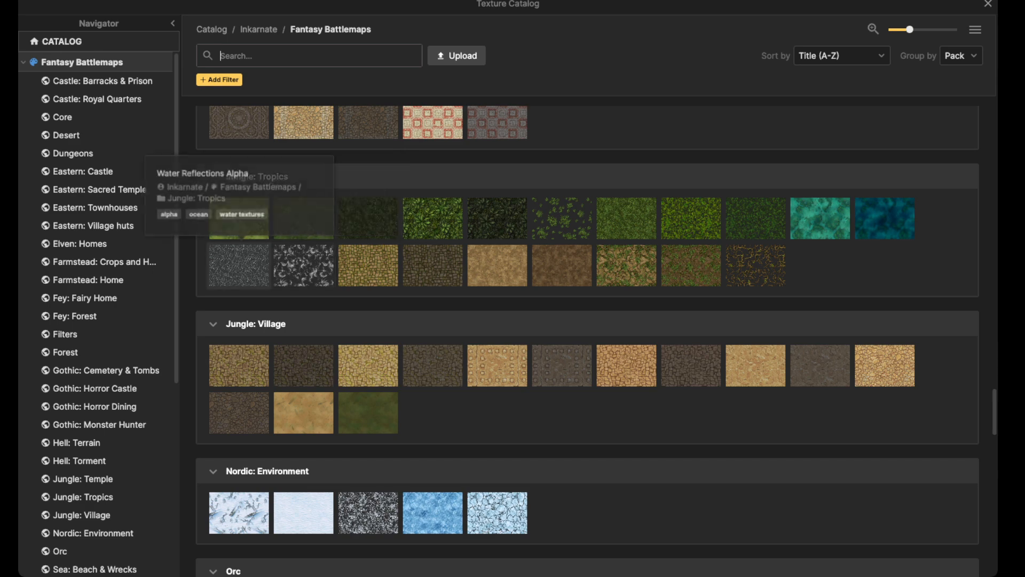
click(239, 217)
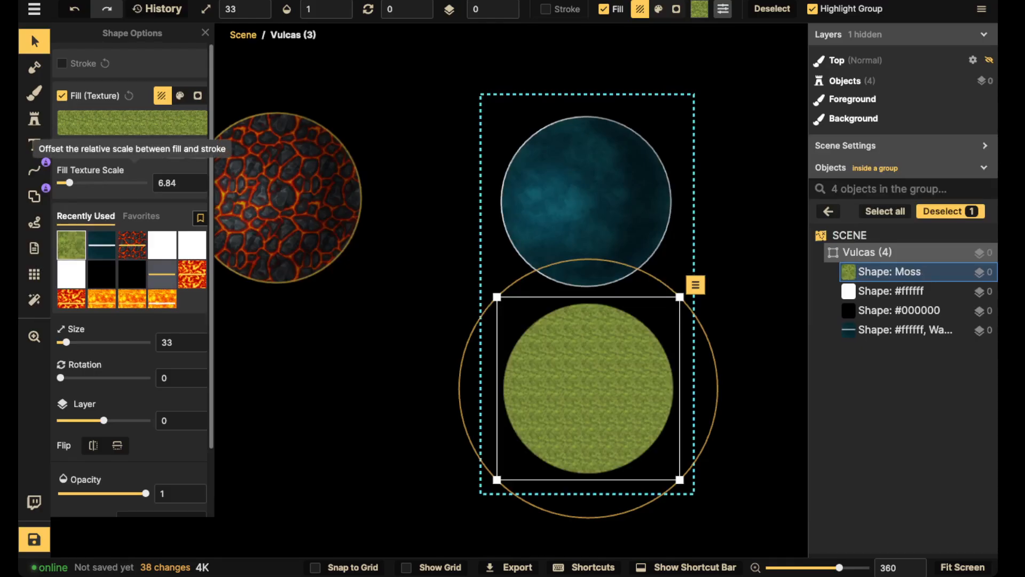
drag(69, 183, 90, 182)
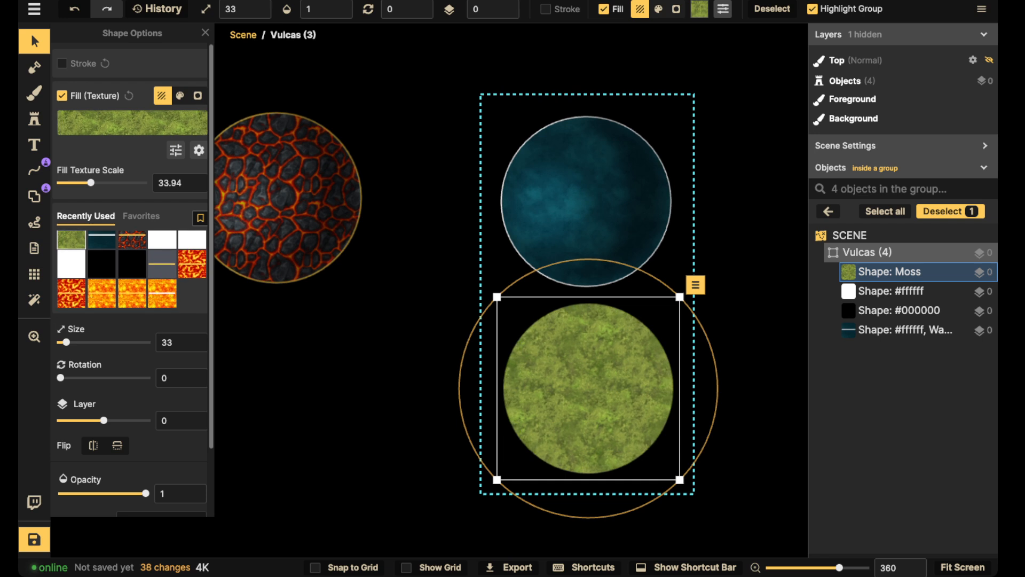
- Adjust the moss fill's colors by raising contrast to 146 and slightly lowering the saturation
click(175, 150)
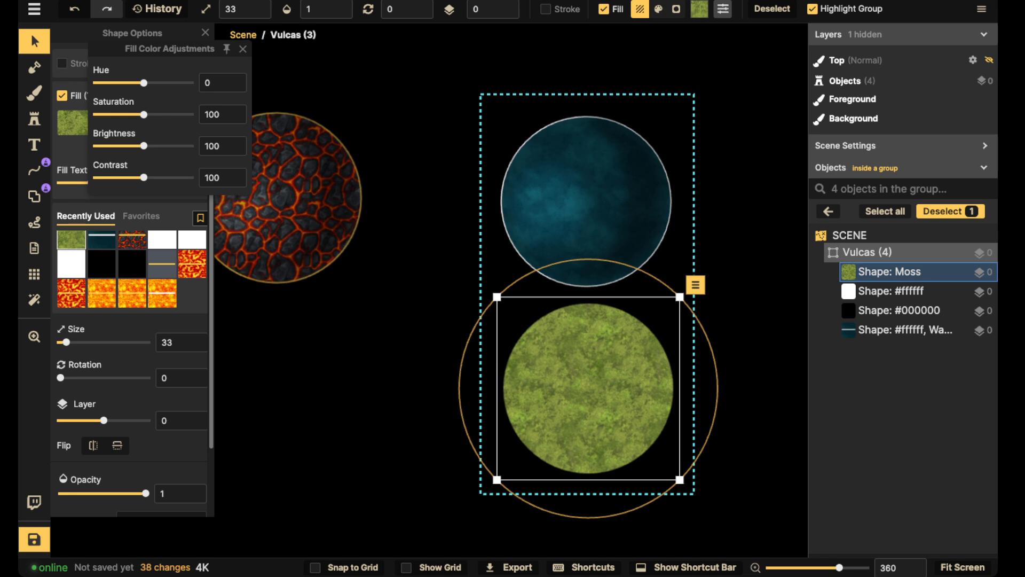
drag(147, 177, 162, 177)
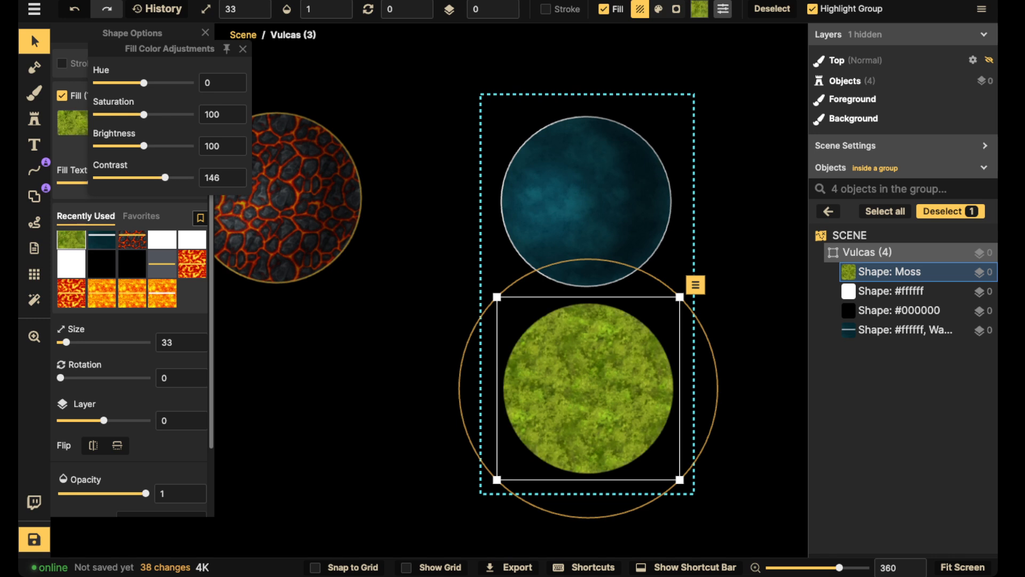
drag(144, 114, 133, 114)
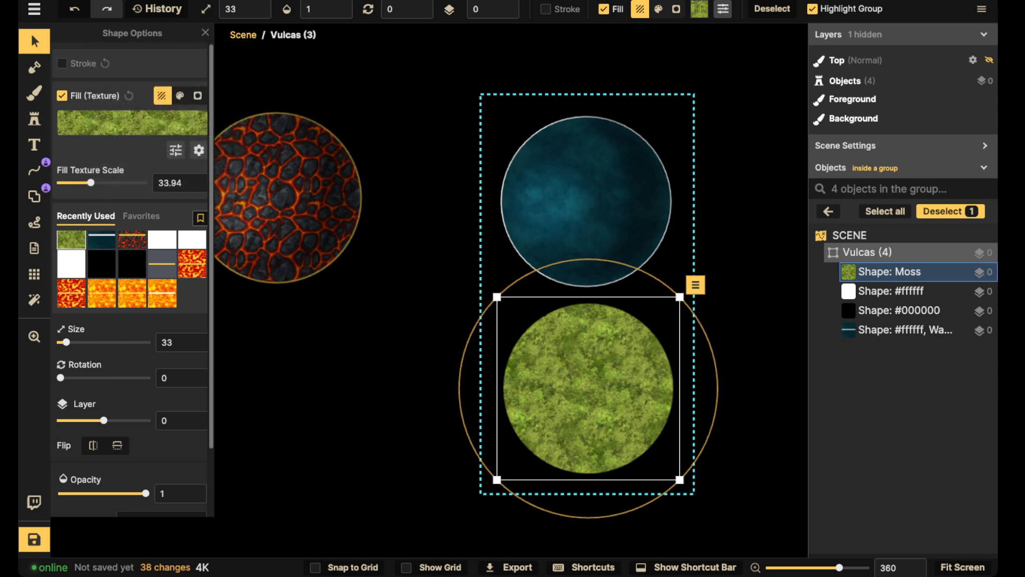
- Set up the Shape tool's brush in Subtract mode with a brush size of 5
click(34, 197)
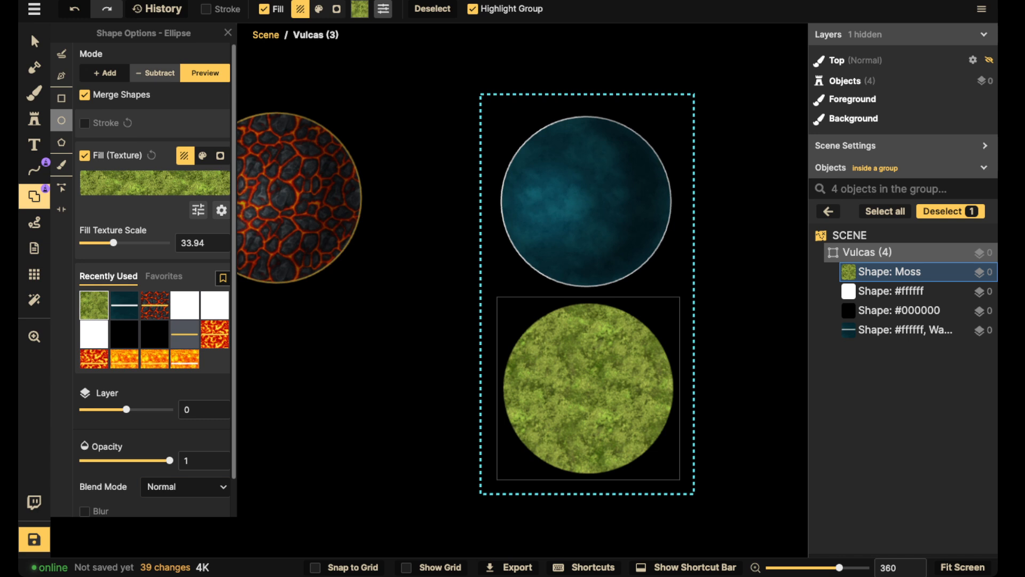
click(155, 73)
click(62, 165)
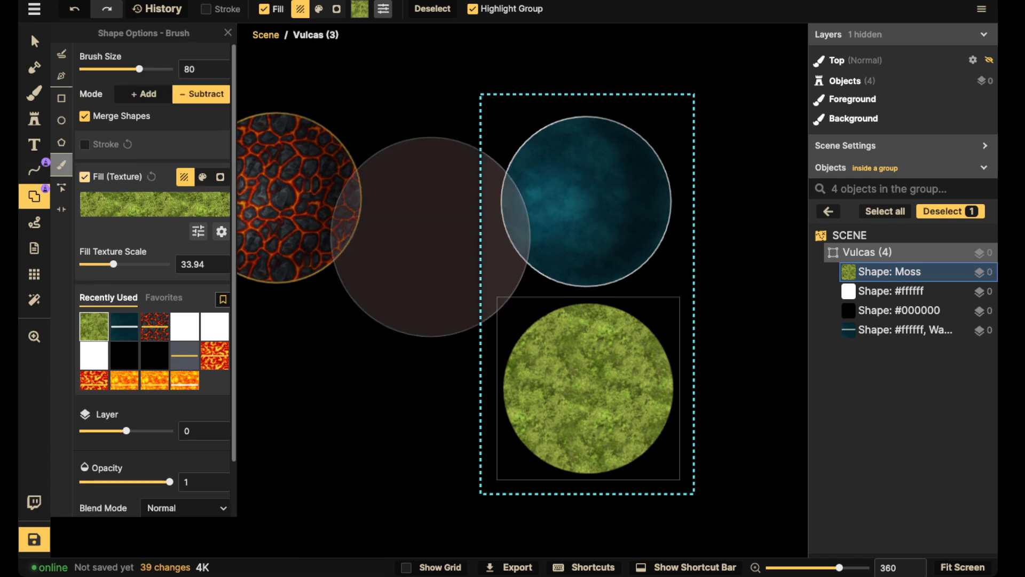
scroll(391, 338, down, 10)
scroll(538, 388, up, 6)
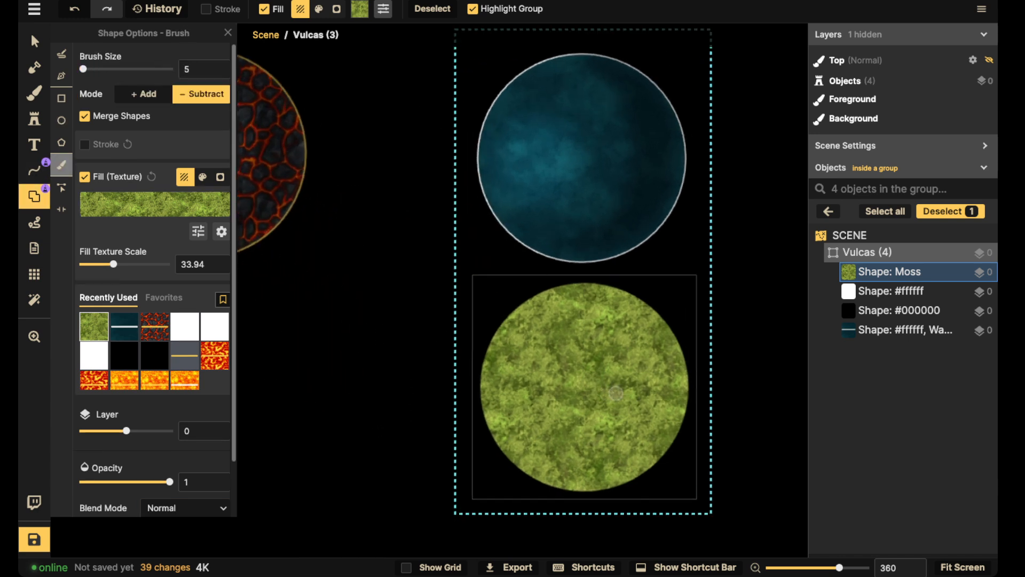
- Move the moss circle farther below the water planet and enlarge it to size 103
click(34, 42)
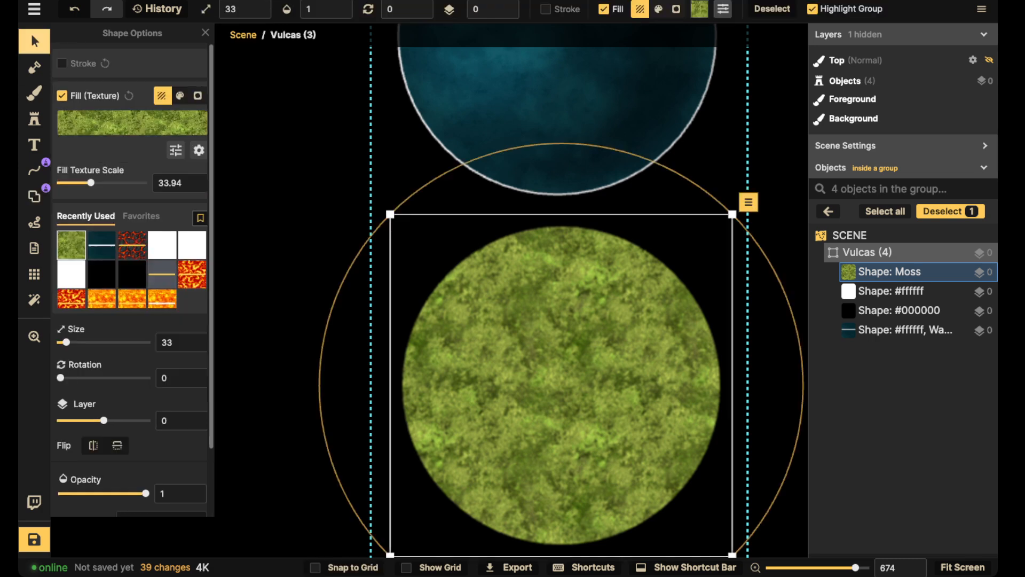
scroll(570, 352, down, 6)
drag(570, 353, 559, 401)
scroll(558, 419, up, 4)
scroll(558, 421, down, 5)
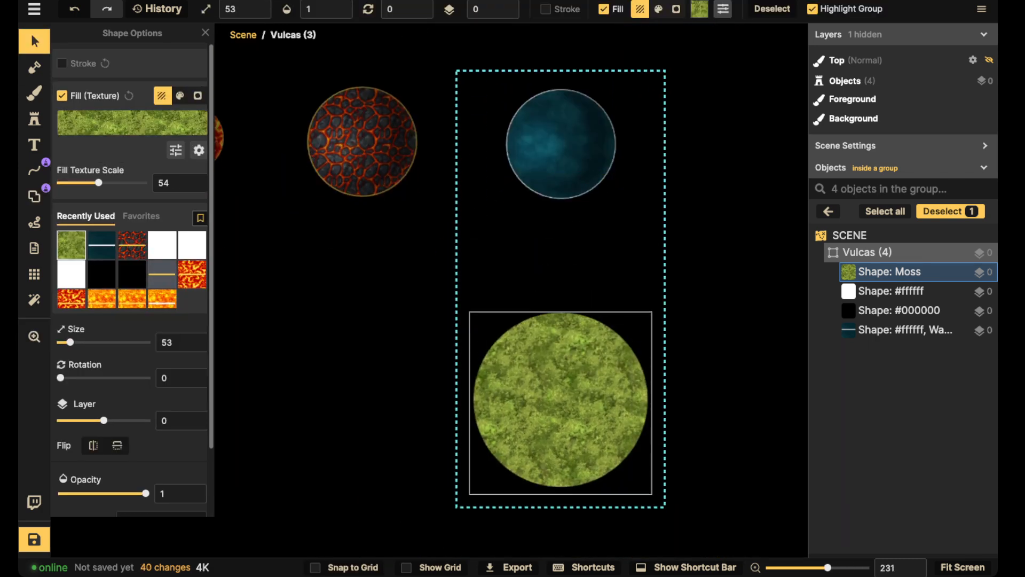
scroll(559, 401, up, 8)
scroll(560, 397, up, 2)
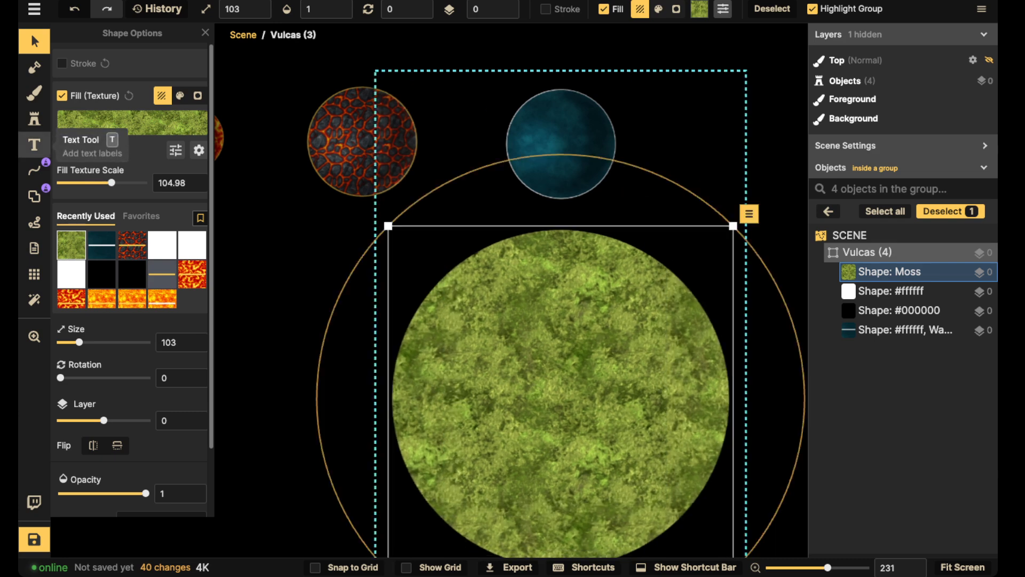
- Cut a wide, jagged channel across the upper part of the moss circle with the Shape brush to separate a northern continent
click(34, 196)
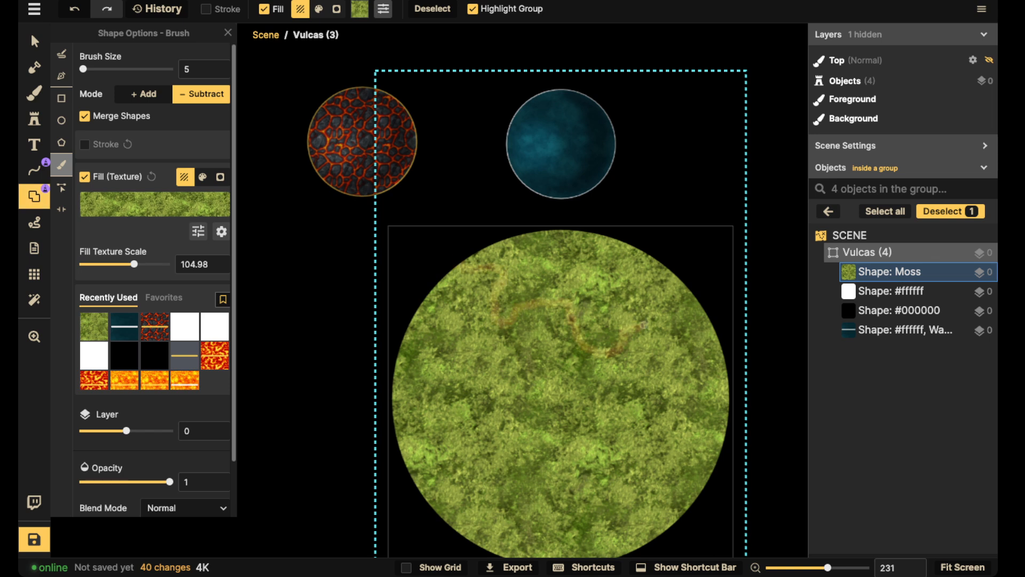
drag(676, 275, 677, 274)
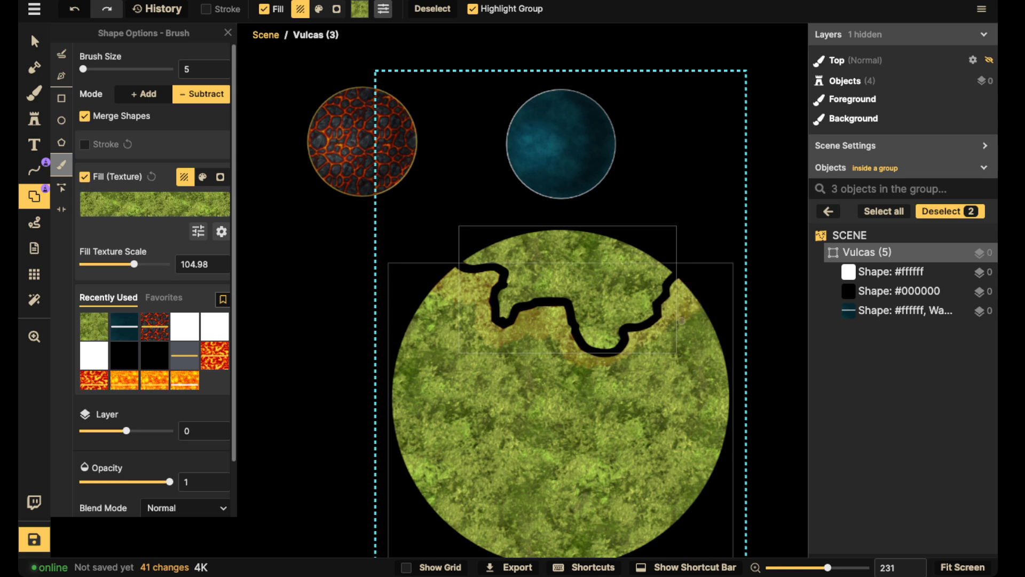
drag(723, 327, 734, 351)
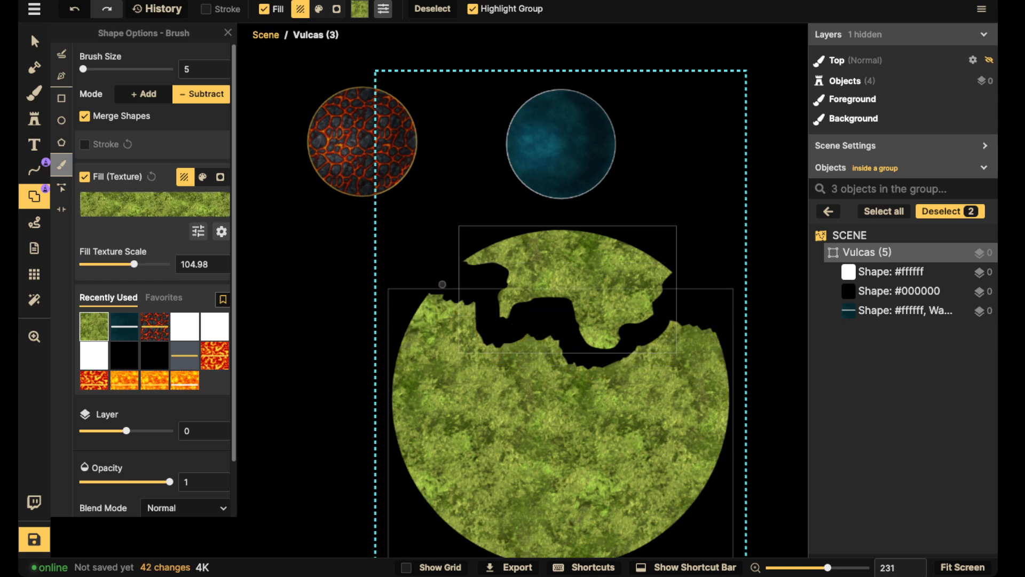
- Carve channels through the moss below the northern continent to separate a western landmass and a small central one
drag(442, 286, 418, 309)
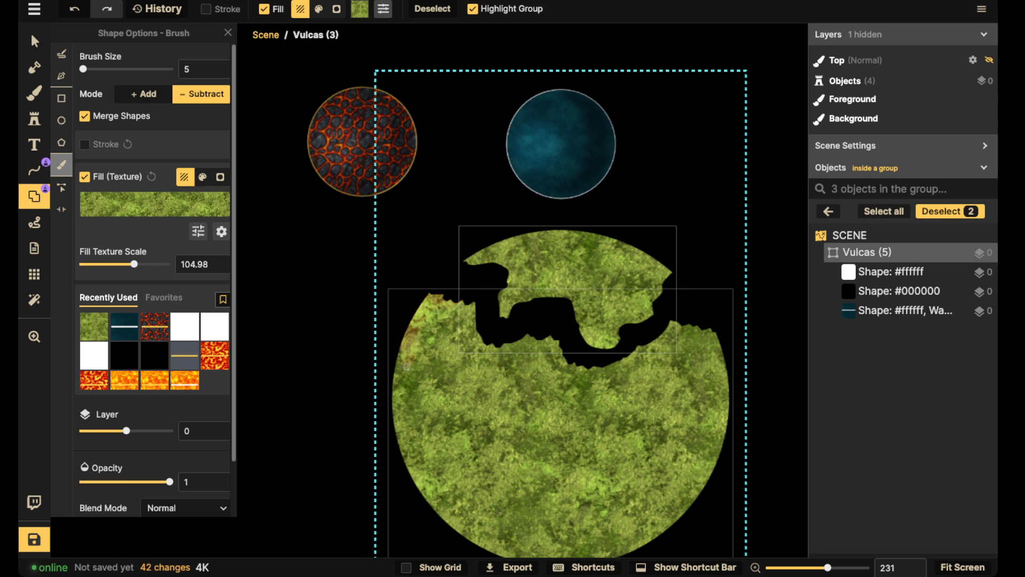
drag(406, 365, 449, 392)
mouse_move(486, 431)
mouse_down()
mouse_move(514, 385)
mouse_move(510, 321)
mouse_up()
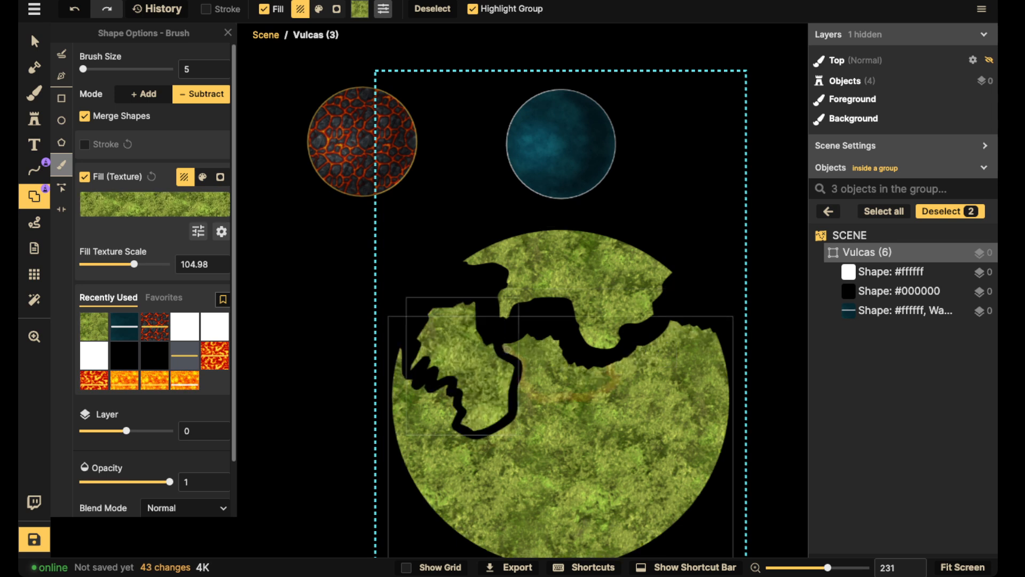
drag(609, 367, 612, 370)
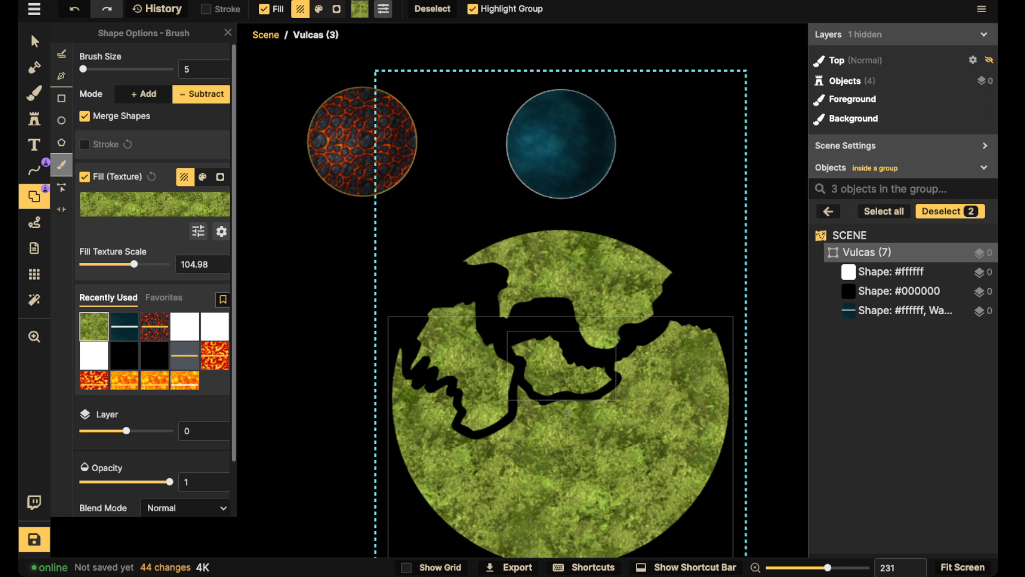
drag(524, 386, 511, 425)
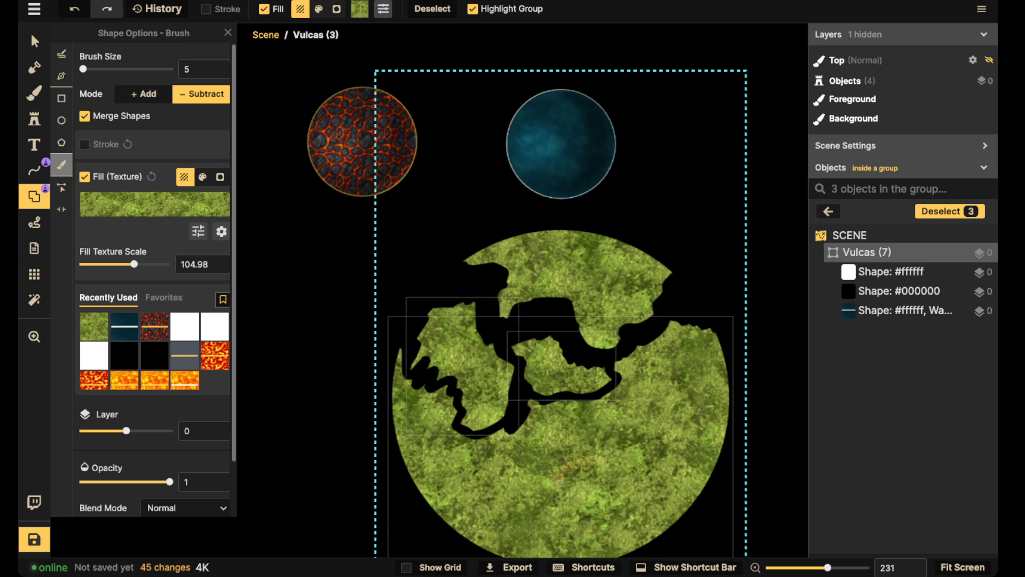
- Cut an outline around a southeastern continent and subtract jagged strips from the moss along the circle's eastern edge
mouse_move(653, 496)
mouse_down()
mouse_move(622, 425)
mouse_move(608, 459)
mouse_move(566, 464)
mouse_up()
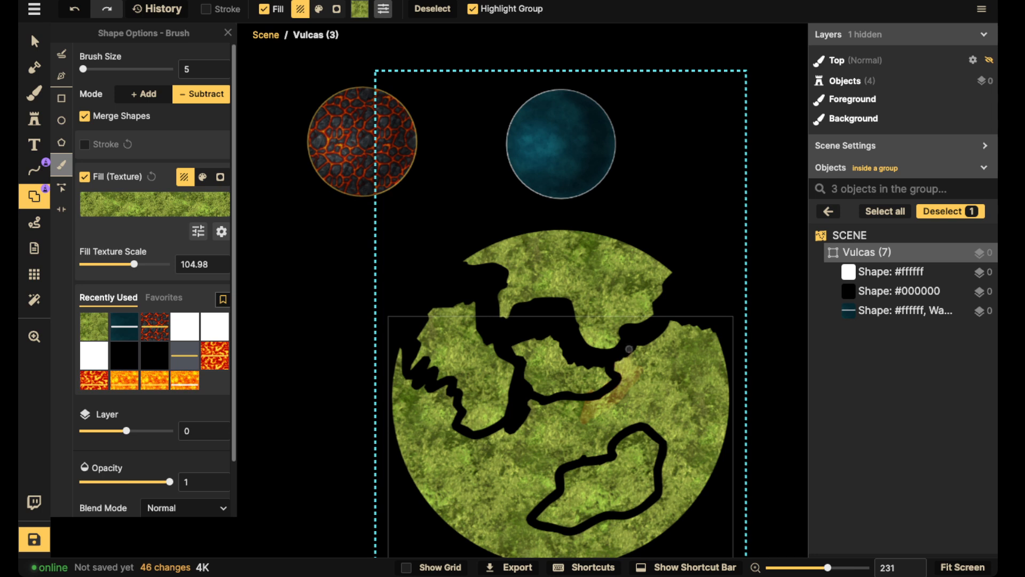
mouse_move(639, 386)
mouse_down()
mouse_move(690, 334)
mouse_move(721, 330)
mouse_move(730, 360)
mouse_up()
drag(721, 460, 715, 489)
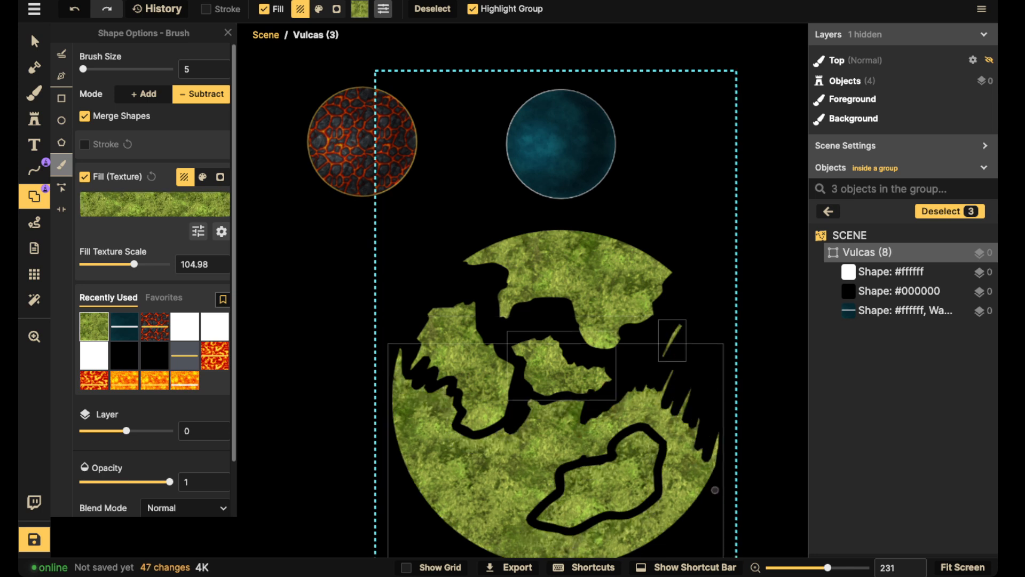
- Erase the leftover moss around the four continents with a subtracting brush of size 15
key(bracketright)
key(bracketright)
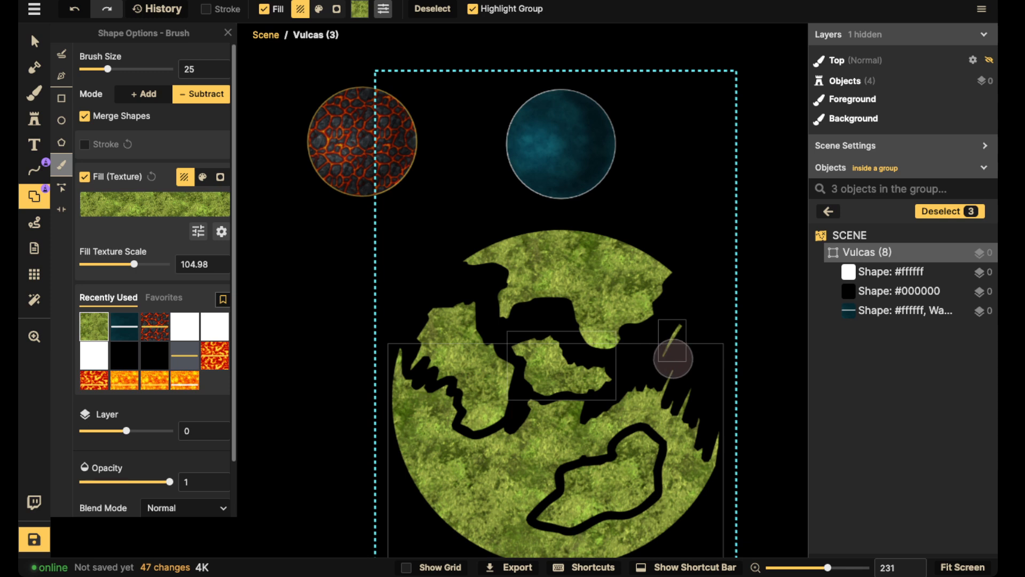
key(bracketleft)
mouse_move(671, 360)
mouse_down()
mouse_move(673, 324)
mouse_move(670, 337)
mouse_up()
mouse_move(581, 409)
mouse_down()
mouse_move(470, 443)
mouse_move(406, 368)
mouse_move(401, 453)
mouse_move(427, 484)
mouse_move(464, 468)
mouse_move(427, 517)
mouse_move(534, 446)
mouse_move(624, 415)
mouse_move(598, 454)
mouse_move(539, 483)
mouse_move(510, 566)
mouse_move(483, 541)
mouse_move(464, 553)
mouse_up()
mouse_move(633, 409)
mouse_down()
mouse_move(661, 379)
mouse_move(650, 371)
mouse_move(689, 407)
mouse_move(663, 414)
mouse_move(678, 447)
mouse_move(672, 526)
mouse_move(699, 414)
mouse_move(724, 432)
mouse_move(712, 431)
mouse_move(666, 351)
mouse_up()
drag(605, 448, 605, 325)
mouse_move(666, 386)
mouse_down()
mouse_move(626, 412)
mouse_move(622, 401)
mouse_move(572, 419)
mouse_move(531, 412)
mouse_move(541, 431)
mouse_move(689, 390)
mouse_up()
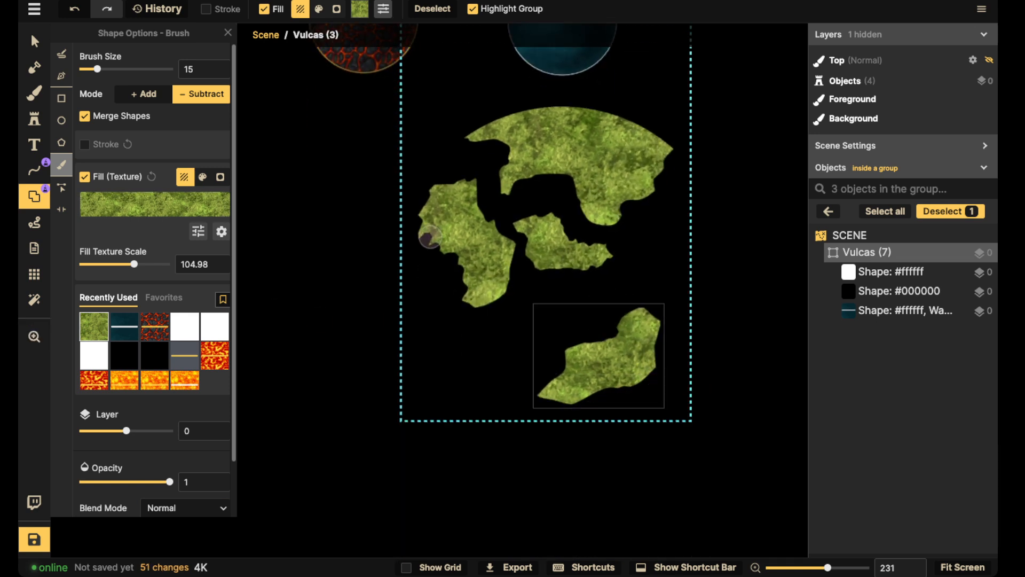
- Add irregular coastline to the southeastern continent with the Shape brush in Add mode at brush size 5
click(143, 94)
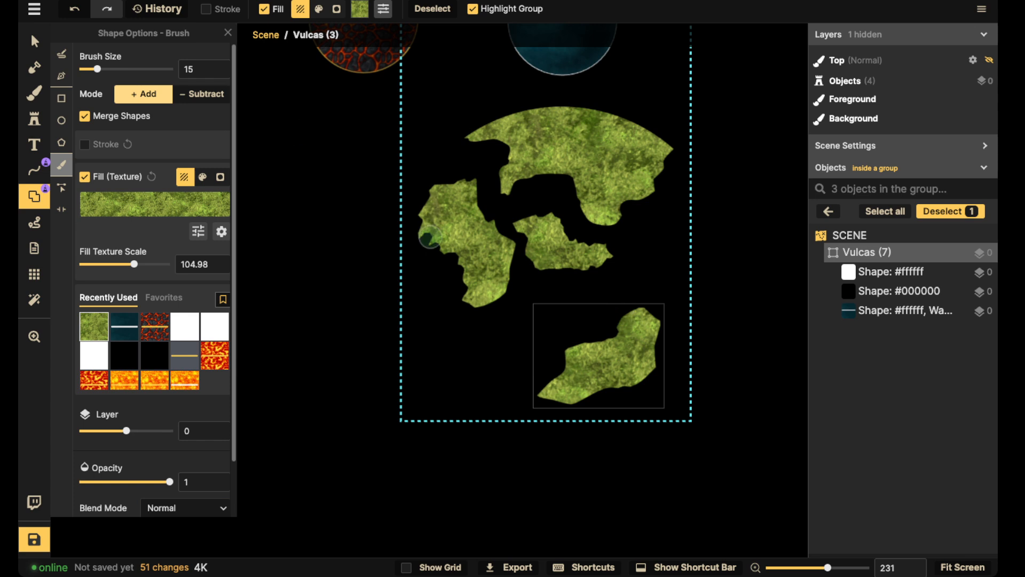
drag(98, 69, 63, 74)
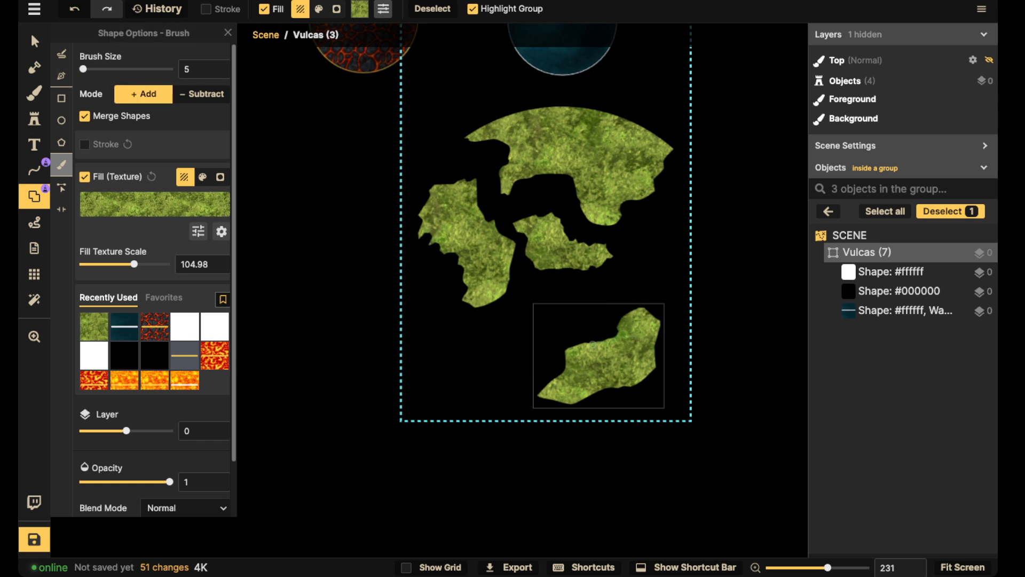
drag(592, 344, 597, 337)
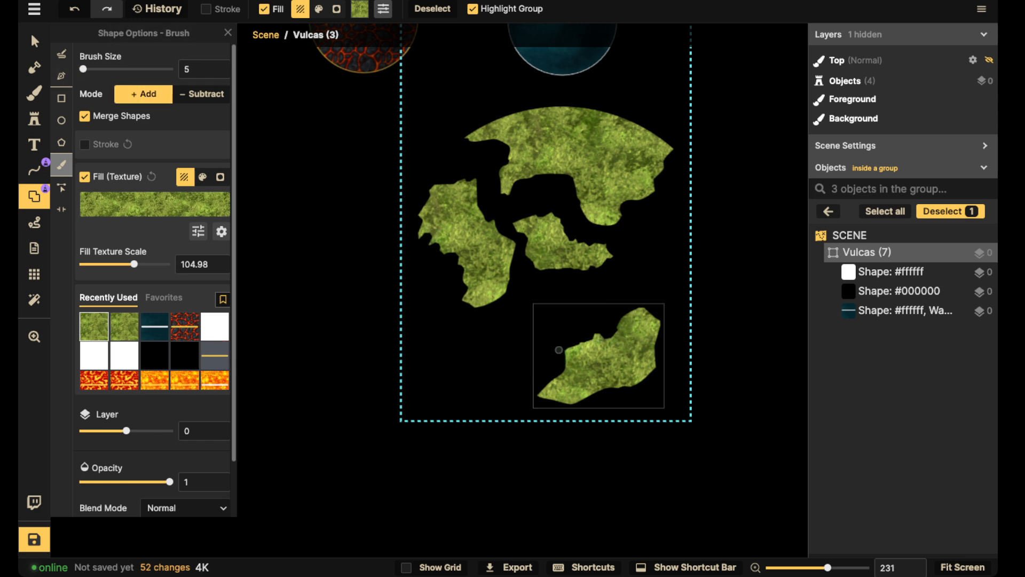
mouse_move(543, 399)
mouse_down()
mouse_move(566, 402)
mouse_move(626, 376)
mouse_up()
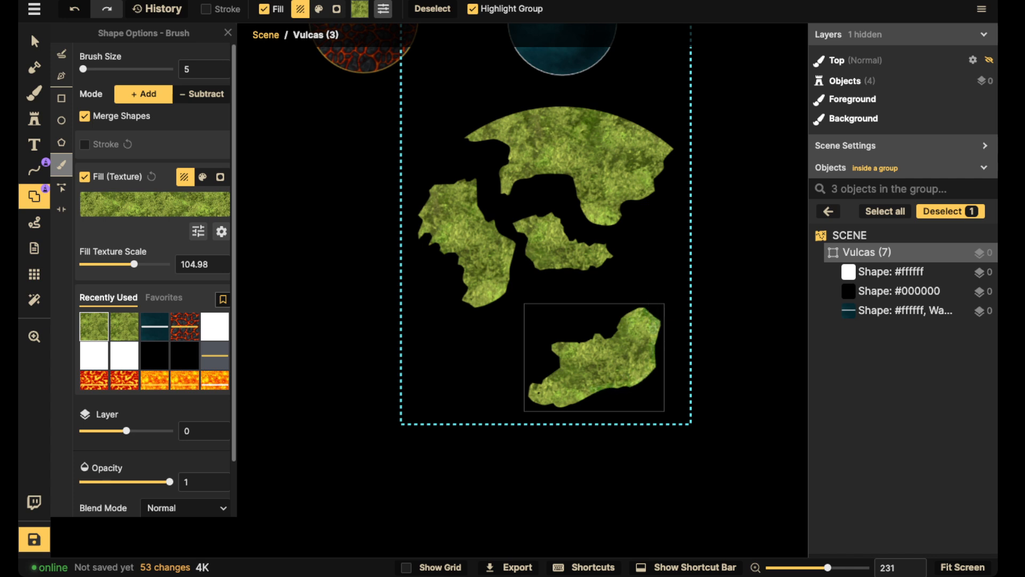
drag(594, 390, 649, 305)
- Build out uneven coastlines on the central, western and northern moss continents with the adding brush
drag(557, 236, 523, 249)
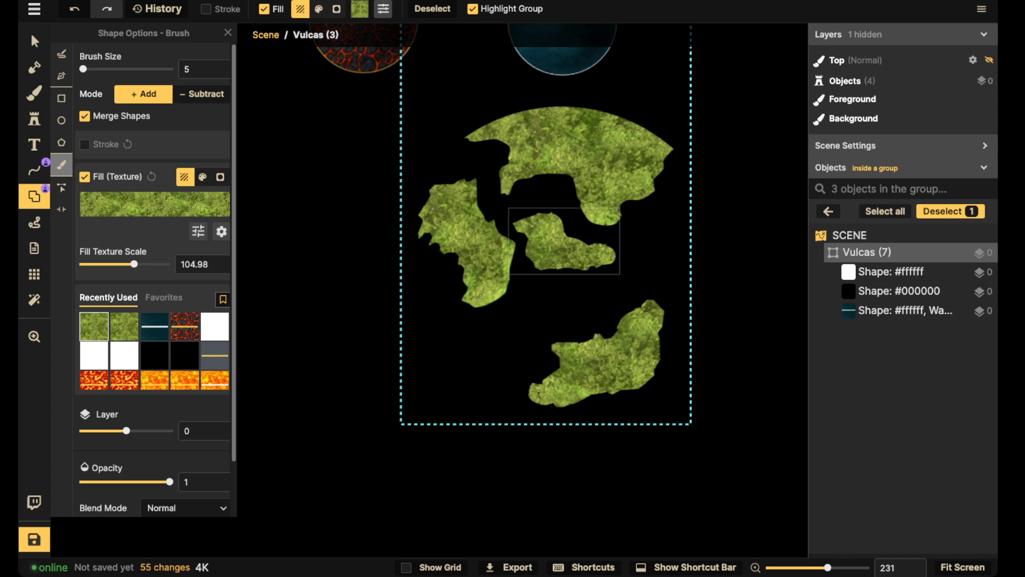
mouse_move(441, 181)
mouse_down()
mouse_move(471, 174)
mouse_move(488, 144)
mouse_move(464, 191)
mouse_move(459, 184)
mouse_move(475, 182)
mouse_move(467, 199)
mouse_move(506, 216)
mouse_up()
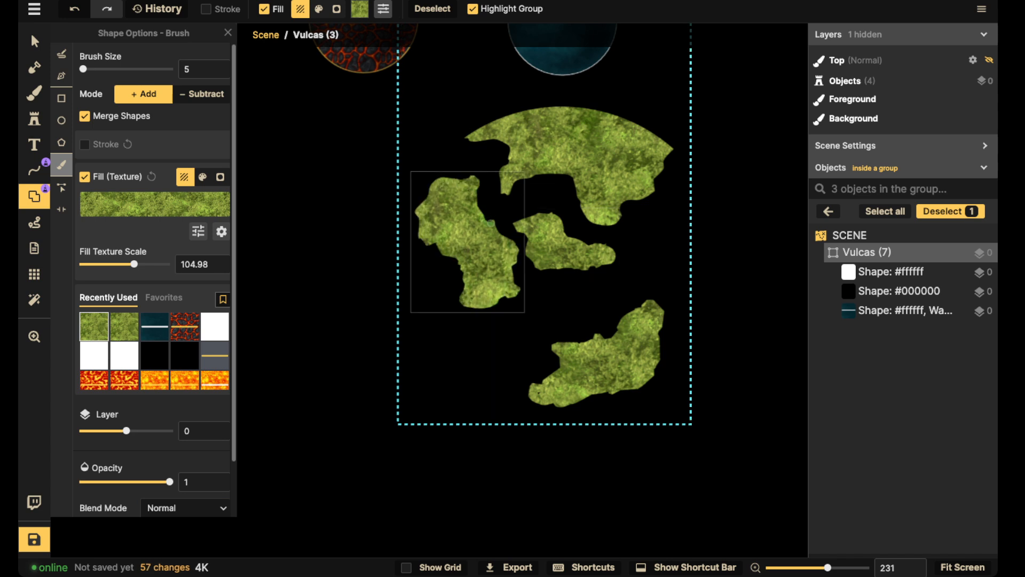
click(501, 181)
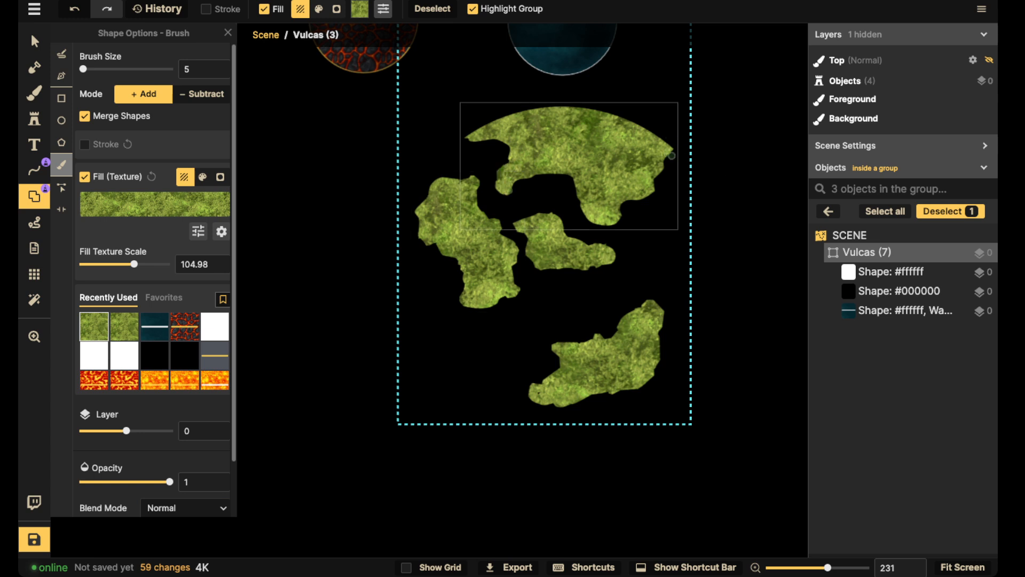
drag(671, 155, 677, 132)
click(672, 143)
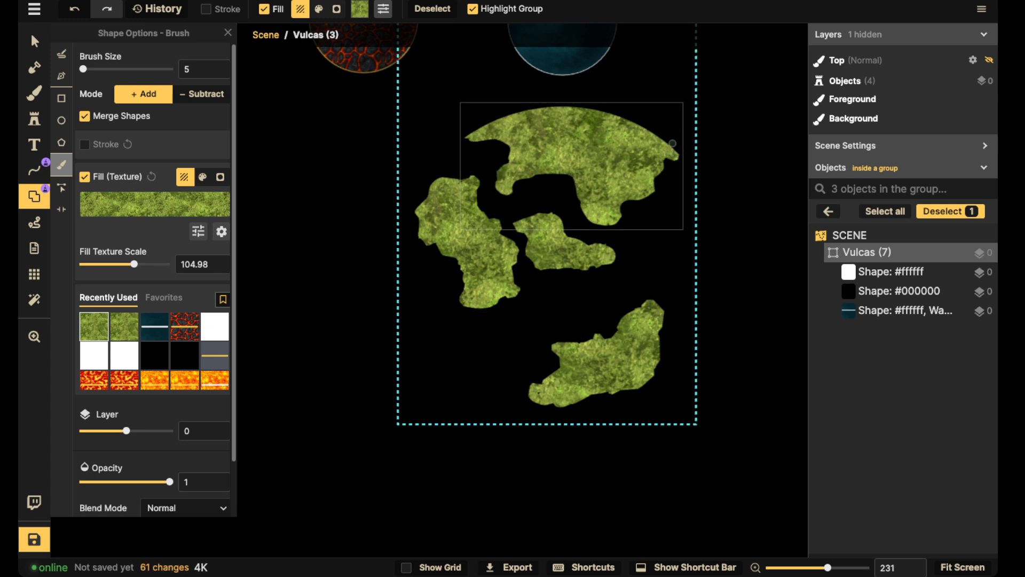
click(470, 140)
- Group the four moss continents under the name Land
click(34, 41)
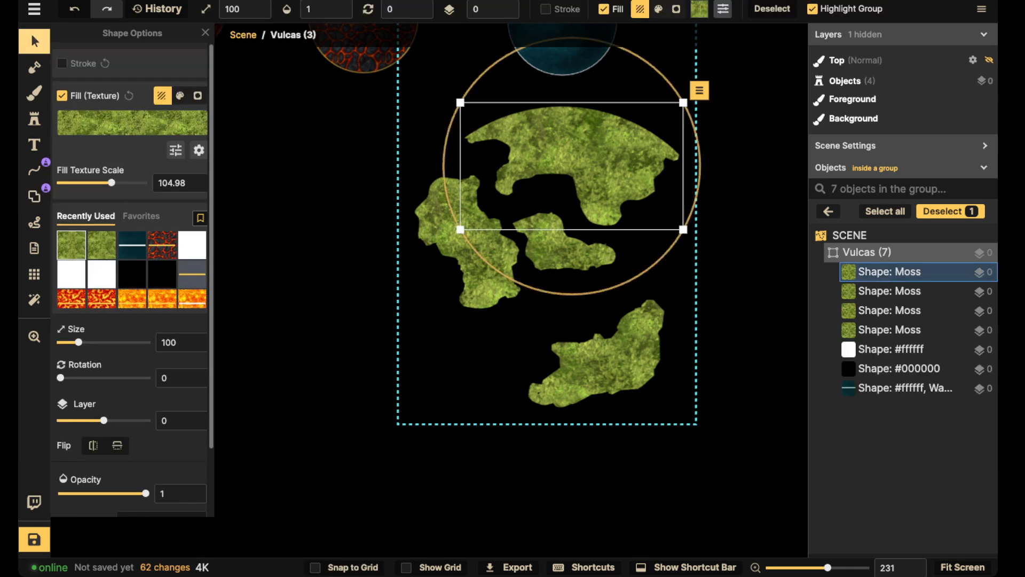
click(614, 363)
click(740, 369)
drag(439, 123, 697, 385)
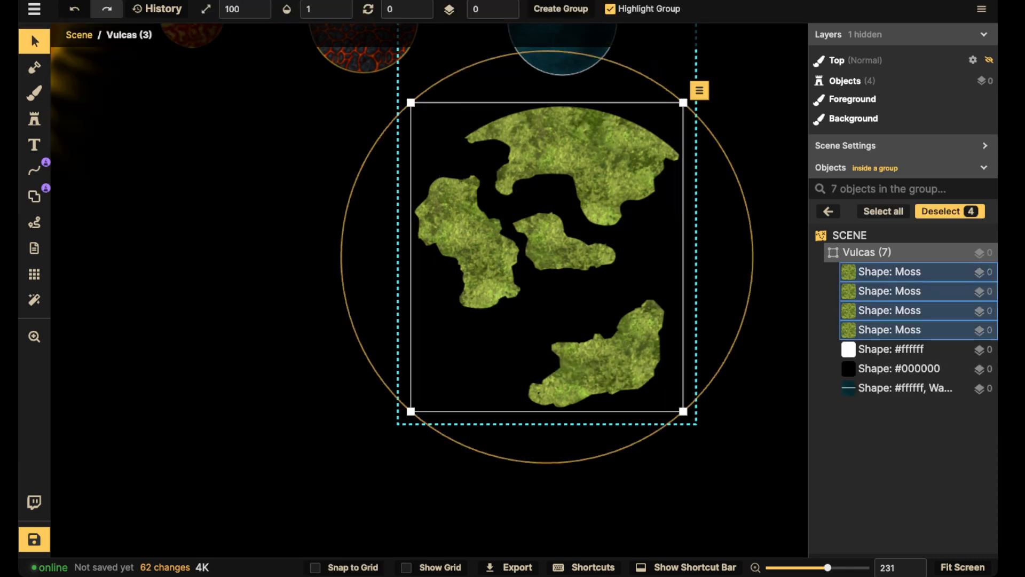
click(561, 8)
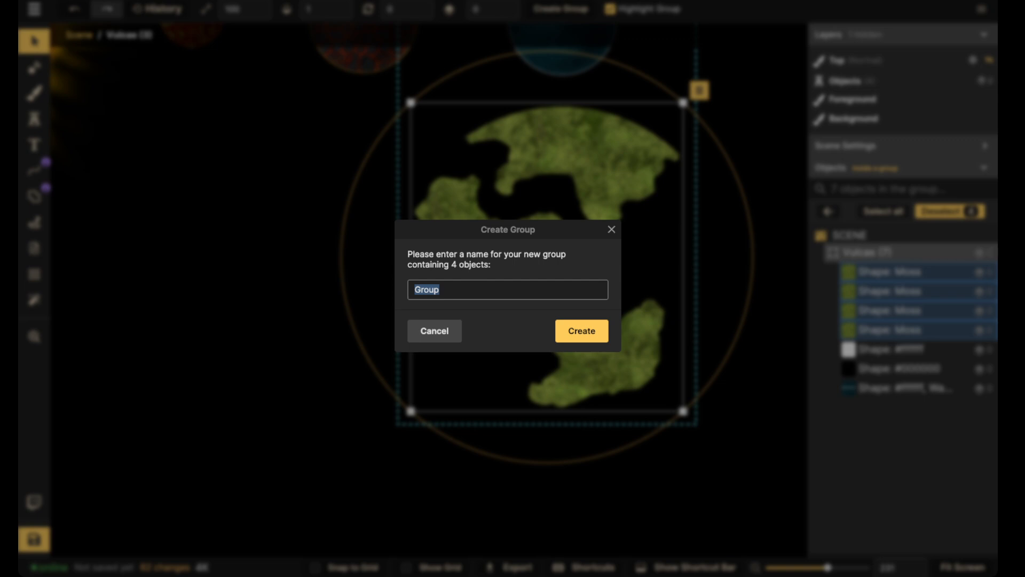
text(Land)
key(Return)
- Scale down the Land group and position it over the water planet so the continents fit inside its outline
drag(683, 102, 604, 192)
scroll(604, 193, up, 3)
drag(560, 403, 572, 166)
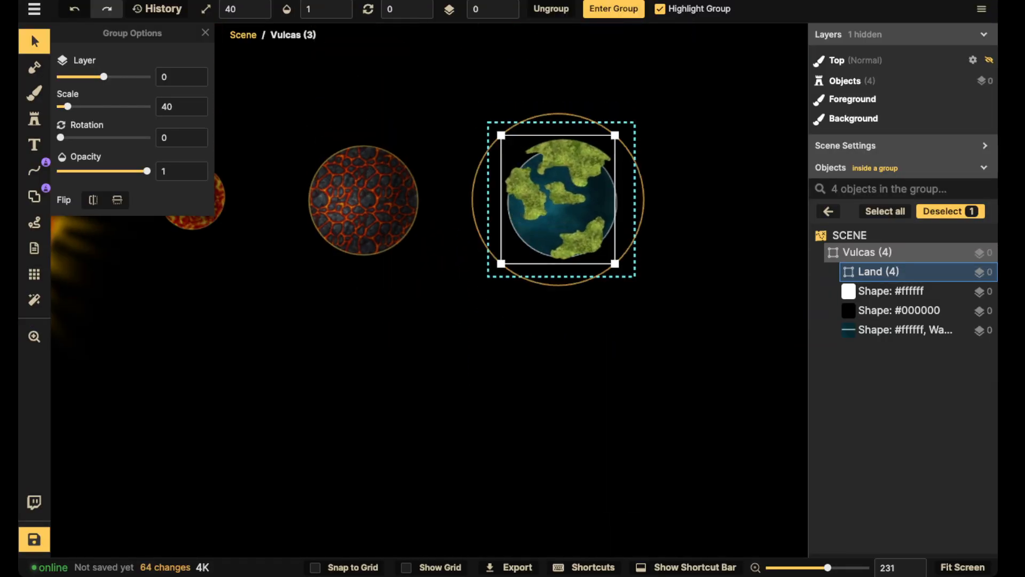
mouse_move(615, 137)
mouse_down()
mouse_move(603, 152)
mouse_move(615, 140)
mouse_up()
scroll(573, 199, up, 5)
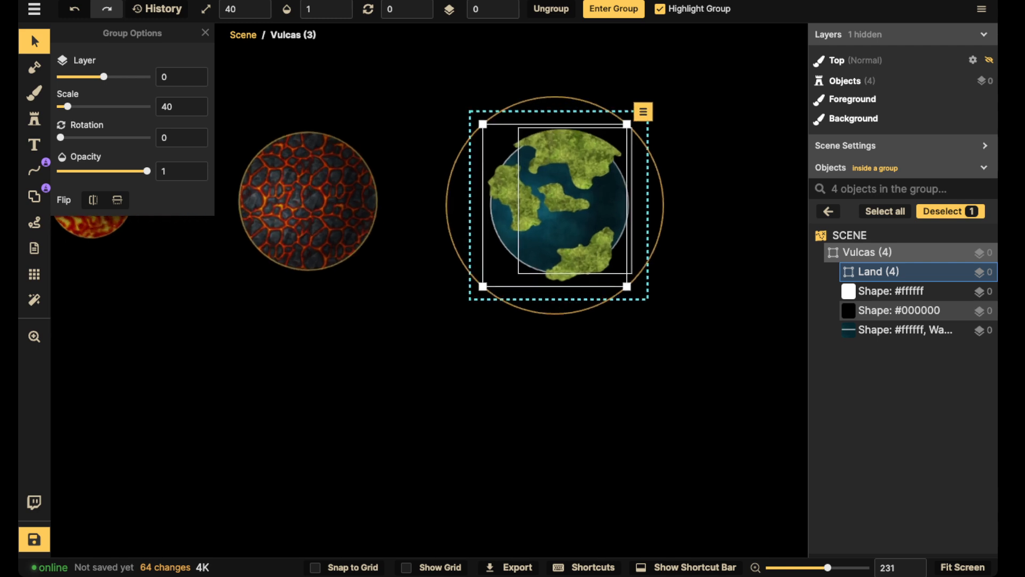
drag(641, 311, 617, 284)
drag(555, 192, 566, 201)
drag(628, 293, 626, 292)
drag(567, 214, 568, 213)
- Set the stroke layer offset of the water-textured circle to 1
click(943, 291)
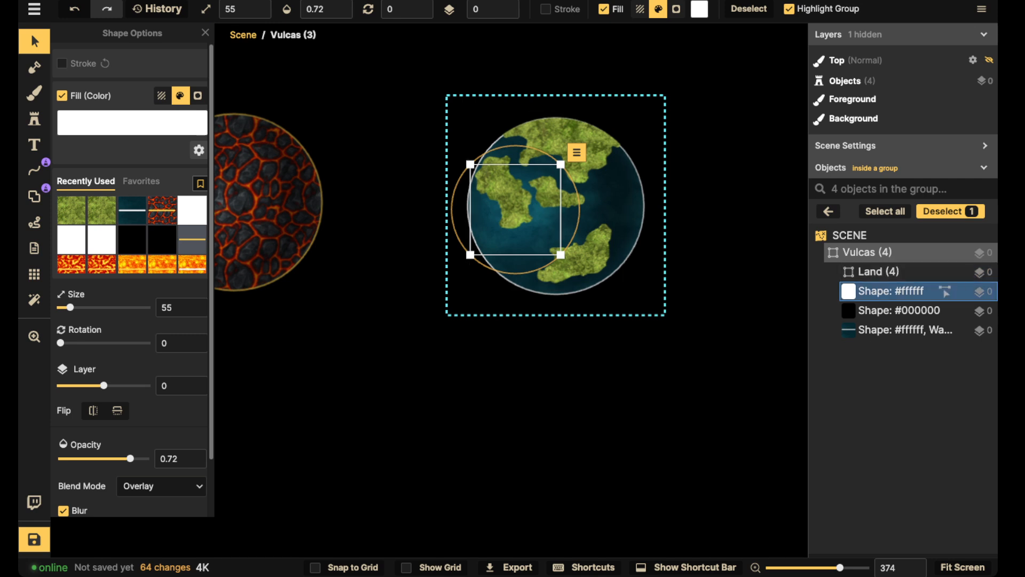
click(905, 330)
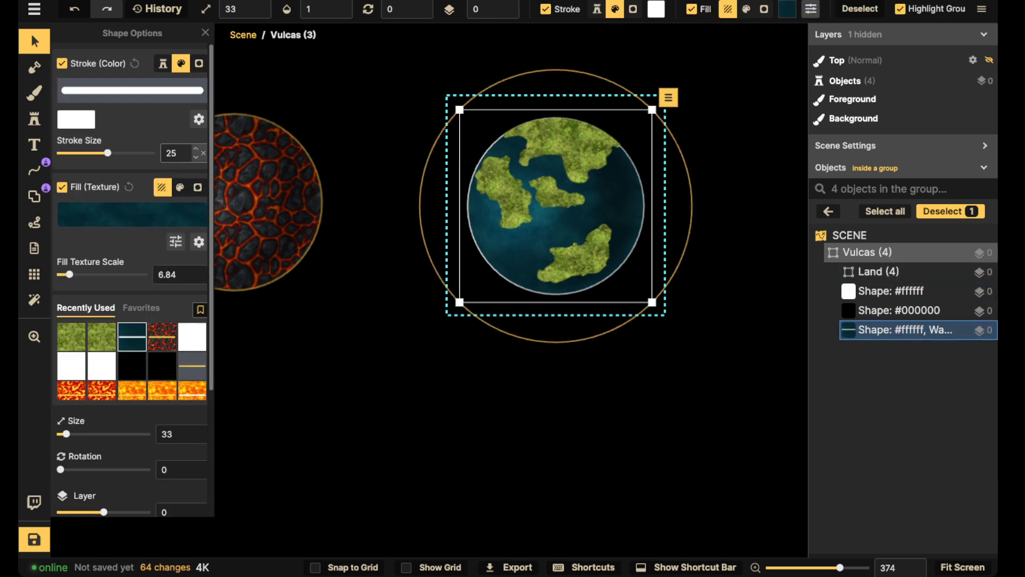
click(198, 119)
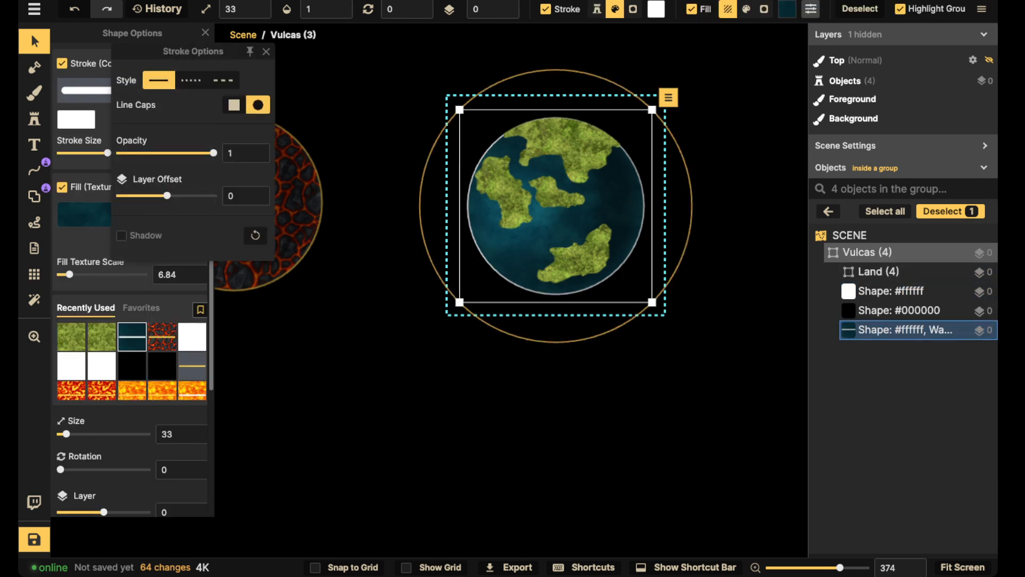
drag(167, 196, 170, 195)
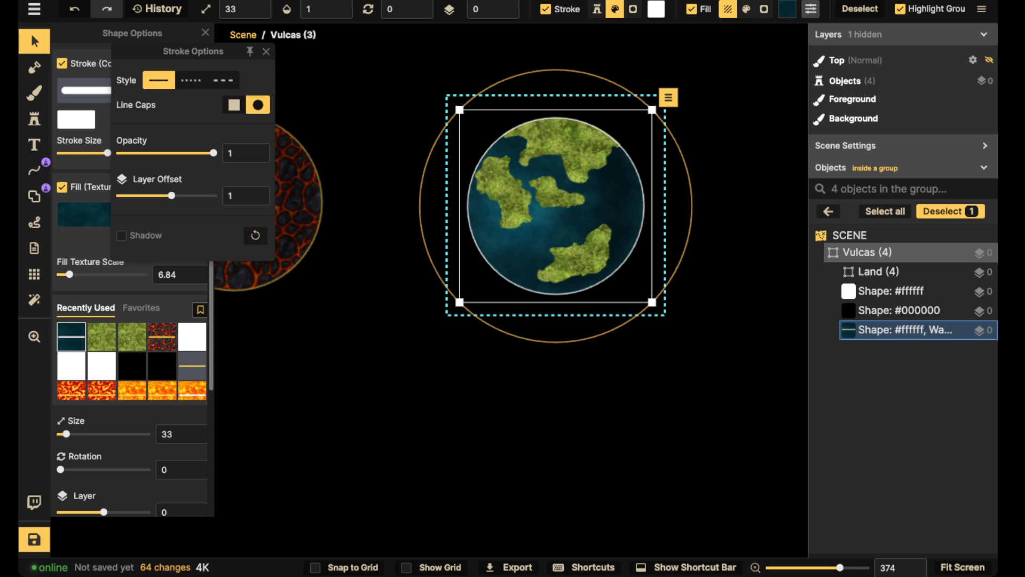
click(205, 33)
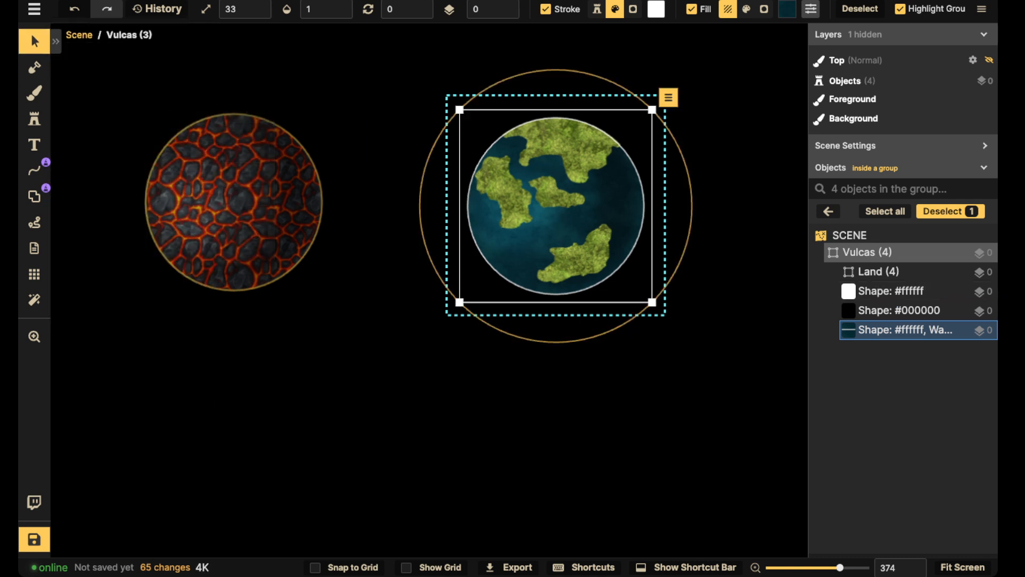
- Nudge the water circle slightly left under the continents, clear the selection and exit the planet's group
drag(580, 230, 577, 230)
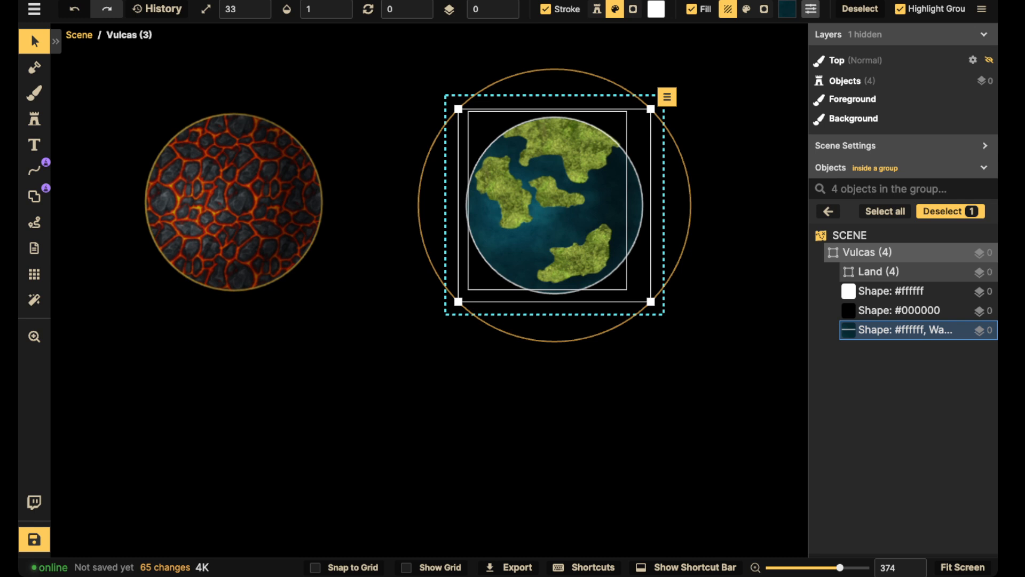
key(Escape)
key(Escape)
key(Escape)
click(578, 229)
key(Escape)
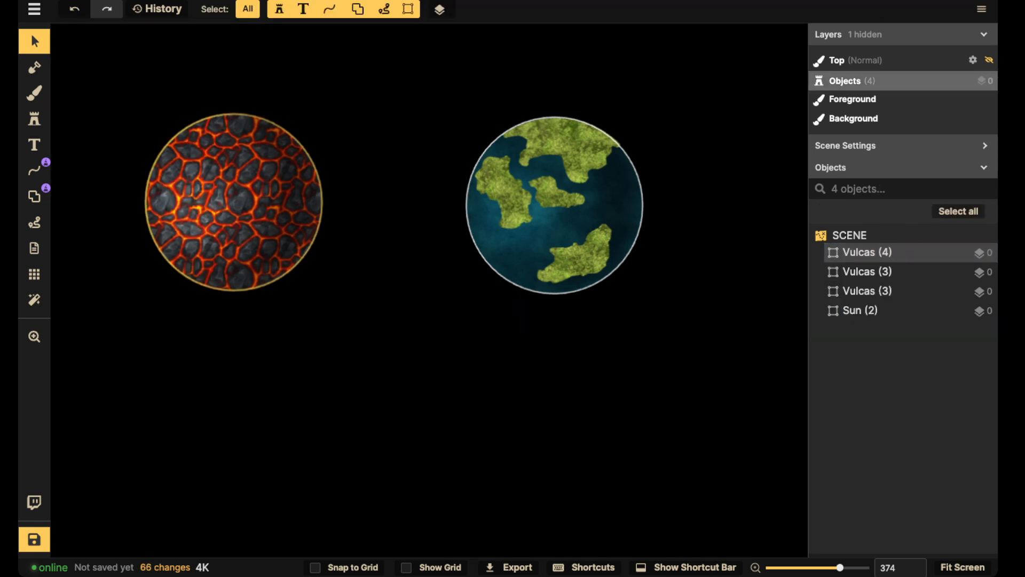
- Move the water planet group closer to the lava planet, shrink it to scale 30 and rotate it slightly clockwise
drag(578, 230, 486, 239)
drag(559, 310, 523, 275)
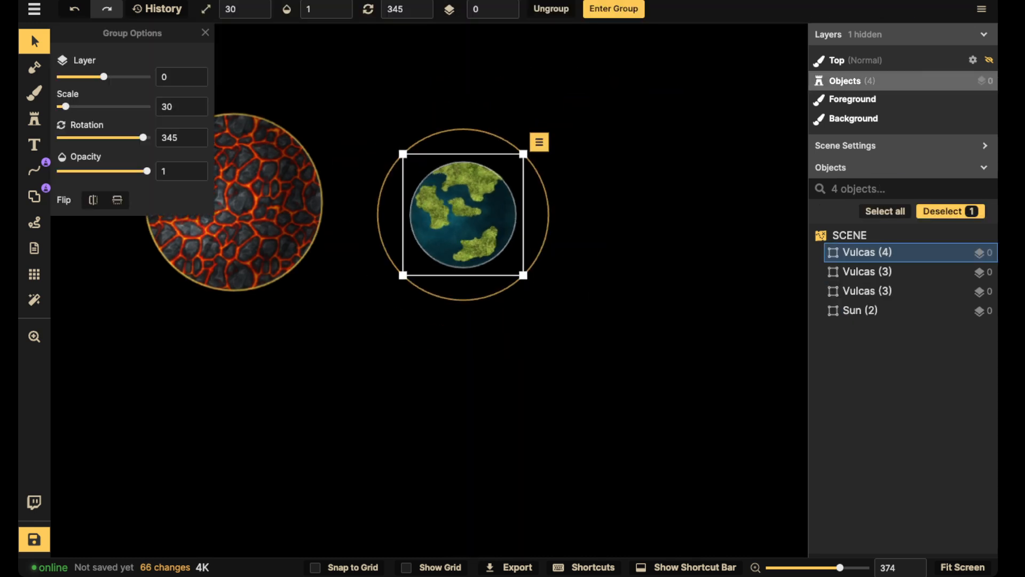
scroll(473, 224, up, 2)
drag(560, 213, 558, 238)
- Fill the northern continent inside the Land group with the Dry Mud texture
double_click(438, 213)
double_click(430, 198)
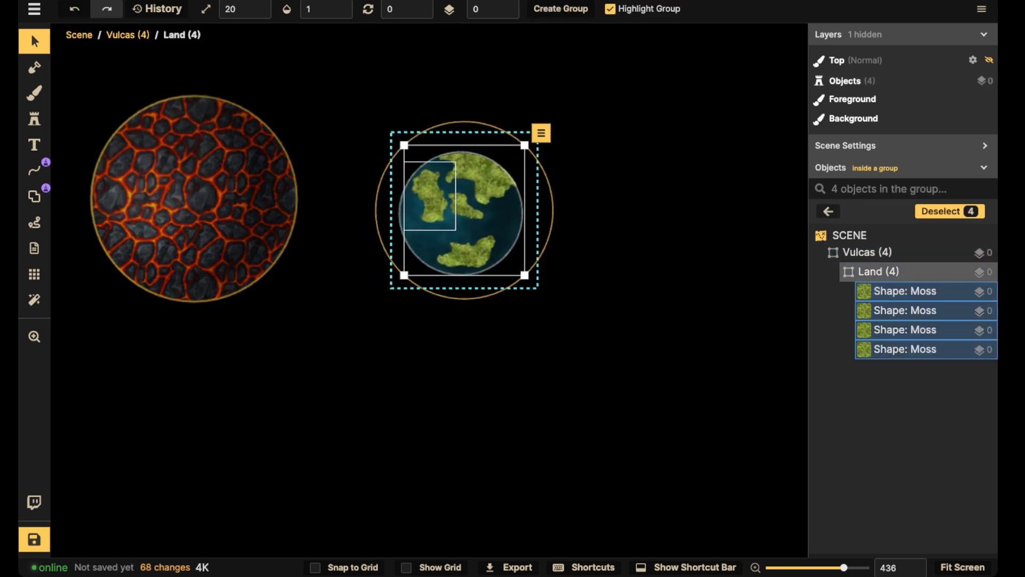
click(901, 291)
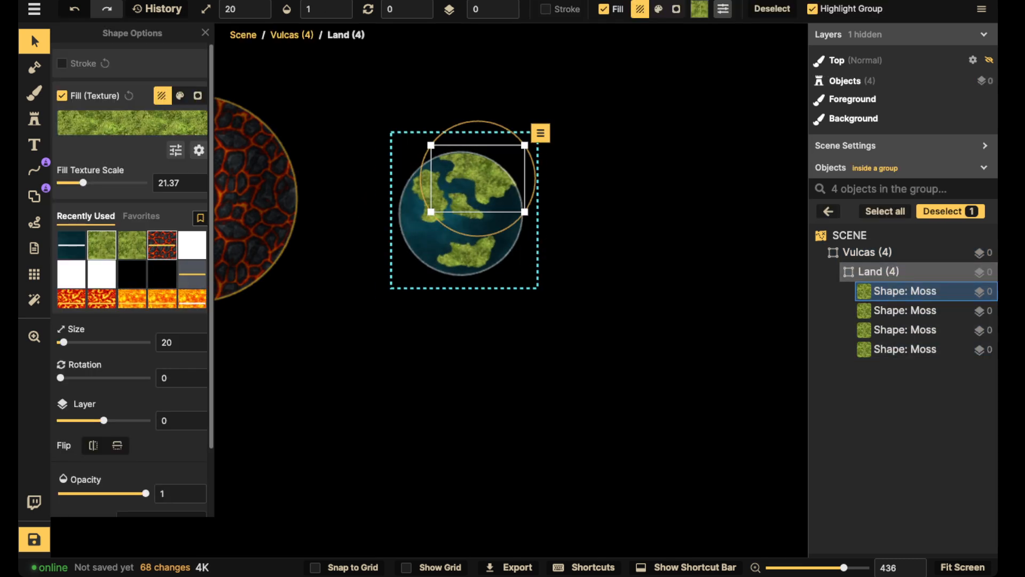
click(132, 122)
click(497, 265)
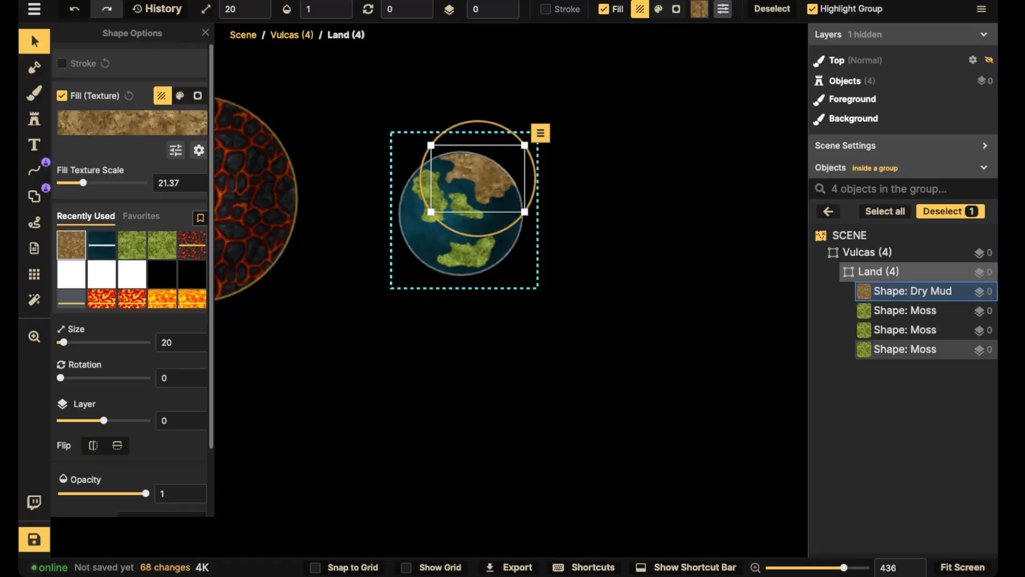
- Leave the Land group and the water planet's group, returning to the scene level with the planet selected
click(905, 349)
click(34, 119)
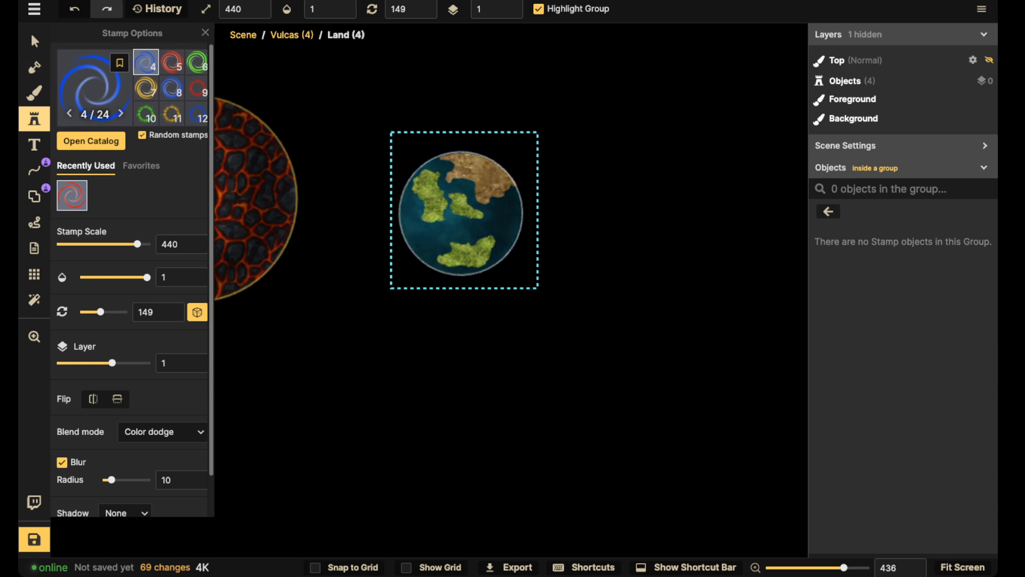
click(34, 42)
click(905, 349)
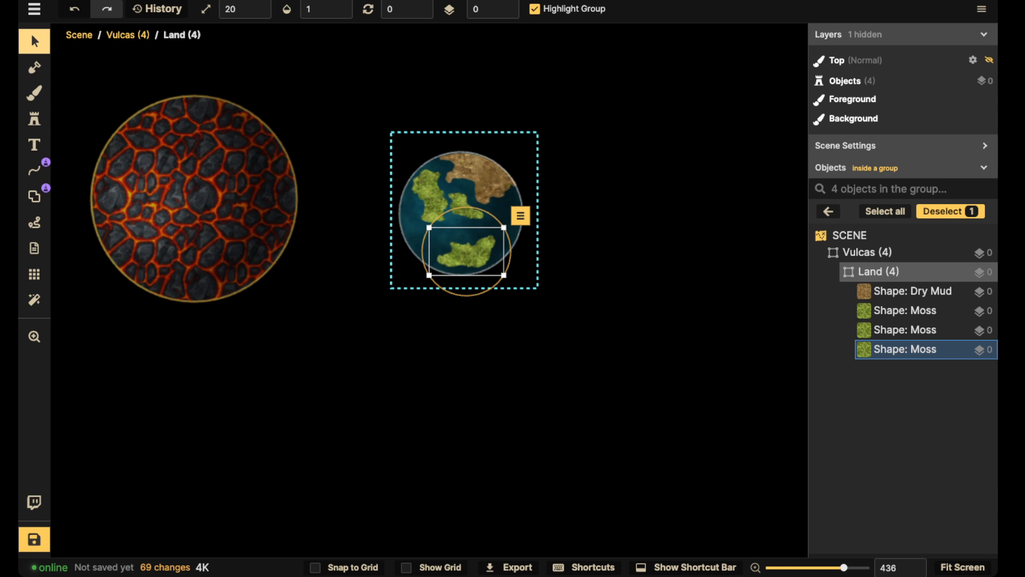
key(Escape)
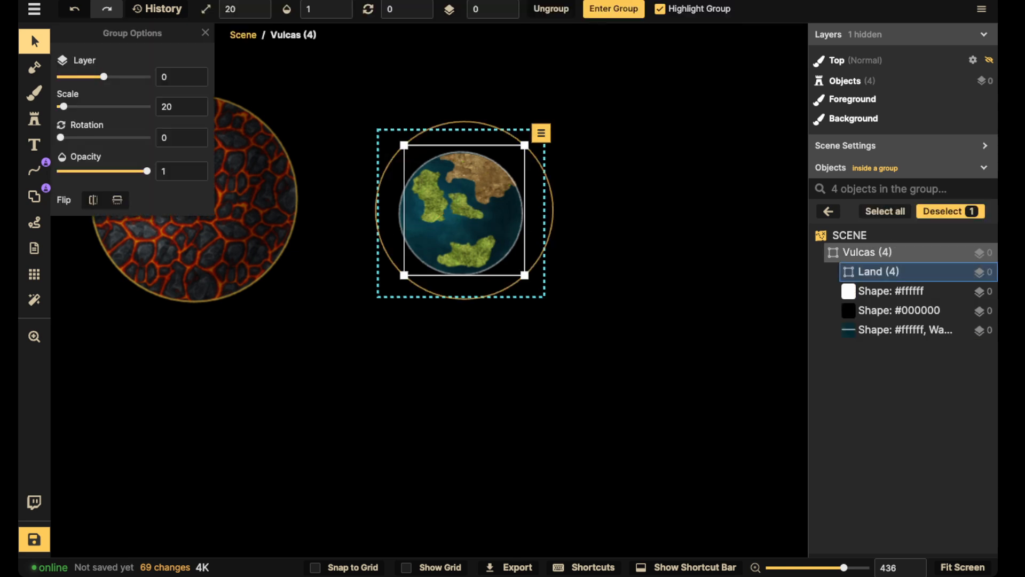
key(Escape)
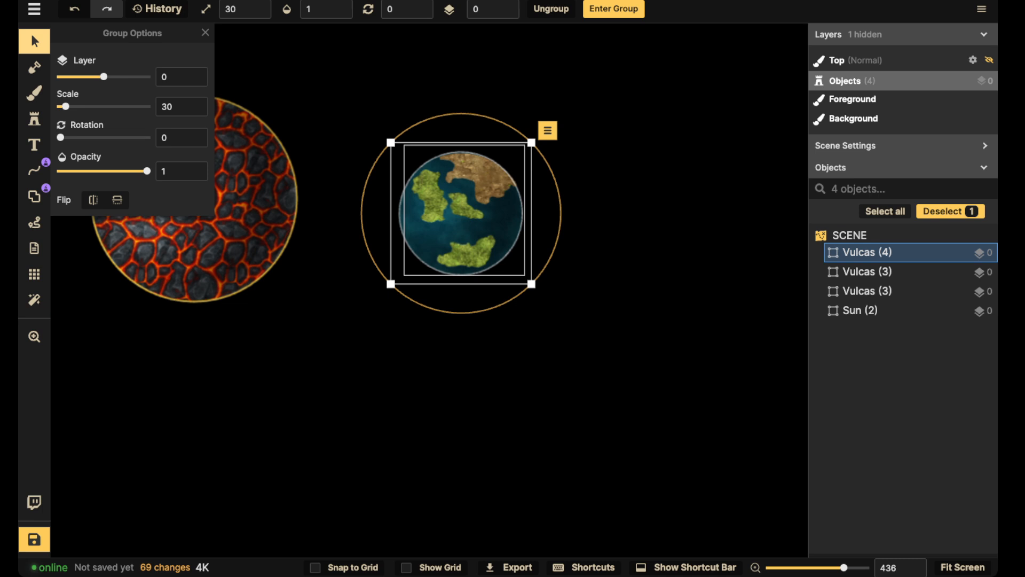
- Nudge the water planet group slightly so it lines up horizontally with the lava planet
key(Escape)
scroll(425, 211, down, 5)
click(425, 211)
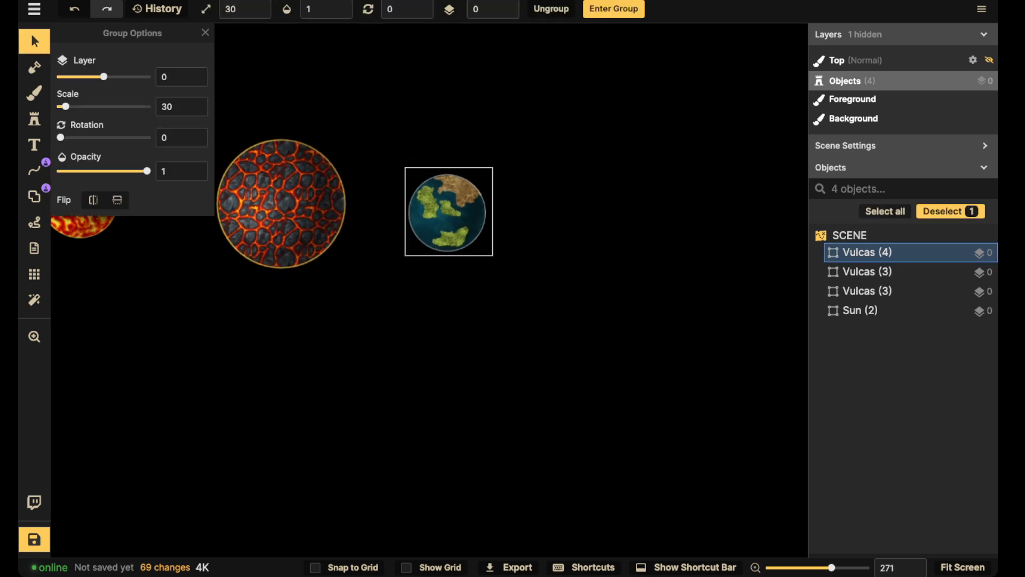
scroll(436, 214, down, 3)
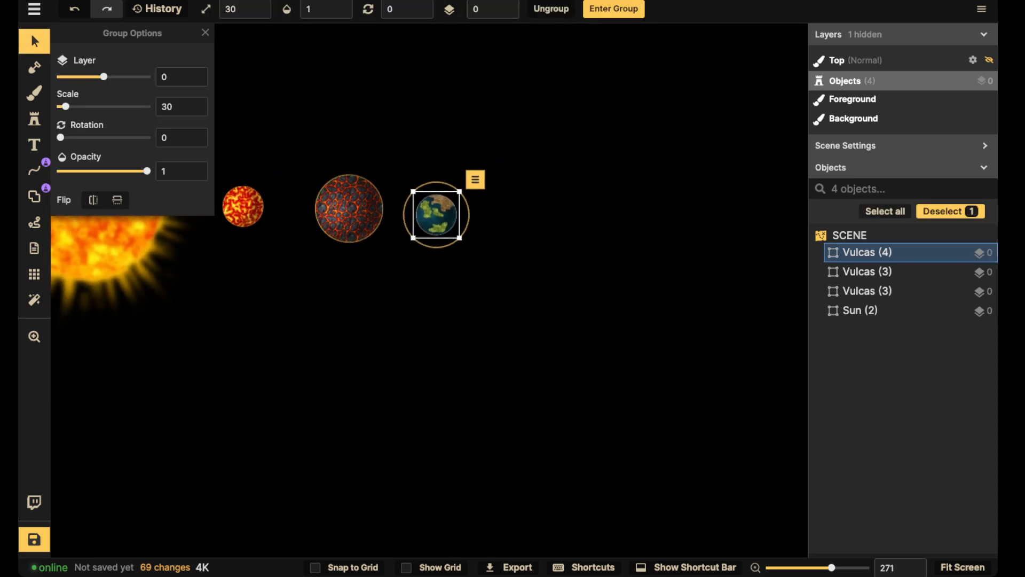
drag(436, 214, 497, 209)
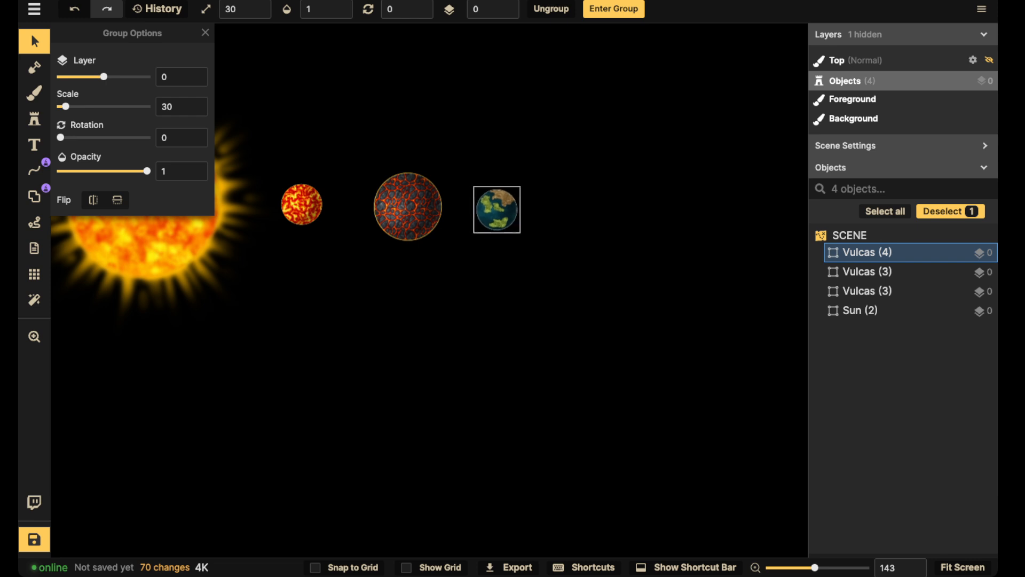
- Rotate the water planet group to 30 degrees
scroll(497, 209, up, 4)
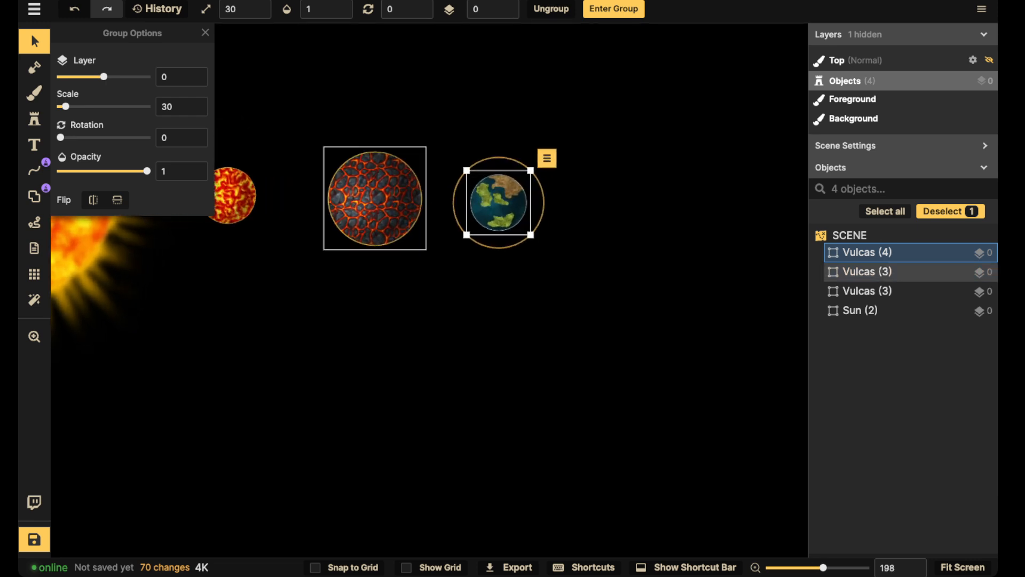
scroll(372, 207, up, 1)
drag(457, 202, 463, 178)
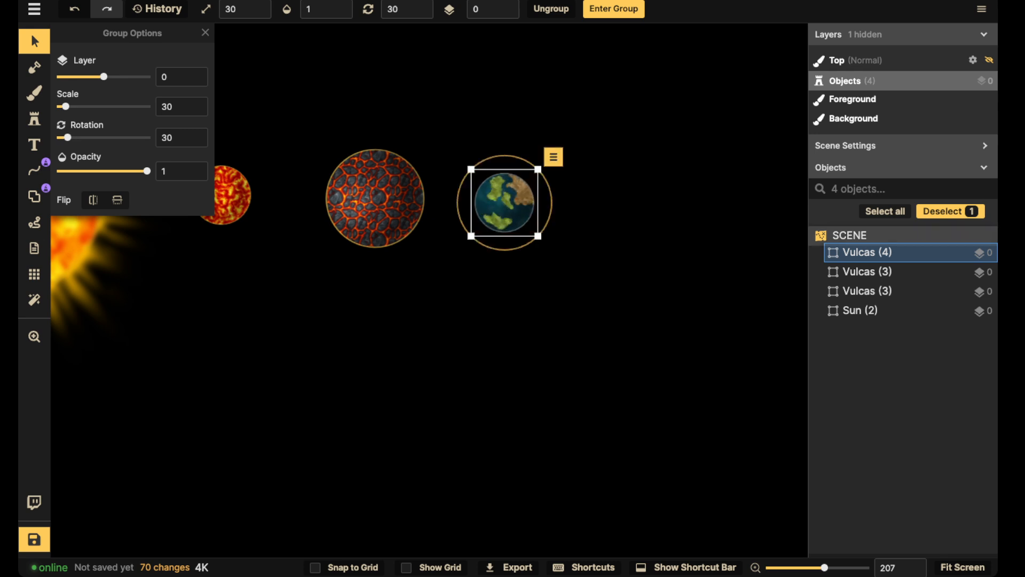
- Set the layer of the white and black shading shapes inside the water planet group to 1 and exit the group
double_click(870, 252)
click(945, 311)
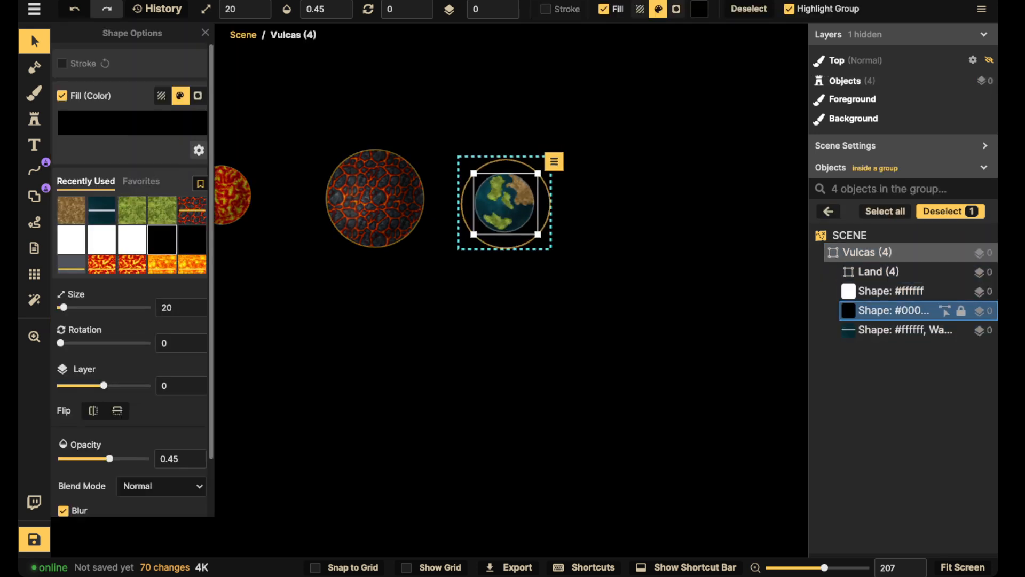
shift+click(897, 291)
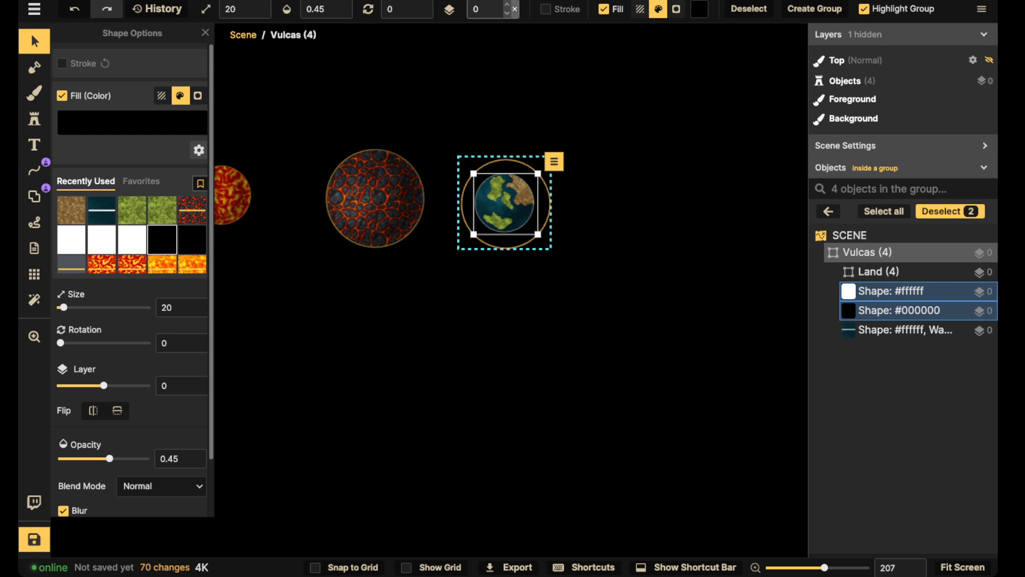
key(Escape)
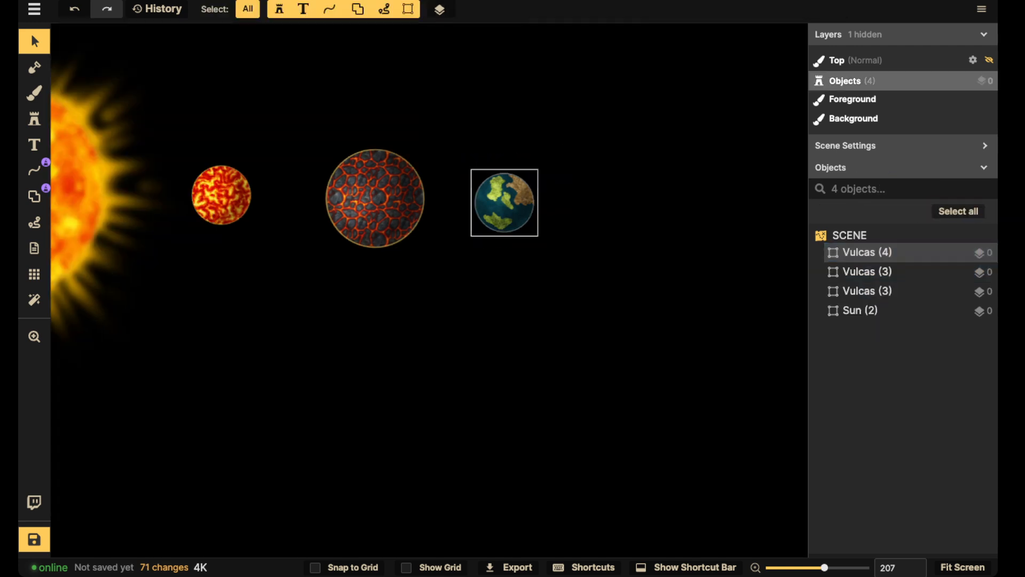
- Rotate the water planet group back to 0 degrees and clear the selection
drag(552, 203, 545, 180)
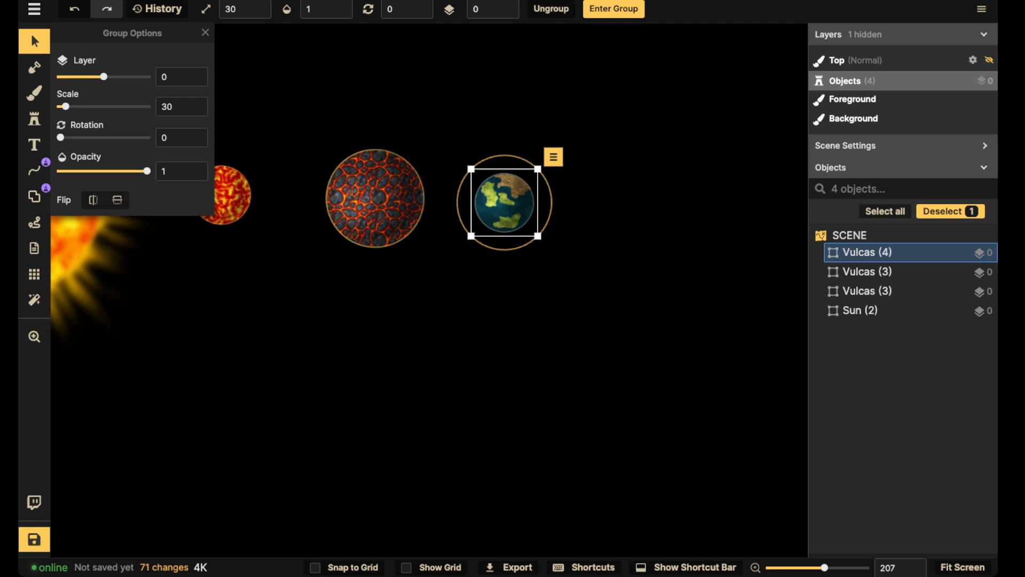
key(Escape)
- Duplicate the water planet group and place the copy farther from the sun, in line with the other planets
scroll(326, 170, down, 5)
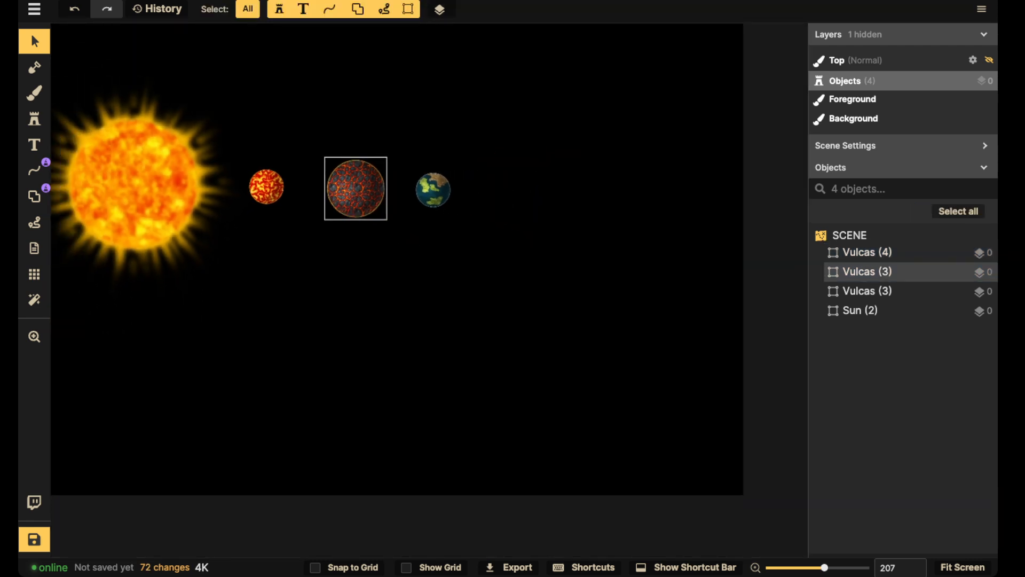
drag(326, 170, 486, 307)
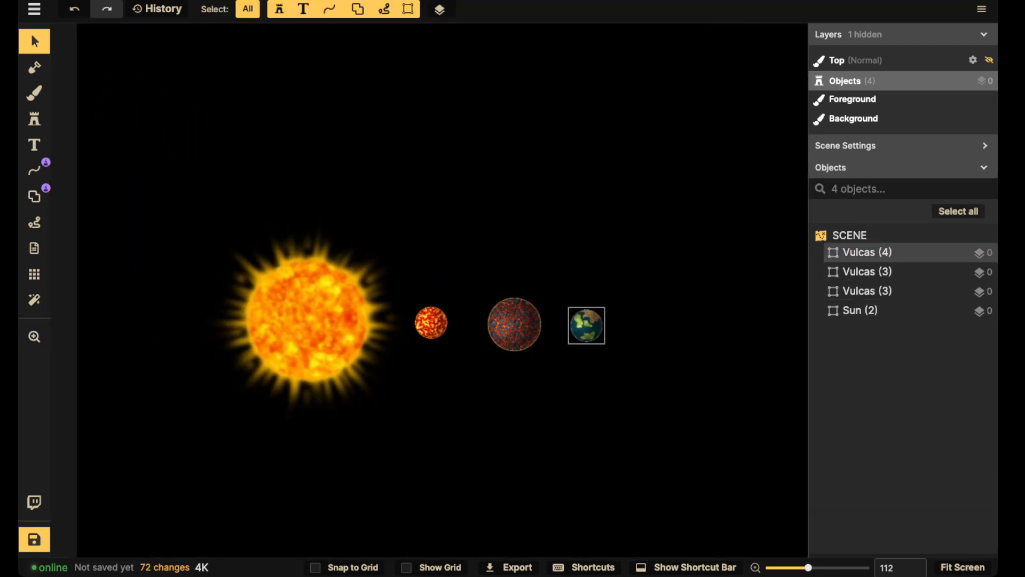
click(431, 322)
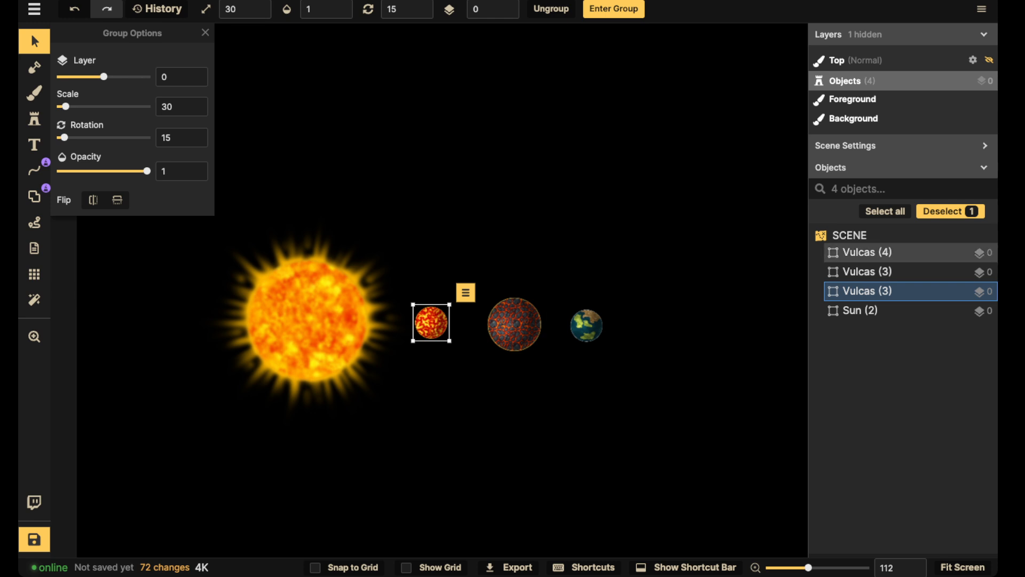
click(586, 325)
key(ctrl+d)
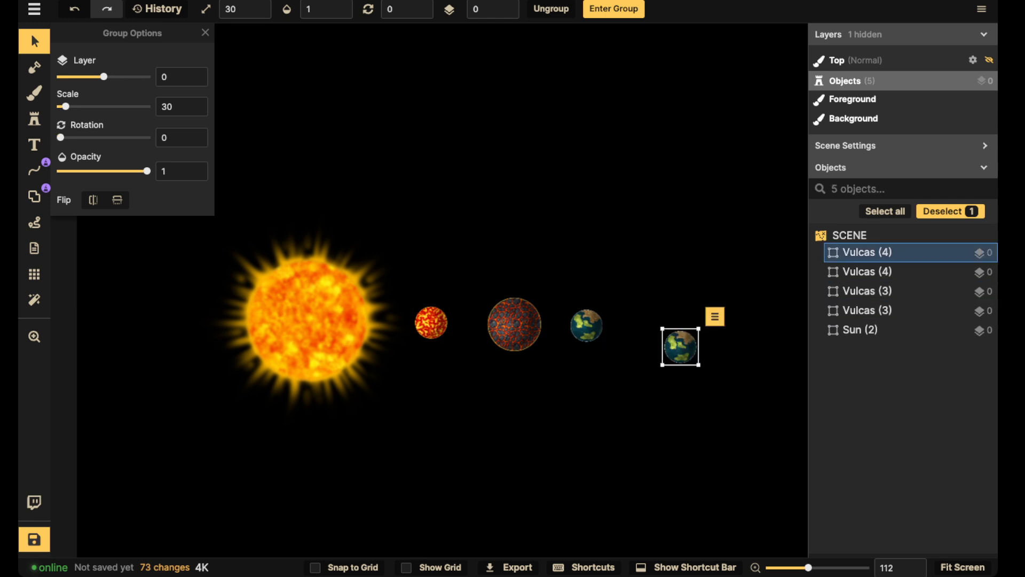
drag(679, 343, 667, 325)
- Enter the duplicated planet's group and delete its Land group
click(947, 252)
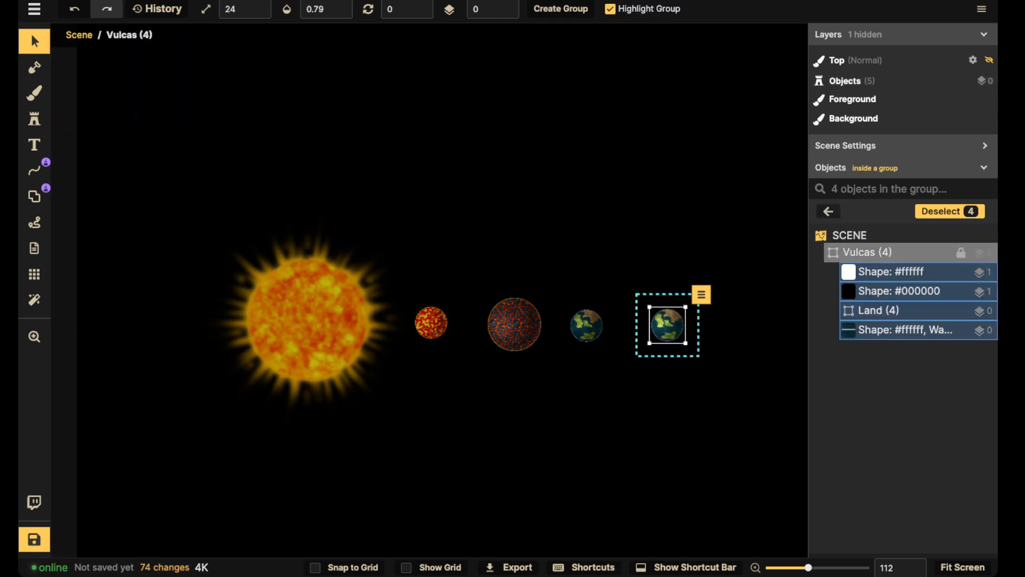
click(902, 310)
key(Delete)
scroll(675, 341, up, 4)
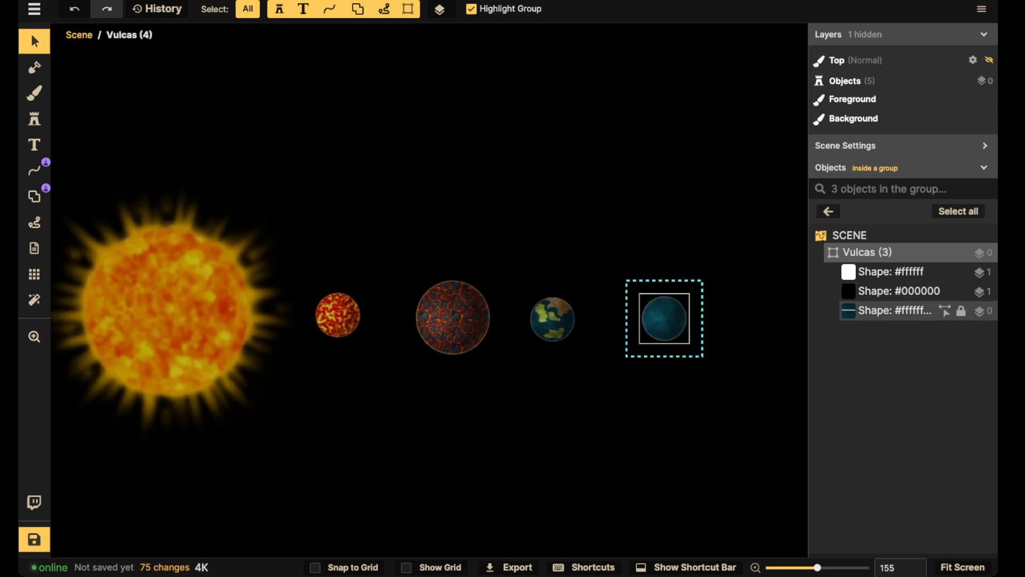
- Fill the duplicated planet's base circle with the mottled purple texture from the Fey: Forest pack
click(893, 272)
click(899, 291)
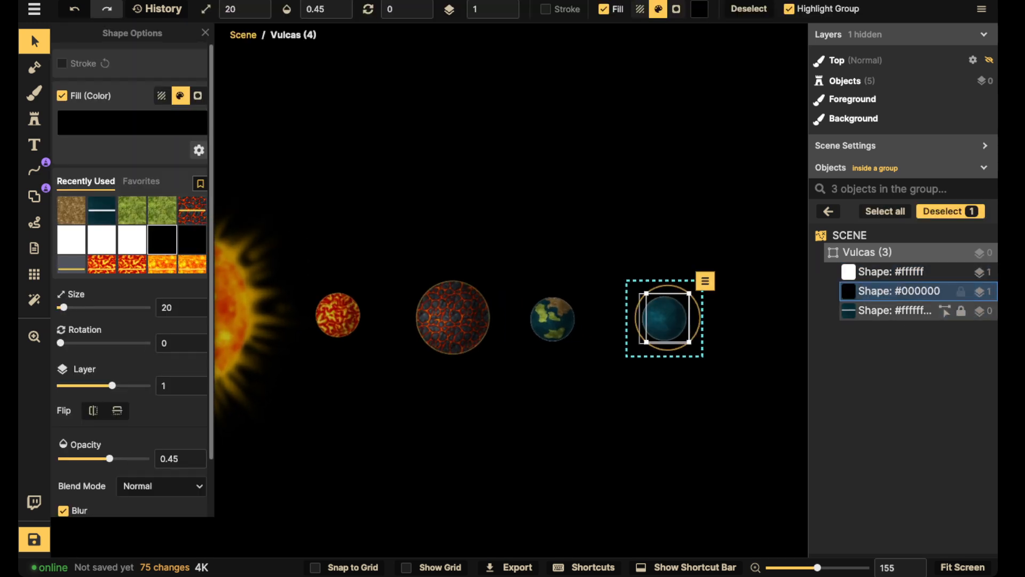
click(904, 310)
click(131, 214)
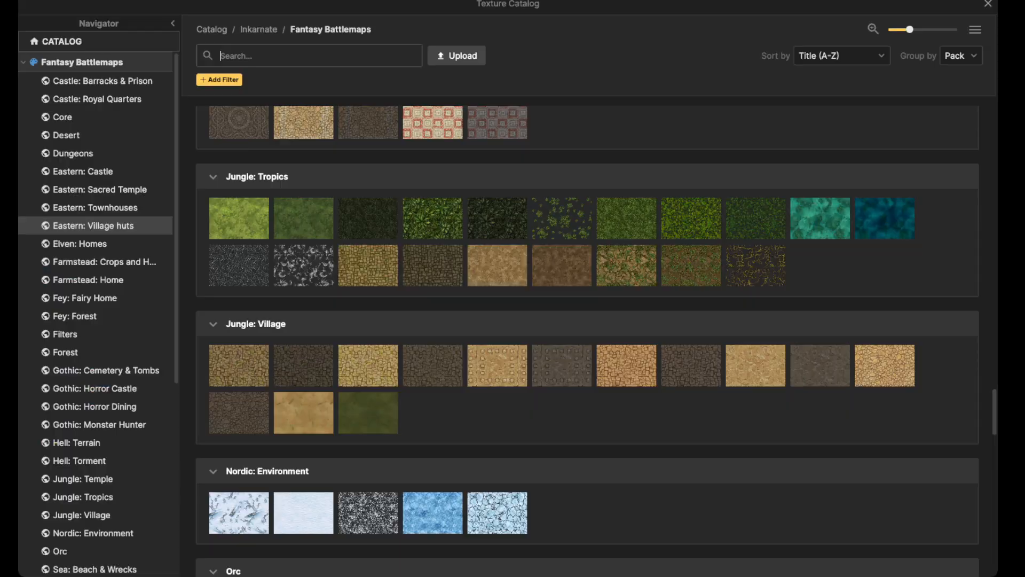
scroll(587, 341, down, 10)
scroll(234, 240, down, 12)
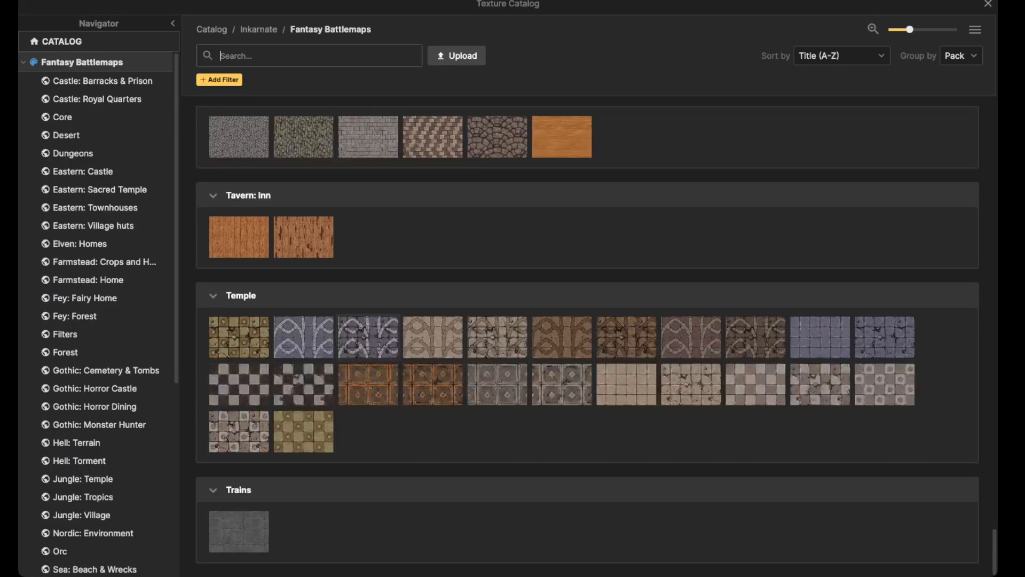
scroll(235, 240, up, 10)
scroll(235, 240, up, 5)
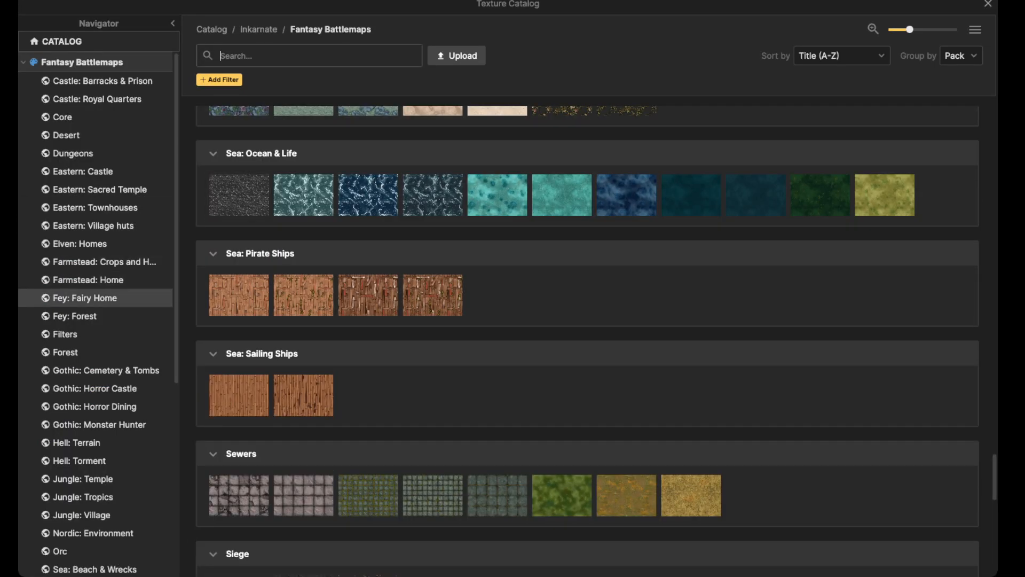
click(74, 316)
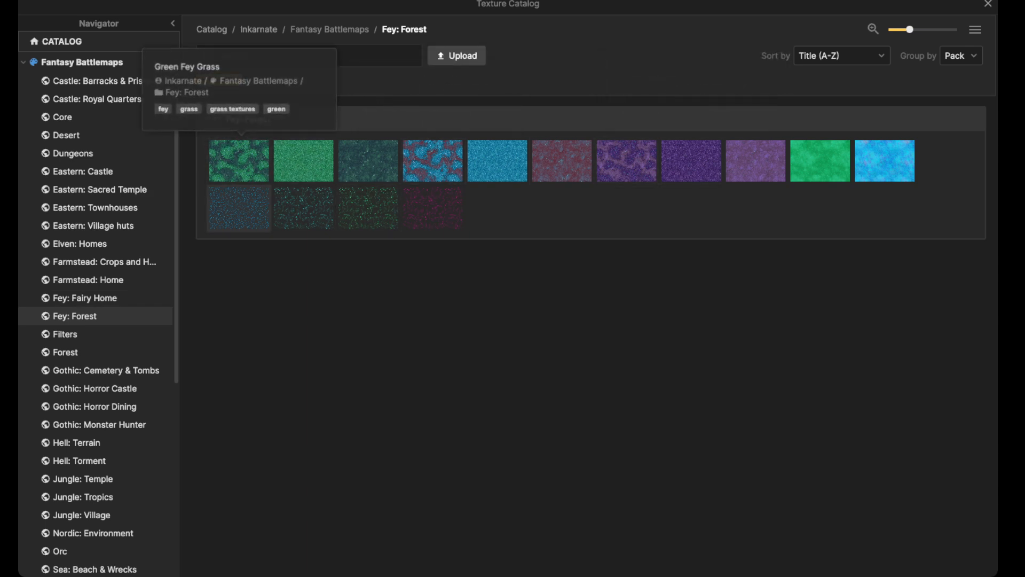
click(626, 161)
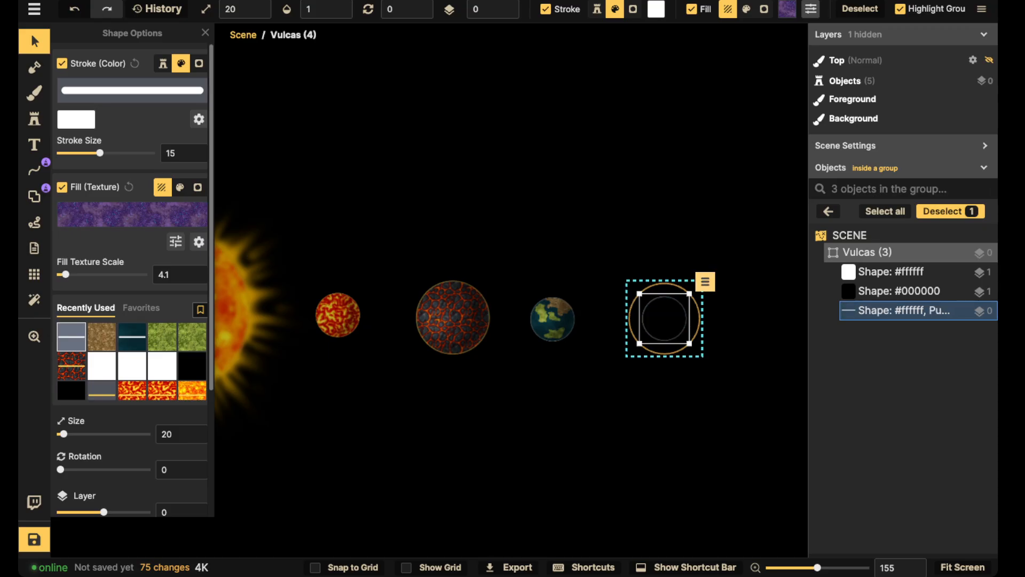
- Adjust the purple fill's colours to hue 0, saturation 100, brightness 106 and contrast 117
scroll(677, 320, up, 5)
scroll(635, 326, up, 5)
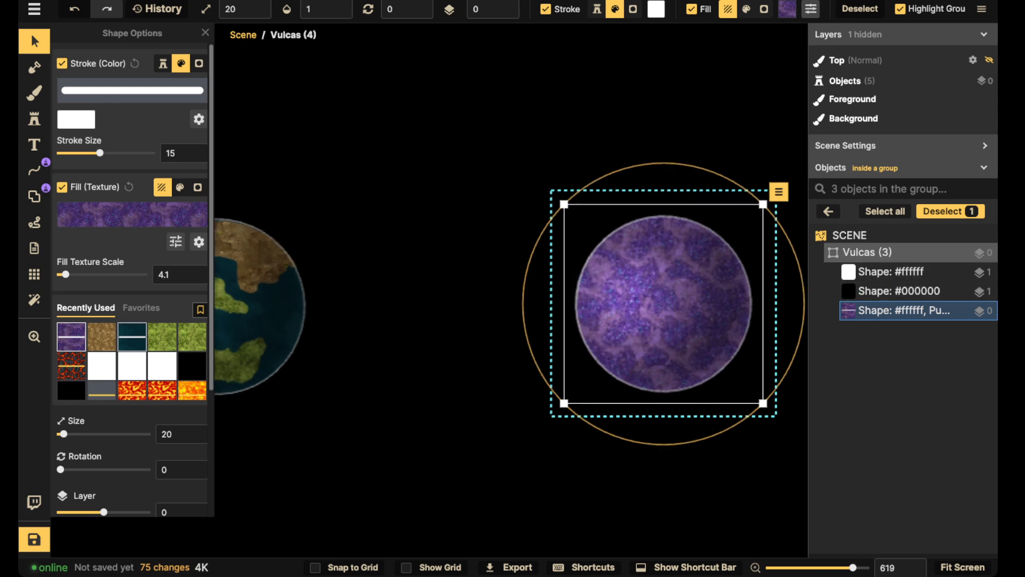
click(176, 241)
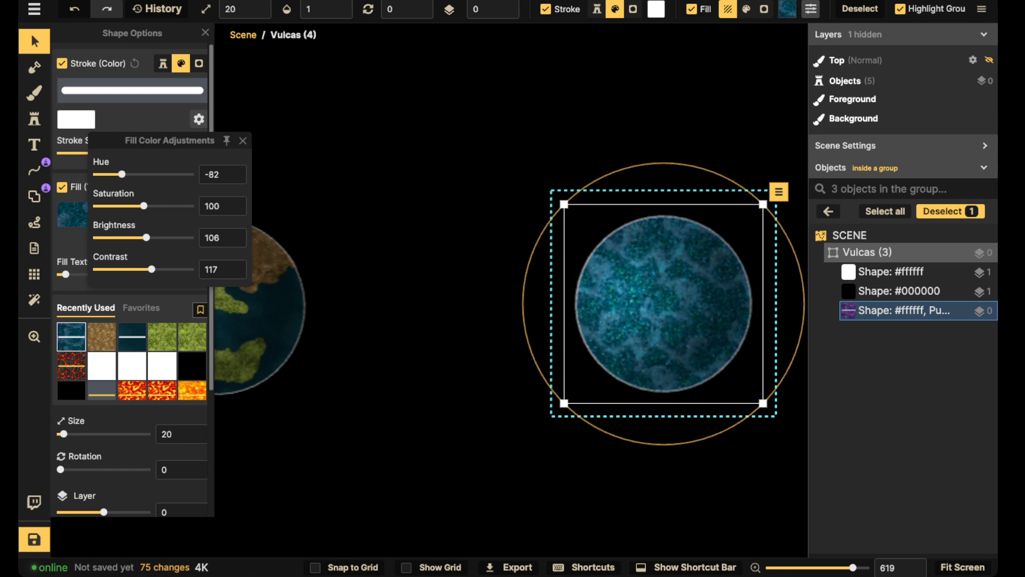
drag(122, 174, 170, 174)
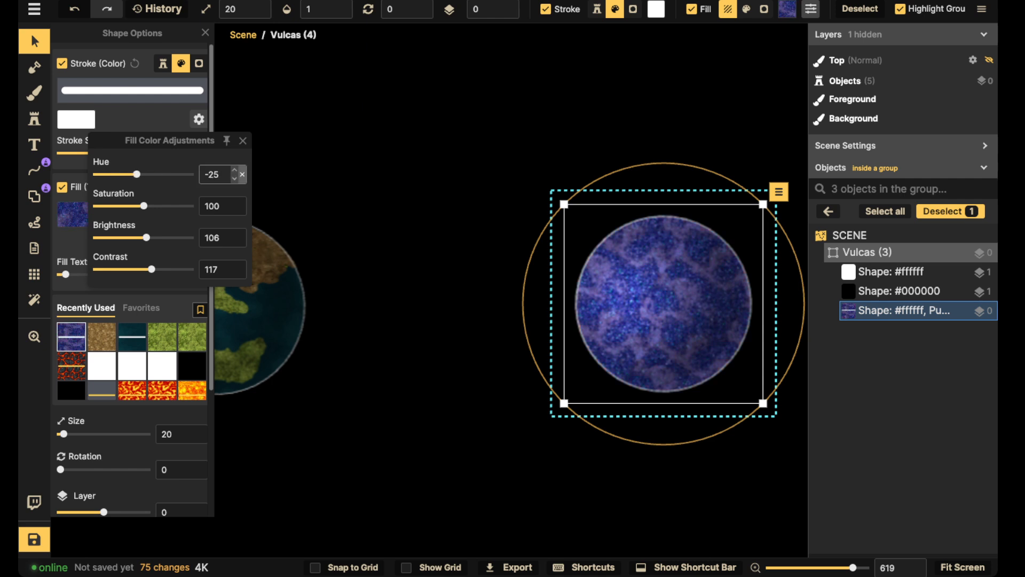
click(144, 174)
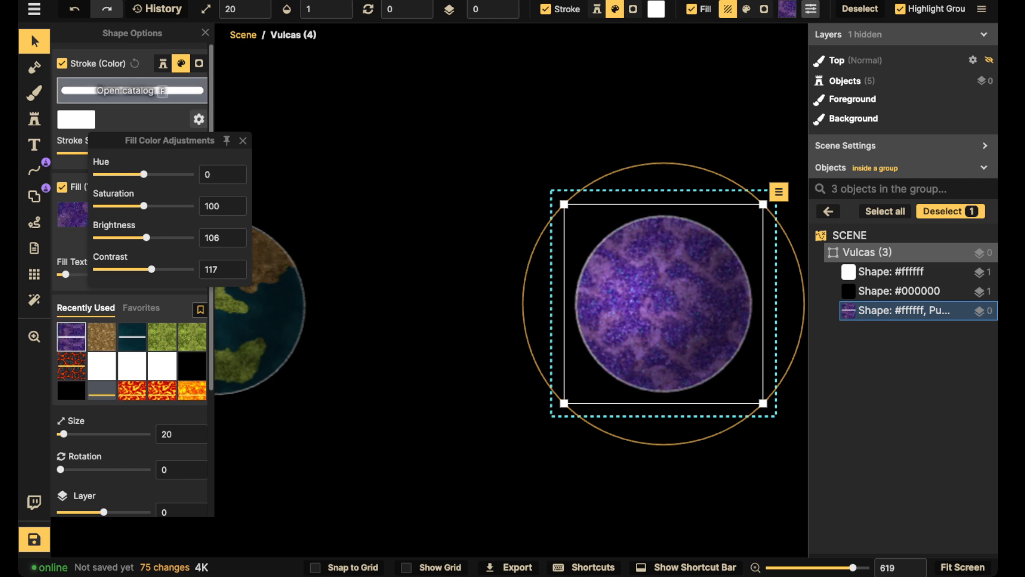
- Exit the purple planet's group and enlarge the group to scale 50
click(34, 41)
scroll(616, 296, down, 10)
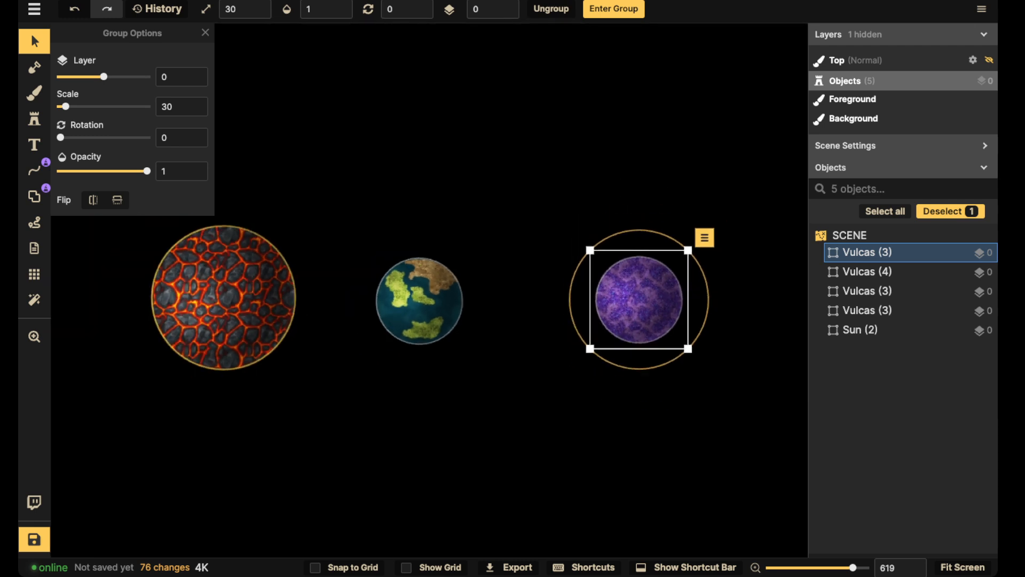
scroll(616, 296, down, 2)
scroll(616, 296, up, 3)
scroll(618, 296, up, 1)
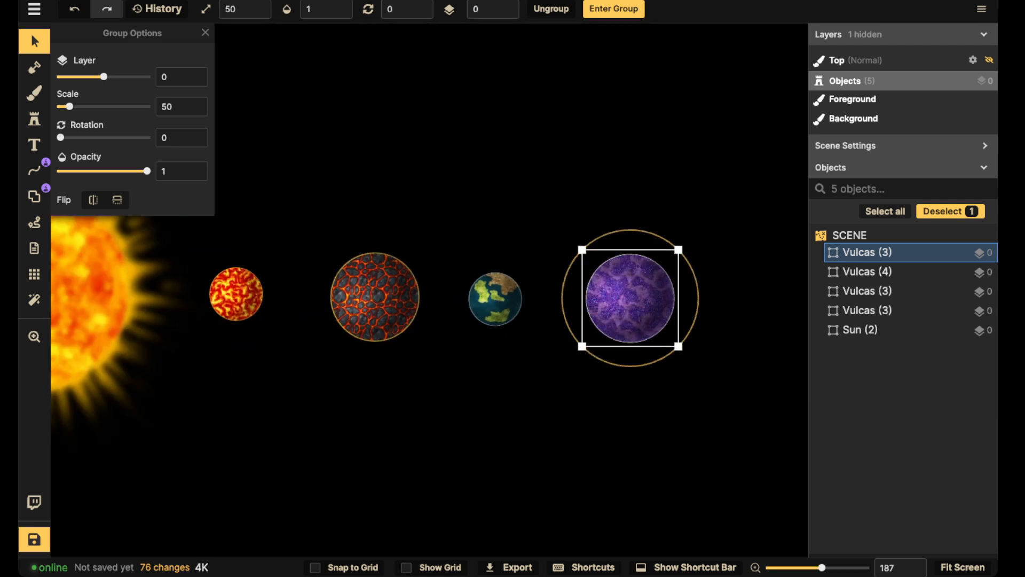
- Shift the purple planet slightly to even out its spacing from the water planet along the row
drag(619, 297, 625, 298)
scroll(625, 298, down, 2)
scroll(625, 297, down, 4)
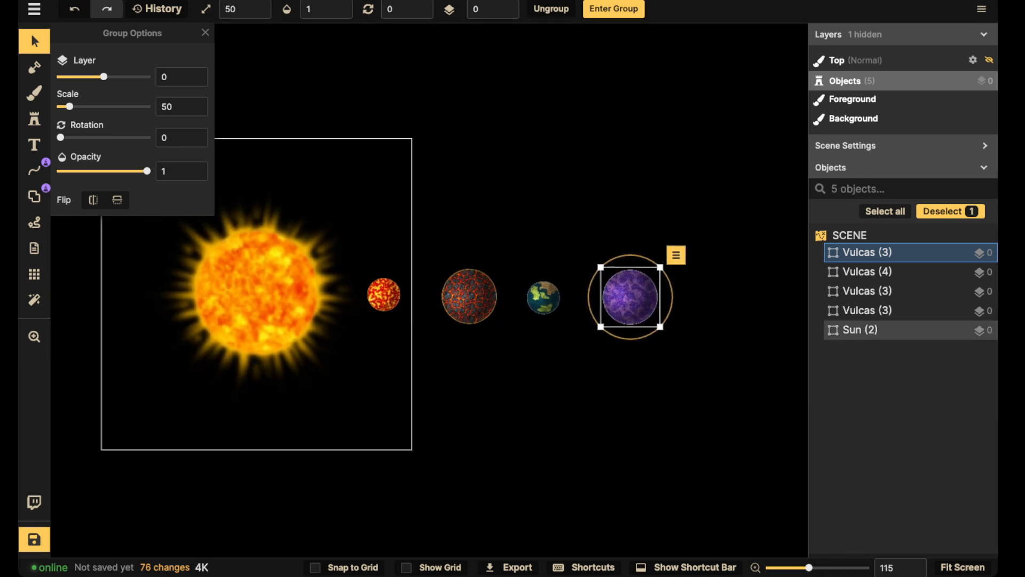
scroll(635, 296, down, 2)
drag(291, 245, 669, 351)
drag(636, 297, 595, 297)
- Shrink the lava planet slightly and the fiery planet nearest the sun to a little over half its size
click(474, 297)
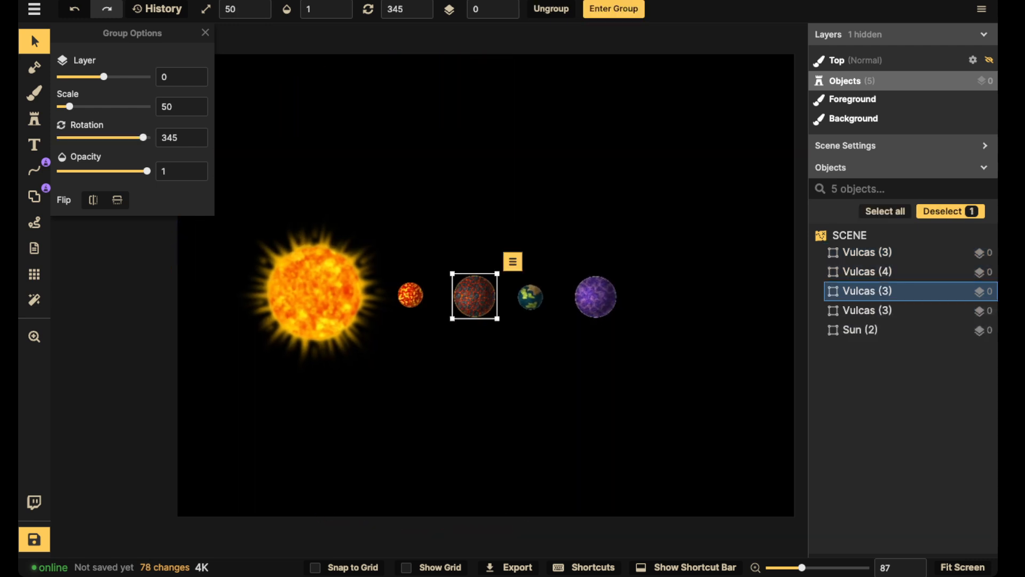
click(410, 294)
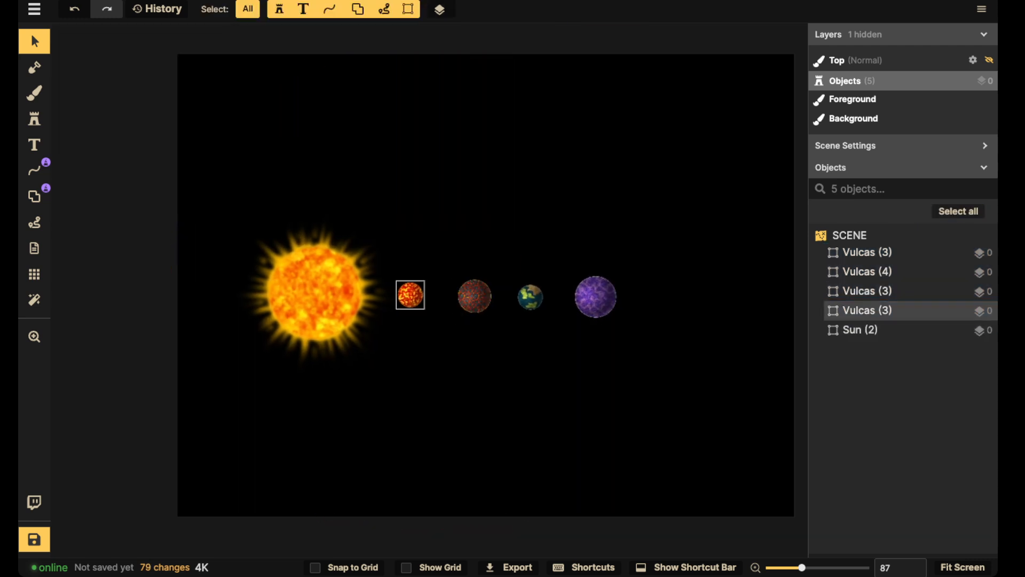
drag(424, 281, 420, 285)
click(424, 272)
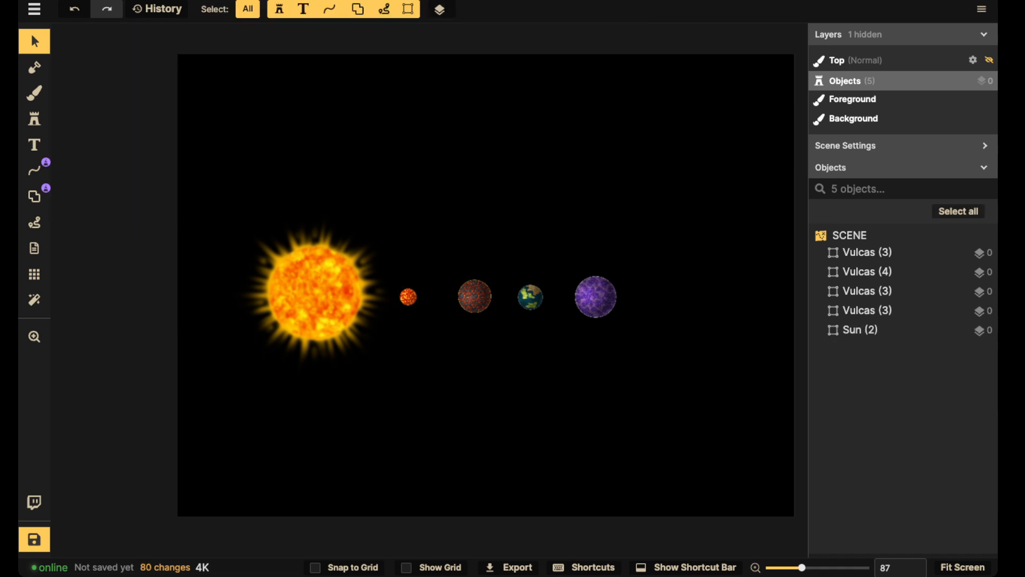
- Nudge the purple planet very slightly within the row of planets
click(596, 296)
drag(595, 296, 594, 297)
double_click(594, 297)
scroll(457, 243, down, 3)
key(Escape)
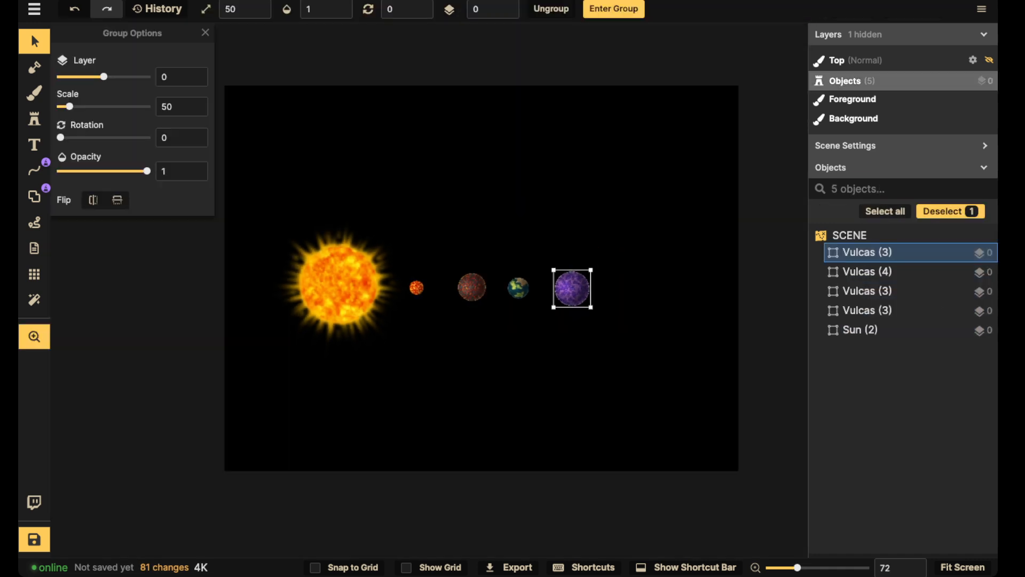
drag(457, 243, 435, 272)
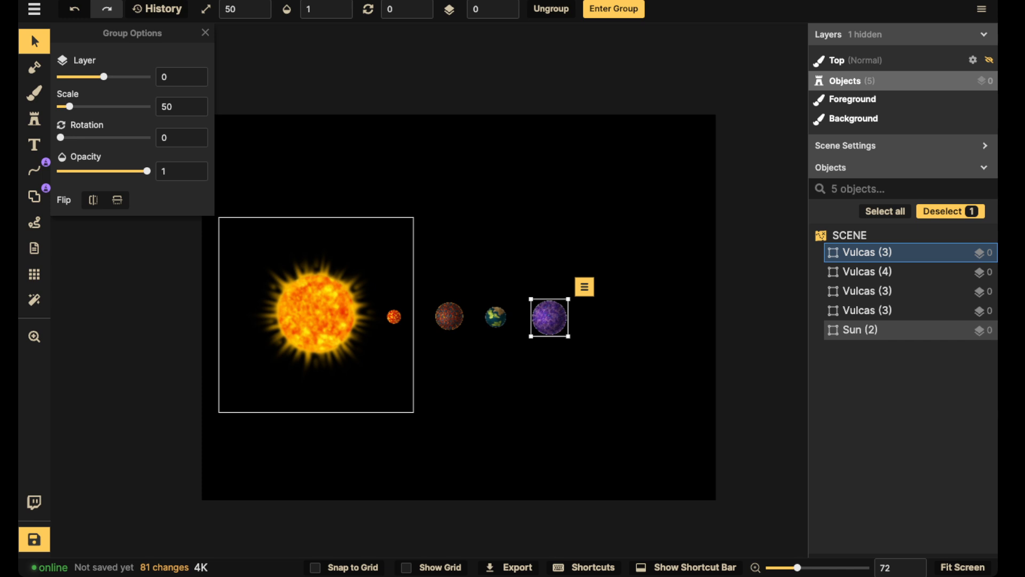
- Save the map under the name Cosmology Map
click(34, 540)
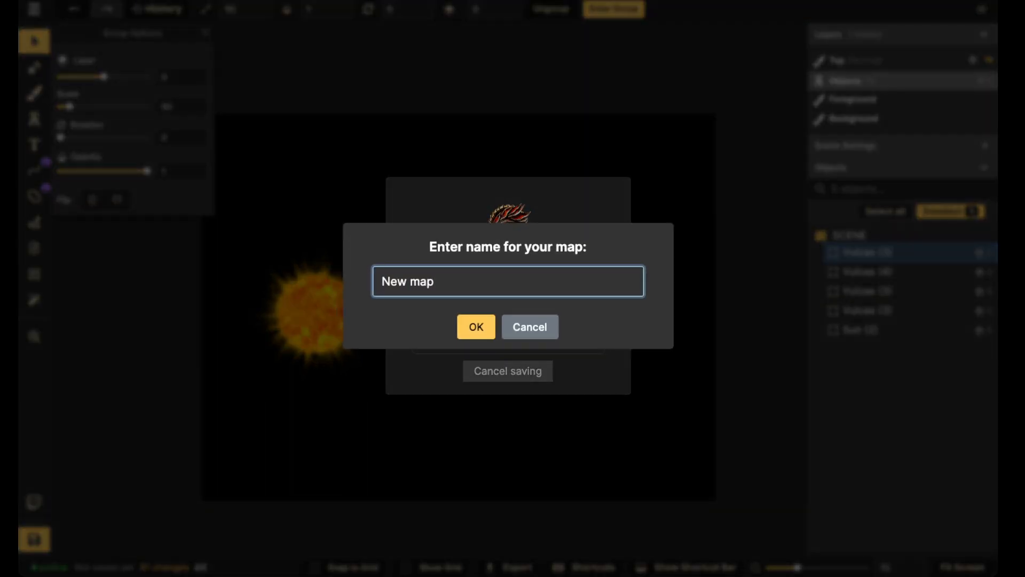
key(ctrl+a)
text(Cosmology Map)
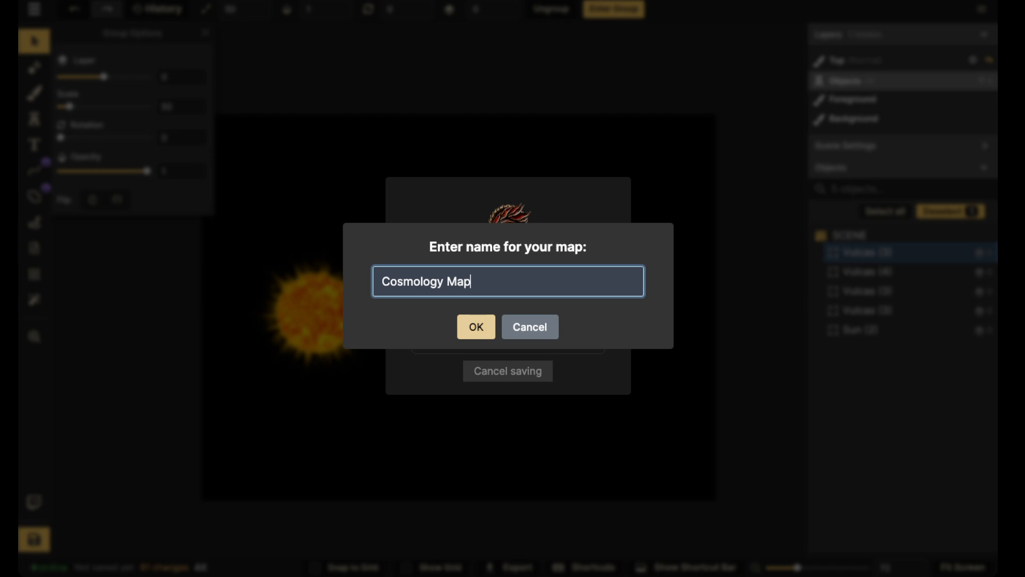
key(Return)
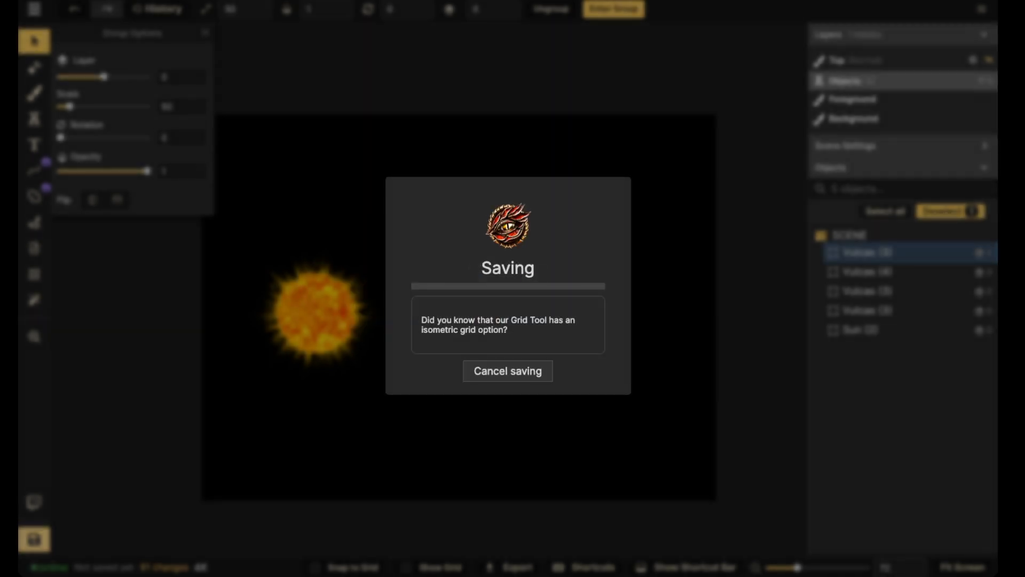
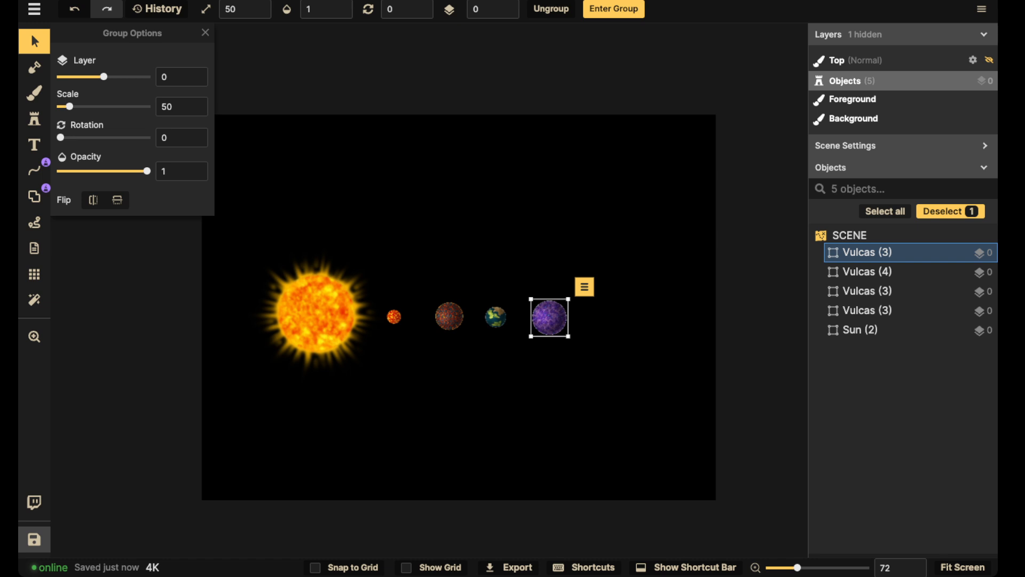
- Move the purple planet a little closer to the water planet
scroll(463, 293, up, 3)
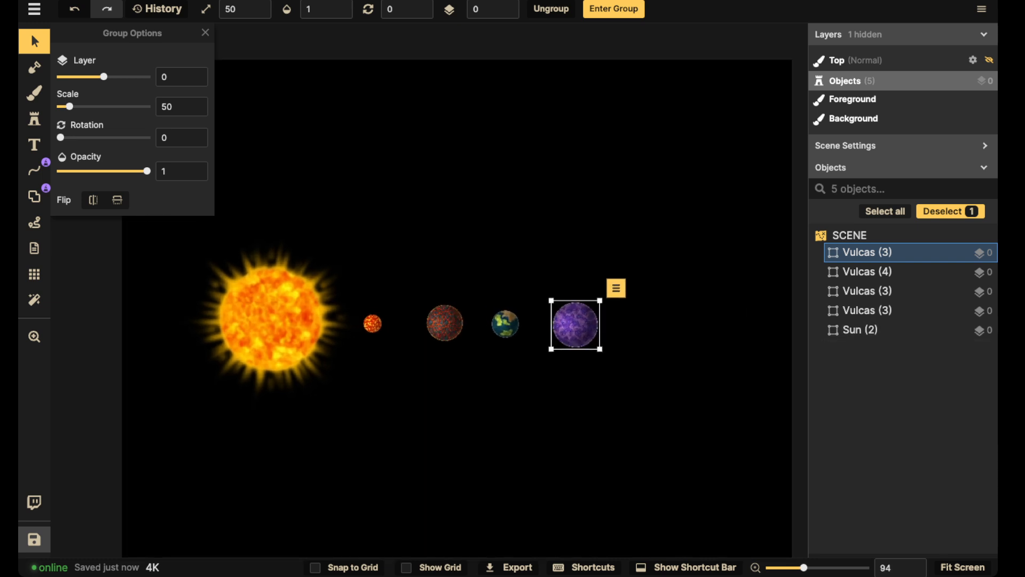
scroll(594, 339, up, 4)
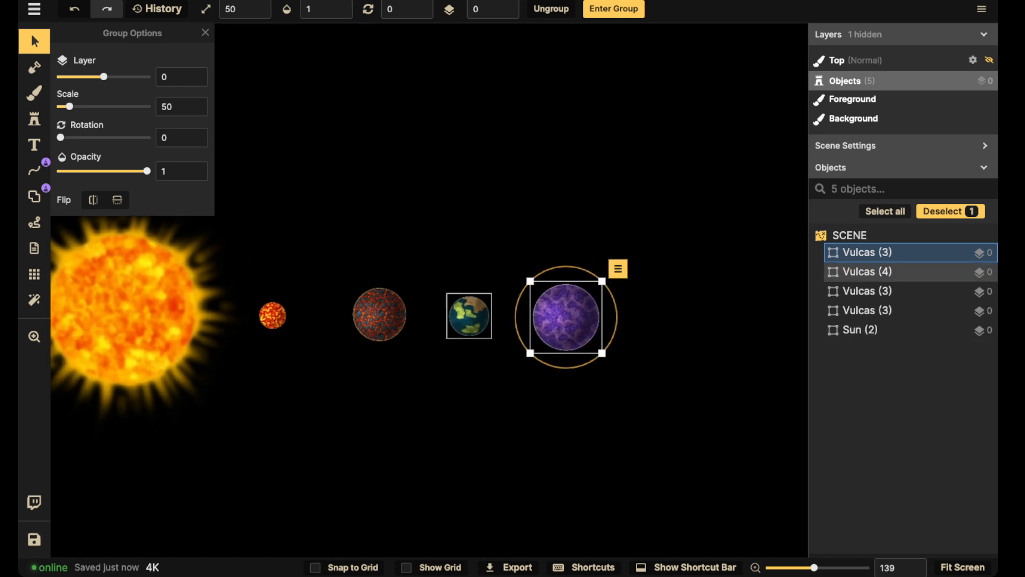
drag(566, 317, 562, 316)
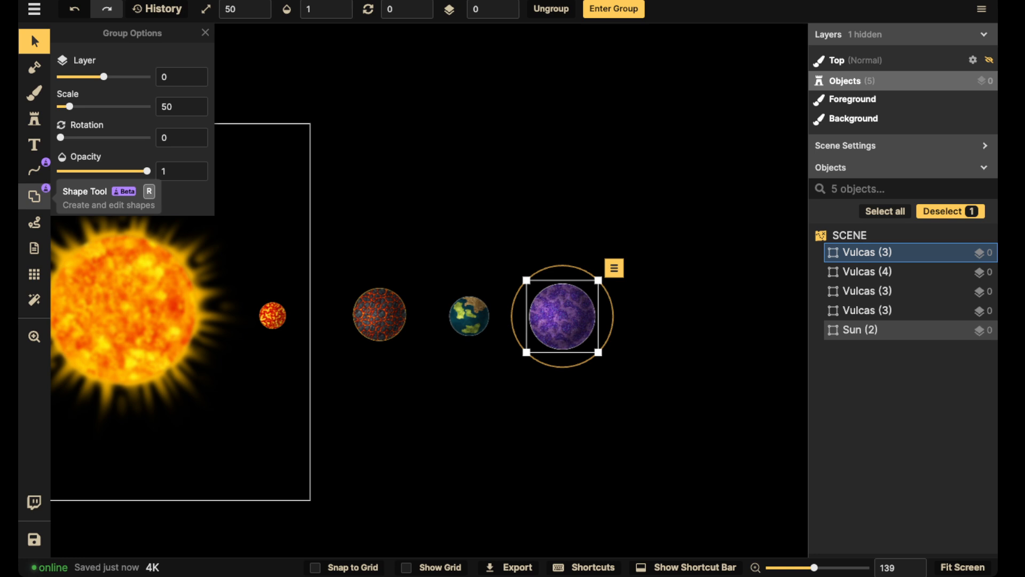
- Move the water planet up above the row, enlarge it to about four times its size and exit its group
drag(469, 316, 497, 231)
double_click(478, 146)
key(space)
key(Escape)
key(Escape)
click(499, 326)
scroll(500, 238, up, 6)
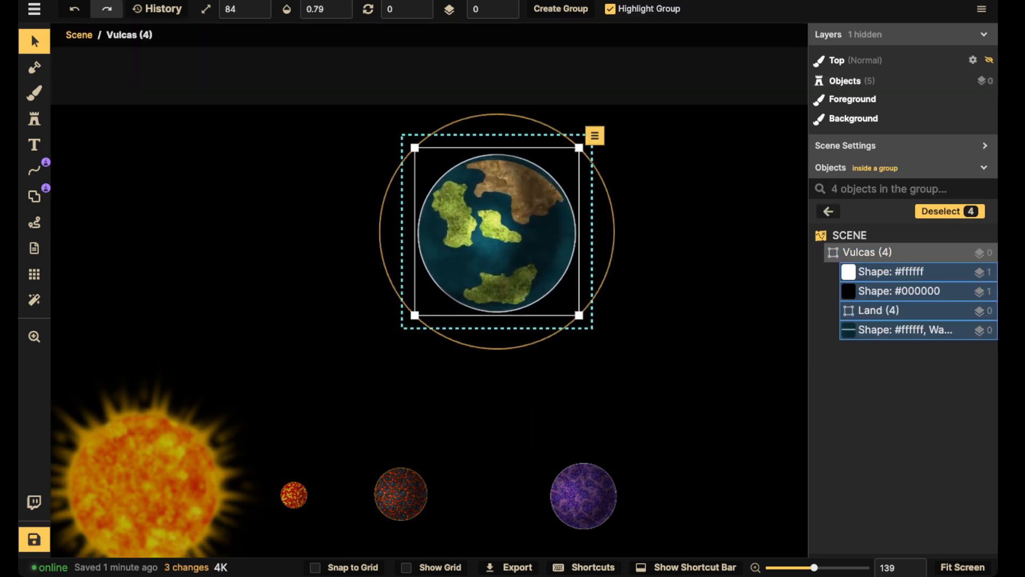
key(Escape)
key(Escape)
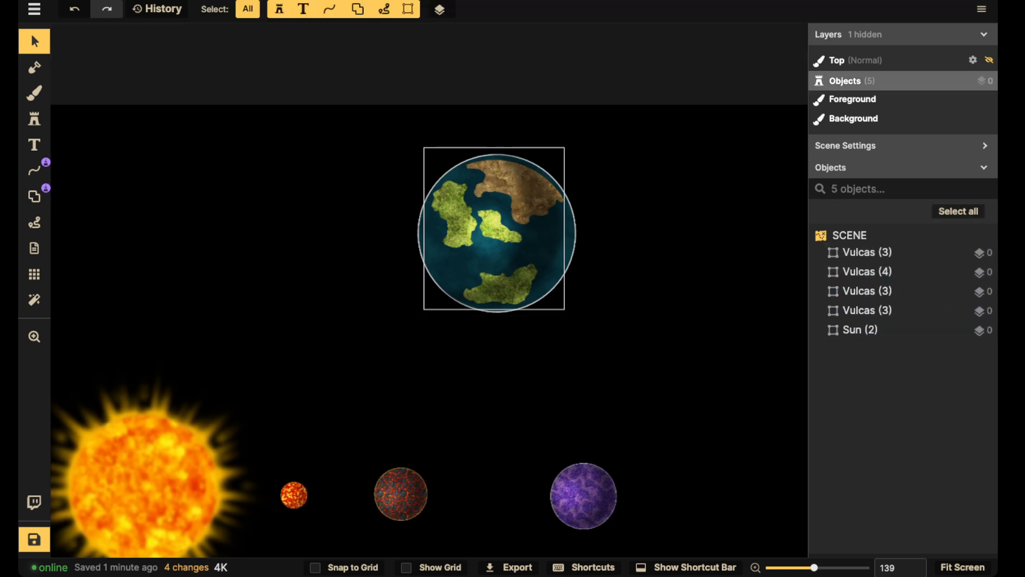
- Enlarge the water planet's group by about another third and shift it down slightly
click(497, 231)
drag(579, 315, 605, 343)
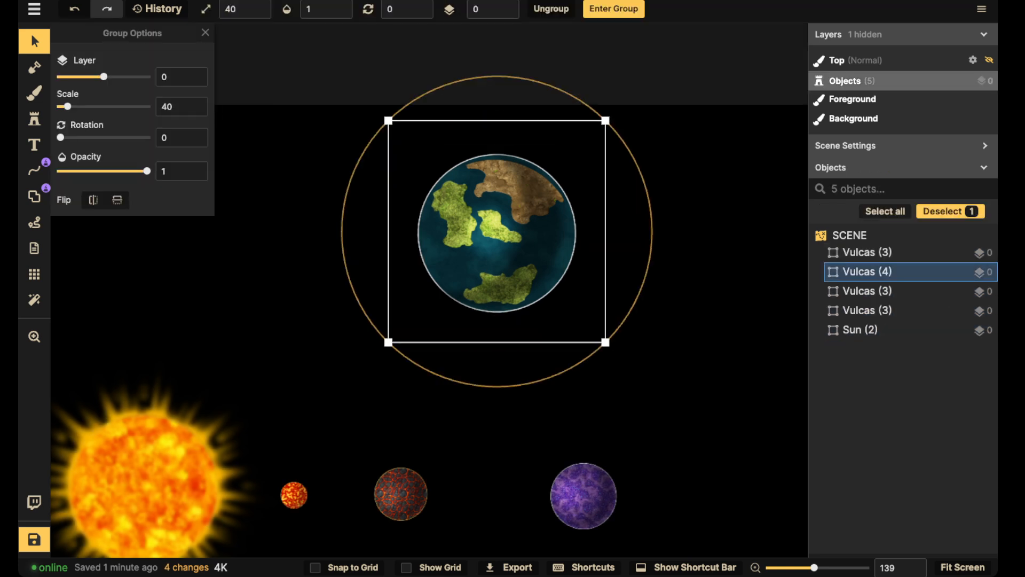
drag(497, 231, 498, 239)
key(Escape)
- Duplicate the purple planet and place the copy beside the enlarged water planet as its moon
click(583, 495)
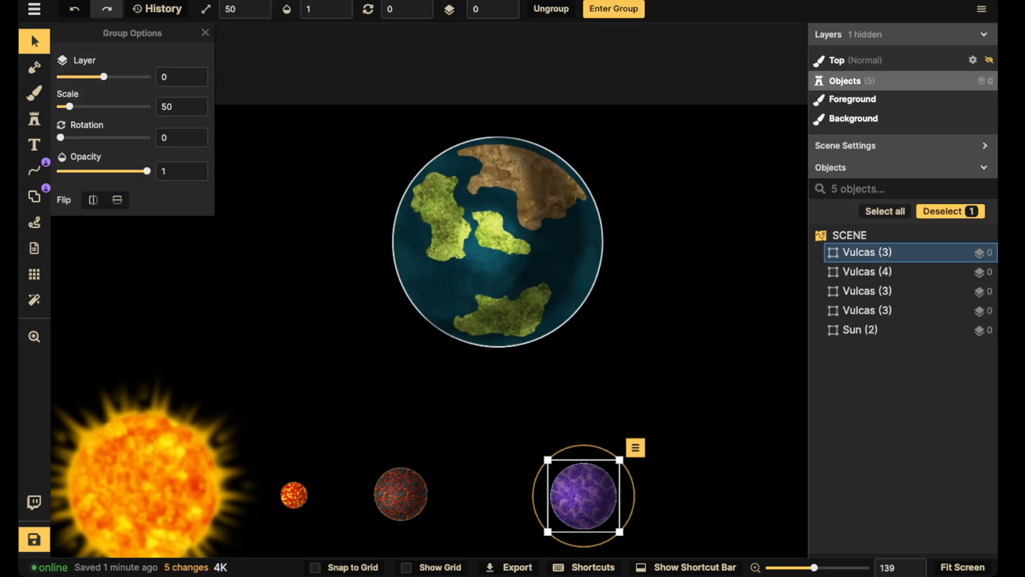
key(ctrl+c)
key(ctrl+v)
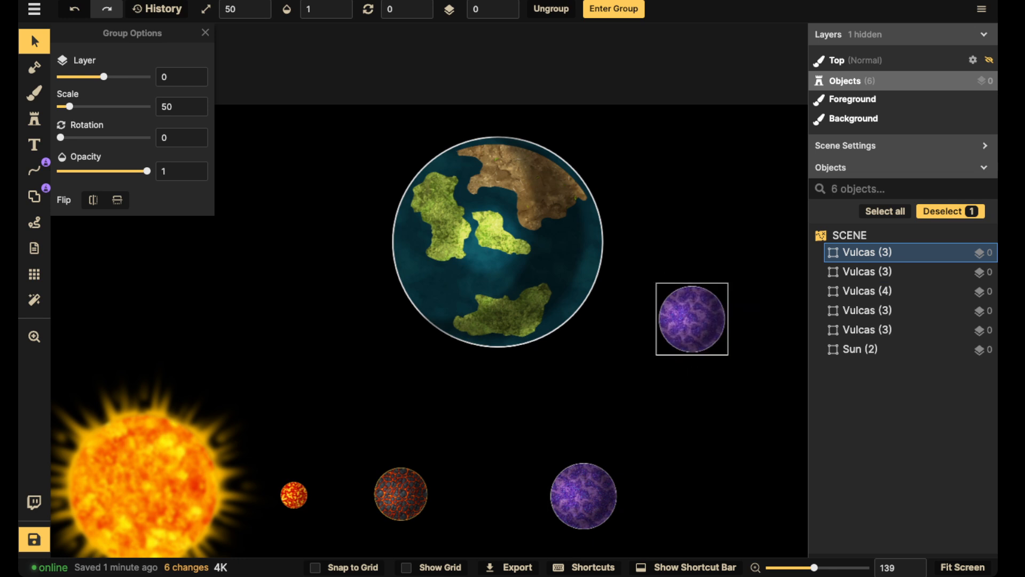
drag(691, 319, 692, 262)
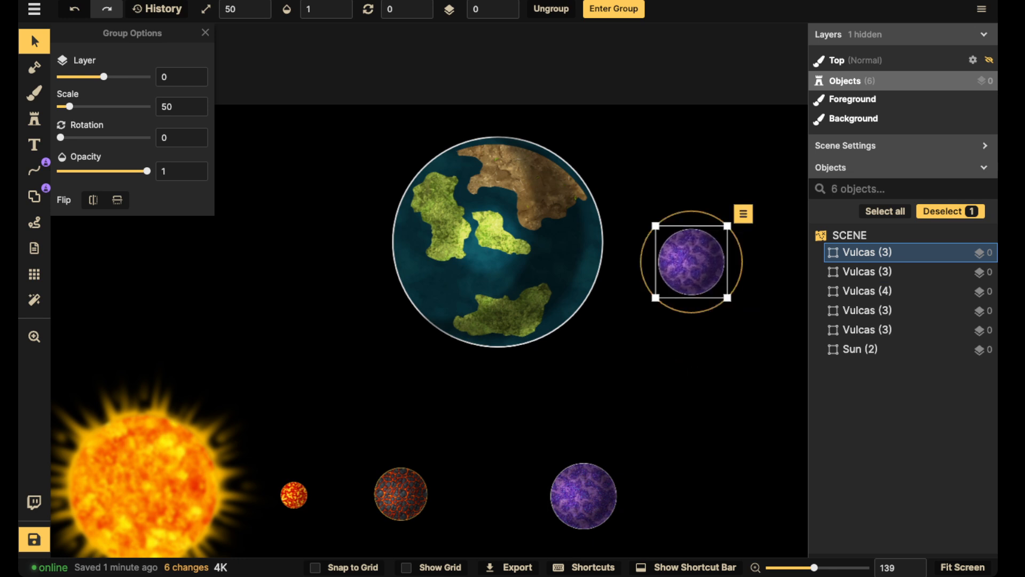
- Enter the copied planet's group and replace its fill texture with Grey Ground from the Dungeons pack
double_click(876, 252)
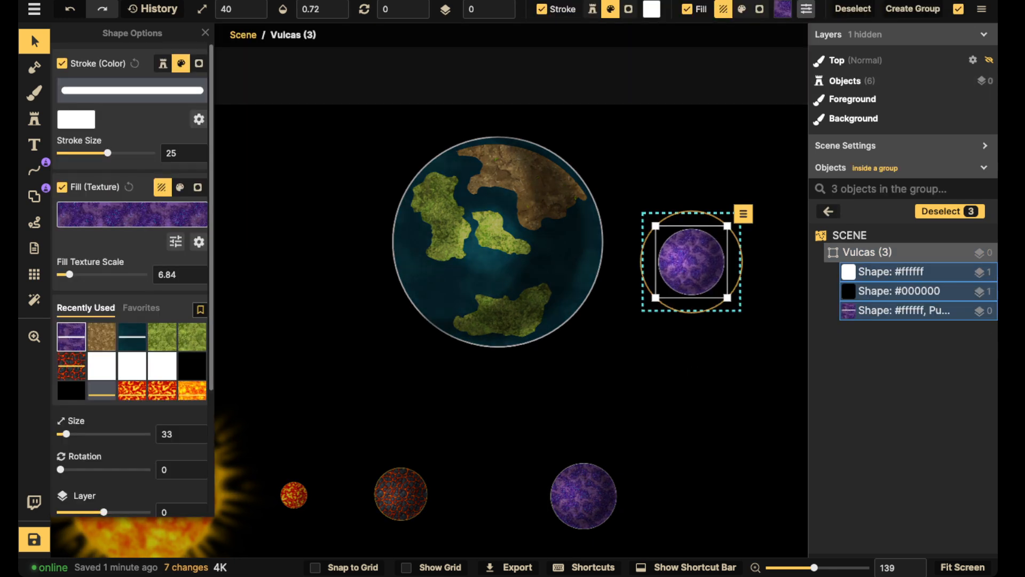
click(132, 214)
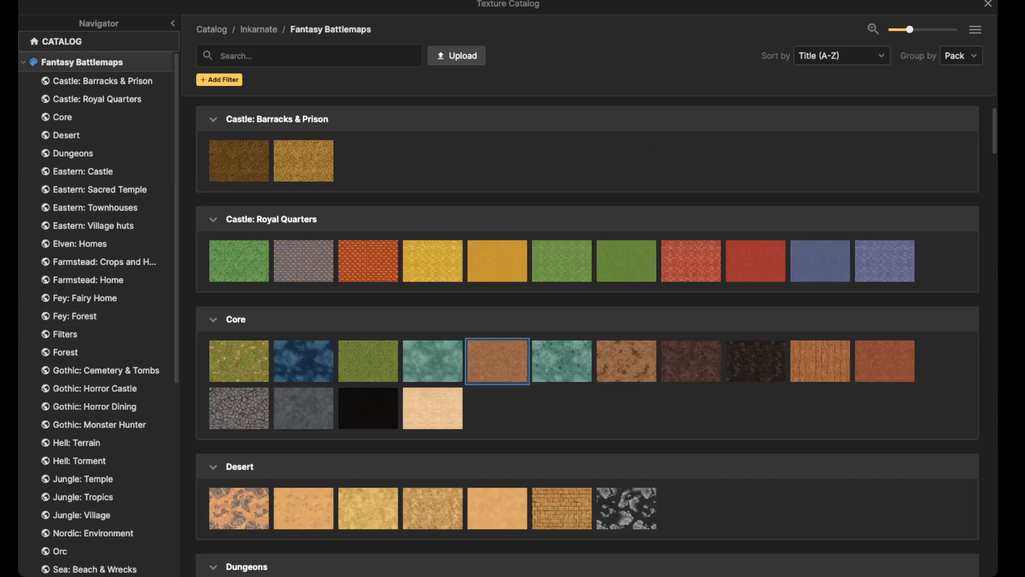
scroll(433, 459, down, 3)
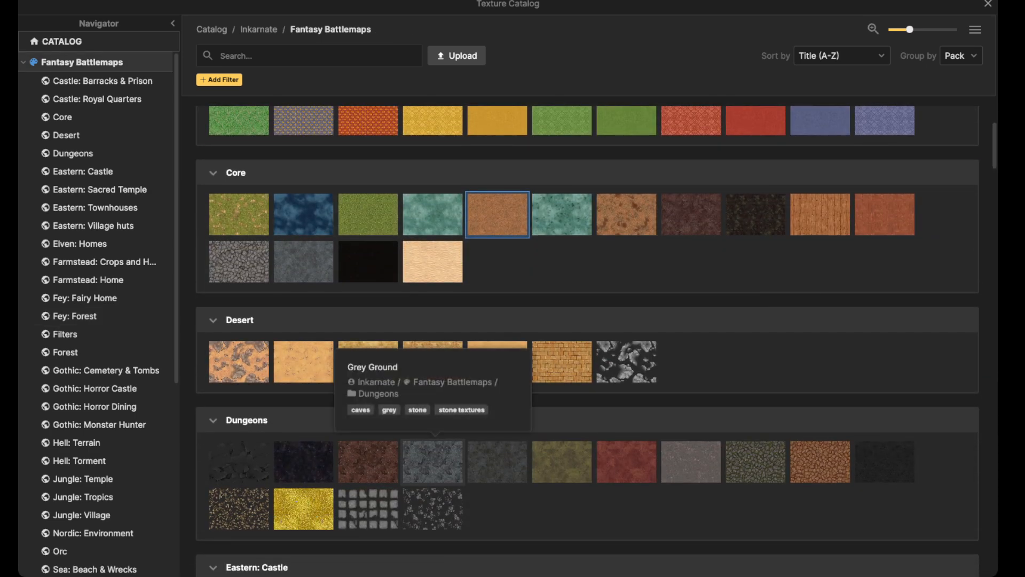
click(432, 461)
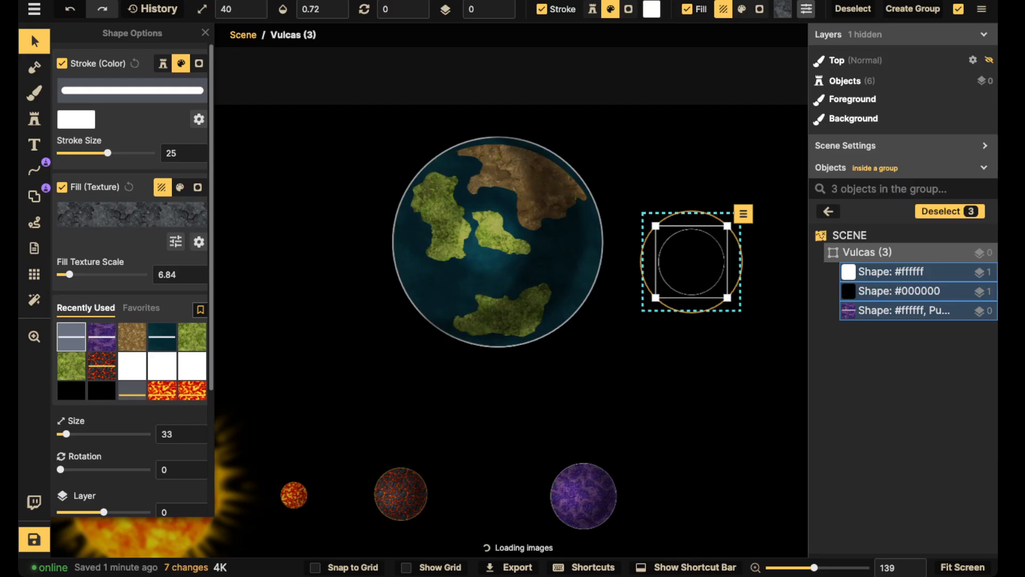
scroll(671, 255, up, 5)
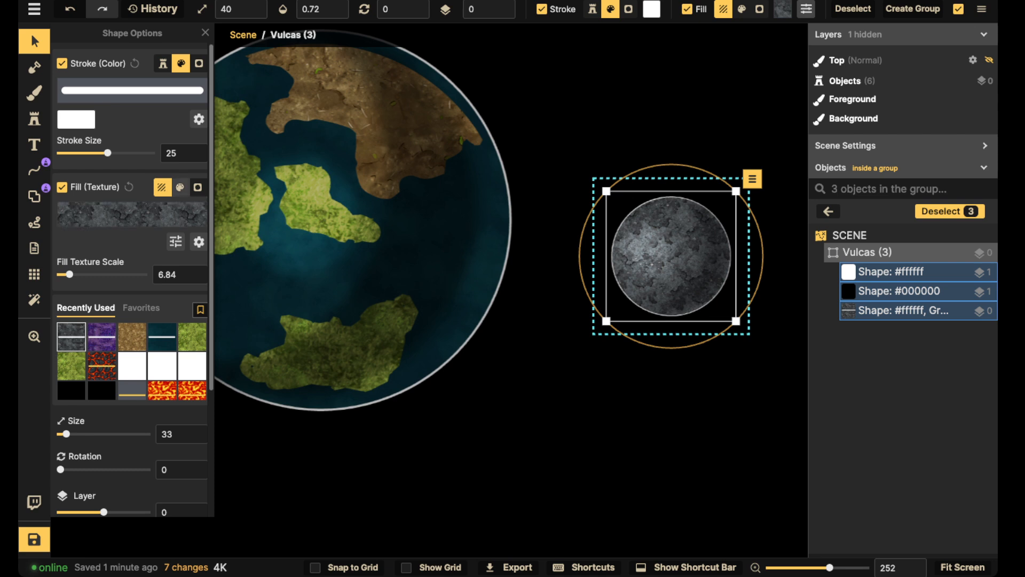
- Adjust the moon's grey fill to brightness 200 and contrast 140, and lower its saturation
click(176, 242)
drag(150, 237, 169, 237)
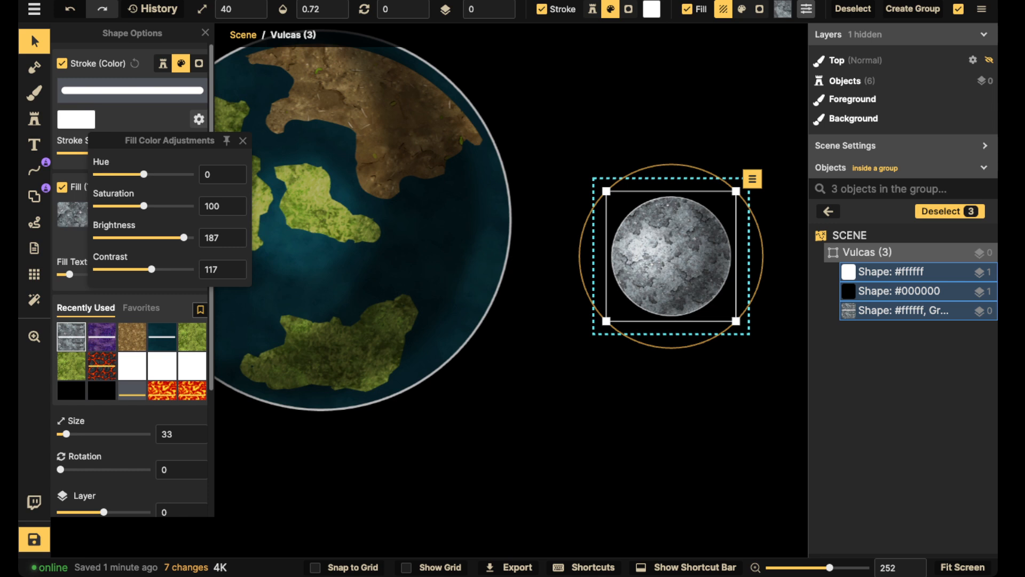
scroll(133, 347, down, 3)
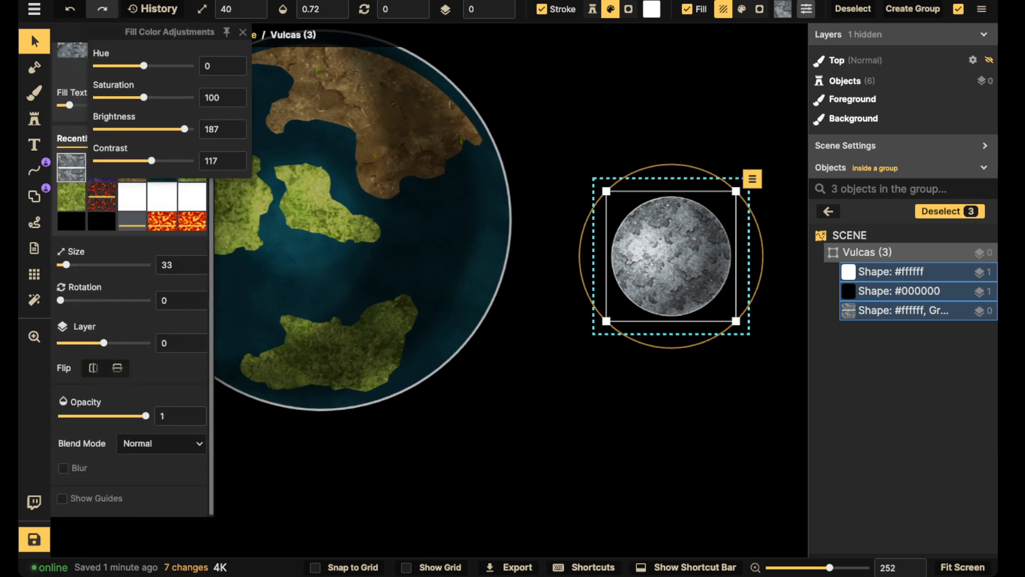
scroll(134, 267, up, 3)
click(243, 141)
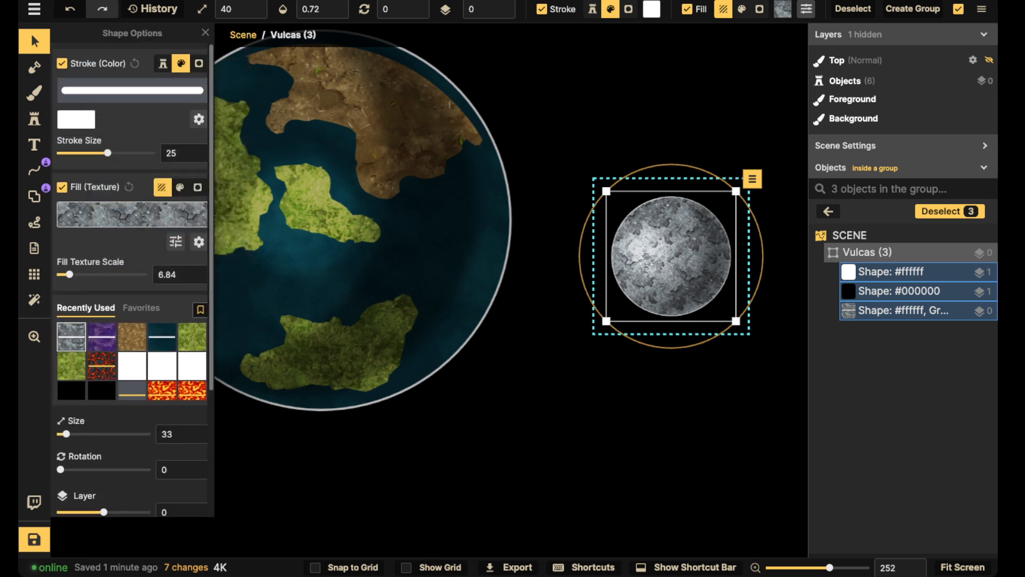
click(177, 241)
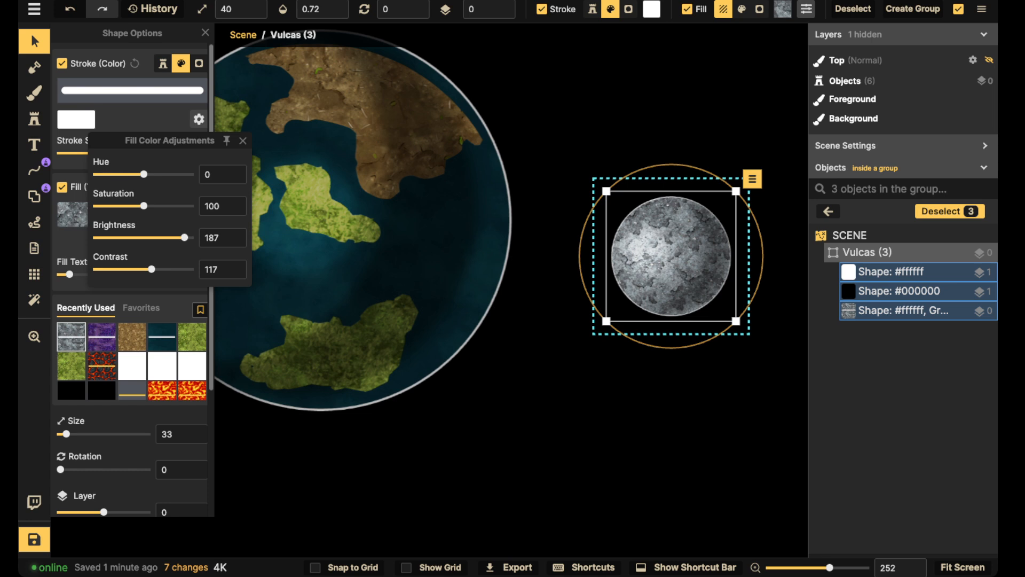
drag(151, 269, 158, 269)
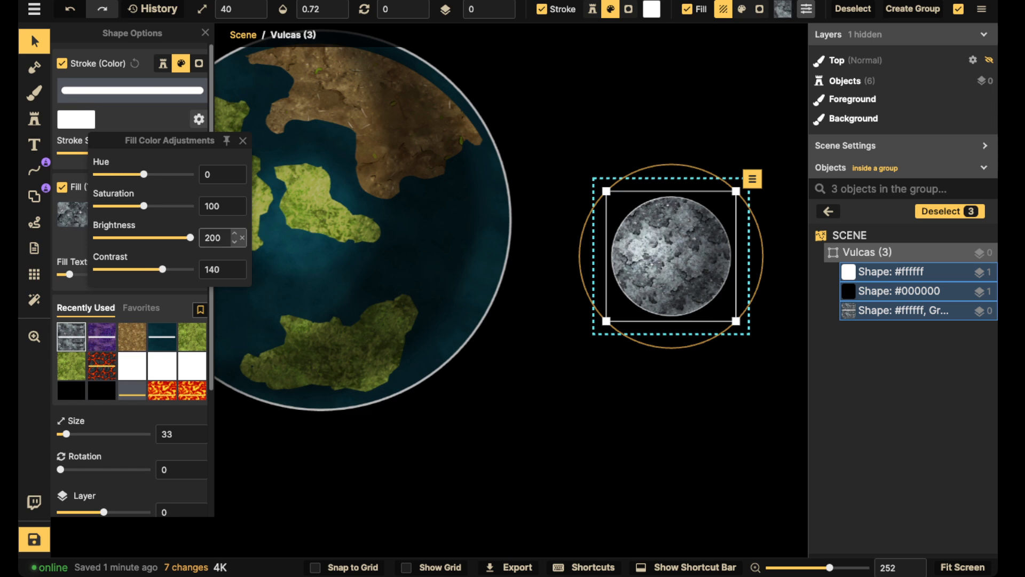
drag(225, 238, 199, 237)
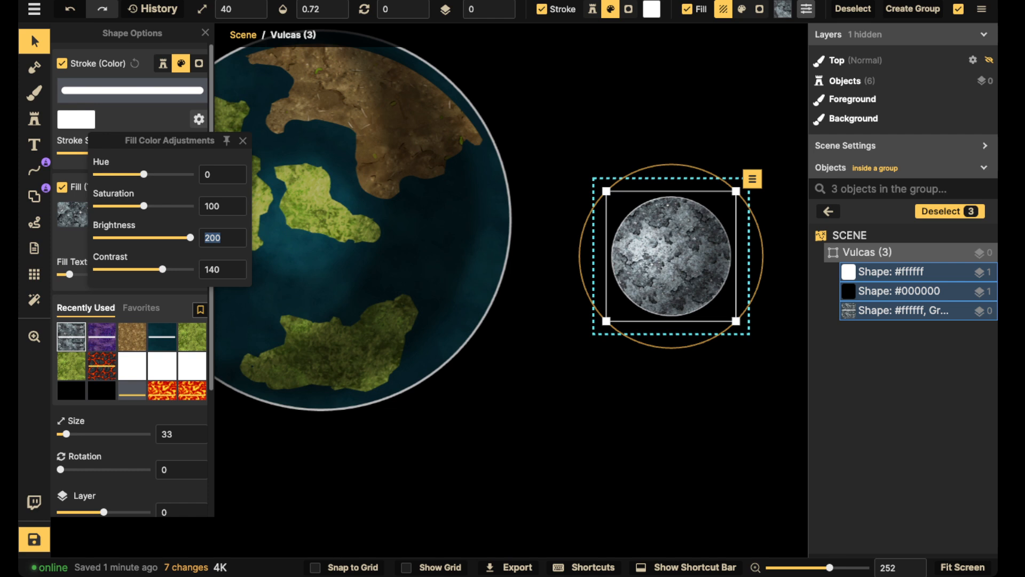
drag(143, 206, 141, 205)
click(34, 41)
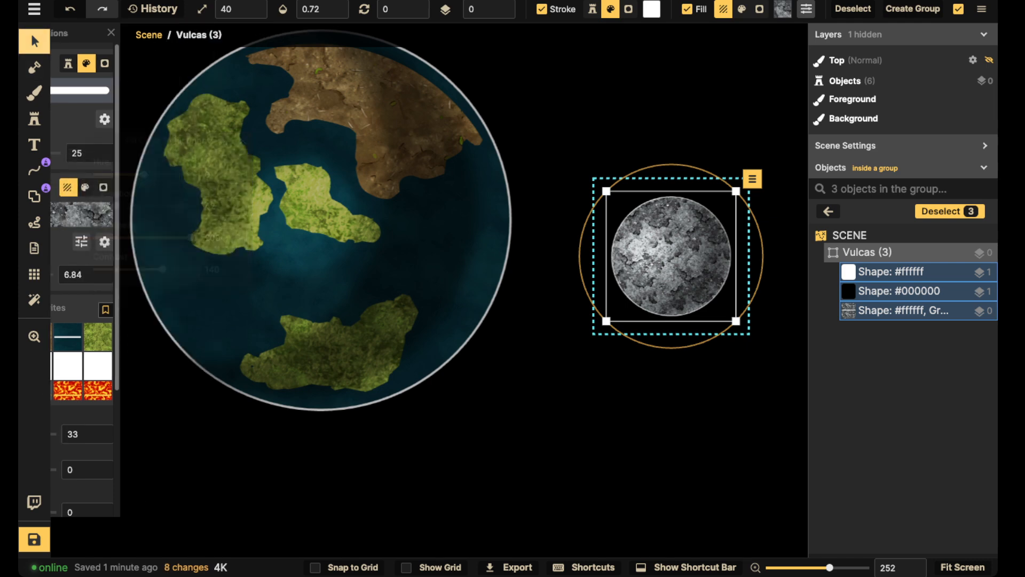
- Exit the moon's group and shrink the moon to about 60 percent of its size beside the water planet
click(34, 42)
scroll(688, 279, down, 5)
scroll(688, 279, down, 1)
drag(711, 299, 677, 262)
- Start the ellipse shape tool in Add mode with its fill turned off
click(34, 196)
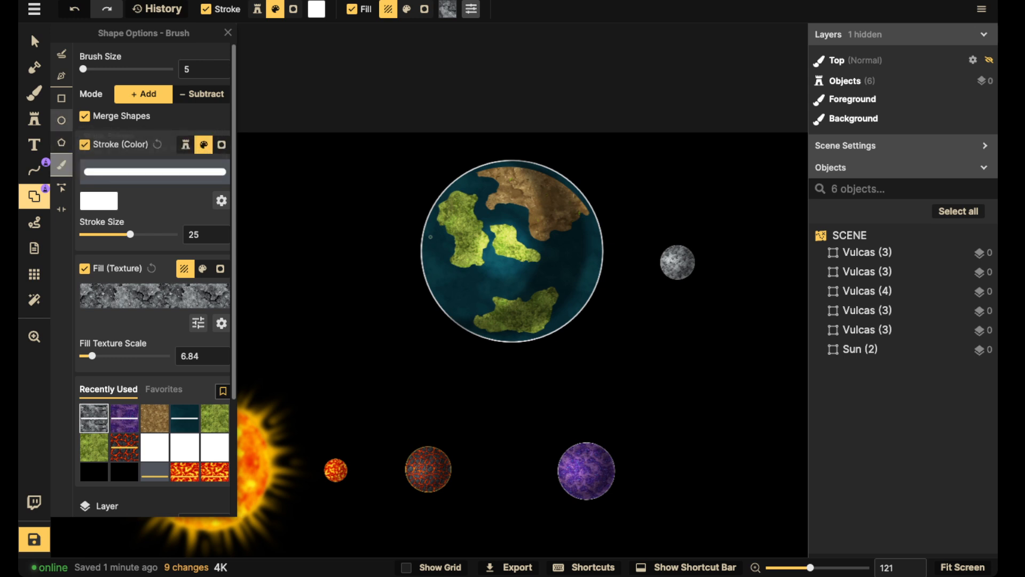
click(62, 120)
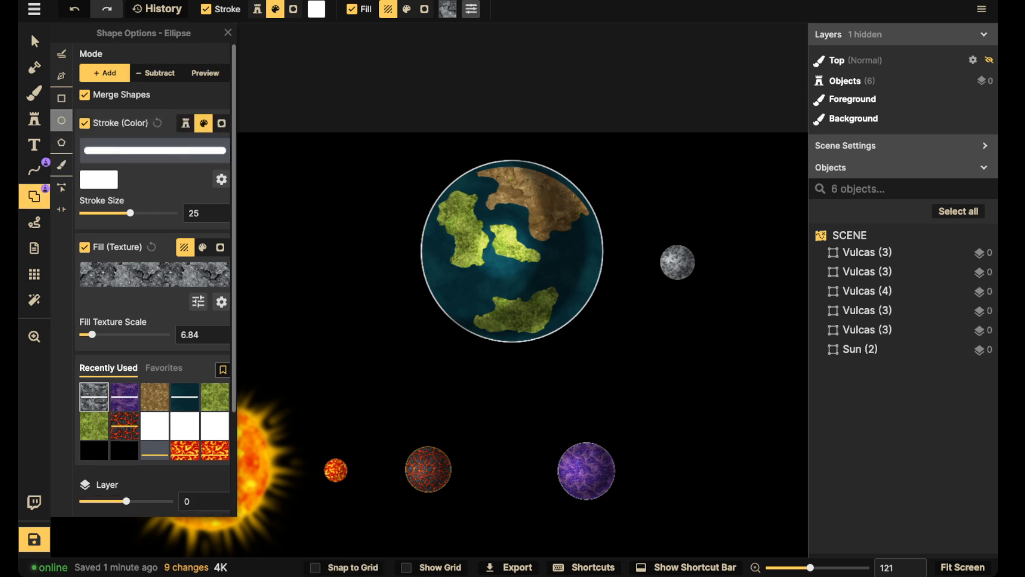
click(84, 246)
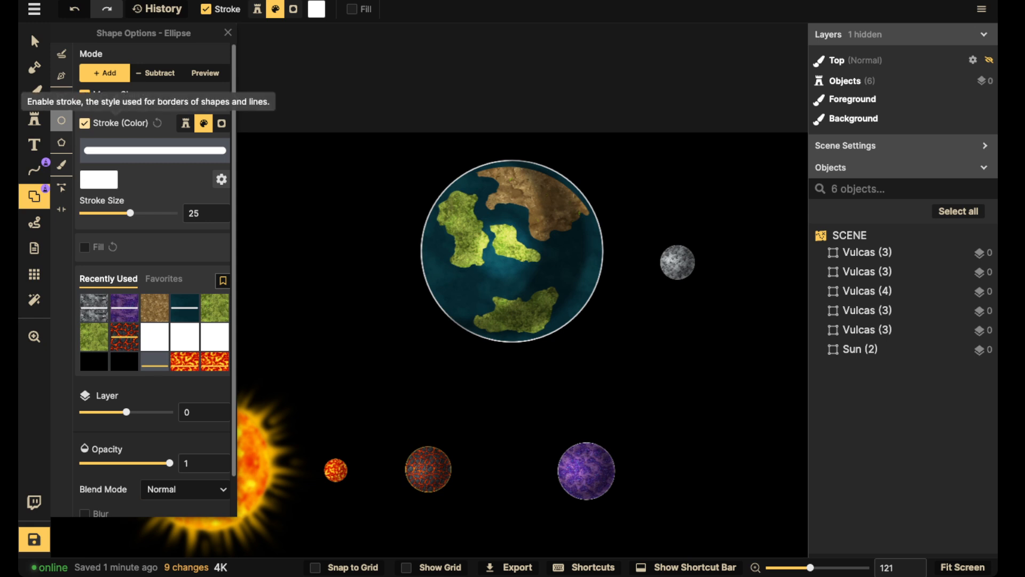
- Switch the ellipse's stroke to a stamp path, search all Inkarnate paths for "wave" and choose Pond Wave
click(185, 123)
click(155, 150)
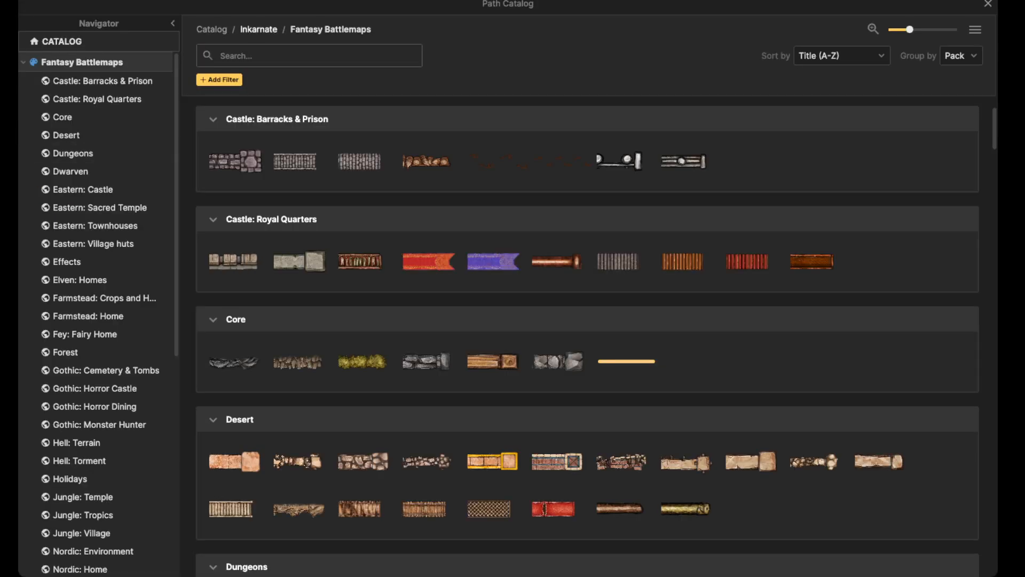
click(259, 30)
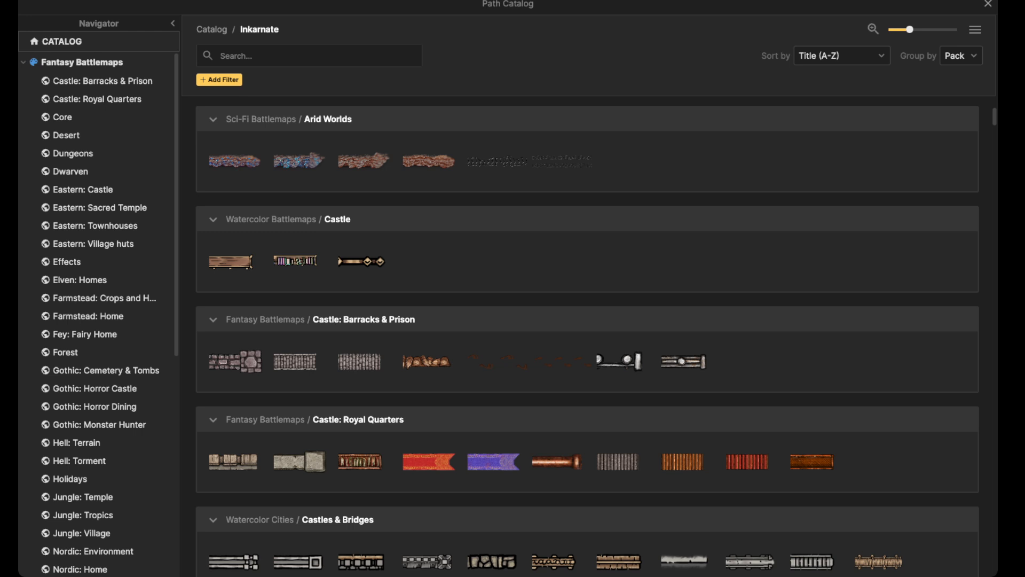
click(309, 56)
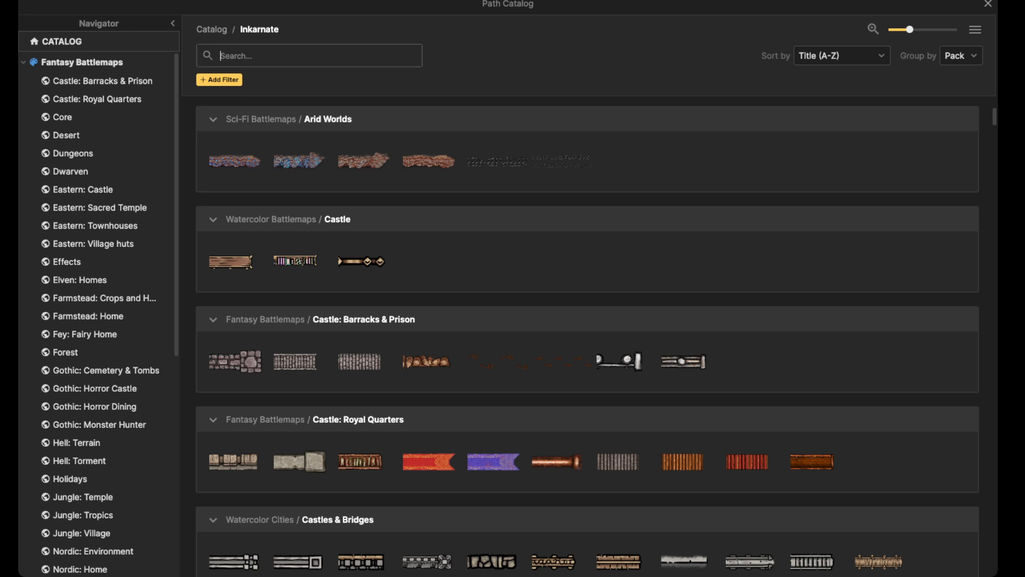
text(wave)
key(Return)
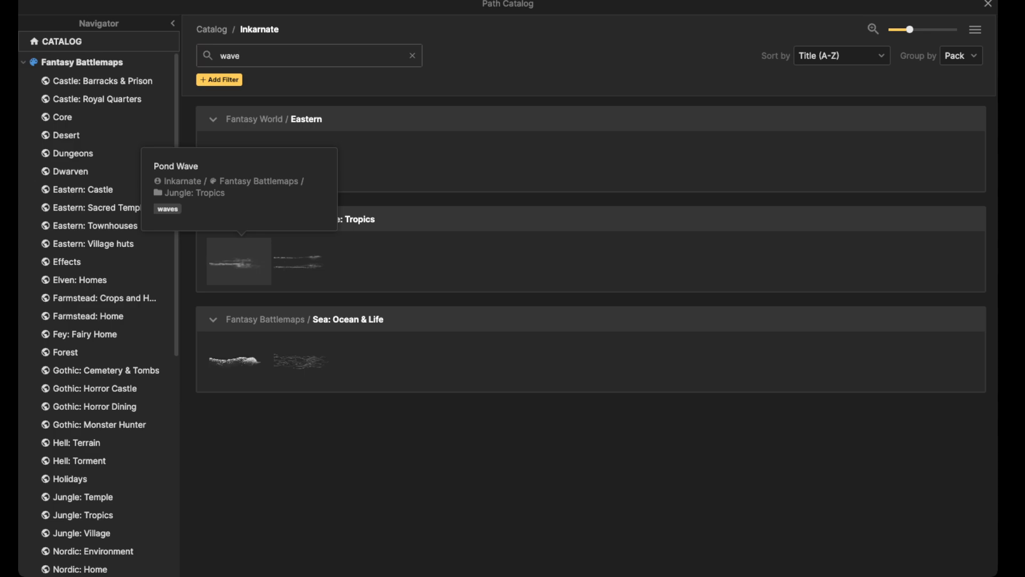
click(239, 261)
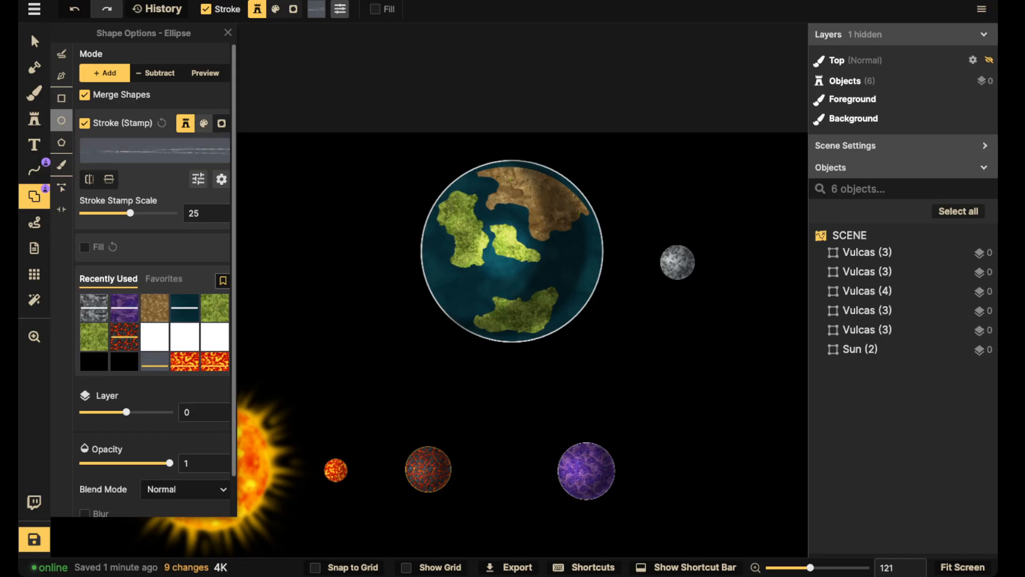
scroll(522, 299, left, 3)
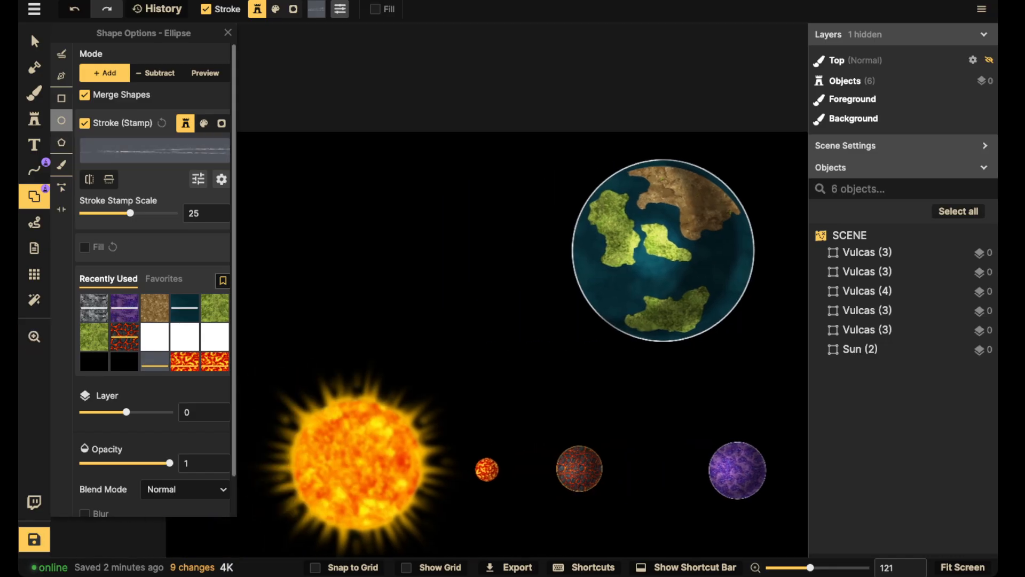
mouse_move(302, 221)
mouse_down()
mouse_move(384, 248)
mouse_move(495, 310)
mouse_move(533, 346)
mouse_move(510, 337)
mouse_up()
key(ctrl+z)
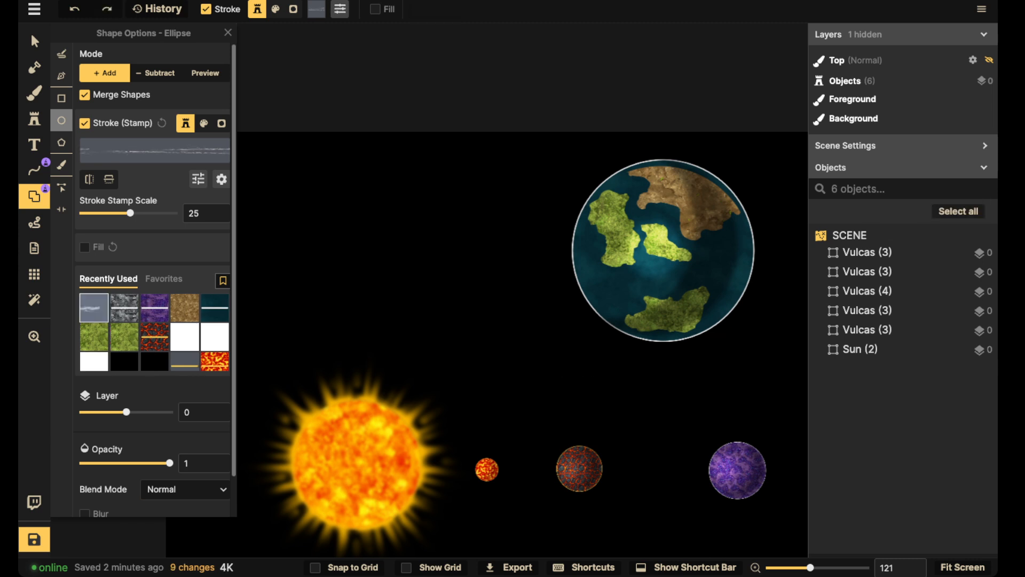
- With Merge Shapes off, draw a flat ellipse about 1515 x 413 around the water planet and set its stroke stamp scale to 231
scroll(346, 200, down, 2)
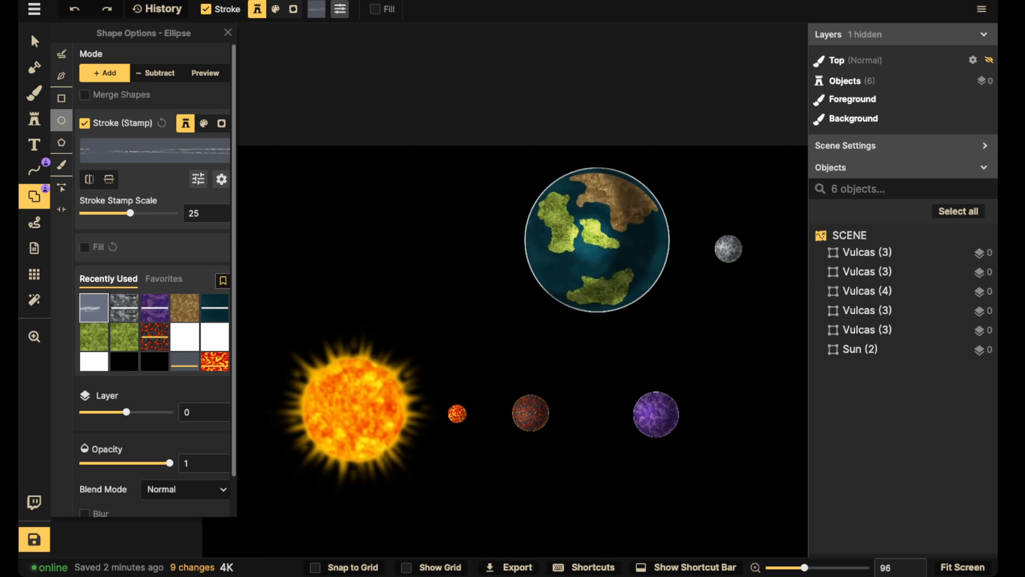
key(space)
drag(346, 200, 223, 196)
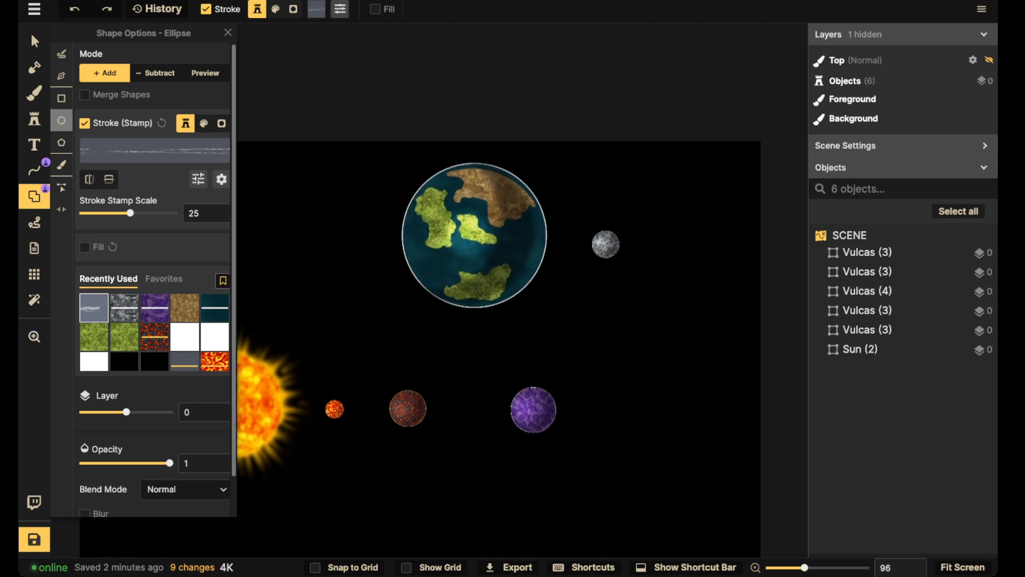
scroll(385, 224, up, 2)
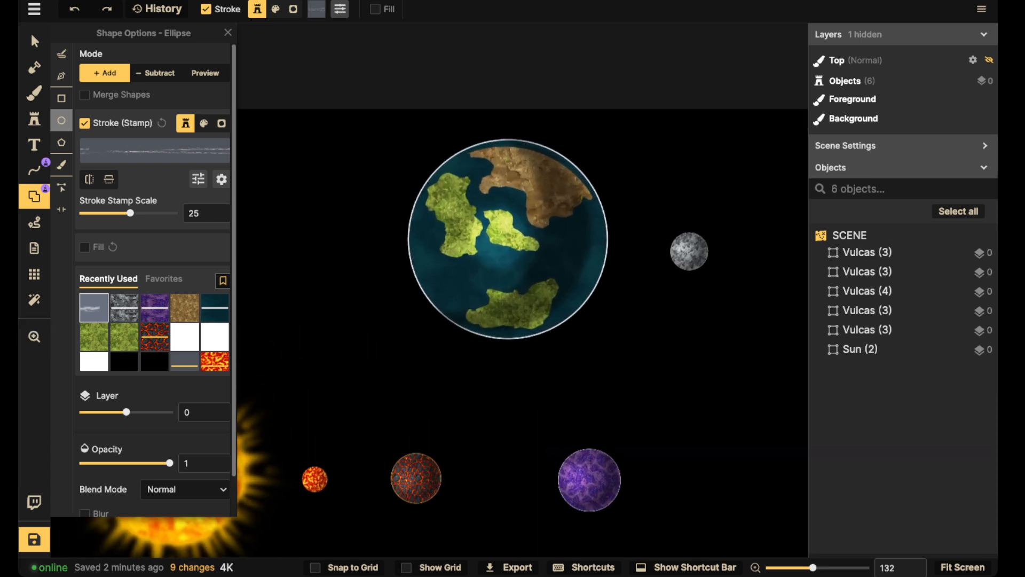
drag(341, 193, 686, 278)
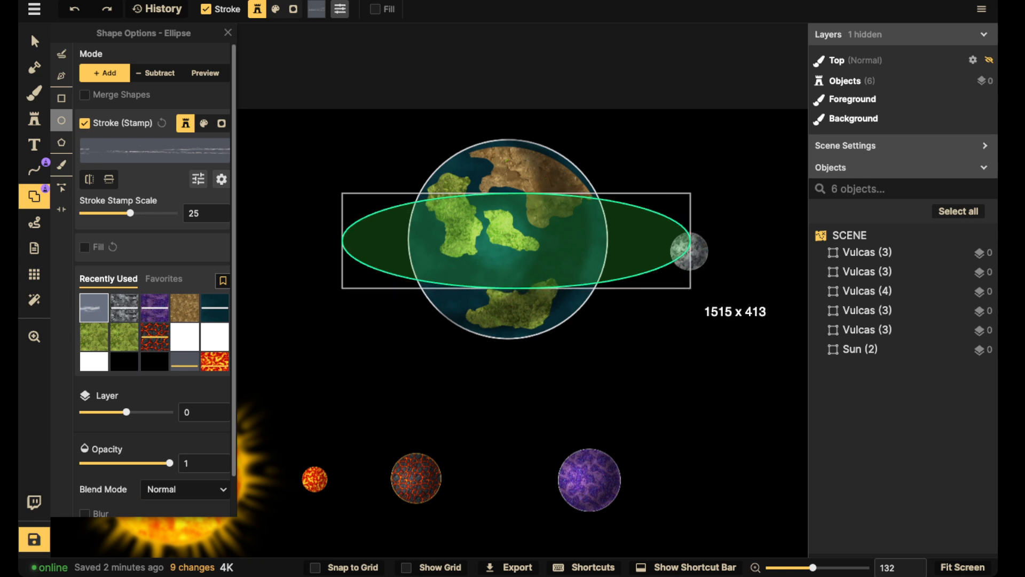
drag(690, 289, 692, 288)
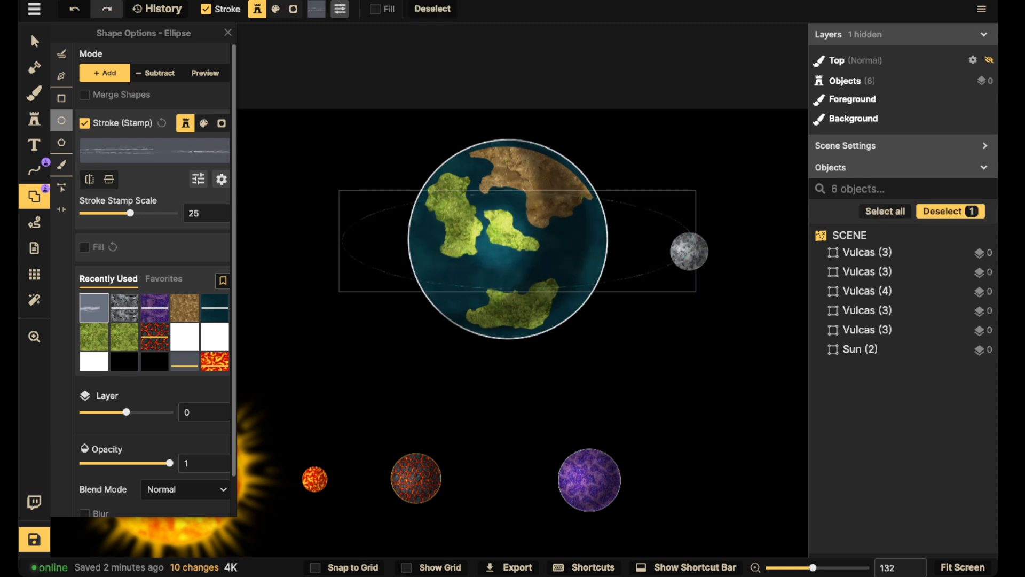
mouse_move(130, 213)
mouse_down()
mouse_move(174, 213)
mouse_move(142, 212)
mouse_move(161, 212)
mouse_up()
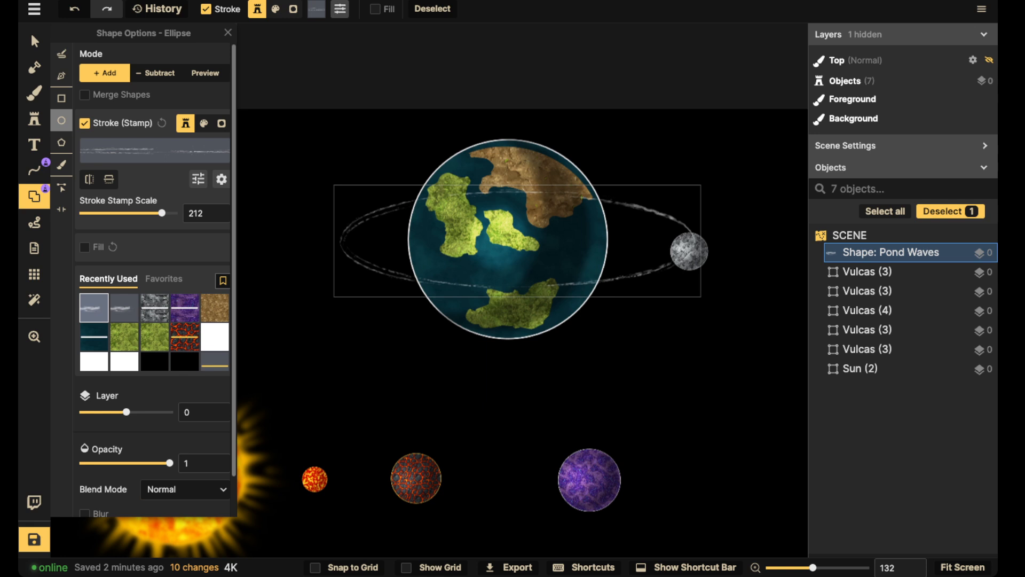
drag(162, 212, 163, 212)
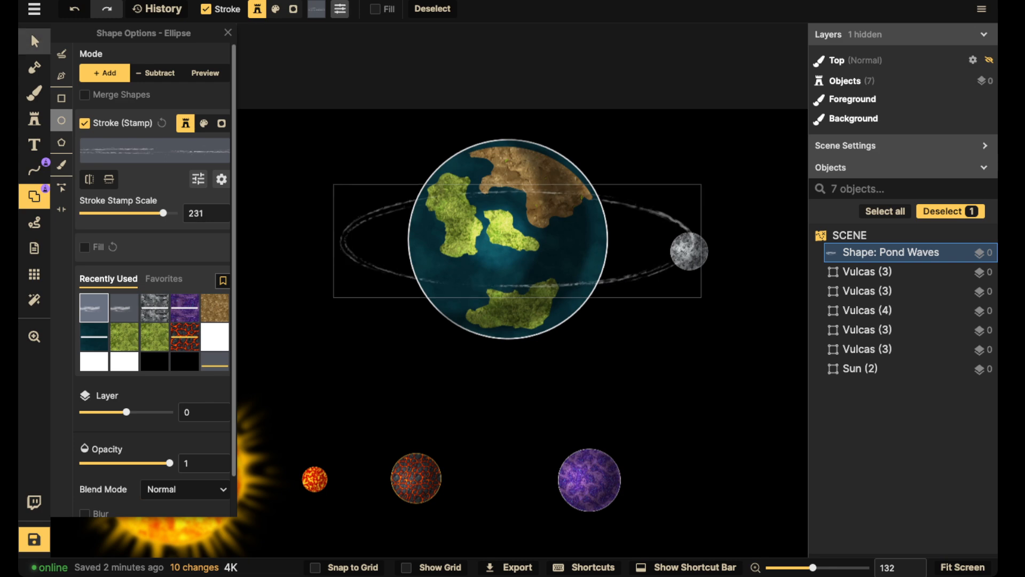
- Centre the Pond Waves ring on the water planet and tilt it to a rotation of 345
click(35, 41)
click(497, 235)
click(496, 235)
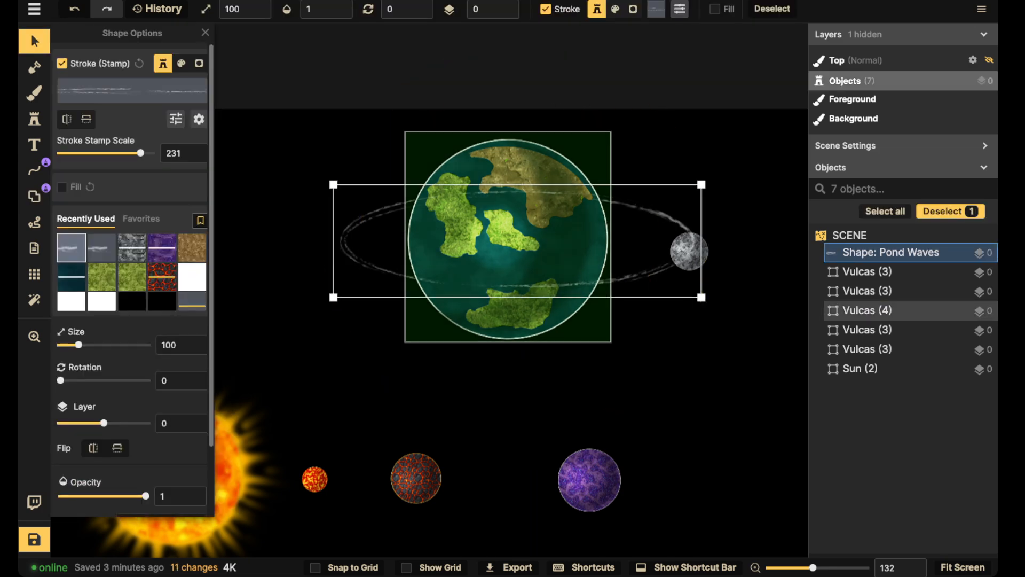
drag(517, 241, 518, 241)
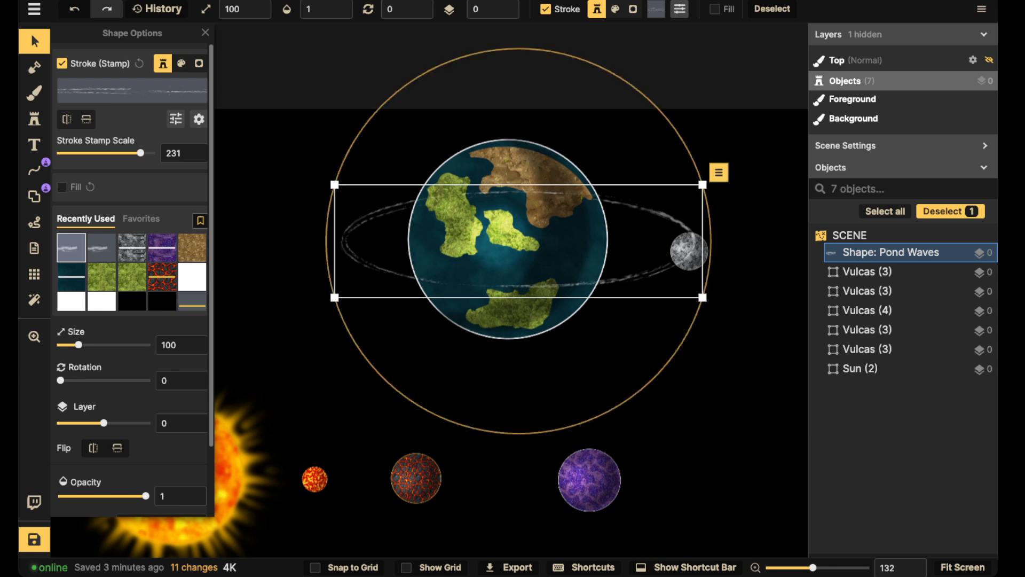
drag(709, 215, 693, 167)
drag(514, 243, 518, 243)
- Raise the grey moon to layer 3, reduce its scale to 20 and place it on the ring's outer end
drag(689, 251, 654, 240)
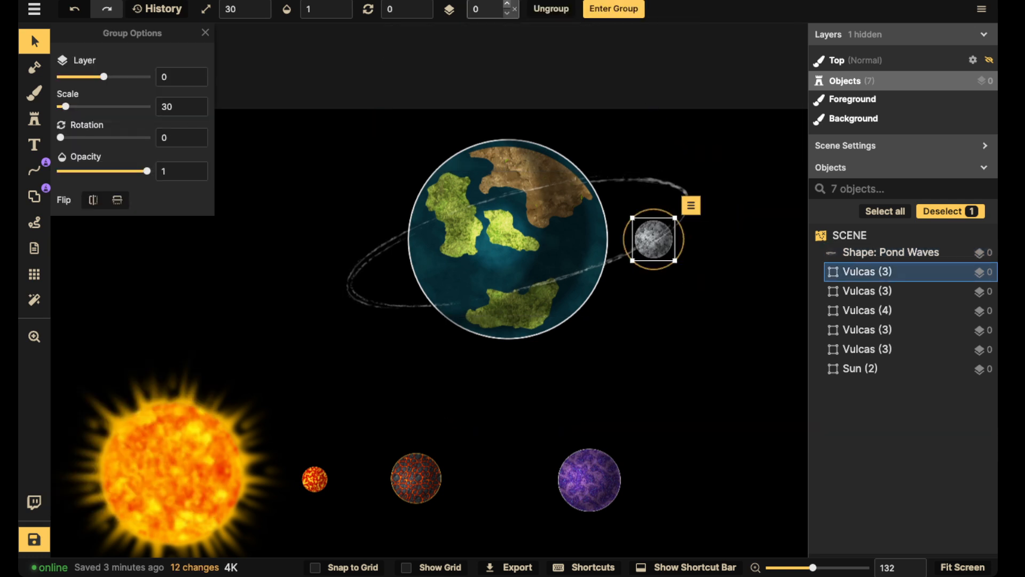
click(507, 4)
click(507, 4)
scroll(651, 245, up, 3)
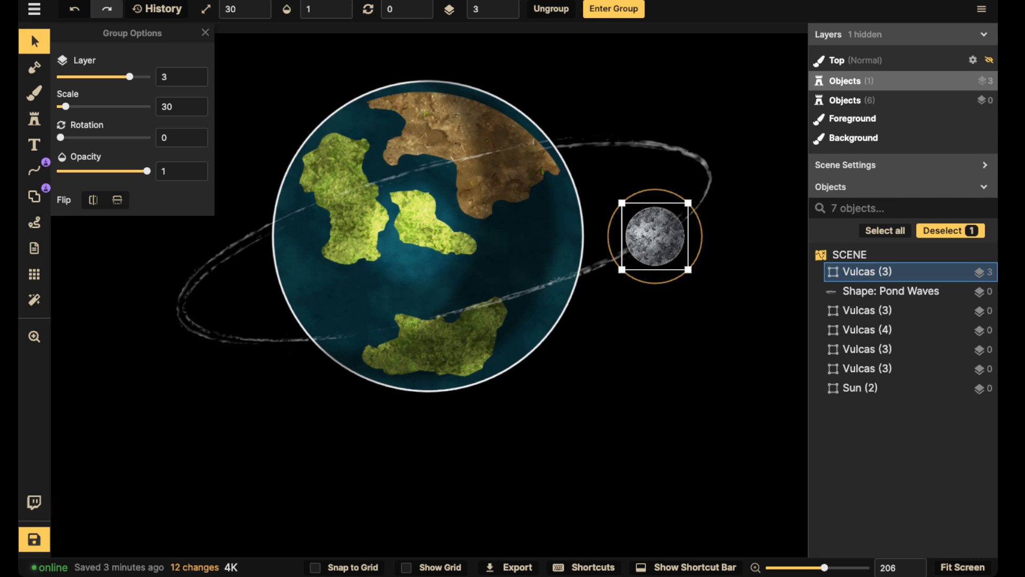
scroll(655, 236, down, 1)
drag(655, 236, 687, 216)
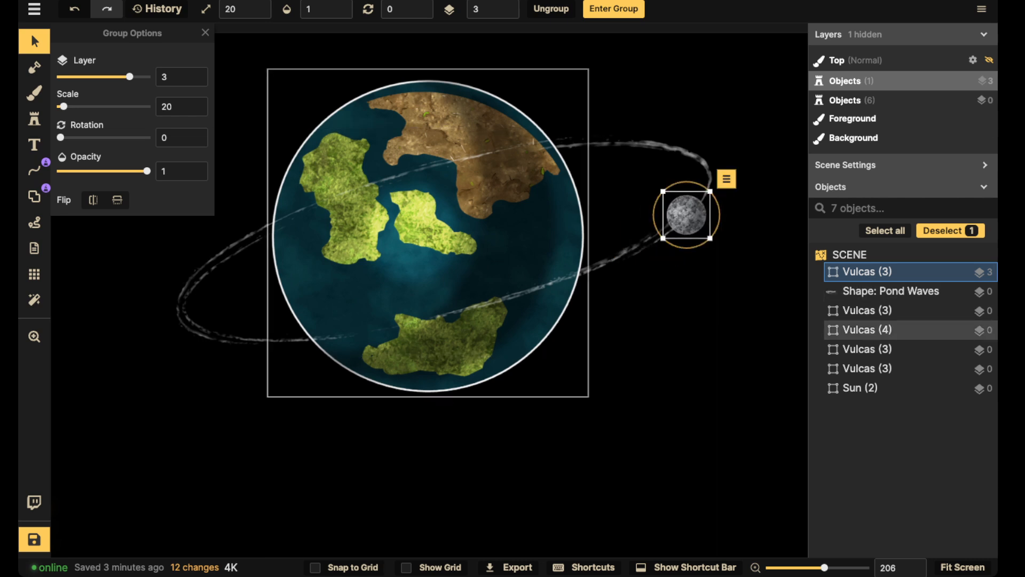
- Add a portal to the ring's upper arc and widen it to hide the stretch passing behind the water planet
click(890, 291)
click(34, 196)
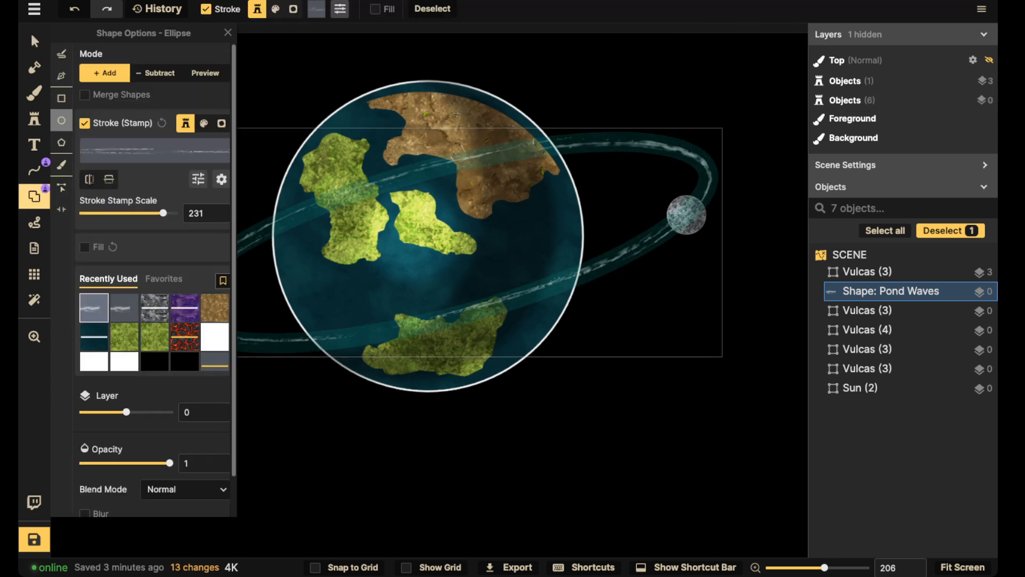
click(62, 208)
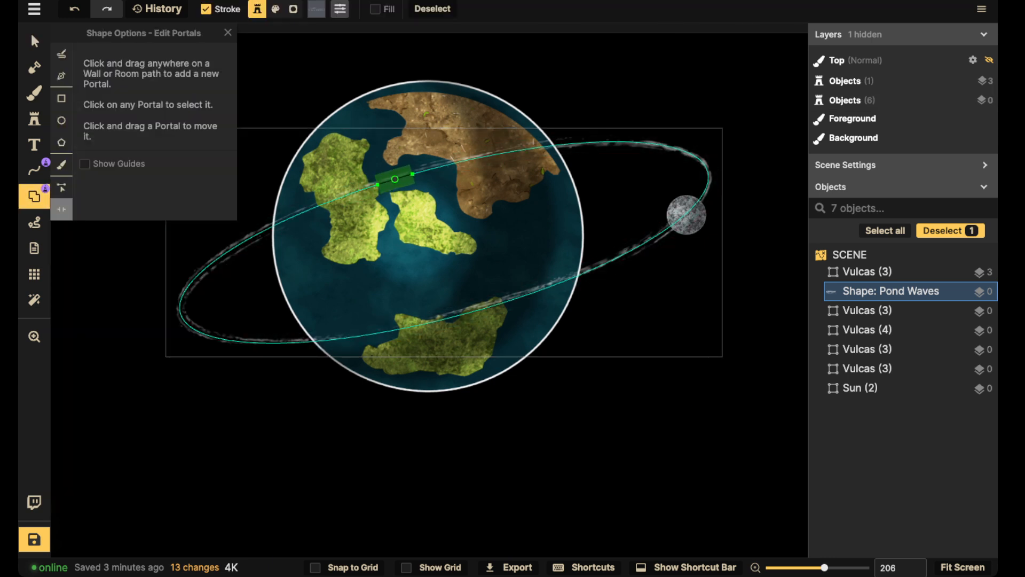
click(405, 176)
drag(424, 171, 525, 149)
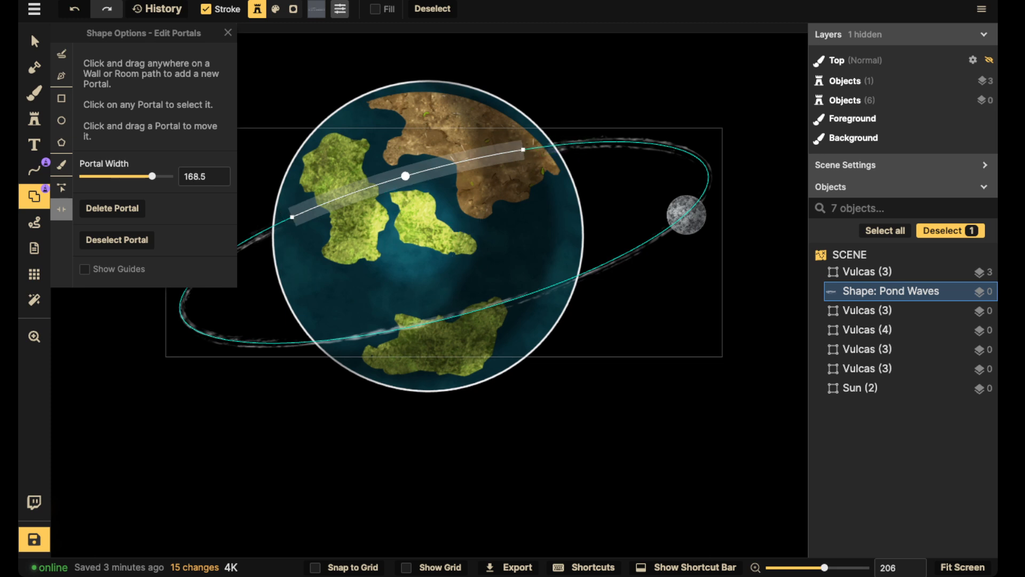
drag(409, 175, 413, 174)
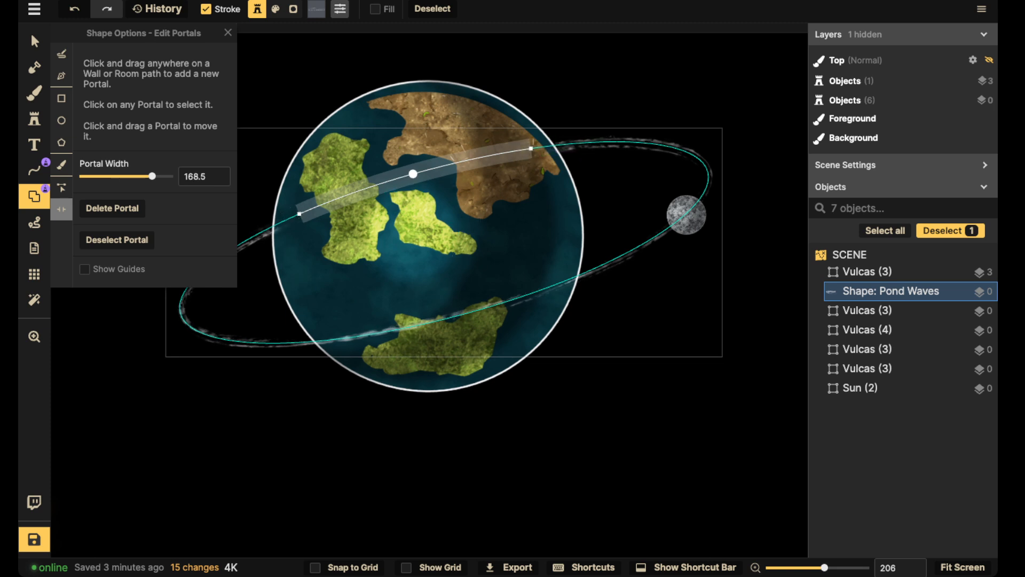
drag(532, 148, 537, 146)
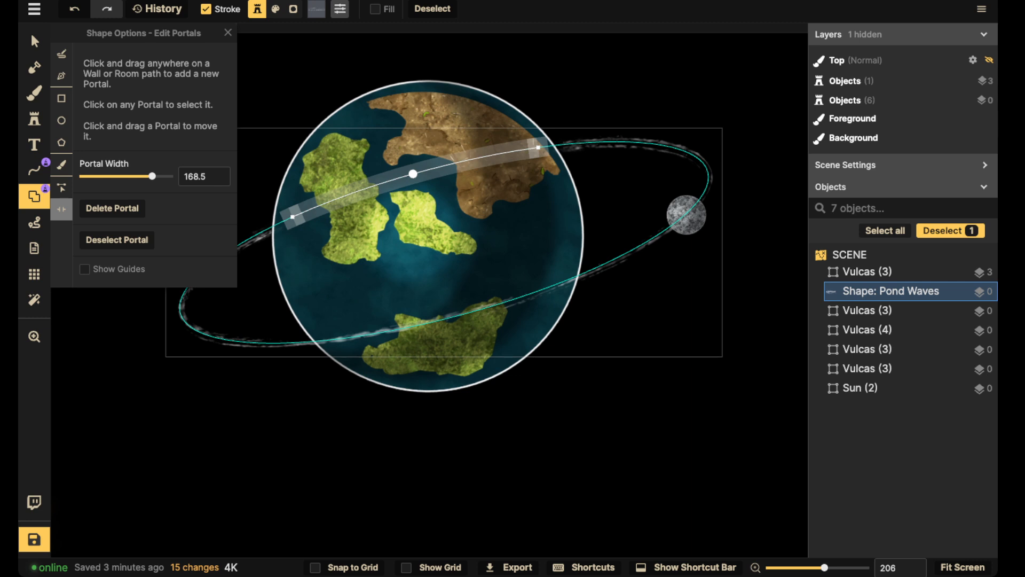
- Nudge the ring slightly to fit around the water planet, then deselect it and select it again
click(35, 42)
scroll(193, 76, down, 3)
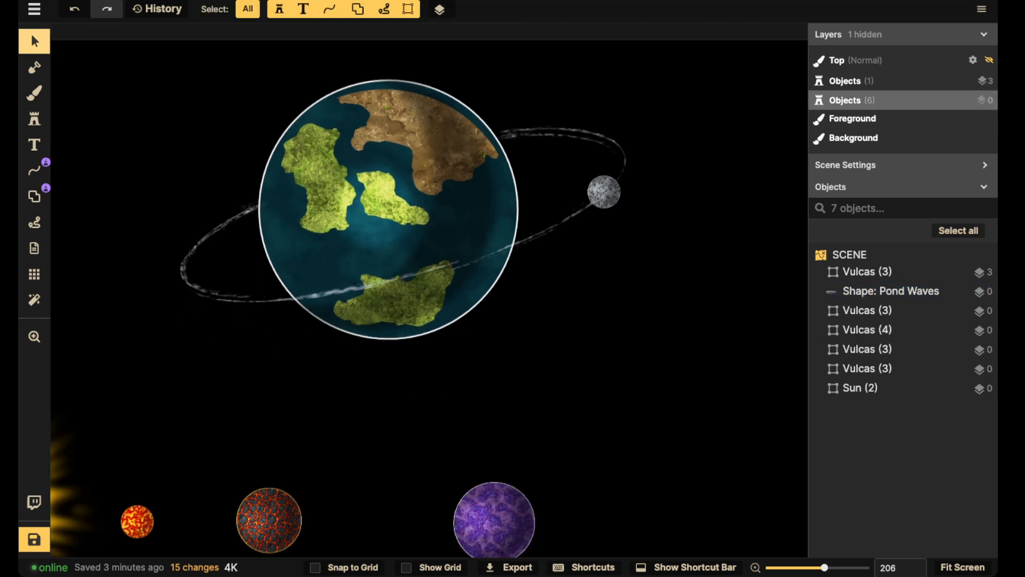
drag(346, 292, 344, 294)
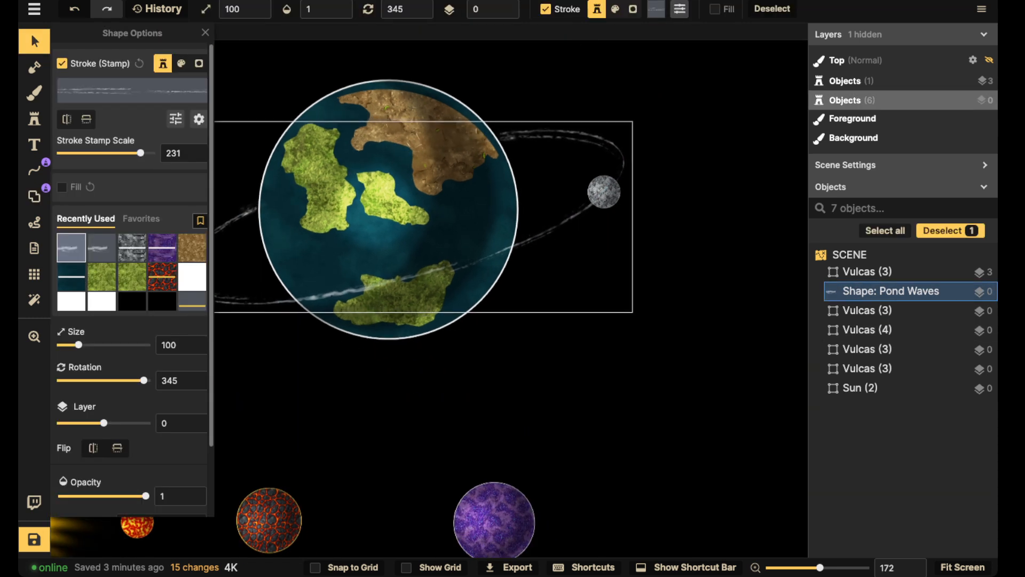
click(256, 119)
scroll(260, 126, down, 2)
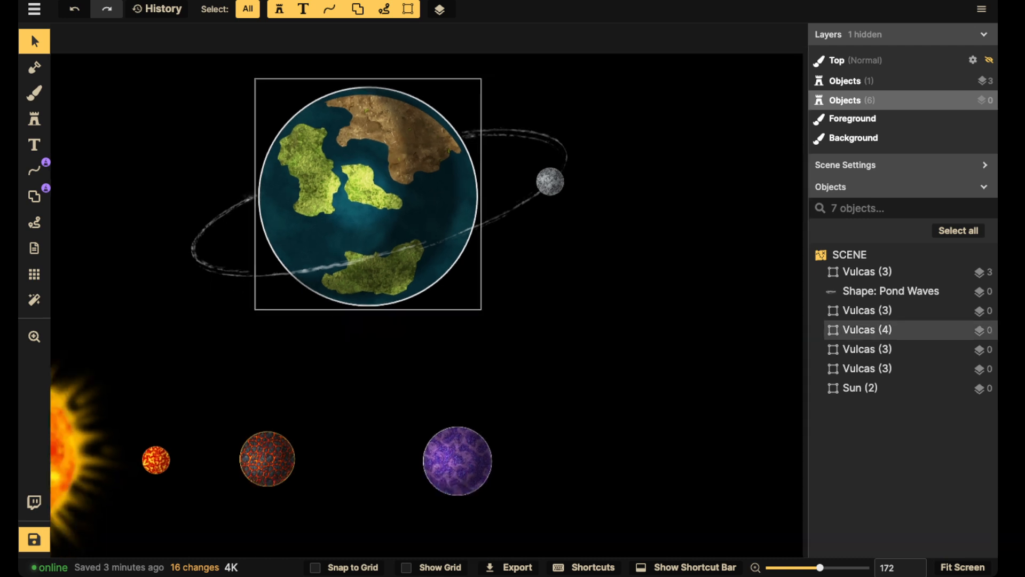
click(505, 215)
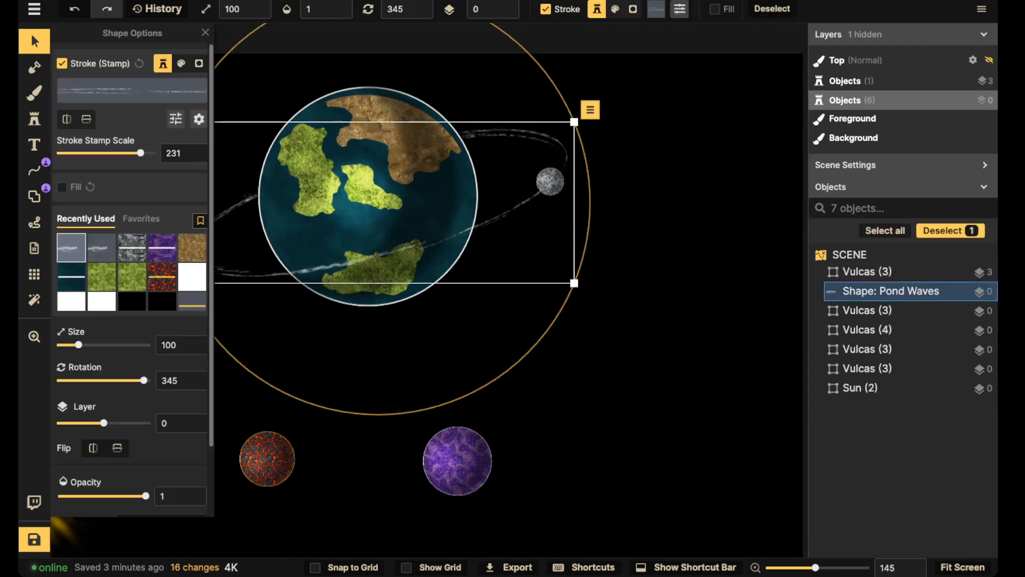
- Add a copy of the orbit ring around the Earth-like planet with size 130 and rotation 0
key(ctrl+c)
key(ctrl+v)
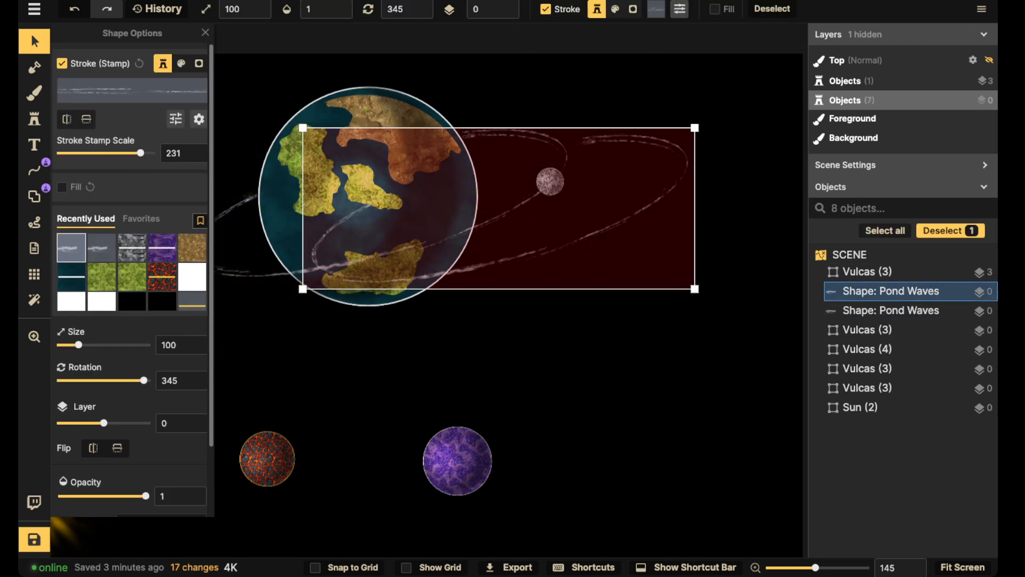
scroll(498, 208, up, 1)
scroll(498, 208, up, 2)
drag(499, 208, 391, 192)
scroll(391, 191, up, 1)
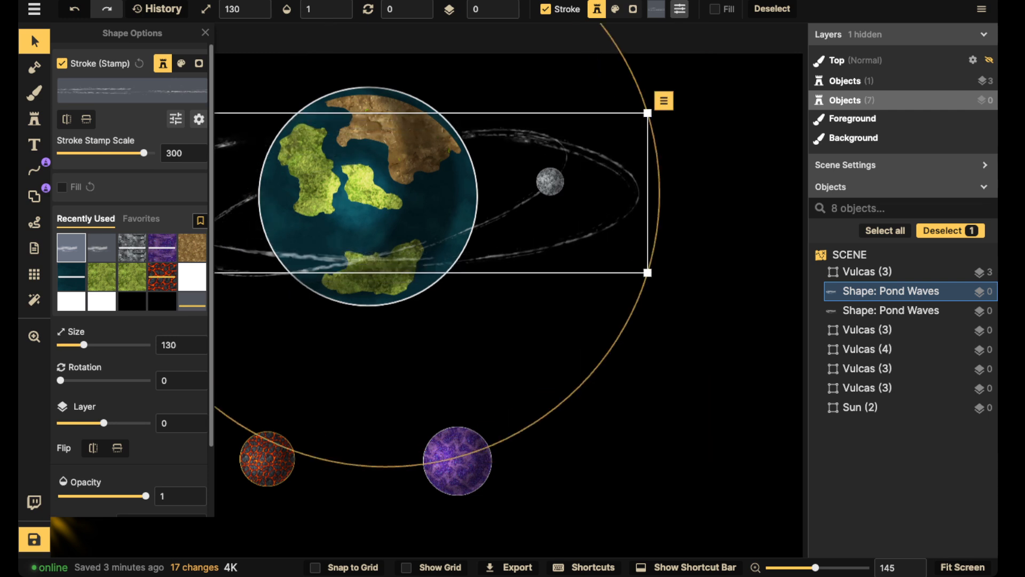
drag(391, 191, 394, 194)
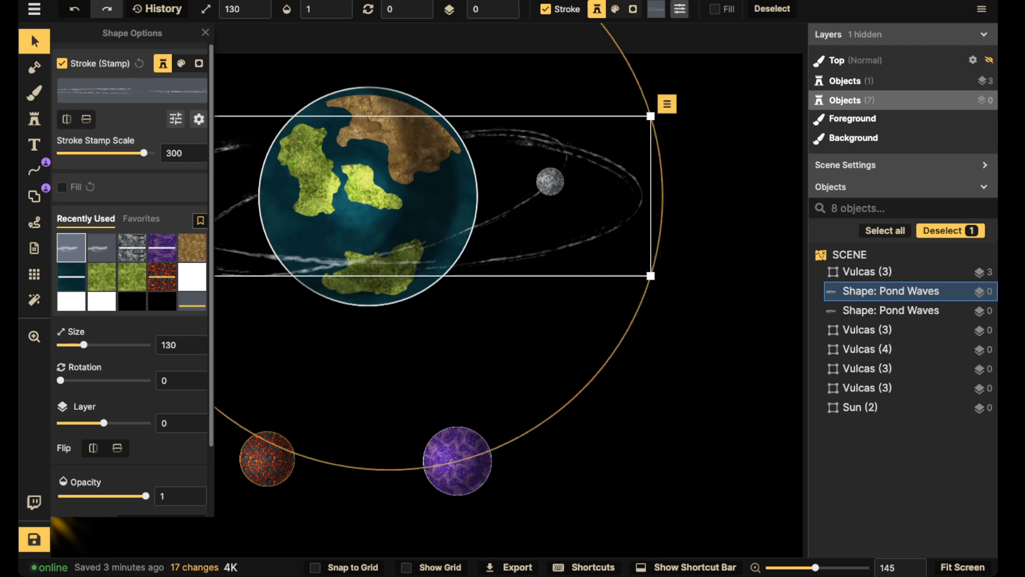
- Duplicate the grey moon at scale 30 and place the copy on the lower part of the outer orbit ring
click(550, 181)
key(ctrl+c)
key(ctrl+v)
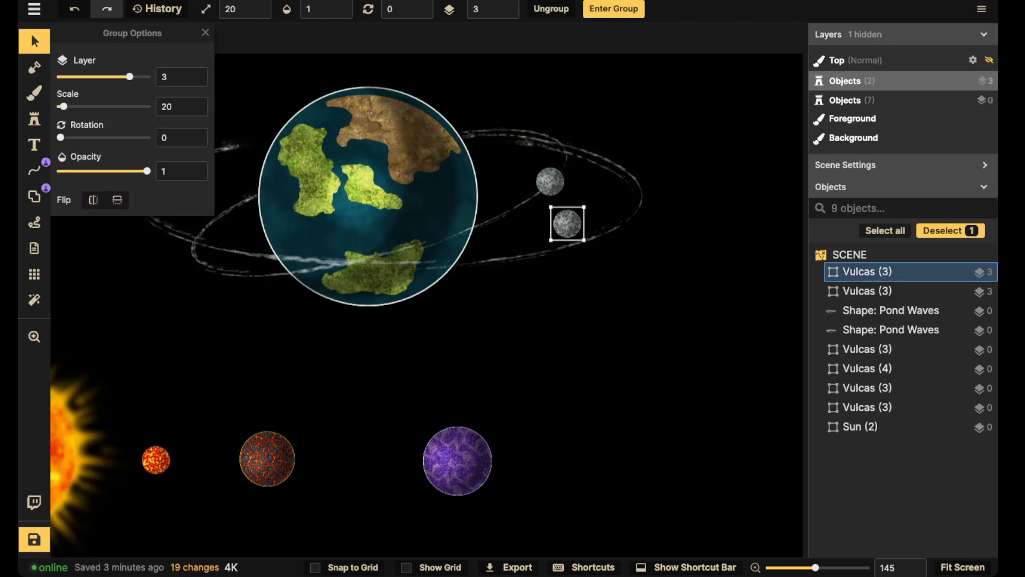
scroll(566, 223, up, 1)
drag(567, 223, 528, 249)
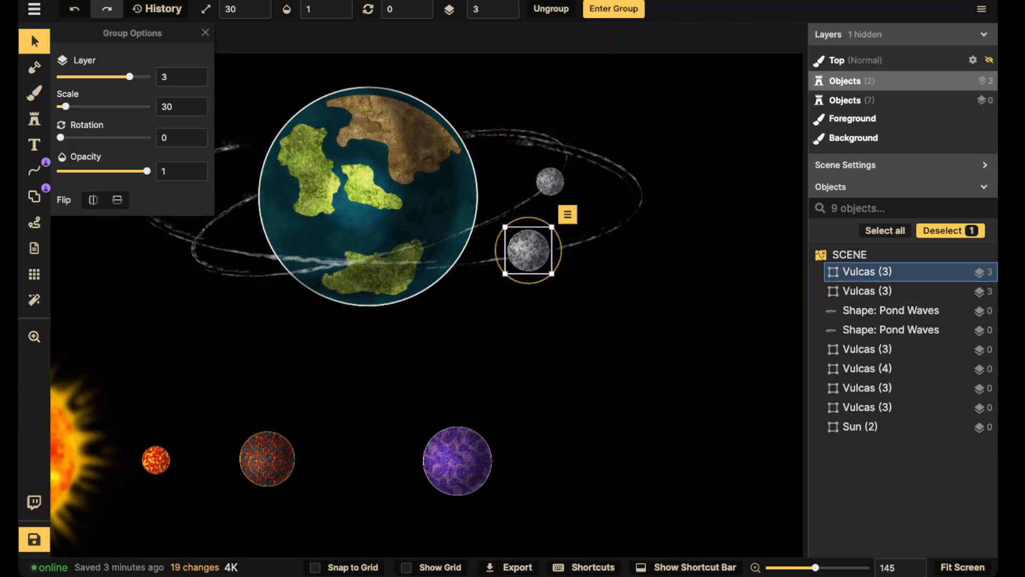
- Replace the copied moon's fill texture with a pale speckled texture from the Fantasy Battlemaps catalog
double_click(528, 249)
click(131, 215)
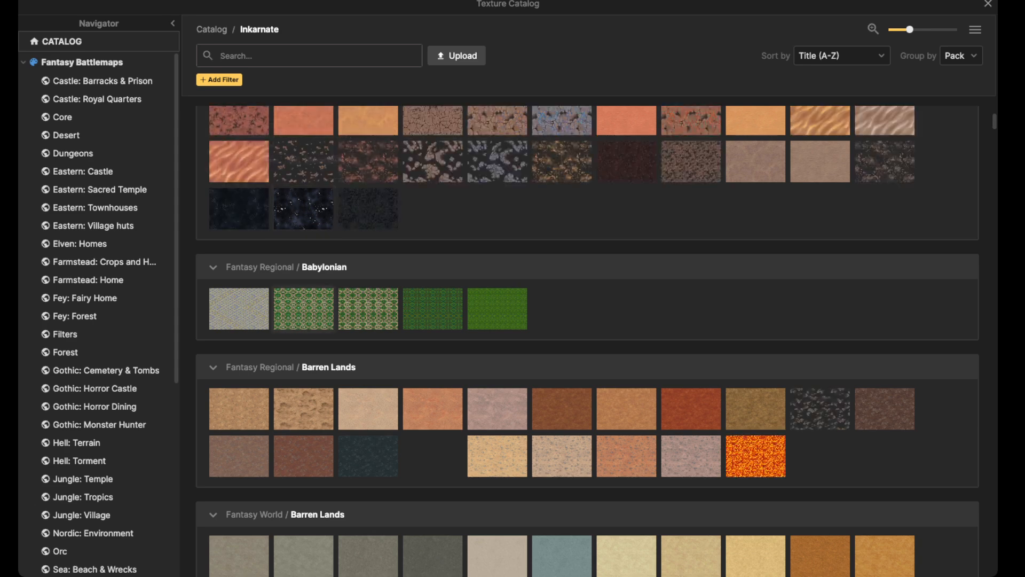
scroll(303, 299, down, 4)
scroll(303, 352, down, 2)
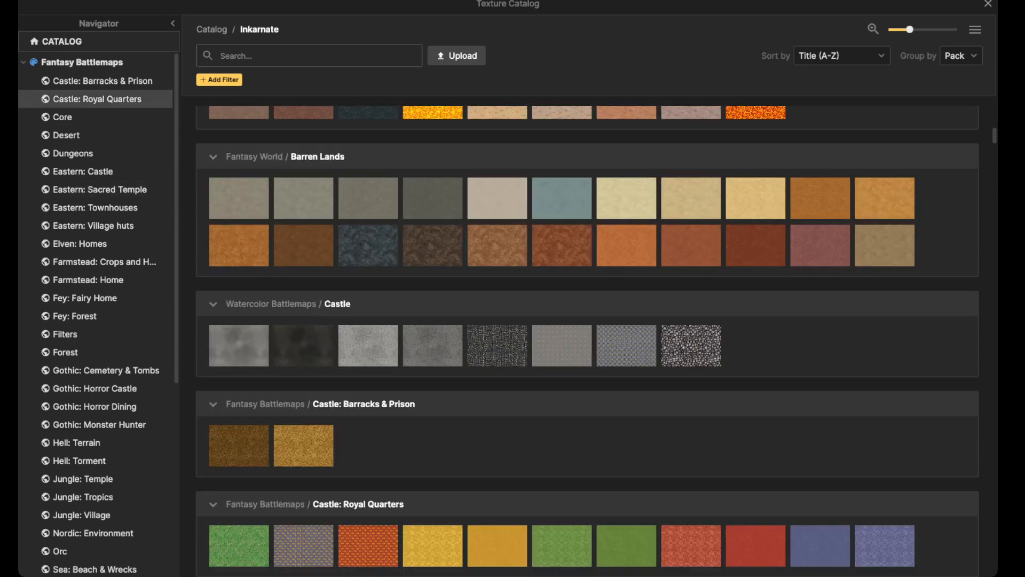
click(82, 62)
scroll(432, 261, down, 5)
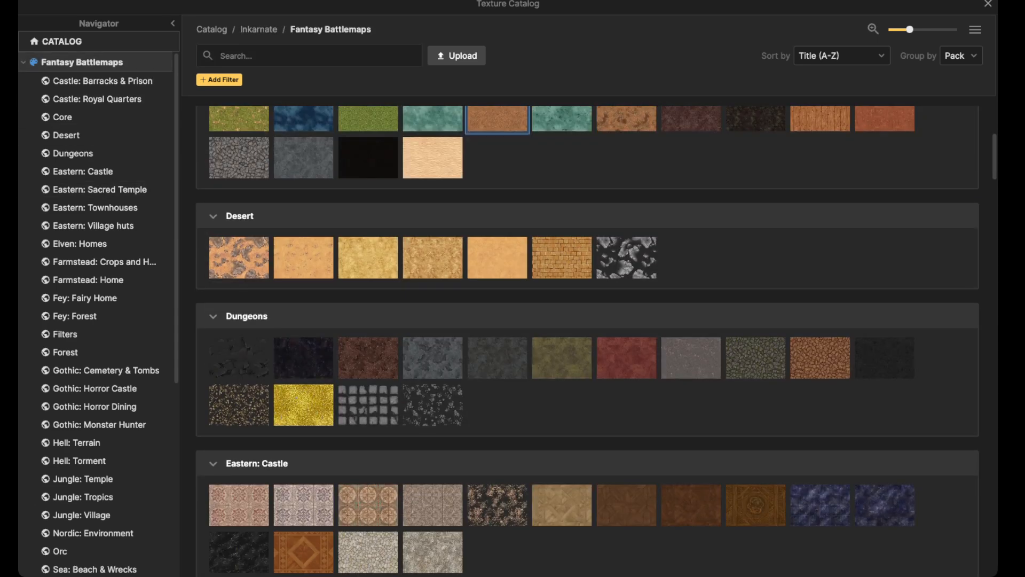
scroll(432, 320, down, 2)
scroll(433, 320, down, 2)
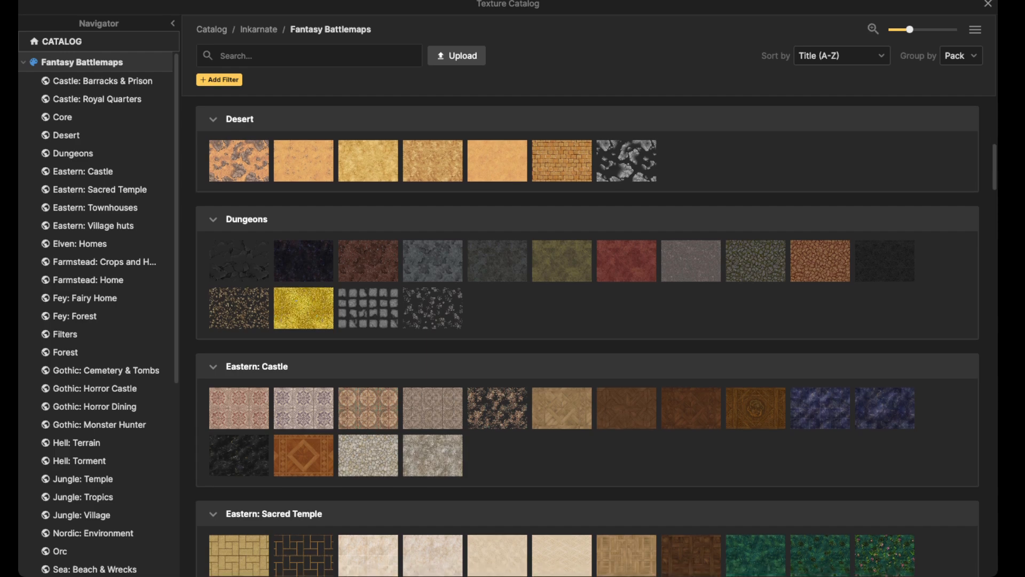
click(432, 388)
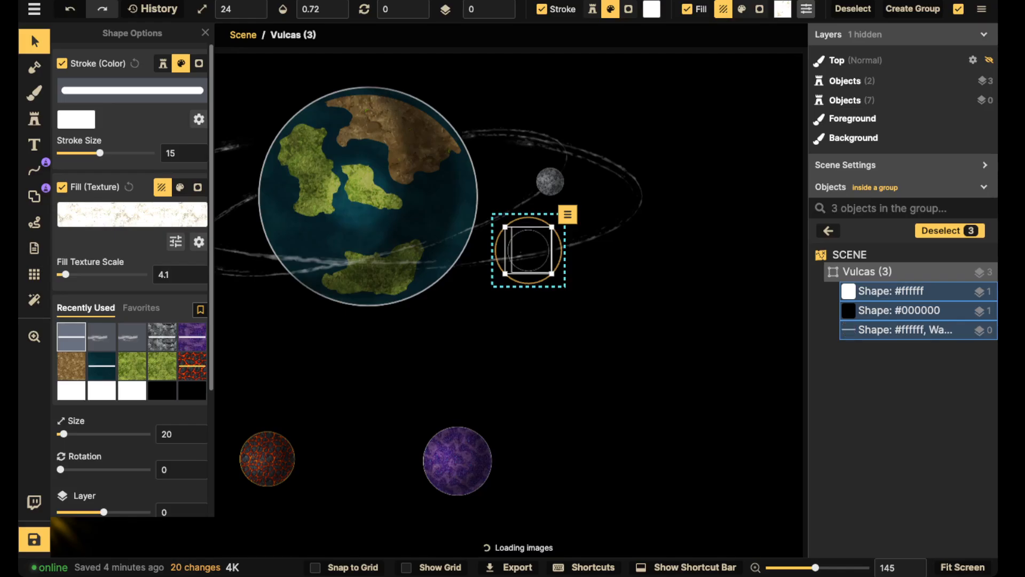
- Adjust the pale moon's fill colour to saturation 61, brightness 113 and contrast 123
scroll(515, 246, up, 3)
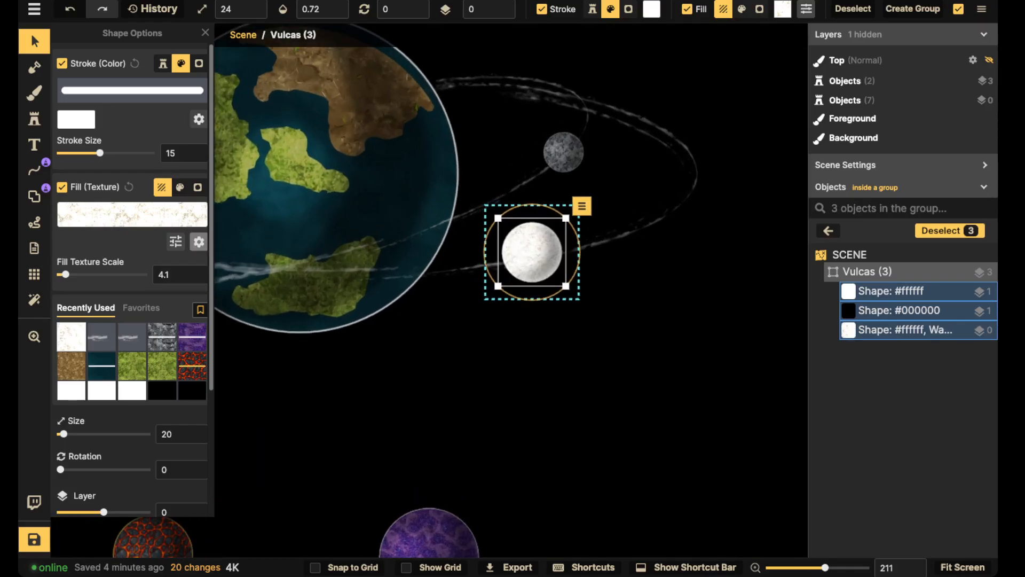
click(199, 241)
click(266, 102)
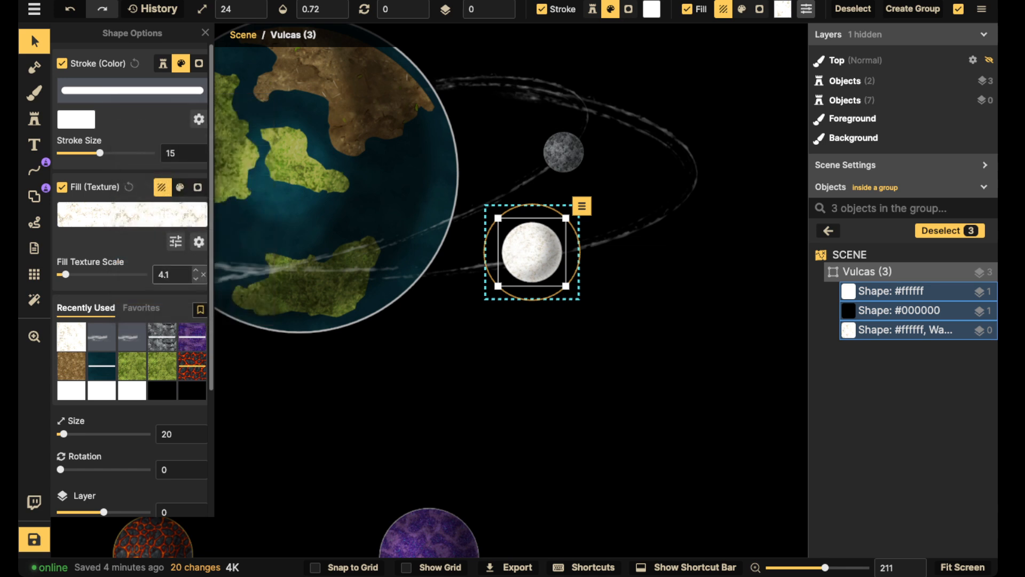
click(175, 241)
drag(190, 237, 150, 237)
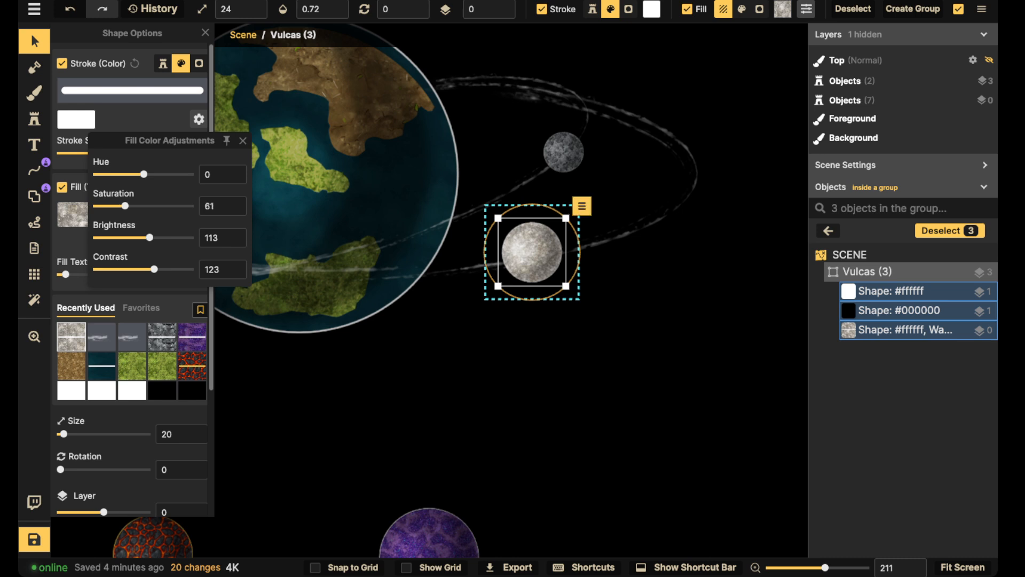
click(243, 141)
- Shrink the pale moon so it is smaller than the grey one and exit its group
click(532, 252)
drag(566, 286, 484, 262)
key(Escape)
key(Escape)
- Reposition the outer orbit ring so that it wraps around the Earth-like planet
scroll(277, 206, down, 5)
drag(277, 206, 431, 247)
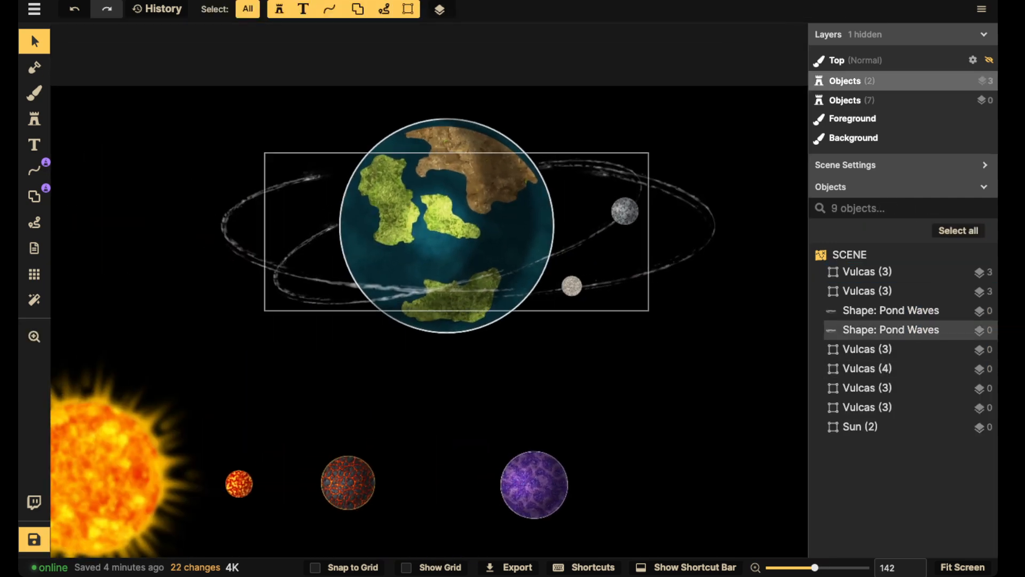
drag(416, 291, 517, 291)
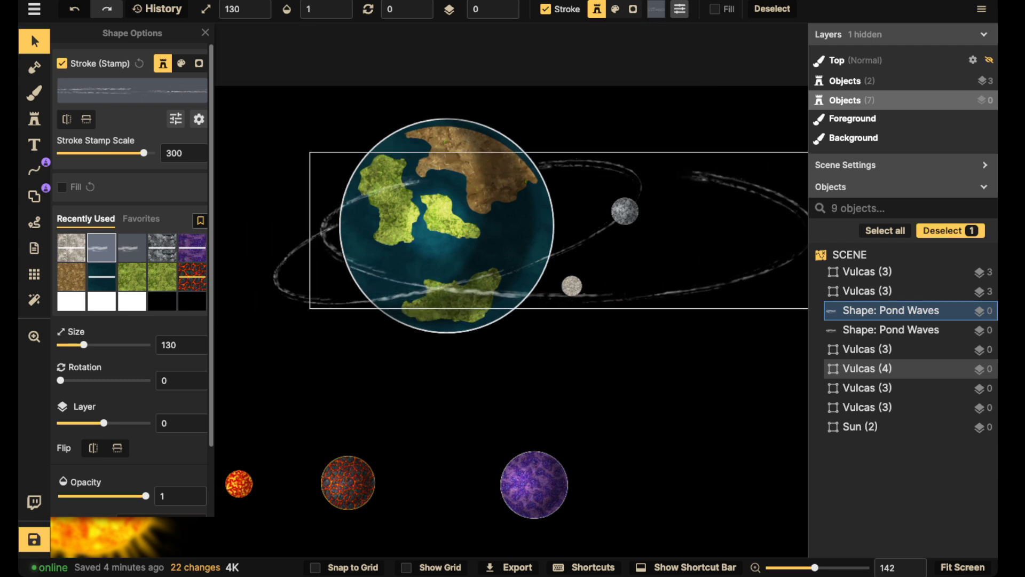
mouse_move(517, 291)
mouse_down()
mouse_move(425, 293)
mouse_move(482, 292)
mouse_move(518, 278)
mouse_up()
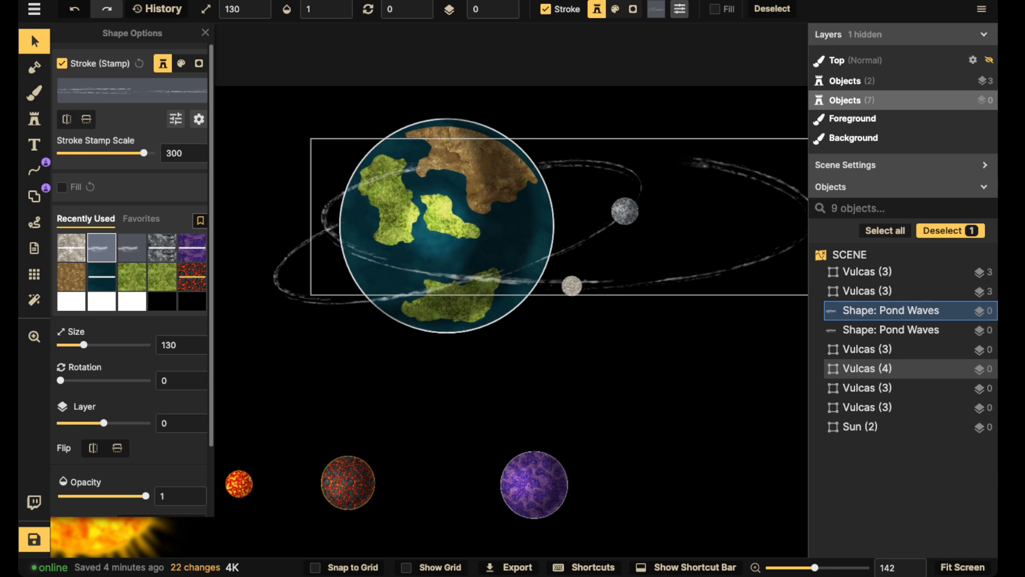
drag(519, 278, 433, 288)
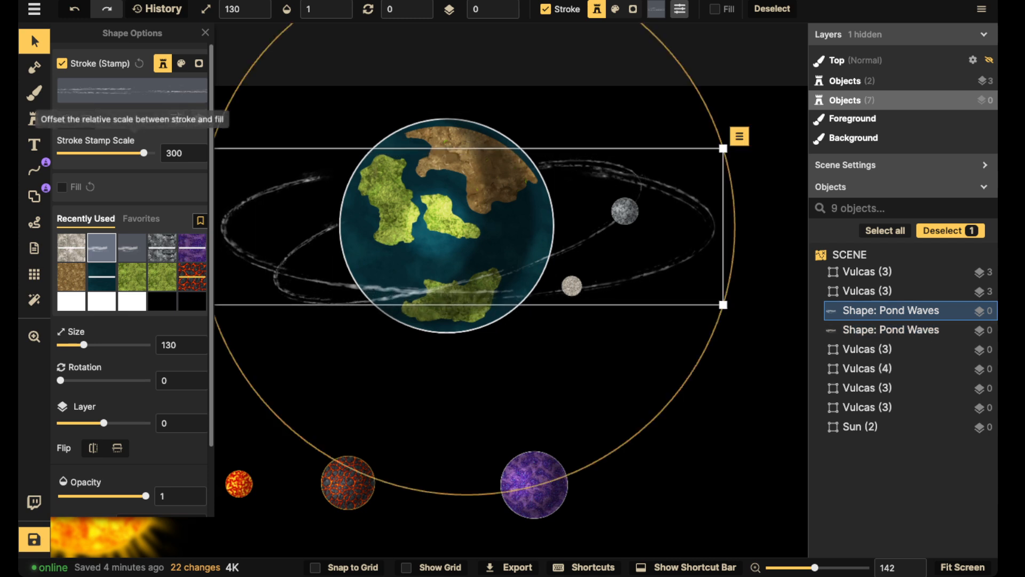
- Narrow the outer ring's portal behind the planet to a width of about 141.6
click(34, 197)
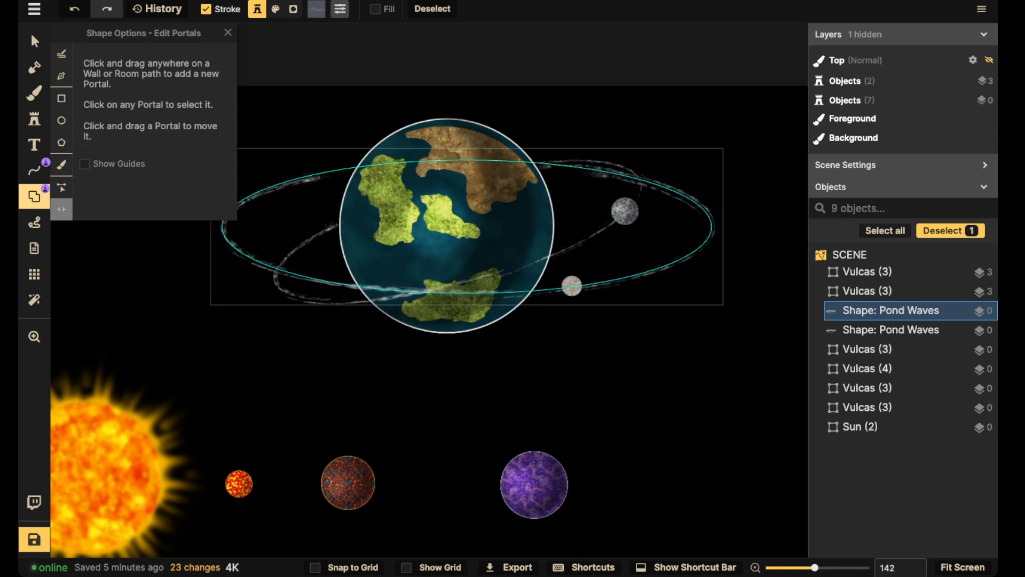
click(455, 160)
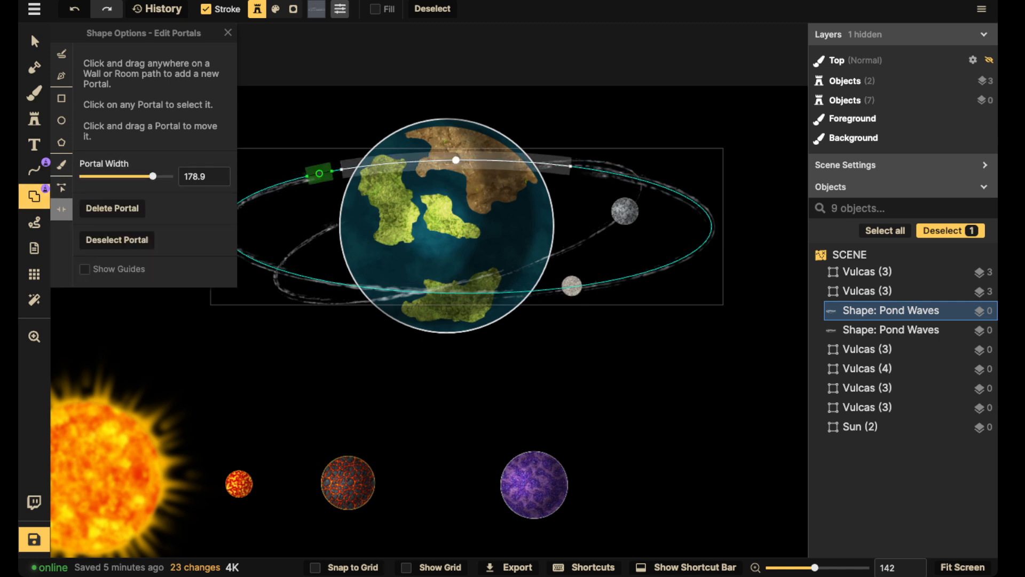
drag(570, 166, 549, 164)
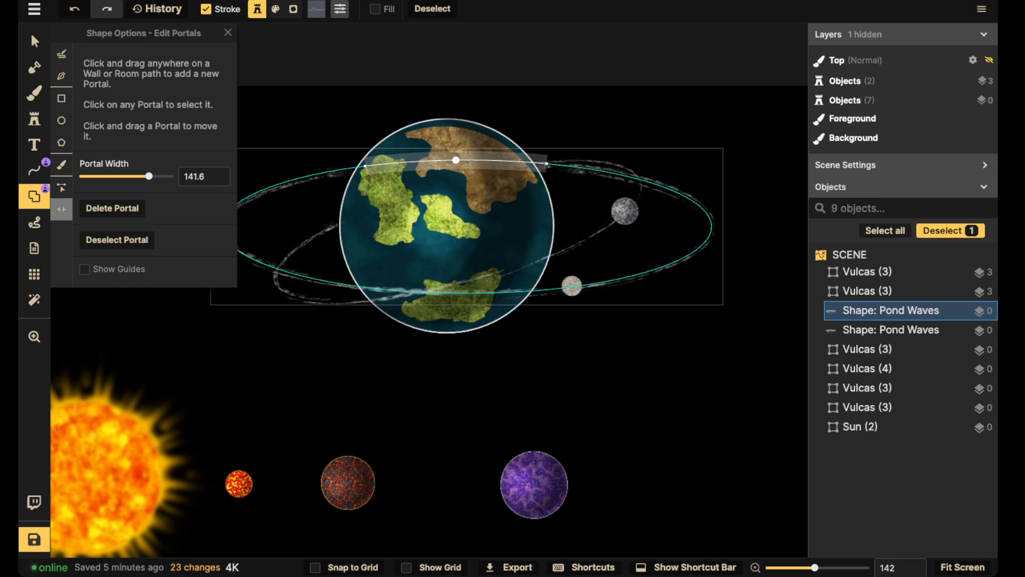
click(34, 42)
- Shift the outer orbit ring and the pale moon together slightly to the left
scroll(325, 148, down, 2)
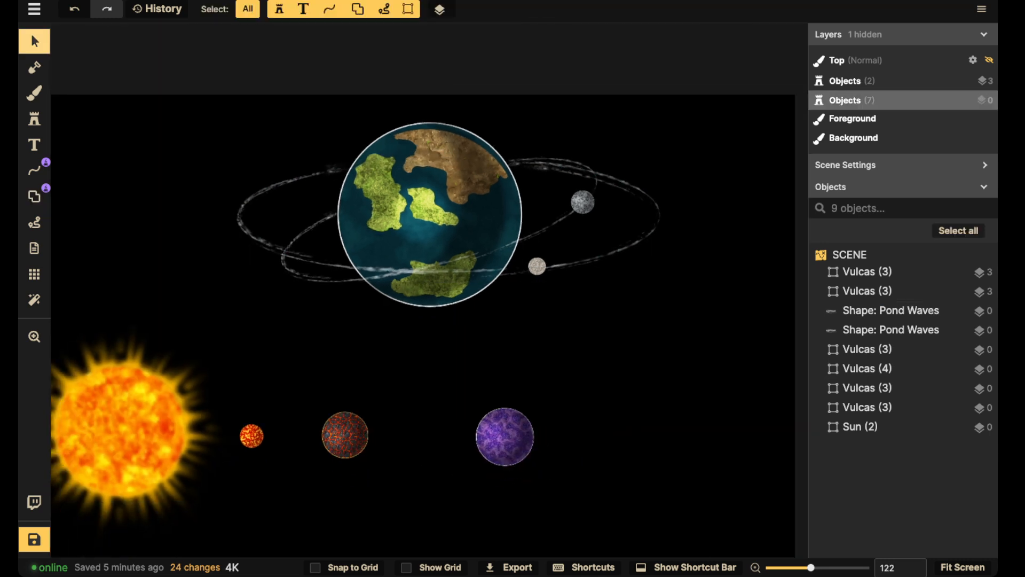
click(890, 311)
shift+click(537, 266)
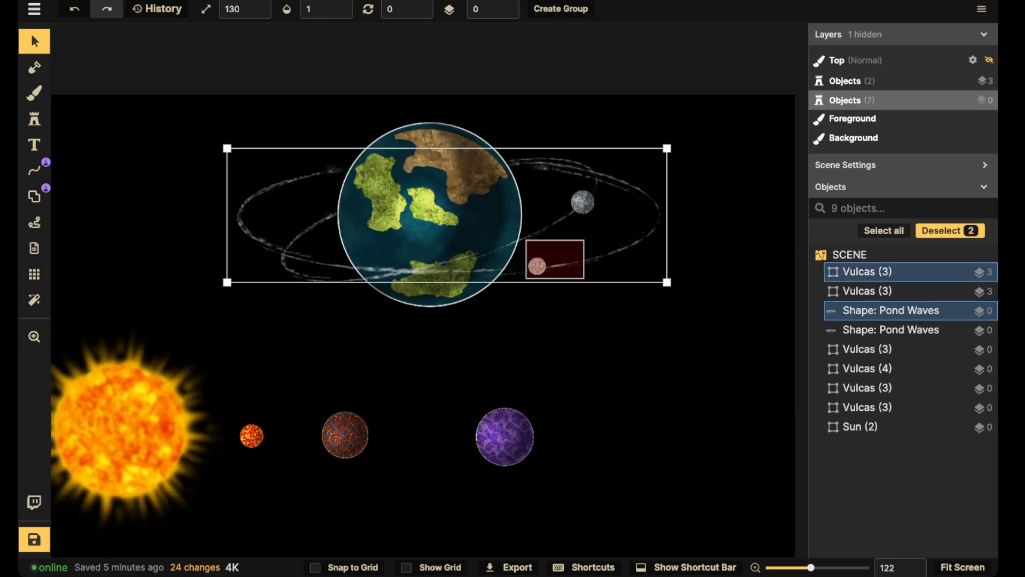
drag(537, 265, 527, 267)
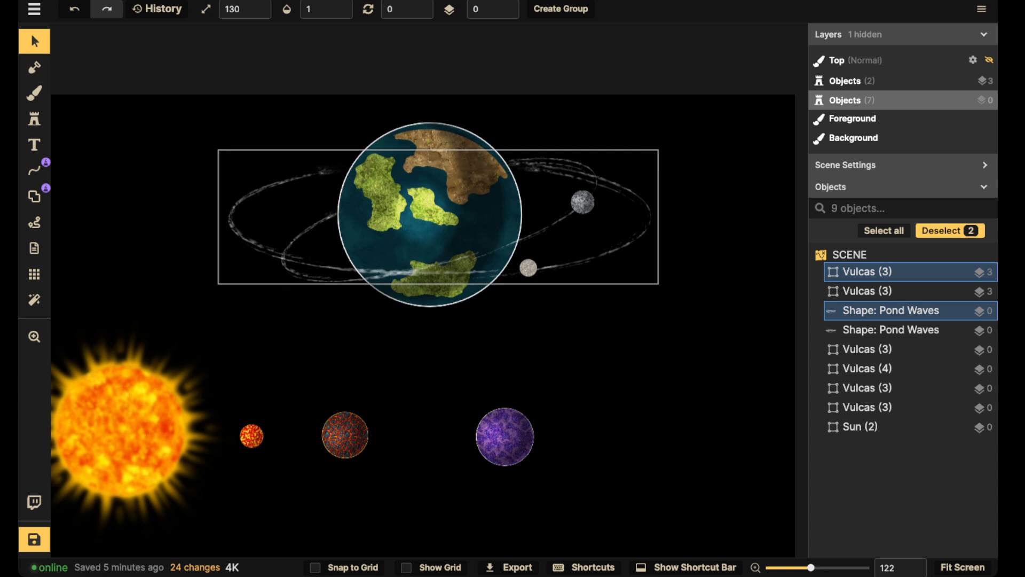
- Reduce the stroke stamp scale of both orbit rings to make their lines thinner
click(550, 266)
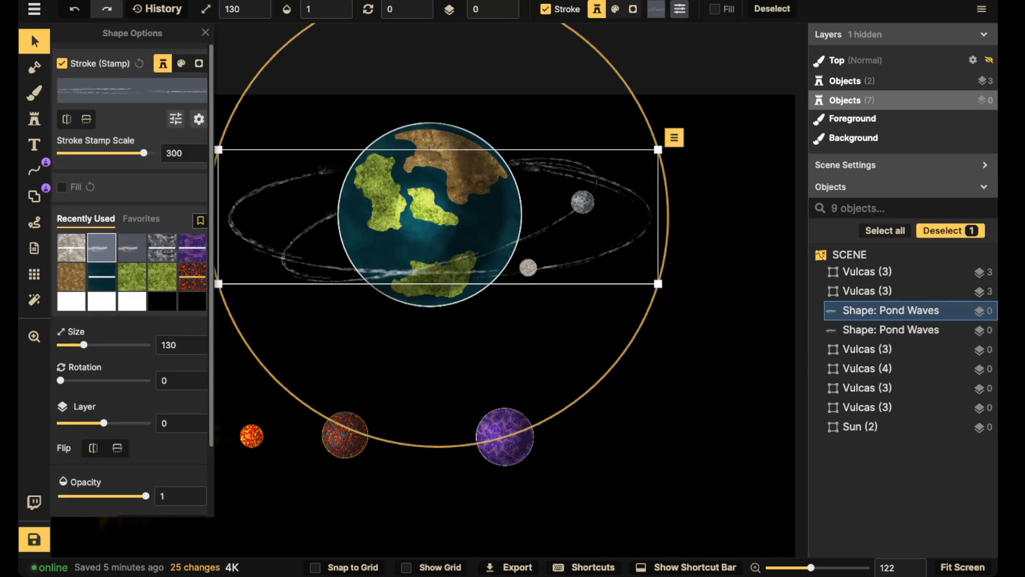
drag(143, 153, 134, 153)
key(Escape)
click(292, 242)
key(Escape)
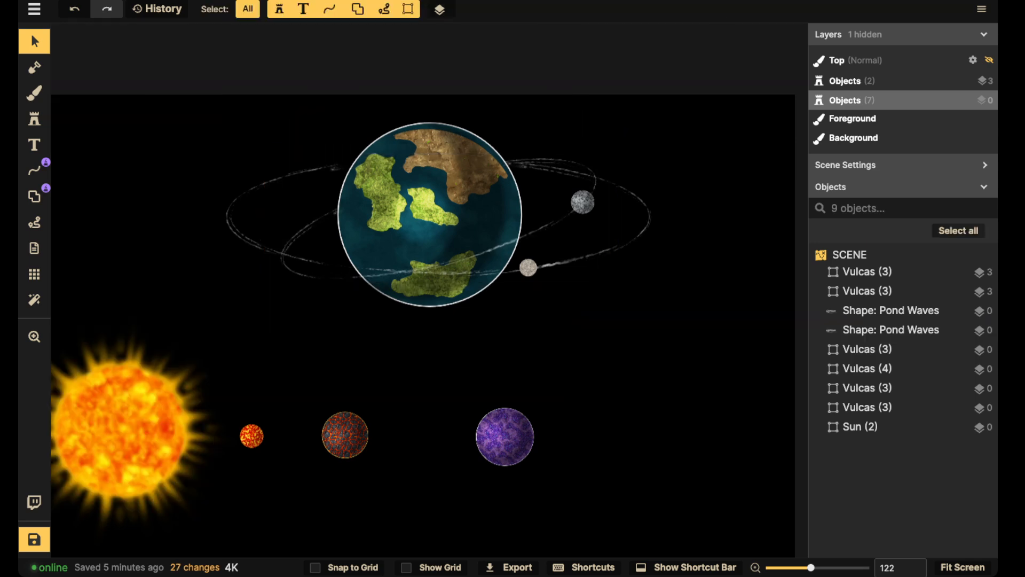
- Group the Earth-like planet with its two moons and two orbit rings under the name "Planet"
drag(284, 268, 656, 115)
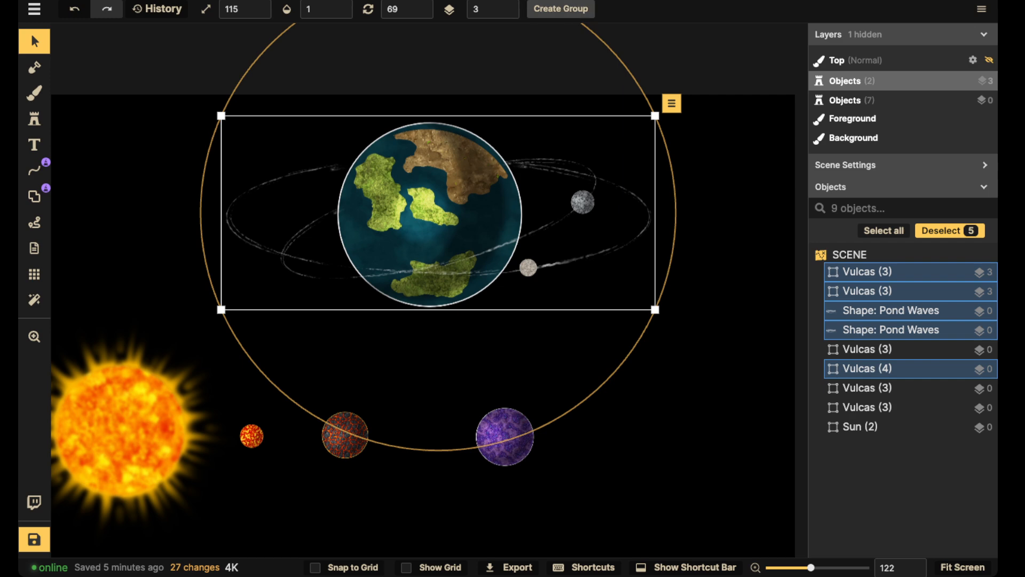
click(561, 9)
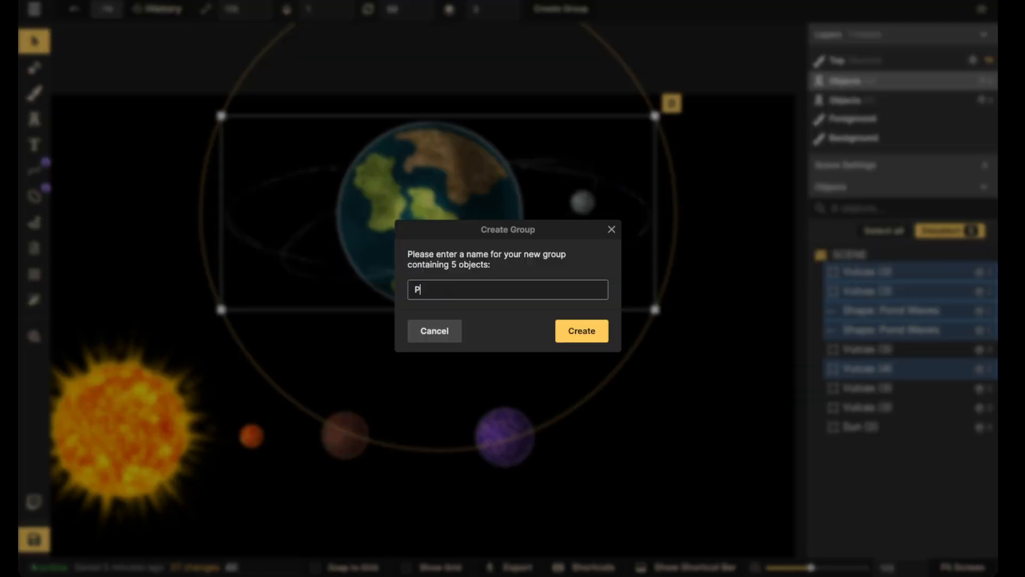
text(Planet)
key(Return)
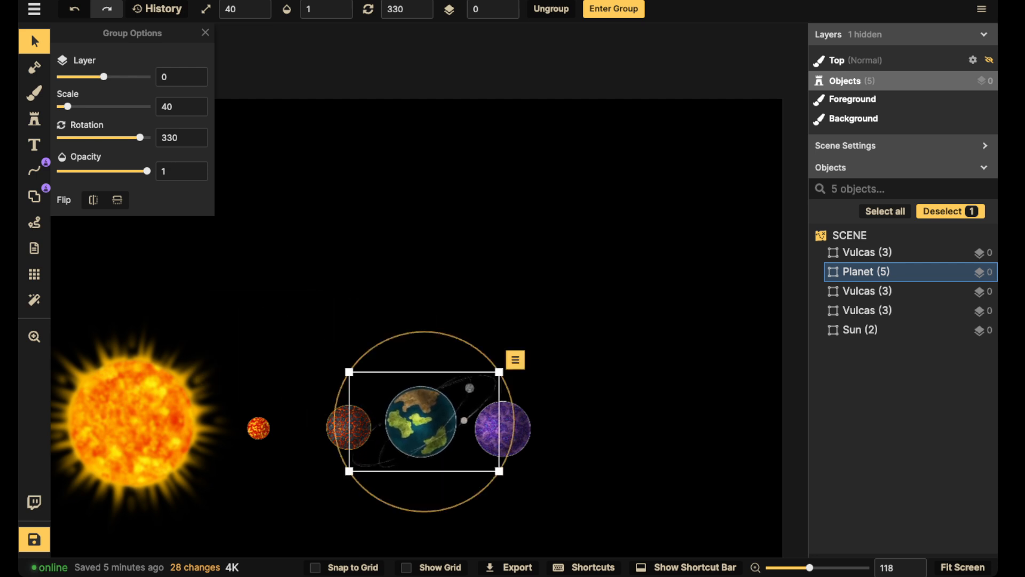
- Shrink the Planet group in line beside the molten planet and move the purple planet farther out from the sun
scroll(421, 422, down, 1)
drag(420, 422, 421, 427)
click(503, 429)
click(503, 429)
drag(503, 428, 636, 429)
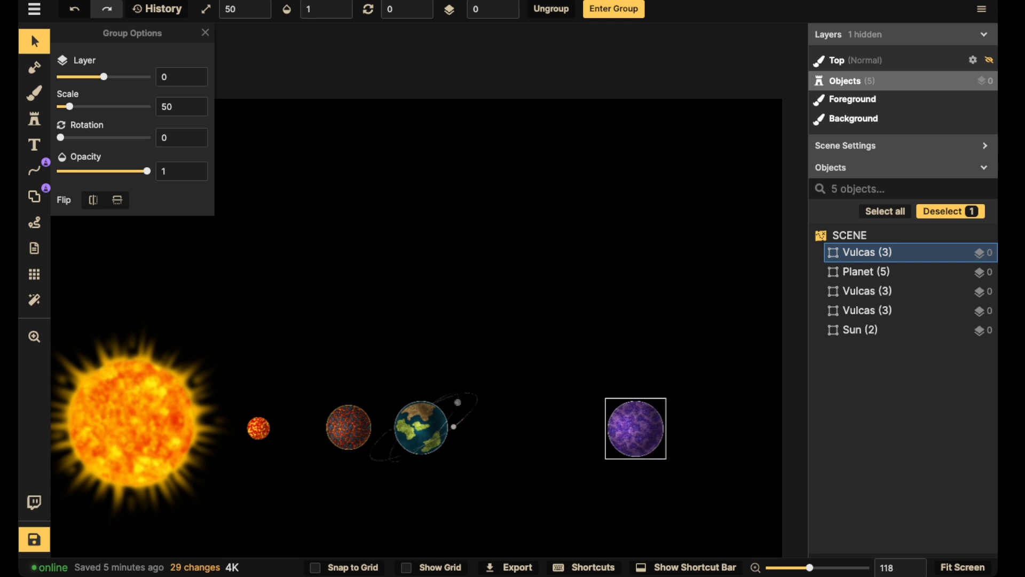
- Try the purple planet above the small fiery planet with its rotation set to 330
double_click(635, 429)
click(638, 429)
key(Escape)
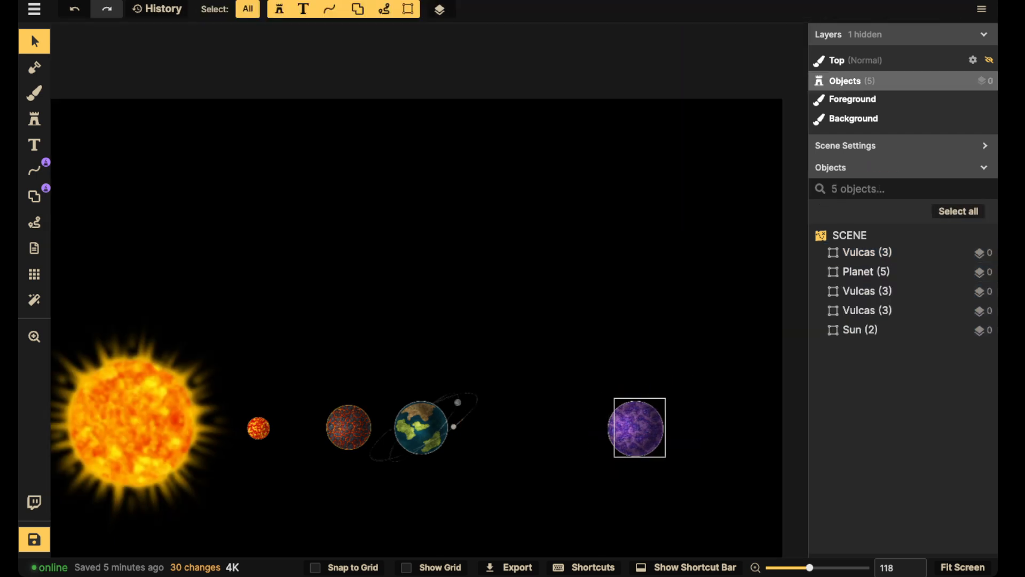
click(635, 428)
drag(636, 428, 266, 341)
drag(83, 137, 140, 137)
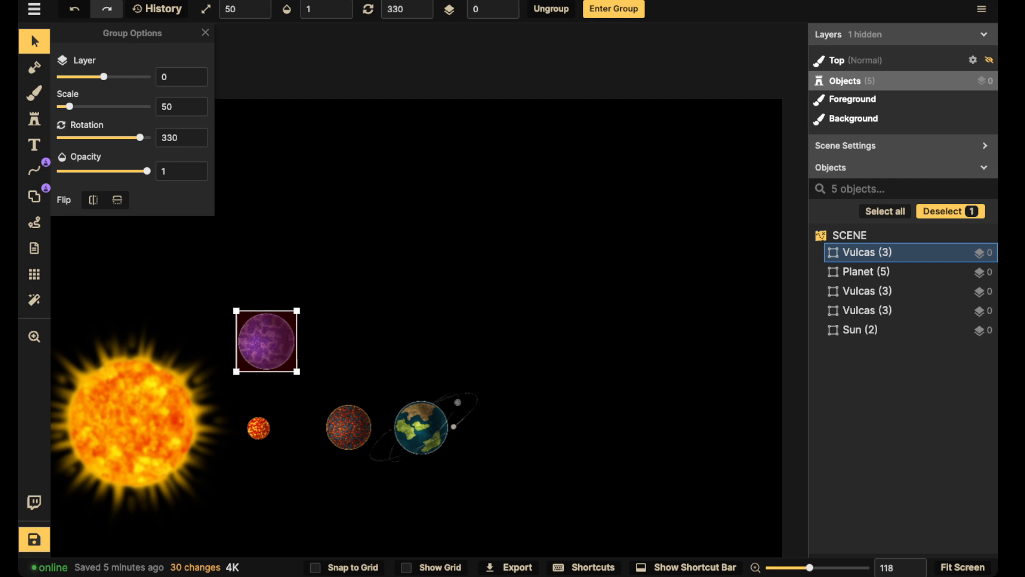
- Move the purple planet beyond the Planet group and try different rotations, ending at 315
drag(490, 422, 569, 401)
scroll(517, 425, up, 3)
scroll(354, 313, down, 4)
scroll(227, 282, down, 1)
scroll(148, 264, down, 5)
scroll(108, 264, down, 2)
scroll(108, 264, up, 4)
scroll(298, 274, up, 3)
scroll(347, 326, up, 2)
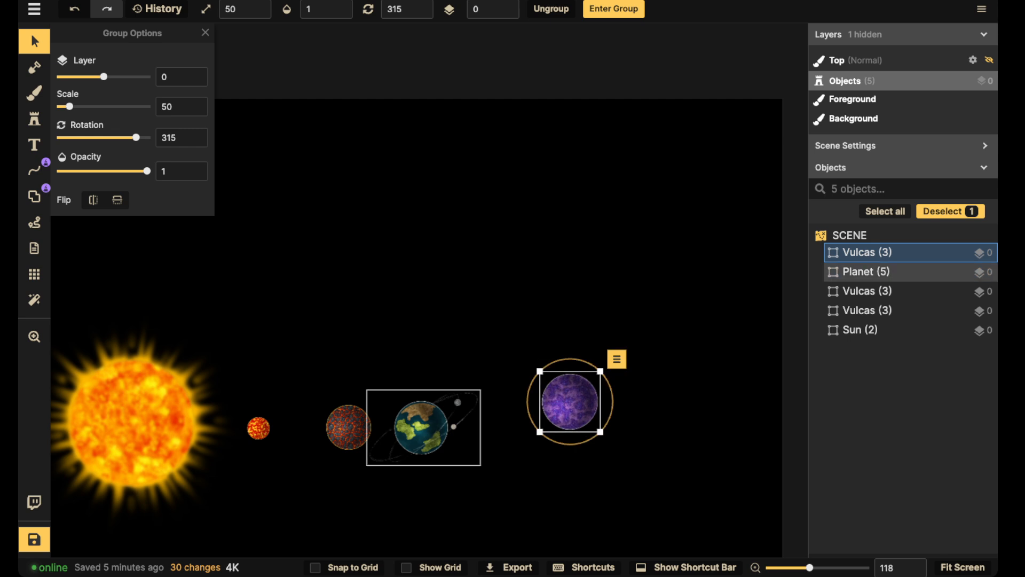
- Reduce the Planet group's scale to 20 and inspect it up close
click(421, 427)
scroll(422, 427, down, 2)
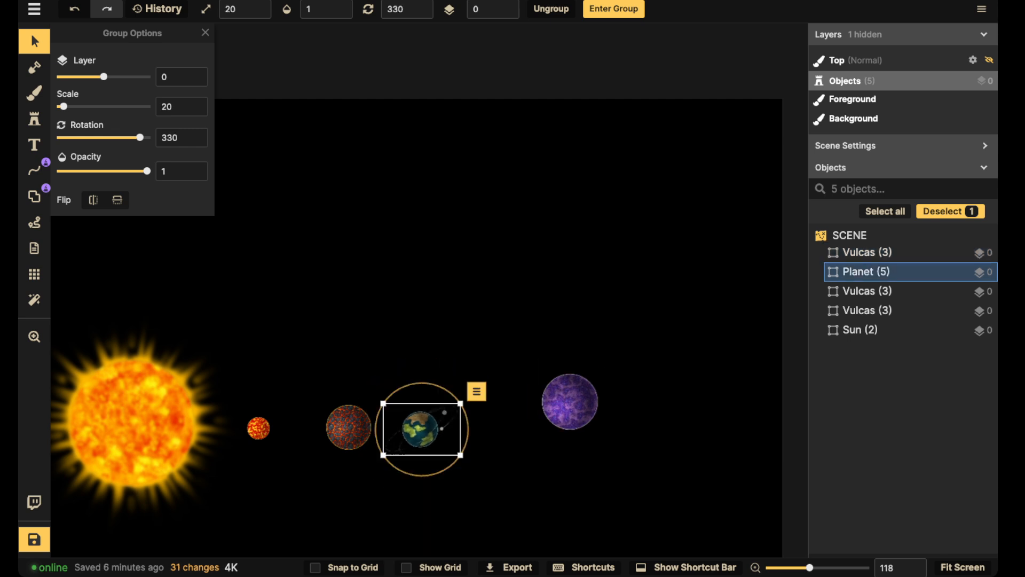
scroll(432, 427, up, 6)
scroll(429, 429, up, 3)
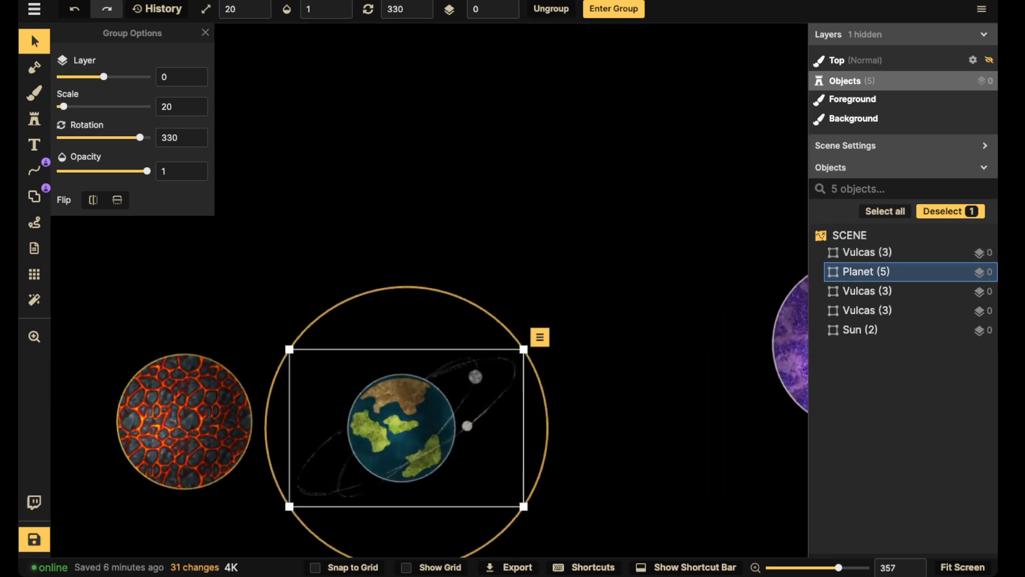
- Place the purple planet closer to the Planet group, in line with the other planets, at rotation 15
scroll(489, 369, down, 7)
drag(631, 358, 590, 439)
double_click(567, 392)
key(Escape)
key(Escape)
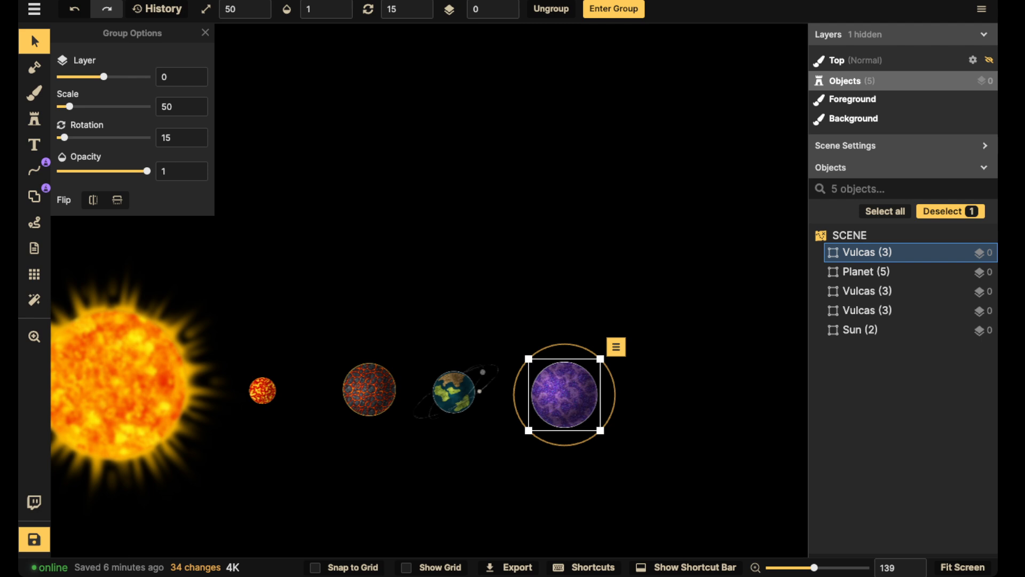
- Set the rotation of the purple planet at the end of the row to 0
drag(522, 366, 517, 377)
scroll(502, 356, down, 3)
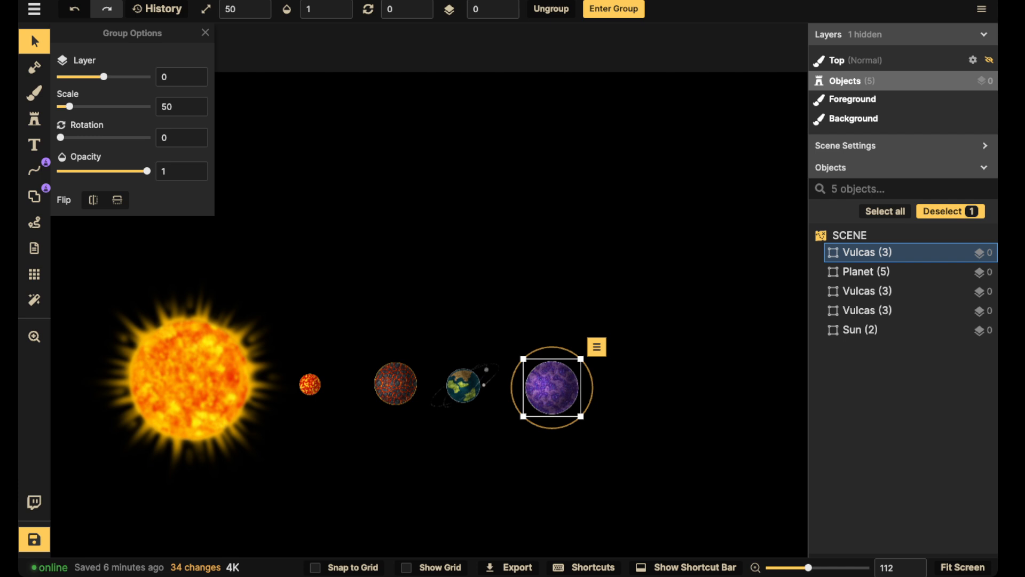
scroll(553, 381, up, 3)
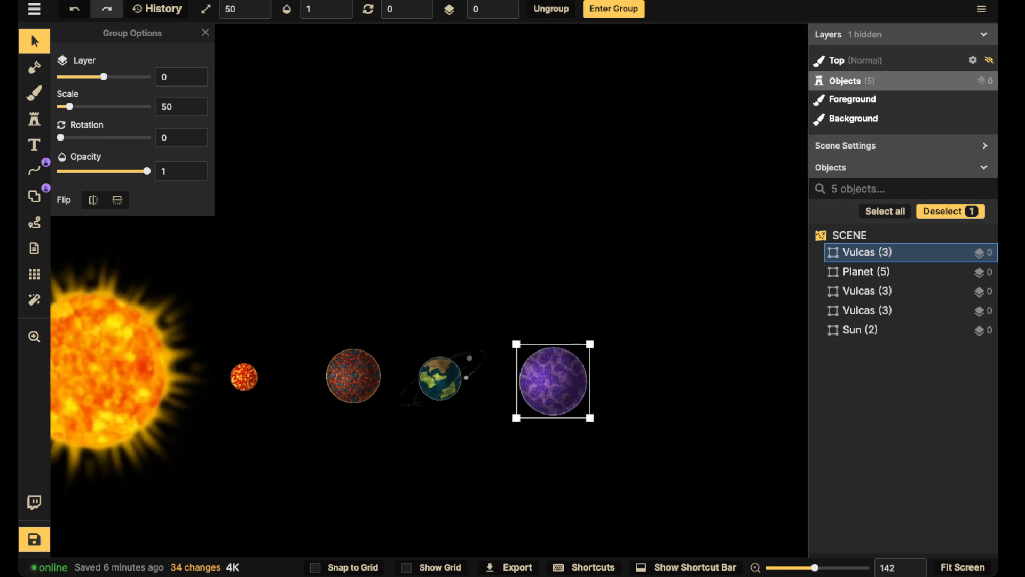
- Paste a copy of the purple planet beyond the original in the row and enter the copy's group
key(ctrl+v)
drag(673, 390, 674, 382)
double_click(674, 382)
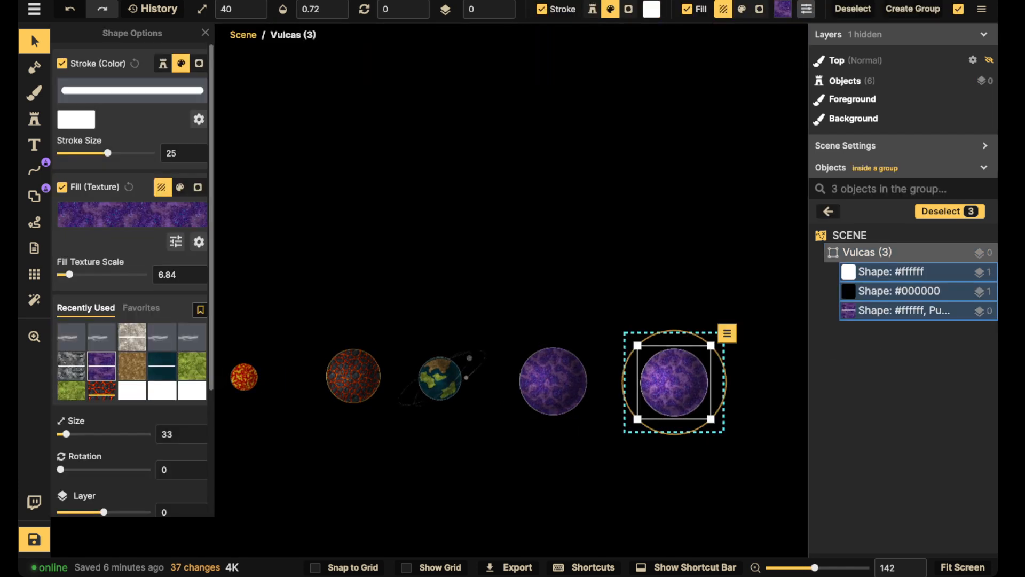
- Try the bright green leafy texture from the Forest pack as the new planet's fill, at a texture scale of 6.39
click(902, 311)
click(132, 215)
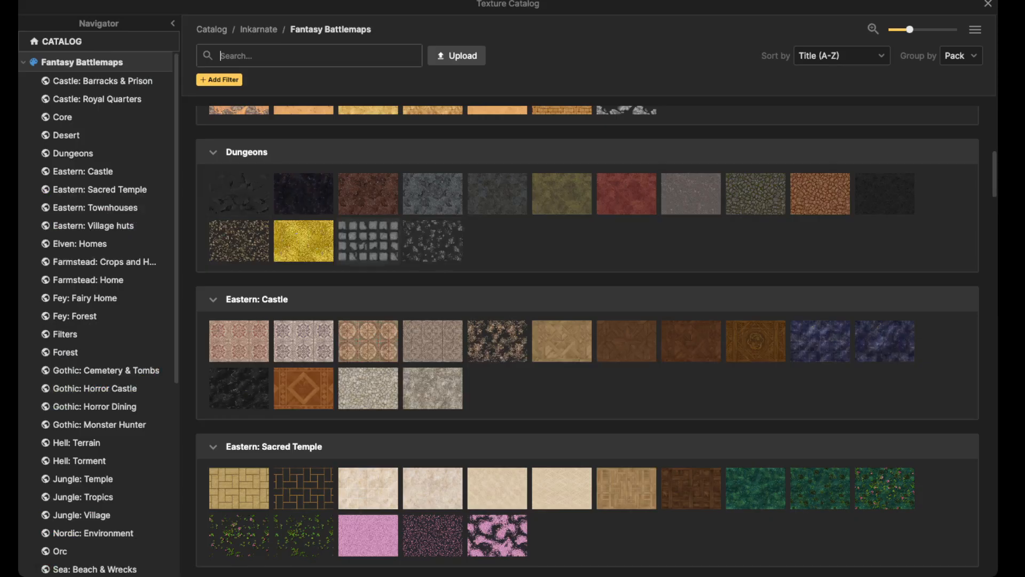
scroll(587, 341, down, 6)
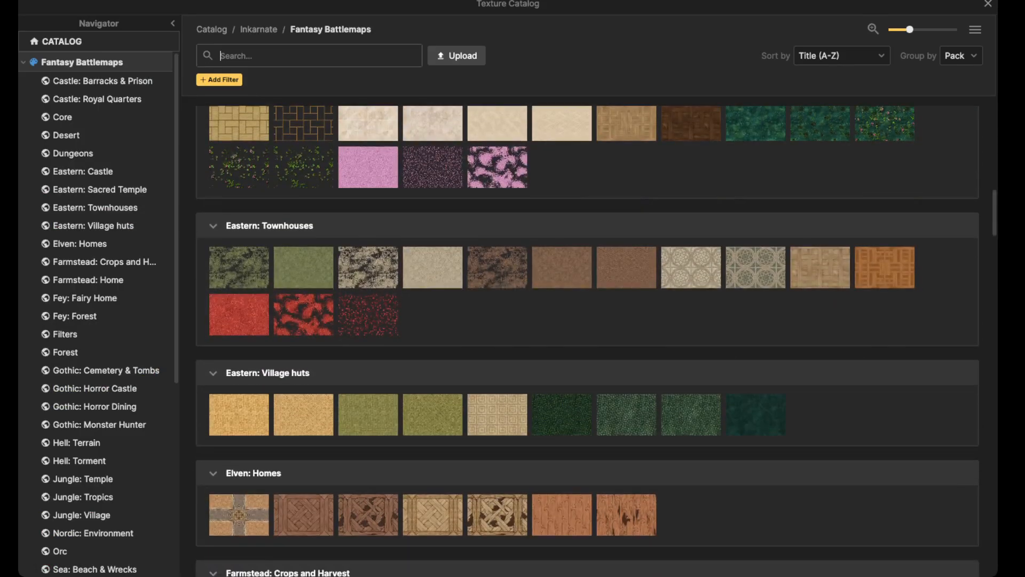
scroll(588, 341, down, 12)
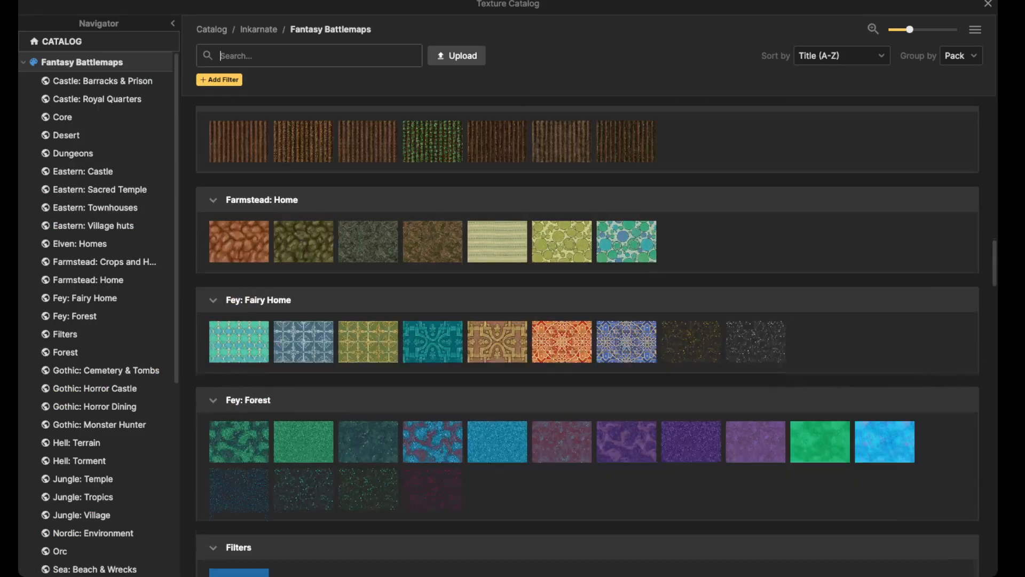
scroll(587, 342, down, 2)
scroll(587, 341, up, 5)
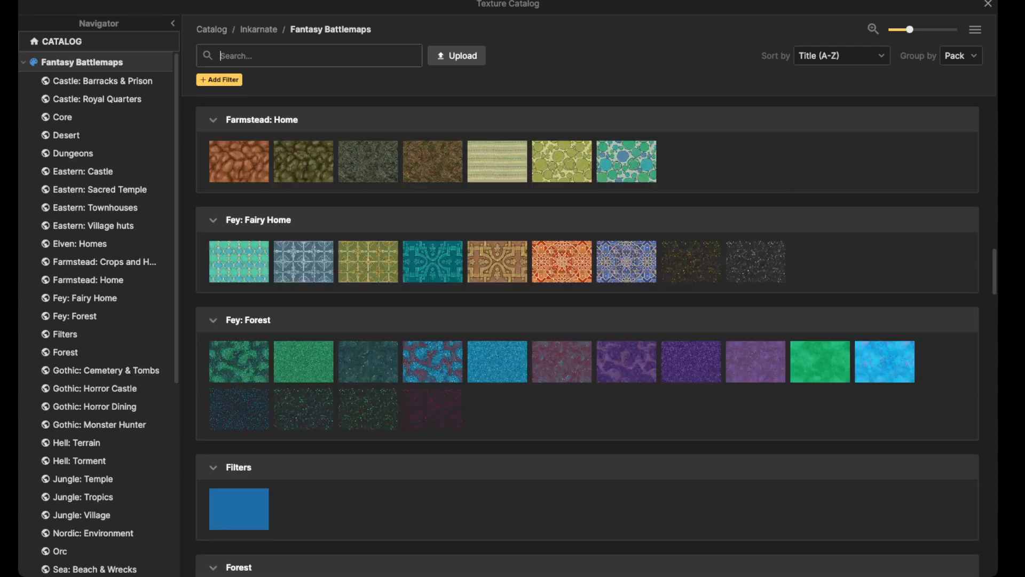
mouse_move(562, 361)
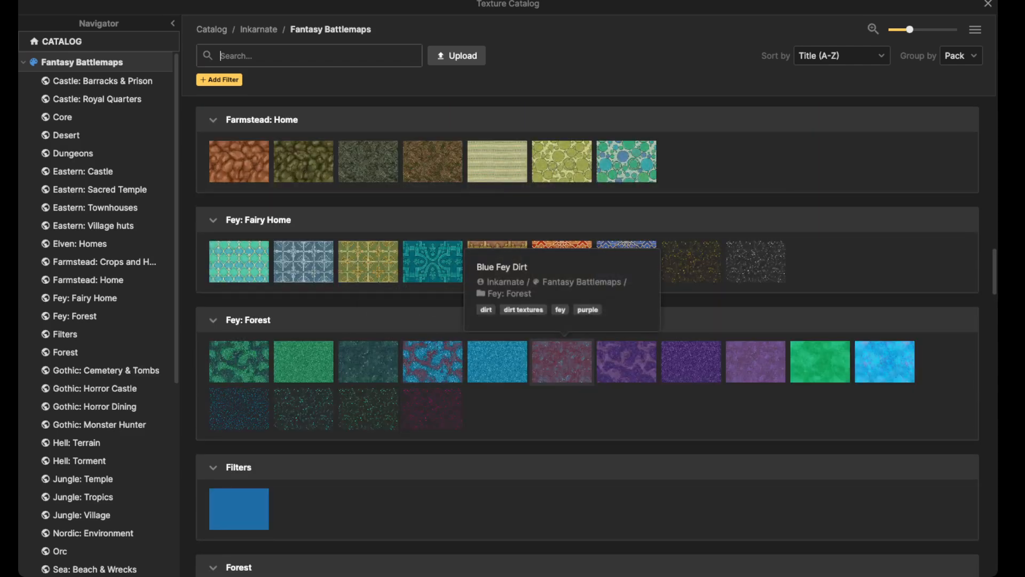
scroll(562, 361, down, 7)
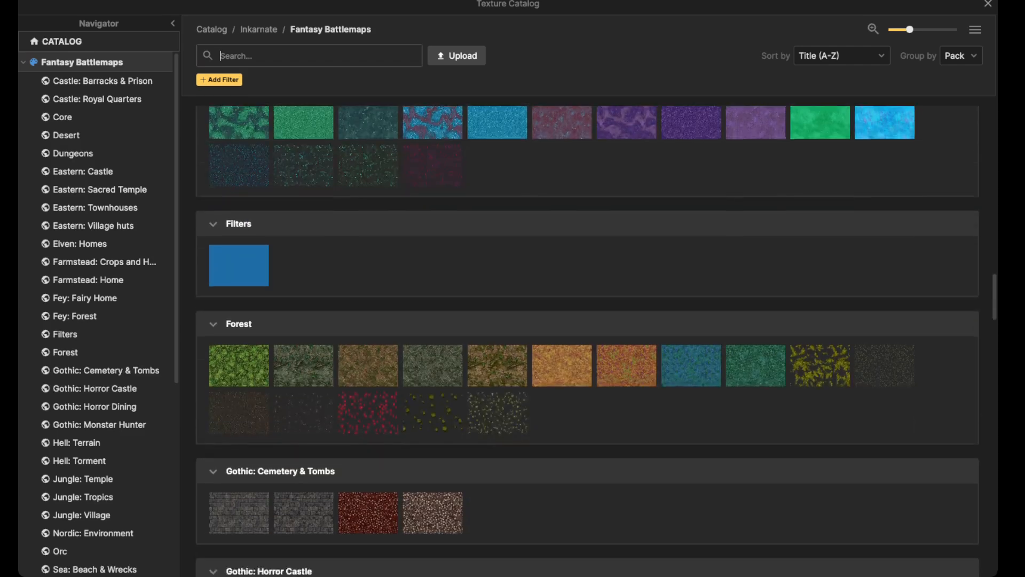
click(238, 259)
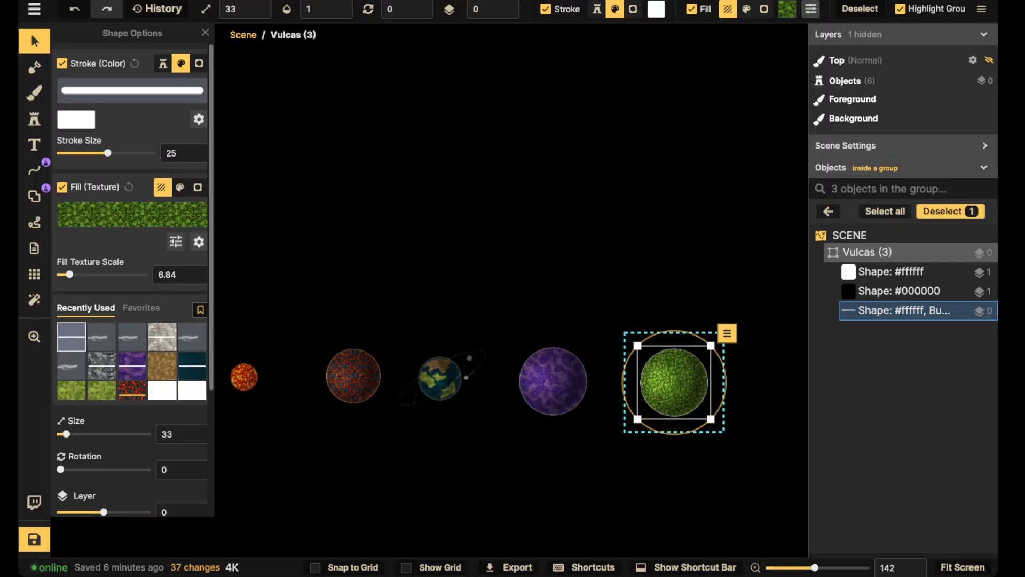
scroll(704, 378, up, 4)
scroll(700, 378, up, 4)
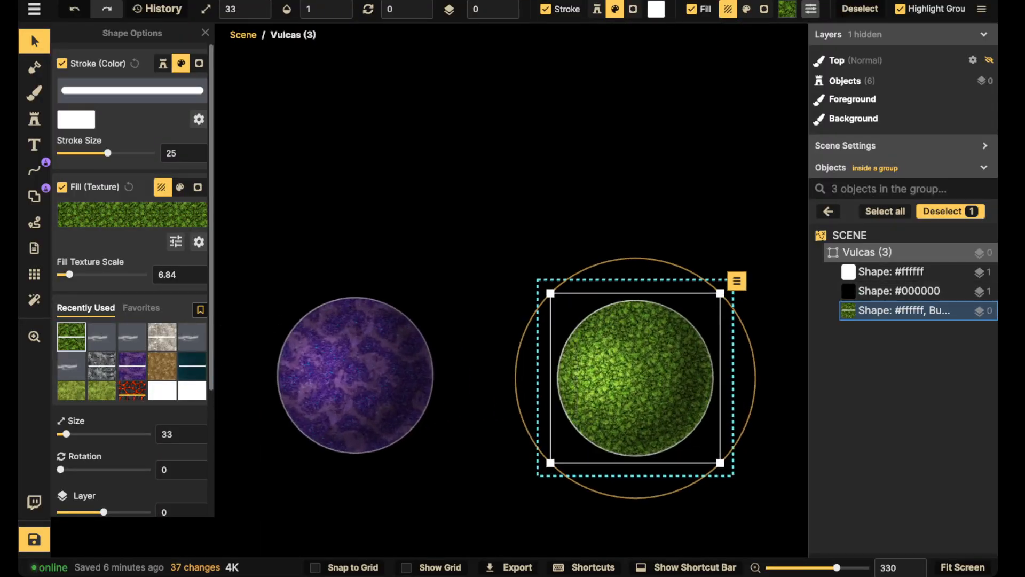
drag(69, 275, 69, 274)
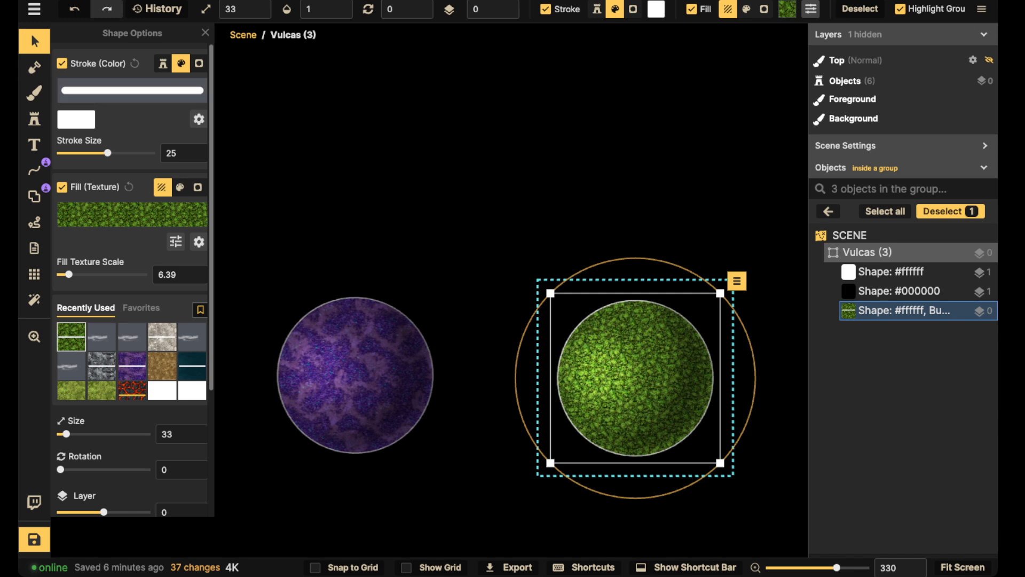
- Raise the opacity of the new planet's black shading shape to 0.55, shift it slightly down, and leave the group
click(899, 291)
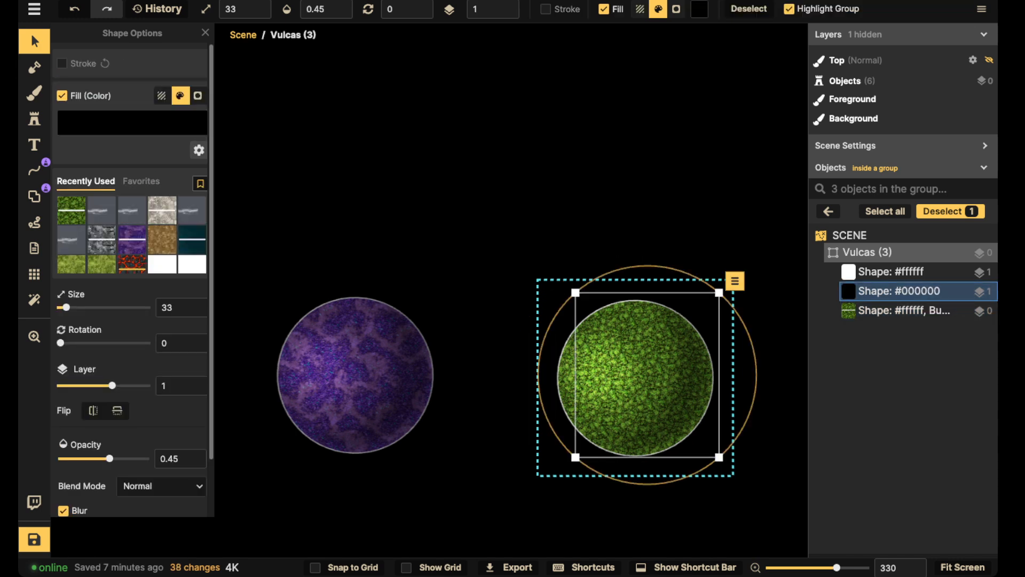
drag(110, 458, 111, 458)
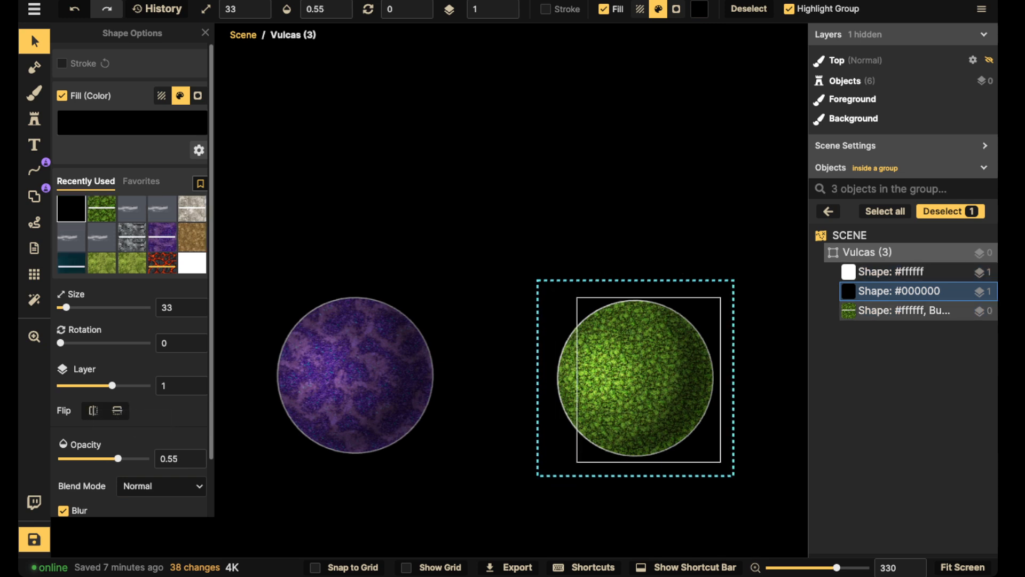
click(890, 272)
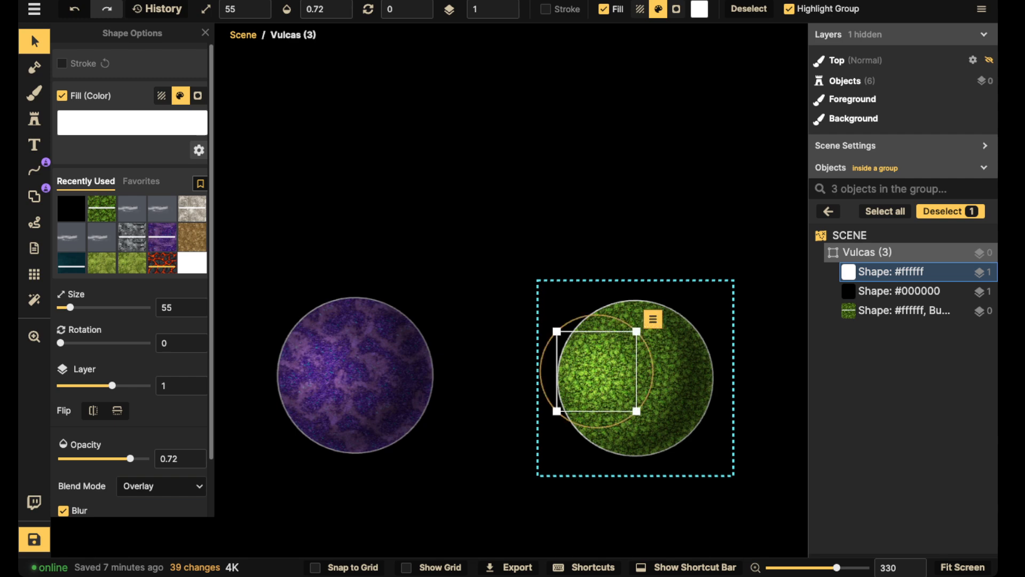
key(Escape)
key(Escape)
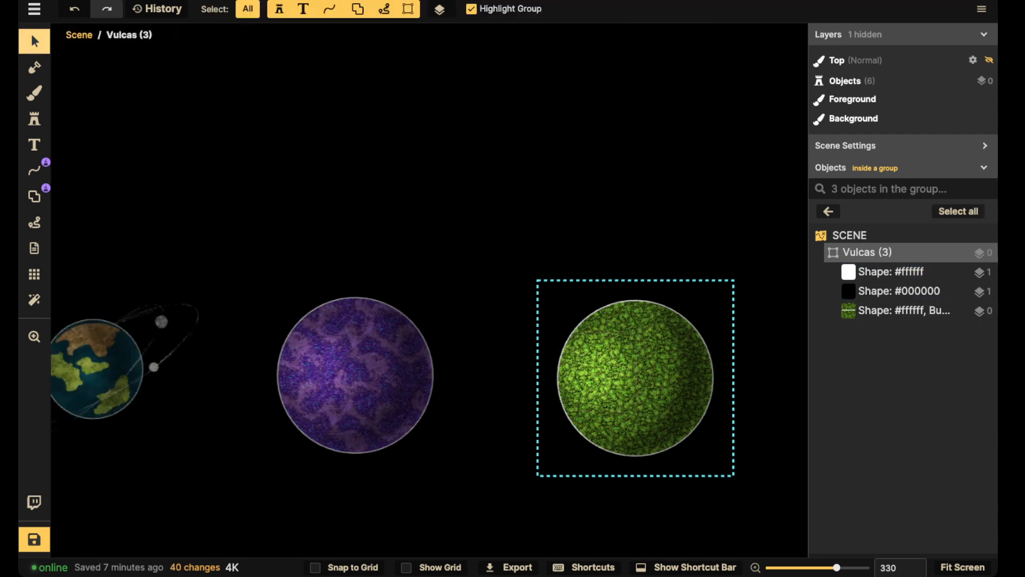
scroll(609, 337, down, 5)
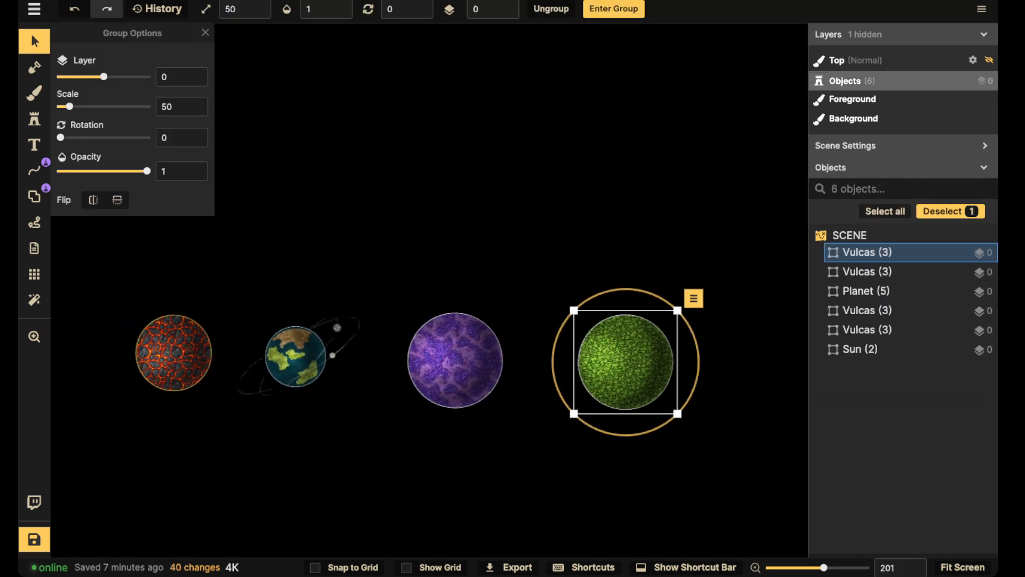
- Try the blotchy teal-green texture from the Fey: Forest pack as the new planet's fill
double_click(867, 252)
click(887, 310)
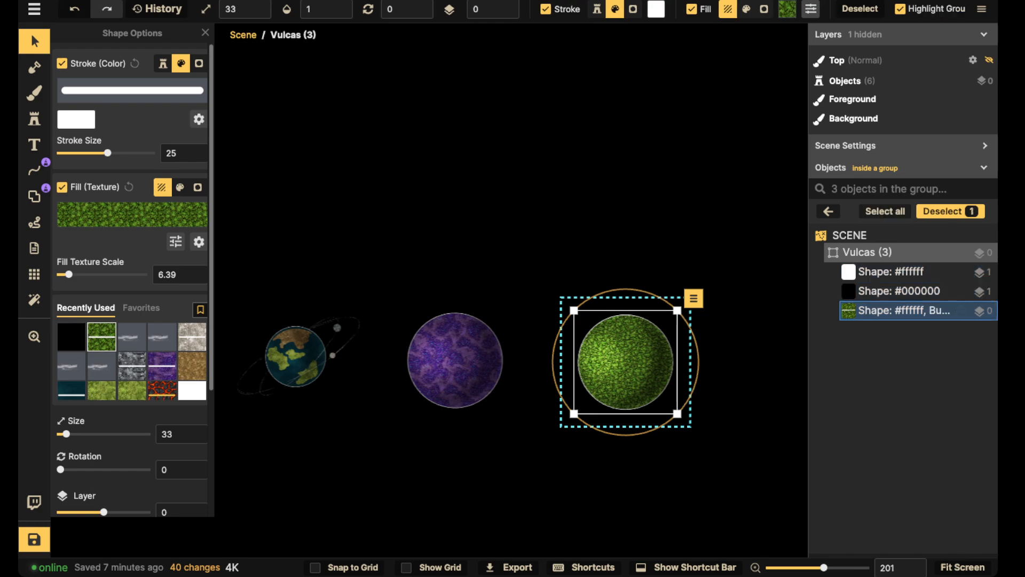
click(132, 212)
scroll(303, 262, up, 1)
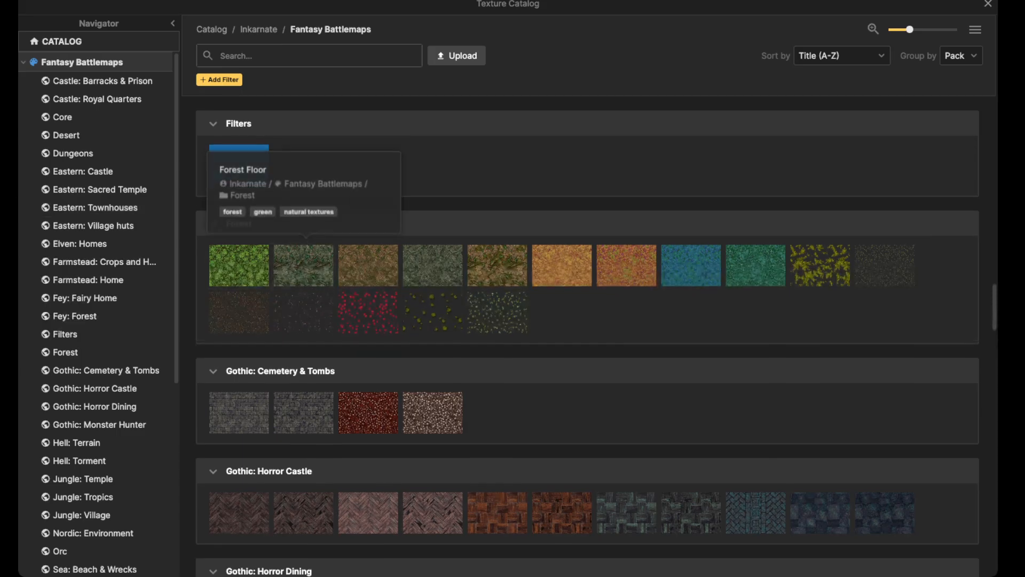
scroll(432, 277, up, 6)
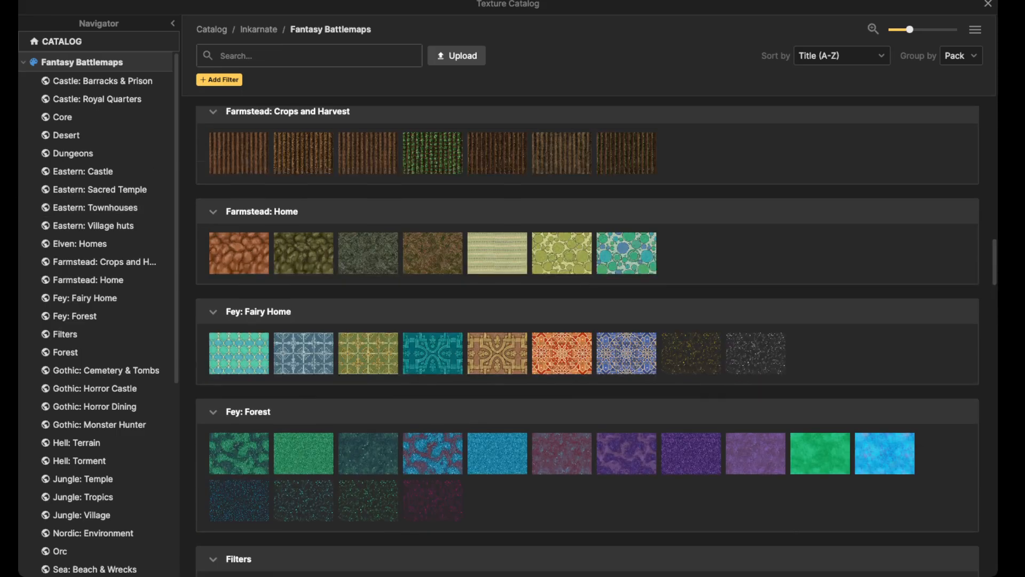
scroll(433, 256, up, 2)
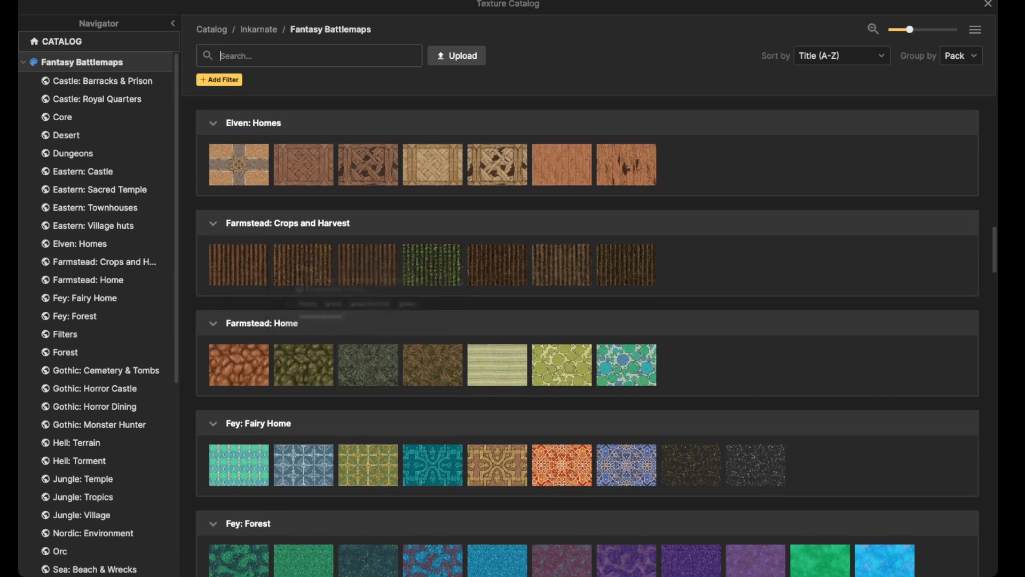
scroll(368, 352, down, 4)
click(239, 320)
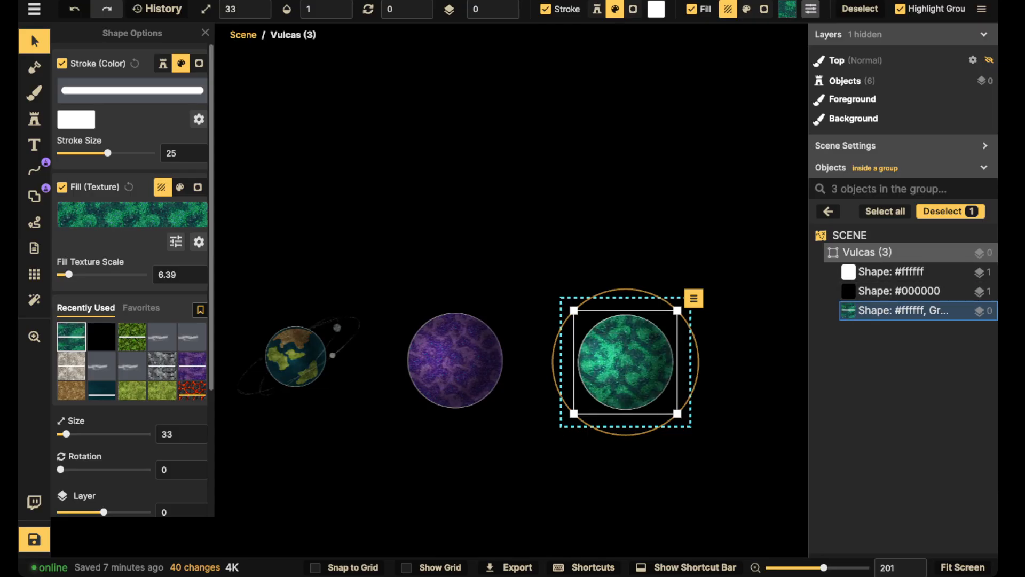
- Fill the new planet with the mottled green Gothic: Monster Hunter texture and set its texture scale to 18.81
click(132, 214)
scroll(587, 341, down, 16)
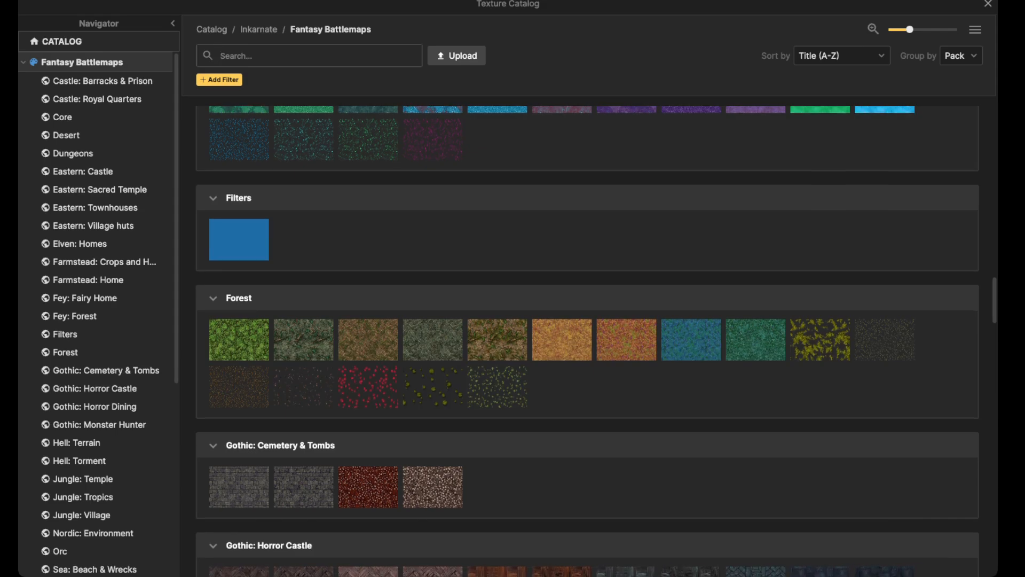
scroll(303, 286, down, 2)
scroll(303, 287, up, 5)
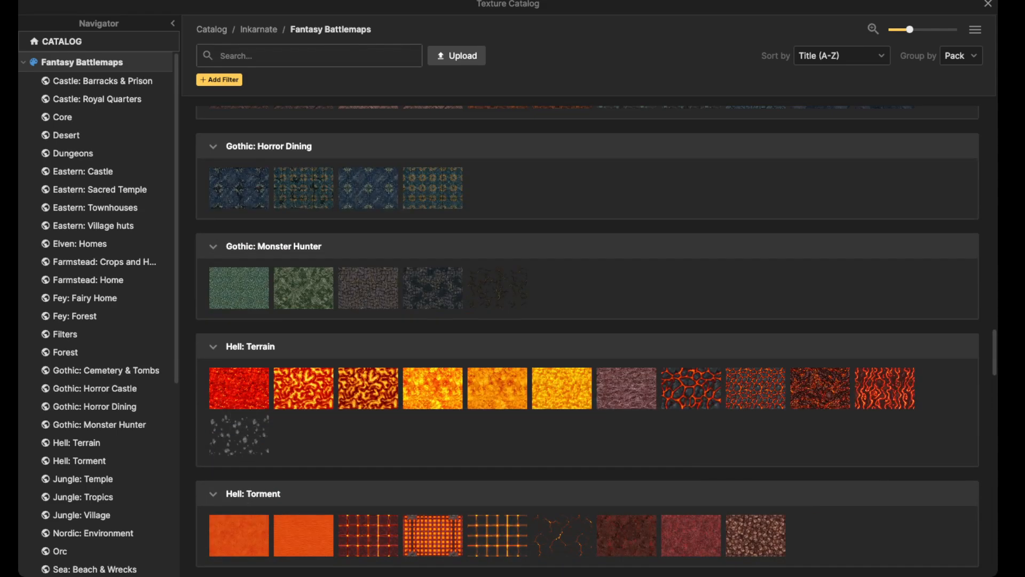
click(303, 287)
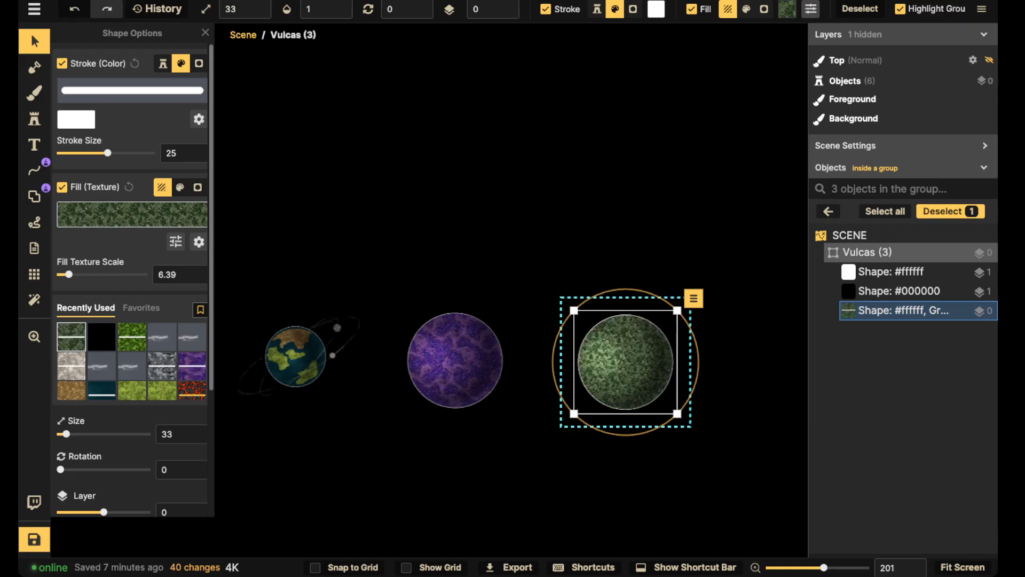
drag(69, 274, 81, 275)
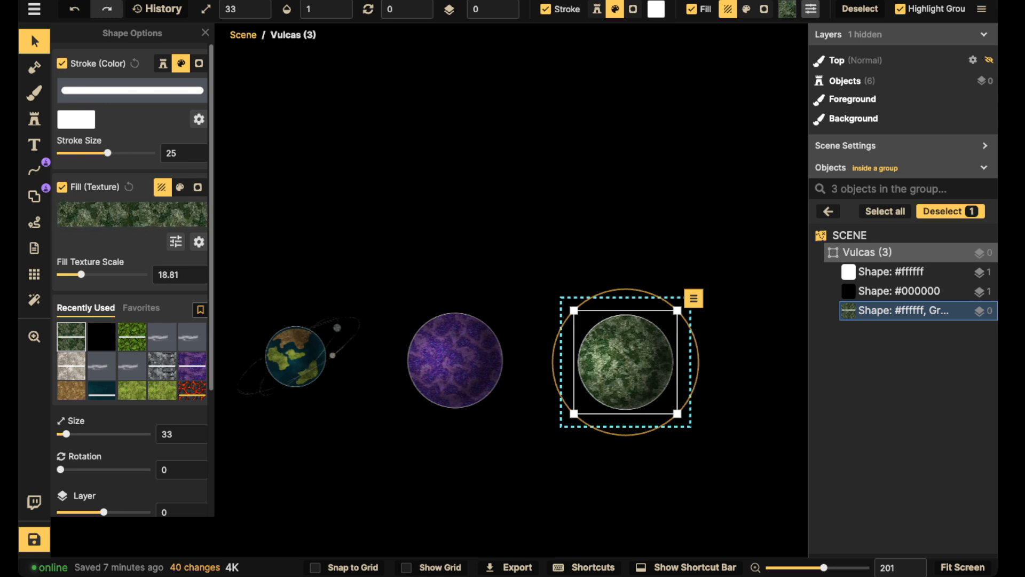
- Adjust the green planet's fill colors to brightness 106 and contrast 132, and exit its group
scroll(132, 267, down, 3)
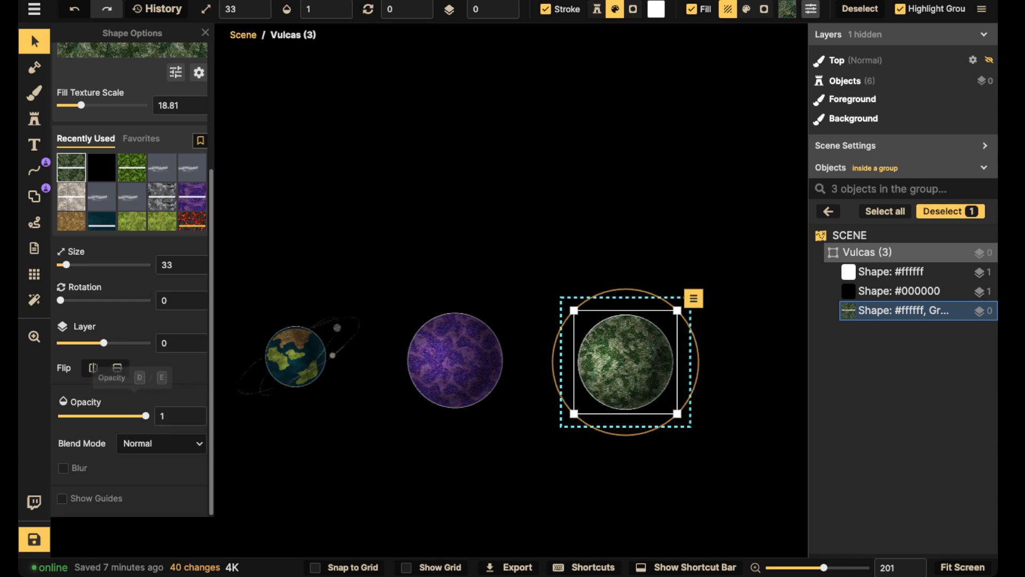
click(175, 72)
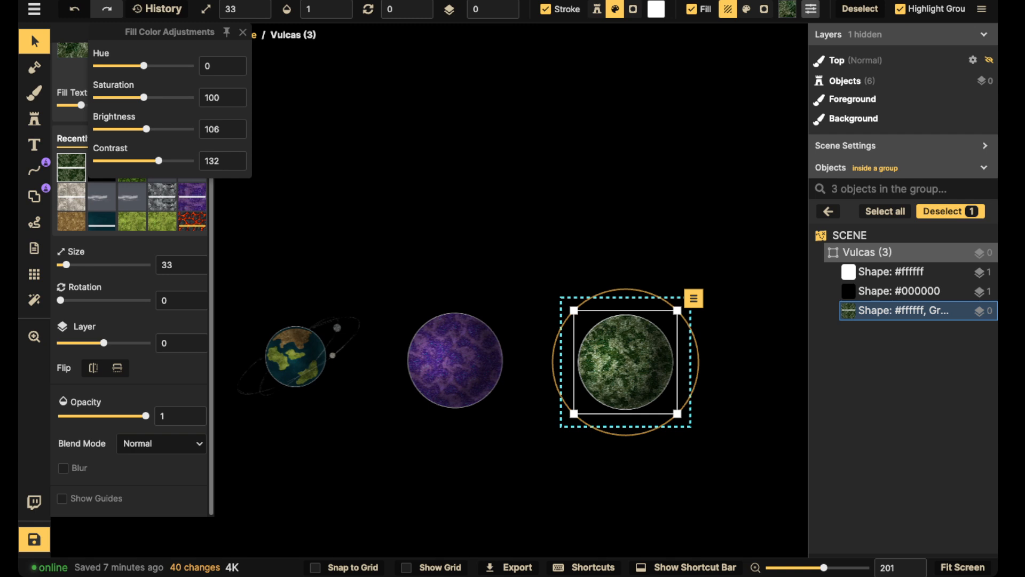
click(34, 42)
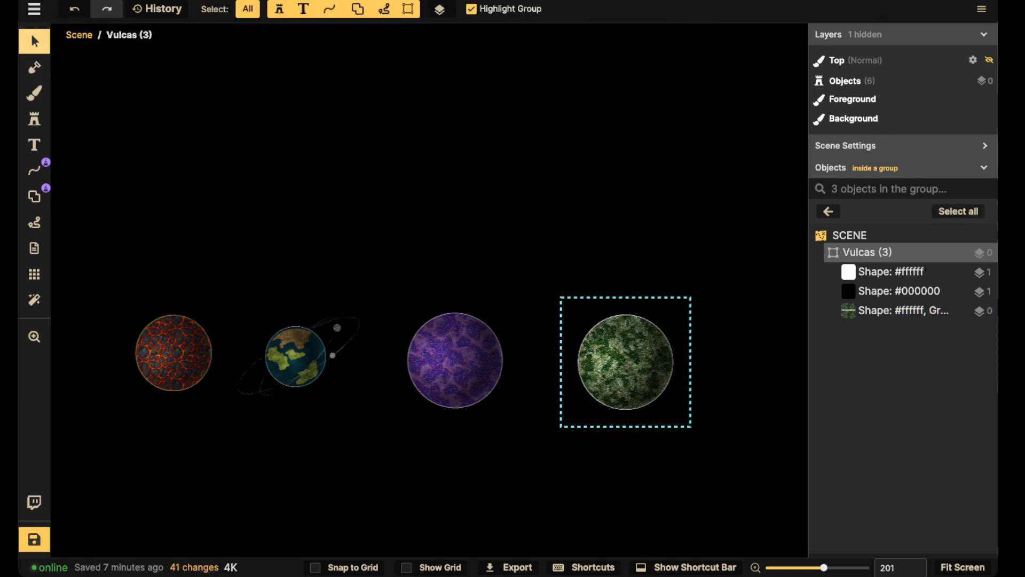
click(540, 267)
- Scale the green planet down to 20 and move it closer to the purple planet, in line with the row
click(625, 362)
drag(677, 413, 658, 394)
key(q)
key(w)
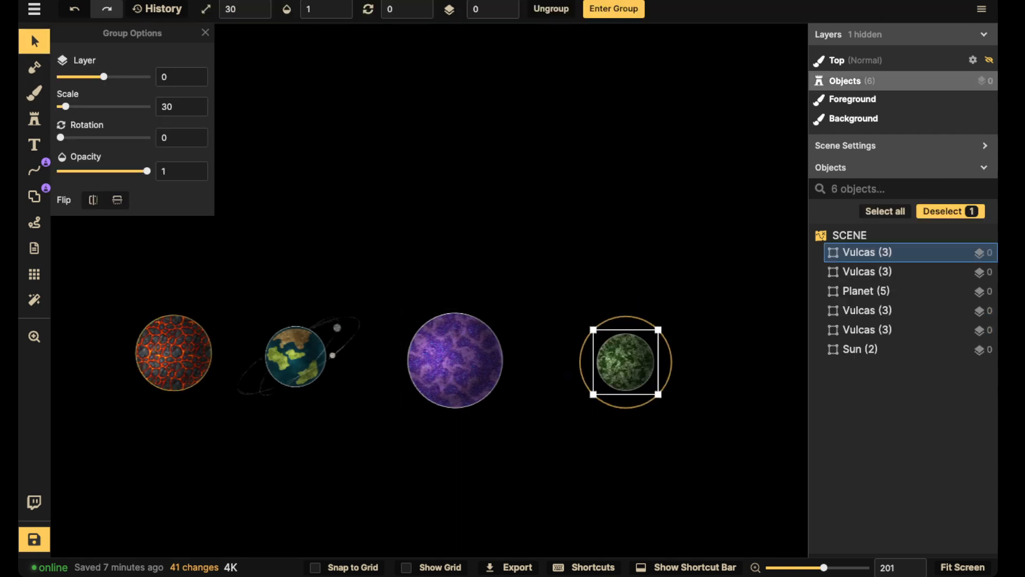
key(q)
drag(626, 362, 572, 364)
click(400, 262)
scroll(400, 262, down, 5)
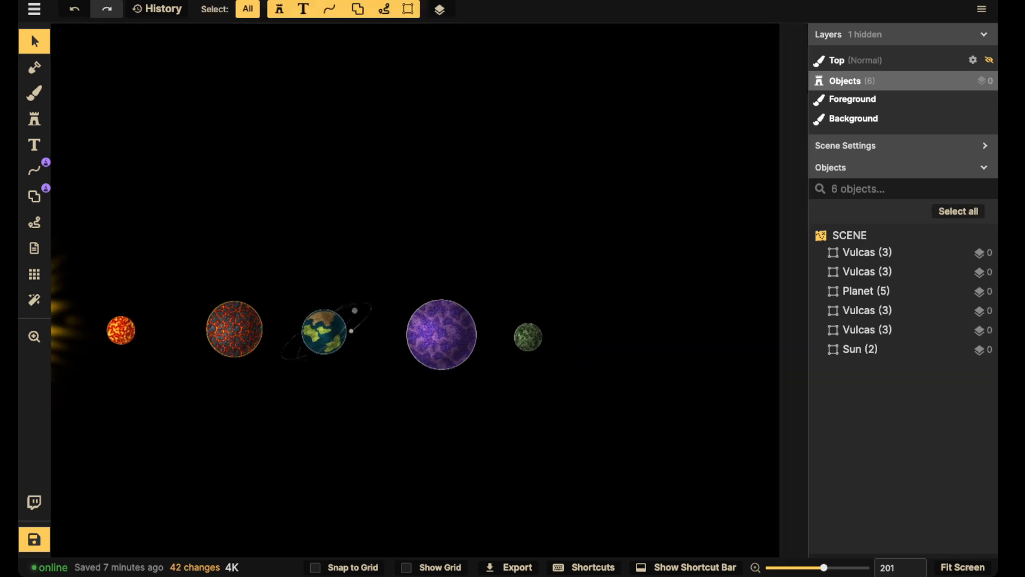
- Duplicate the small green planet and place the copy farther out in the row
click(491, 315)
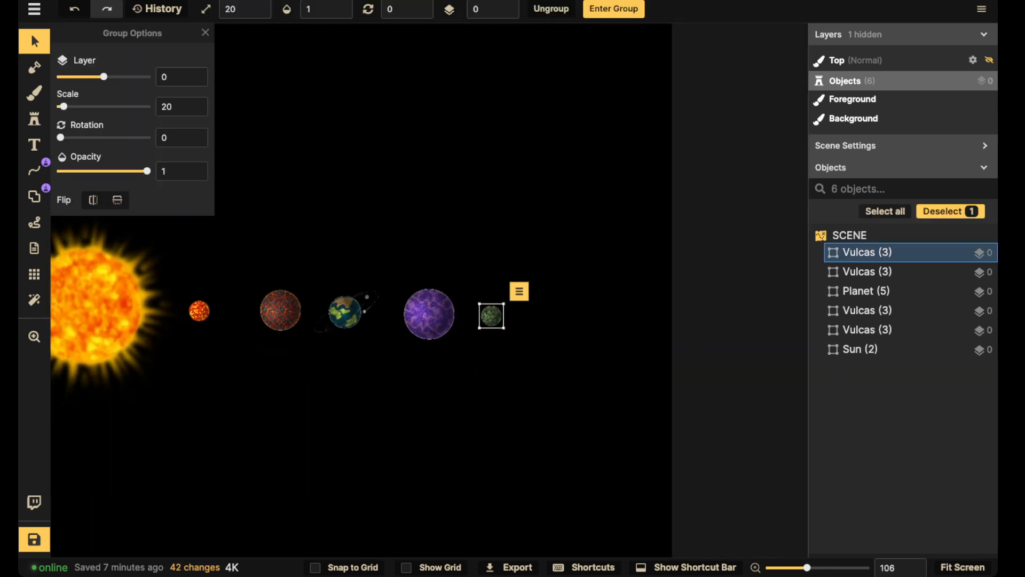
key(ctrl+d)
drag(542, 328, 576, 315)
scroll(564, 316, up, 4)
- Fill the new outermost planet with the Steampunk Gears texture and set its texture scale to 29.62
double_click(576, 315)
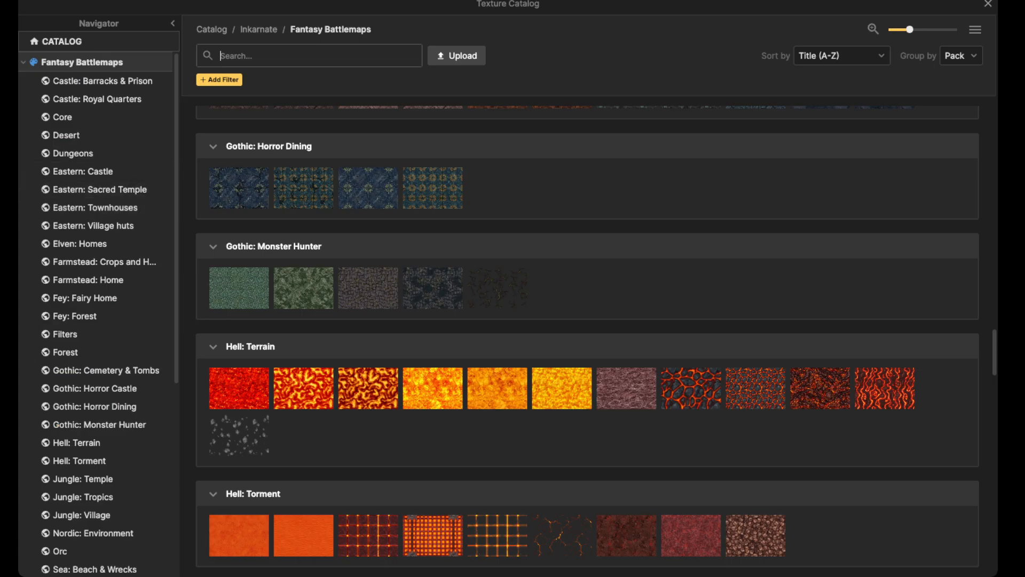
scroll(587, 341, down, 3)
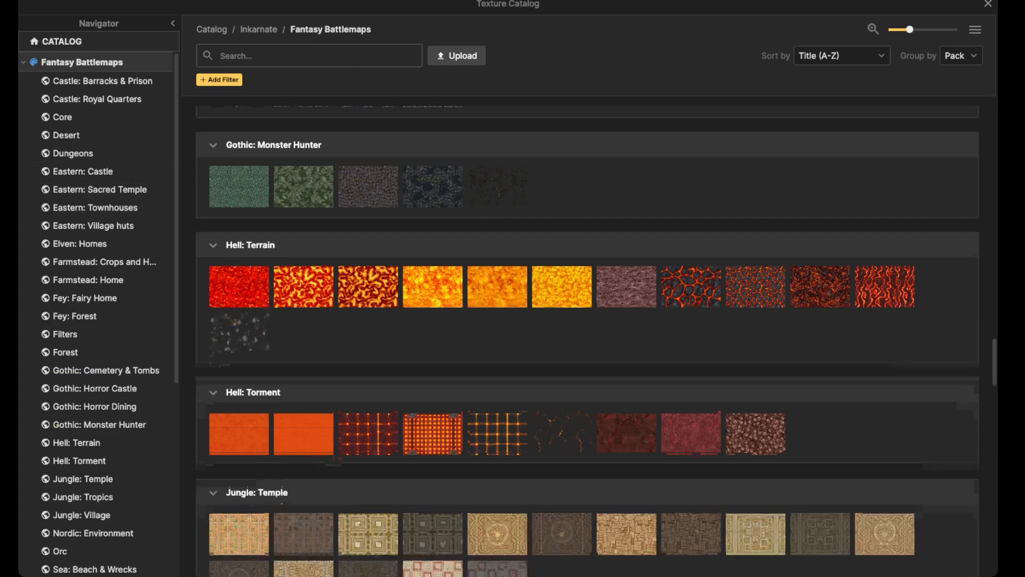
scroll(587, 342, down, 8)
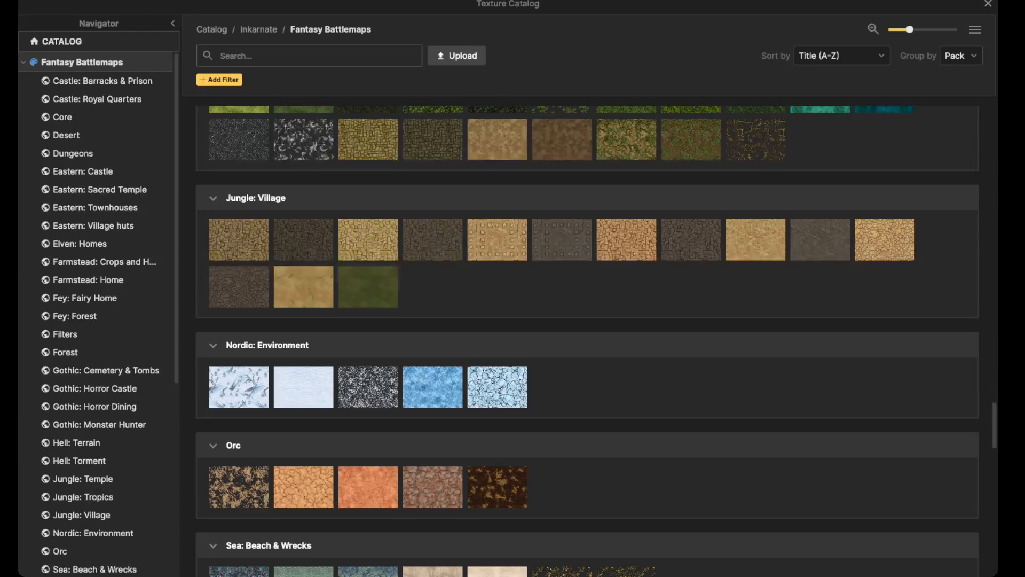
scroll(432, 298, down, 7)
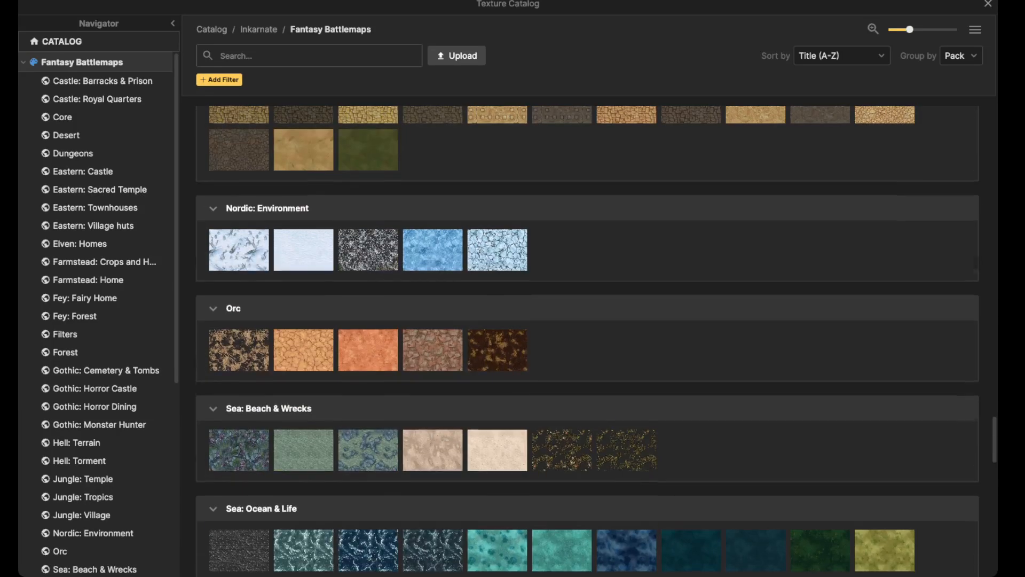
scroll(432, 299, down, 6)
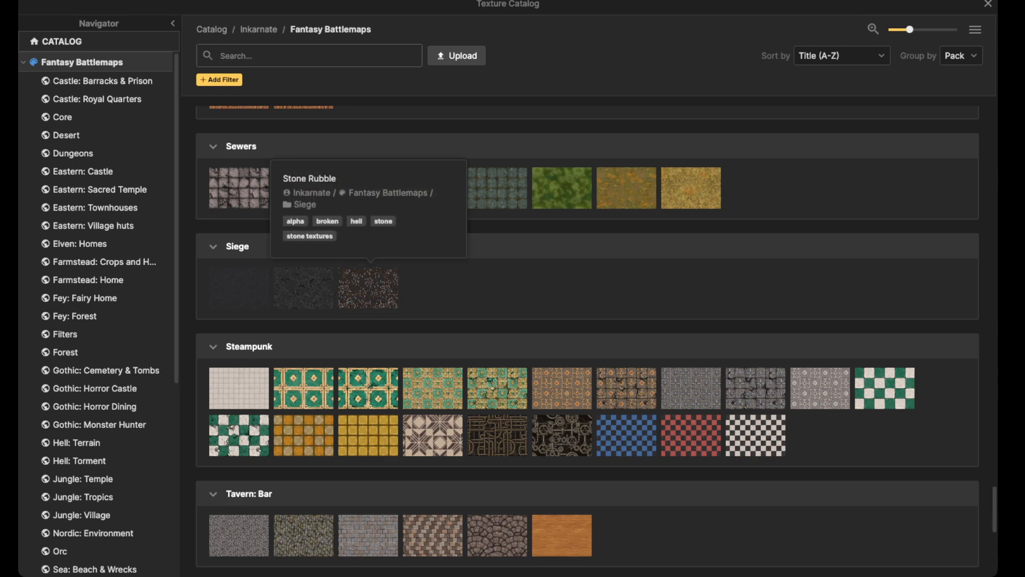
click(561, 435)
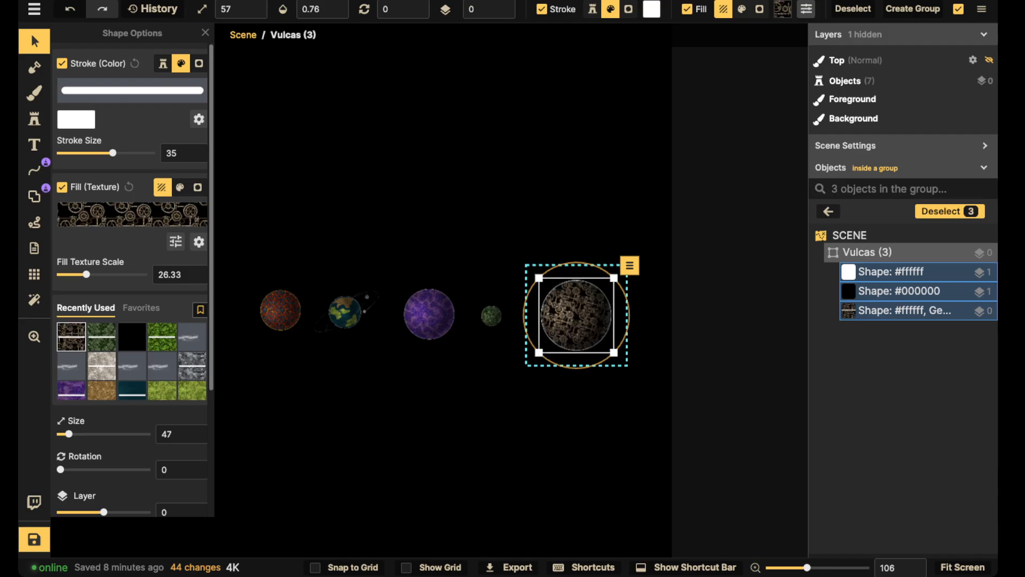
scroll(573, 314, up, 4)
scroll(503, 282, up, 3)
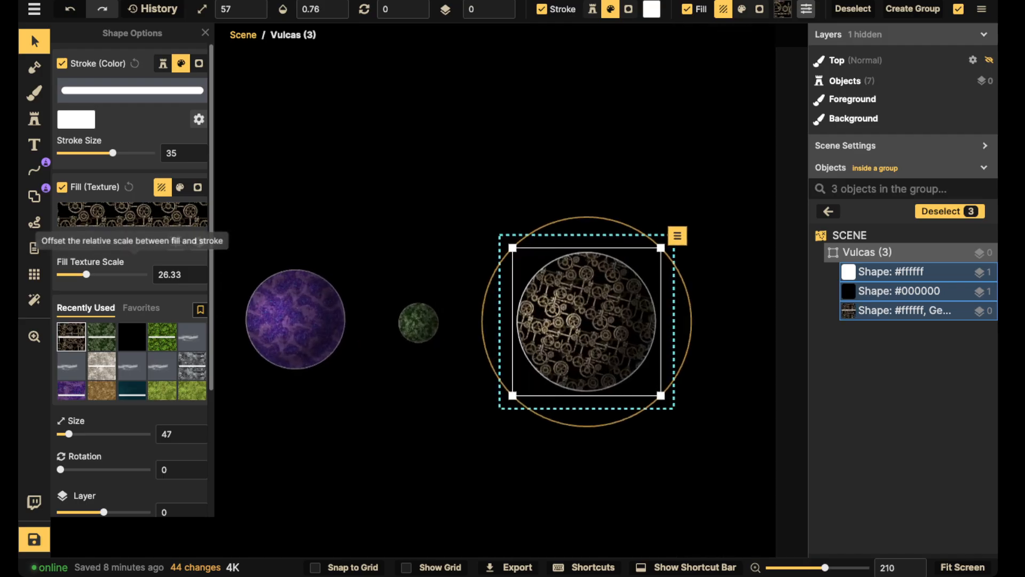
drag(87, 275, 89, 275)
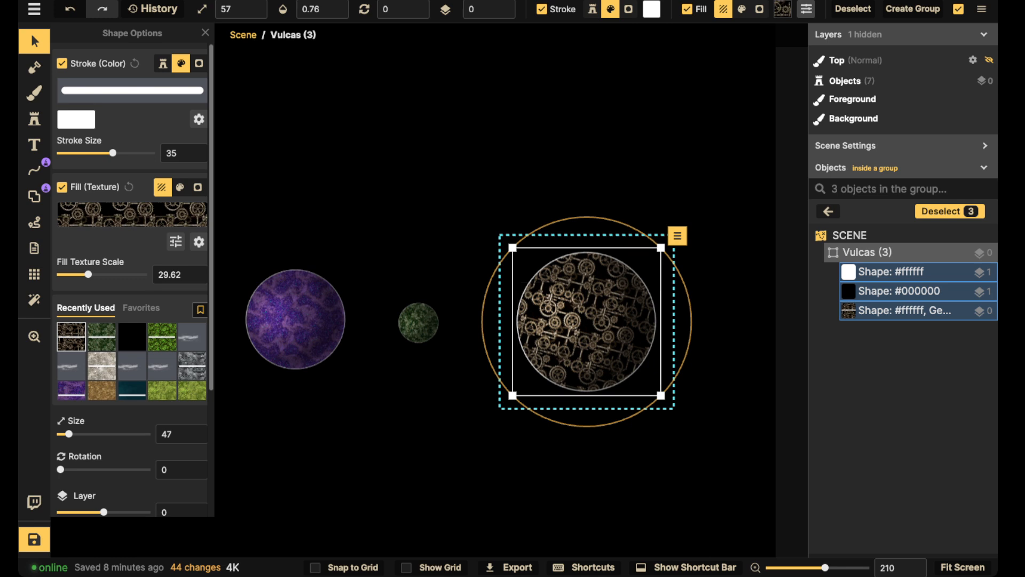
- Remove the stroke from the gears-textured circle and set its rotation to 45
click(890, 272)
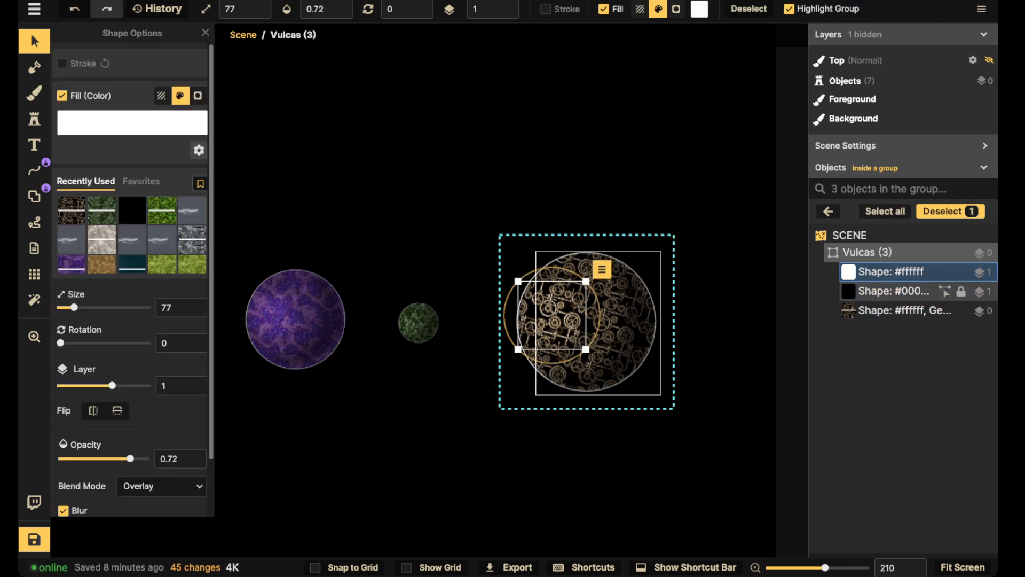
click(902, 310)
click(62, 63)
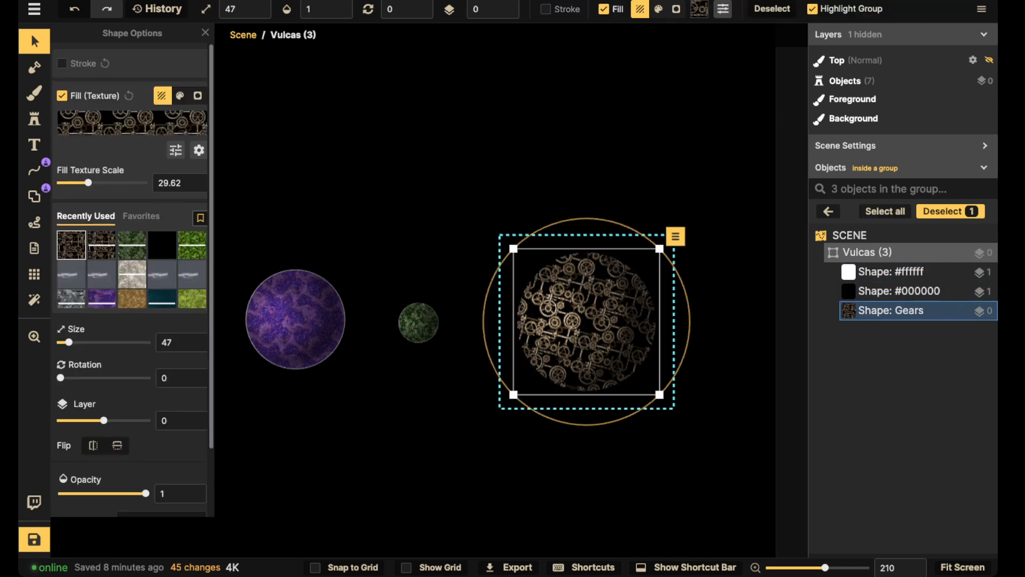
drag(61, 378, 71, 378)
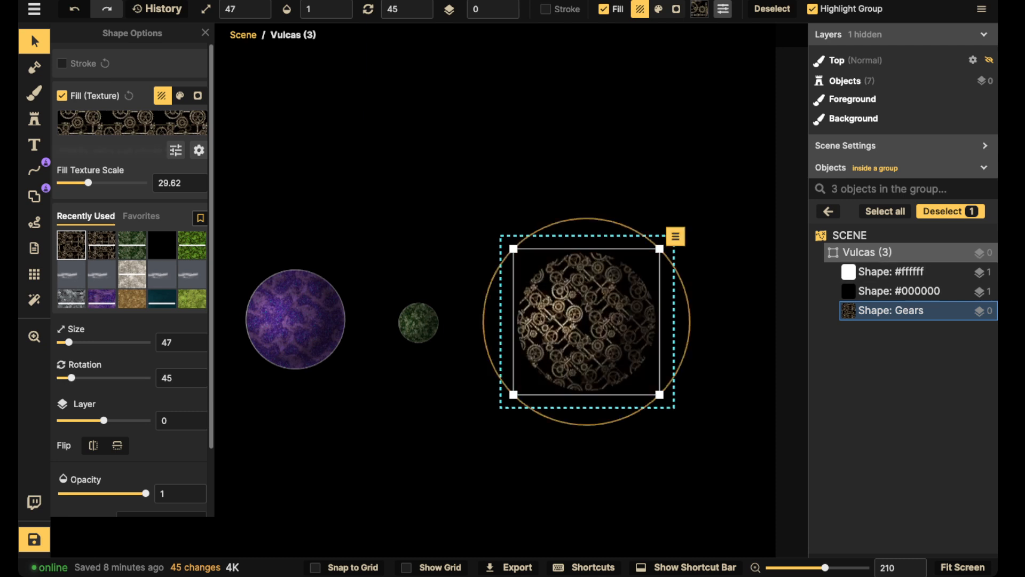
- Set the circle's texture scale to 36.55 and switch its fill to the Steampunk Pipes texture
drag(88, 182, 92, 183)
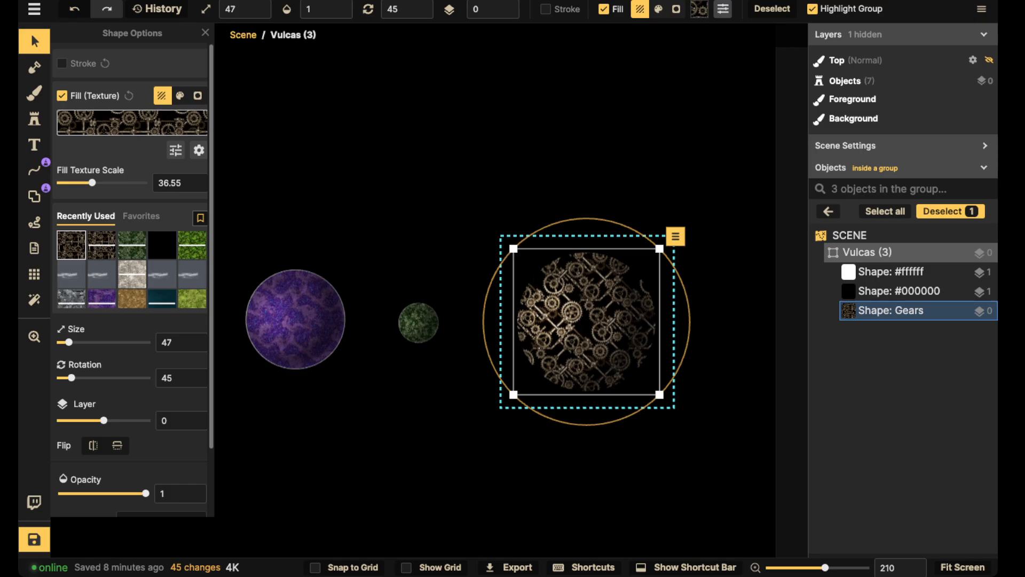
click(126, 127)
click(497, 435)
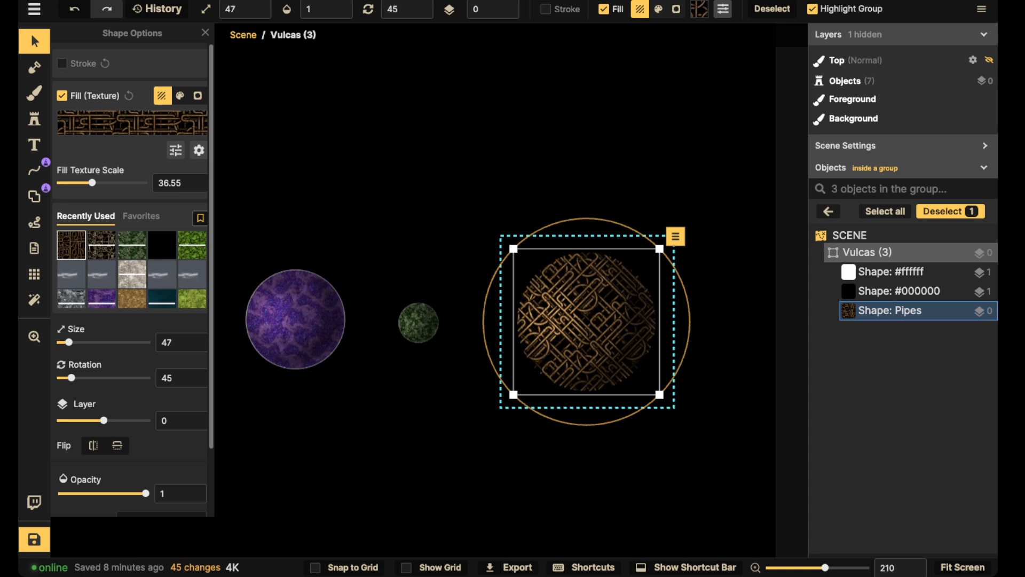
- Replace the Pipes fill with the cracked orange texture from the Orc pack and reduce its texture scale
click(132, 123)
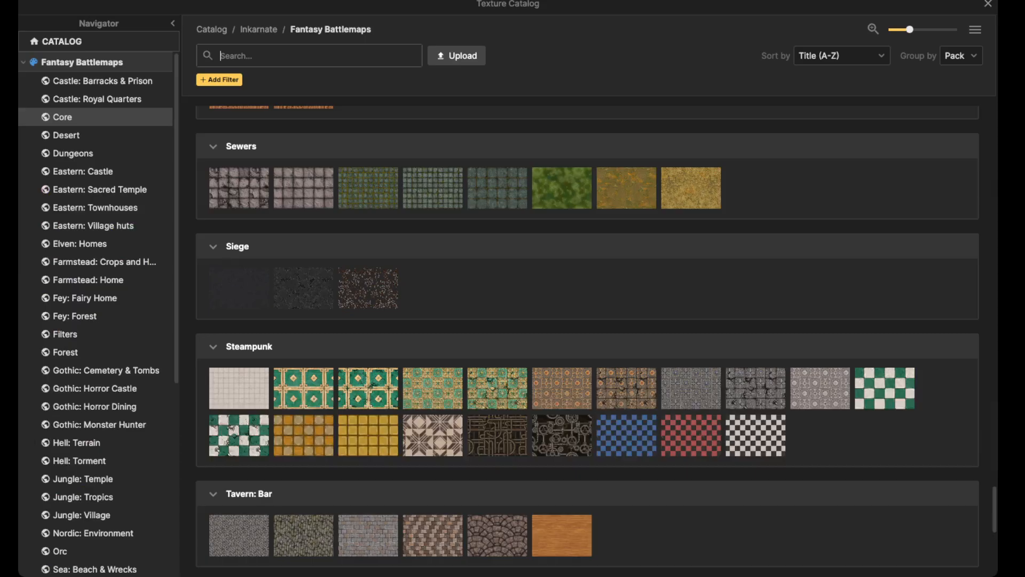
scroll(433, 346, down, 4)
scroll(432, 346, down, 4)
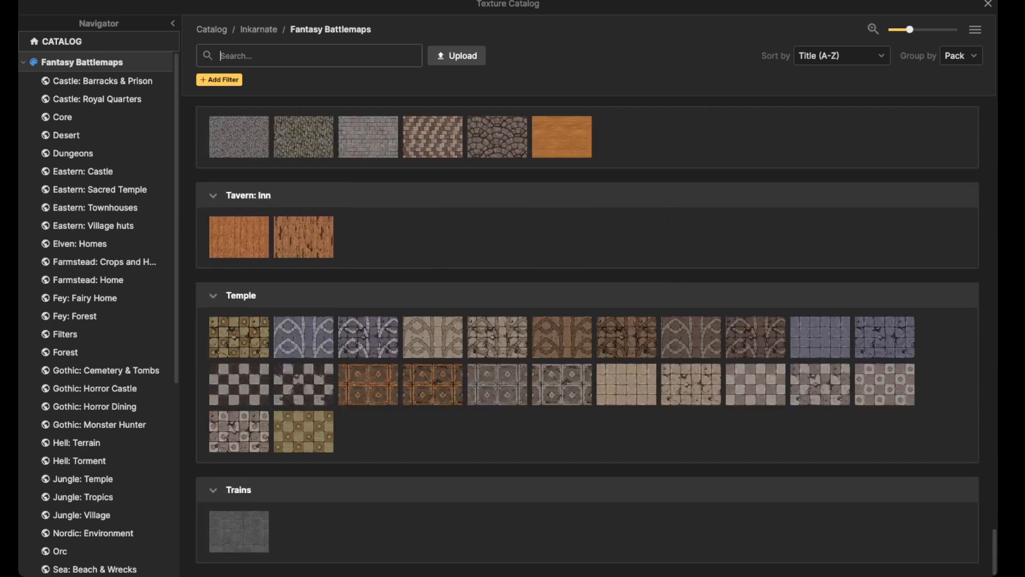
scroll(432, 346, up, 8)
scroll(433, 346, up, 8)
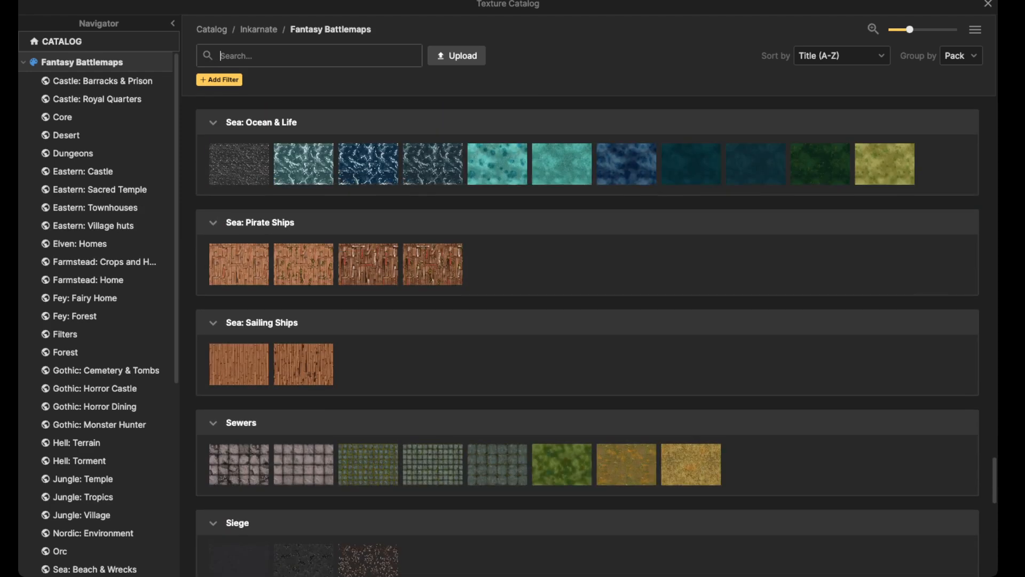
scroll(432, 346, up, 2)
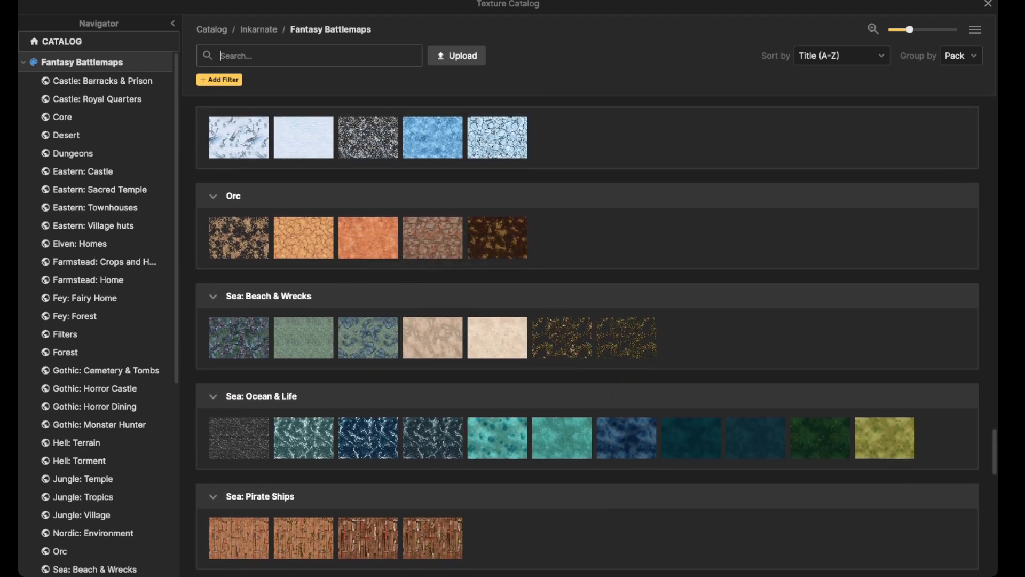
scroll(433, 346, up, 3)
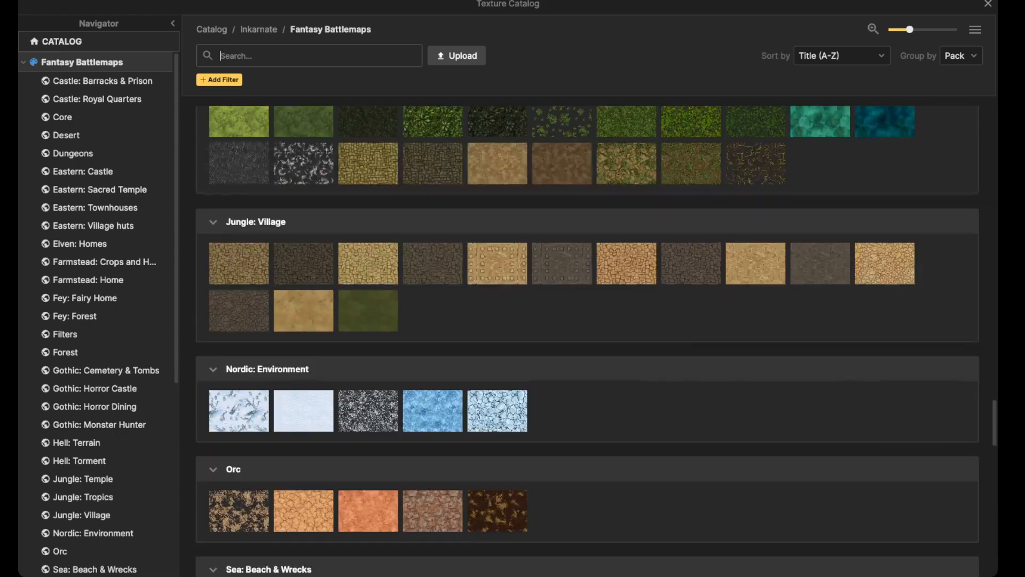
click(302, 515)
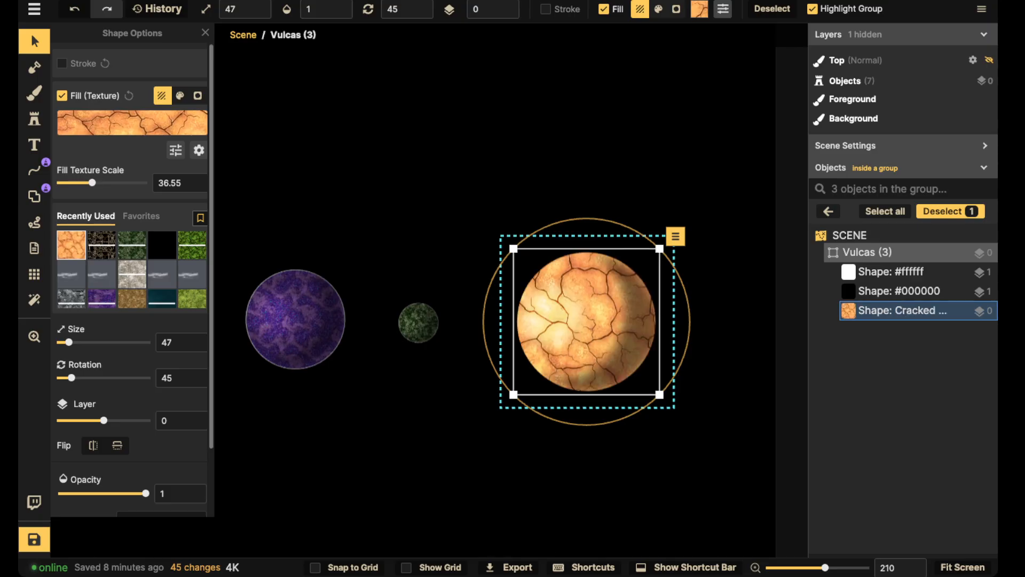
drag(92, 183, 83, 183)
- Enlarge the black shading shape to size 56, shift it back over the cracked orange planet, and exit the group
click(35, 41)
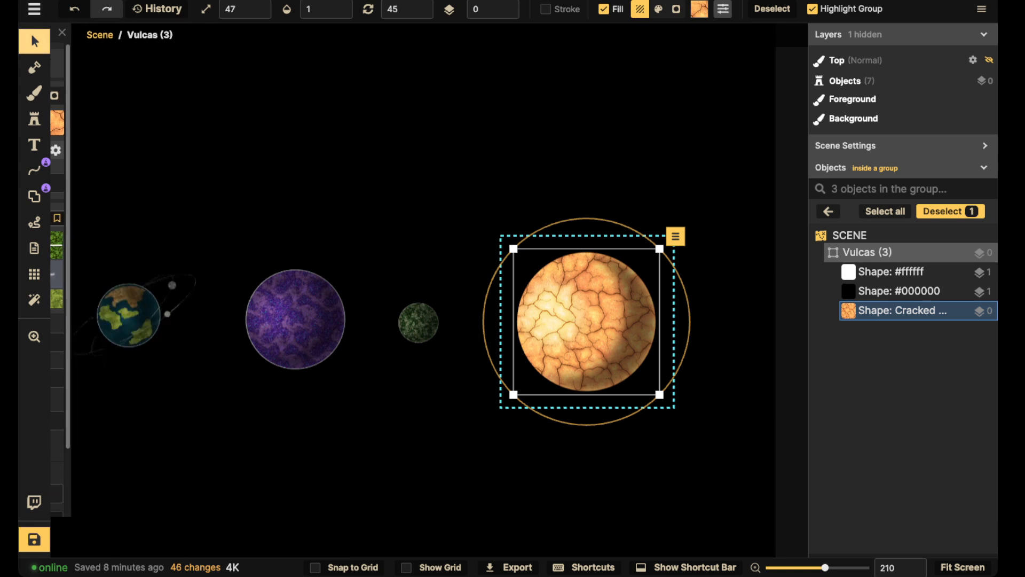
click(632, 344)
drag(633, 344, 634, 346)
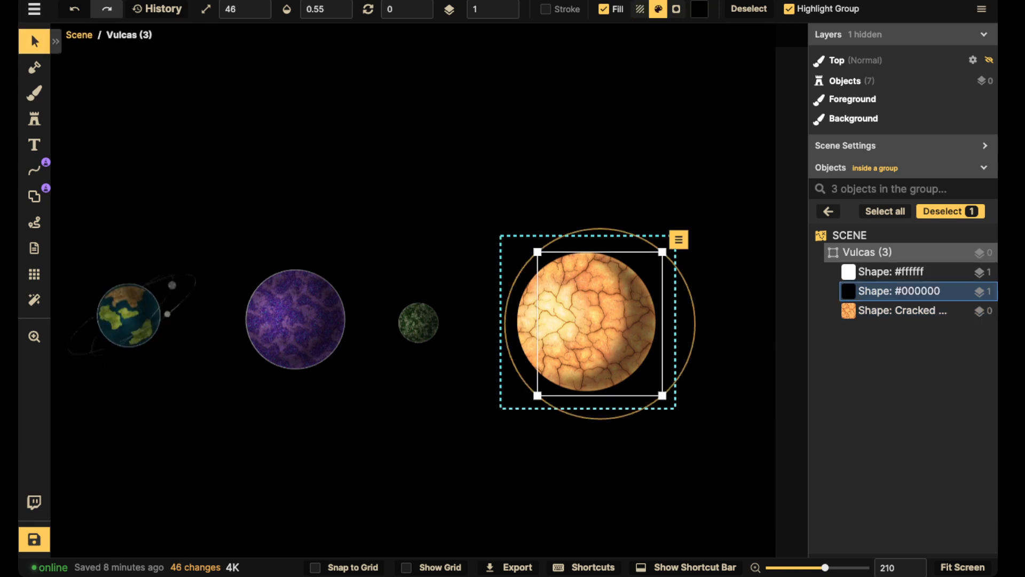
drag(662, 395, 675, 409)
drag(634, 347, 623, 343)
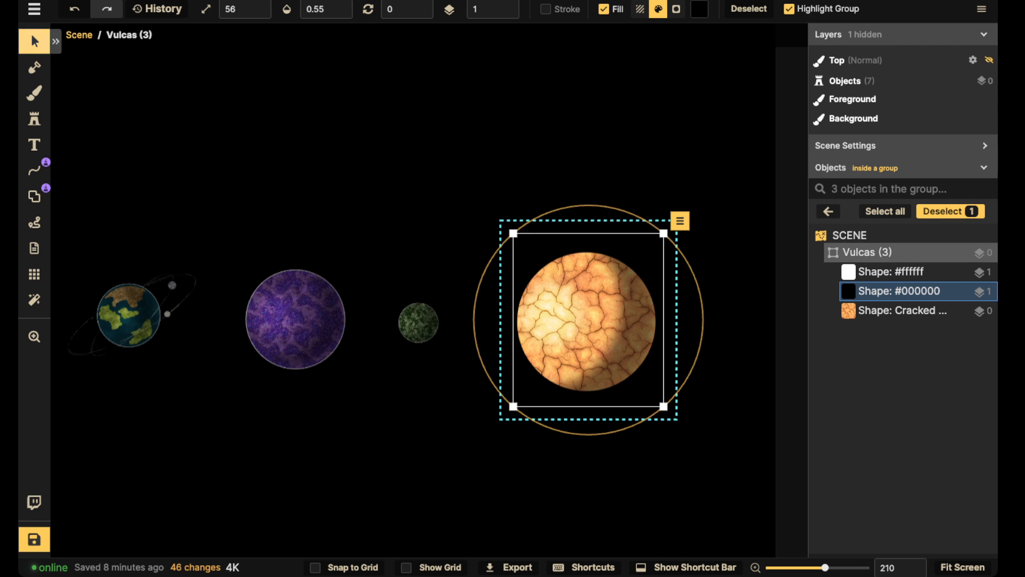
click(34, 41)
key(Escape)
key(Escape)
- Scale down the cracked orange planet and move it just above the row, between the two planets nearest the sun
click(592, 325)
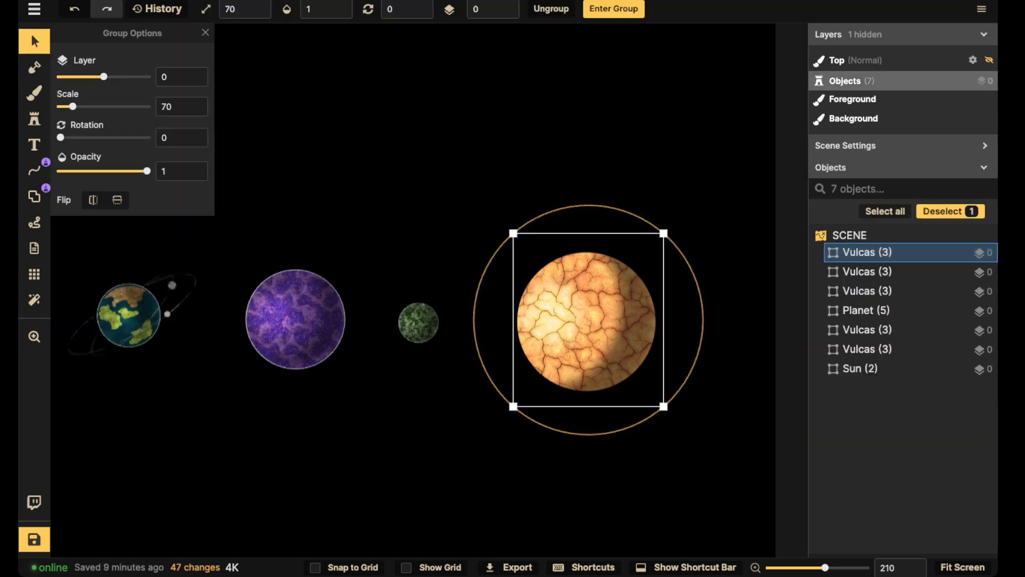
key(bracketleft)
key(bracketleft)
key(bracketleft)
scroll(564, 336, down, 1)
drag(564, 337, 645, 337)
drag(645, 336, 384, 327)
scroll(383, 327, down, 2)
key(Escape)
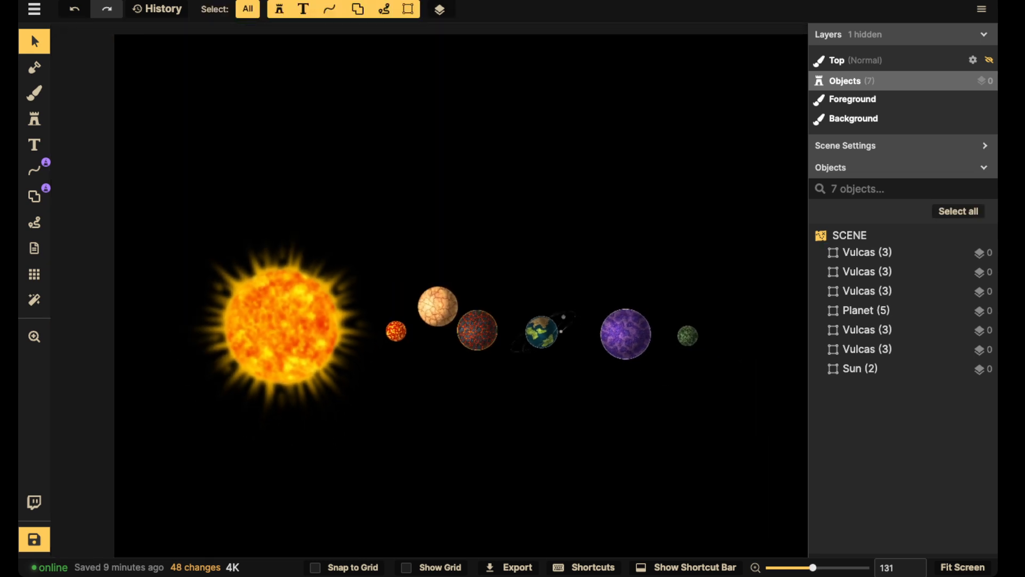
- Shift the Earth-like, purple and green planets outward together and place the cracked orange planet in the gap after the dark red one
drag(411, 254, 636, 400)
drag(502, 332, 598, 337)
drag(314, 305, 429, 330)
double_click(429, 330)
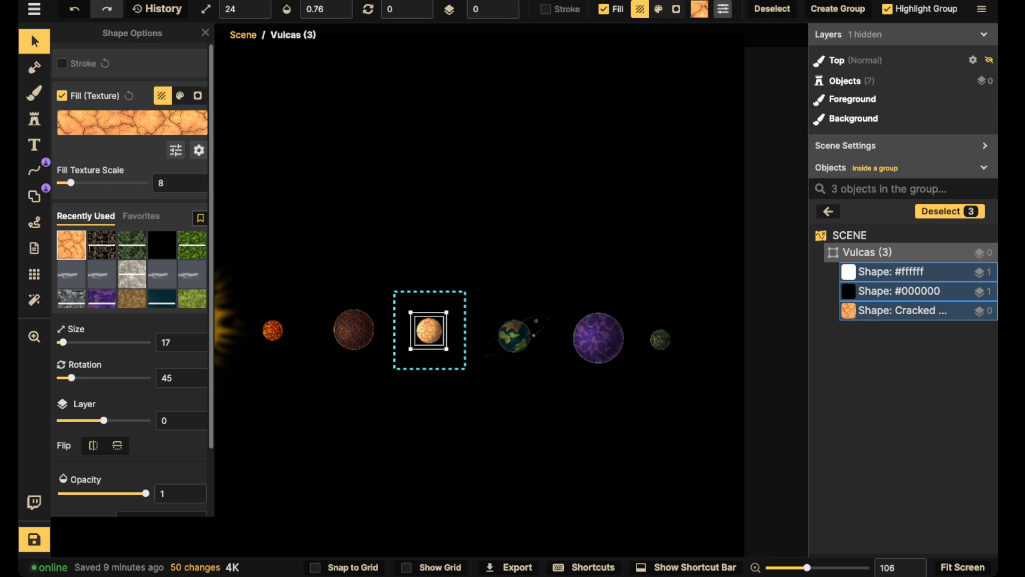
key(Escape)
key(Escape)
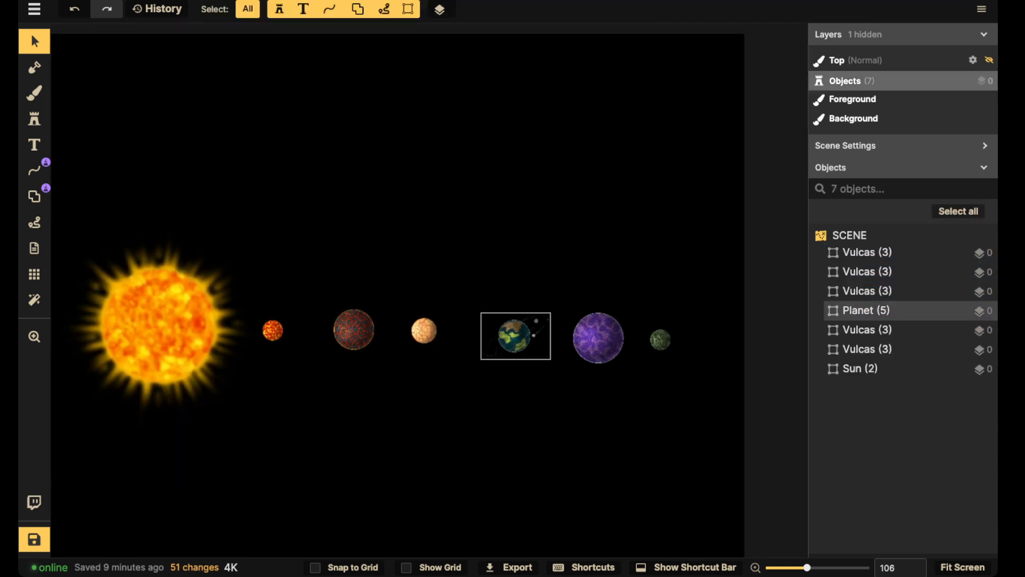
- Nudge the Earth-like, purple and small green planets into line with the rest of the row, widening the outer spacing
click(513, 335)
drag(514, 335, 510, 329)
click(599, 338)
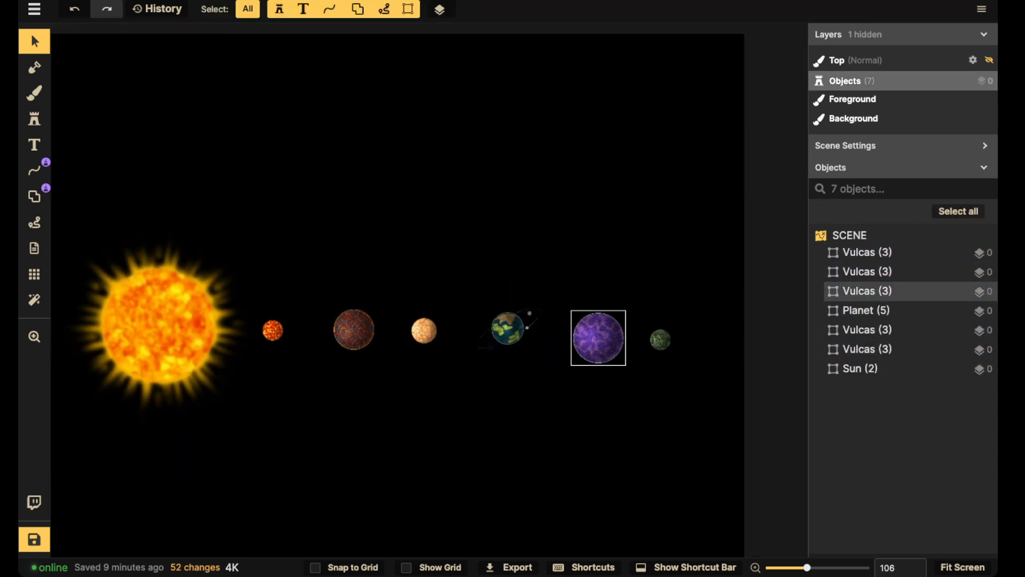
drag(598, 338, 600, 331)
double_click(601, 330)
double_click(661, 339)
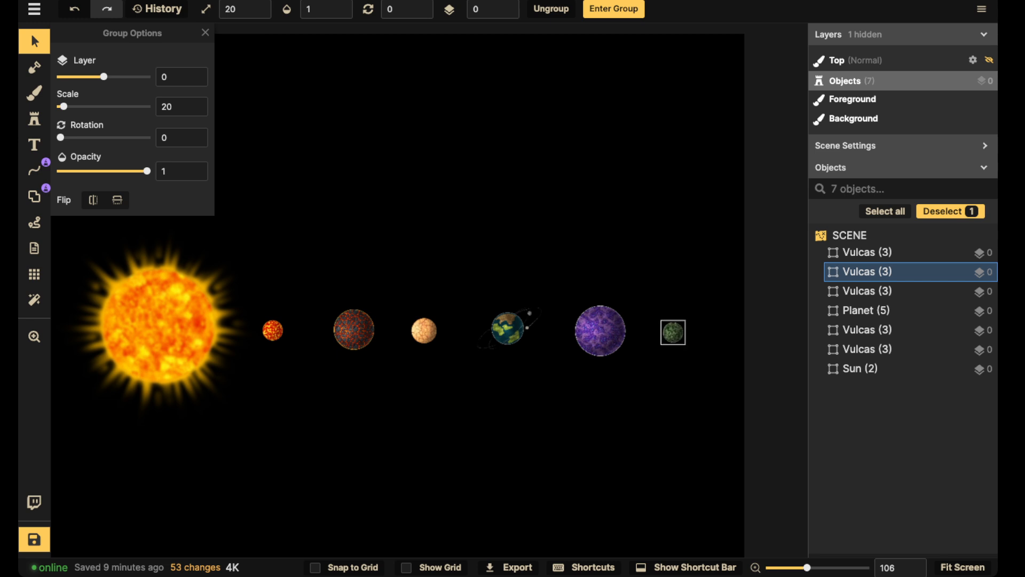
double_click(674, 332)
- Select the sun and all six planets and shift the entire row slightly right and down on the canvas
scroll(472, 296, down, 5)
click(421, 224)
scroll(411, 206, down, 4)
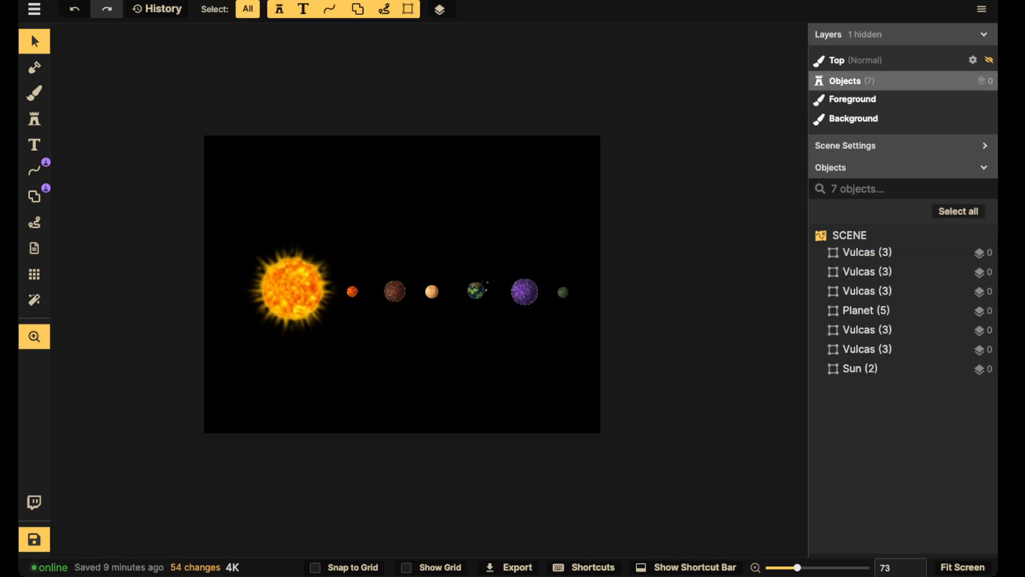
drag(411, 225, 462, 231)
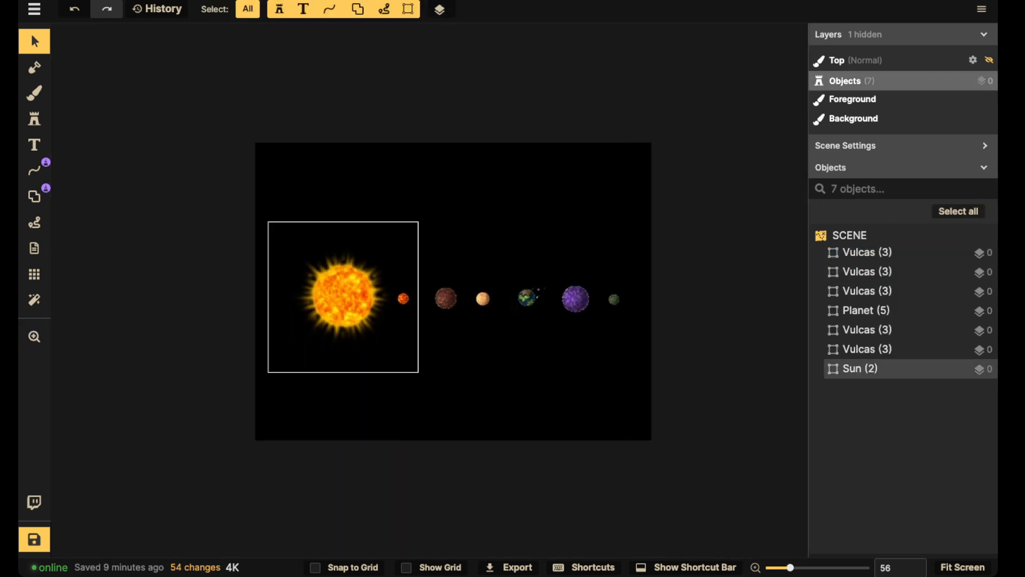
drag(390, 227, 468, 310)
drag(295, 214, 678, 376)
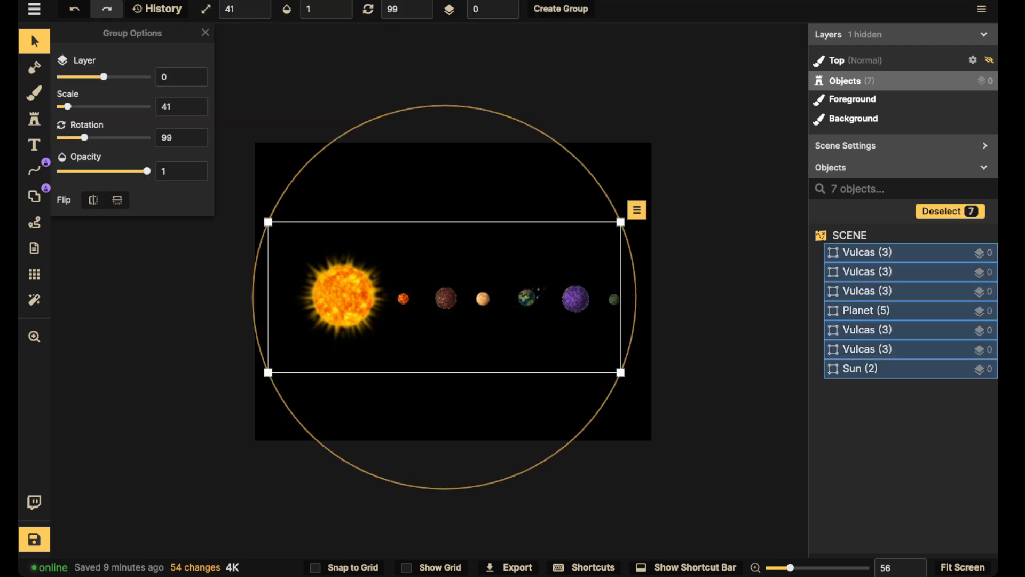
drag(482, 299, 469, 306)
scroll(468, 306, up, 10)
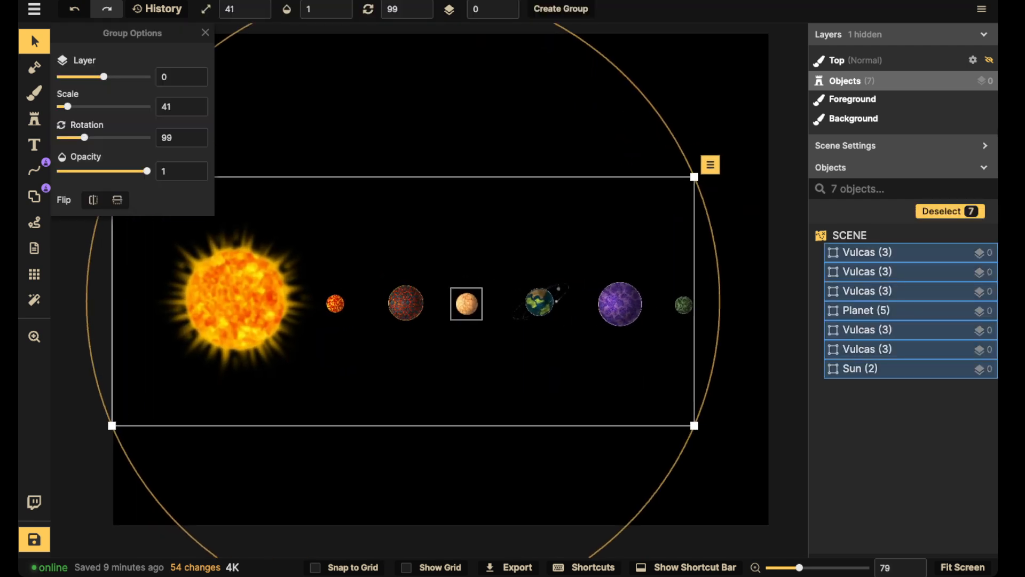
click(407, 303)
mouse_move(190, 207)
mouse_down()
mouse_move(288, 264)
mouse_move(731, 377)
mouse_up()
mouse_move(539, 303)
mouse_down()
mouse_move(577, 305)
mouse_move(569, 312)
mouse_up()
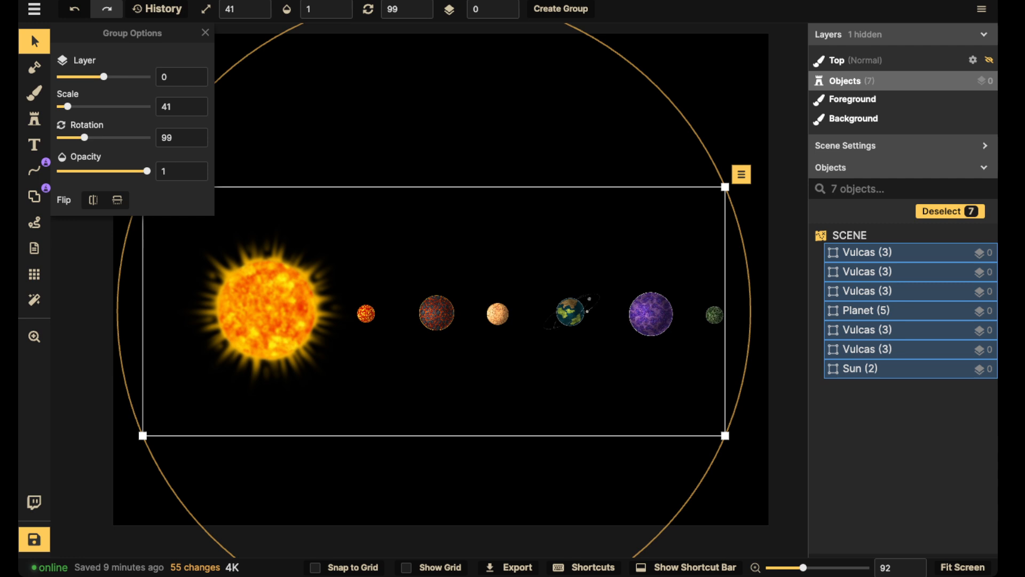
- Move the sun alone slightly closer to the first planet and a little higher
scroll(433, 253, down, 5)
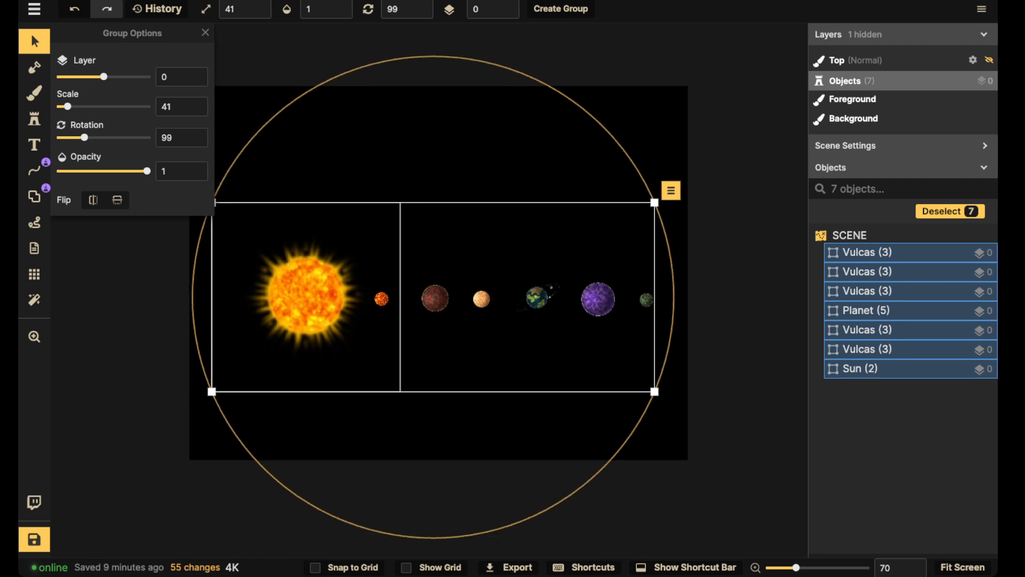
click(307, 295)
mouse_move(307, 295)
mouse_down()
mouse_move(391, 293)
mouse_move(316, 292)
mouse_up()
- Move the Earth-like, purple and green planets above the row, and shift the sun with the inner three planets toward the canvas centre
double_click(507, 243)
drag(518, 247, 683, 354)
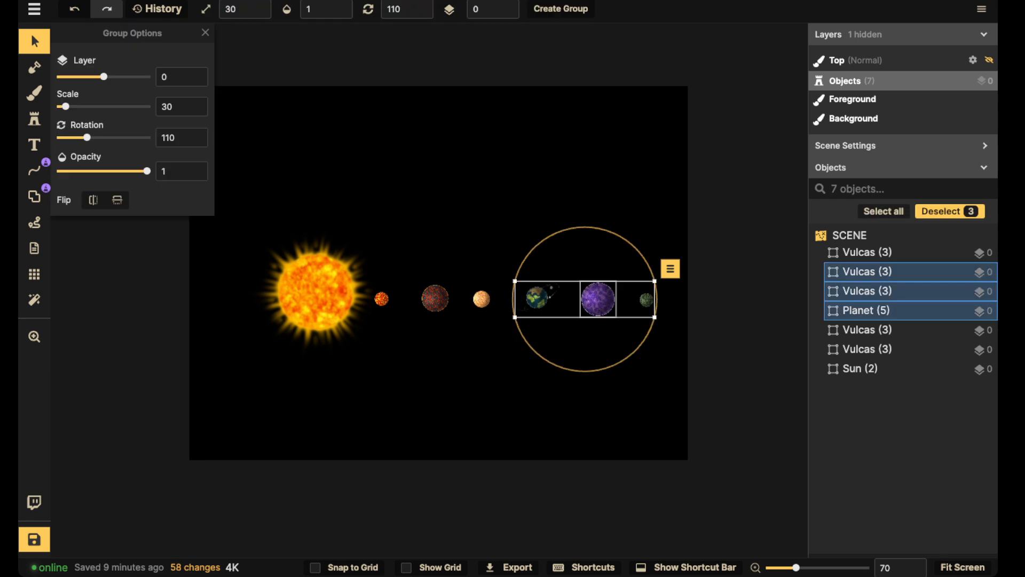
drag(597, 300, 488, 164)
click(381, 187)
drag(249, 220, 500, 326)
drag(326, 292, 464, 310)
- Move the Earth-like, purple and green planets together to the empty left side of the sun
click(343, 114)
drag(343, 115, 547, 182)
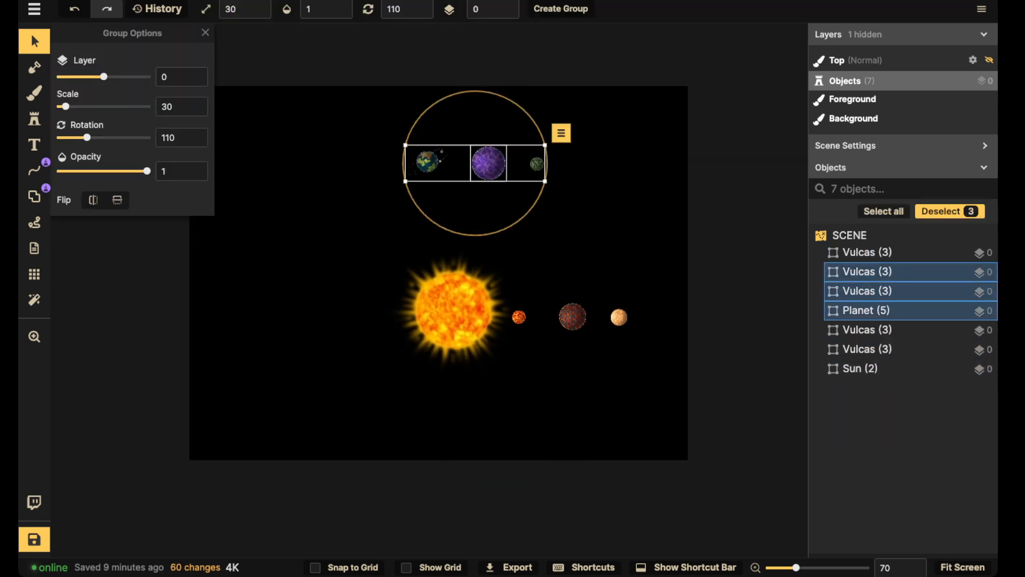
drag(489, 163, 310, 312)
click(342, 261)
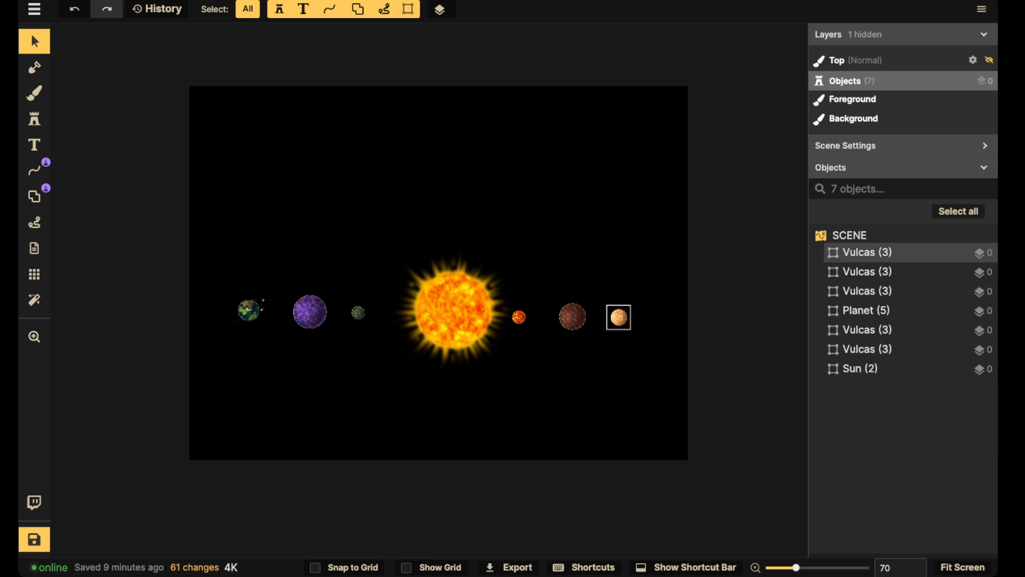
- Swap the cream and small green planets across the sun, placing cream beside the purple planet and green beyond the dark red one
drag(618, 317, 436, 319)
click(394, 305)
drag(359, 311, 542, 313)
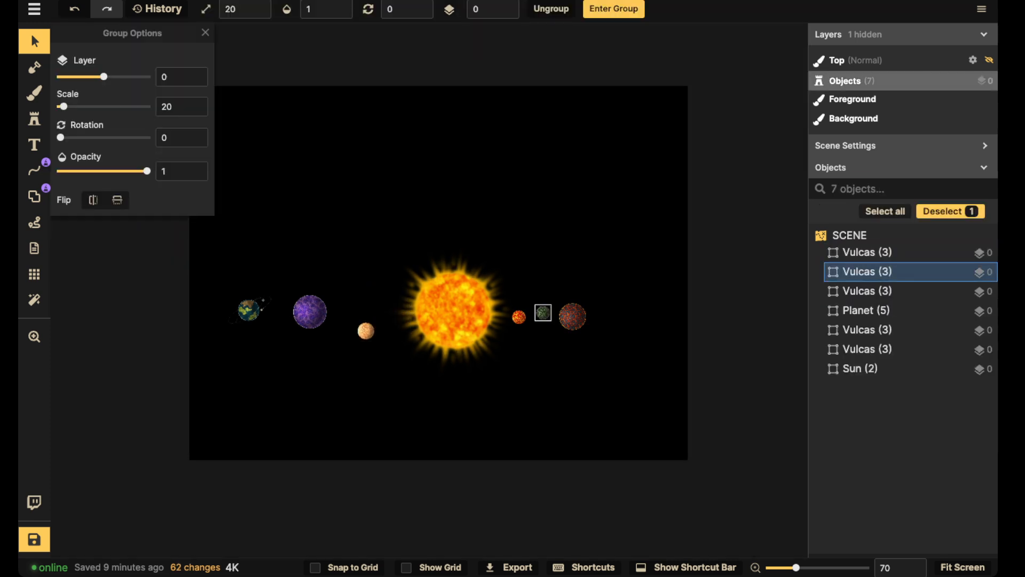
drag(609, 318, 613, 318)
double_click(613, 318)
double_click(631, 292)
click(366, 331)
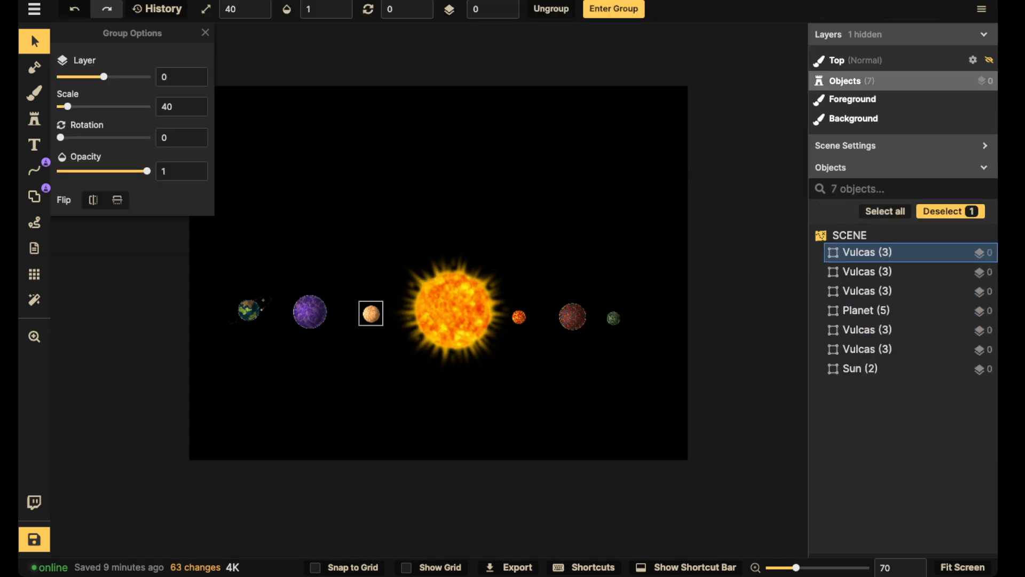
double_click(370, 310)
double_click(399, 293)
- Move the sun down so it sits below the row of planets
click(427, 309)
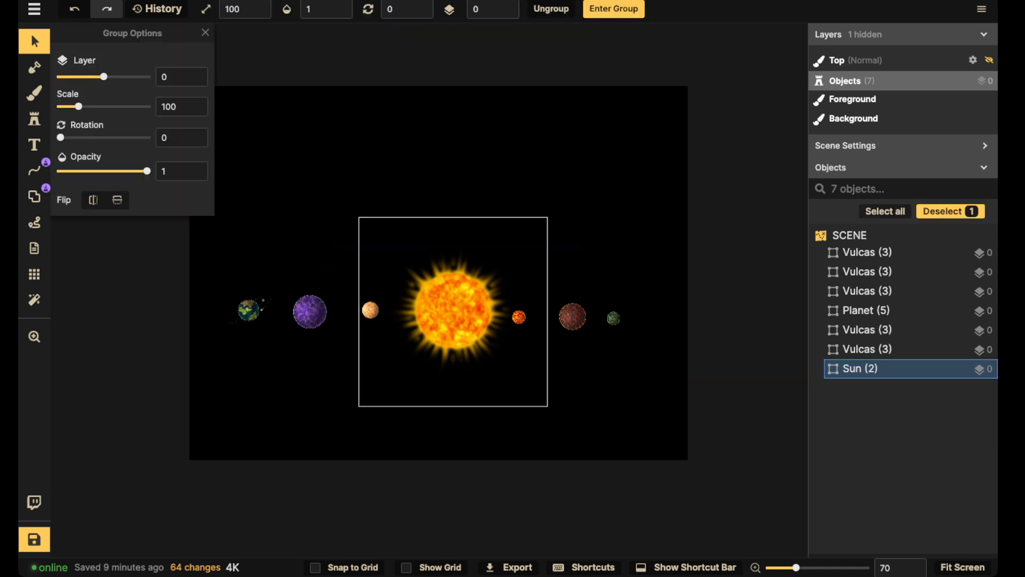
drag(427, 308, 399, 386)
drag(209, 272, 405, 323)
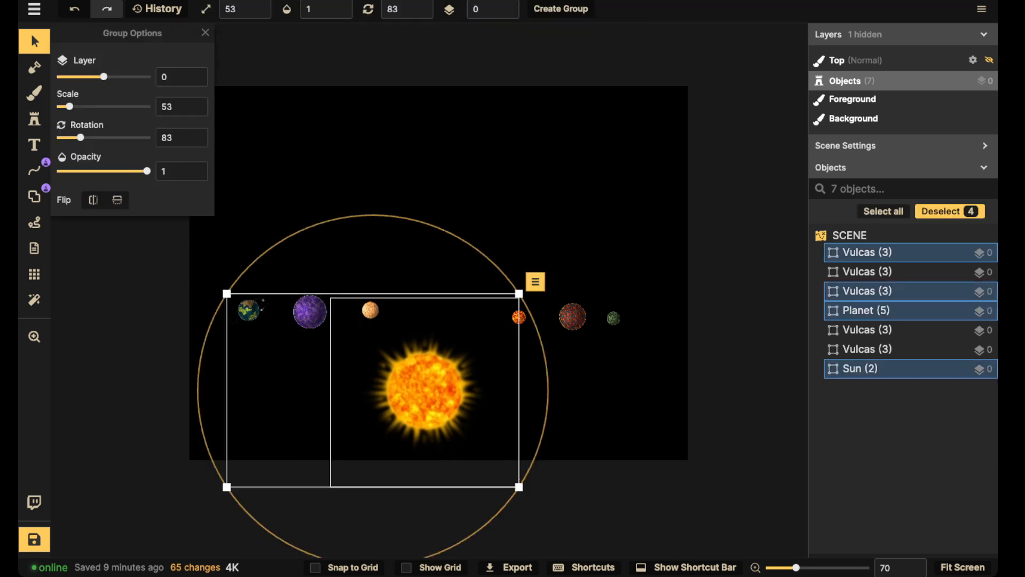
click(213, 274)
- Stack the purple, cream and Earth-like planets in a vertical column above the sun
click(249, 310)
click(310, 312)
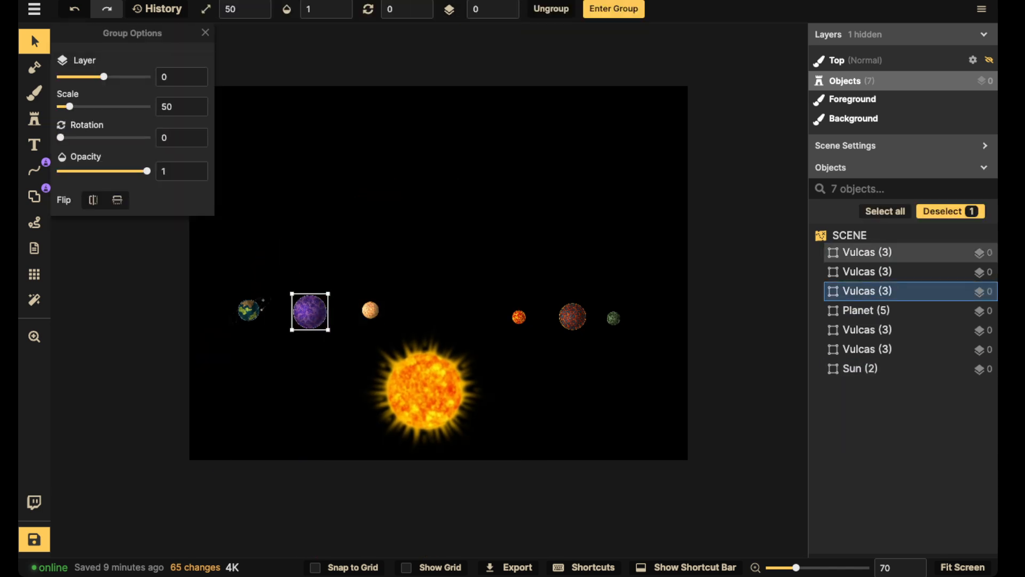
shift+click(369, 310)
drag(60, 138, 125, 137)
drag(337, 339, 427, 306)
click(302, 298)
click(249, 310)
drag(249, 310, 421, 193)
drag(476, 250, 525, 124)
- Select the bright orange, dark red and small green planets and move them together to the canvas's upper right
click(635, 350)
click(519, 316)
shift+click(572, 316)
shift+click(613, 318)
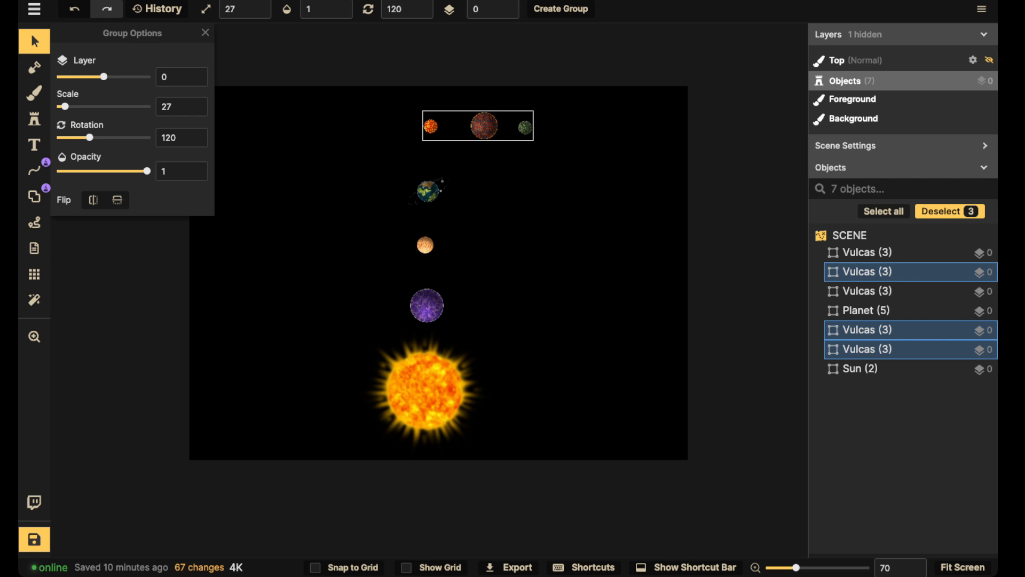
drag(525, 125, 622, 119)
- Rotate the three-planet column into a horizontal row at the canvas's lower right, and move the sun up near the canvas centre
drag(373, 142, 380, 310)
drag(368, 248, 535, 432)
drag(426, 391, 430, 272)
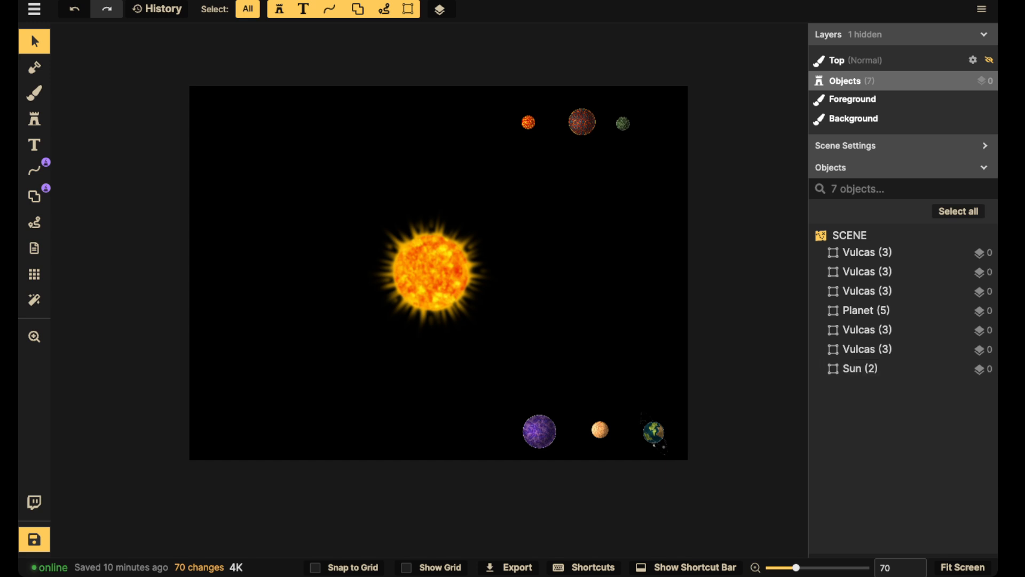
drag(505, 384, 648, 431)
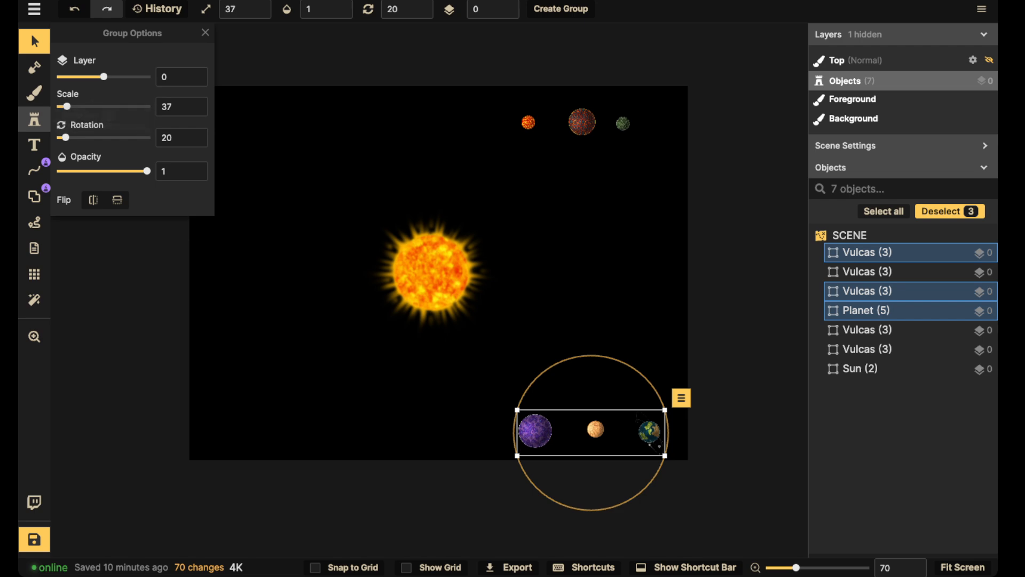
- Search the stamp catalog for "whirl" and choose the Whirlpool stamp
click(34, 119)
key(f)
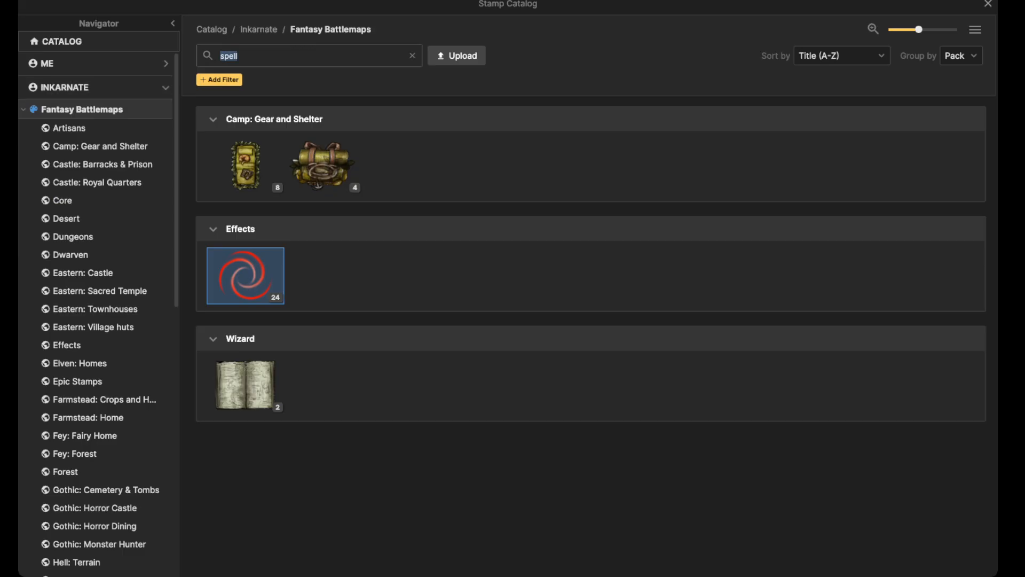
text(whi)
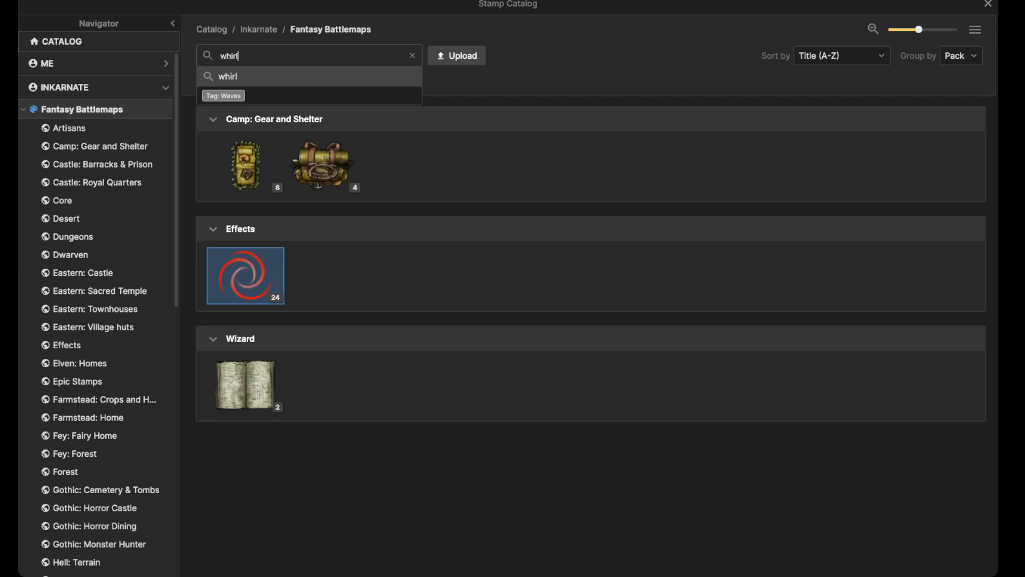
text(rl)
key(Return)
click(245, 165)
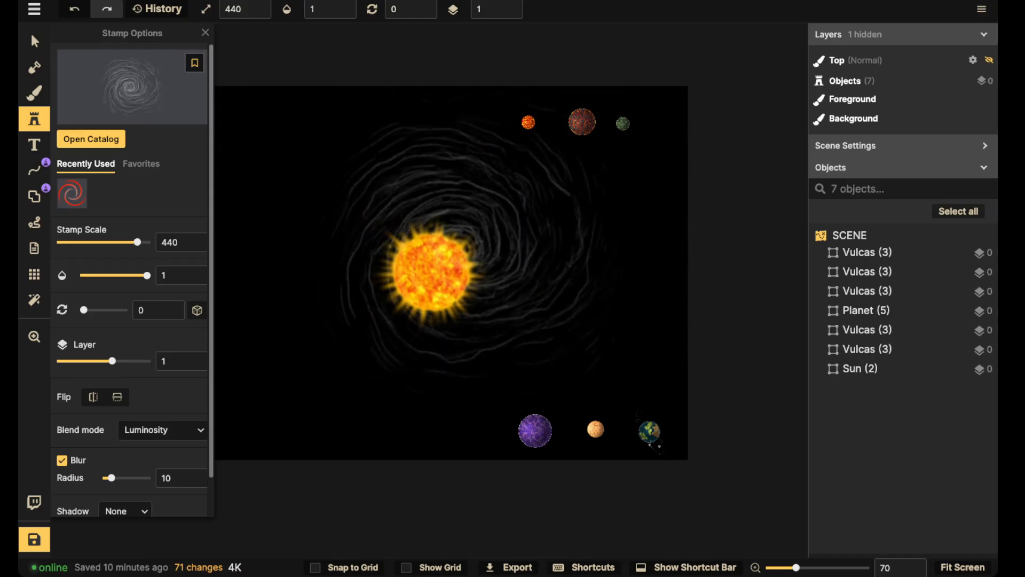
- Enlarge the Whirlpool stamp to scale 460 and place it over the sun
scroll(472, 248, up, 2)
click(438, 236)
click(34, 41)
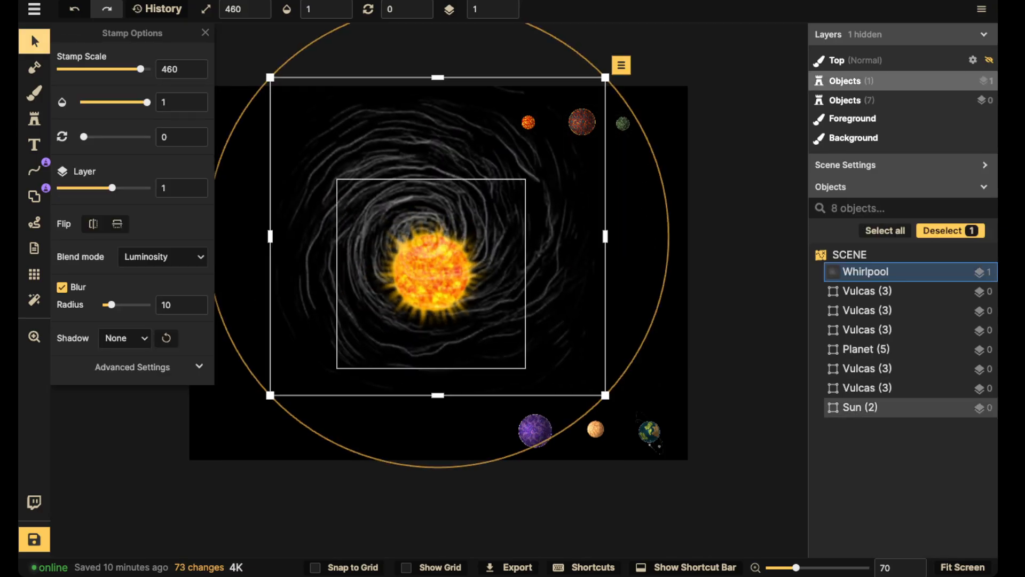
- Flatten the whirlpool into an ellipse centred on the sun at scale 500, and set its layer to -2
drag(438, 395, 438, 274)
drag(439, 224, 449, 324)
scroll(452, 291, up, 4)
click(506, 12)
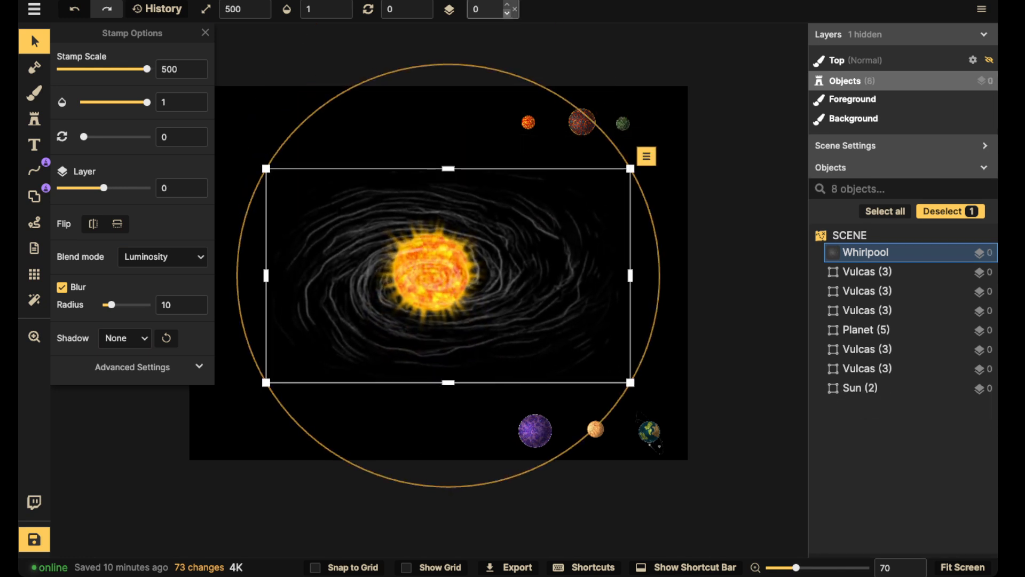
click(506, 13)
click(507, 13)
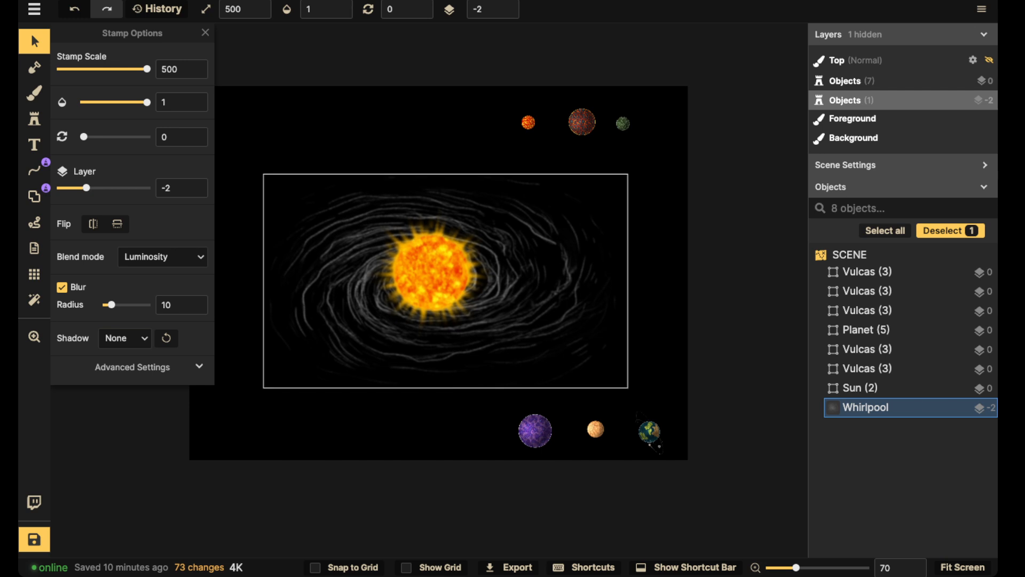
- Stretch the whirlpool larger and rotate it to 345 degrees, keeping it centred on the sun
drag(628, 388, 629, 437)
drag(534, 347, 518, 344)
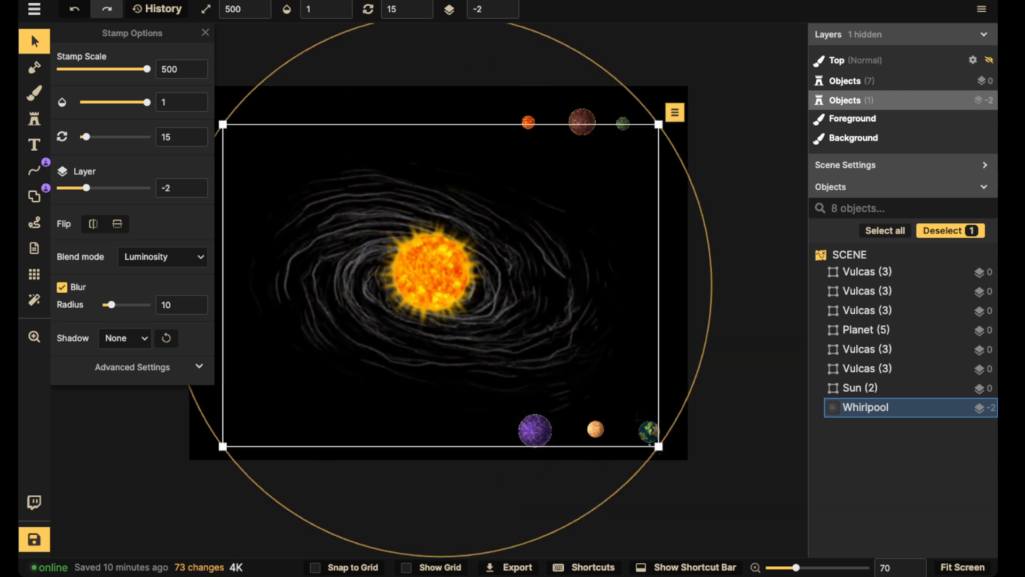
drag(689, 396, 710, 258)
drag(516, 311, 517, 304)
- Set the whirlpool's blur radius to 18.5, then enlarge it toward the canvas edges and recentre it on the sun
click(62, 287)
click(62, 287)
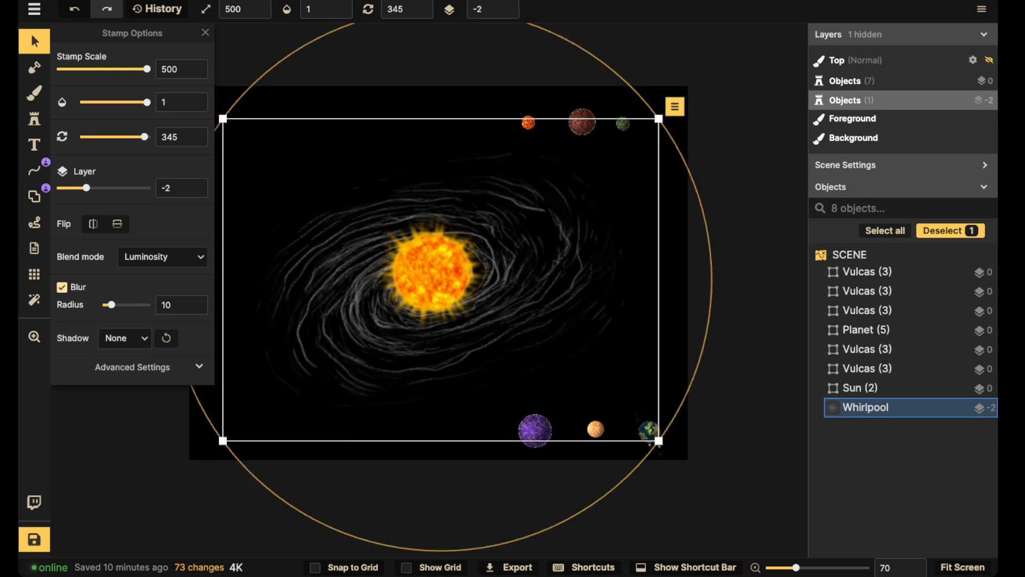
drag(111, 304, 119, 304)
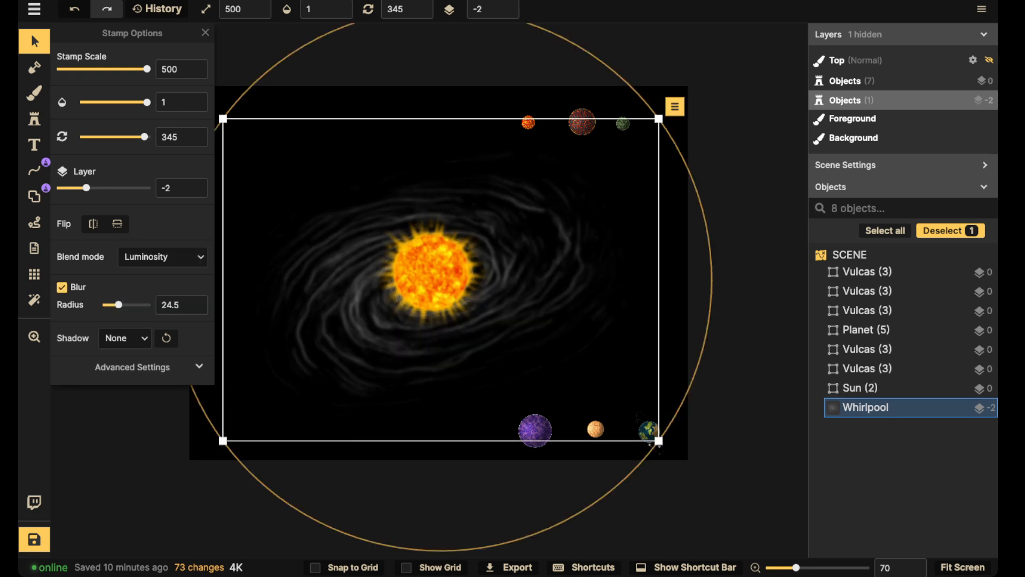
drag(658, 441, 685, 460)
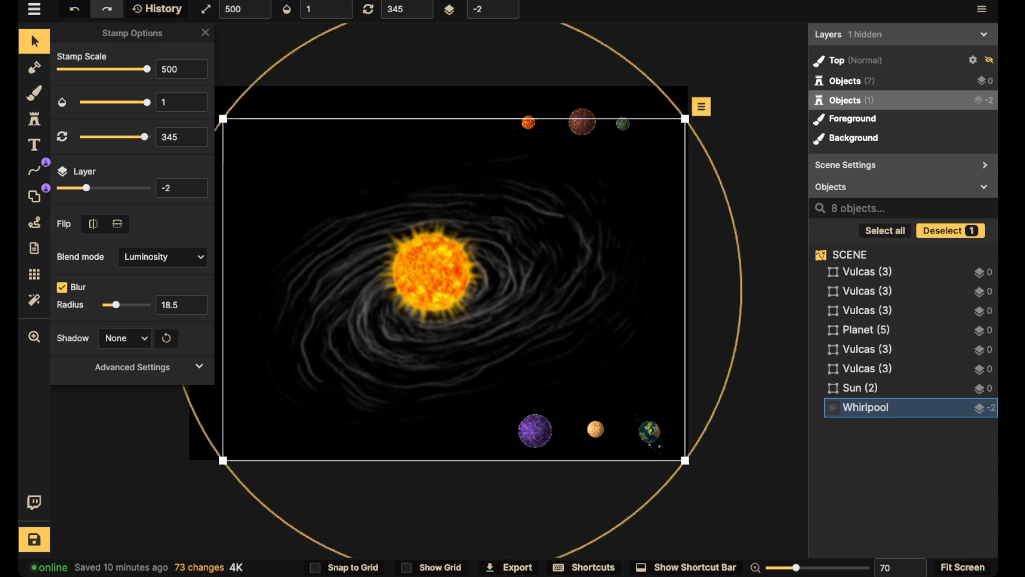
drag(603, 374, 598, 368)
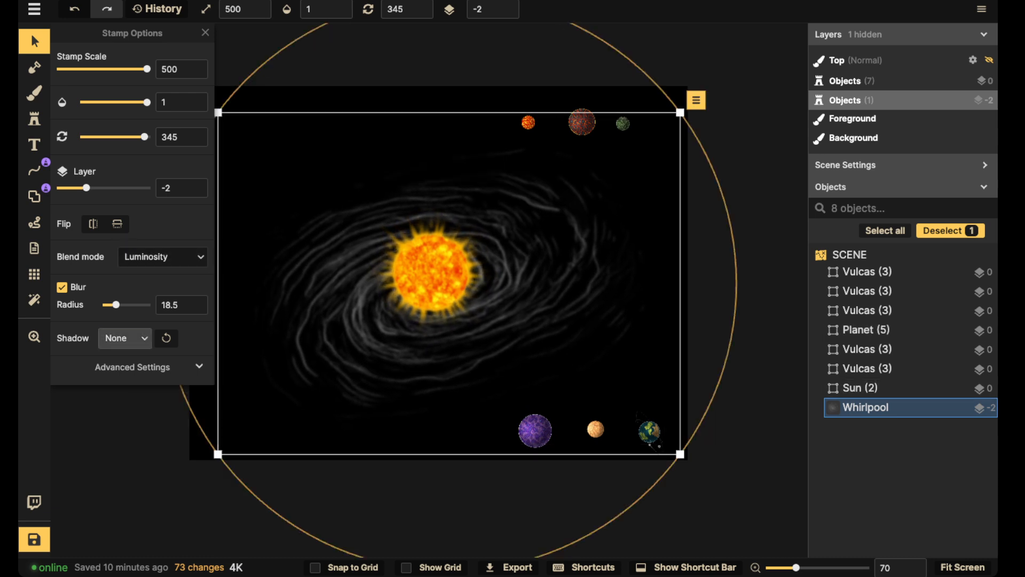
- Give the whirlpool a custom shadow with colour e2ad0d, blur 7.3 and intensity 1.68
click(125, 338)
click(161, 436)
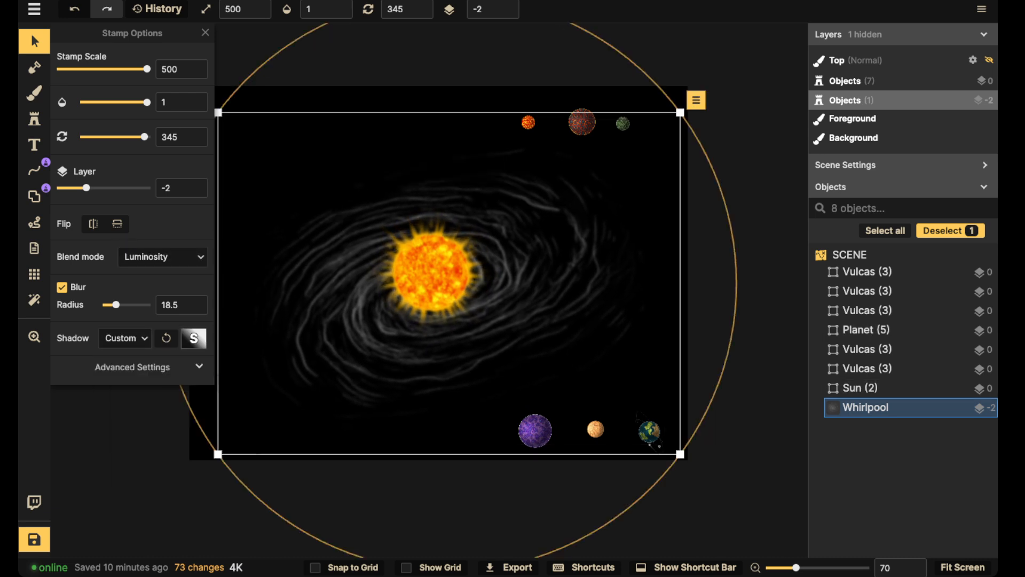
click(194, 338)
drag(211, 405, 212, 331)
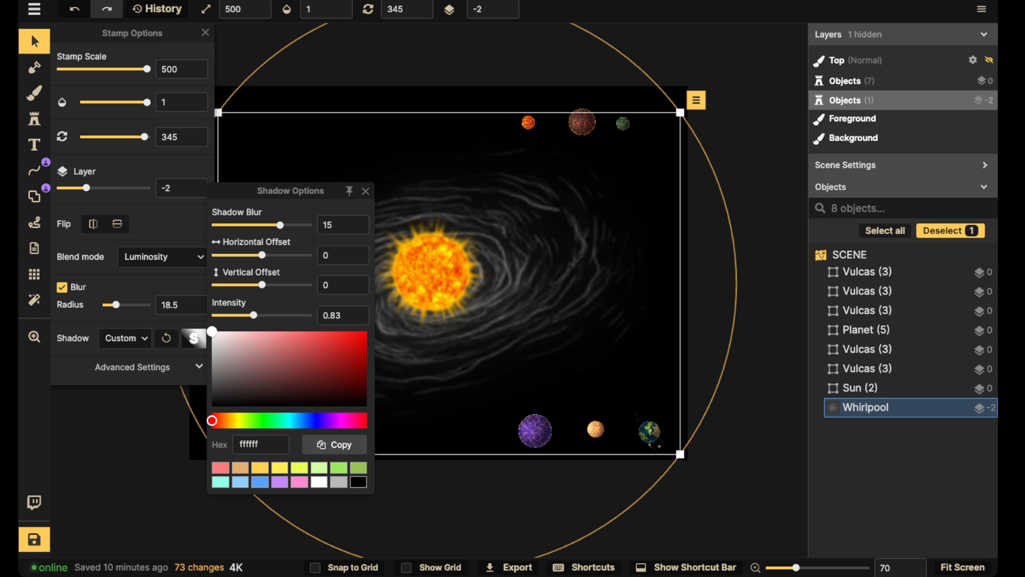
click(260, 467)
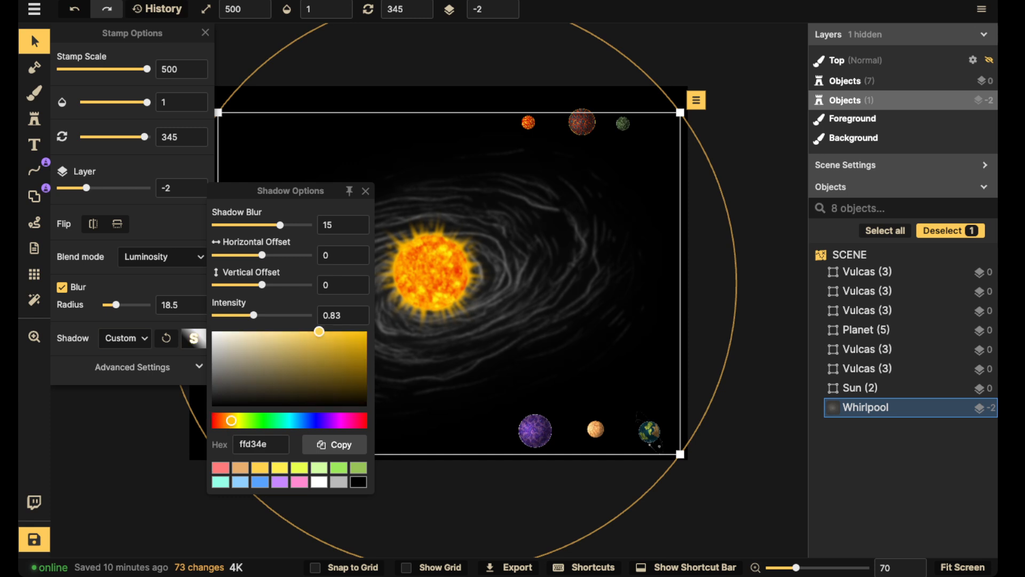
drag(254, 315, 269, 315)
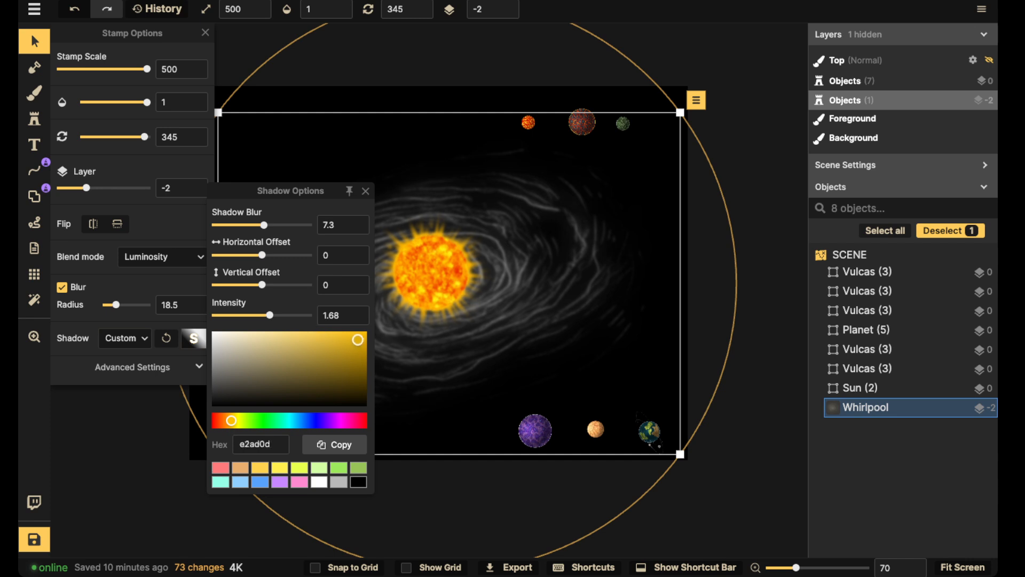
- Change the whirlpool's blend mode to Normal and keep the whirlpool selected
click(163, 257)
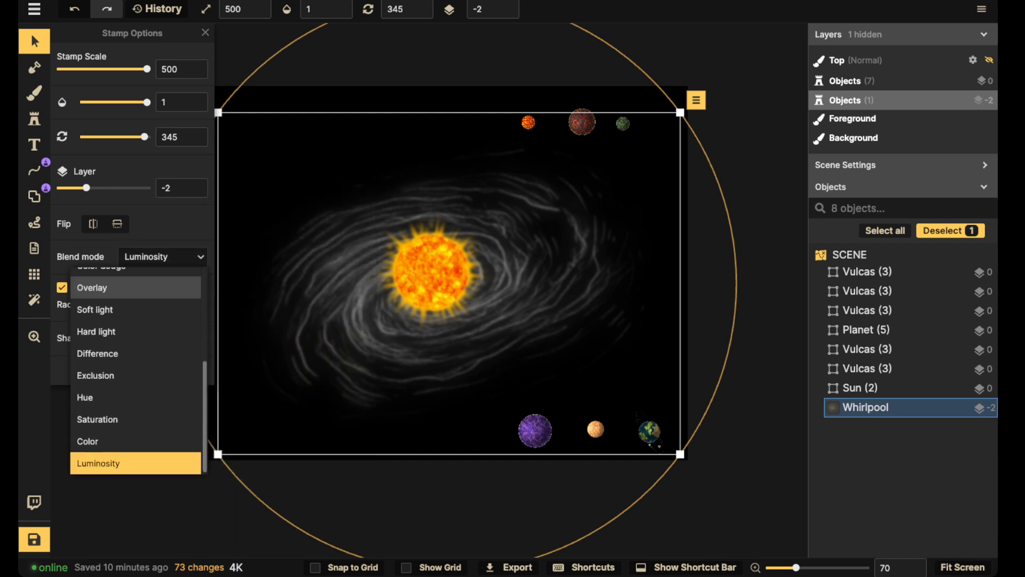
scroll(155, 295, up, 3)
click(135, 299)
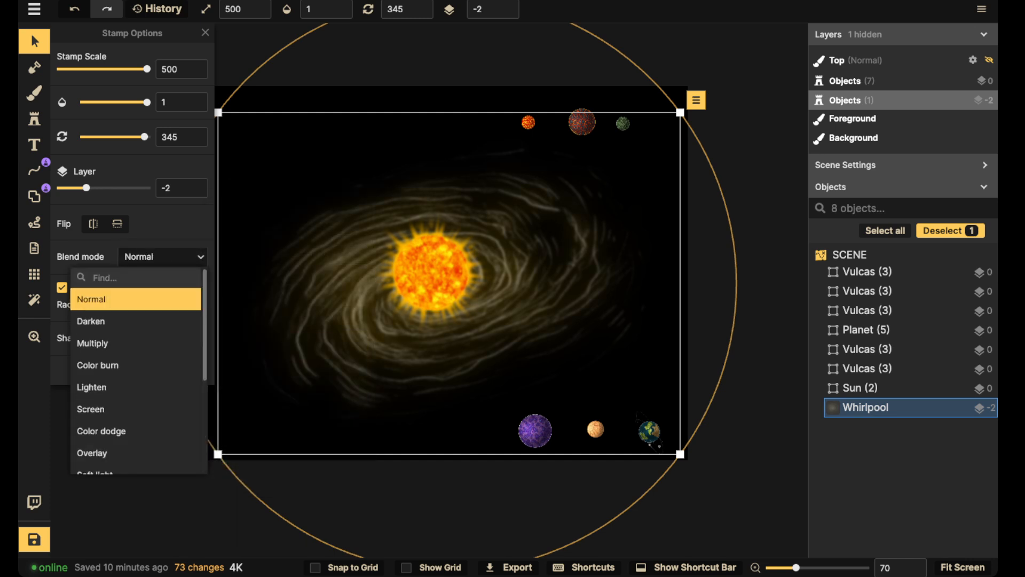
click(860, 388)
click(865, 407)
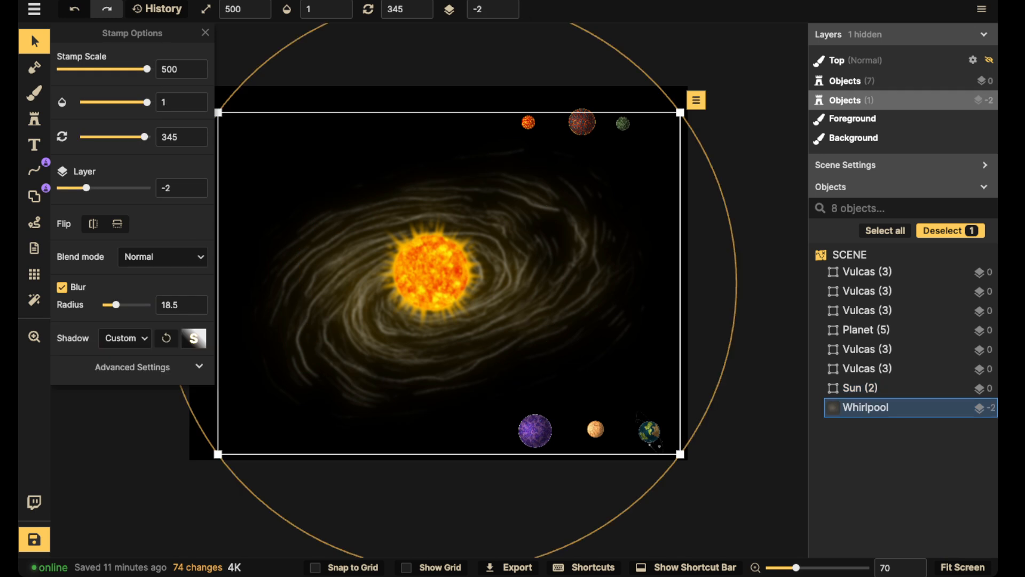
- Set the whirlpool's shadow blur to 1.5 with colour f1b603, and lower the stamp's opacity to 0.43
click(193, 338)
drag(264, 225, 236, 225)
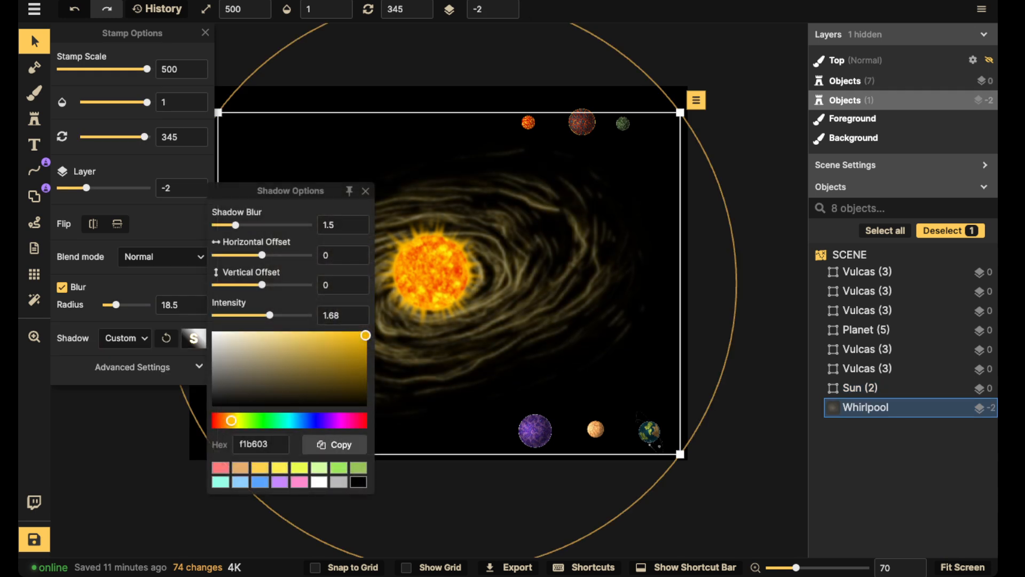
drag(147, 102, 114, 102)
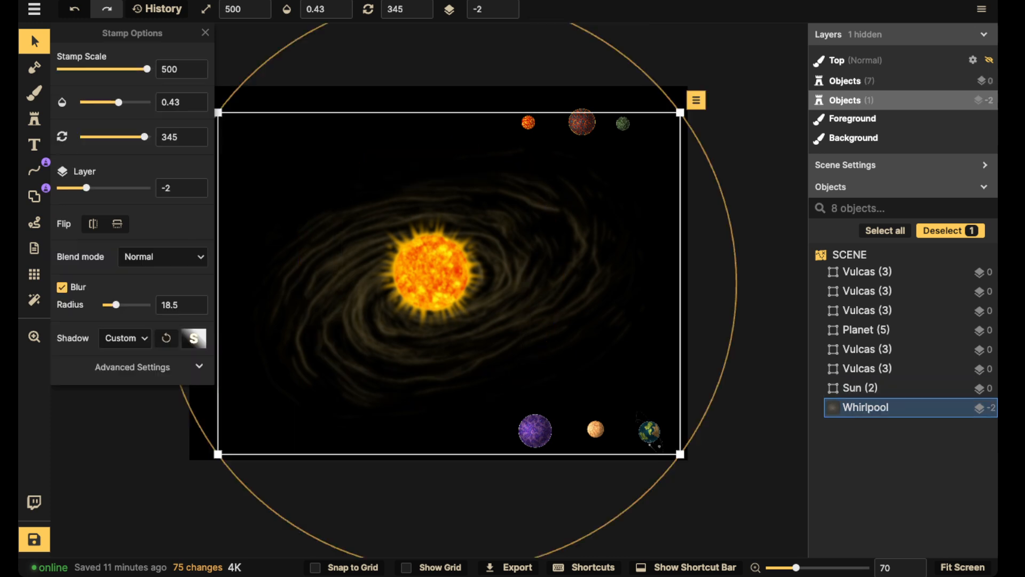
- Widen the whirlpool by setting its transform width to 138
click(132, 367)
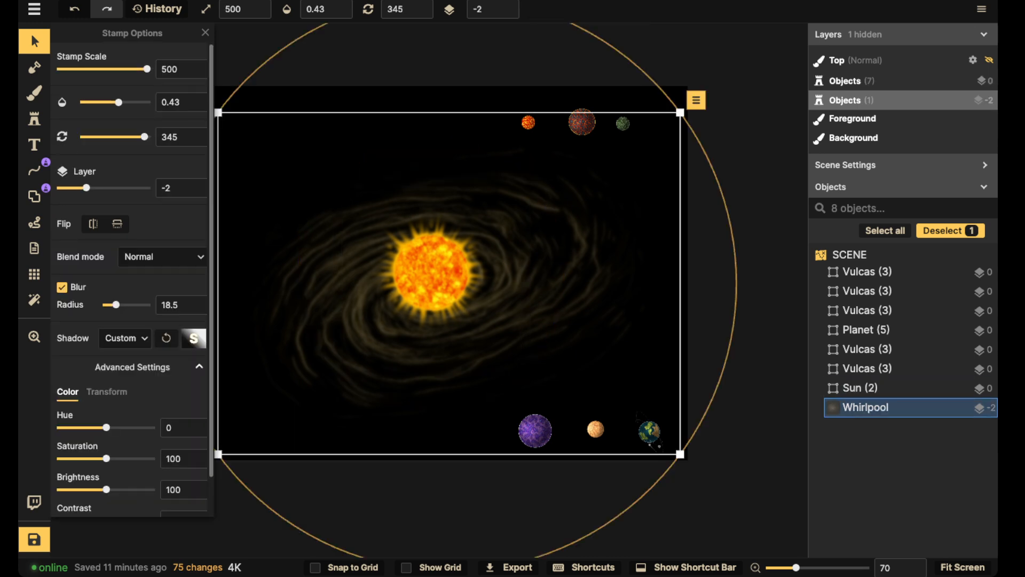
click(106, 392)
drag(124, 427, 129, 428)
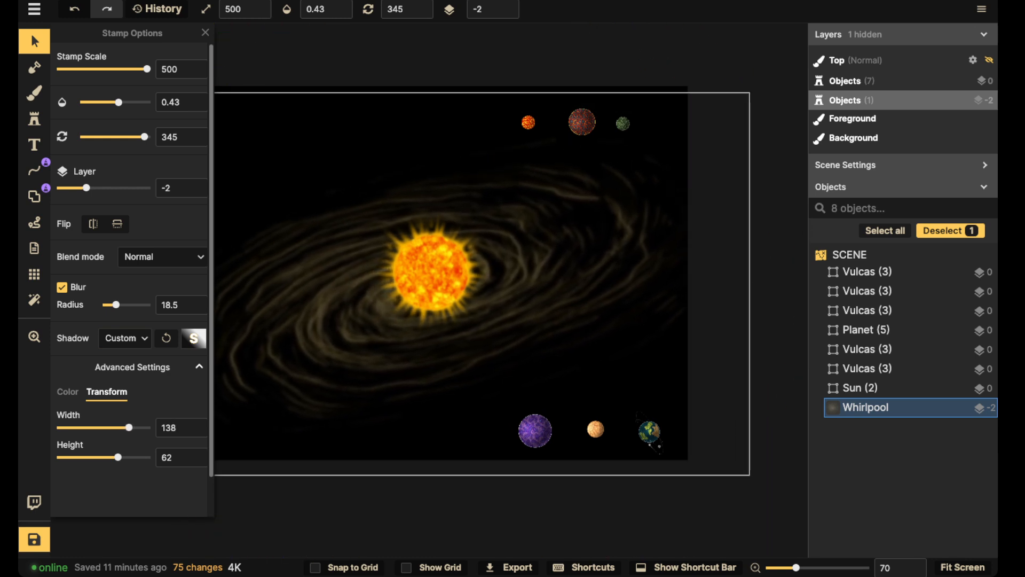
scroll(484, 297, down, 2)
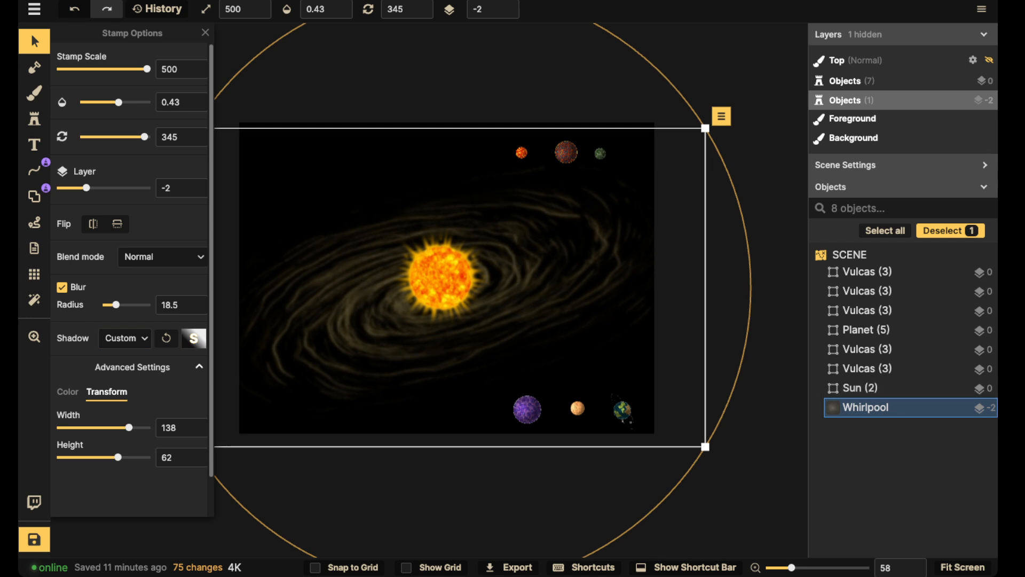
- Lock the whirlpool stamp so that it cannot be selected or moved on the map
scroll(475, 322, up, 5)
click(527, 409)
mouse_move(549, 446)
mouse_down()
mouse_move(361, 403)
mouse_move(277, 328)
mouse_move(397, 403)
mouse_move(547, 448)
mouse_up()
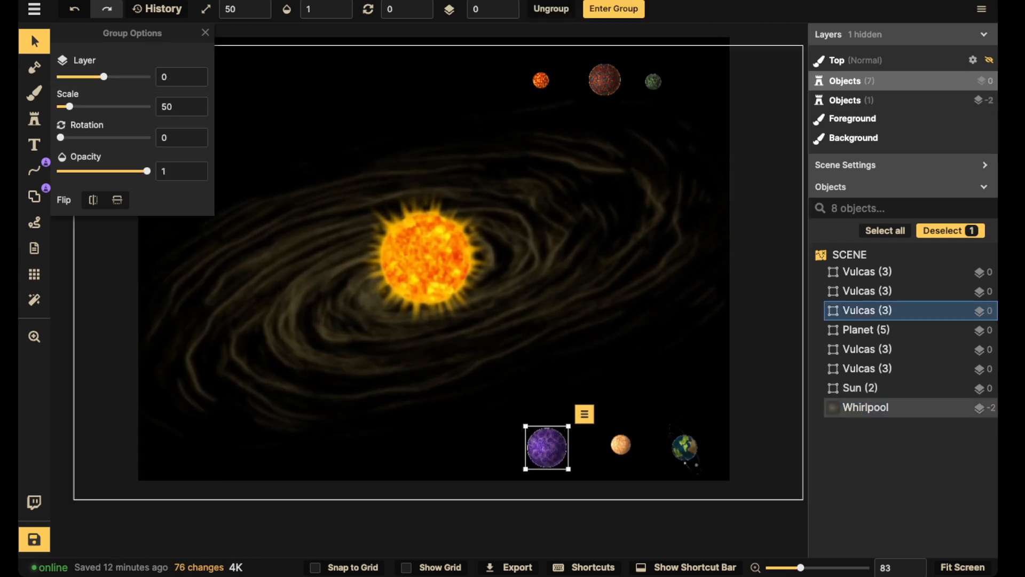
click(502, 395)
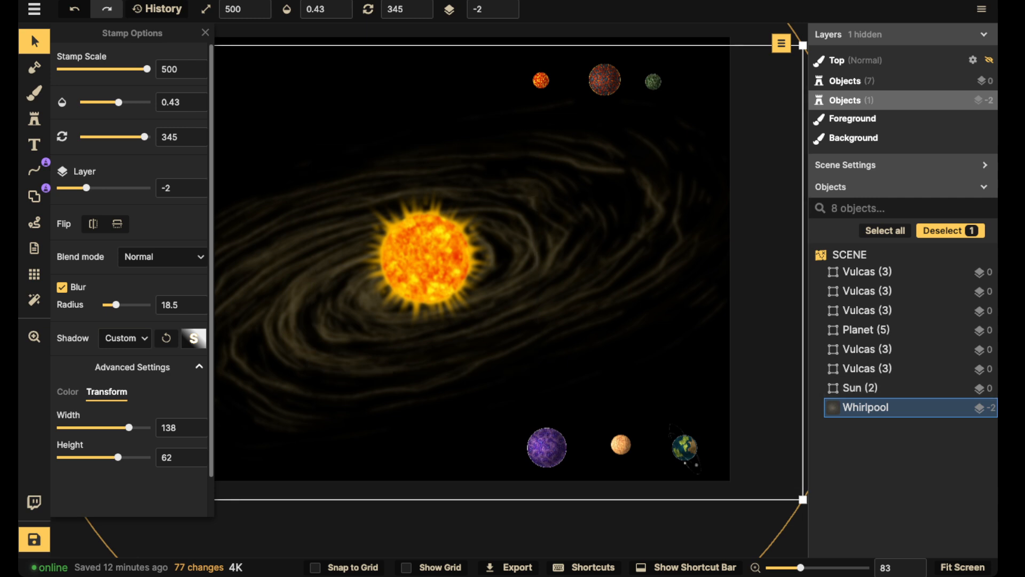
key(l)
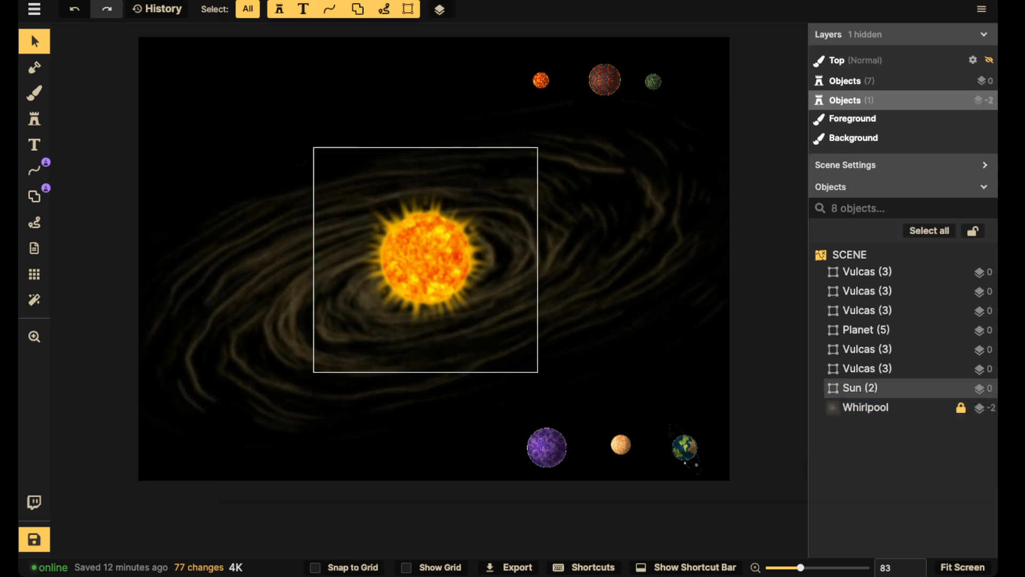
- Draw a wide, unfilled ellipse across the sun with a Pond Waves stamp stroke at scale 26
click(34, 169)
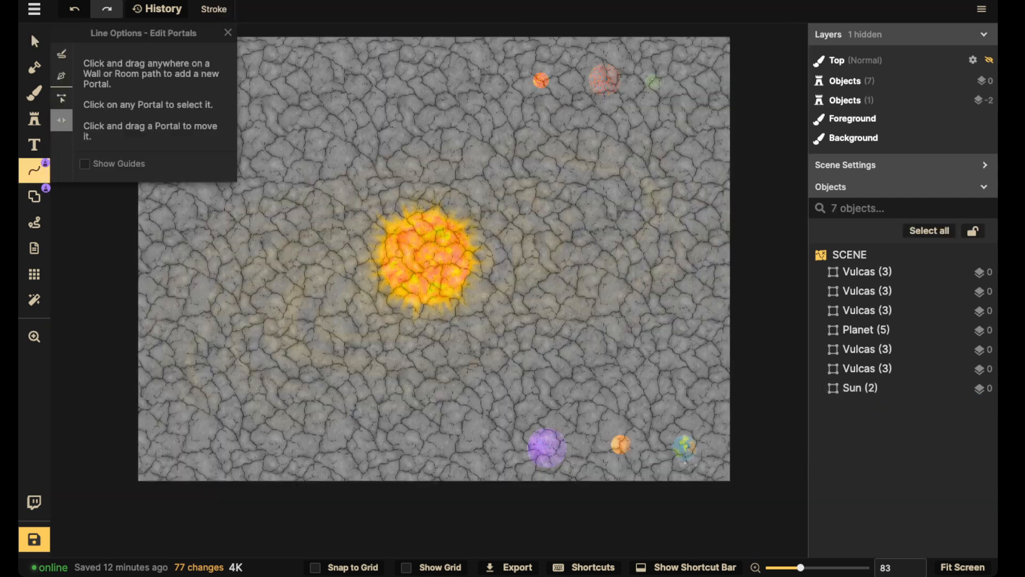
click(34, 196)
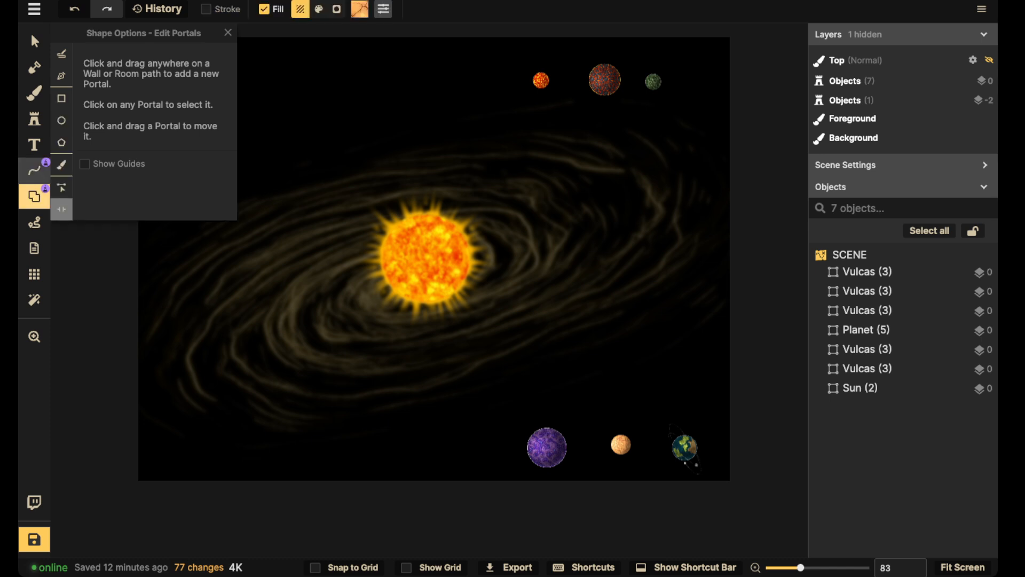
click(61, 120)
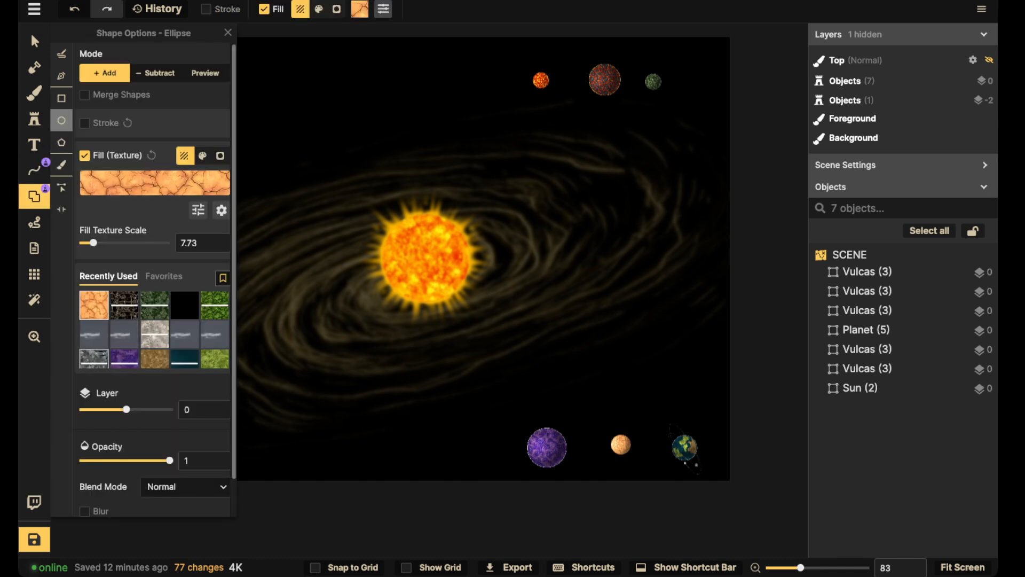
click(94, 334)
scroll(347, 193, down, 3)
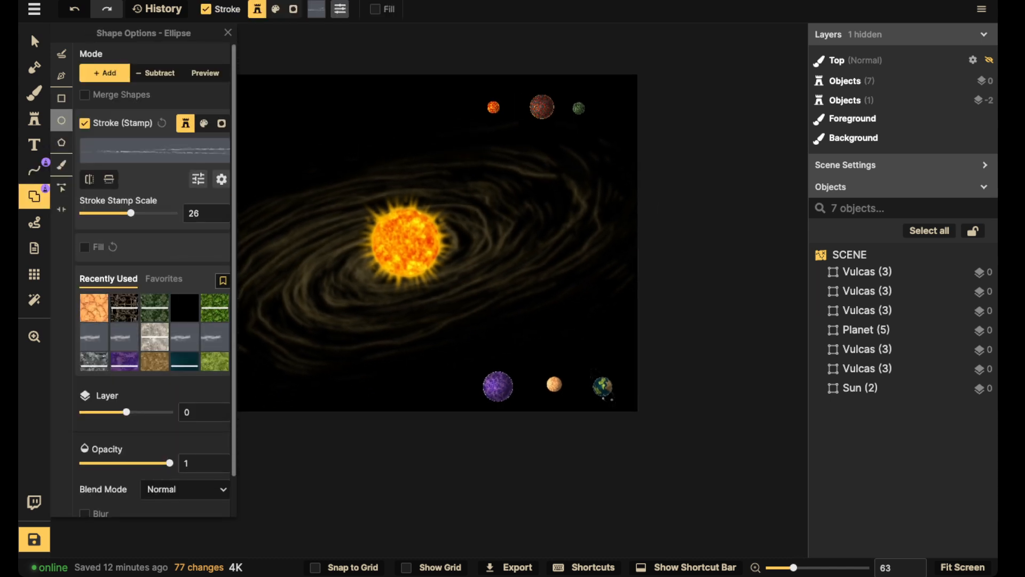
mouse_move(275, 181)
mouse_down()
mouse_move(542, 279)
mouse_move(458, 249)
mouse_up()
scroll(268, 189, up, 4)
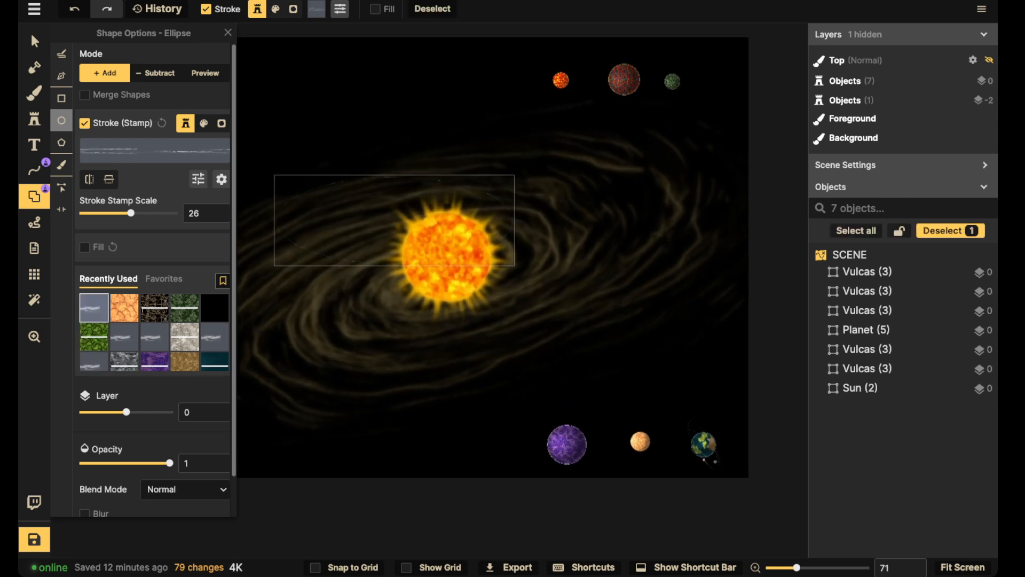
- Set the ellipse's stroke stamp scale to 500, rotate it to 345 and centre it around the sun
click(34, 41)
drag(368, 222, 380, 196)
drag(108, 153, 152, 153)
drag(423, 200, 465, 255)
scroll(464, 266, down, 1)
scroll(465, 266, down, 1)
key(Down)
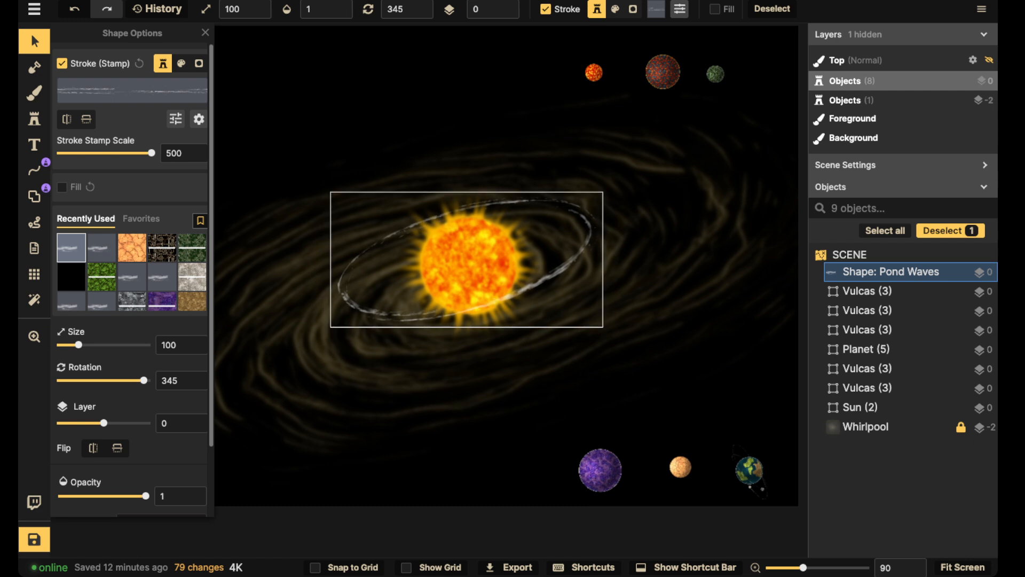
key(Down)
key(Right)
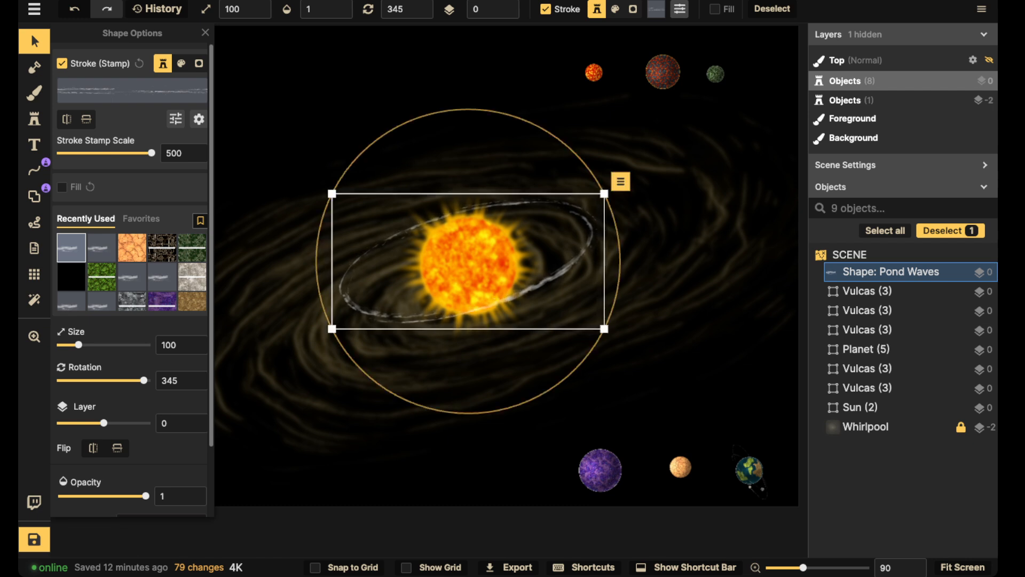
- Reduce the orbit ring's size to 90 and nudge it upward around the sun
key(bracketleft)
key(Down)
key(Up)
key(Up)
key(Up)
key(Up)
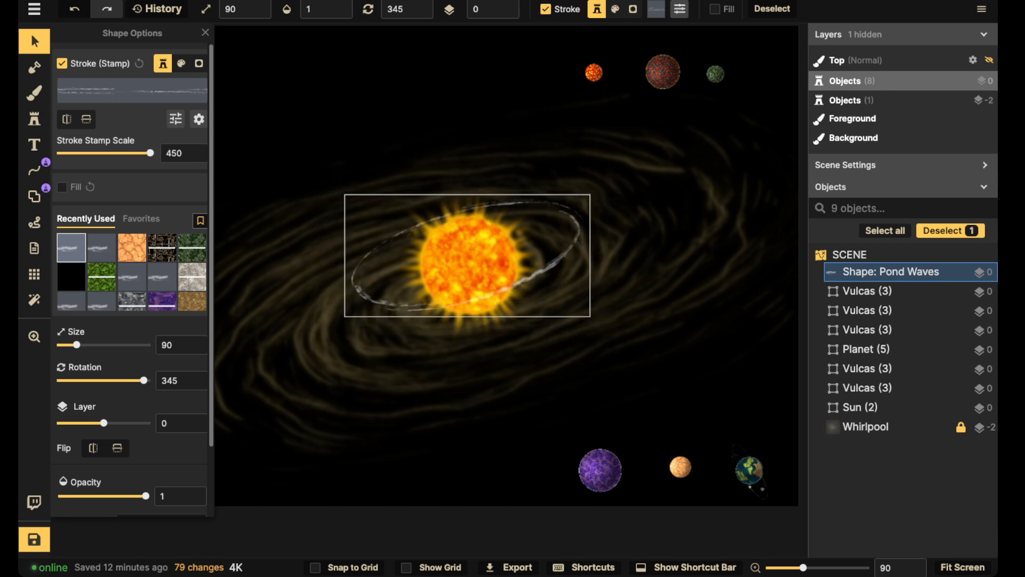
key(Up)
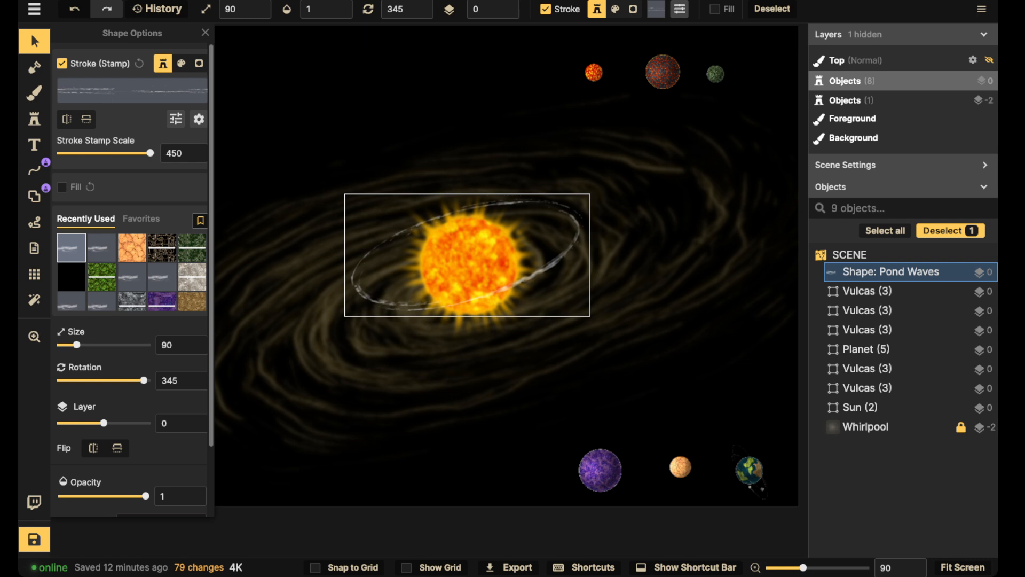
- Place the small fiery planet on the right side of the orbit ring and set its grouped shapes to layer 4
click(593, 73)
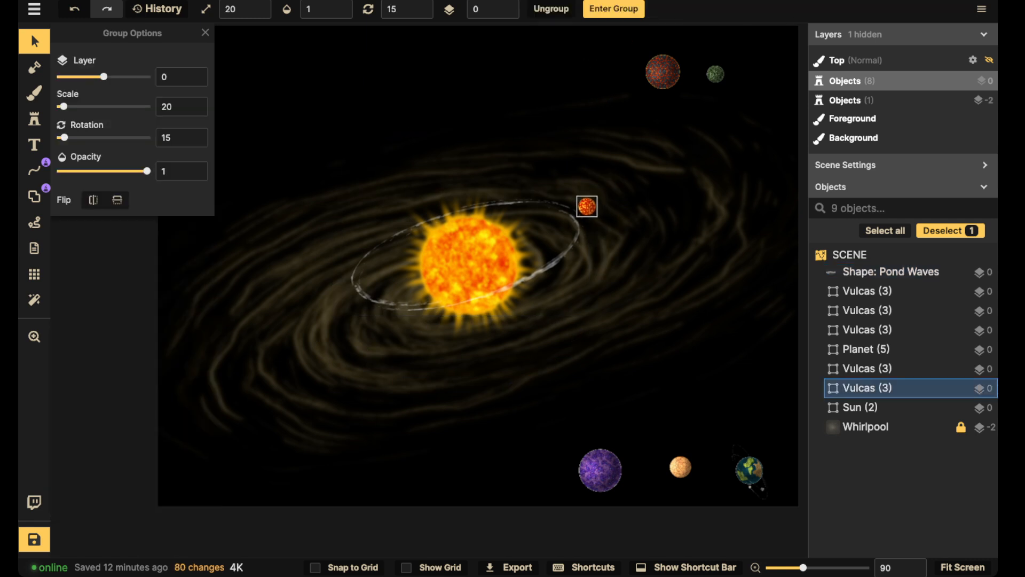
double_click(554, 261)
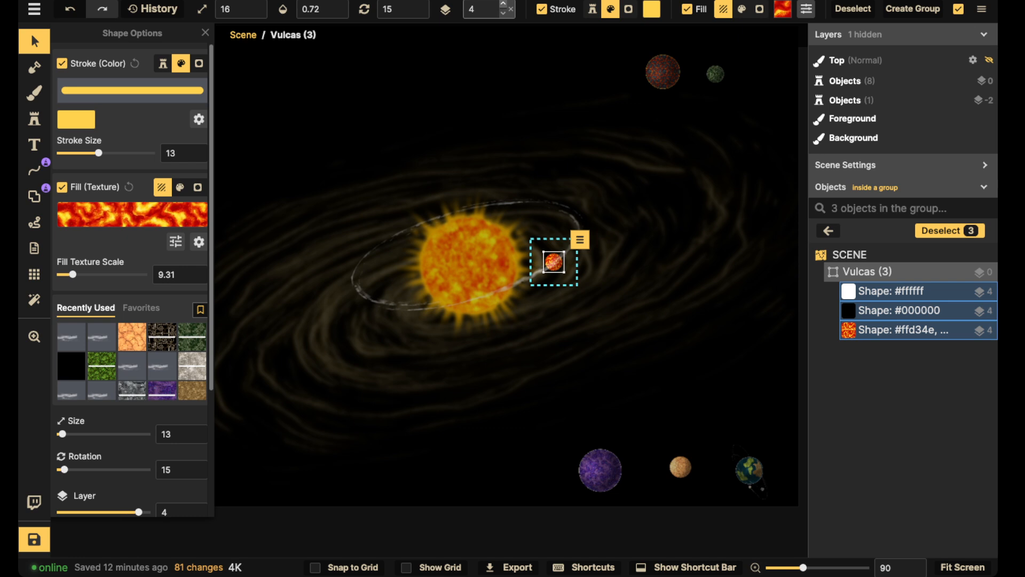
key(Escape)
key(Escape)
key(Escape)
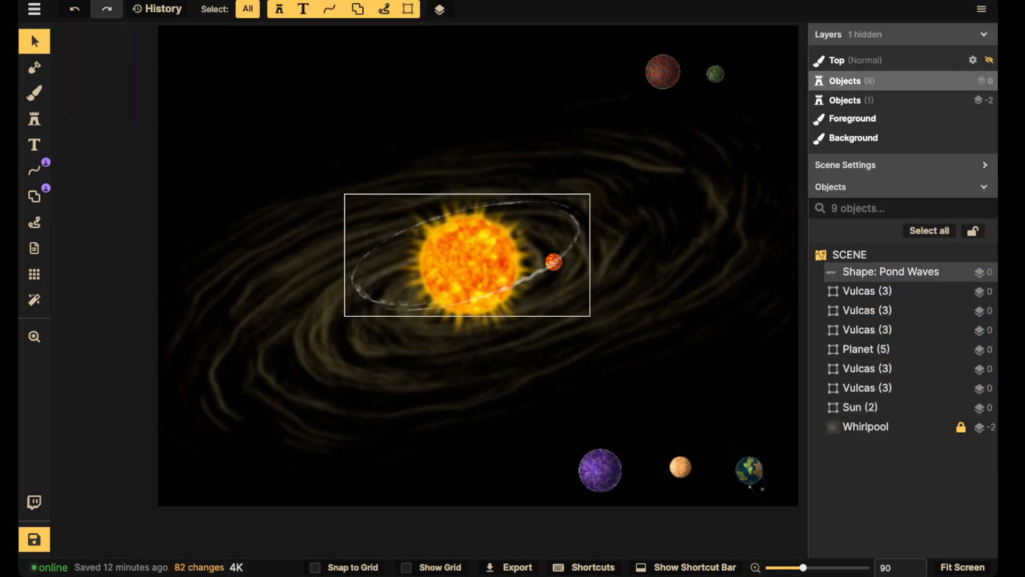
click(526, 278)
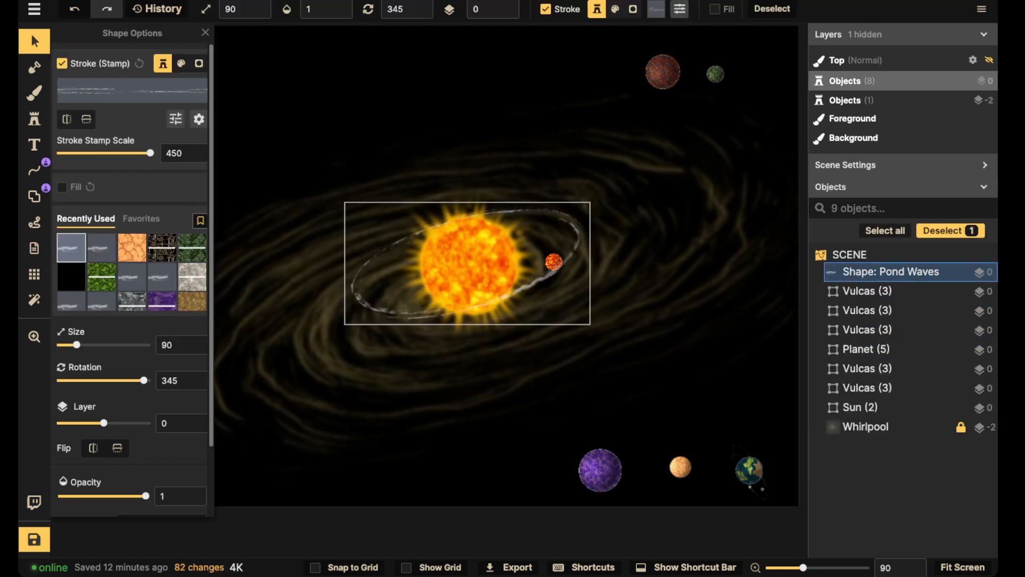
key(Escape)
- Raise the fiery planet group to layer 3 and fine-tune its position on the right side of the ring
click(554, 262)
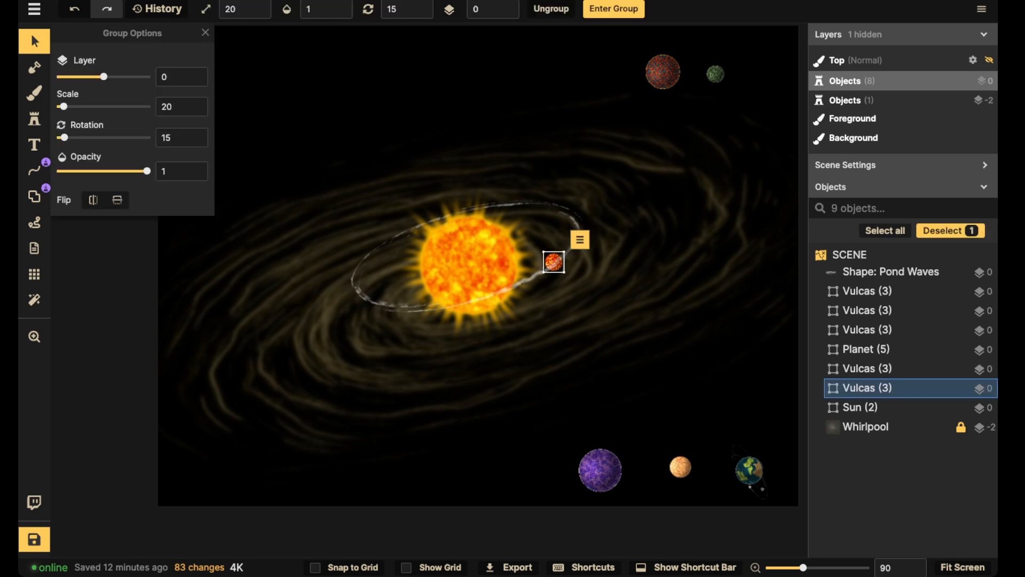
click(507, 4)
click(507, 5)
key(Escape)
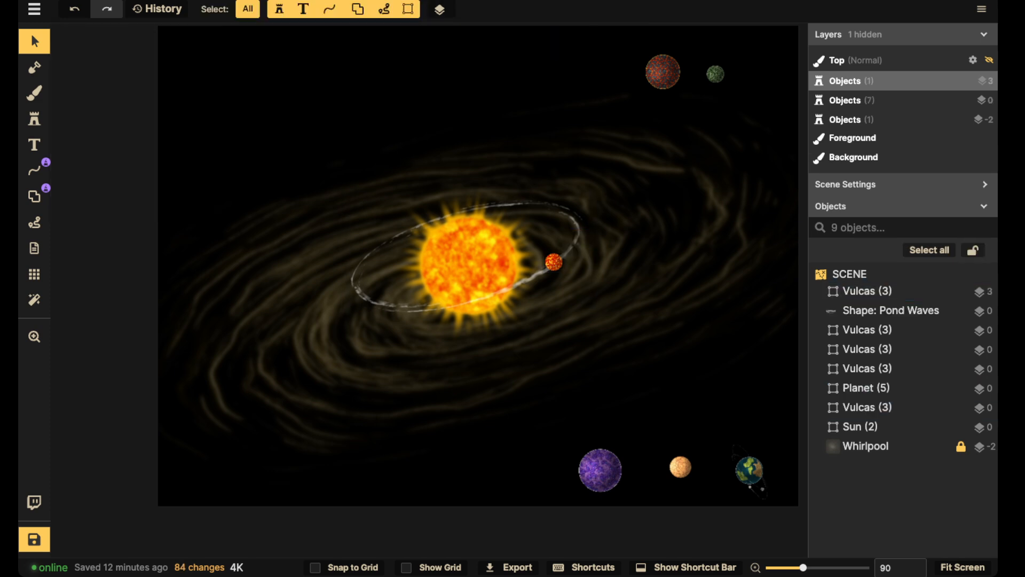
drag(554, 261, 535, 277)
double_click(560, 260)
key(Escape)
- Duplicate the orbit ring, enlarge the copy and centre it around the sun
key(ctrl+c)
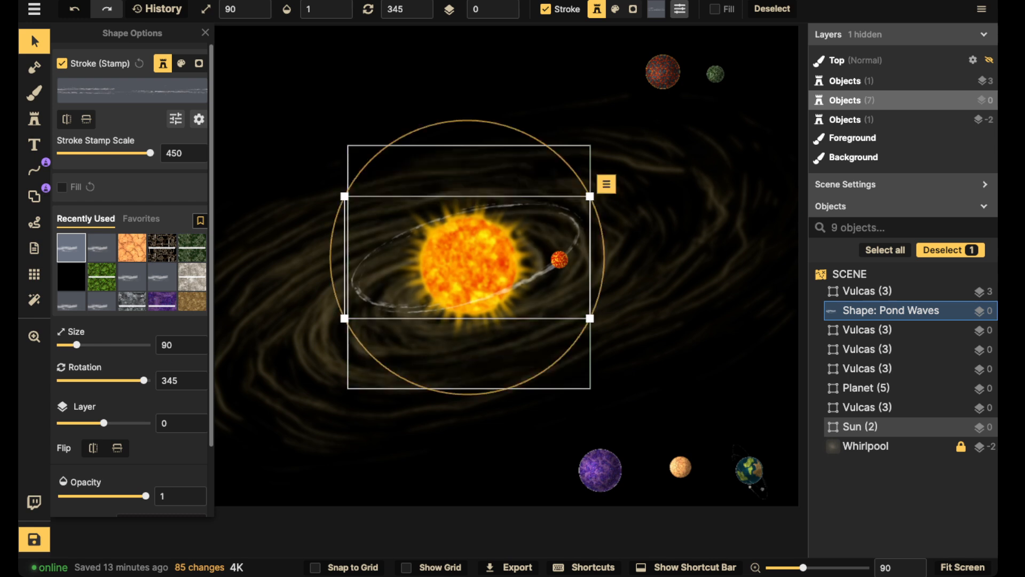
key(ctrl+v)
scroll(447, 291, up, 4)
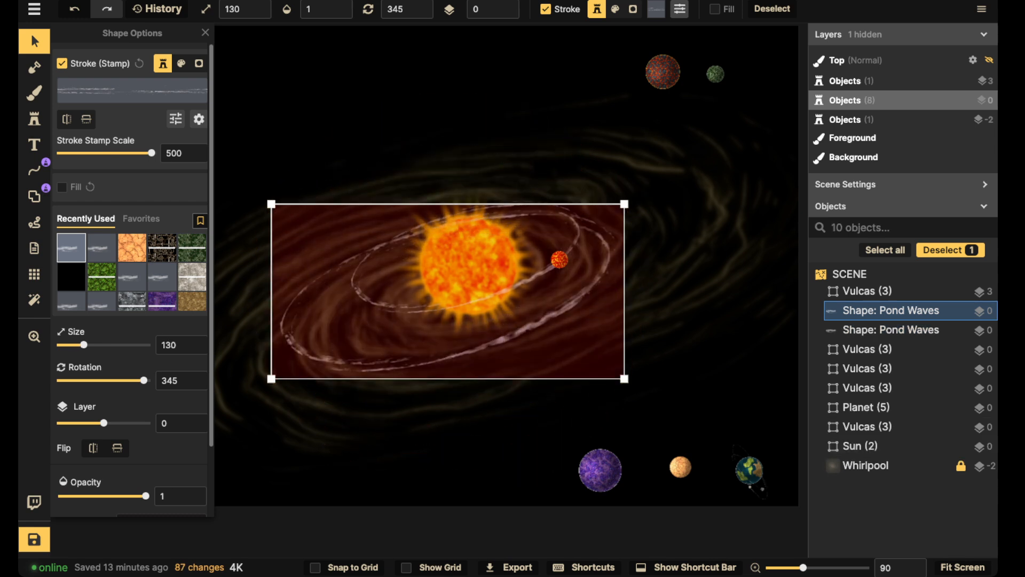
scroll(447, 291, up, 1)
drag(447, 291, 467, 263)
- Set the larger ring to size 152 and rotation 0, with a stroke stamp scale of 288
drag(152, 153, 148, 154)
drag(290, 193, 228, 165)
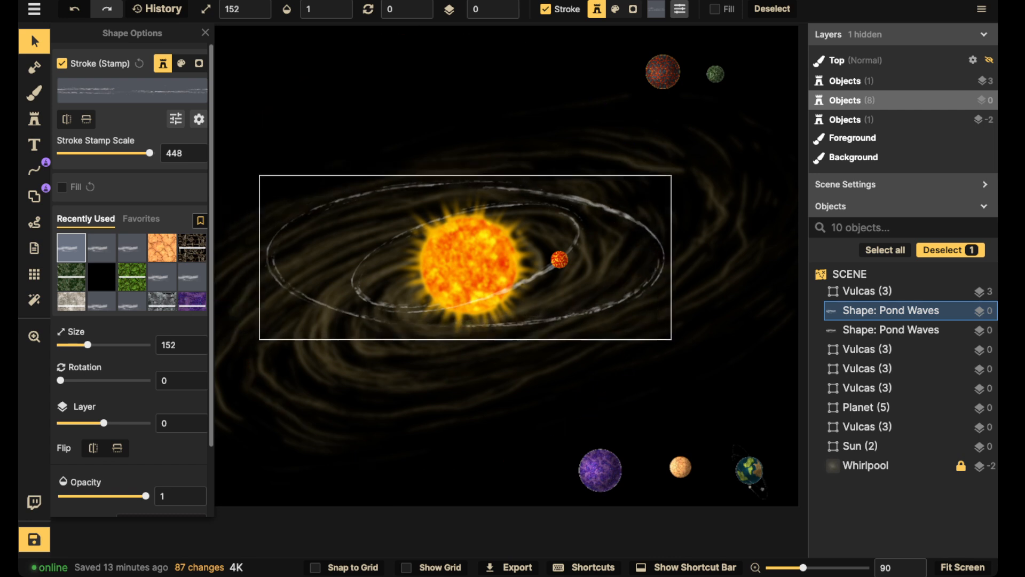
drag(150, 154, 144, 153)
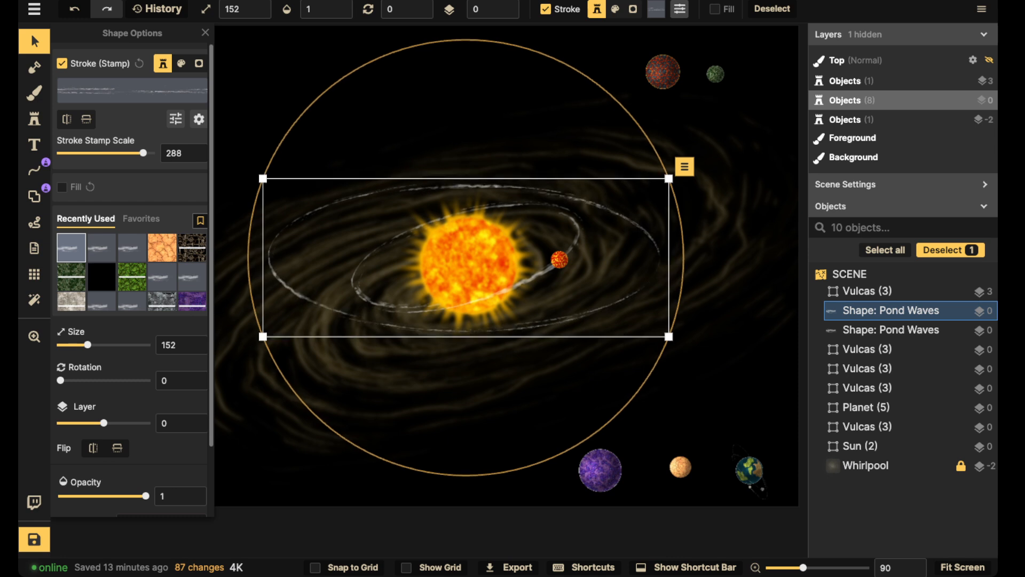
scroll(356, 285, down, 3)
key(Escape)
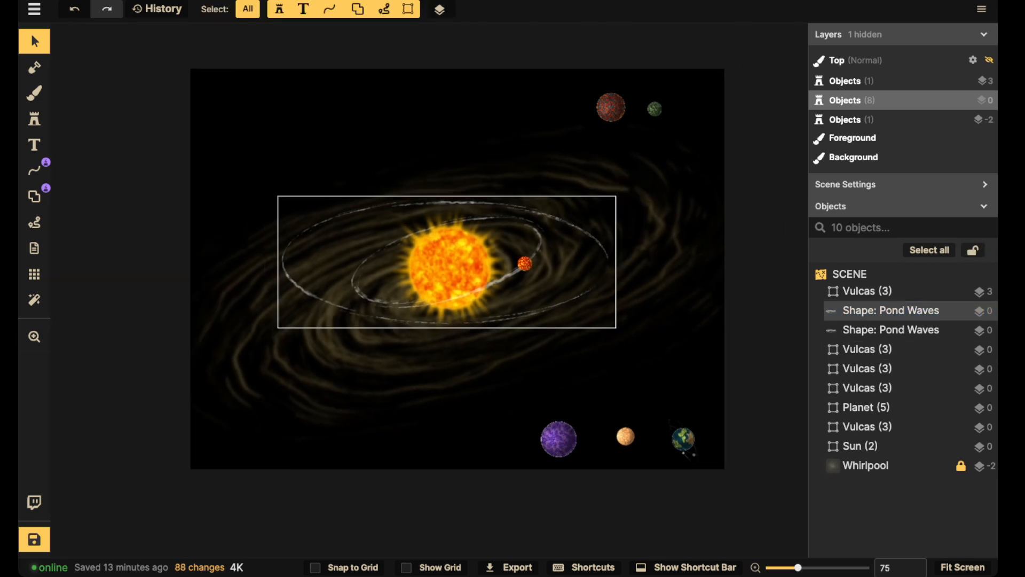
- Move the dark red planet onto the lower-left part of the larger ring and set its layer to 2
drag(356, 285, 488, 287)
drag(742, 109, 529, 319)
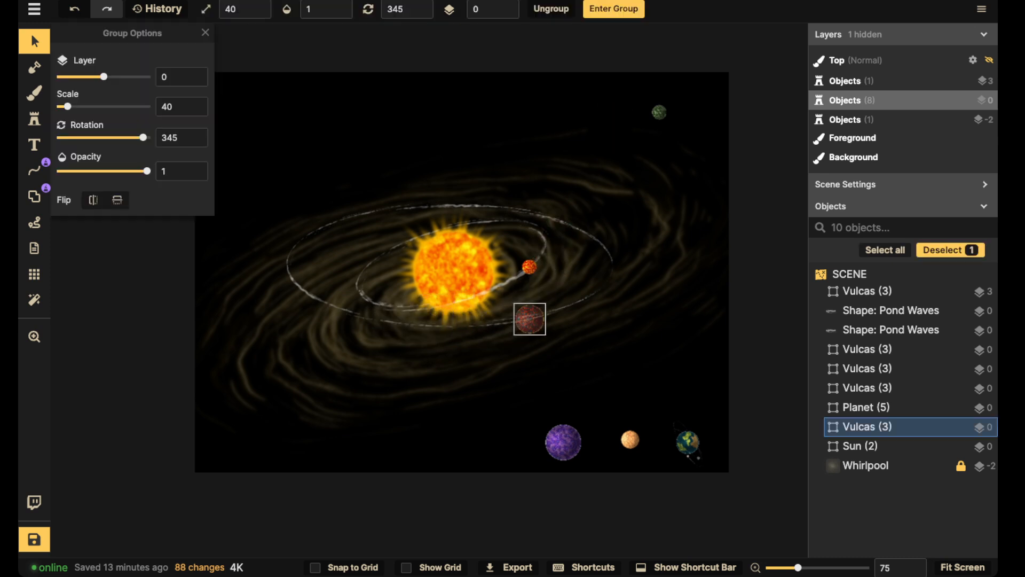
click(506, 5)
click(506, 5)
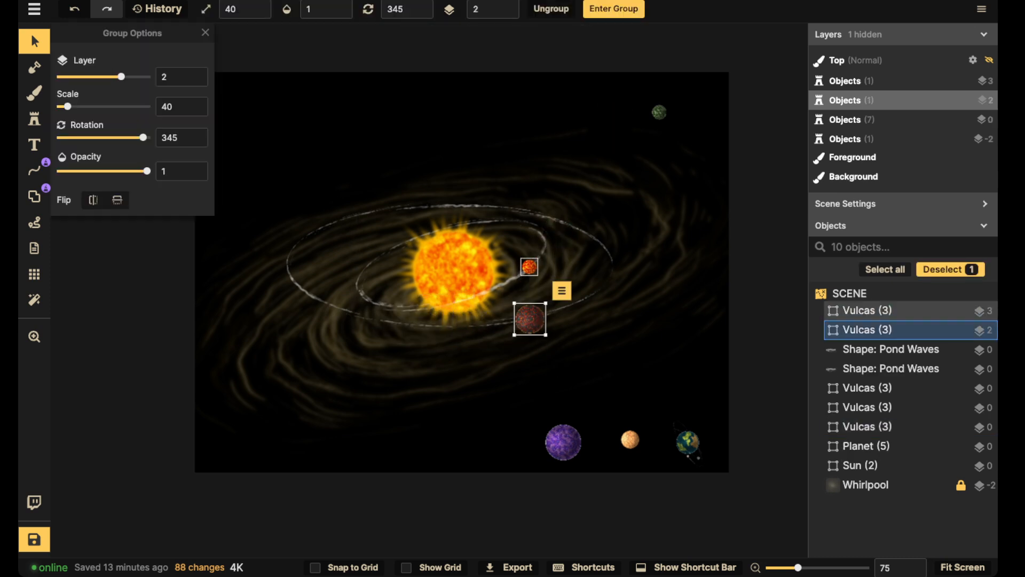
scroll(529, 279, up, 3)
drag(530, 330, 336, 322)
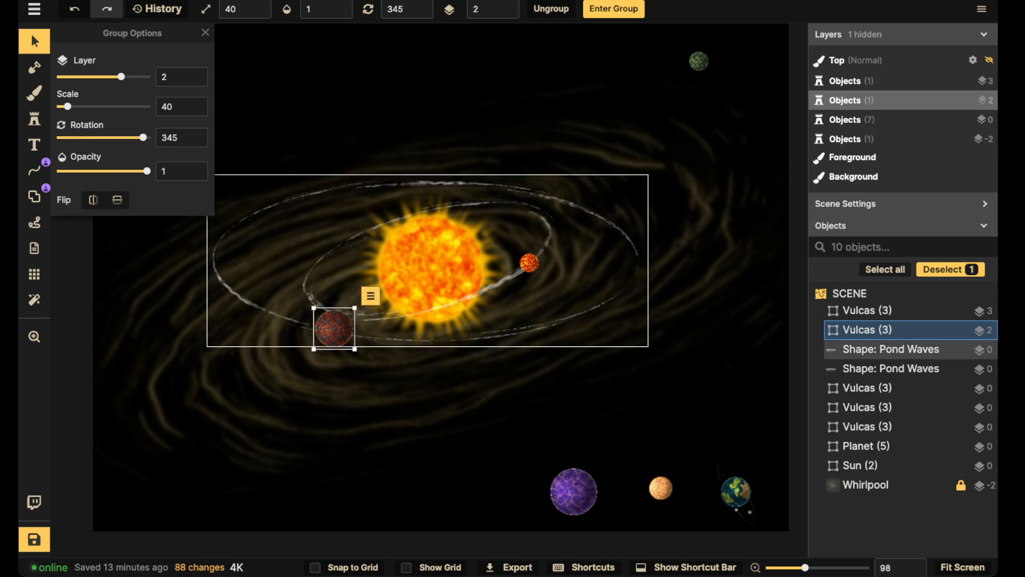
- Duplicate the larger orbit ring and enlarge the copy to size 192
click(890, 349)
key(ctrl+c)
key(ctrl+v)
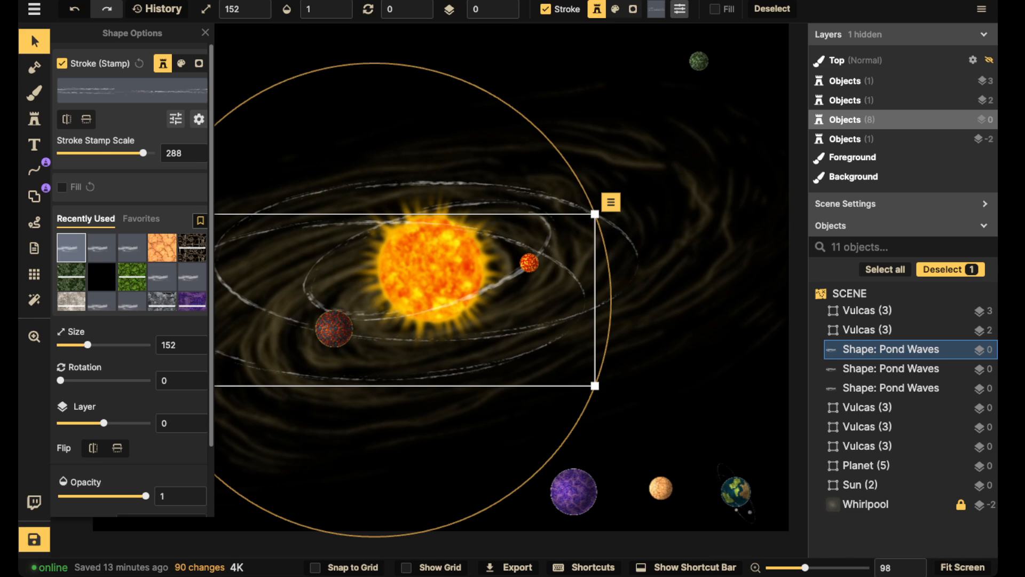
scroll(385, 292, down, 5)
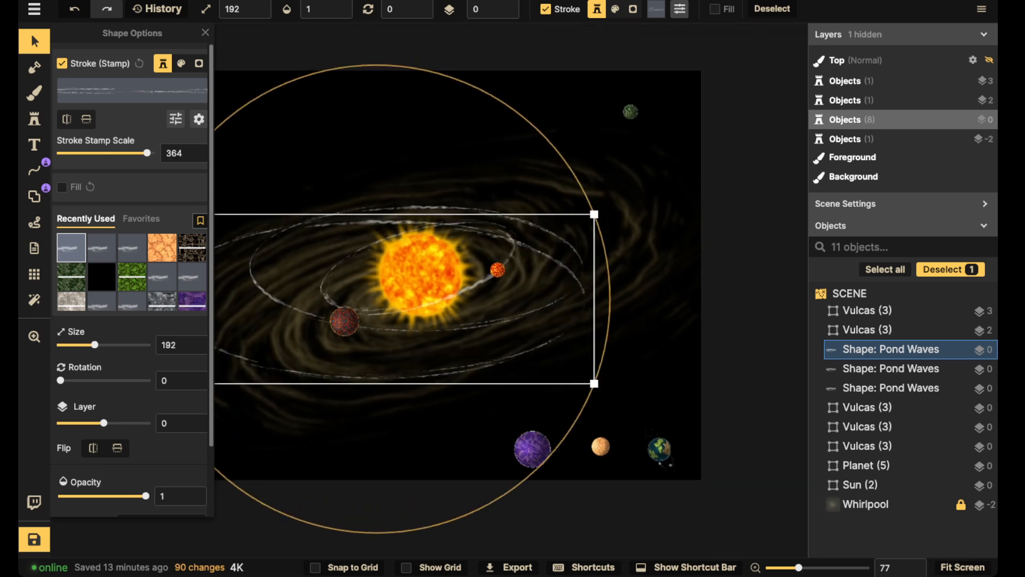
- Centre the new outermost ring around the sun, rotate it to 345 and set its stroke stamp scale to 275
drag(385, 292, 433, 275)
scroll(436, 264, down, 3)
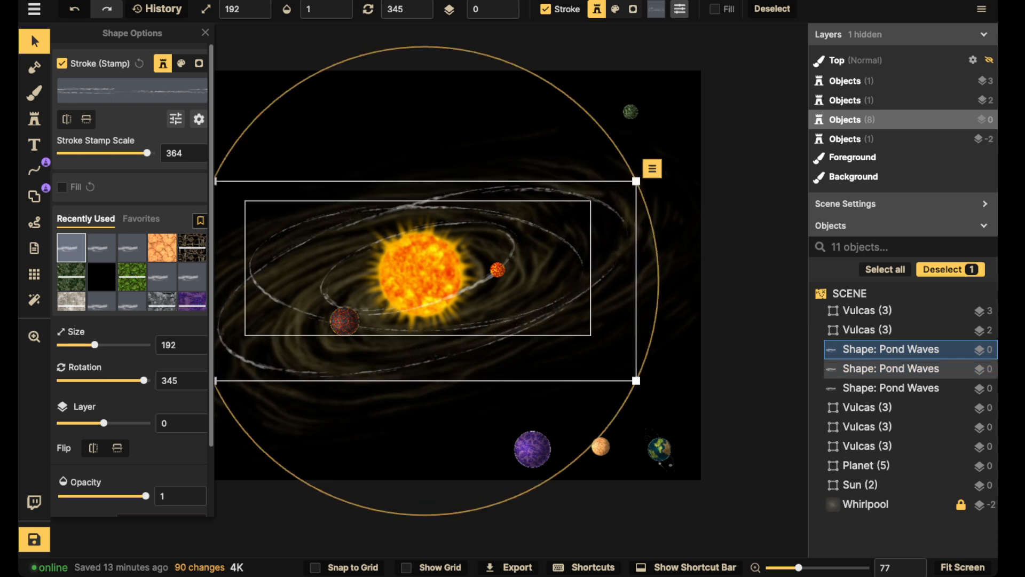
drag(146, 152, 142, 153)
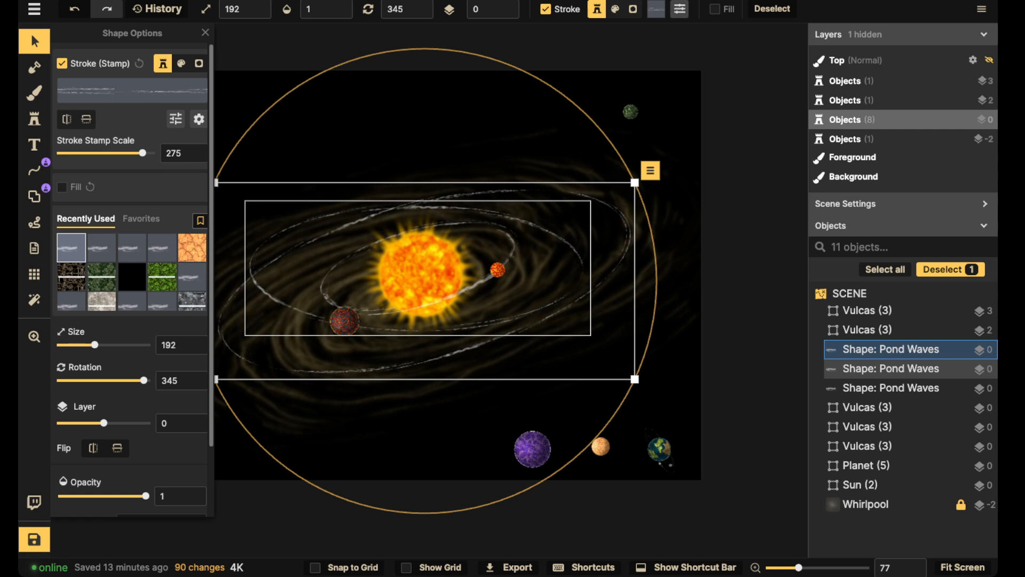
key(Escape)
- Move the tan cracked planet onto the orbit ring at the sun's upper left
drag(600, 446, 344, 357)
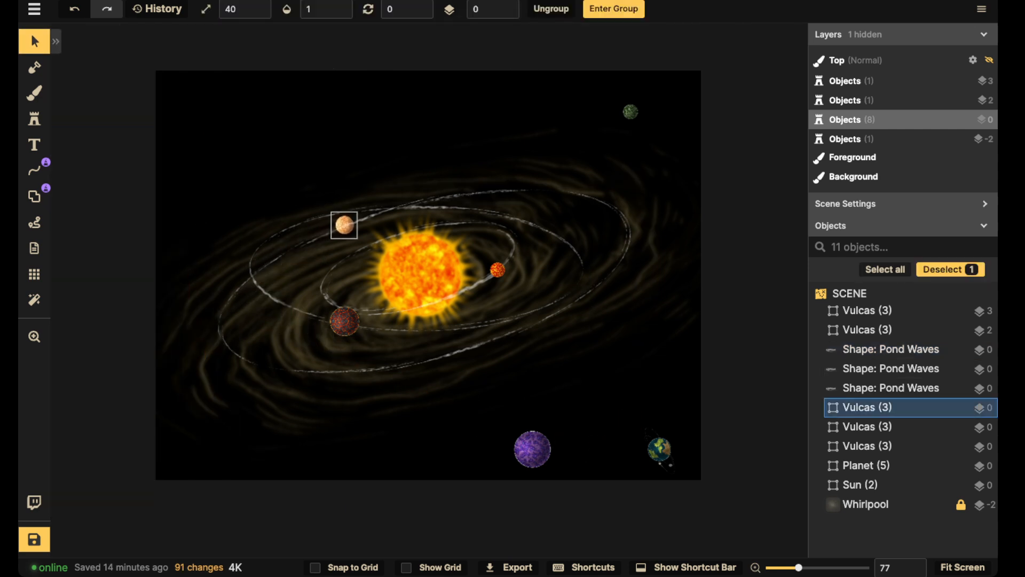
double_click(345, 227)
- Try the black shading shape inside the tan planet's group on layer 2 and undo that layer change
key(Escape)
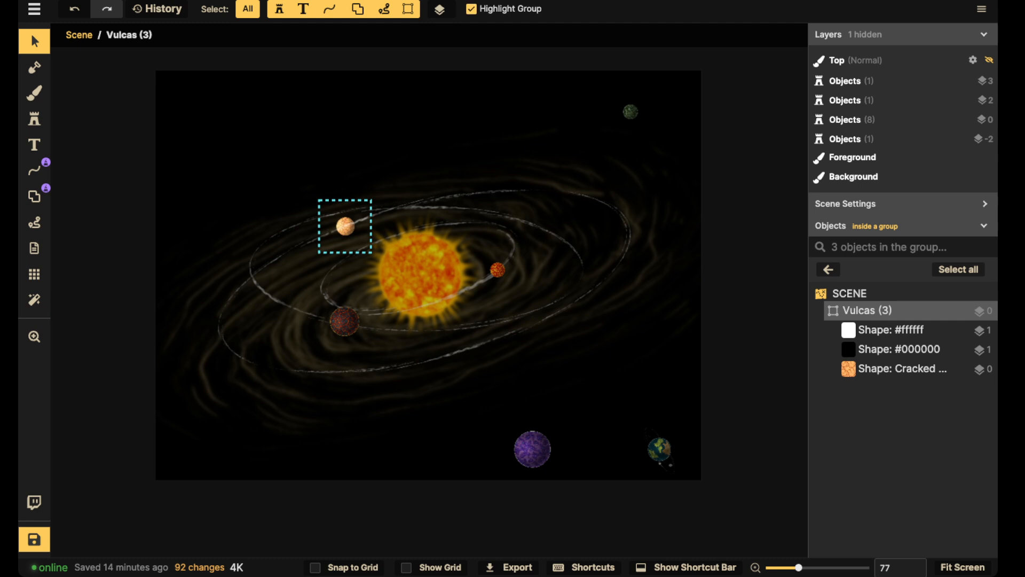
click(346, 226)
click(507, 4)
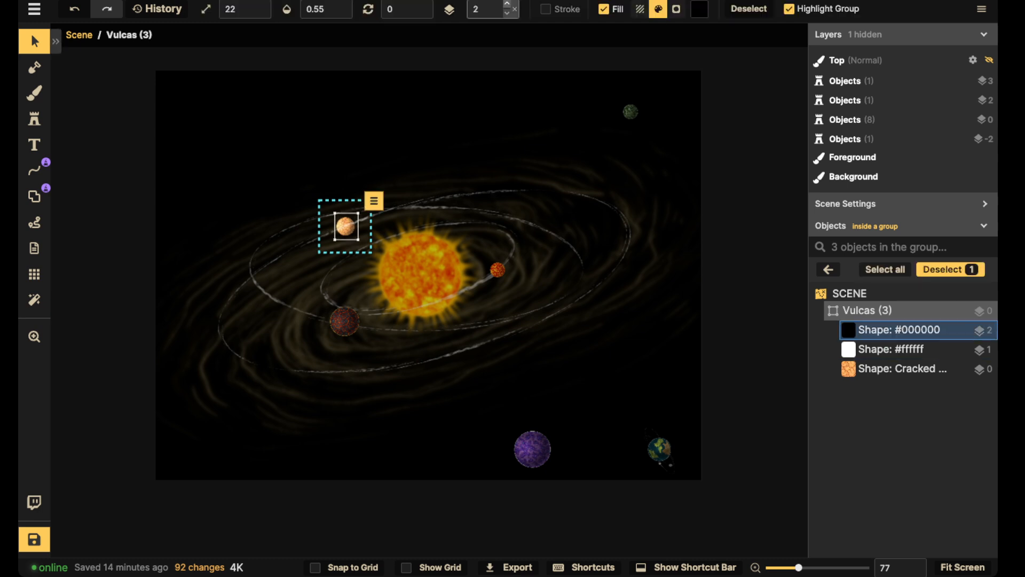
key(Escape)
key(Escape)
key(Escape)
click(346, 227)
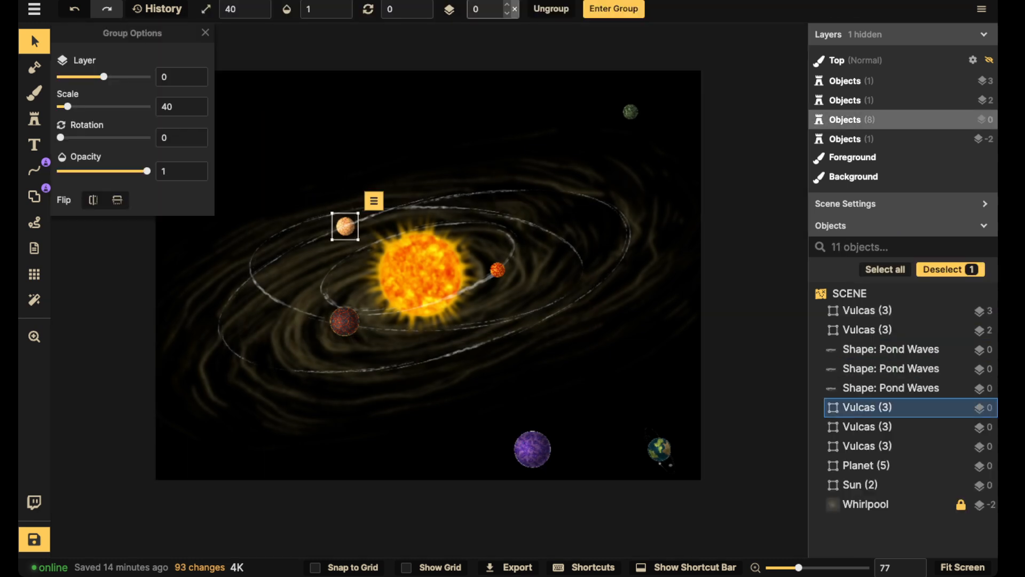
key(ctrl+z)
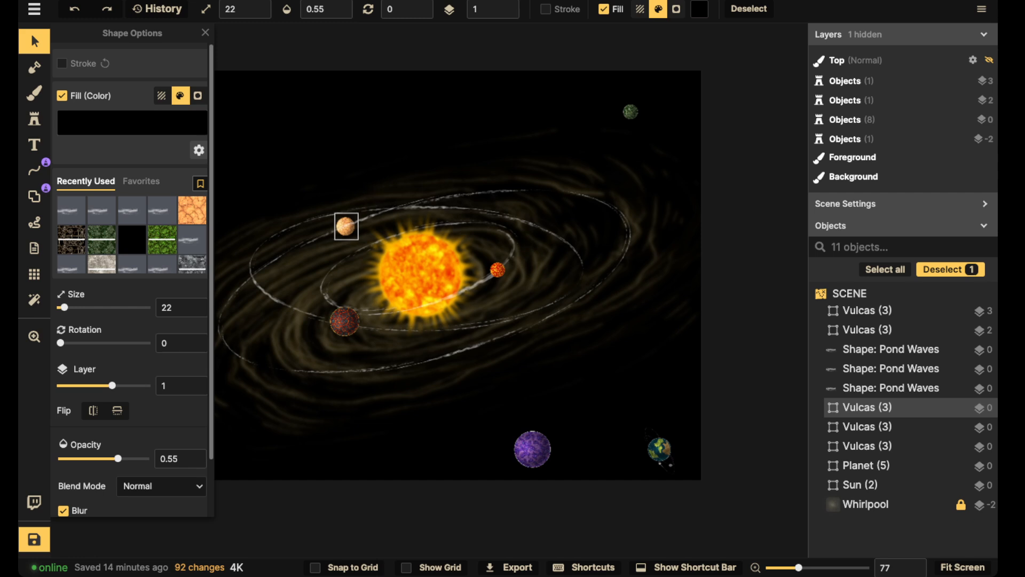
- Raise the black shading shape inside the tan planet's group to layer 3
click(507, 5)
click(507, 4)
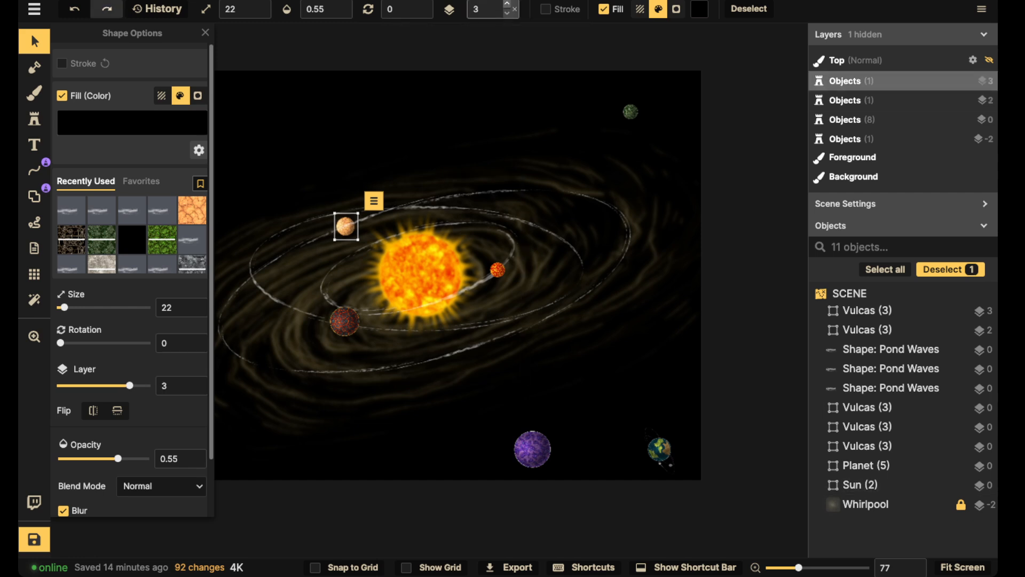
click(507, 5)
click(507, 5)
key(Escape)
- Place the whole tan planet group on layer 3
click(405, 208)
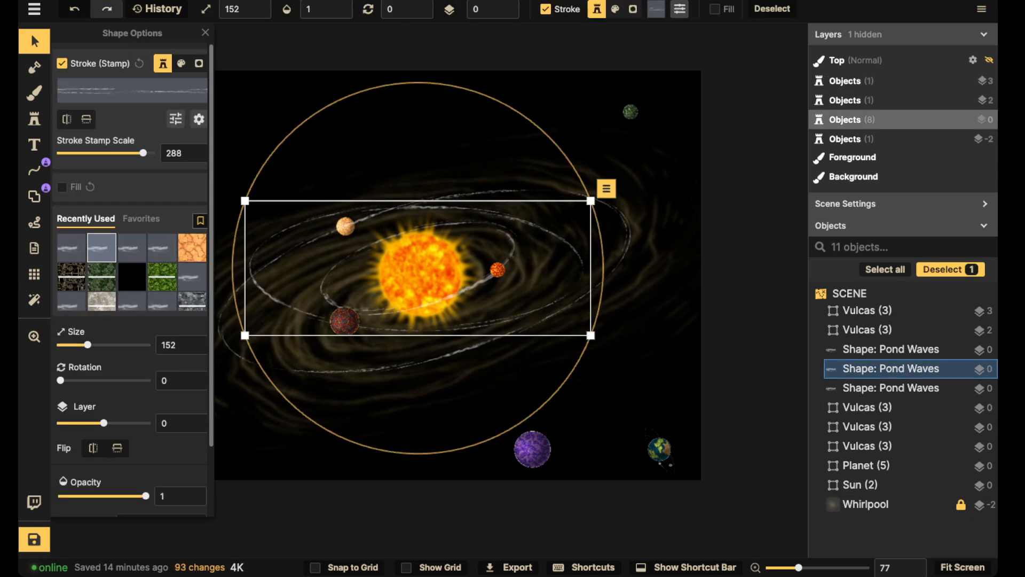
click(891, 368)
click(891, 349)
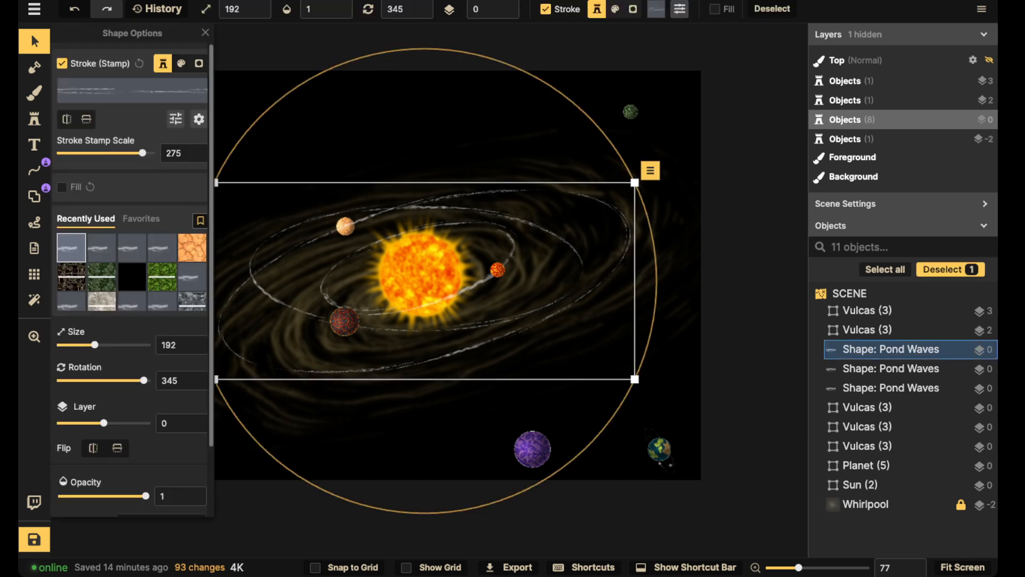
click(346, 226)
click(346, 226)
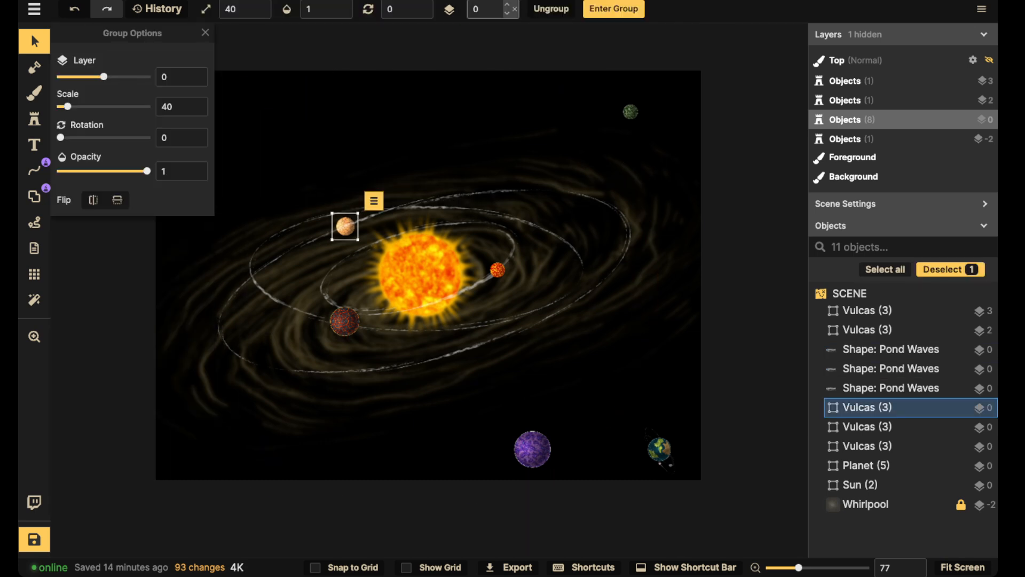
click(507, 4)
click(506, 4)
click(506, 5)
key(Escape)
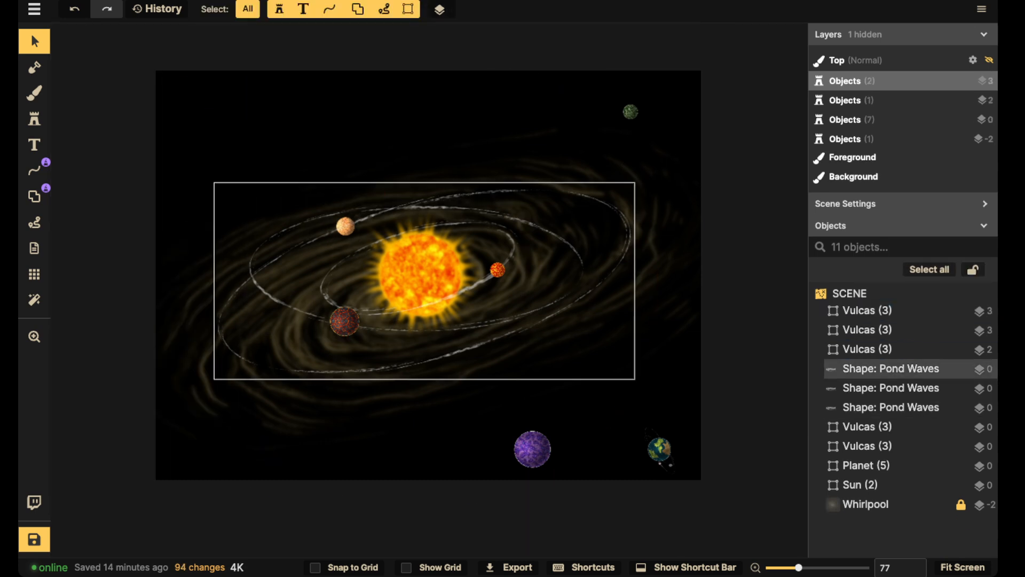
- Select the purple, green and Earth-like planets together and place them on layer 2
double_click(344, 321)
key(Escape)
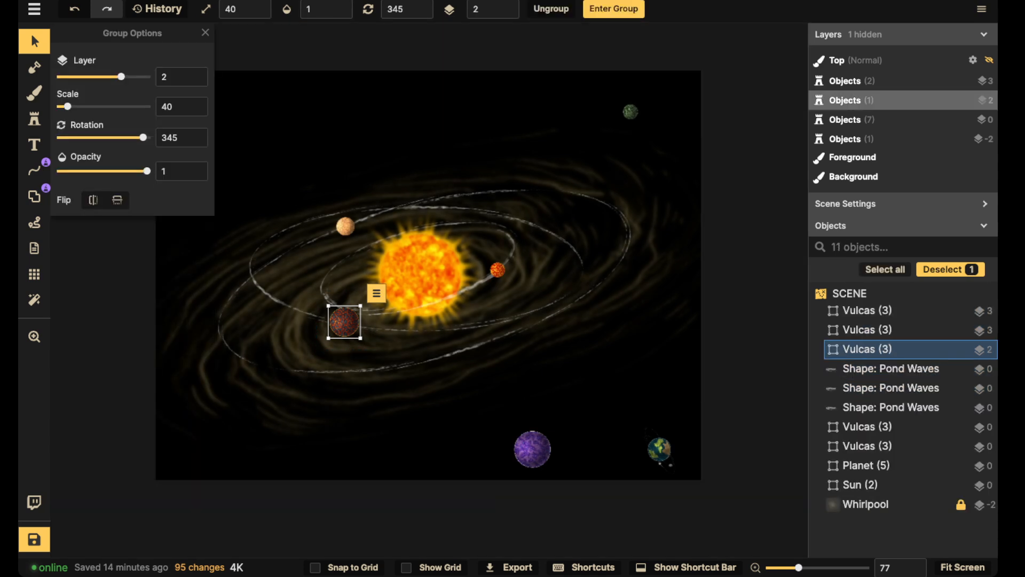
drag(489, 431, 677, 470)
shift+click(865, 426)
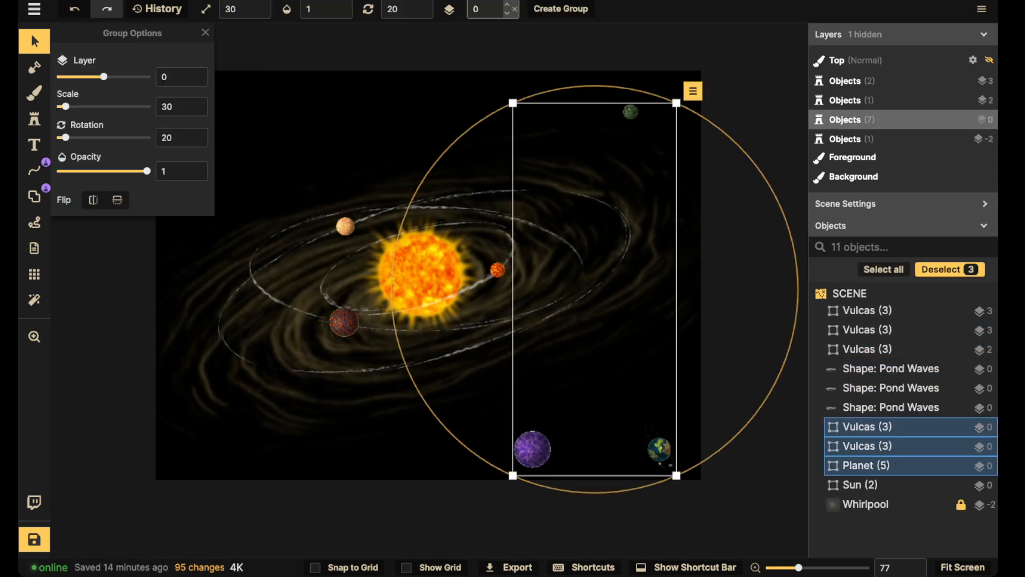
click(506, 5)
click(507, 4)
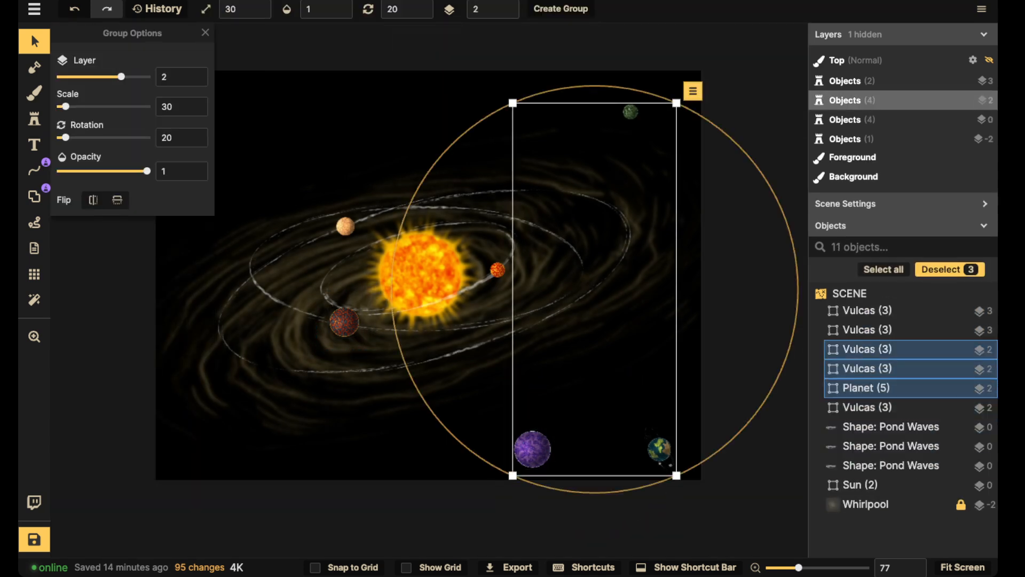
click(949, 270)
- Duplicate the outermost orbit ring, set the copy to size 212 with rotation 0 and centre it around the sun
click(890, 427)
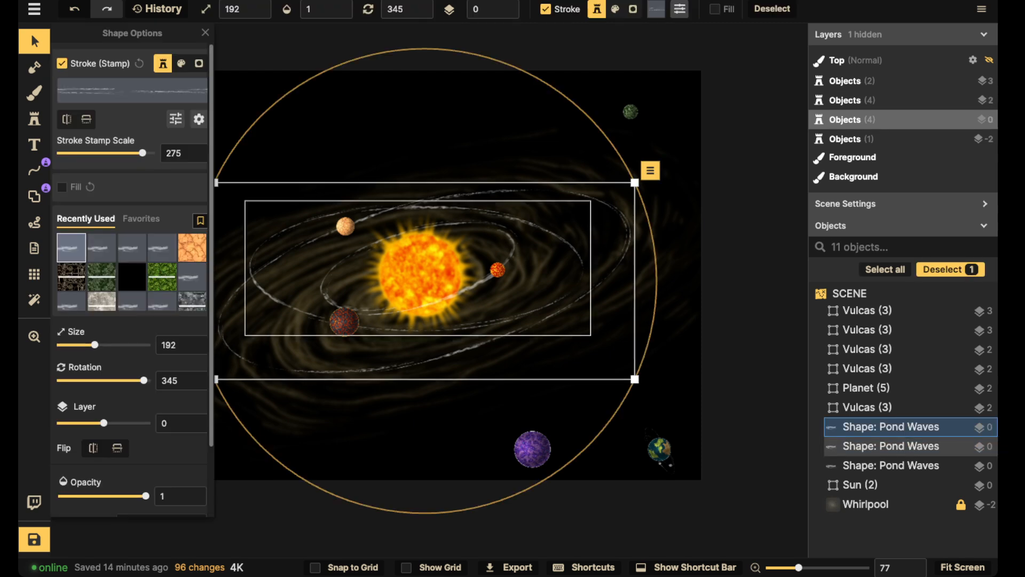
key(ctrl+d)
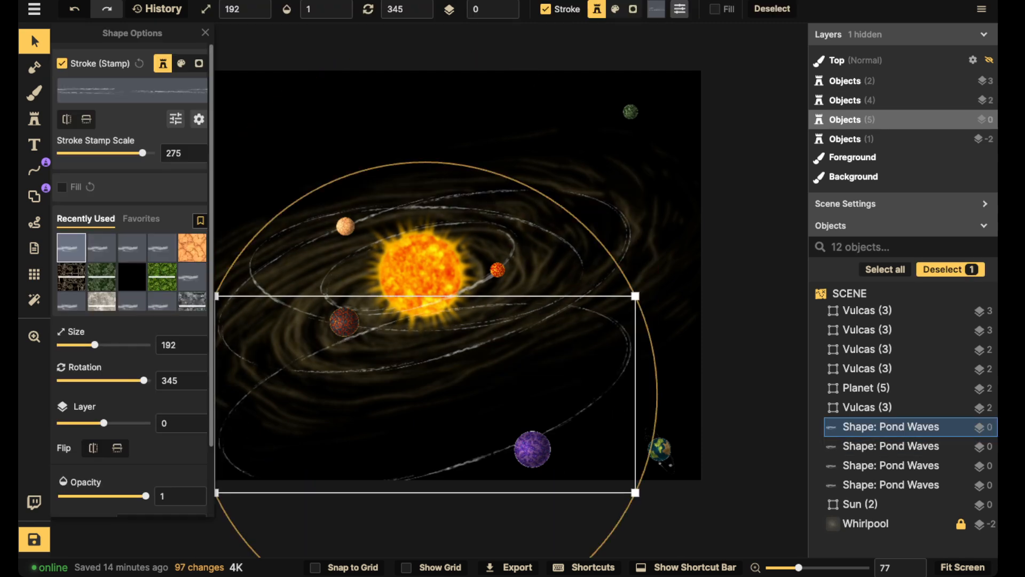
drag(635, 296, 646, 291)
drag(512, 384, 509, 288)
drag(144, 381, 59, 380)
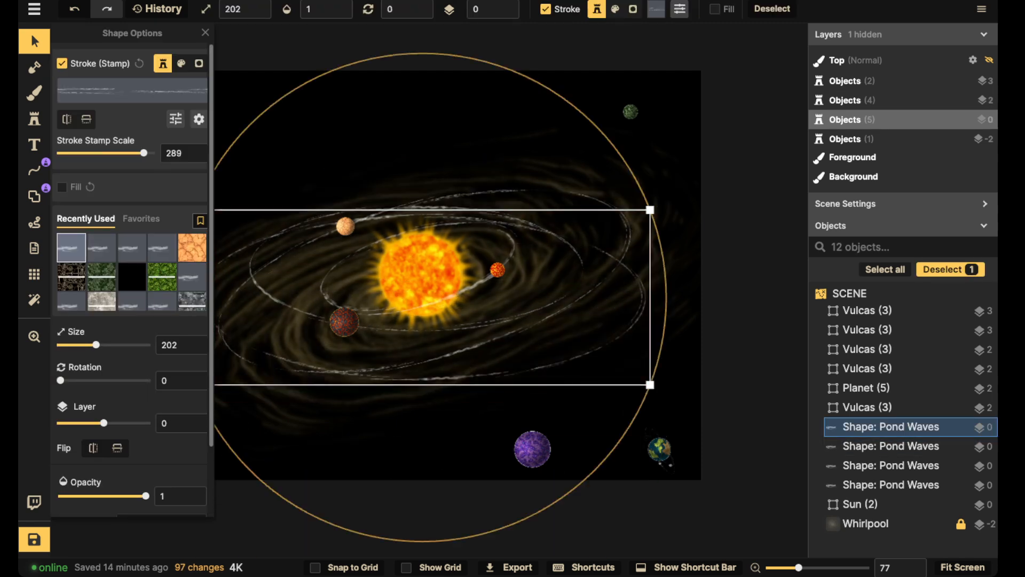
key(])
drag(422, 296, 424, 277)
key(Escape)
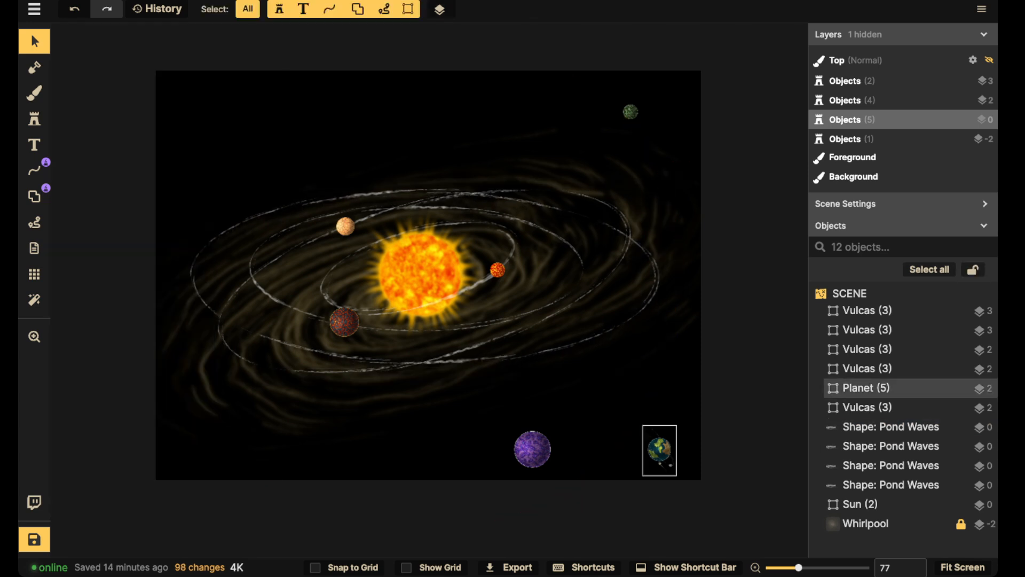
- Move the Earth-like planet onto the orbit ring below and slightly right of the sun
drag(660, 450, 485, 360)
double_click(485, 360)
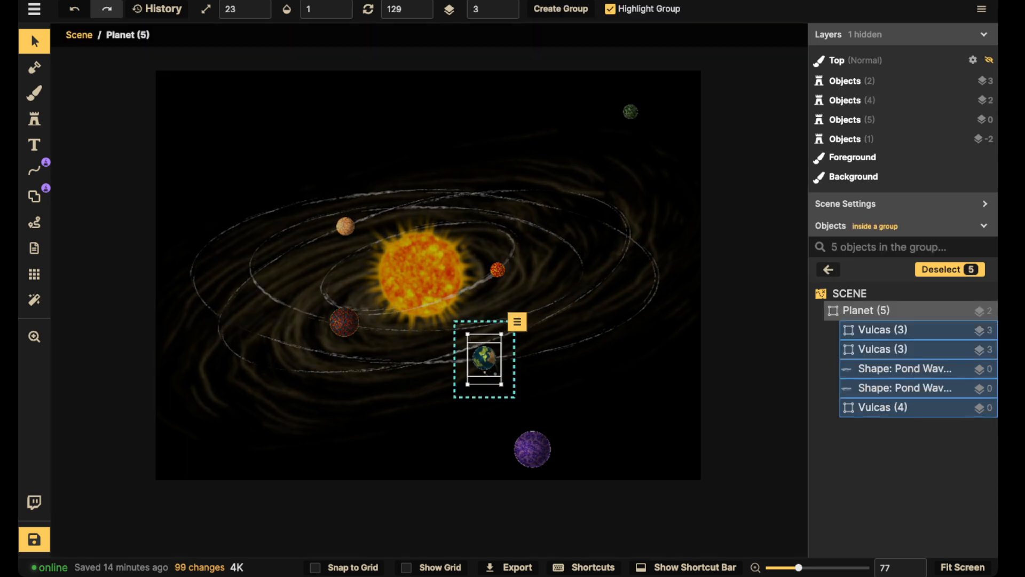
key(Escape)
key(Escape)
key(Escape)
- Duplicate the size 212 ring, enlarge the copy to size 242, rotate it to 15 and centre it around the sun
click(576, 342)
key(ctrl+c)
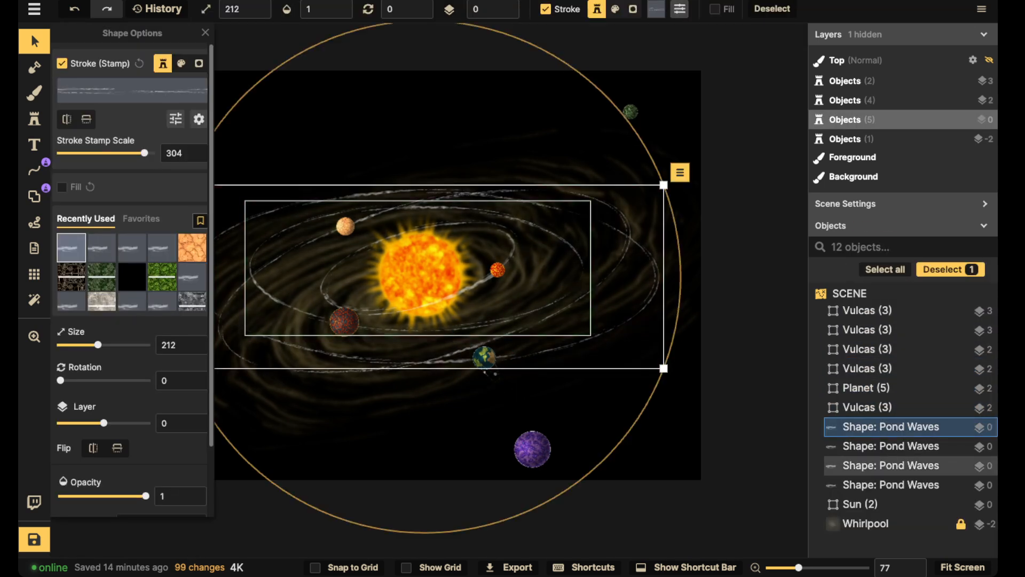
key(ctrl+v)
scroll(395, 263, up, 3)
scroll(396, 264, down, 3)
drag(395, 263, 414, 281)
scroll(409, 274, up, 3)
scroll(413, 281, up, 6)
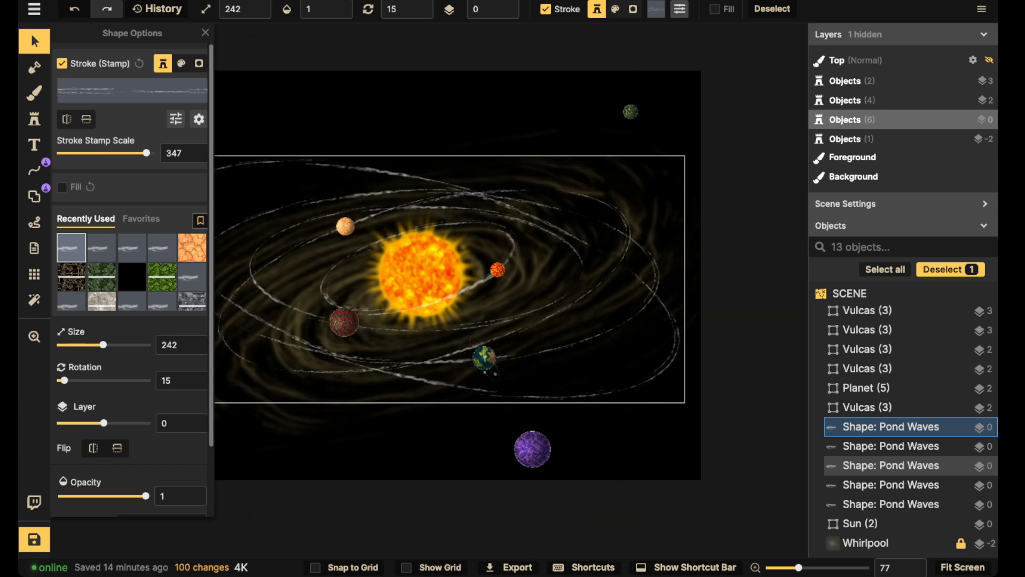
key(Escape)
- Move the purple planet onto the lower right curve of the outermost orbit ring
scroll(416, 344, down, 2)
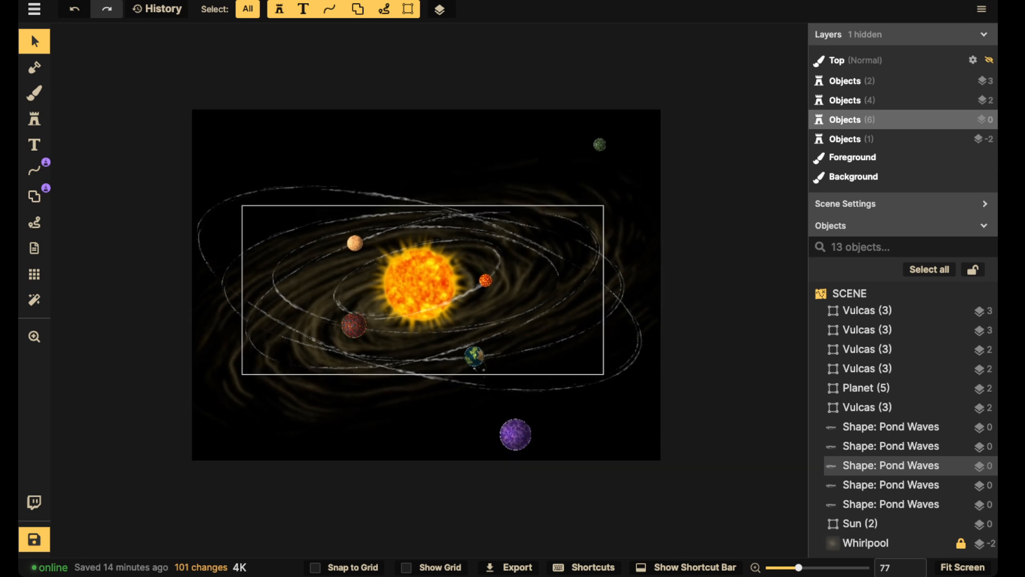
drag(515, 434, 624, 363)
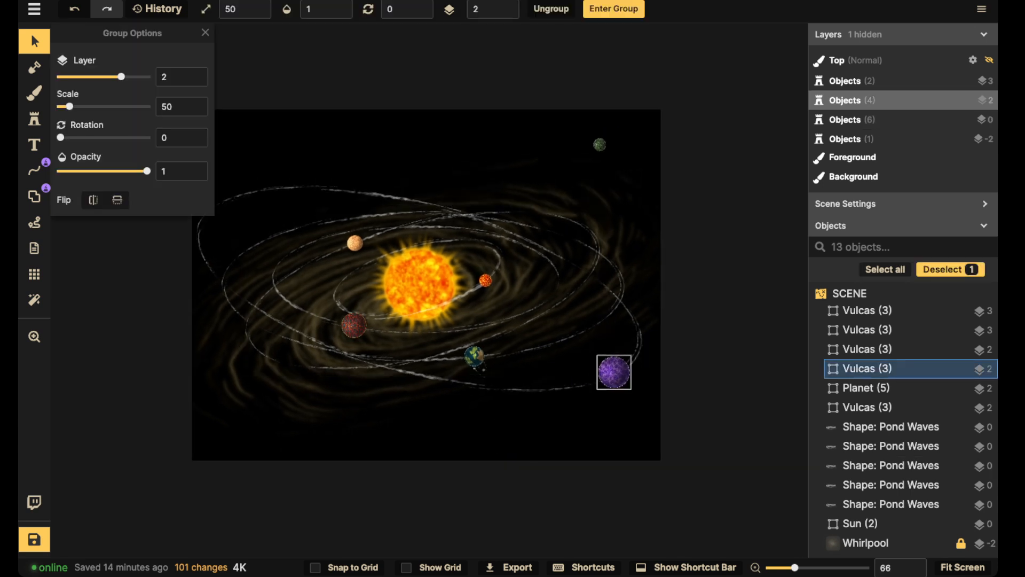
double_click(613, 372)
key(Escape)
key(Escape)
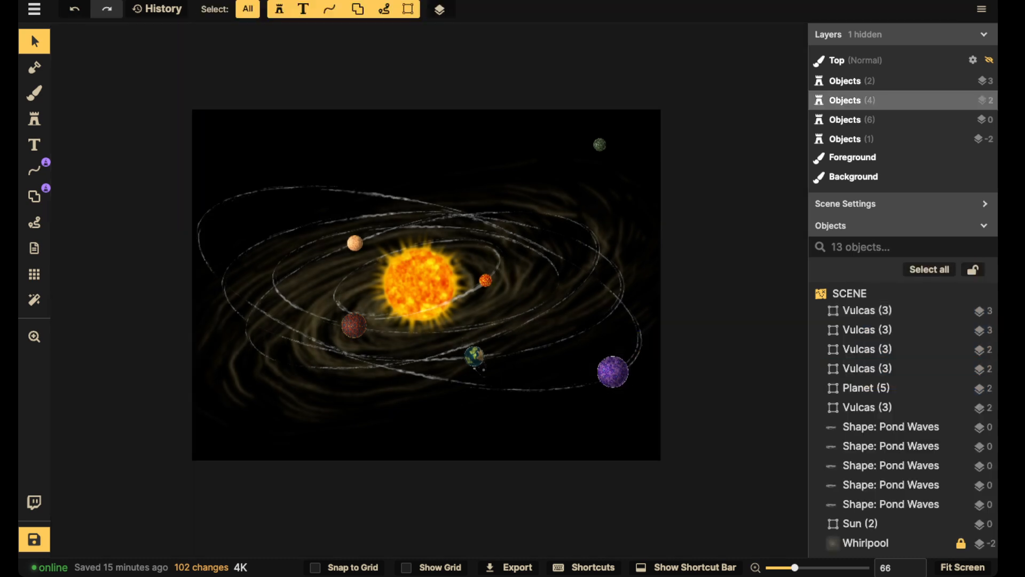
- Duplicate the outermost orbit ring, shrink the copy to size 142 and set its rotation to 0
click(377, 196)
key(ctrl+c)
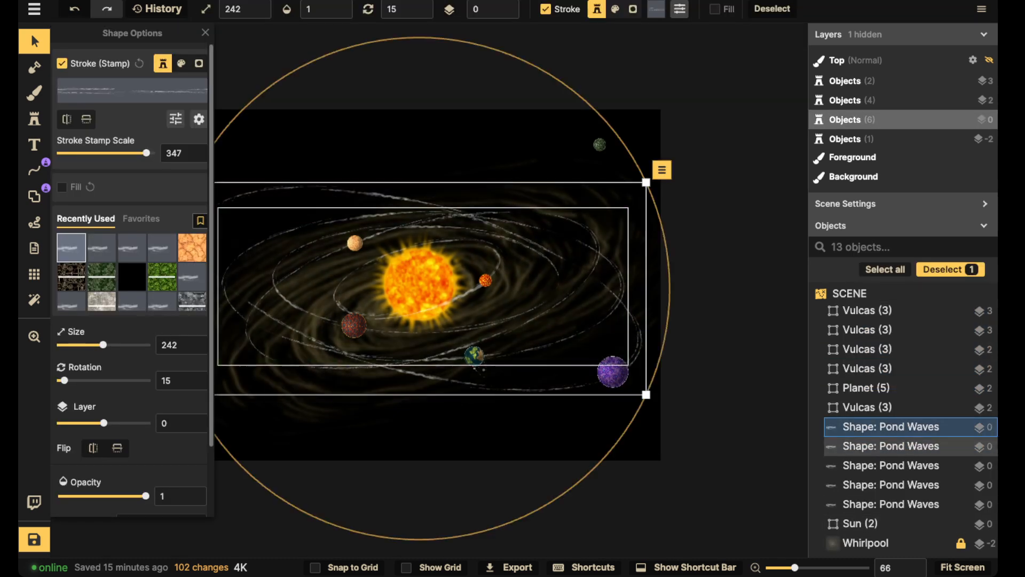
key(ctrl+v)
scroll(431, 282, up, 3)
drag(753, 131, 607, 199)
scroll(459, 267, down, 1)
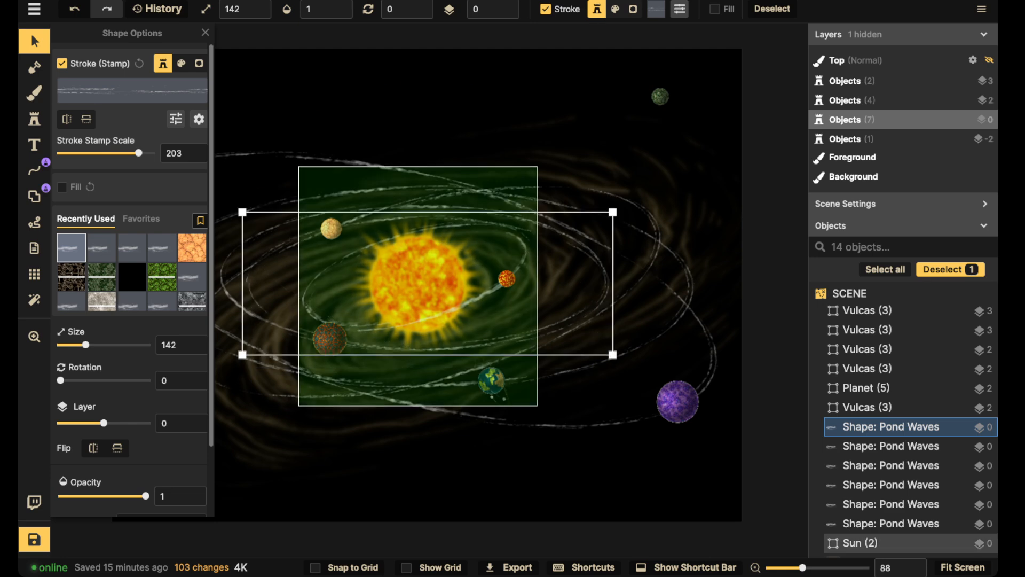
- Rotate the size 142 ring to 345 and adjust its position around the sun
scroll(459, 267, up, 1)
drag(459, 266, 673, 246)
scroll(449, 265, down, 2)
key(space)
key(ctrl+c)
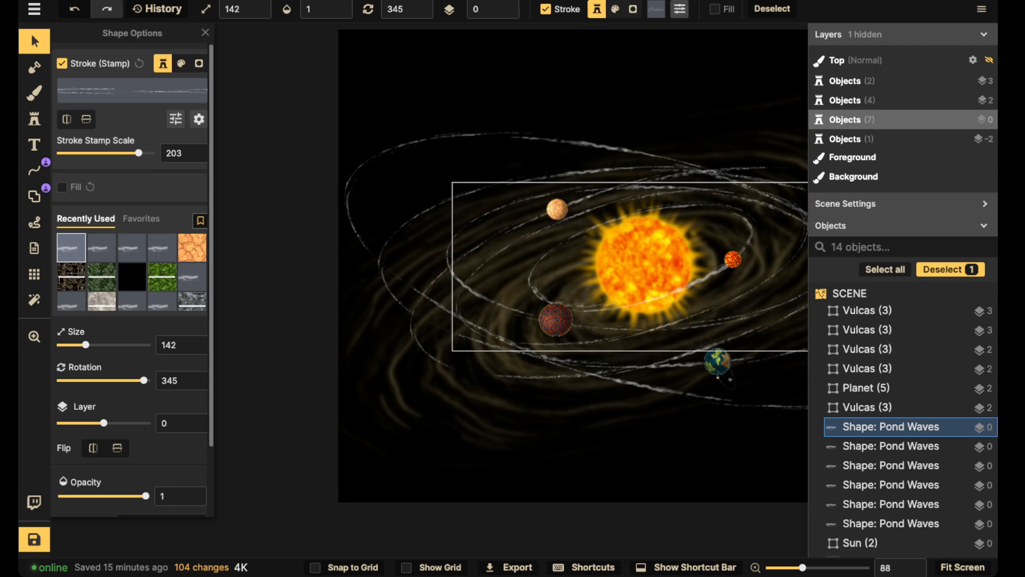
scroll(673, 247, up, 1)
scroll(673, 246, down, 1)
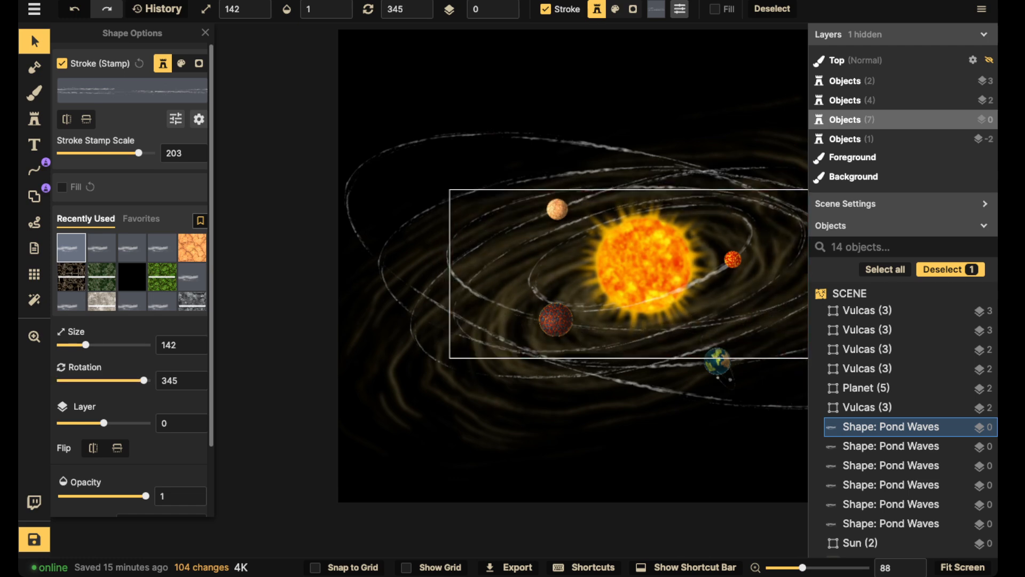
- Move the small green planet onto the size 142 ring to the left of the sun
drag(674, 246, 499, 213)
key(space)
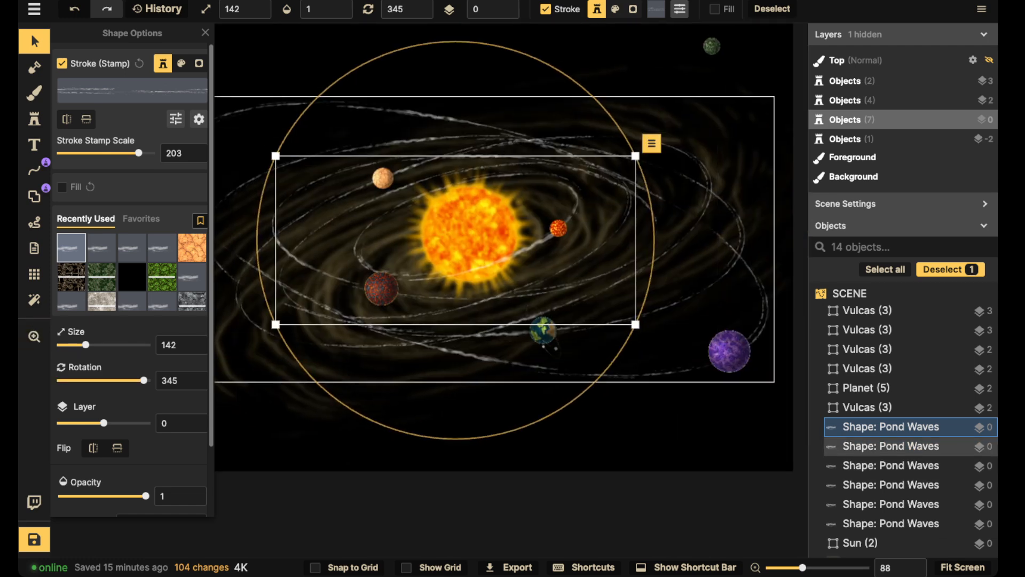
drag(712, 46, 571, 197)
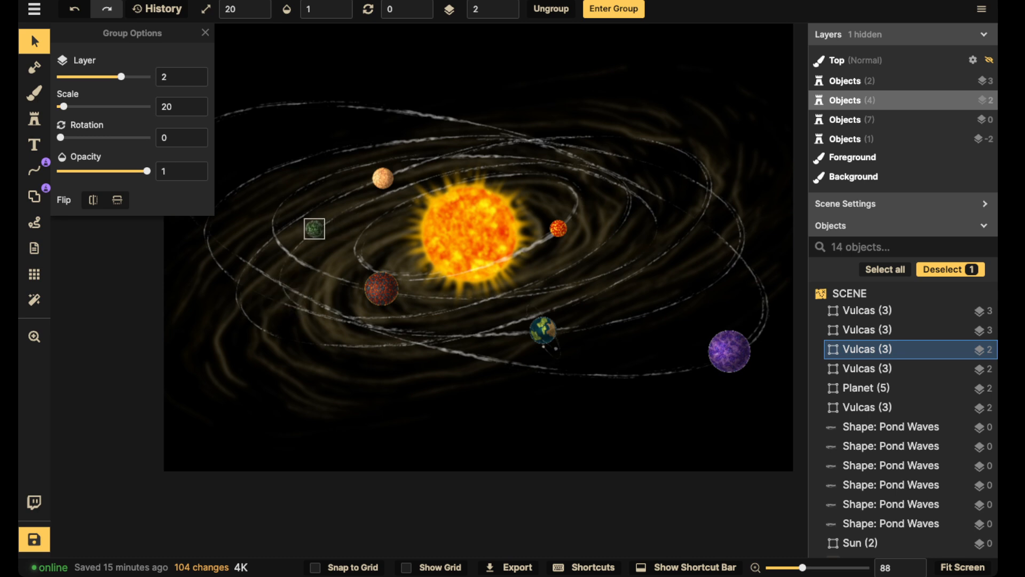
key(Escape)
- Select all six orbit rings and set their opacity to 0.56 and their stroke stamp scale to 243
scroll(300, 119, down, 5)
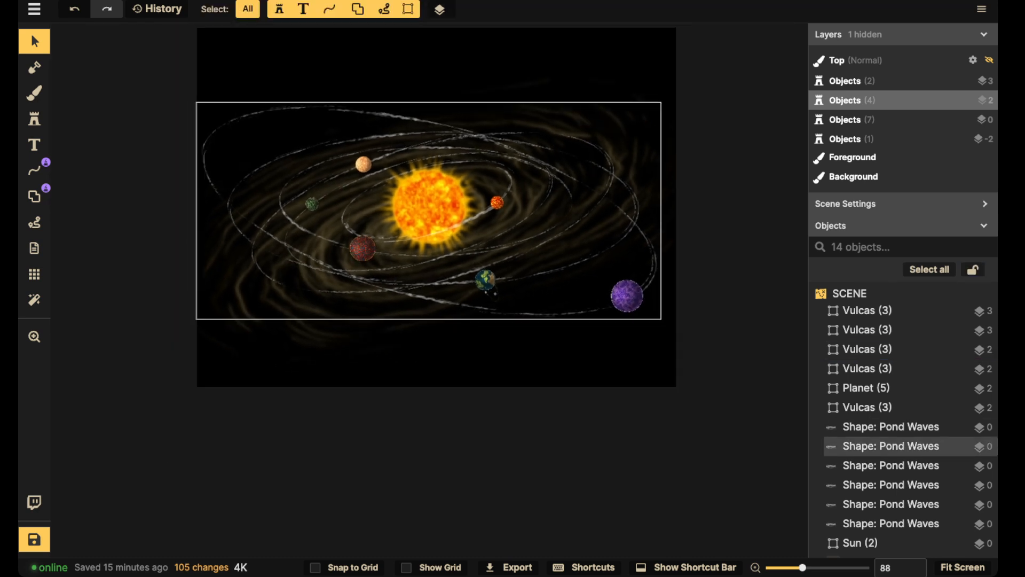
click(890, 445)
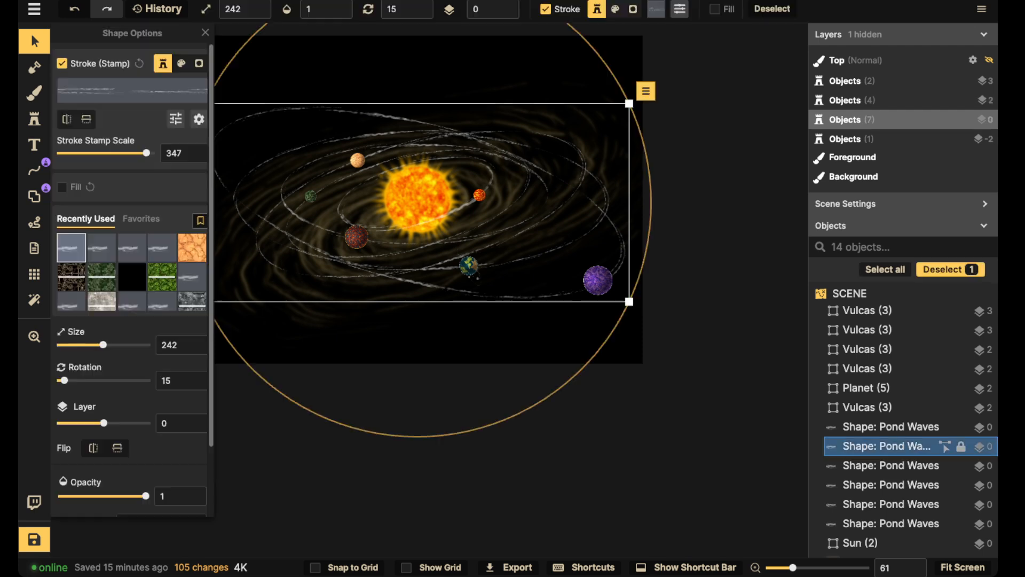
click(890, 427)
shift+click(890, 523)
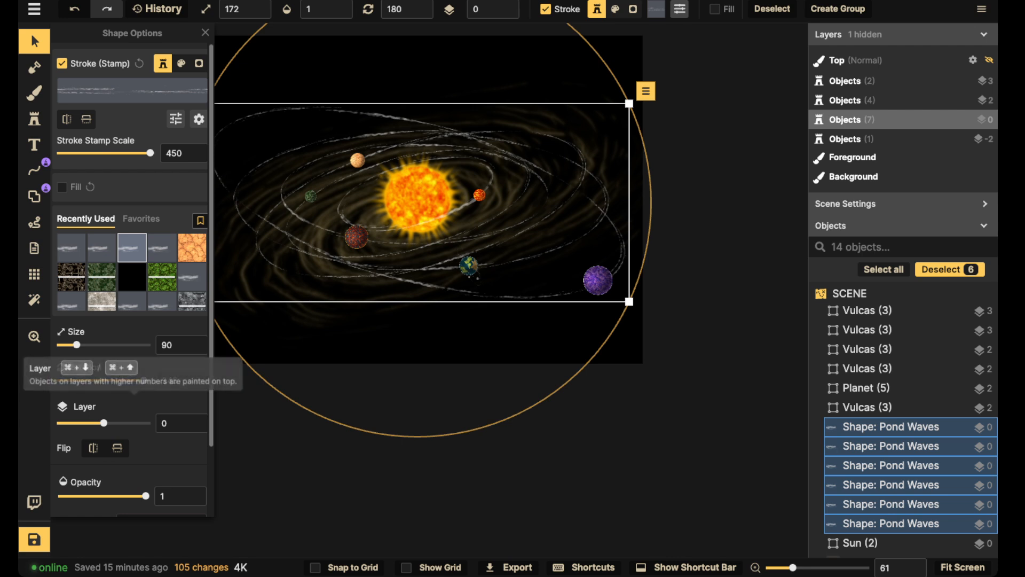
drag(145, 495, 130, 495)
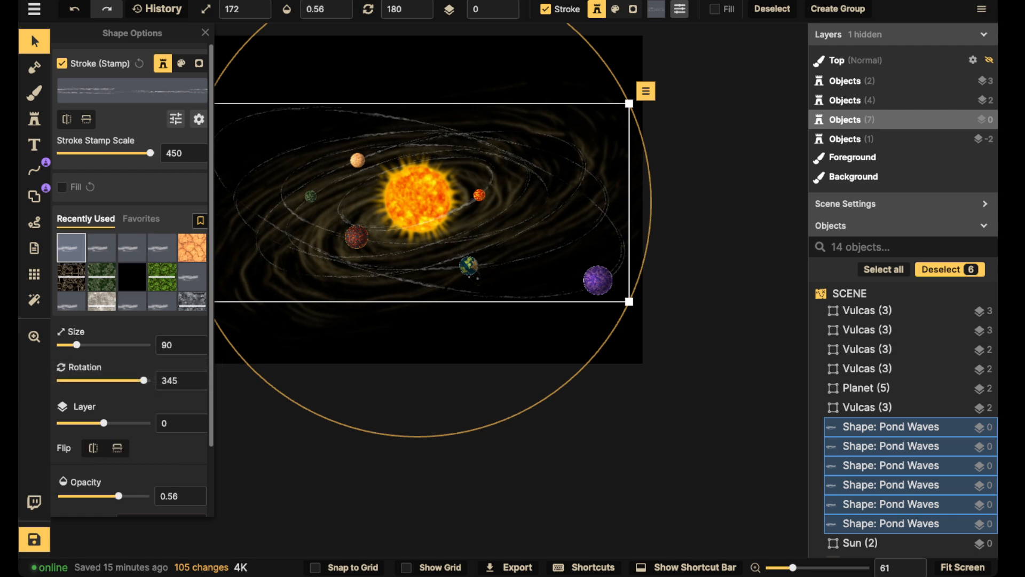
drag(150, 152, 141, 152)
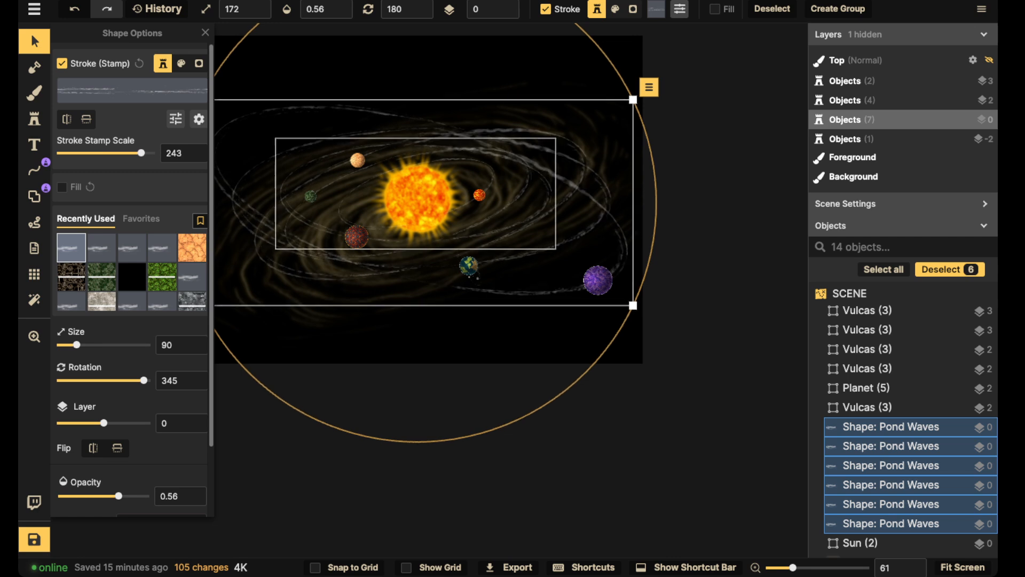
key(Escape)
- Fit the whole map in view and save it
scroll(307, 171, down, 2)
drag(306, 170, 420, 261)
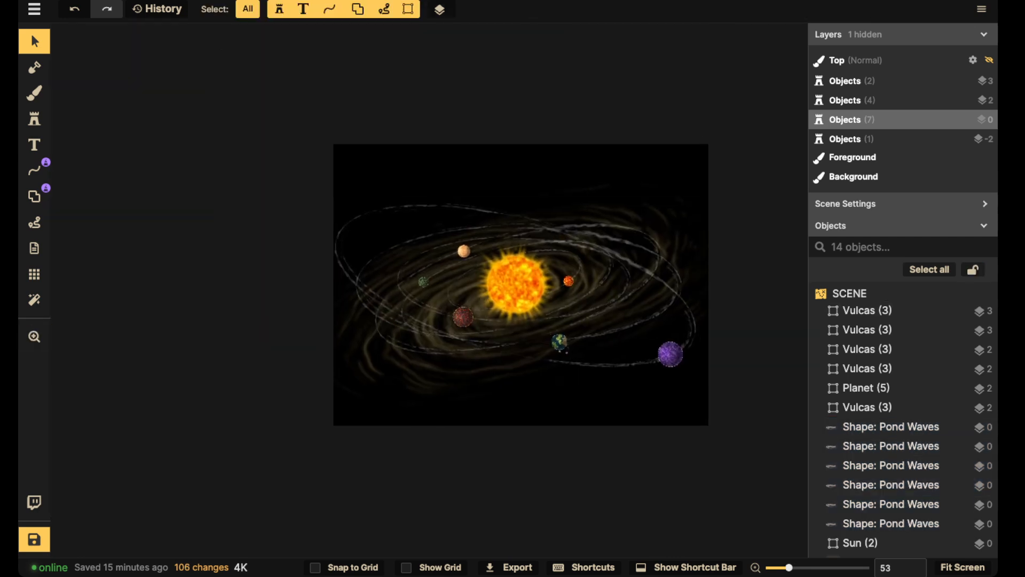
key(ctrl+s)
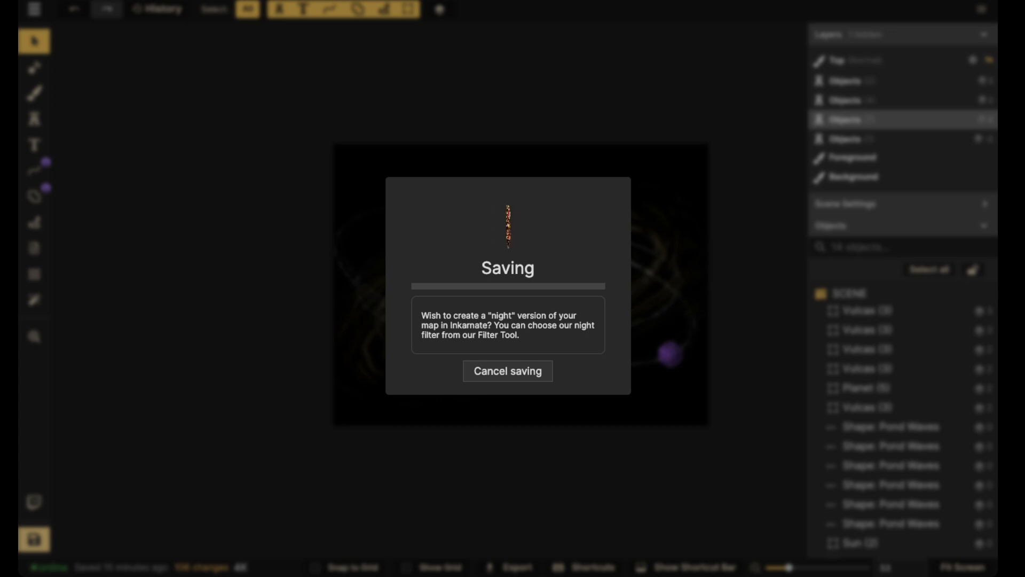
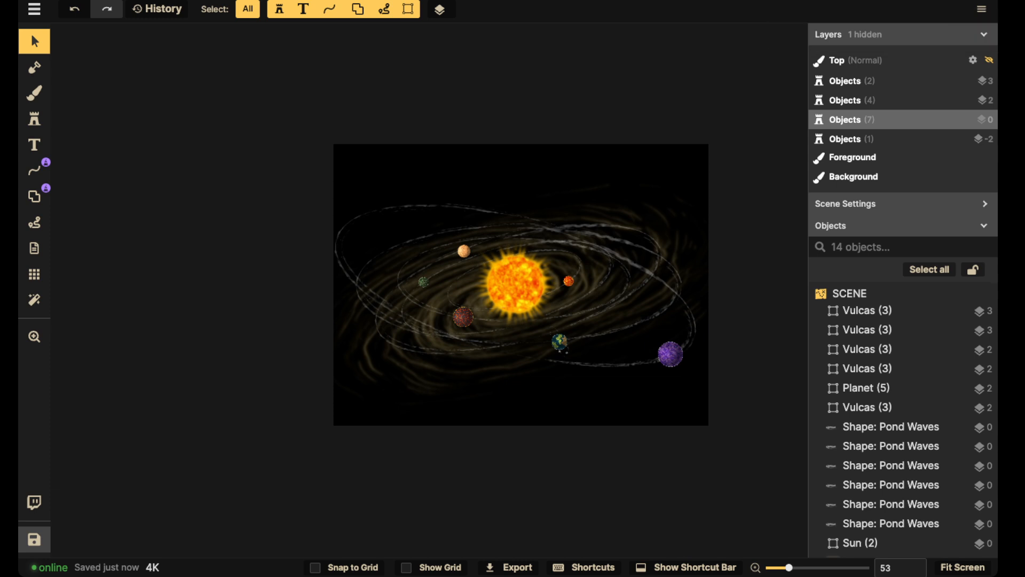
- Switch to the background brush and open its texture catalog
scroll(567, 284, up, 3)
key(space)
drag(567, 284, 567, 385)
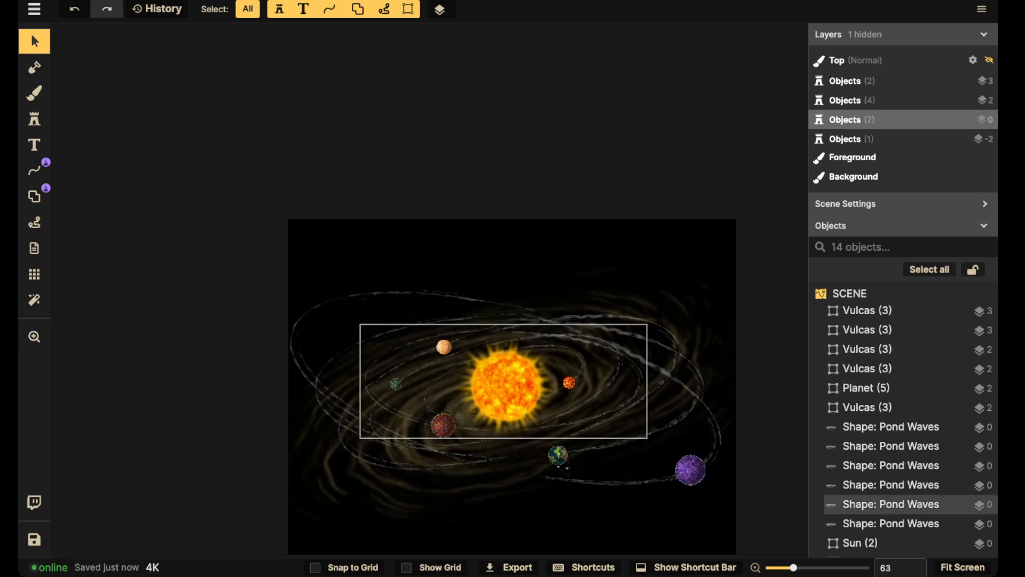
click(34, 93)
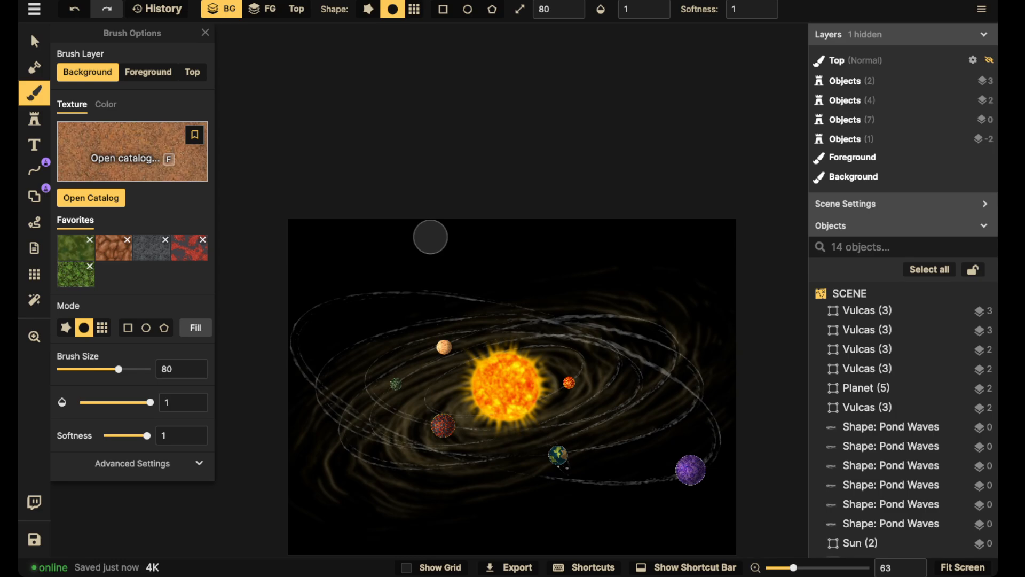
key(f)
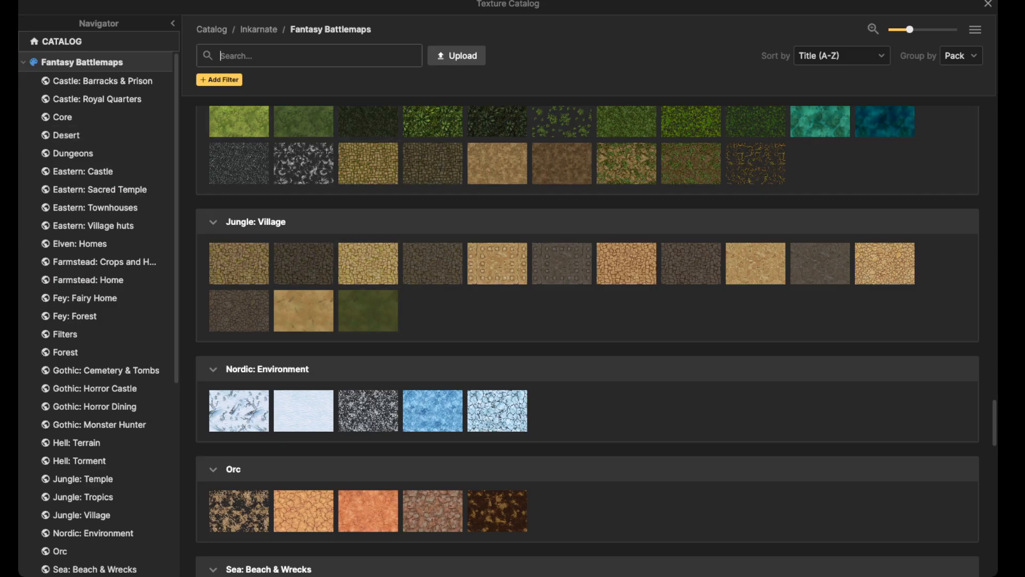
text(ligh)
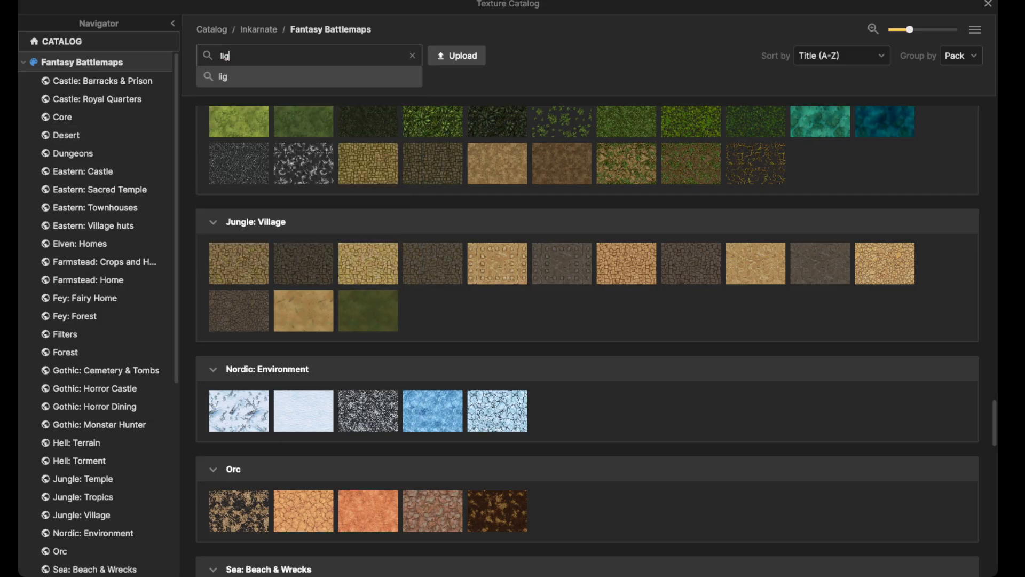
key(BackSpace)
key(BackSpace)
text(fey)
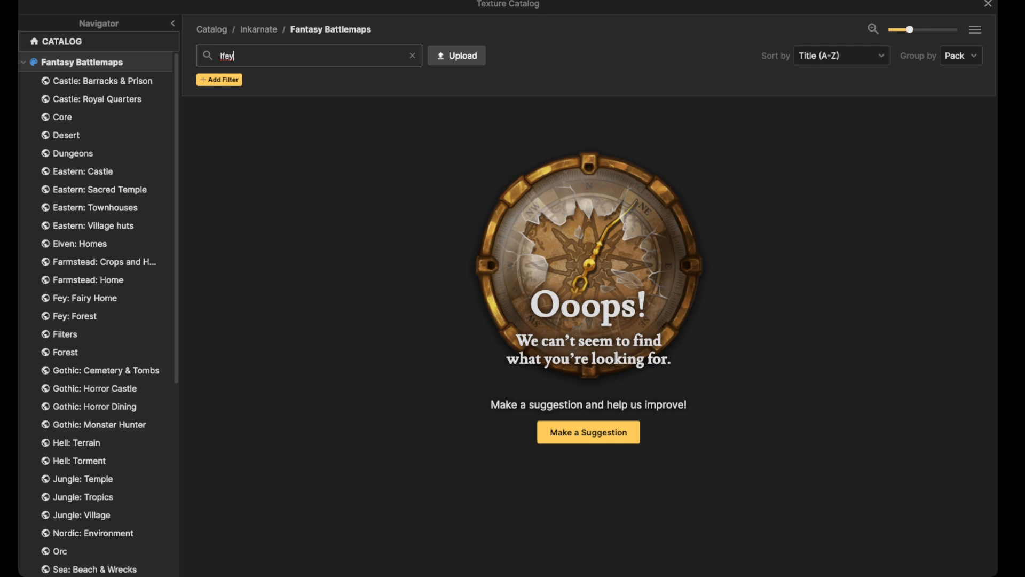
key(BackSpace)
key(Return)
click(412, 55)
- Search the texture catalog for "fey" and pick the gold-speckled Fey: Fairy Home texture for the brush
text(fey)
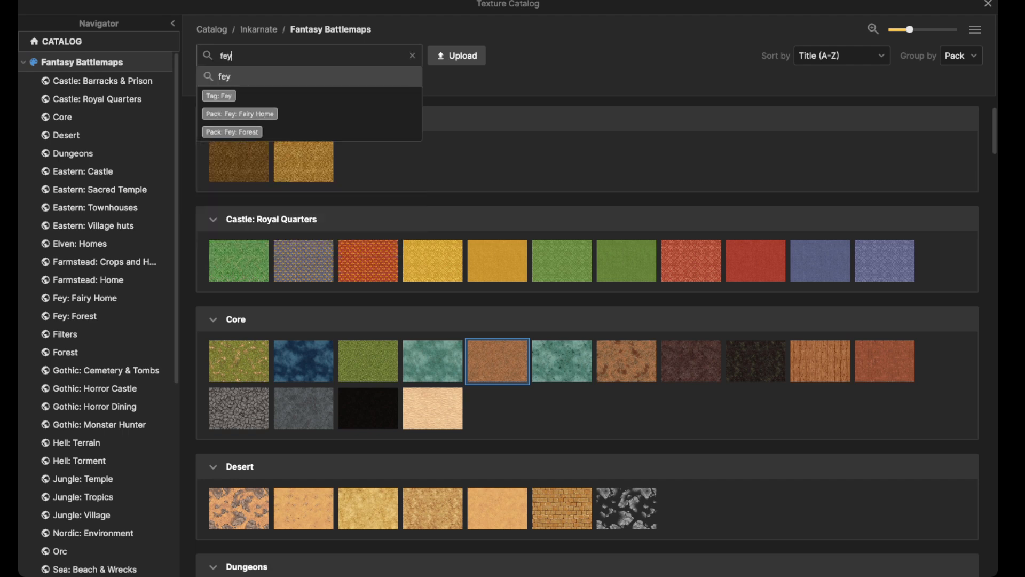
key(Return)
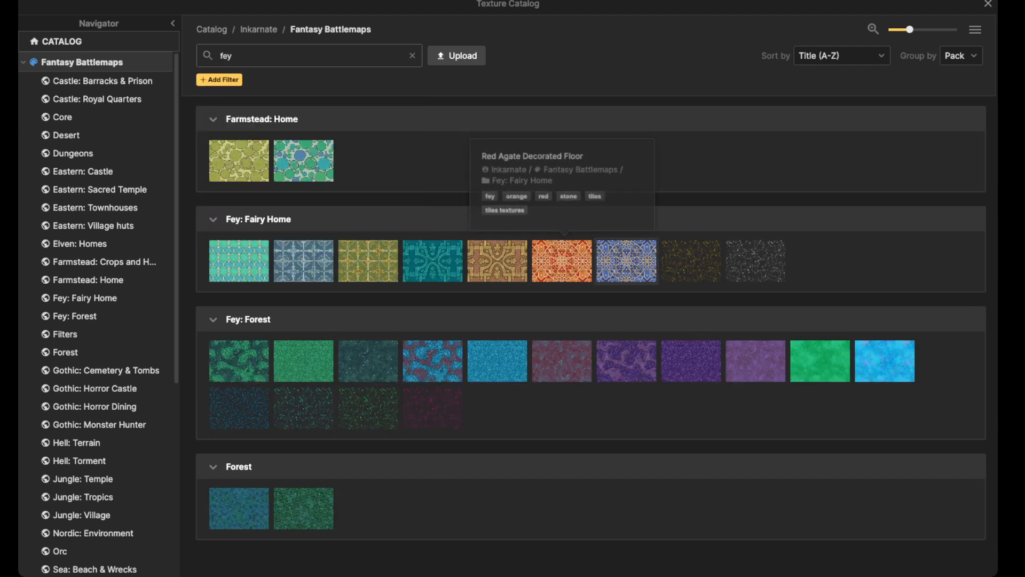
click(690, 261)
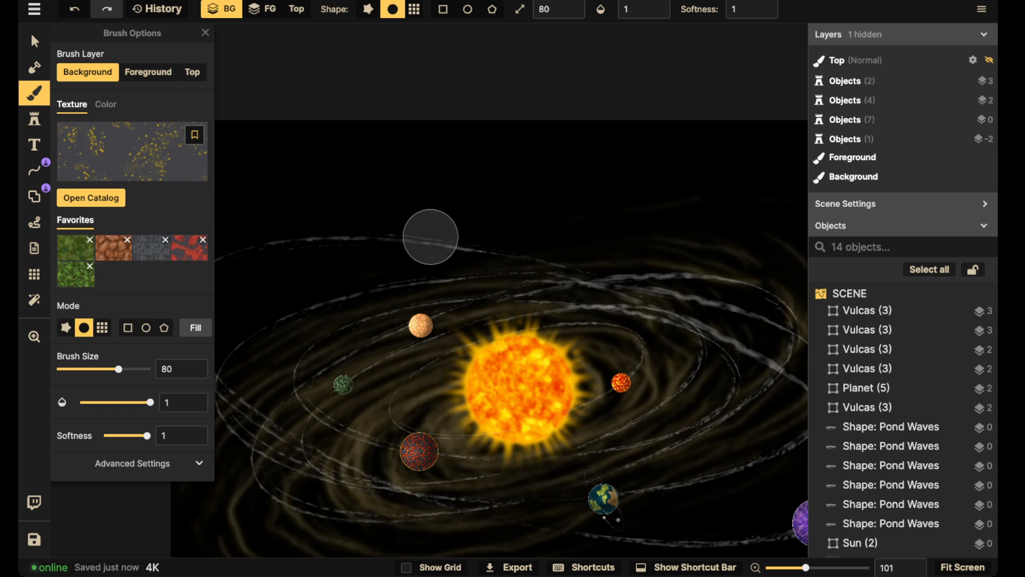
- Set the brush's texture scale to 99.93 in its advanced settings and show its color adjustments
click(133, 463)
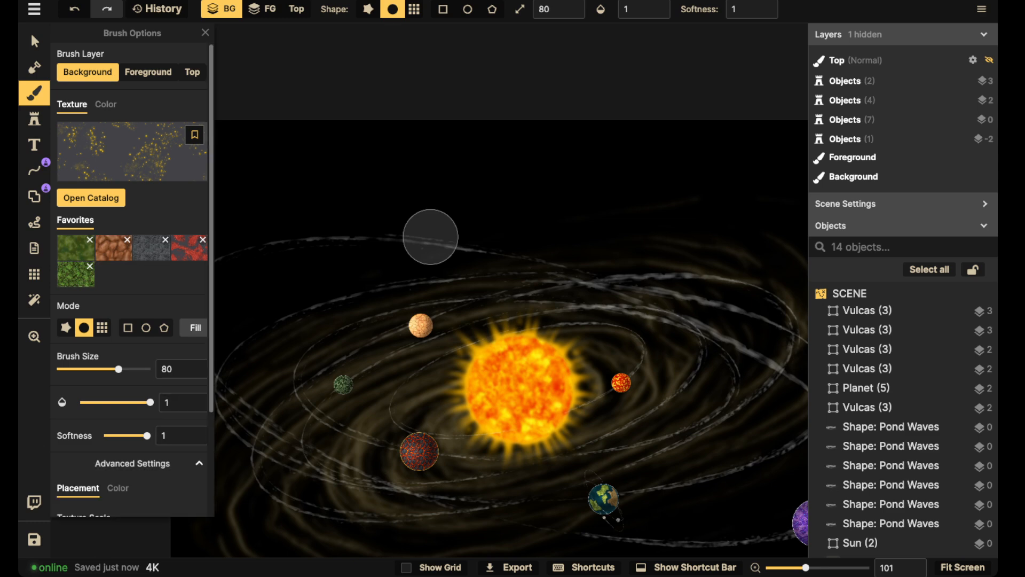
scroll(132, 331, down, 3)
drag(114, 399, 114, 399)
scroll(132, 320, up, 2)
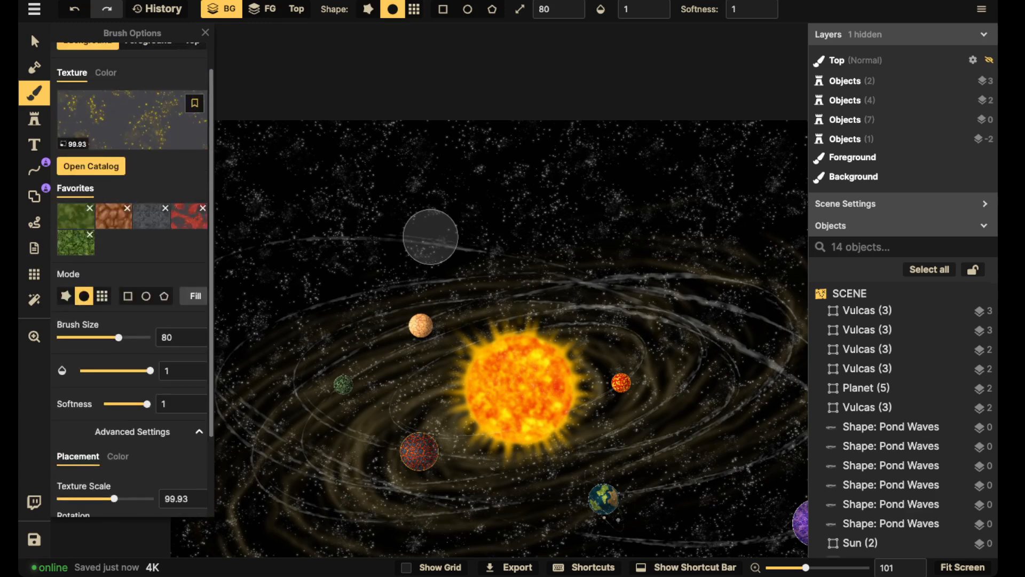
scroll(132, 320, down, 2)
click(117, 356)
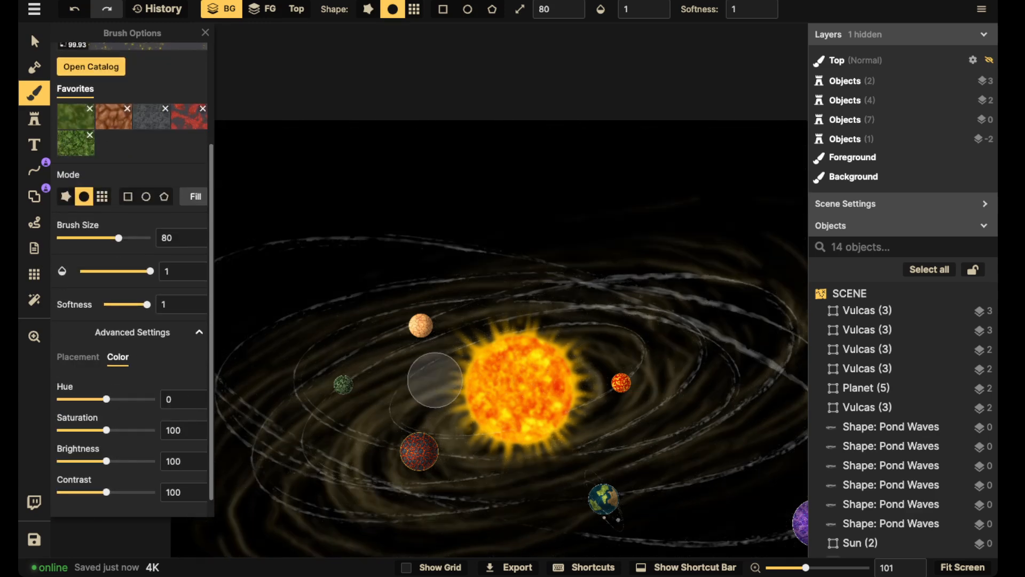
scroll(132, 321, up, 3)
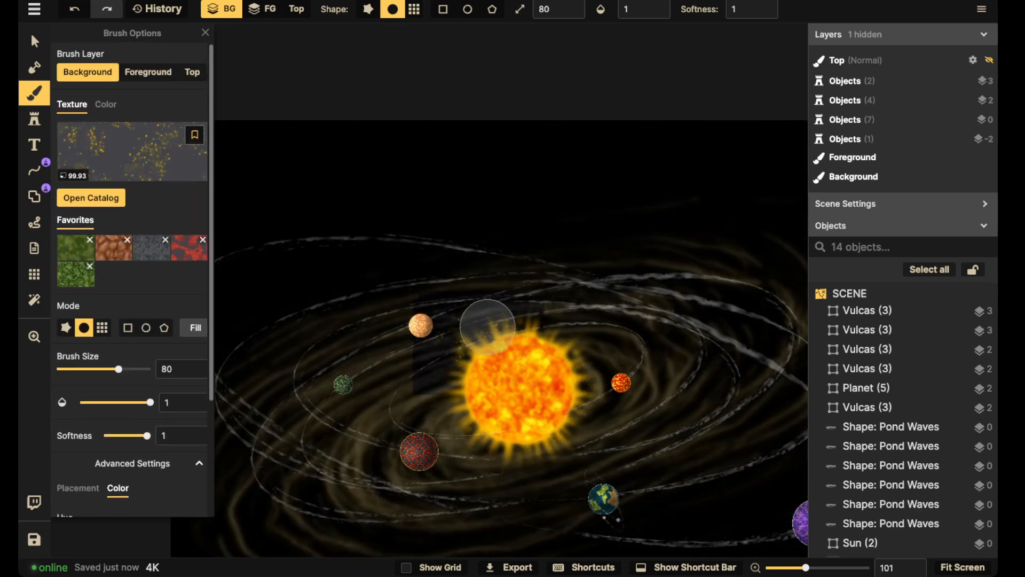
- Dab gold specks all around the sun on the background with the size 80 brush at full opacity
click(510, 320)
scroll(400, 277, down, 3)
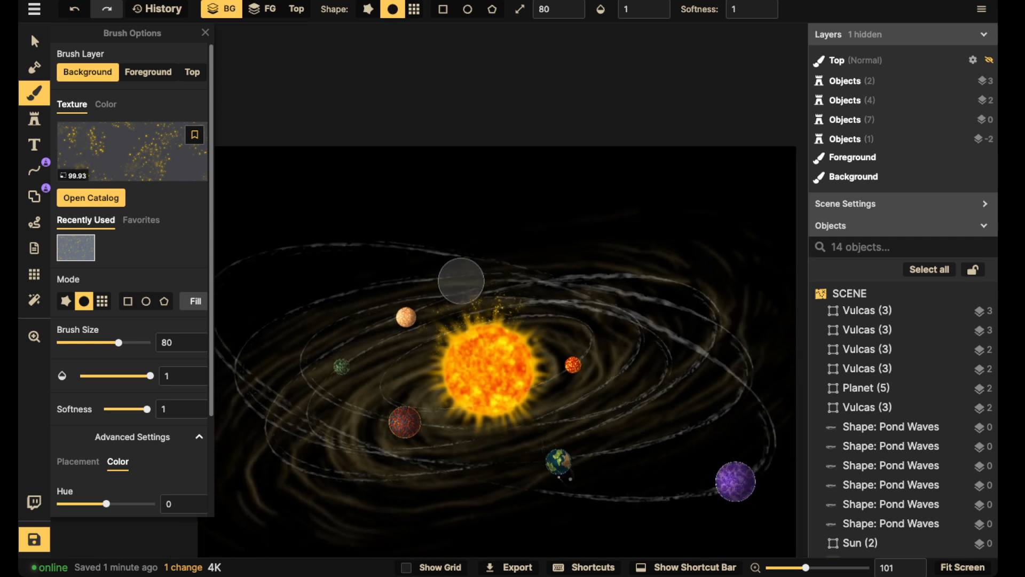
mouse_move(463, 281)
mouse_down()
mouse_move(456, 333)
mouse_move(433, 353)
mouse_move(443, 358)
mouse_move(445, 396)
mouse_move(509, 389)
mouse_move(524, 356)
mouse_move(515, 328)
mouse_move(492, 317)
mouse_up()
click(531, 332)
click(524, 316)
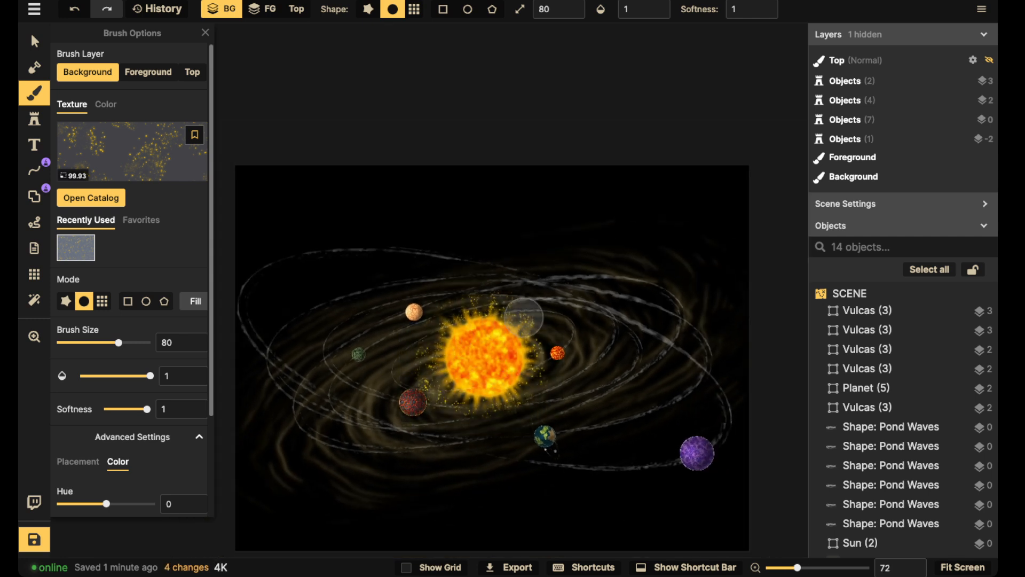
click(528, 334)
click(545, 382)
click(525, 401)
click(505, 418)
click(488, 417)
click(444, 397)
click(423, 344)
click(467, 314)
click(452, 314)
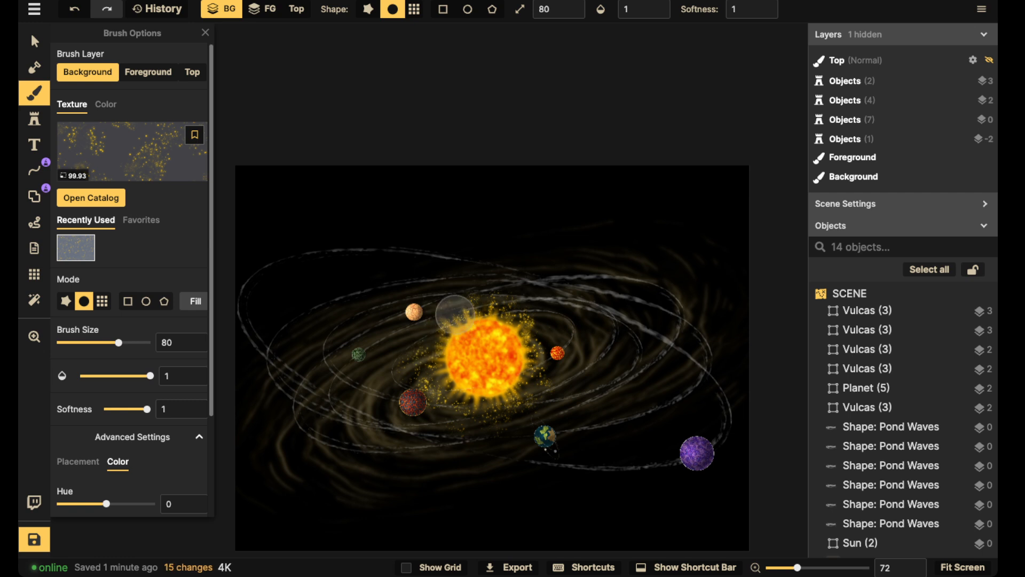
click(478, 313)
click(414, 354)
click(390, 385)
click(490, 311)
click(529, 319)
click(545, 345)
click(558, 382)
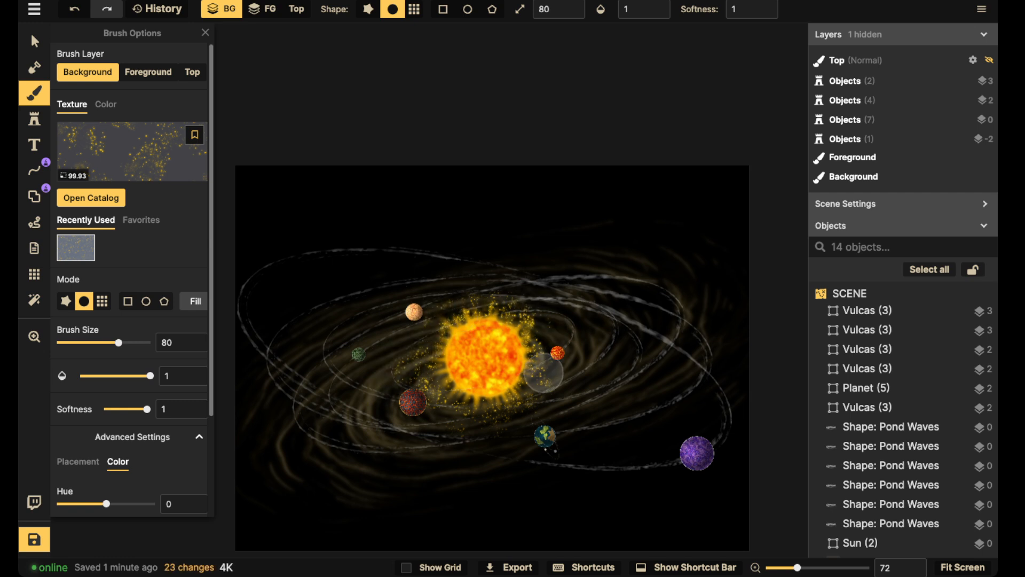
- Change the brush to the white-speckled Fey: Fairy Home texture with size 40 and opacity 0.47
click(107, 155)
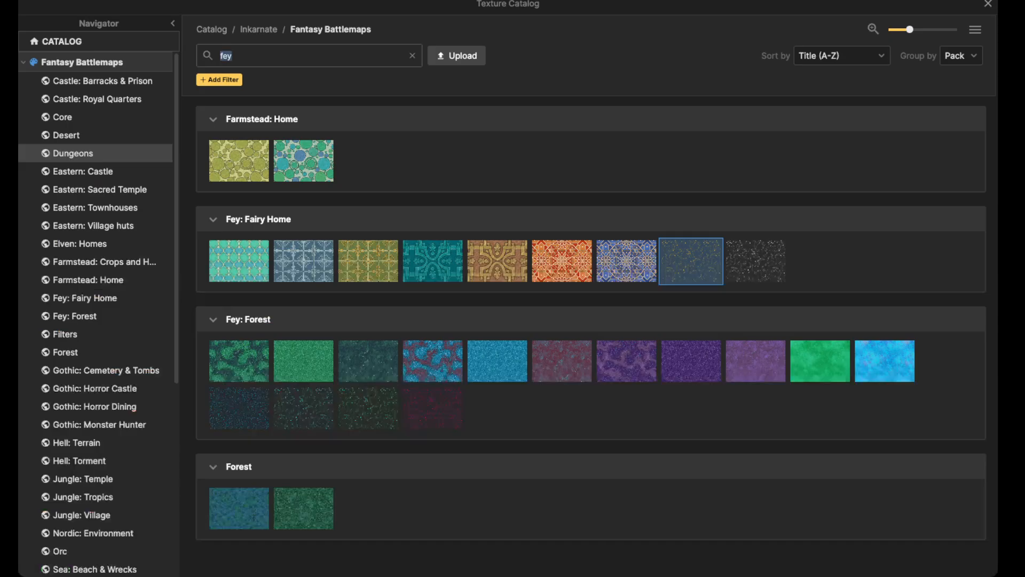
click(755, 261)
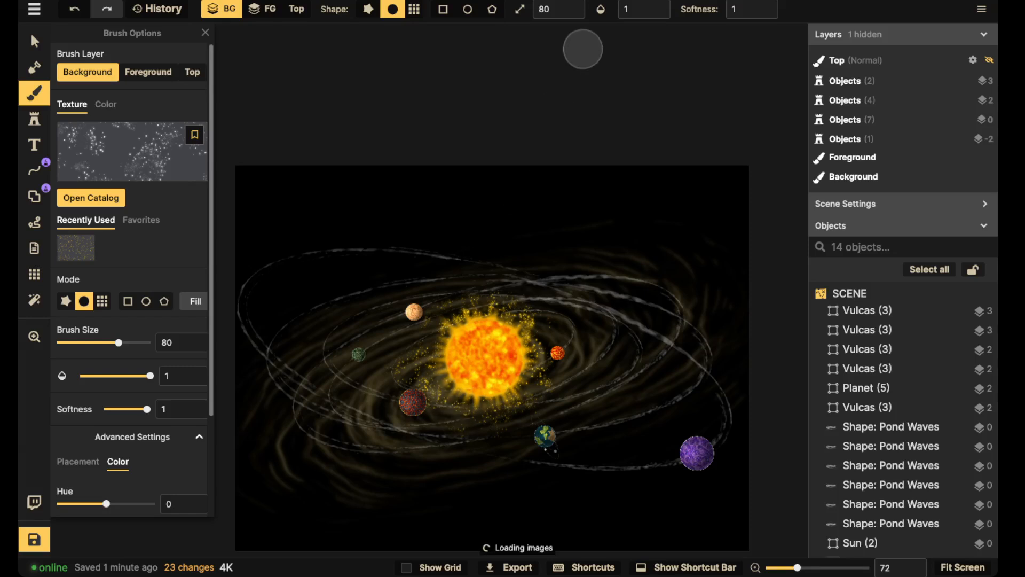
click(630, 9)
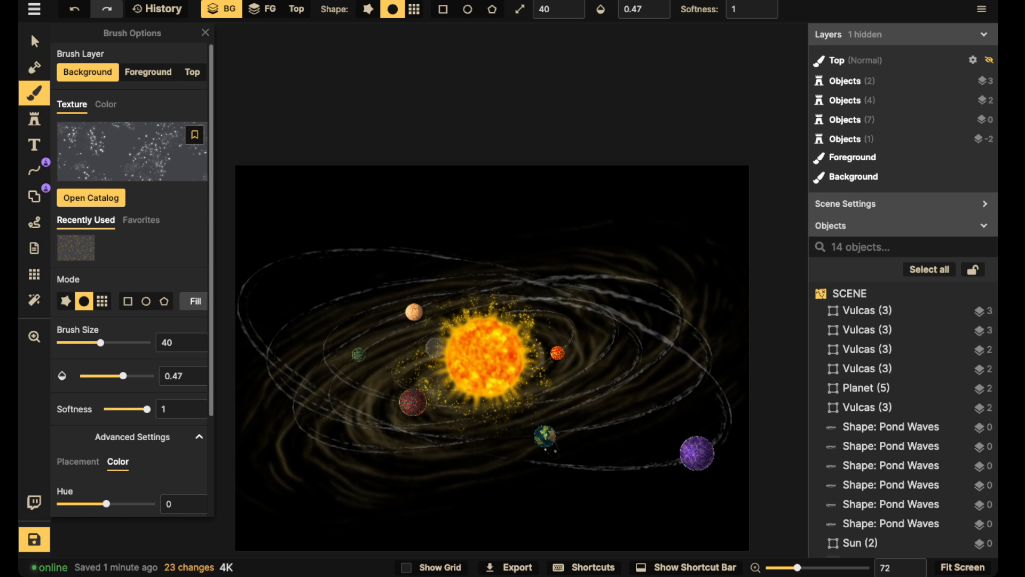
- Paint faint white star specks on the background along the orbit rings and whirlpool bands around the sun
mouse_move(435, 347)
mouse_down()
mouse_move(361, 401)
mouse_move(354, 437)
mouse_up()
drag(348, 369, 426, 452)
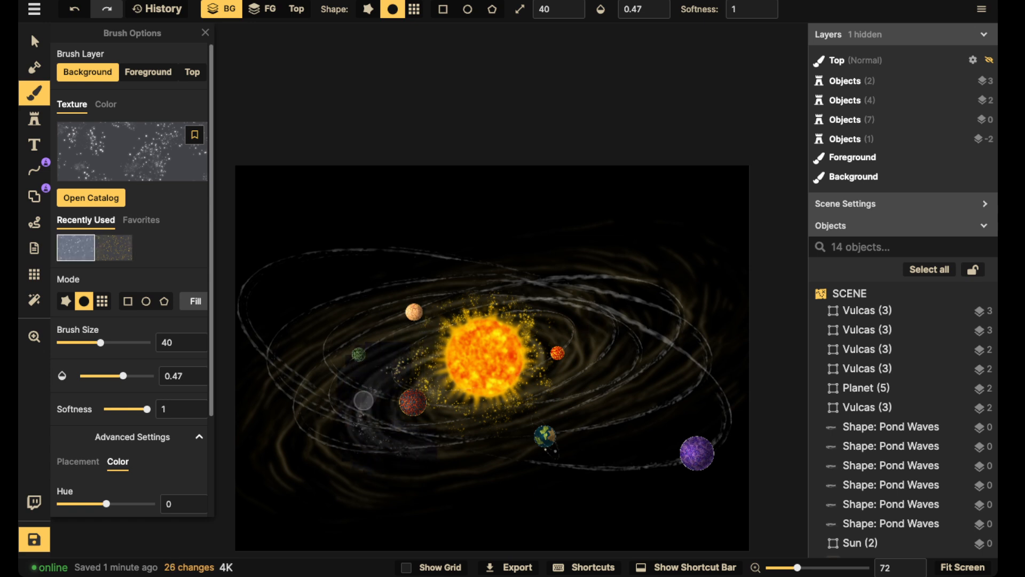
drag(364, 400, 368, 419)
mouse_move(414, 360)
mouse_down()
mouse_move(452, 344)
mouse_move(382, 401)
mouse_move(402, 447)
mouse_up()
mouse_move(419, 427)
mouse_down()
mouse_move(580, 400)
mouse_move(550, 403)
mouse_move(573, 401)
mouse_move(653, 343)
mouse_move(569, 273)
mouse_move(662, 288)
mouse_up()
mouse_move(575, 275)
mouse_down()
mouse_move(645, 275)
mouse_move(678, 305)
mouse_move(638, 314)
mouse_move(696, 348)
mouse_up()
drag(723, 433, 638, 471)
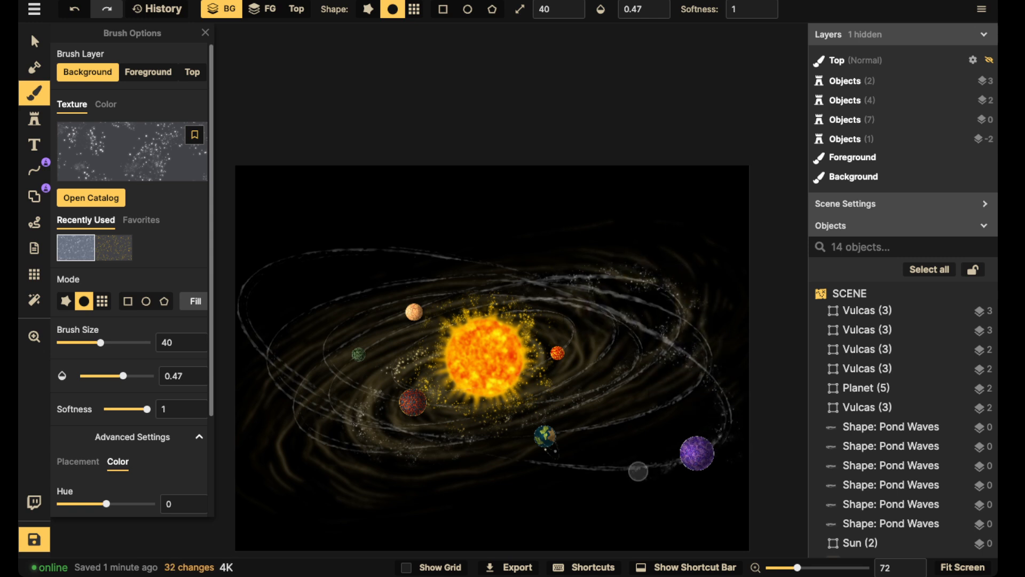
mouse_move(606, 422)
mouse_down()
mouse_move(674, 400)
mouse_move(686, 369)
mouse_up()
mouse_move(703, 297)
mouse_down()
mouse_move(642, 280)
mouse_move(585, 314)
mouse_up()
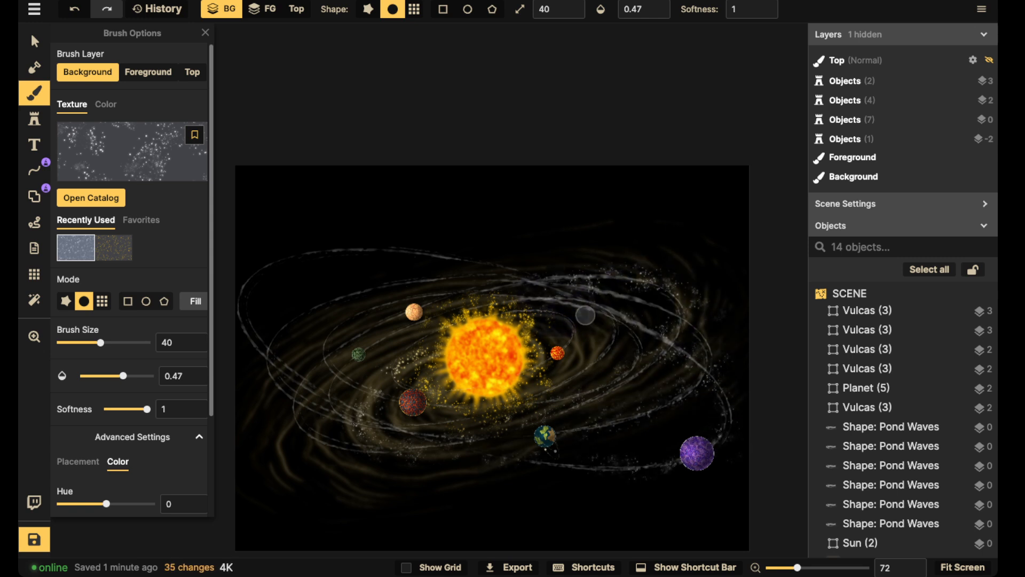
mouse_move(464, 295)
mouse_down()
mouse_move(403, 330)
mouse_move(399, 349)
mouse_move(331, 419)
mouse_move(349, 464)
mouse_move(302, 396)
mouse_move(465, 290)
mouse_move(322, 391)
mouse_move(396, 293)
mouse_up()
drag(277, 494, 265, 434)
mouse_move(280, 368)
mouse_down()
mouse_move(331, 320)
mouse_move(400, 290)
mouse_up()
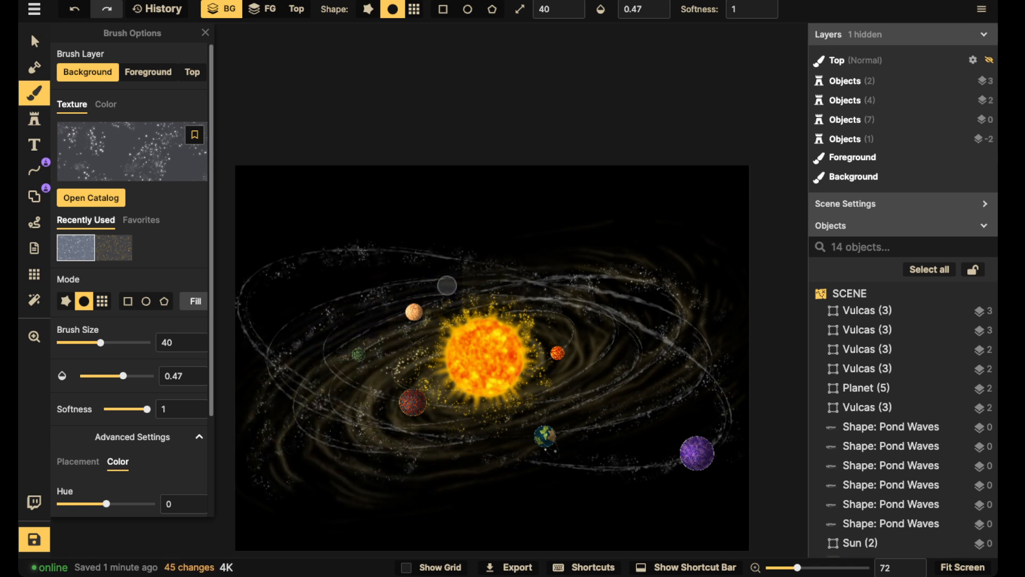
drag(387, 332, 449, 302)
drag(616, 330, 526, 409)
mouse_move(606, 350)
mouse_down()
mouse_move(486, 410)
mouse_move(334, 393)
mouse_up()
drag(430, 336, 354, 427)
drag(626, 387, 538, 425)
drag(620, 360, 571, 357)
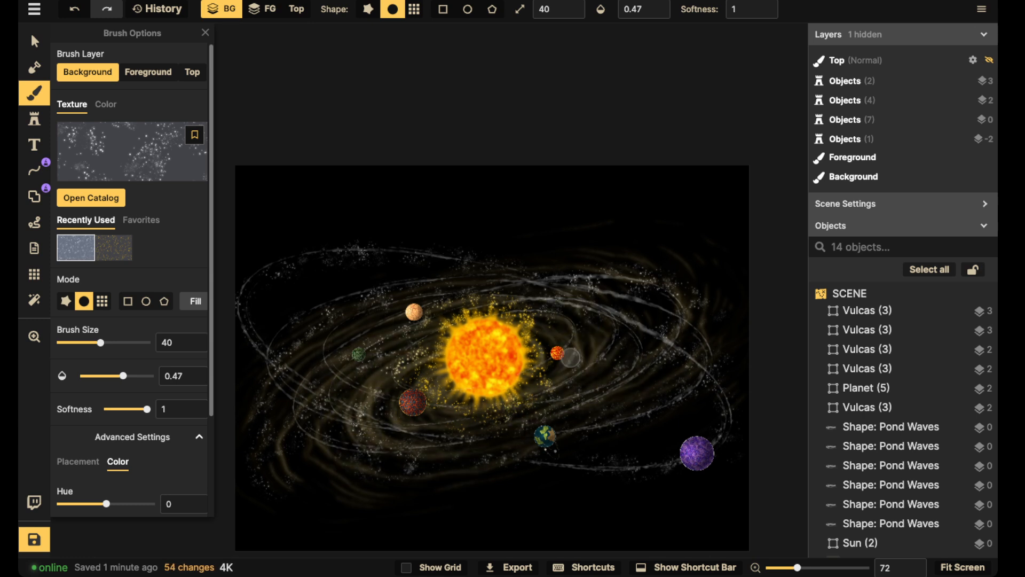
mouse_move(486, 407)
mouse_down()
mouse_move(437, 384)
mouse_move(469, 340)
mouse_up()
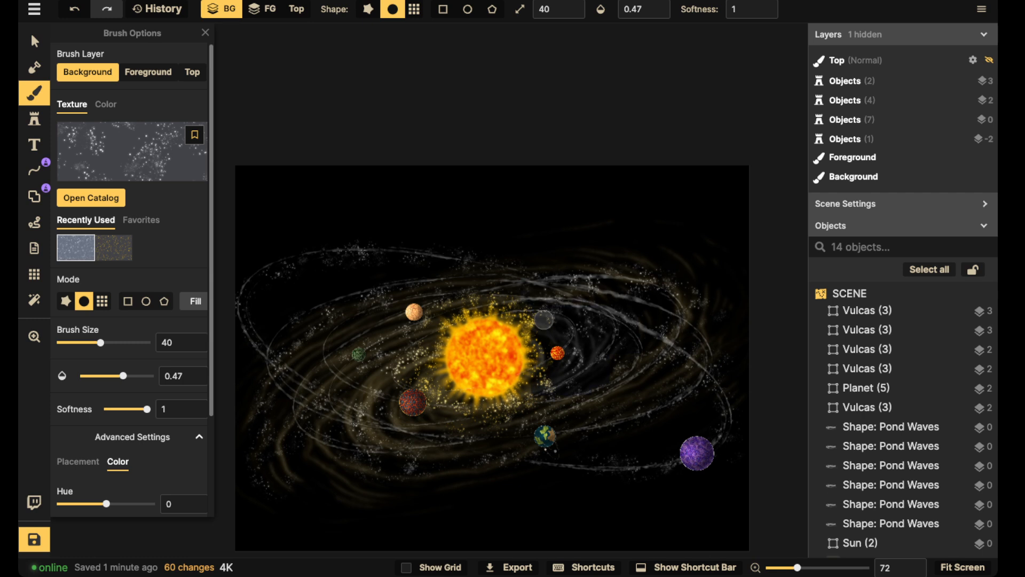
mouse_move(544, 321)
mouse_down()
mouse_move(593, 350)
mouse_move(598, 314)
mouse_up()
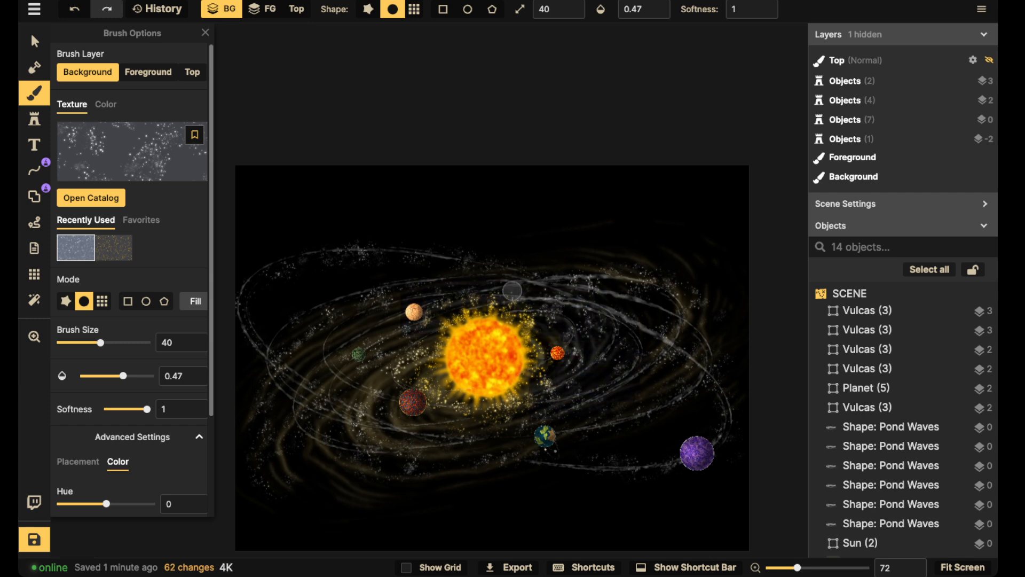
mouse_move(512, 291)
mouse_down()
mouse_move(338, 337)
mouse_move(427, 421)
mouse_up()
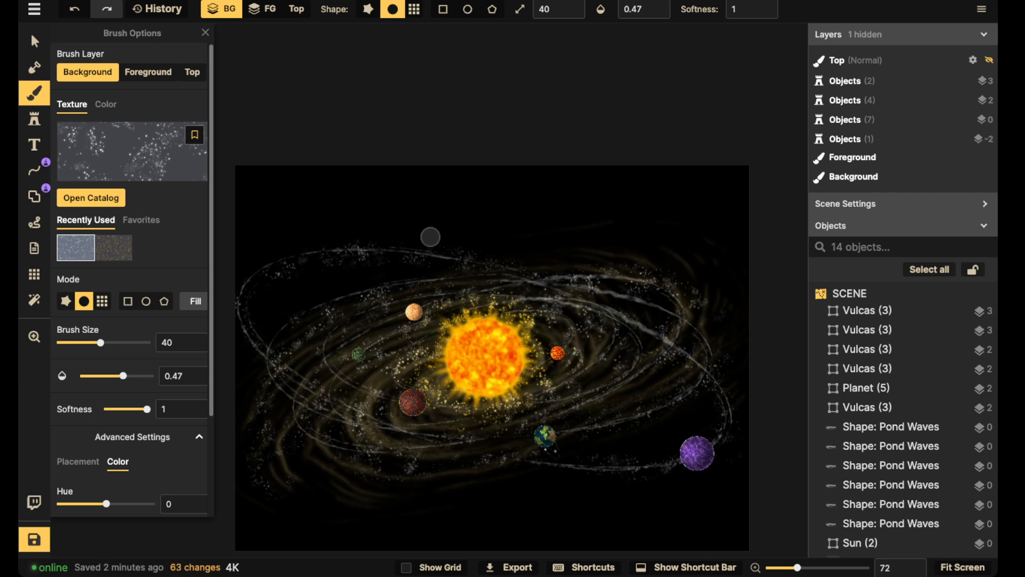
- Set the Whirlpool stamp's shadow to None and deselect it
click(34, 41)
scroll(886, 467, down, 1)
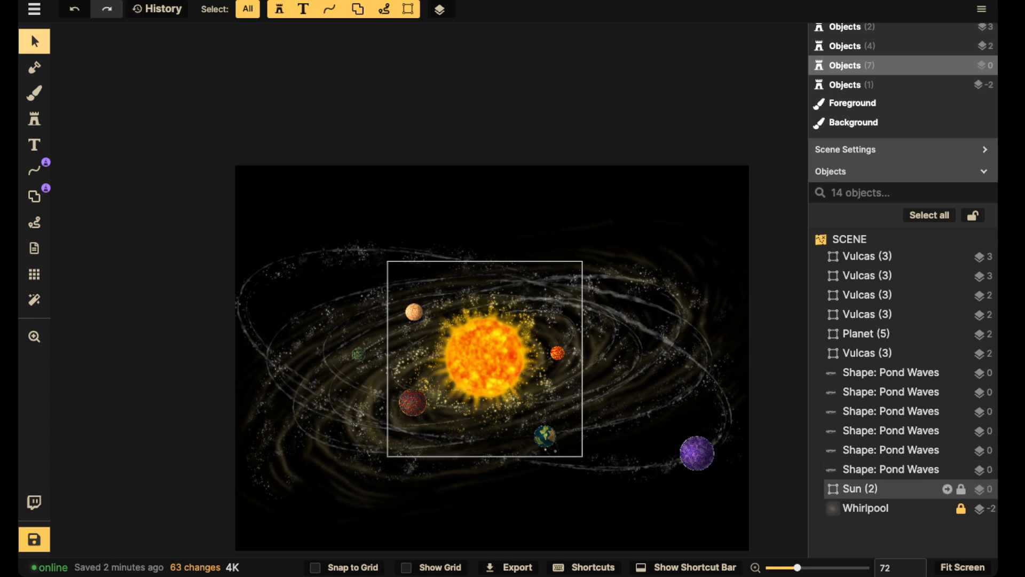
click(866, 507)
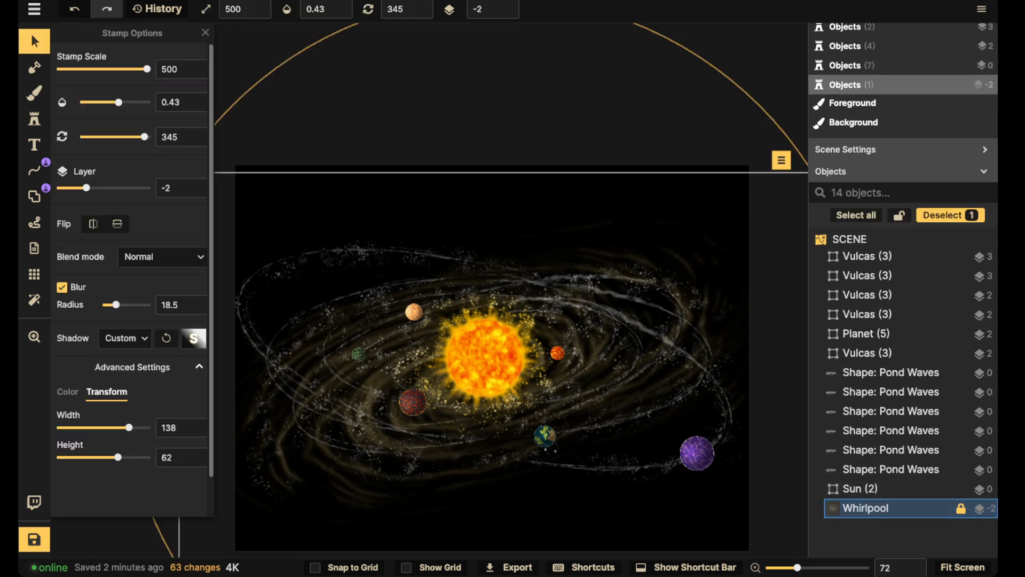
click(124, 338)
click(118, 356)
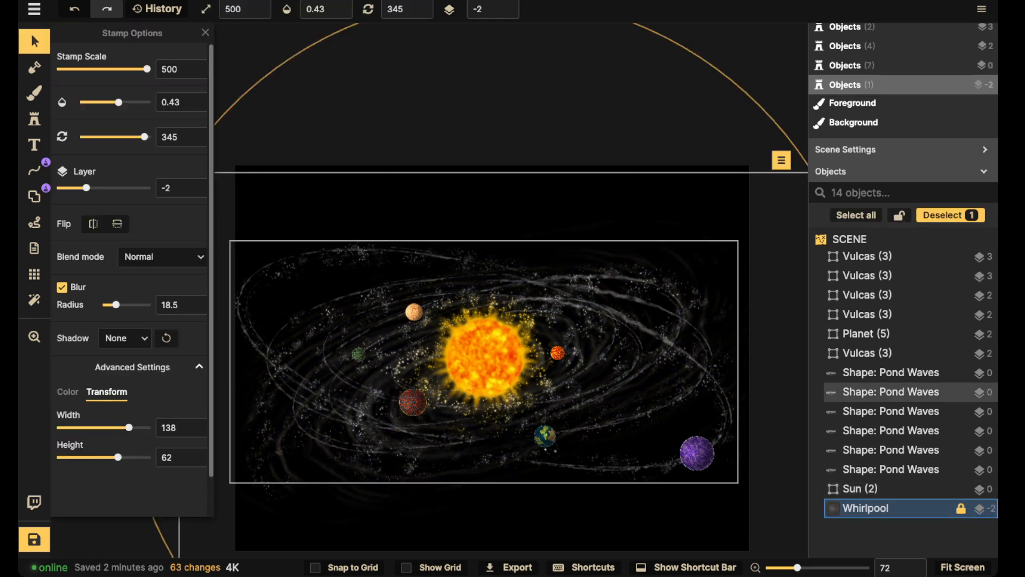
click(34, 41)
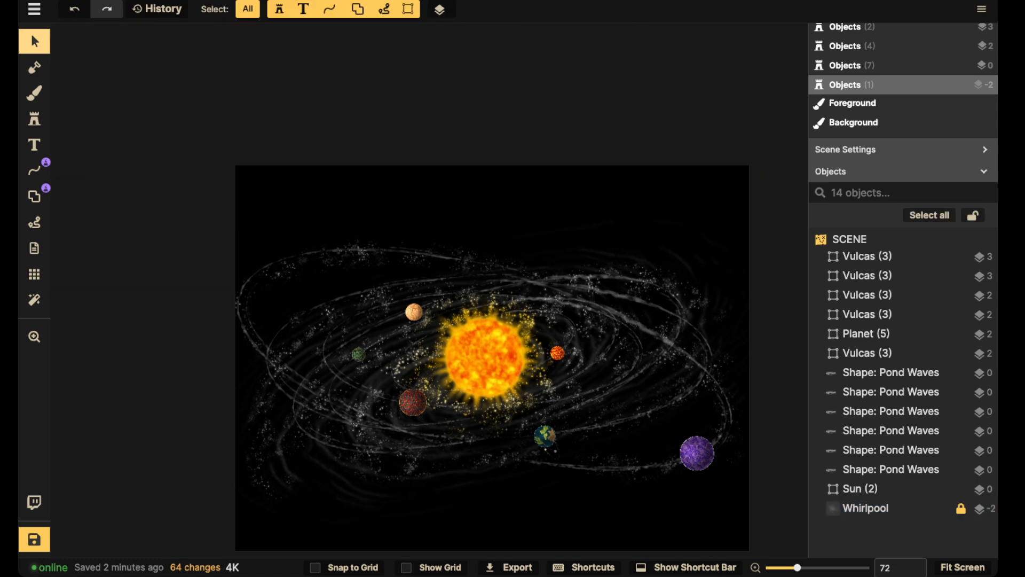
- Select the sun, planets and orbit rings together, rotate them slightly counterclockwise, shrink them a little, reposition them around the map's centre and deselect
drag(217, 190, 707, 508)
scroll(531, 406, down, 3)
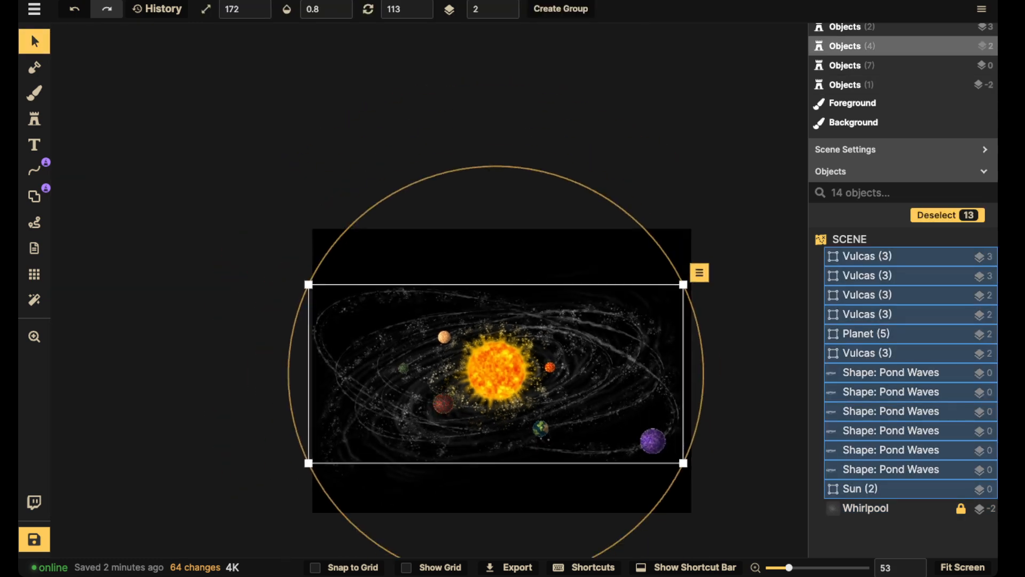
drag(704, 373, 703, 350)
drag(566, 374, 568, 378)
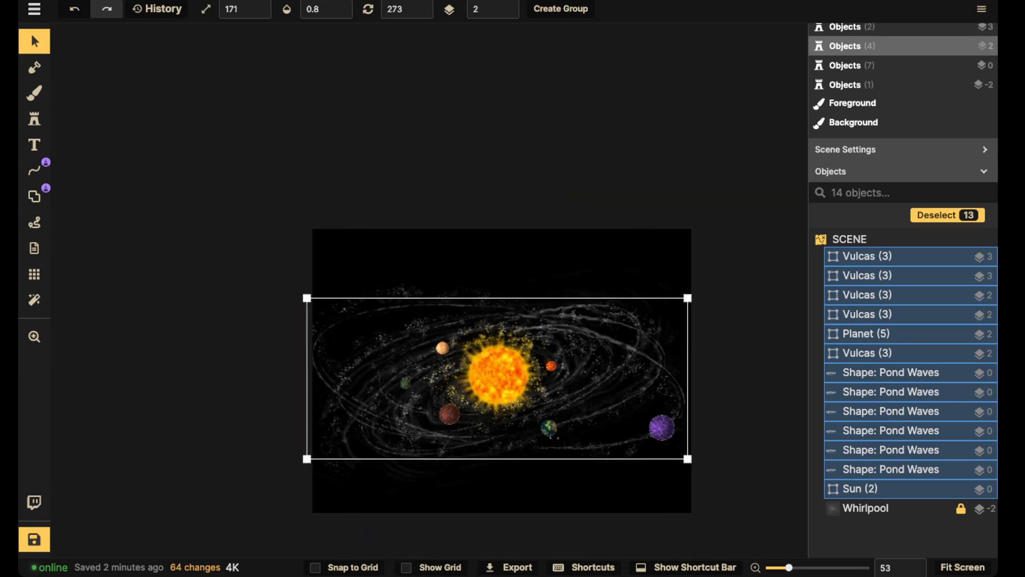
drag(688, 458, 674, 453)
drag(629, 417, 633, 418)
click(380, 259)
scroll(380, 259, down, 3)
scroll(458, 365, up, 5)
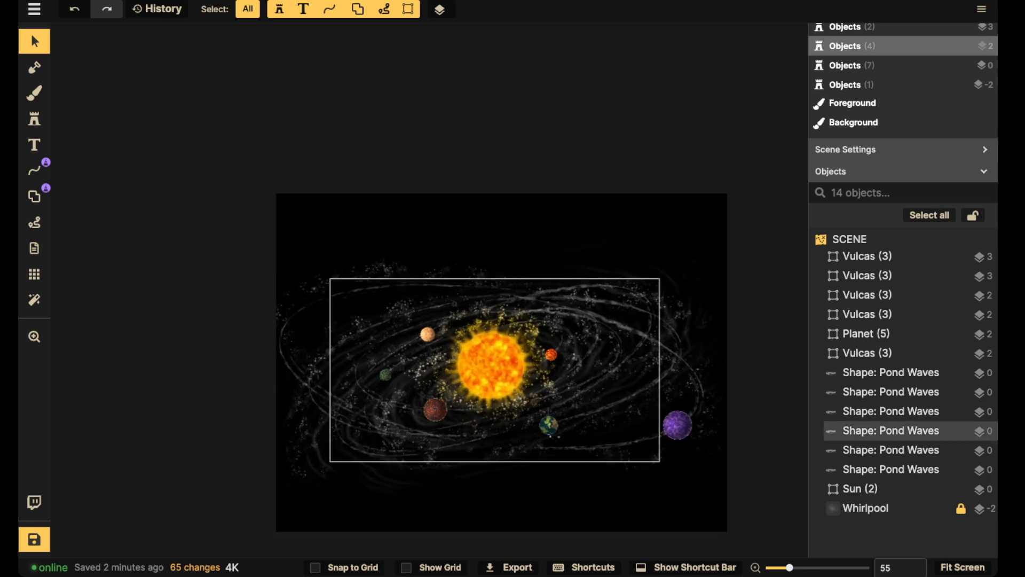
scroll(515, 413, up, 5)
click(558, 428)
key(Escape)
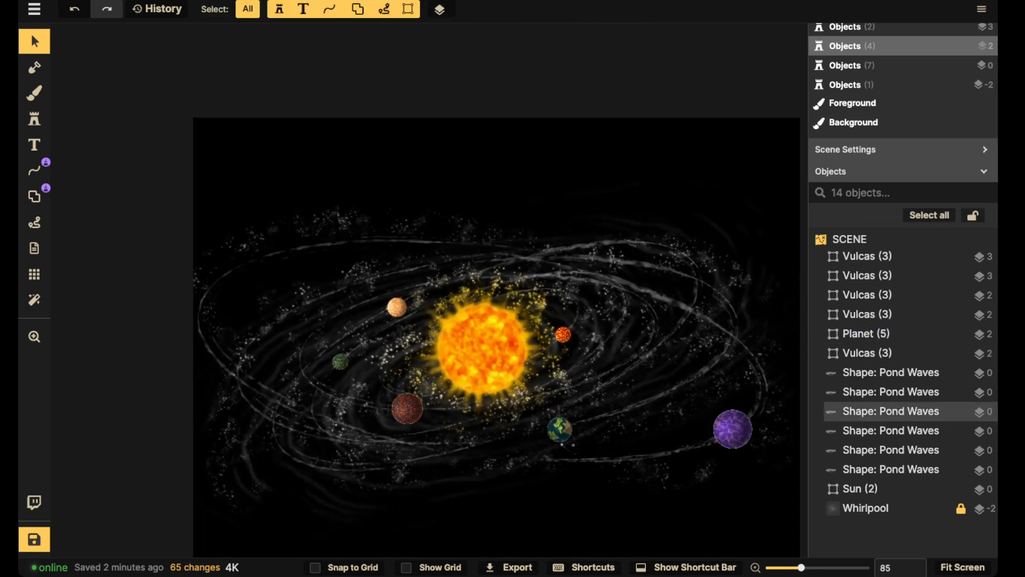
- Select all six Pond Waves orbit rings, thin their lines by lowering the stroke stamp scale and deselect them
click(886, 411)
click(886, 373)
shift+click(886, 469)
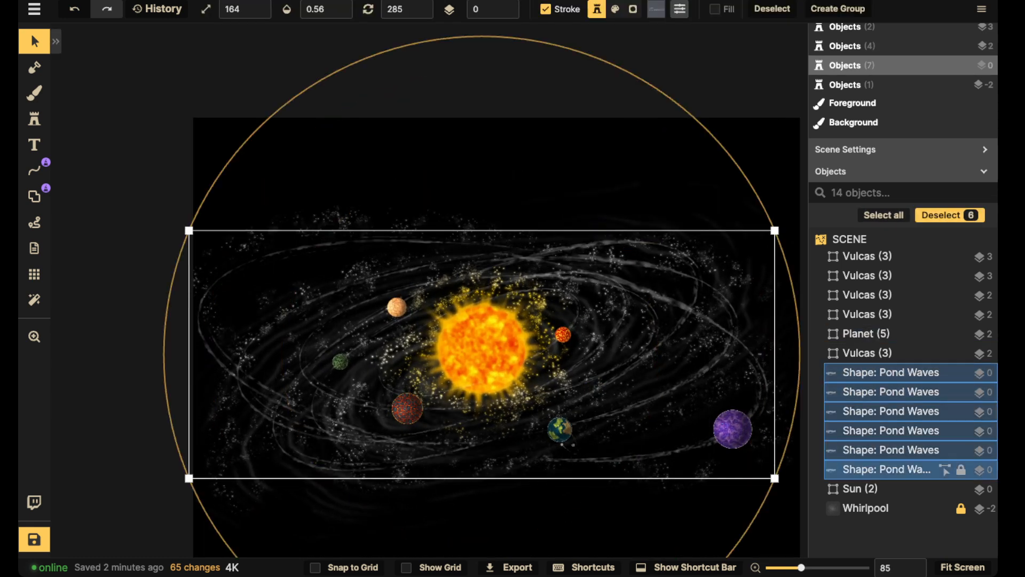
click(56, 42)
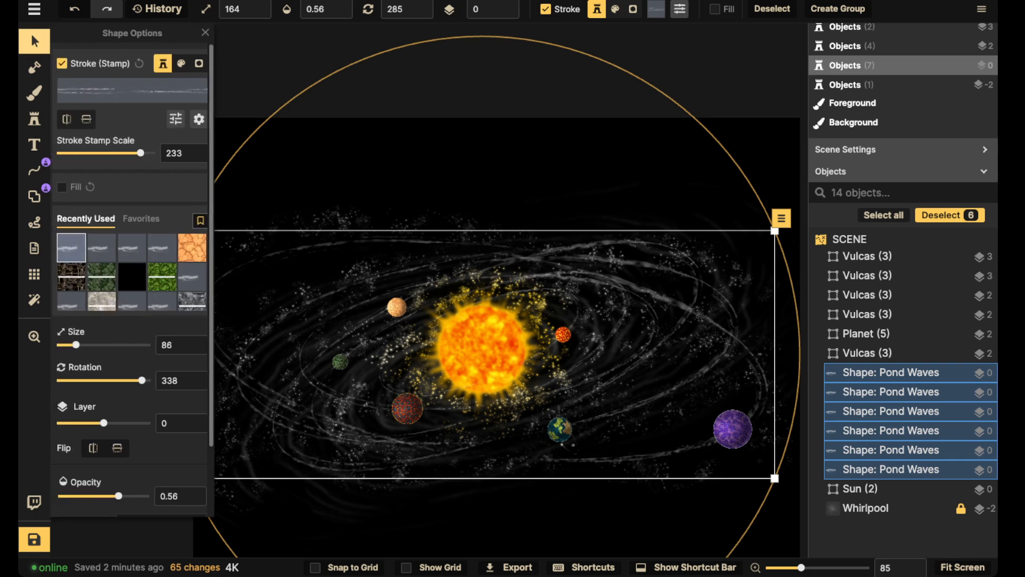
drag(140, 153, 129, 153)
click(385, 130)
scroll(385, 131, down, 3)
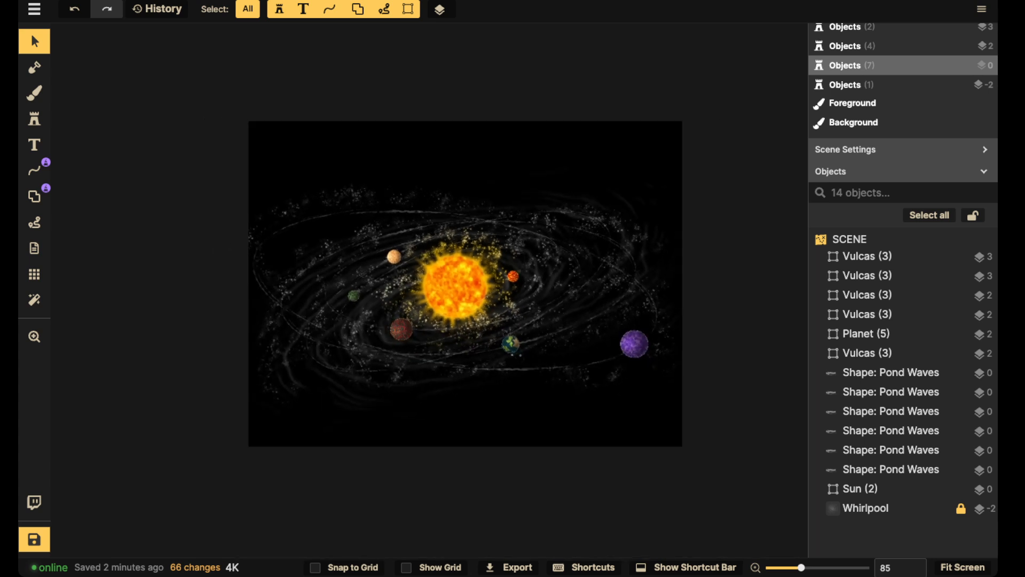
scroll(364, 200, down, 4)
drag(368, 227, 423, 252)
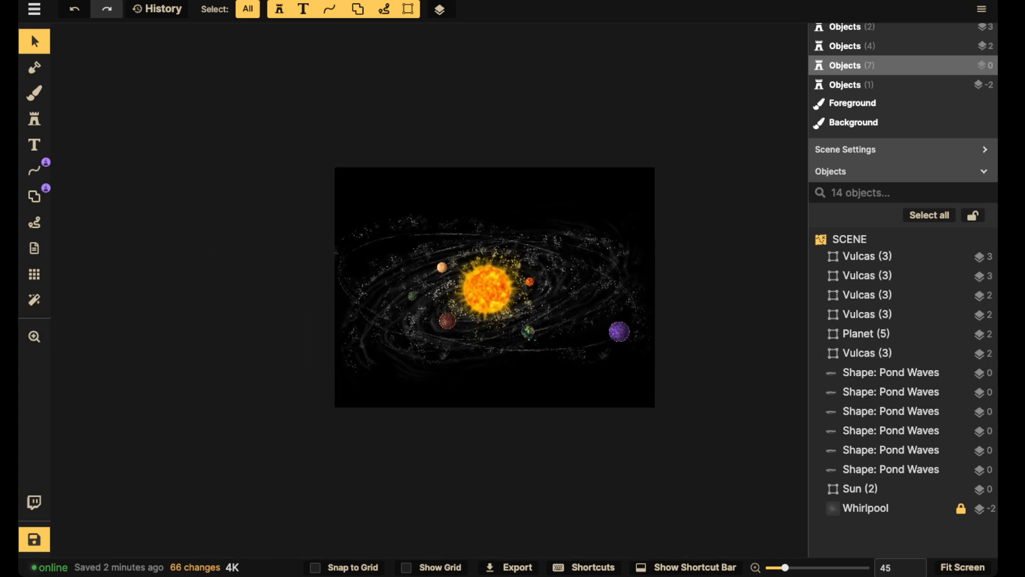
scroll(486, 360, up, 3)
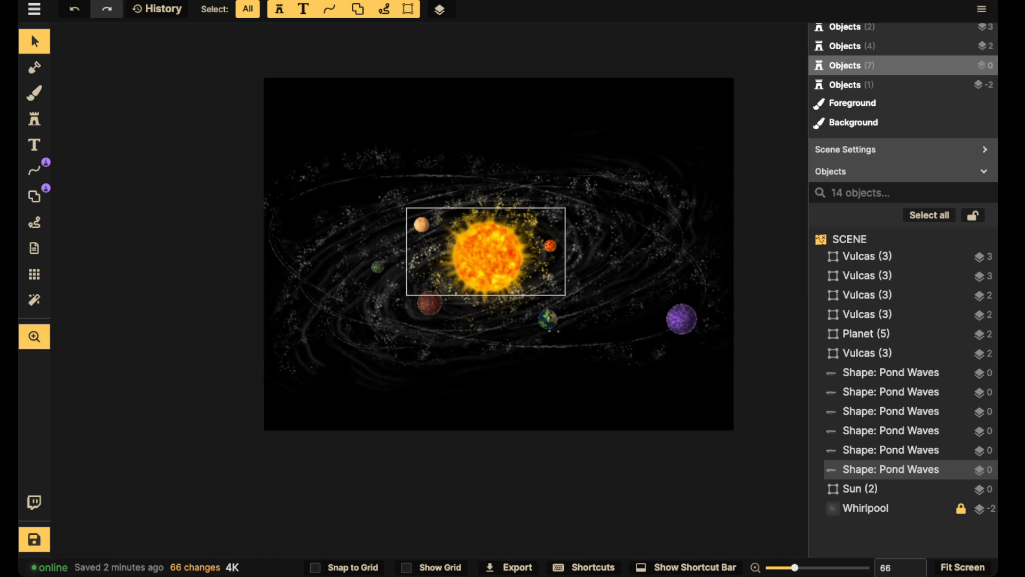
scroll(502, 196, up, 4)
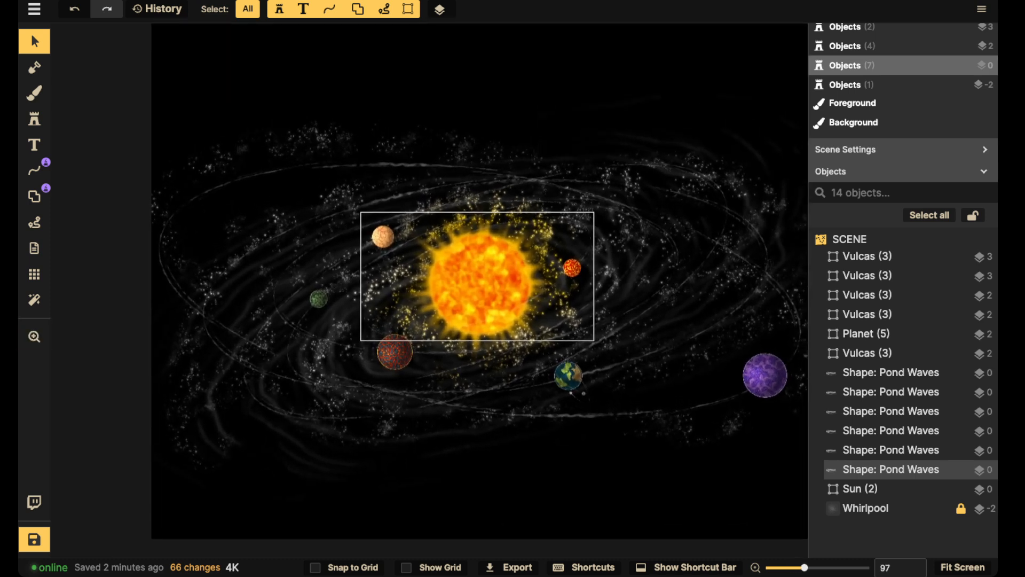
scroll(479, 288, down, 2)
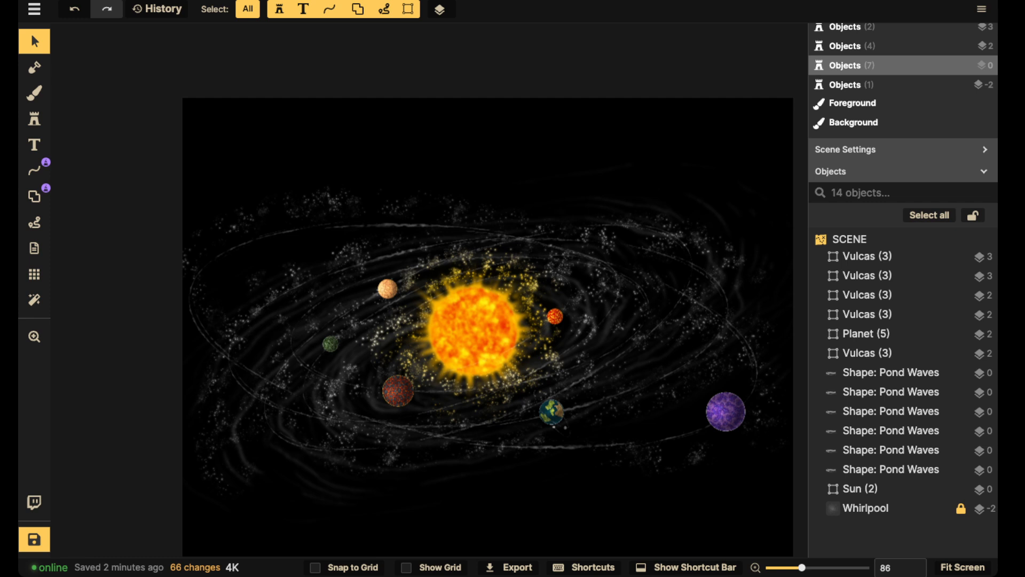
- Extend the "whirl" stamp search to the whole Inkarnate catalog and choose the Fantasy Regional / Nature Whirlpool stamp
click(34, 119)
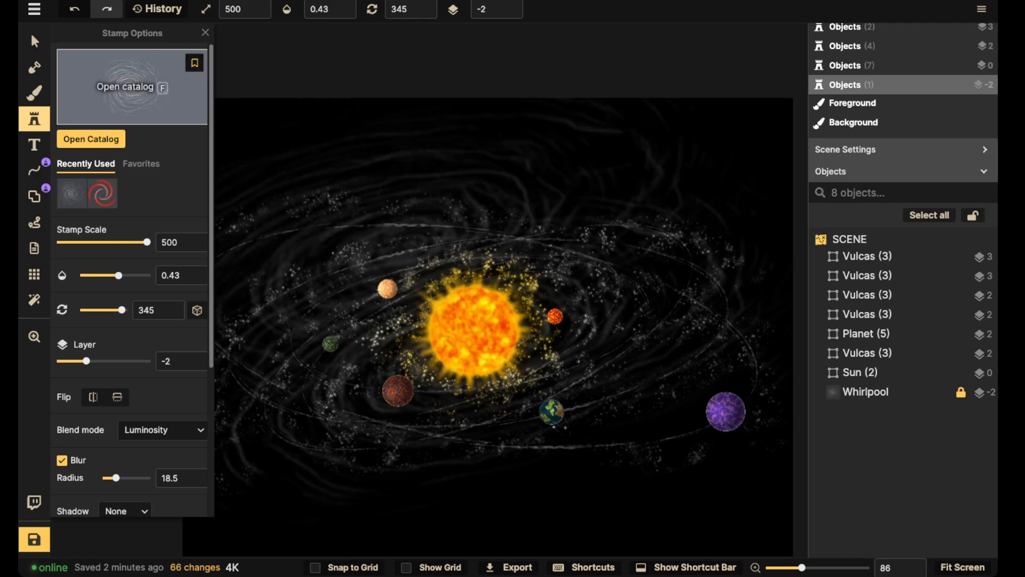
click(126, 88)
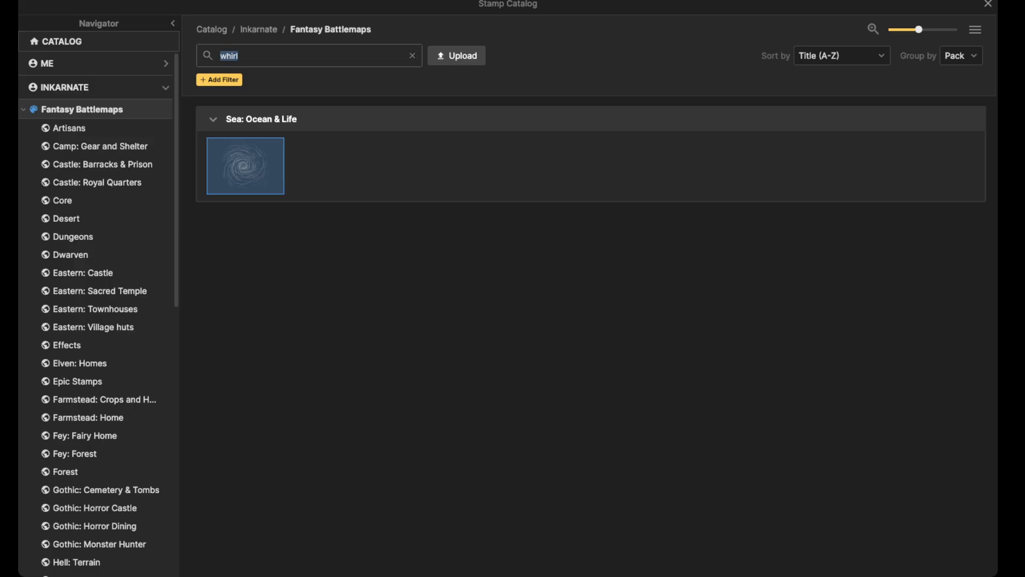
click(259, 29)
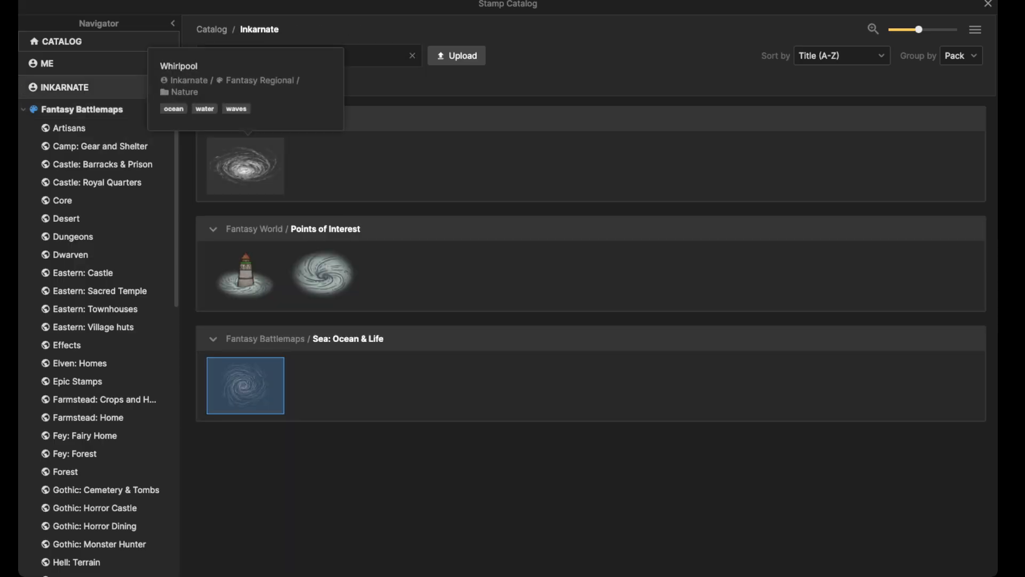
click(245, 166)
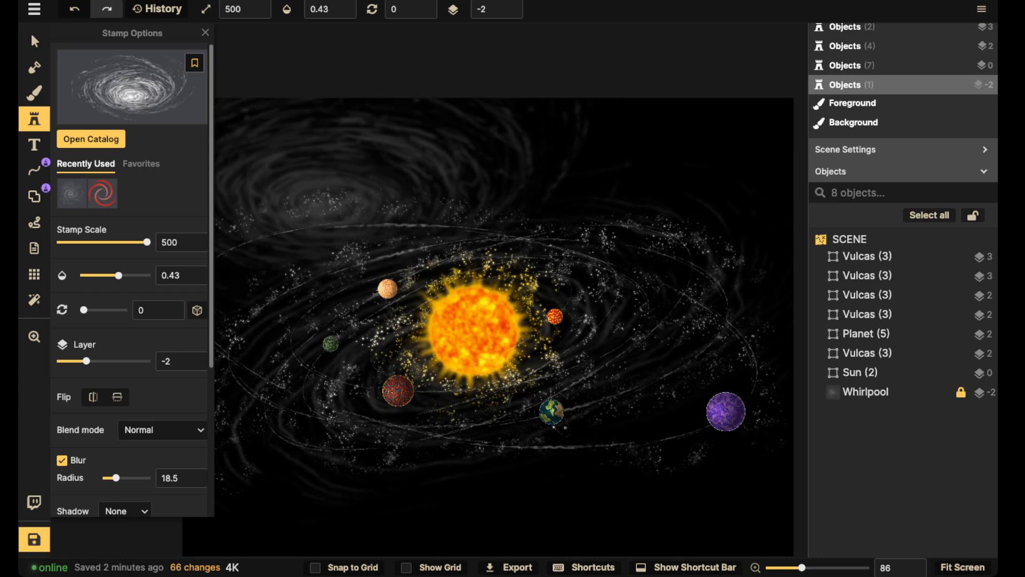
- Place the Whirlpool stamp at scale 190 without blur in the dark space at the map's upper left
drag(147, 242, 85, 242)
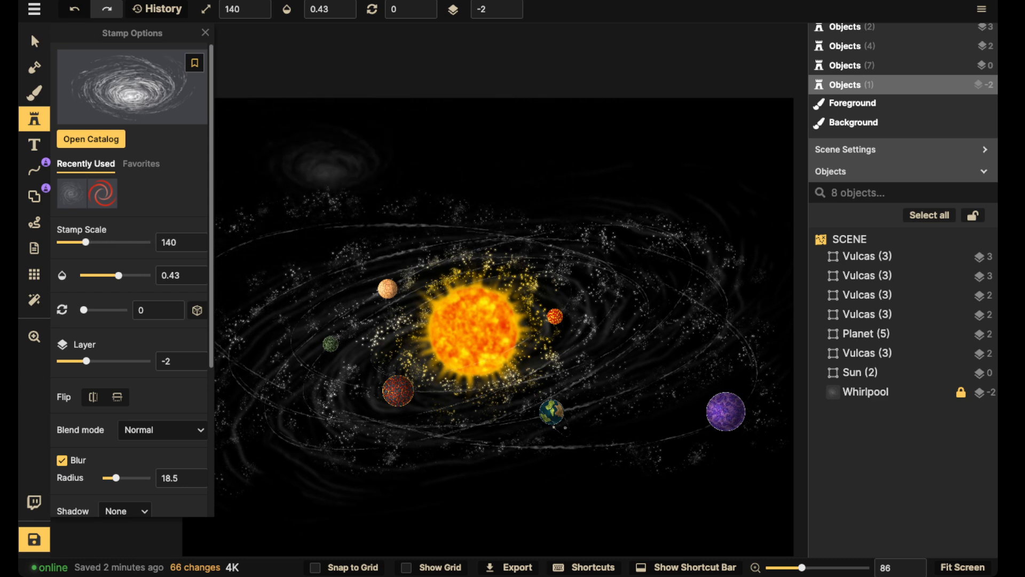
drag(326, 162, 492, 235)
scroll(492, 235, up, 3)
key(bracketright)
key(bracketright)
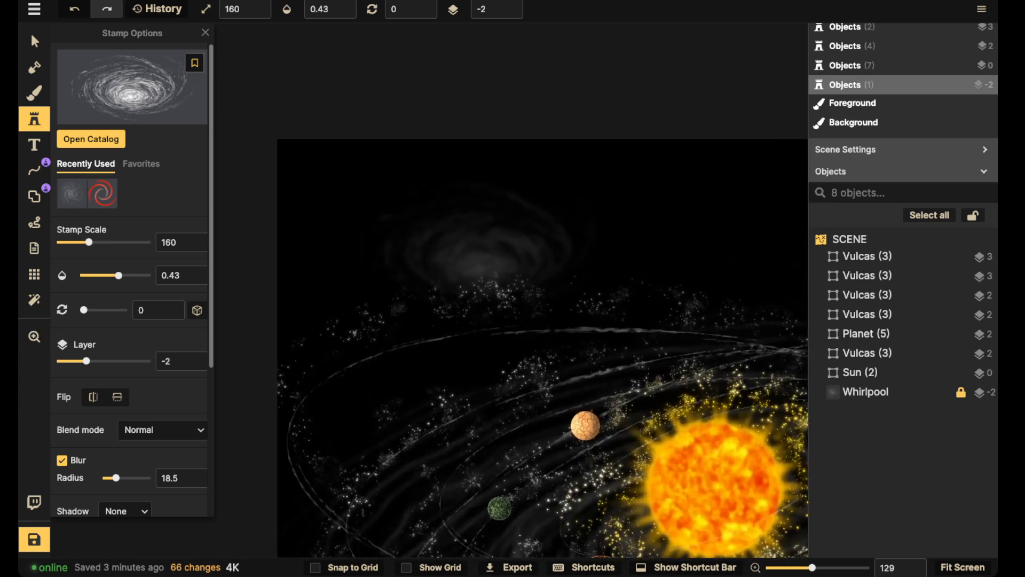
key(bracketright)
key(bracketright)
key(bracketright)
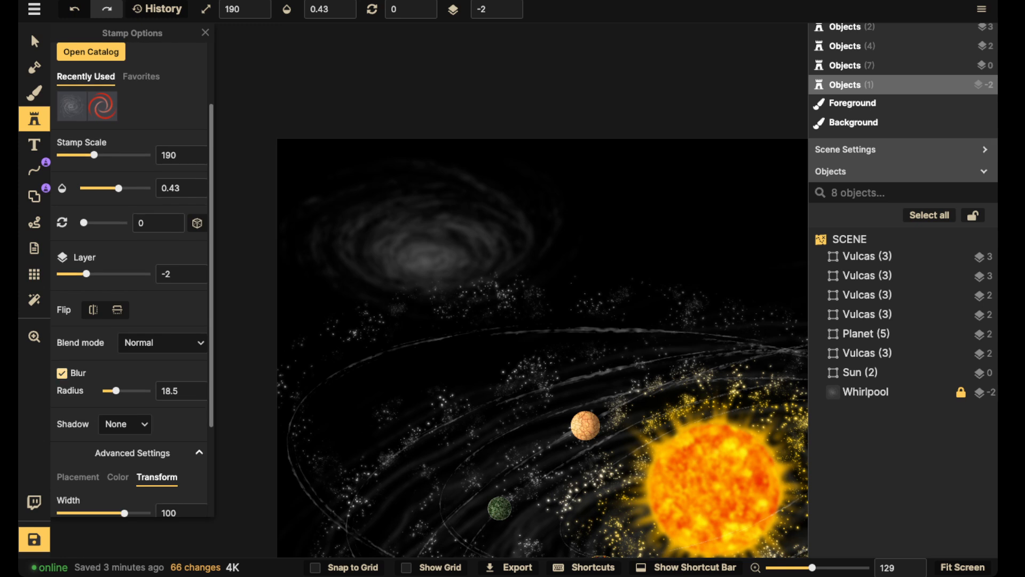
click(473, 253)
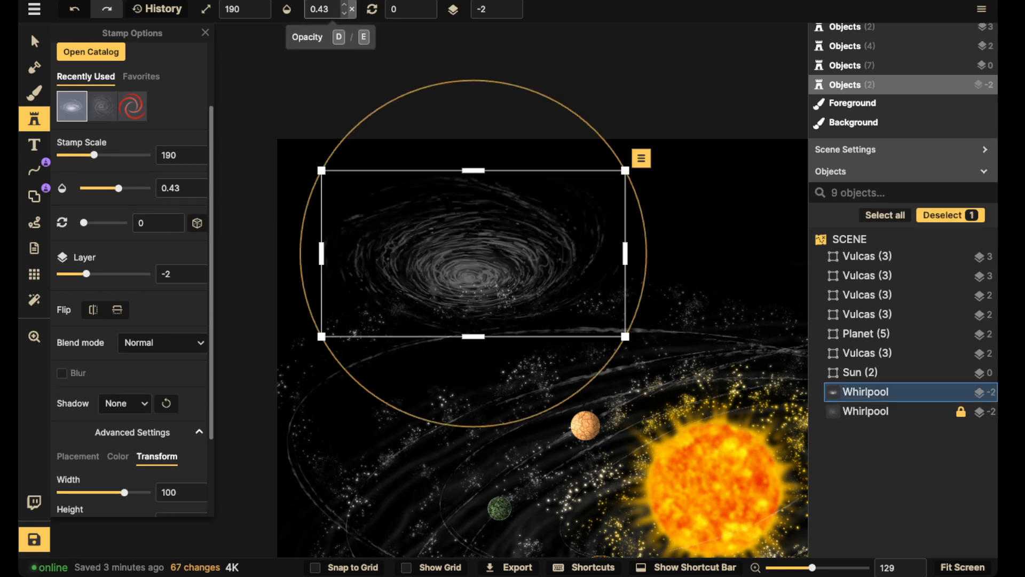
- Set the placed whirlpool's opacity to 1 and keep its blend mode at Normal
click(351, 9)
click(35, 41)
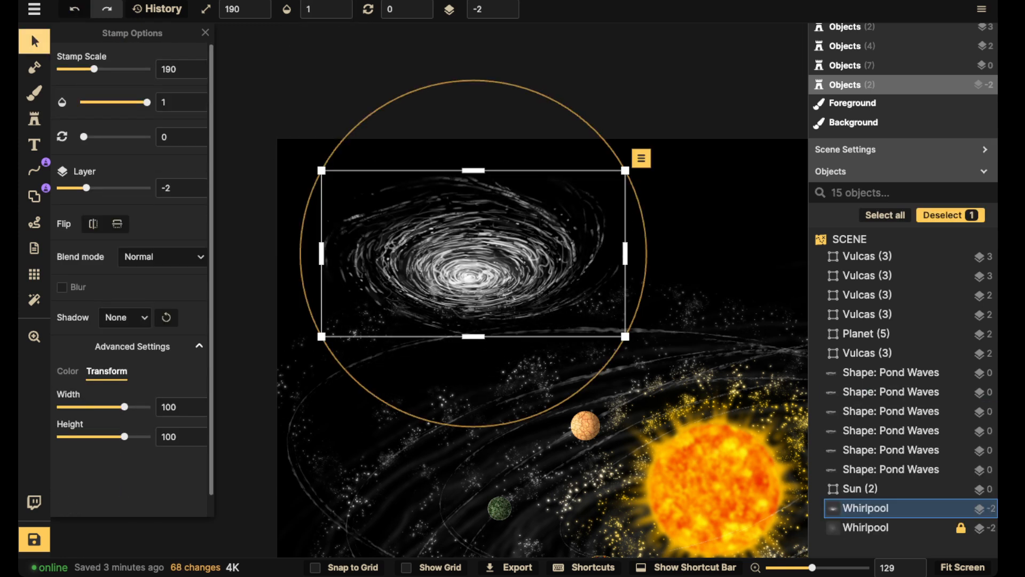
click(160, 256)
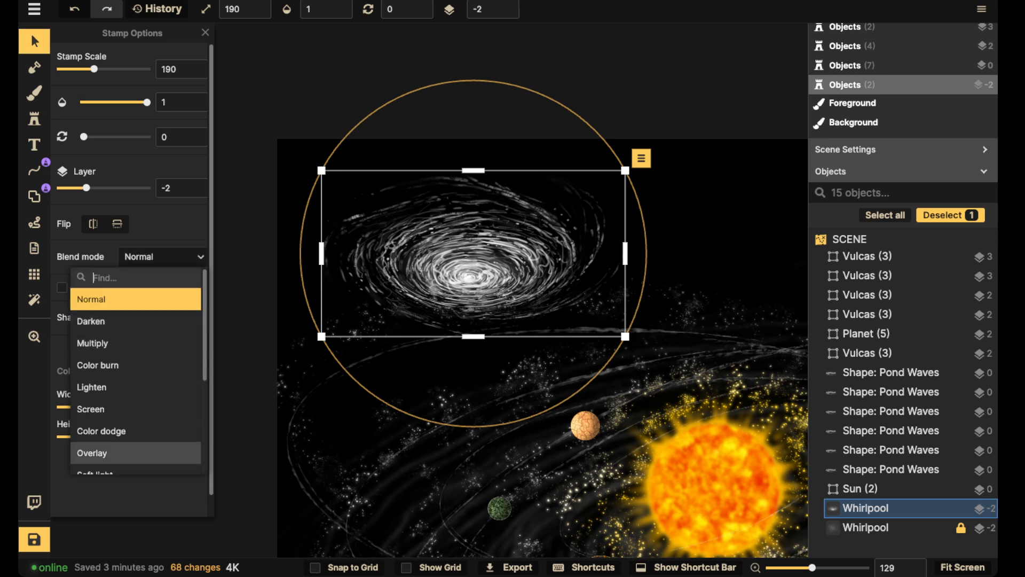
scroll(107, 446, down, 4)
scroll(109, 306, up, 3)
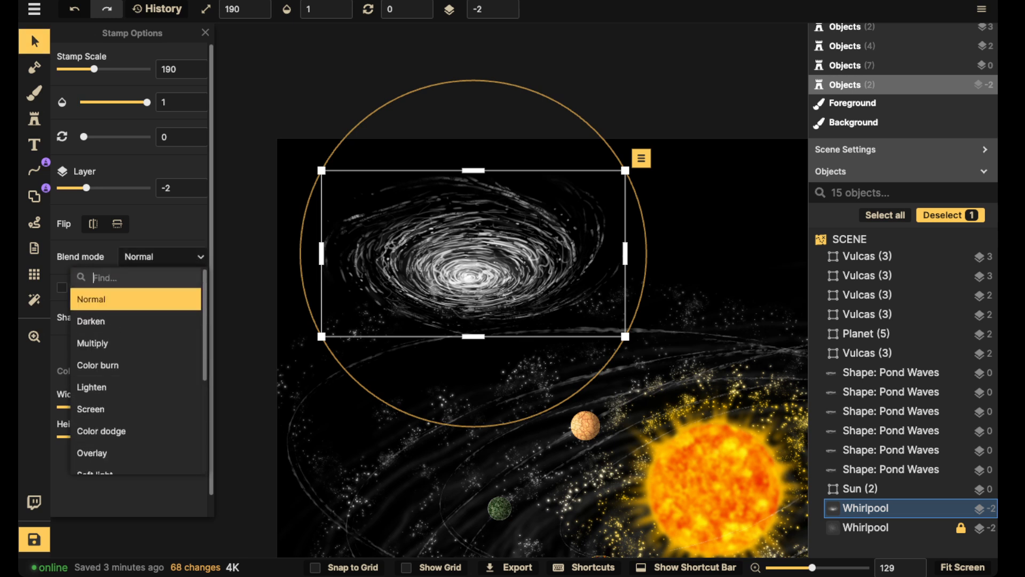
click(109, 300)
- Give the new whirlpool a Custom Object Shadow with intensity 4.76
click(126, 317)
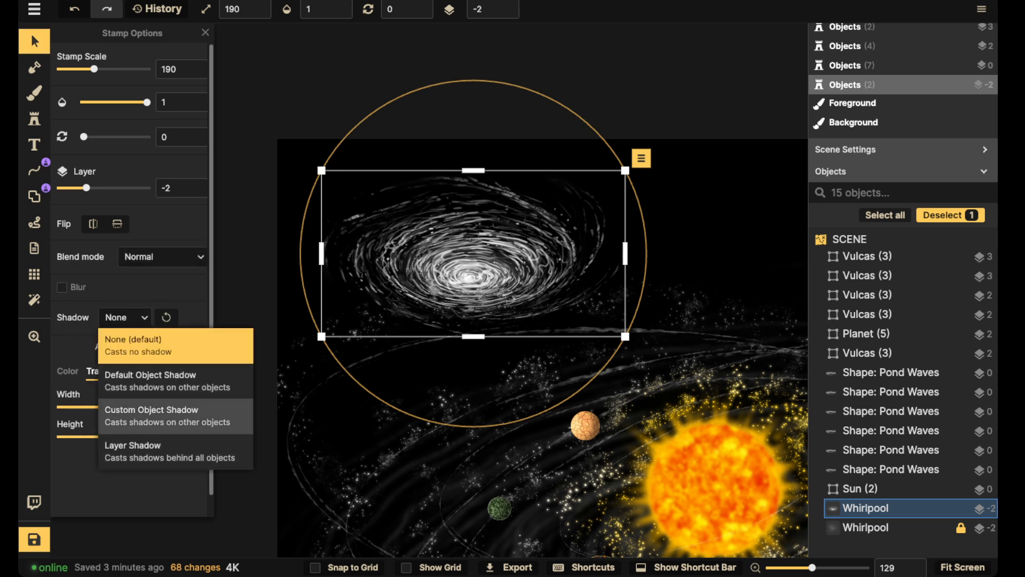
click(160, 415)
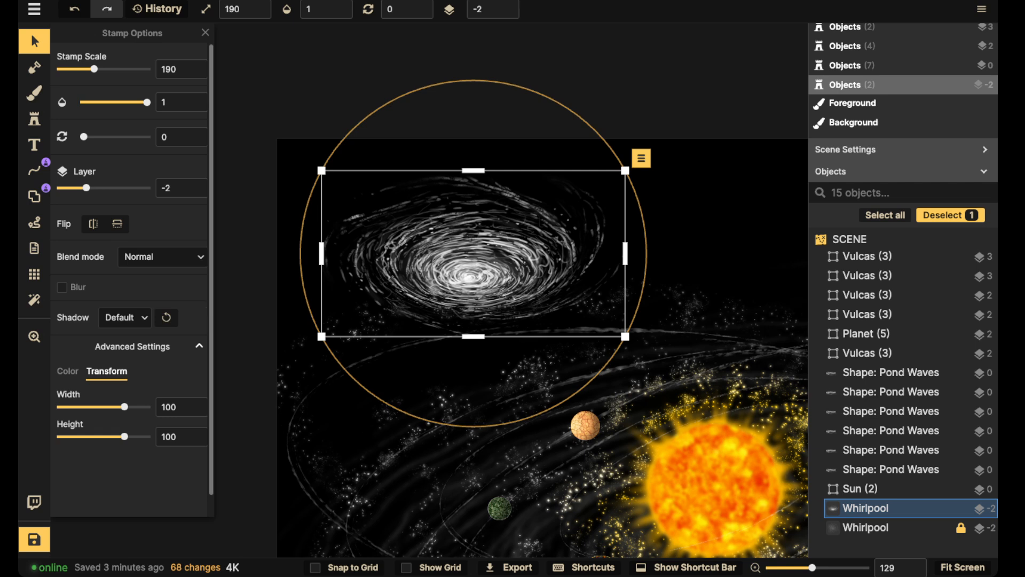
click(125, 317)
click(149, 414)
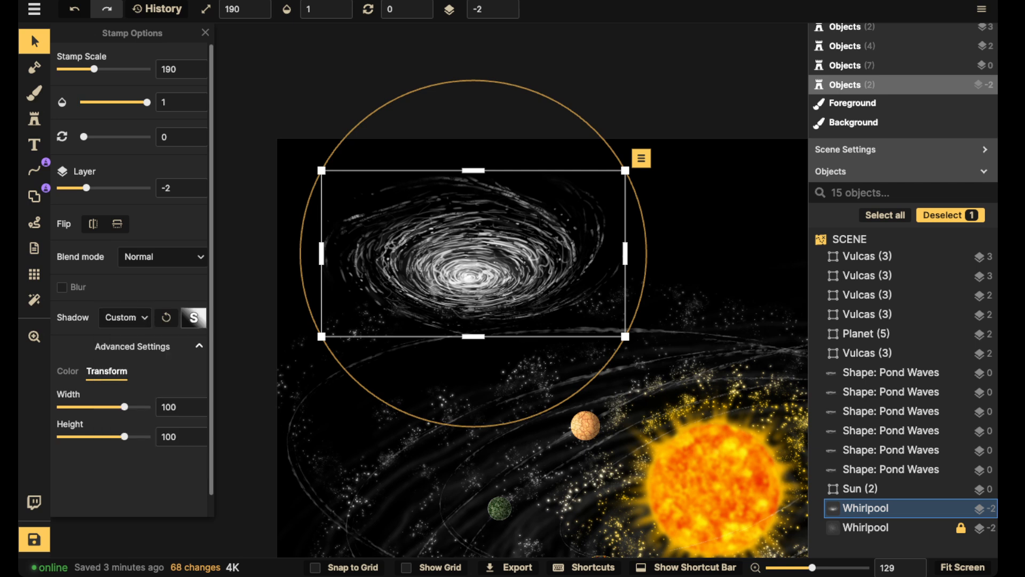
click(194, 318)
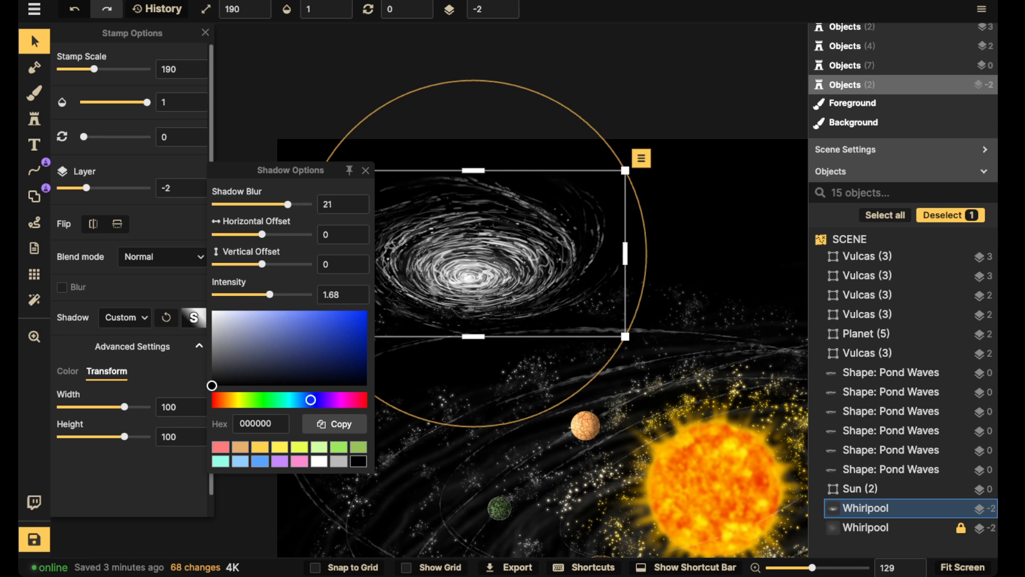
click(35, 41)
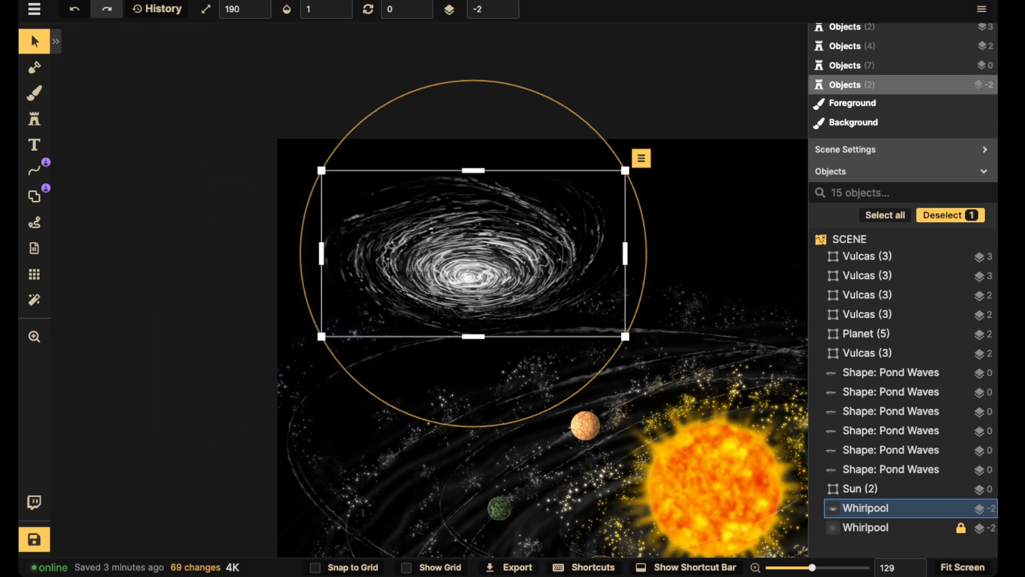
- Move the new whirlpool slightly down and to the right within the map's upper-left area
scroll(474, 206, down, 4)
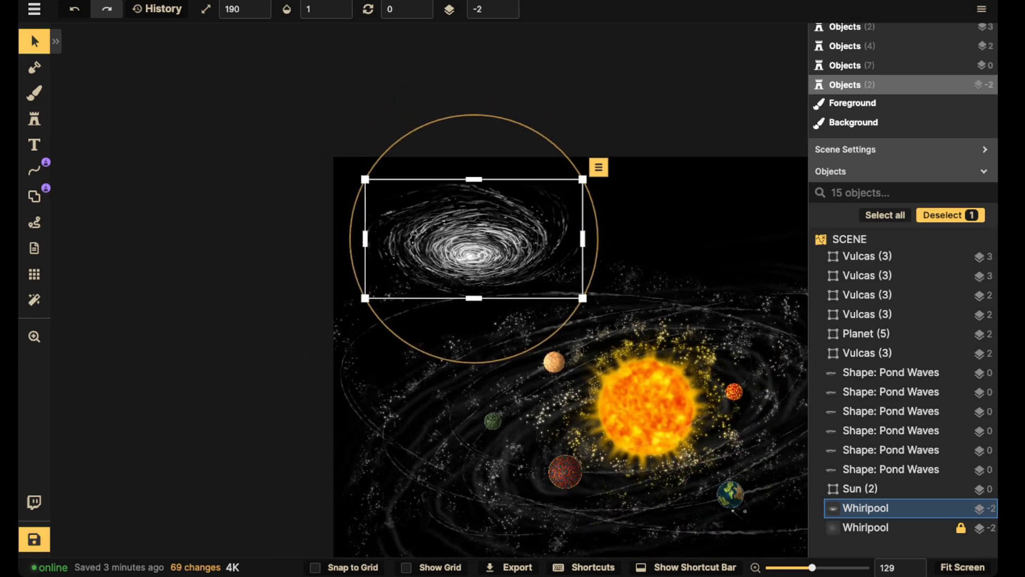
drag(473, 217, 500, 229)
scroll(500, 230, up, 2)
scroll(500, 230, up, 3)
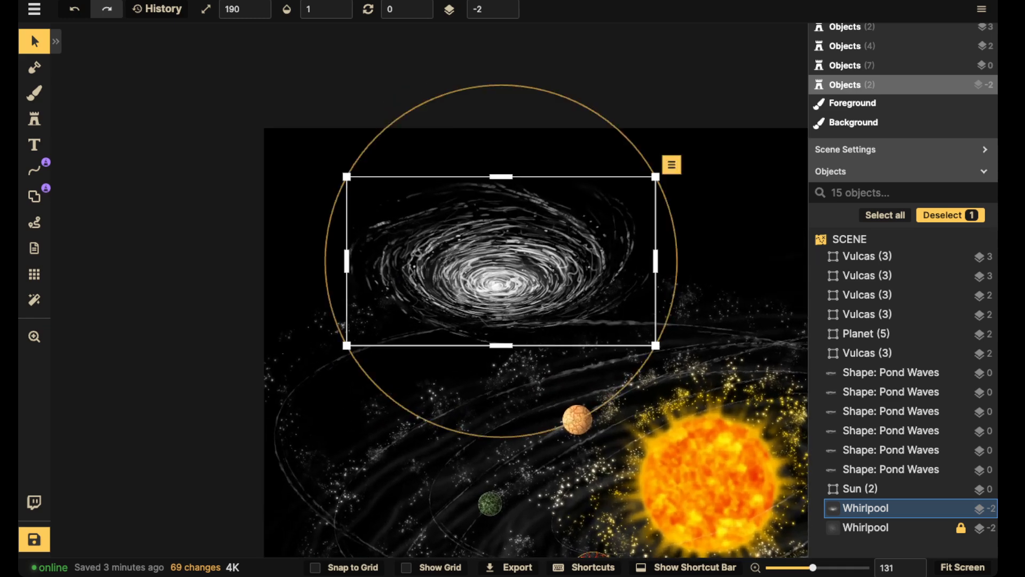
- Colour the whirlpool's custom shadow blue (59a5ff) and set its shadow blur to 6.5
click(35, 41)
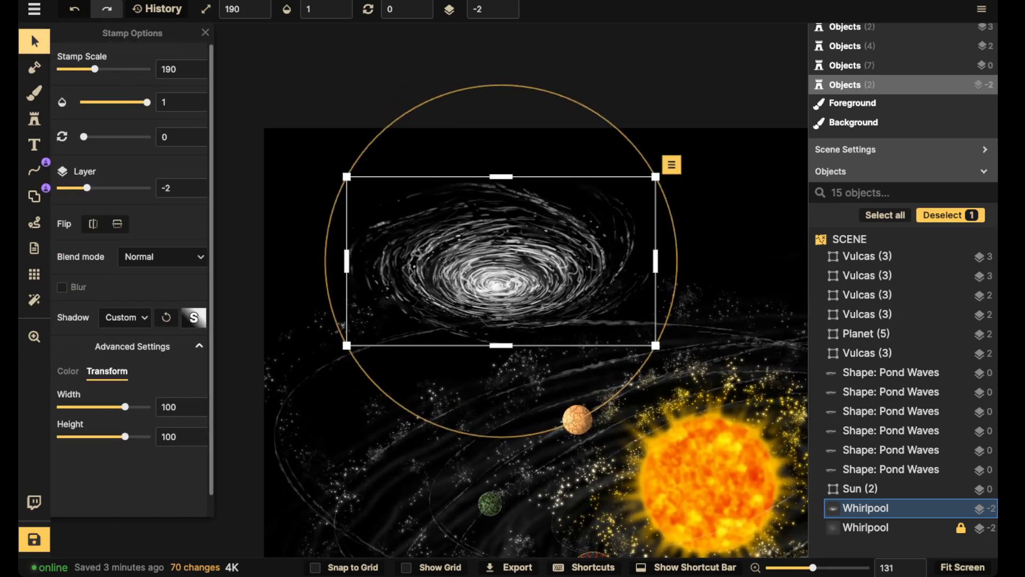
click(194, 317)
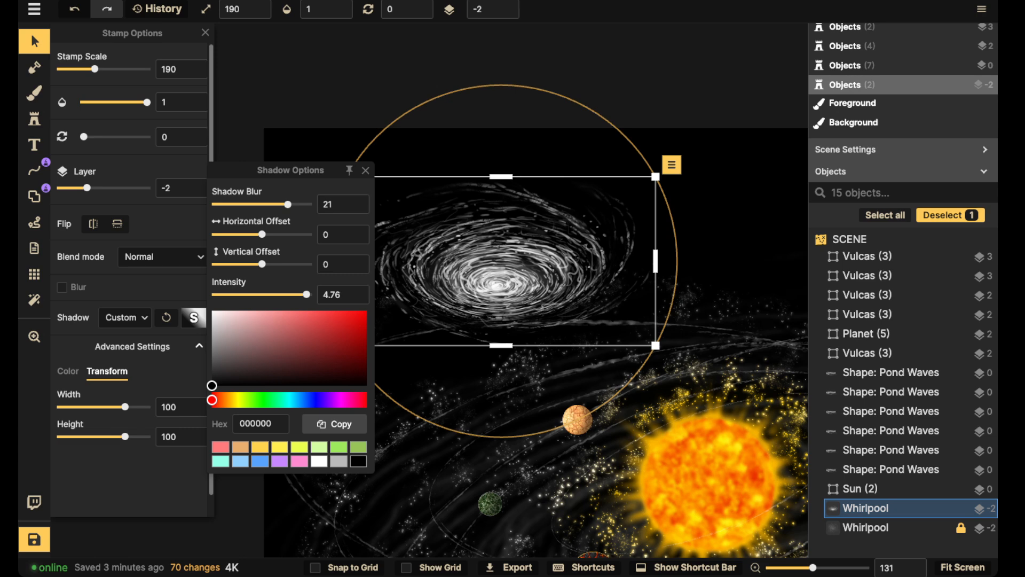
click(260, 461)
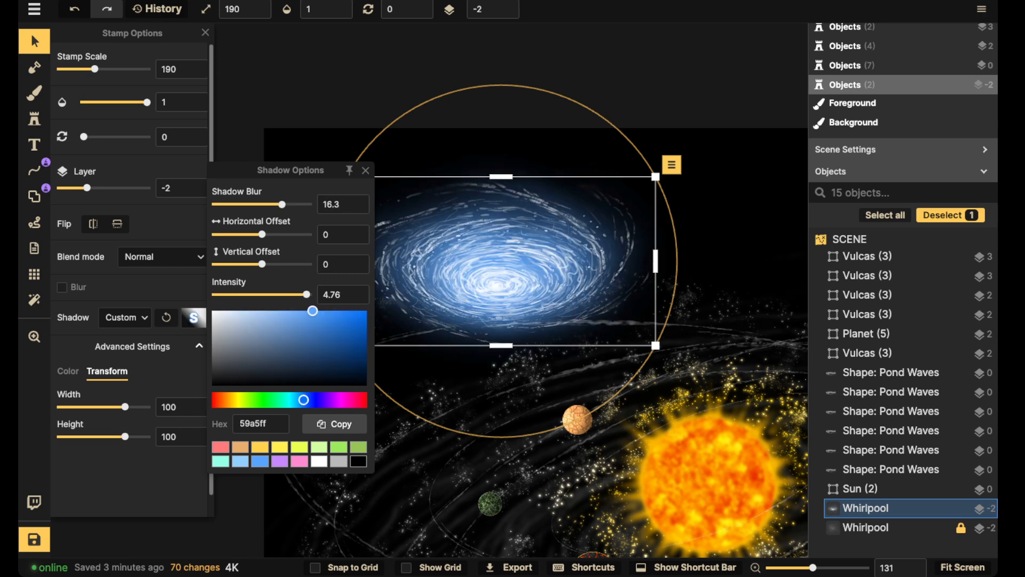
drag(282, 204, 271, 203)
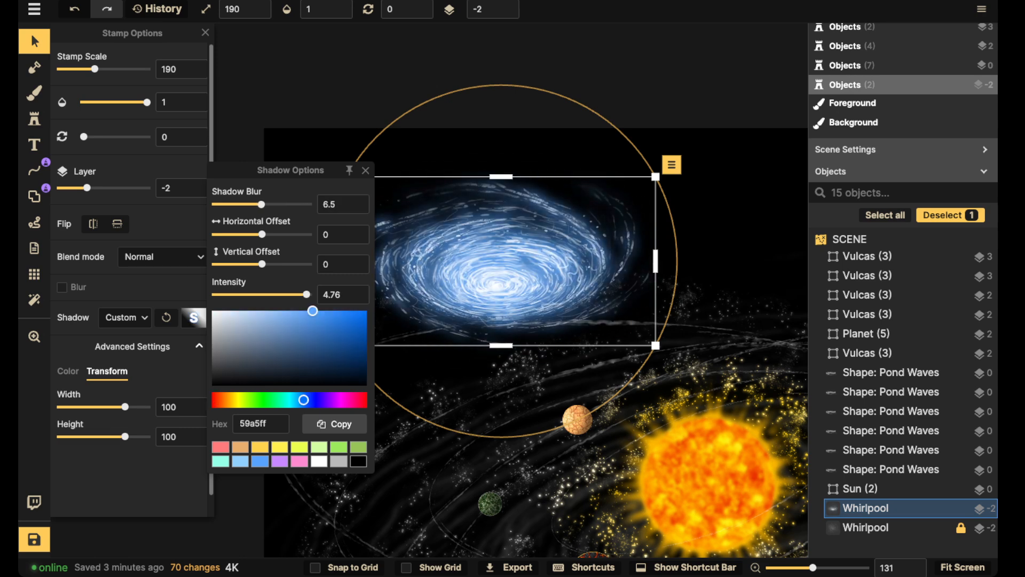
- Shrink the blue whirlpool to stamp scale 90 and nudge it slightly within the space above the orbit rings
scroll(463, 251, down, 5)
mouse_move(463, 251)
mouse_down()
mouse_move(597, 285)
mouse_move(481, 258)
mouse_up()
scroll(480, 258, up, 5)
scroll(481, 258, down, 14)
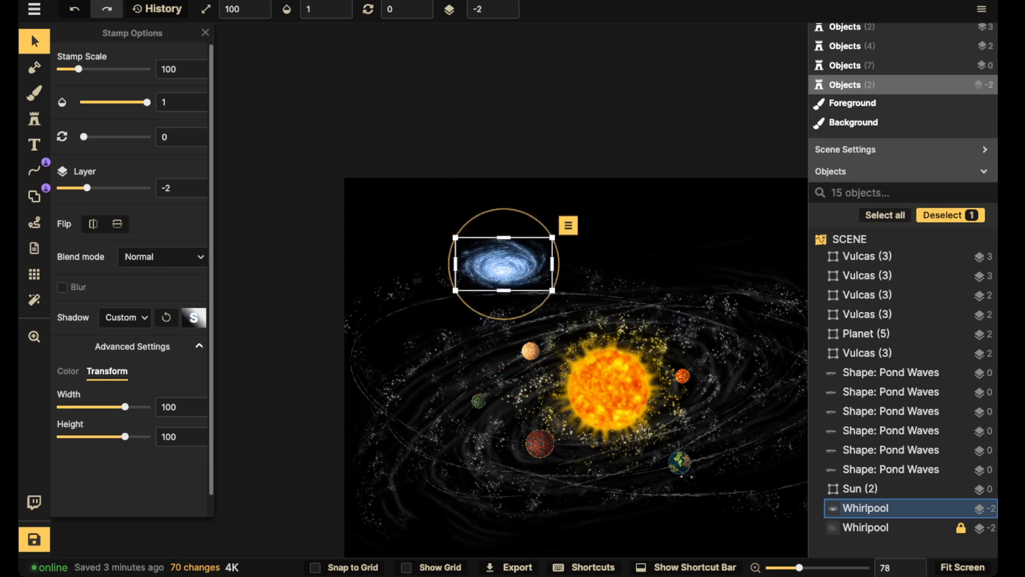
scroll(480, 258, down, 1)
scroll(511, 263, up, 5)
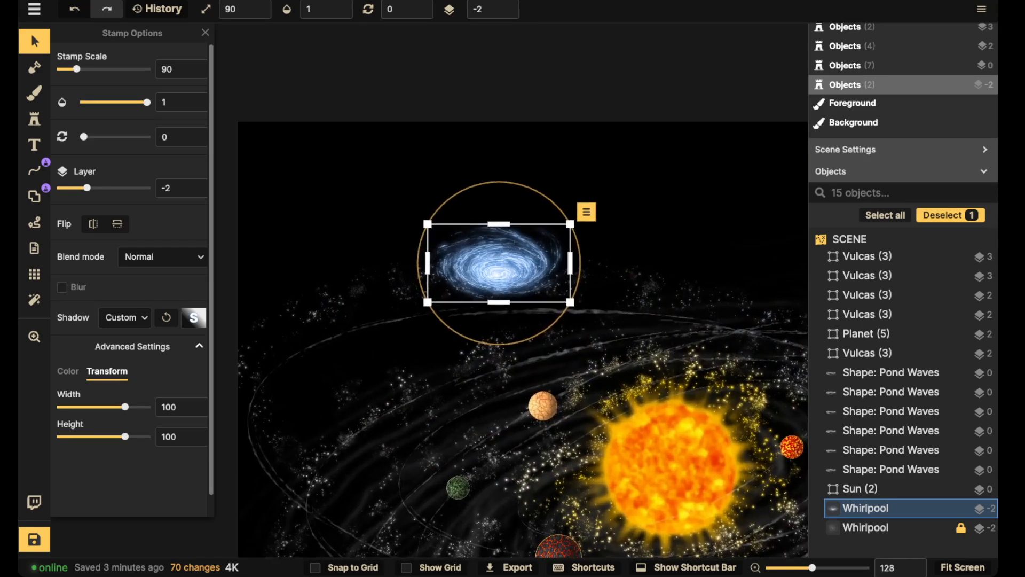
- Open the Sci-Fi Battlemaps collection in the stamp catalog and clear the "whirl" search
click(34, 119)
click(123, 88)
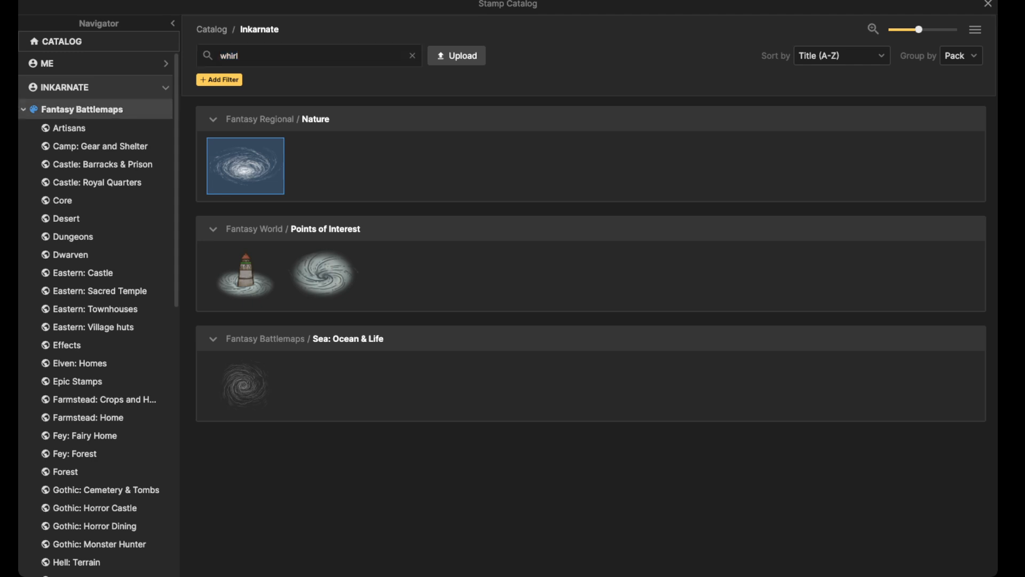
click(23, 109)
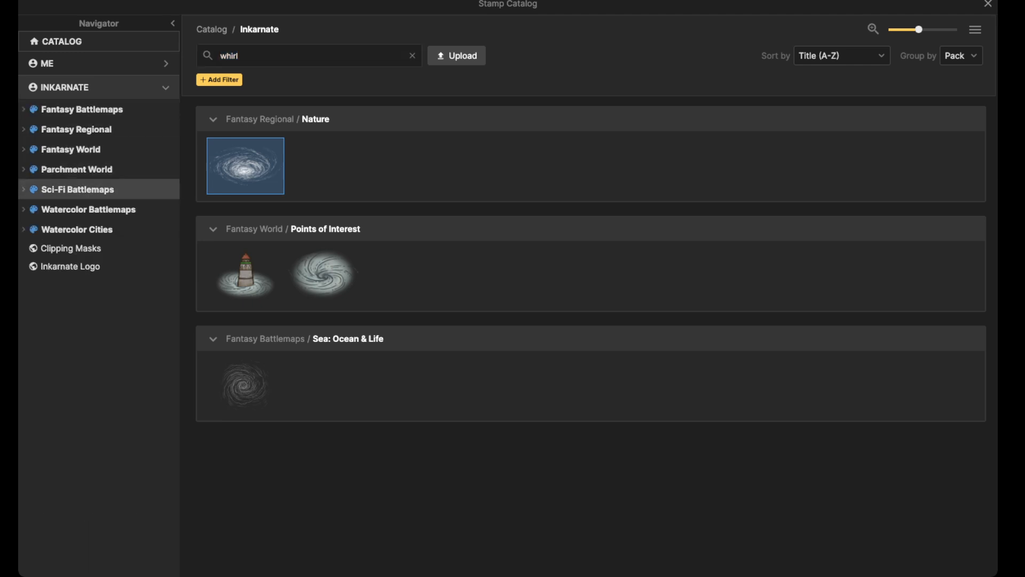
click(78, 190)
click(412, 55)
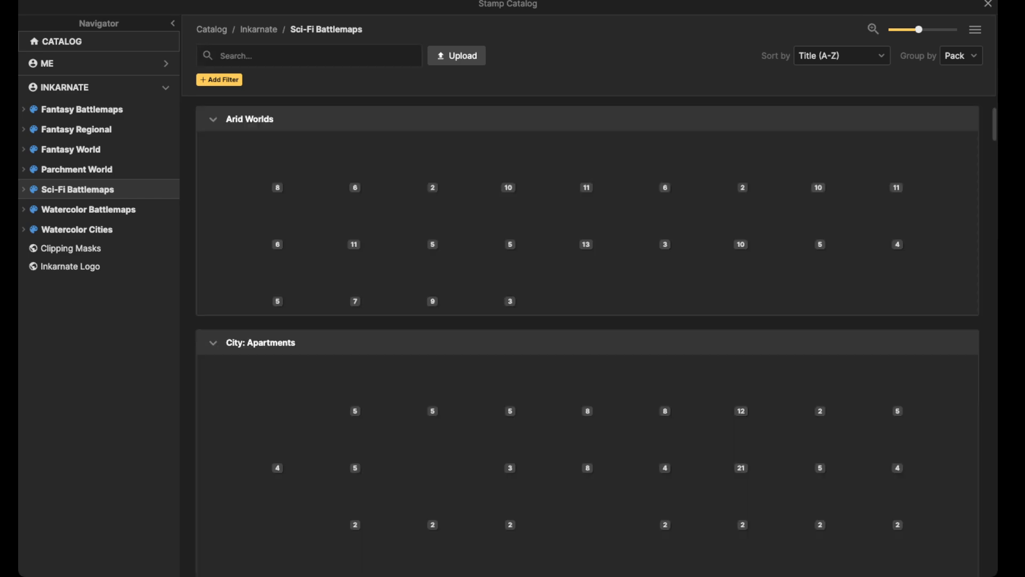
- Choose the blue lens flare stamp from the Lighting pack of the Sci-Fi Battlemaps collection
scroll(400, 279, down, 8)
scroll(587, 331, down, 10)
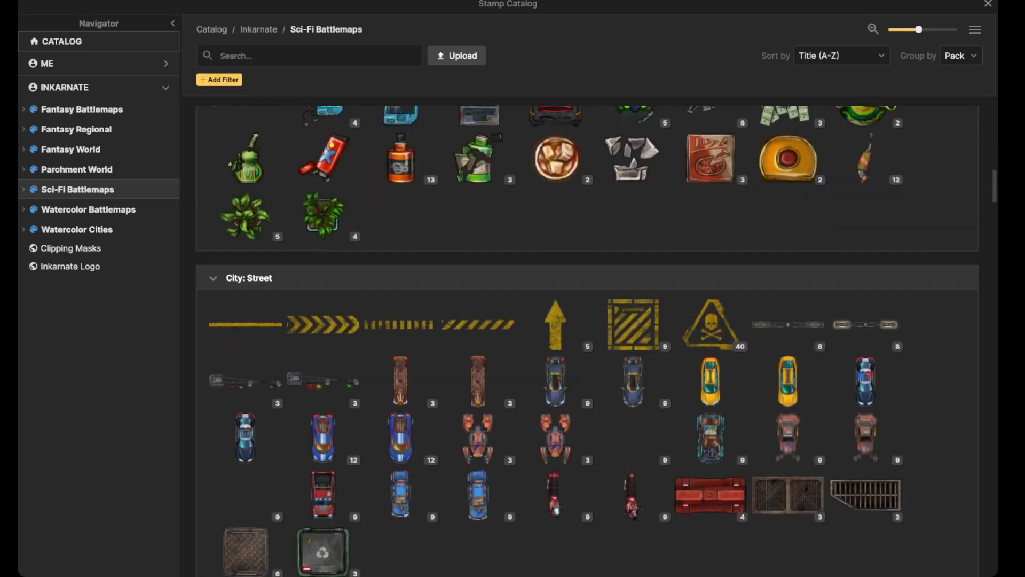
scroll(588, 331, up, 5)
scroll(587, 331, down, 20)
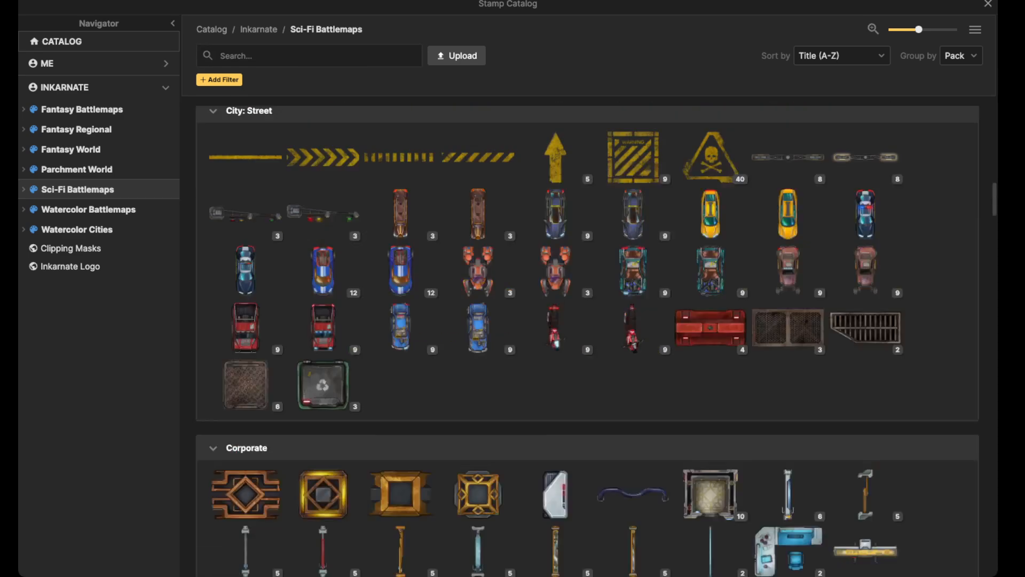
scroll(593, 299, down, 20)
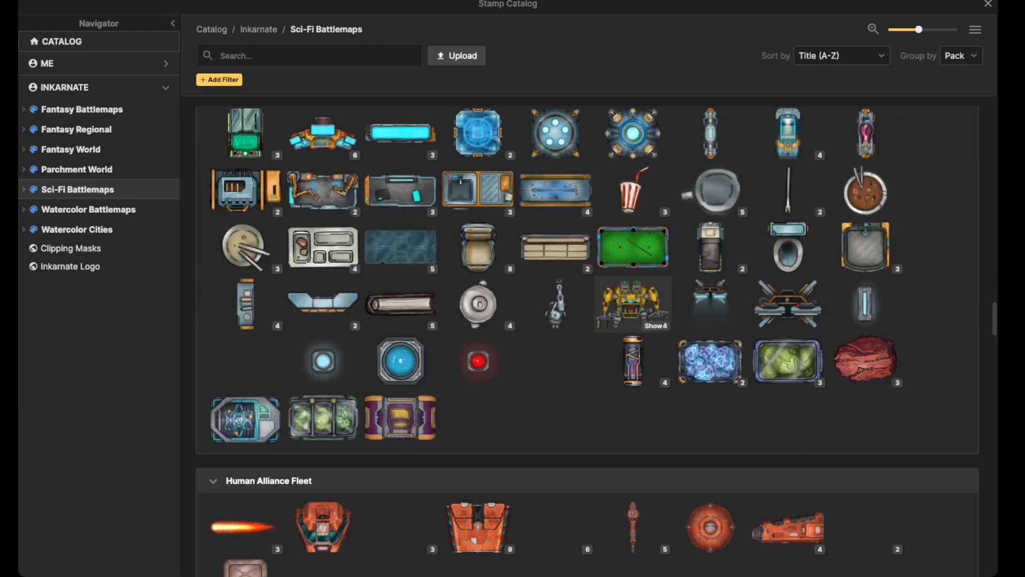
scroll(588, 342, down, 15)
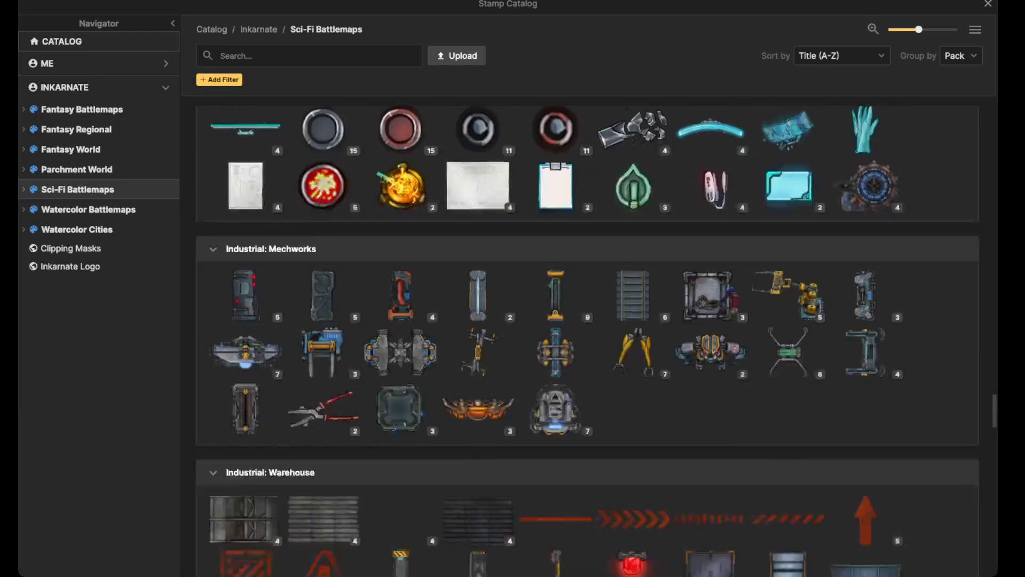
scroll(324, 391, down, 4)
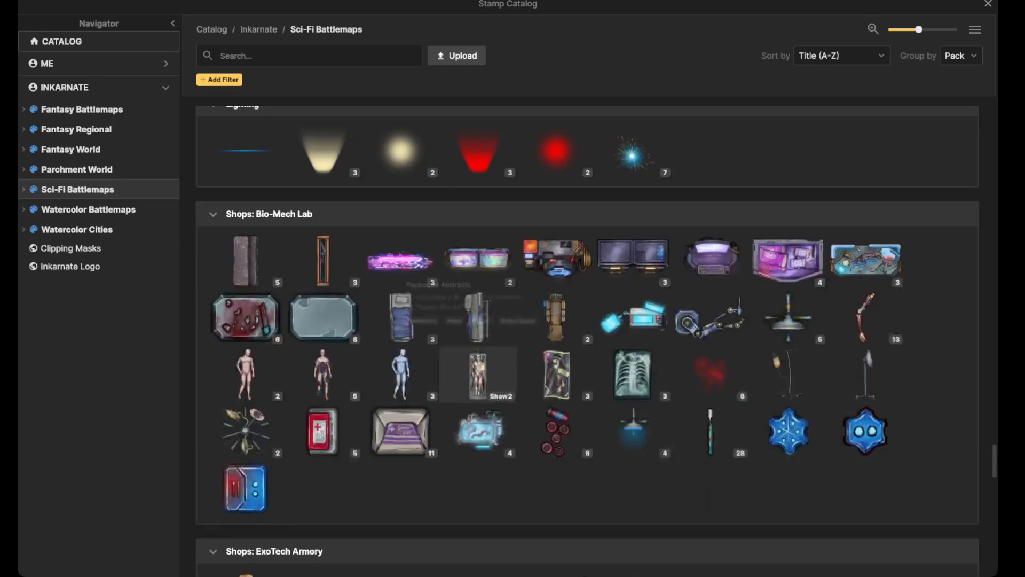
scroll(477, 374, up, 2)
click(245, 270)
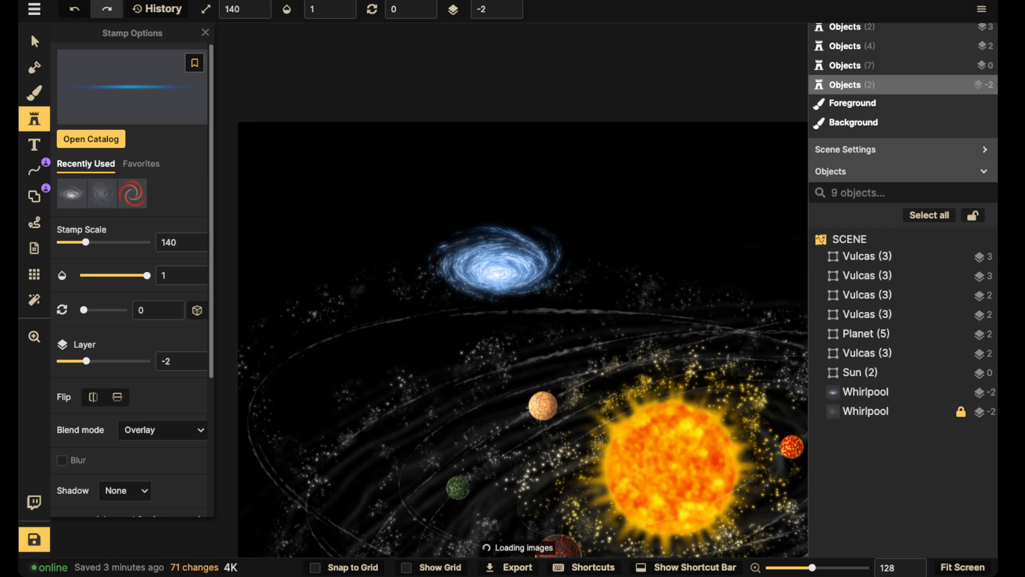
- Set the lens flare stamp's scale to 200 and its blend mode to Normal
scroll(132, 278, down, 4)
click(163, 236)
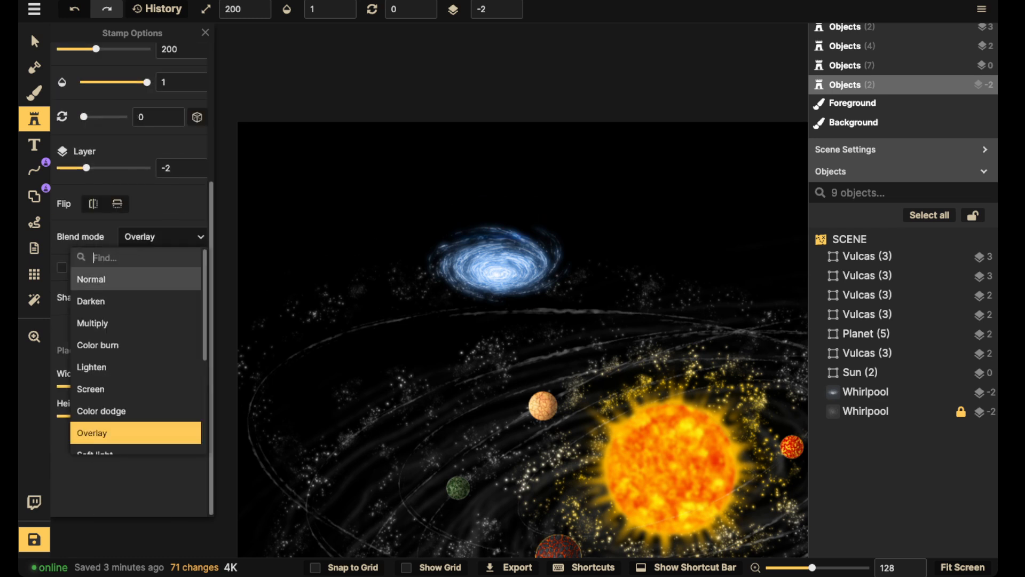
click(107, 277)
- Try a near-vertical blue lens flare, rotated to 279, across the blue galaxy's centre, and delete it
click(497, 275)
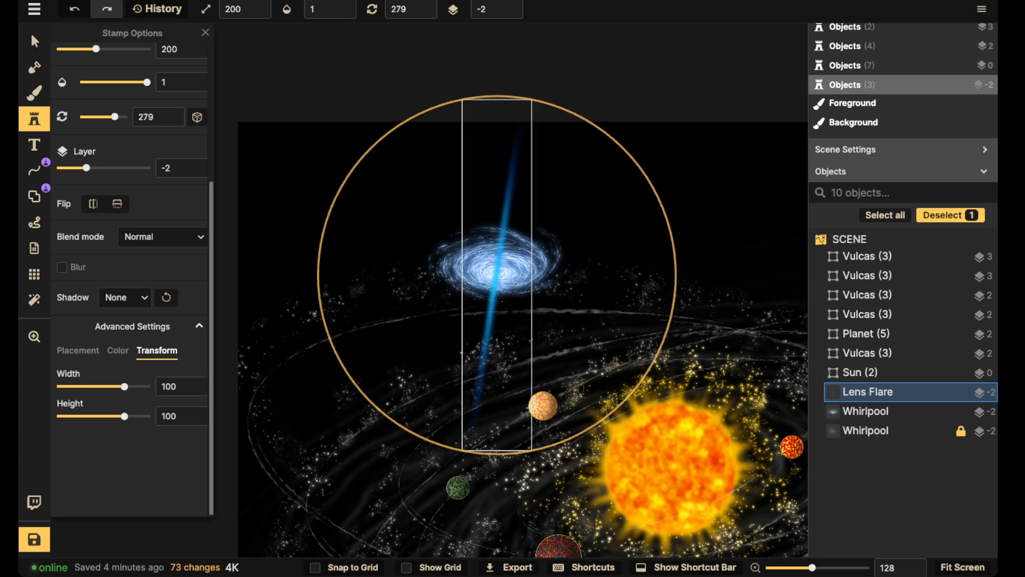
key(Delete)
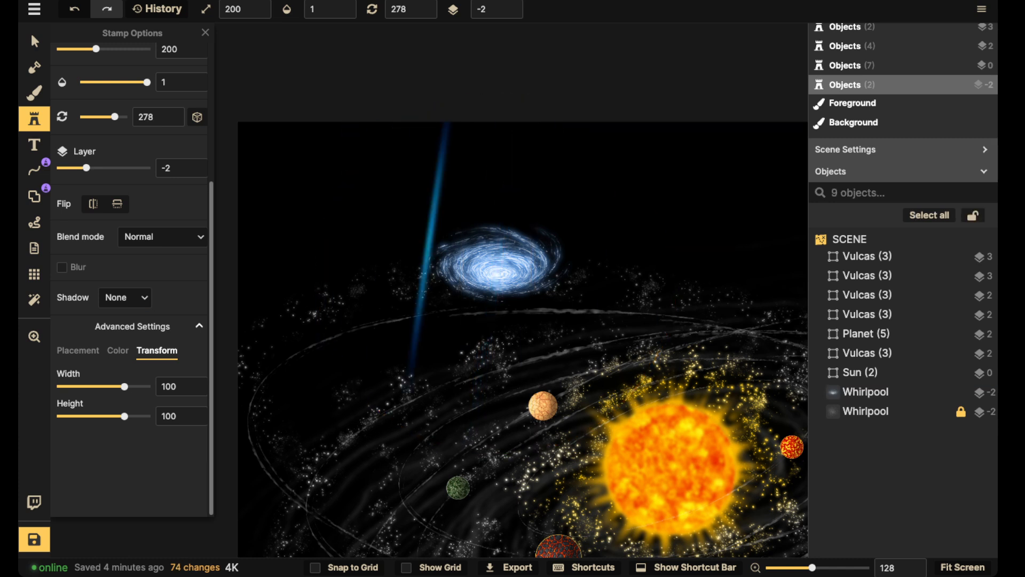
- Reopen the stamp catalog and expand all assets in the Sci-Fi Battlemaps collection
click(34, 118)
scroll(401, 229, down, 5)
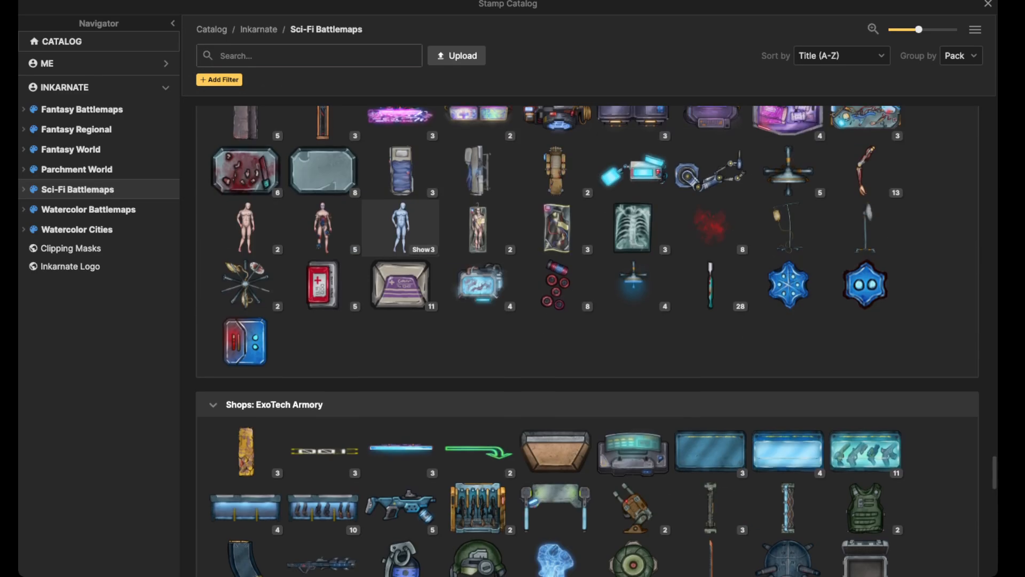
scroll(401, 227, down, 15)
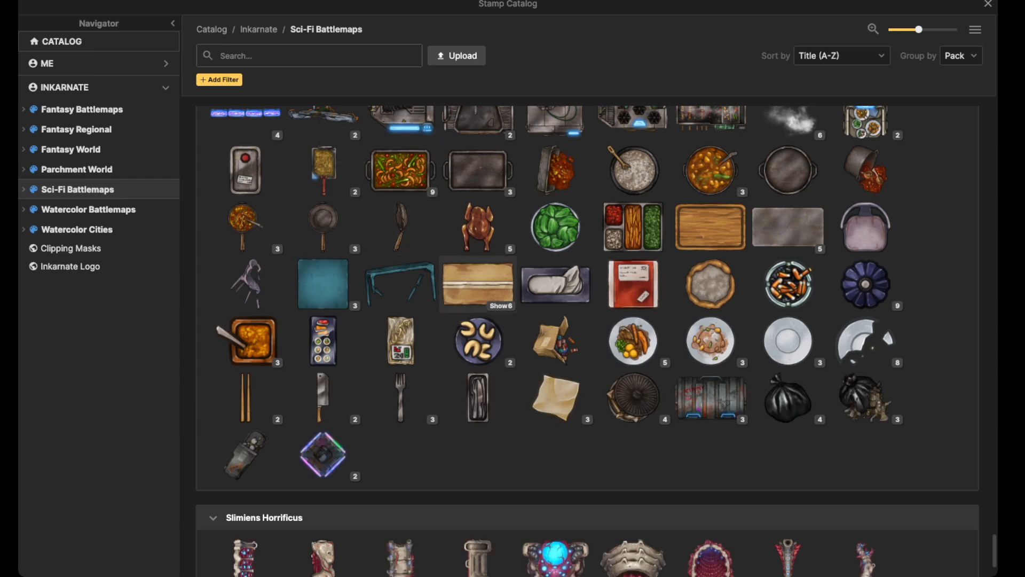
scroll(477, 283, down, 2)
scroll(470, 256, up, 14)
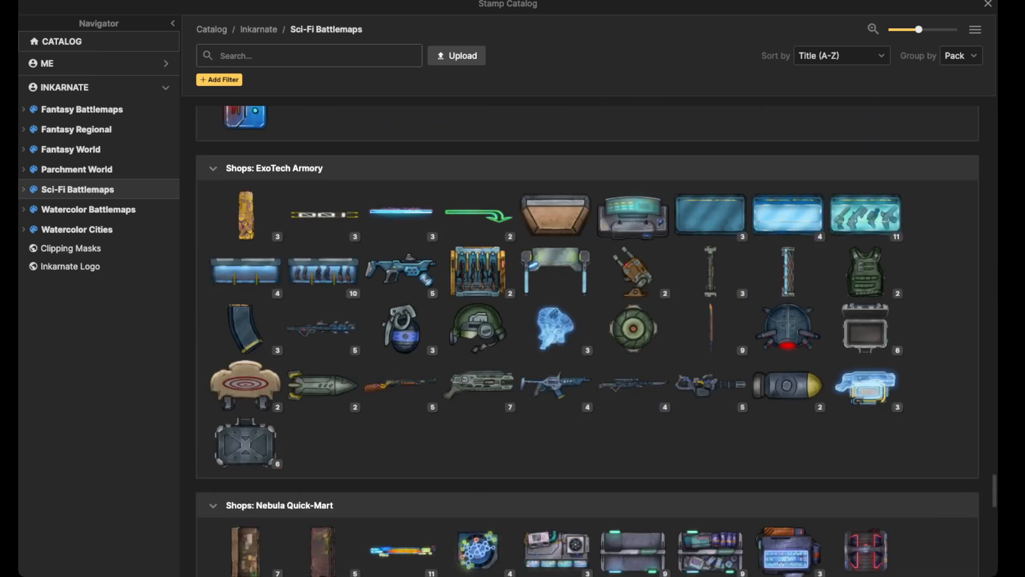
click(975, 30)
click(925, 72)
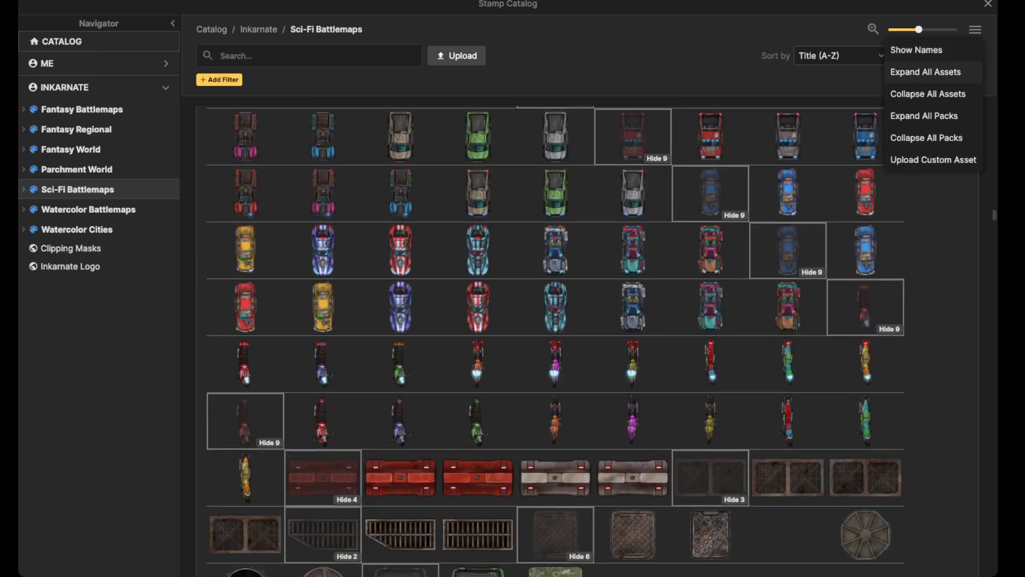
- Choose the blue thruster flame variant from the Human Alliance Fleet pack as the stamp
scroll(632, 192, down, 20)
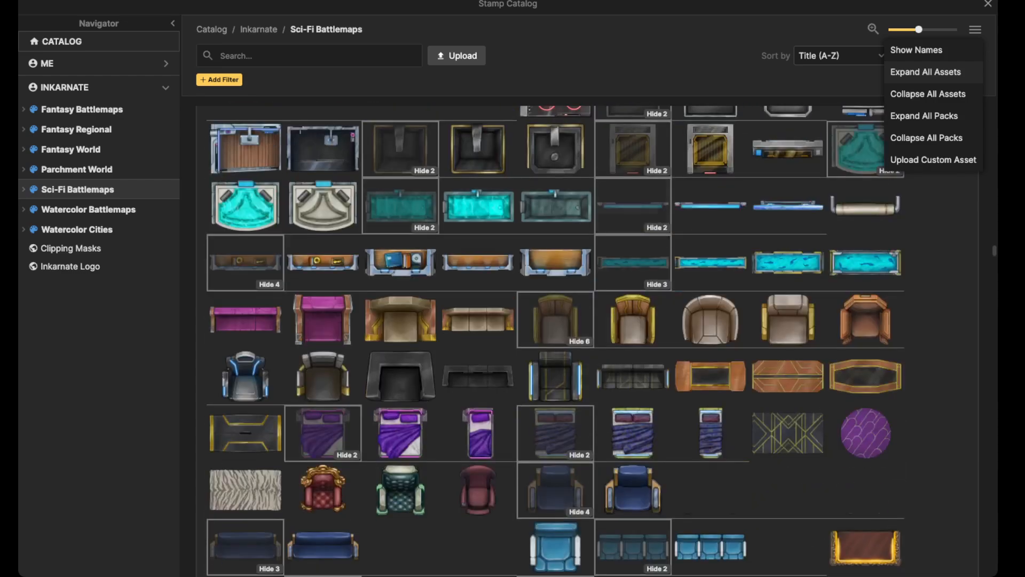
scroll(587, 341, down, 20)
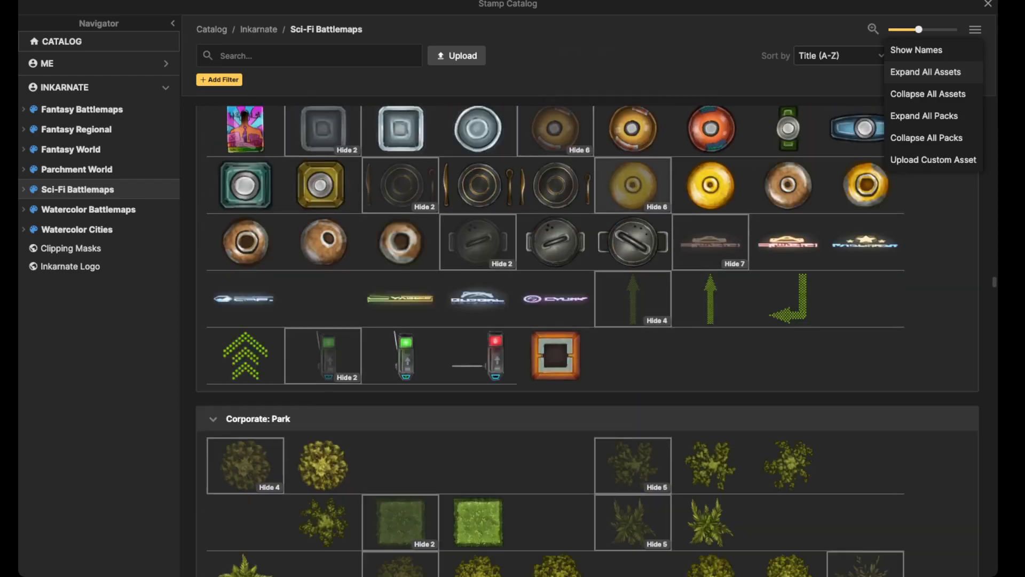
scroll(587, 341, down, 20)
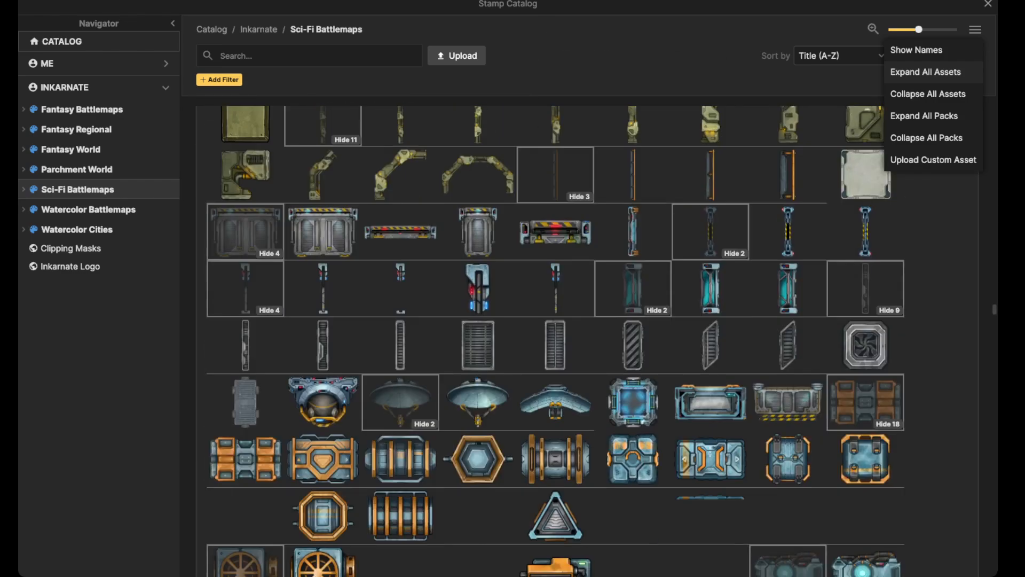
scroll(588, 342, down, 20)
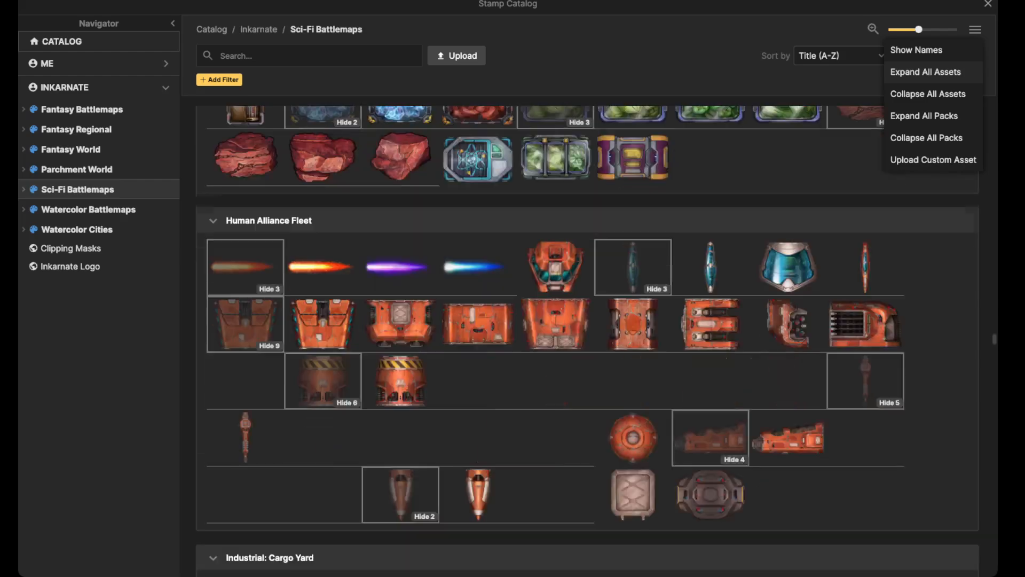
scroll(587, 342, up, 2)
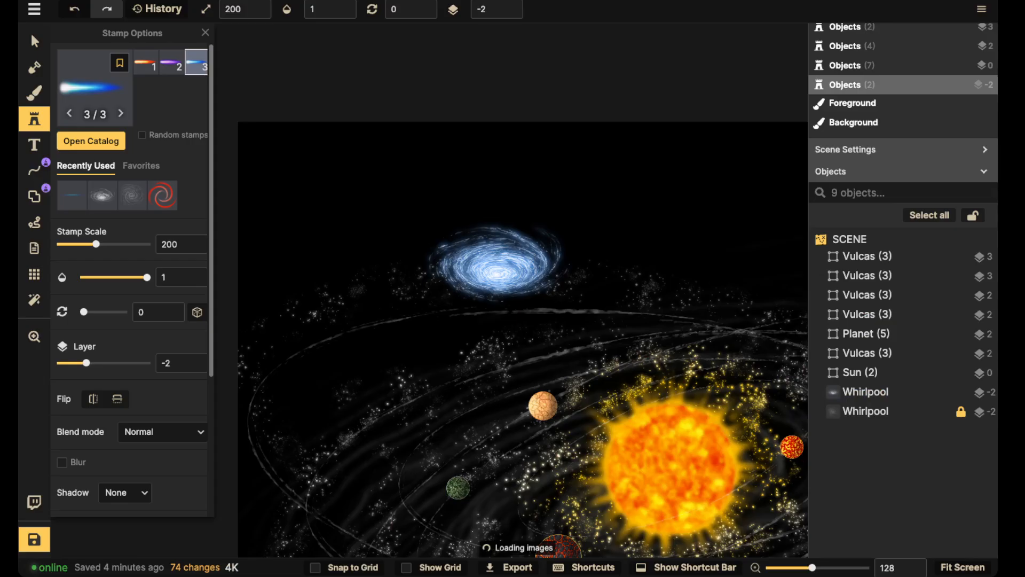
- Place the blue thruster at stamp scale 21 as a jet rising from the galaxy's centre, rotated to 275
scroll(506, 234, up, 5)
scroll(511, 202, down, 10)
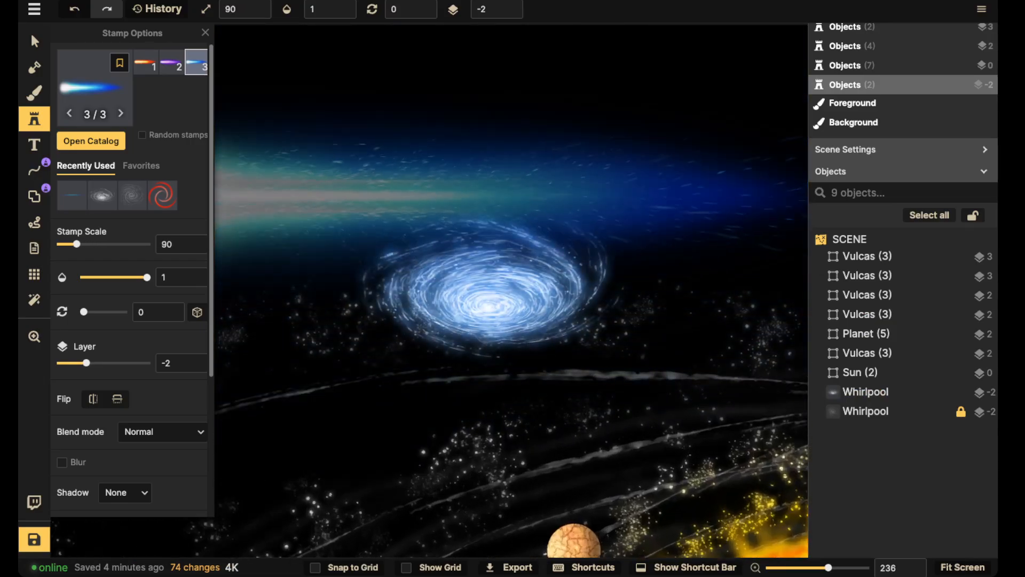
scroll(506, 203, up, 1)
scroll(510, 201, down, 1)
scroll(510, 214, down, 4)
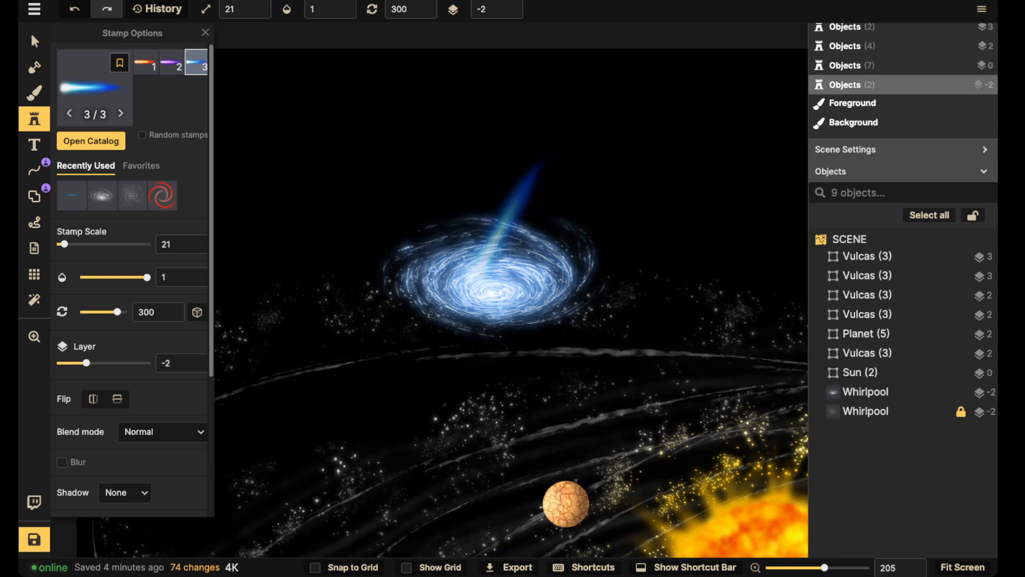
click(497, 217)
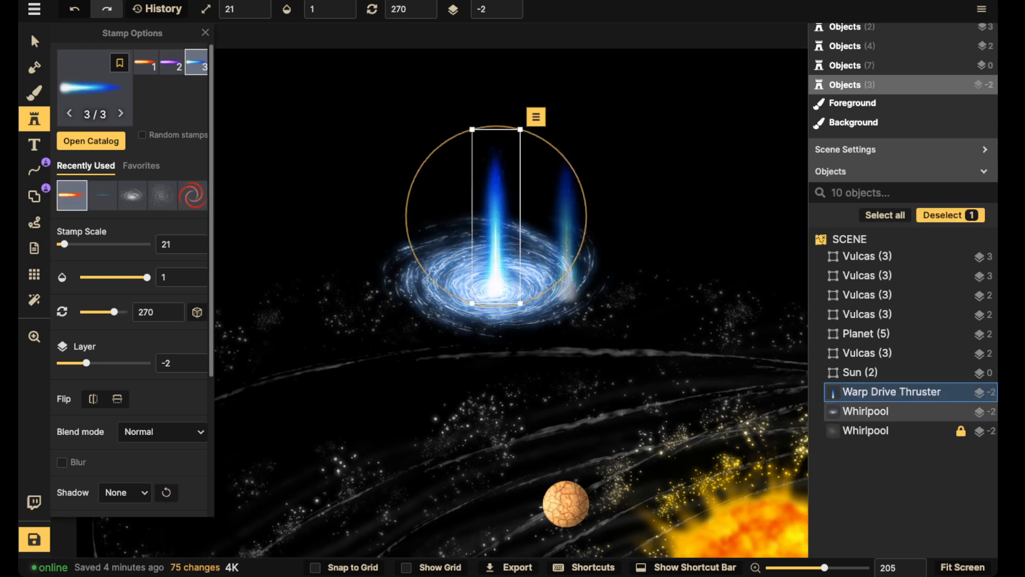
drag(587, 233, 585, 240)
drag(498, 224, 498, 225)
- Place a second blue thruster on layer -5, rotated to 95, as a jet pointing down from the galaxy's centre
click(501, 80)
click(510, 12)
click(510, 13)
click(511, 13)
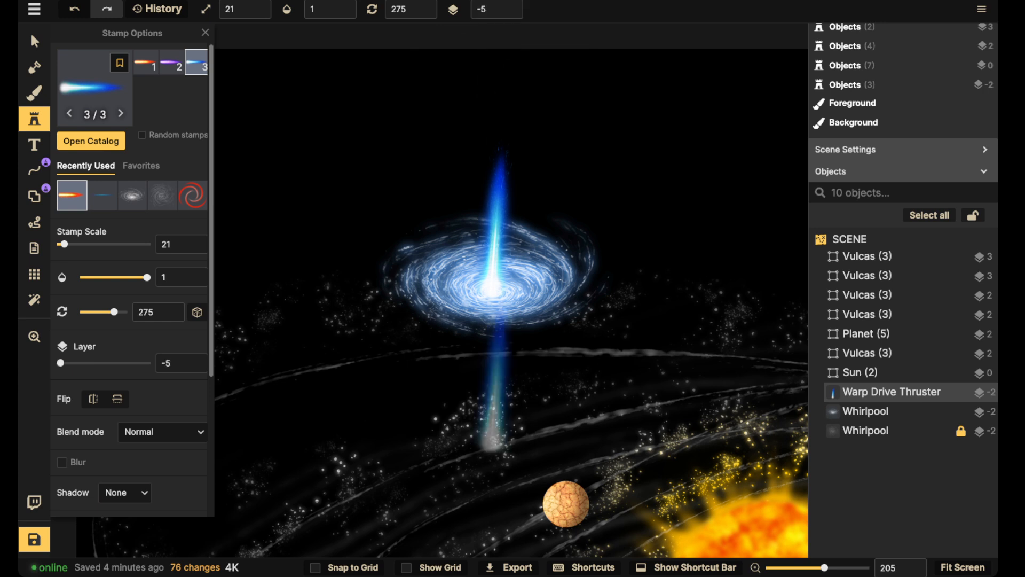
scroll(475, 372, up, 6)
click(483, 368)
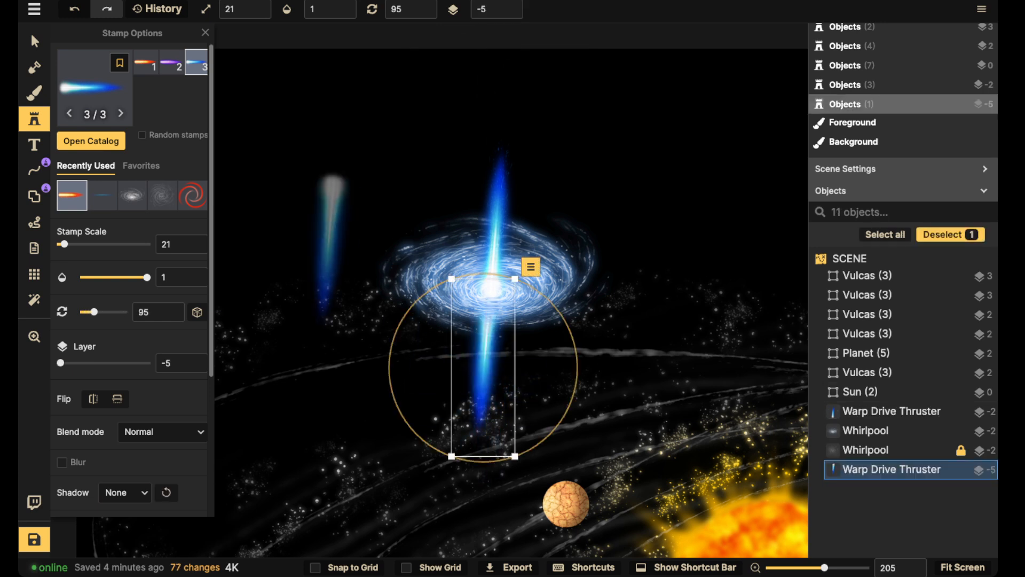
- Select both thruster jets together and reduce their opacity to 0.79
click(35, 41)
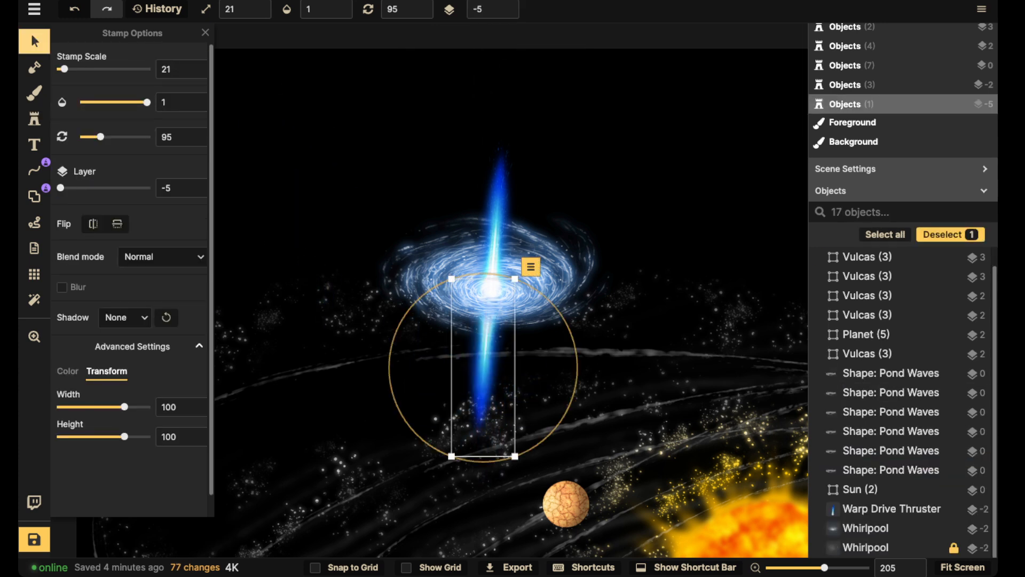
click(498, 205)
shift+click(484, 357)
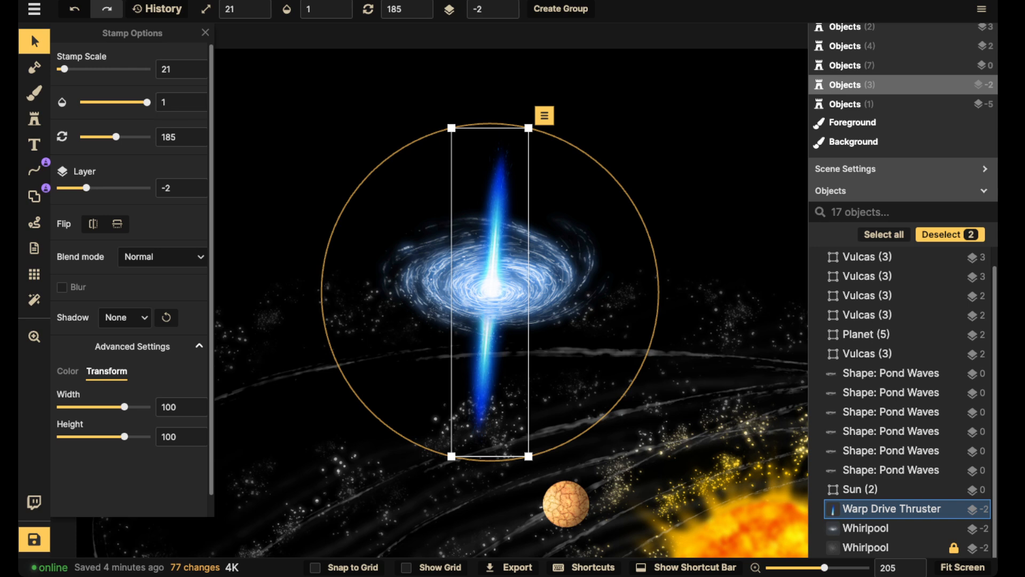
drag(147, 102, 138, 102)
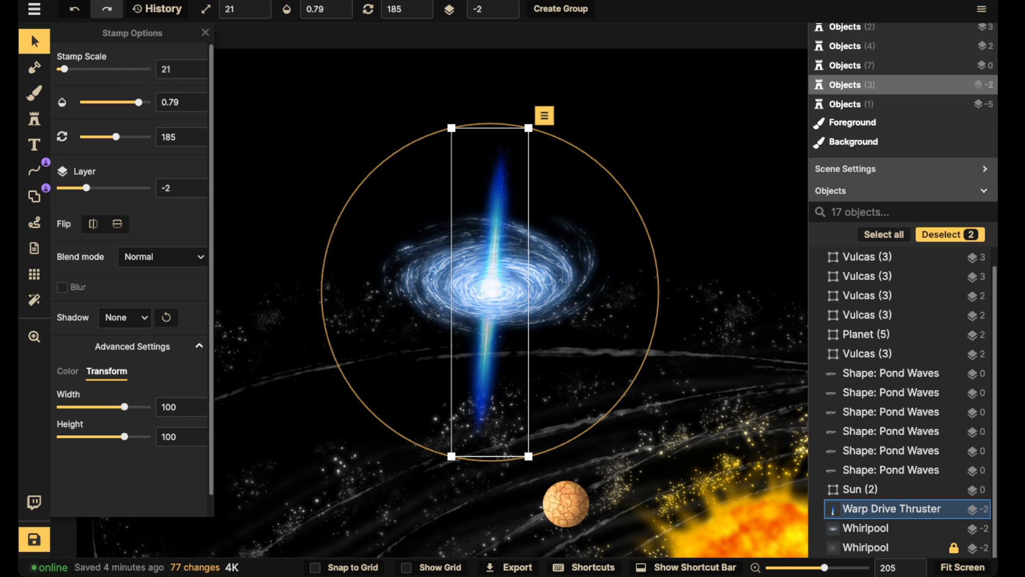
- Select the blue whirlpool together with its two warp drive thruster beams and group the three objects under the name Group
click(404, 171)
drag(404, 171, 568, 308)
scroll(472, 269, down, 5)
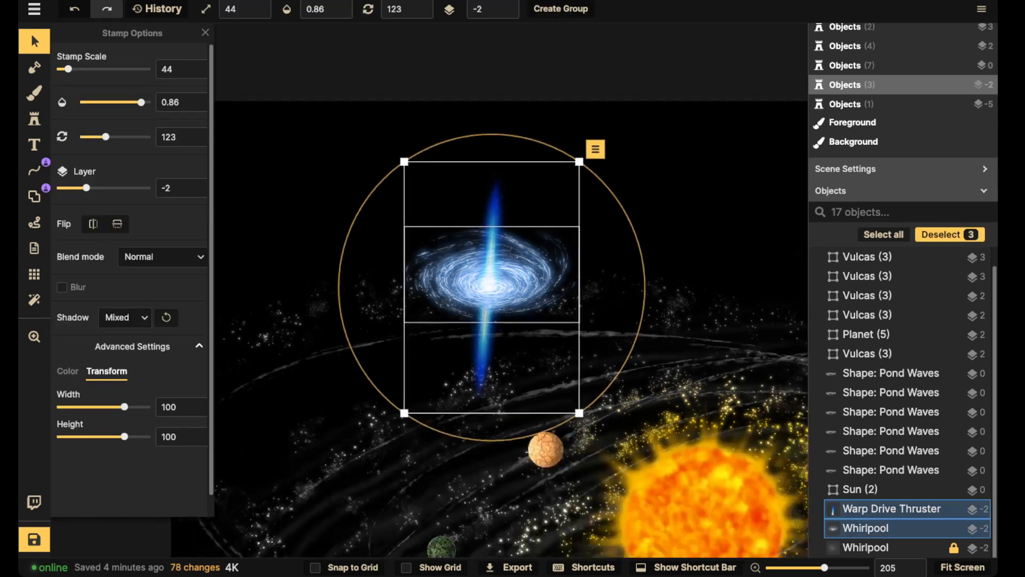
drag(472, 270, 427, 230)
click(561, 9)
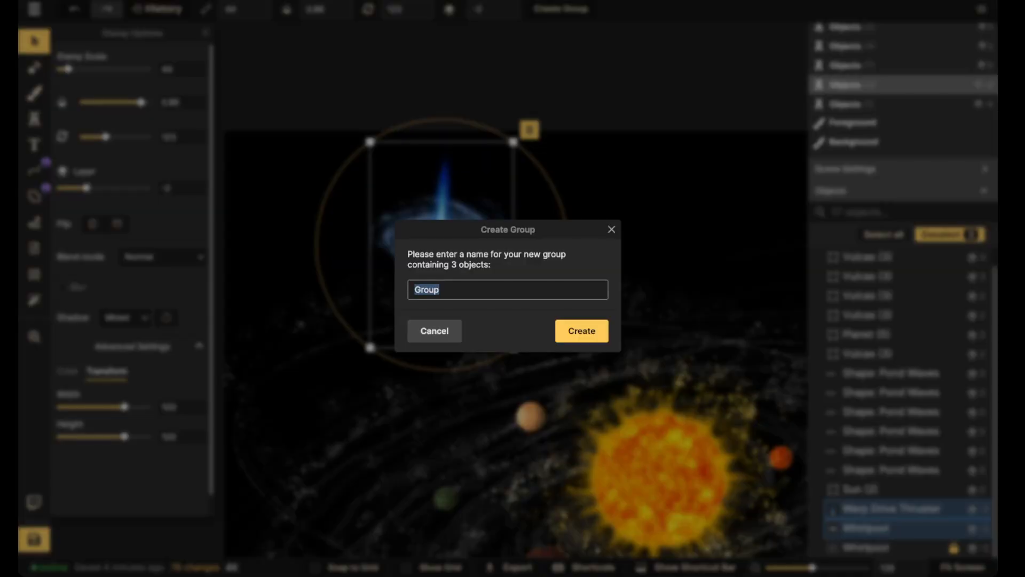
key(Return)
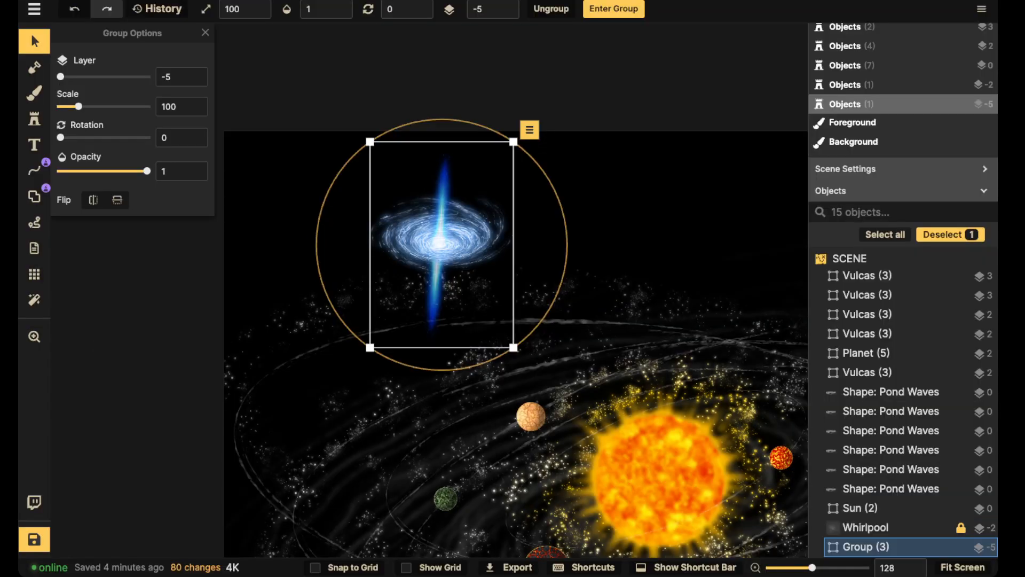
- Scale the whirlpool group to 50, rotate it to 15 and move it to the upper-left edge of the solar system
scroll(442, 245, down, 10)
scroll(442, 244, up, 3)
drag(442, 244, 345, 162)
scroll(392, 326, down, 2)
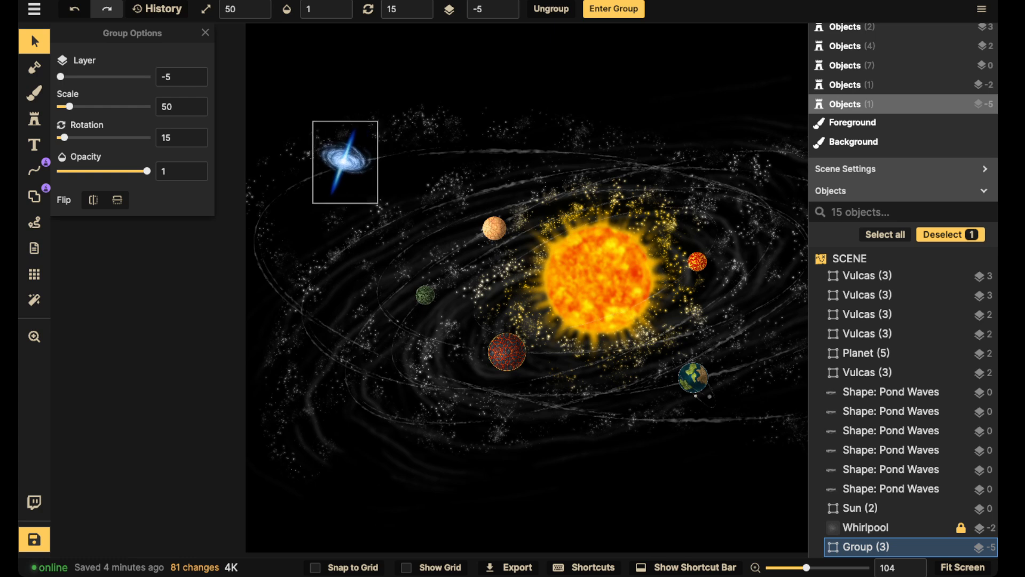
click(240, 101)
scroll(240, 101, down, 2)
drag(241, 102, 163, 172)
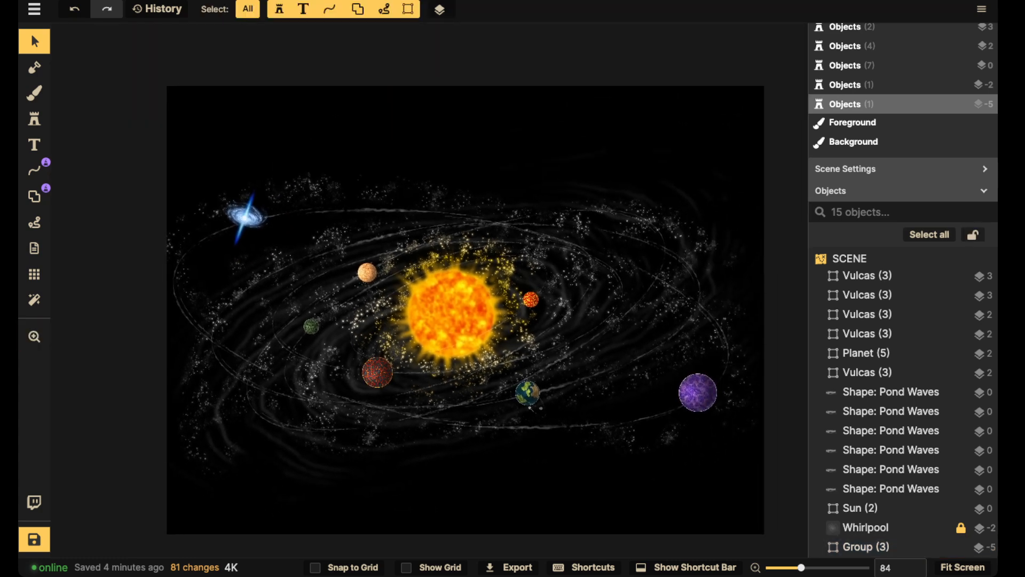
- Search the whole Inkarnate stamp catalog for "cloud" and choose the Watercolor Cities Core cloud stamp
click(35, 119)
click(92, 141)
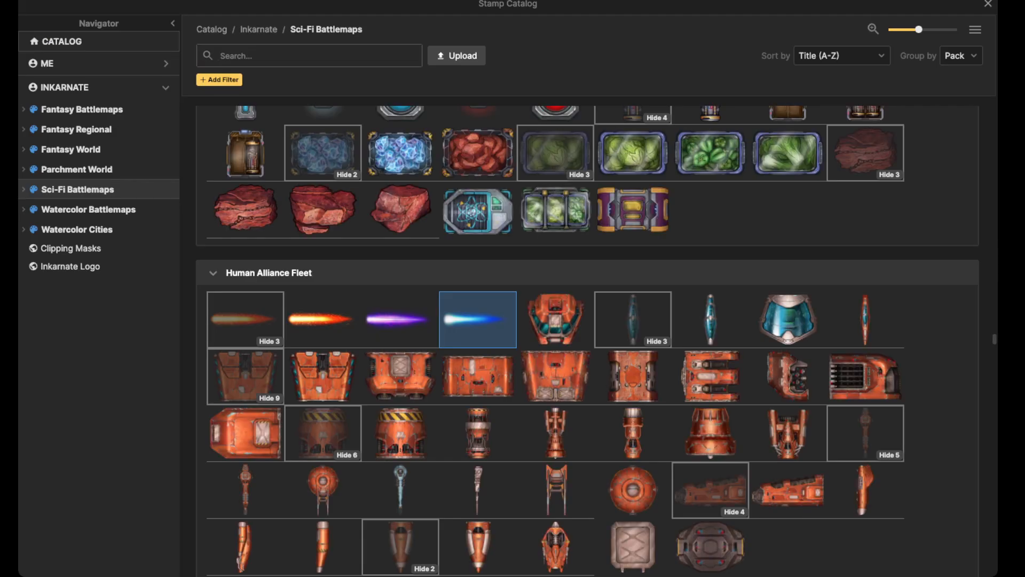
text(cloud)
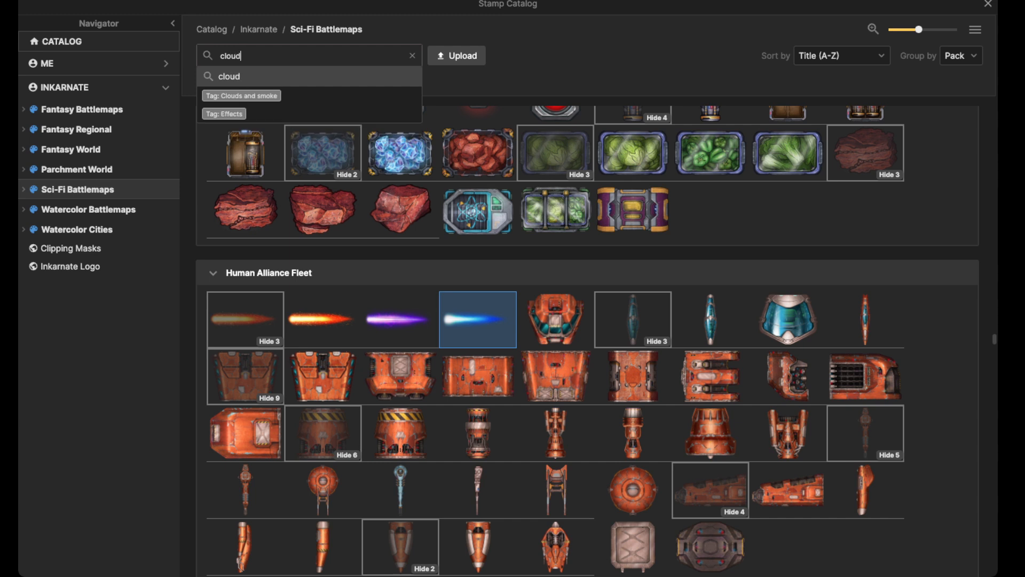
key(Return)
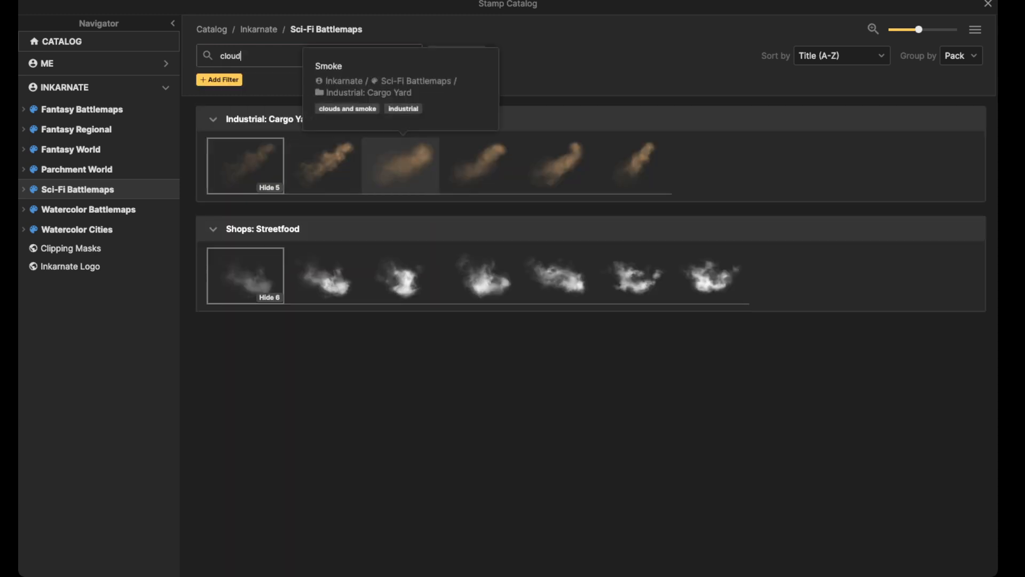
click(258, 29)
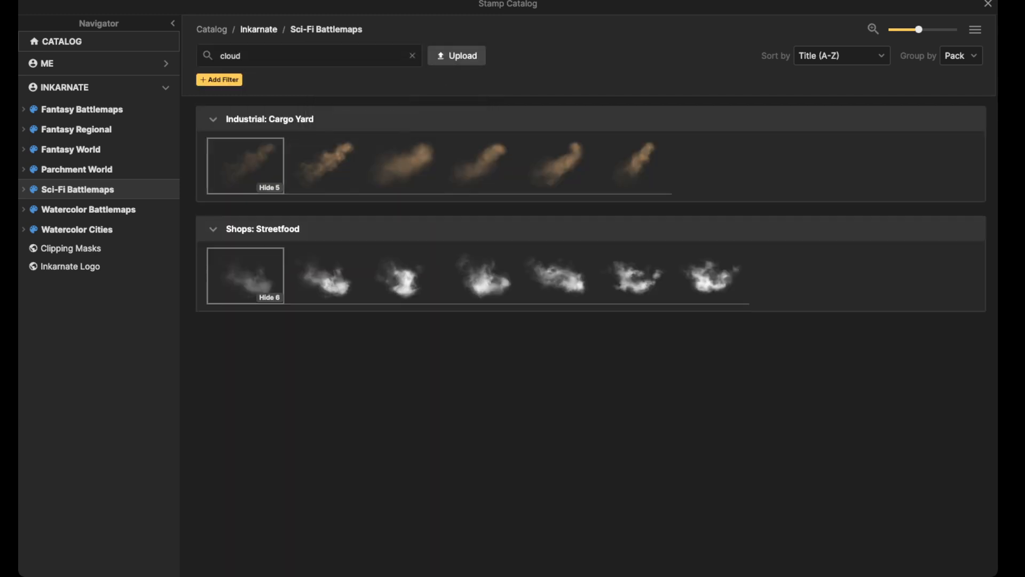
click(245, 275)
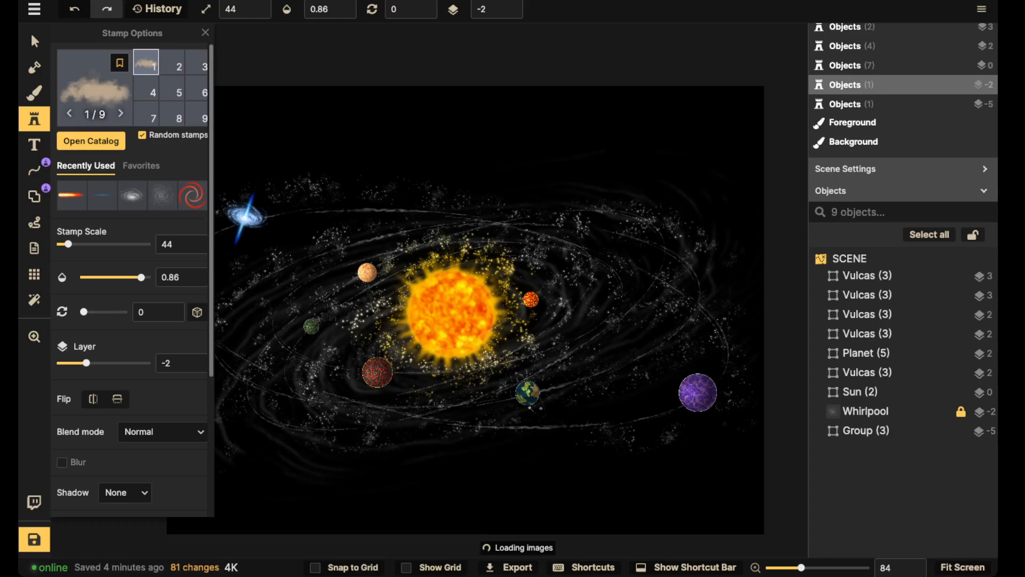
- Place a cloud stamp at scale 164 and rotation 30 in the space to the upper right of the sun
scroll(570, 249, up, 12)
scroll(574, 243, up, 3)
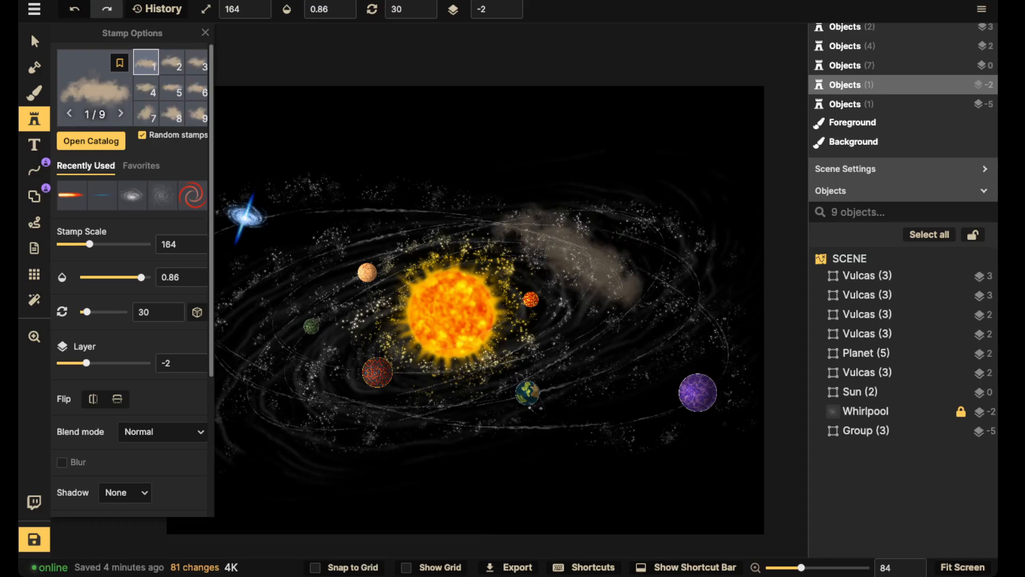
click(584, 228)
click(35, 41)
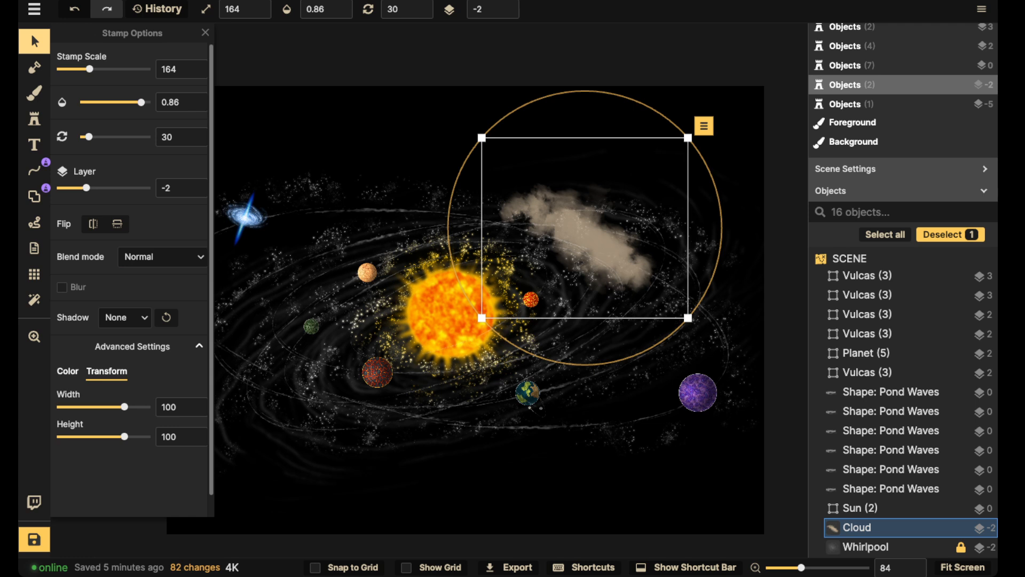
drag(582, 232, 576, 231)
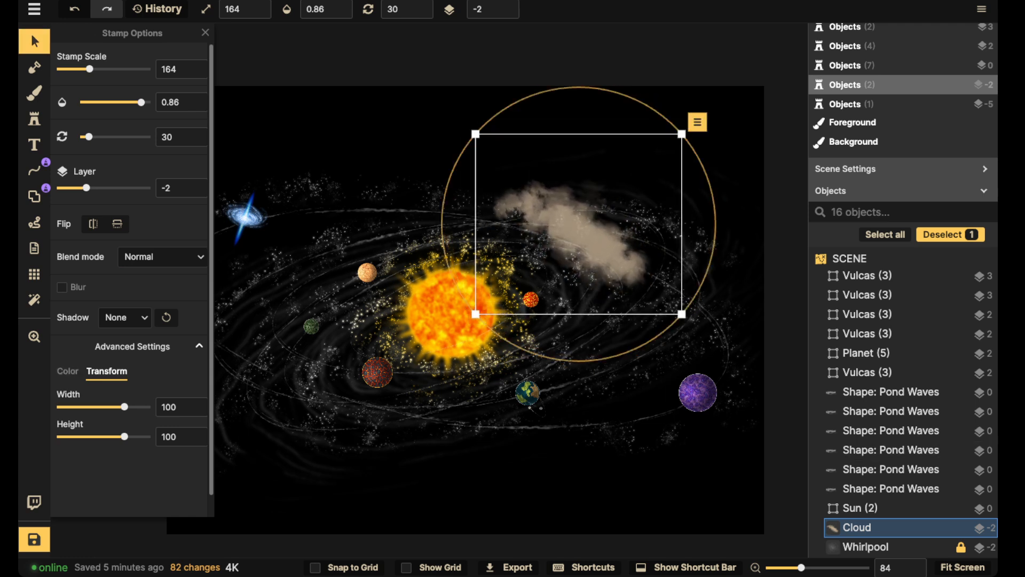
- Recolor the cloud green with hue 84, saturation 200 and contrast 200, shifting it farther from the sun
click(67, 371)
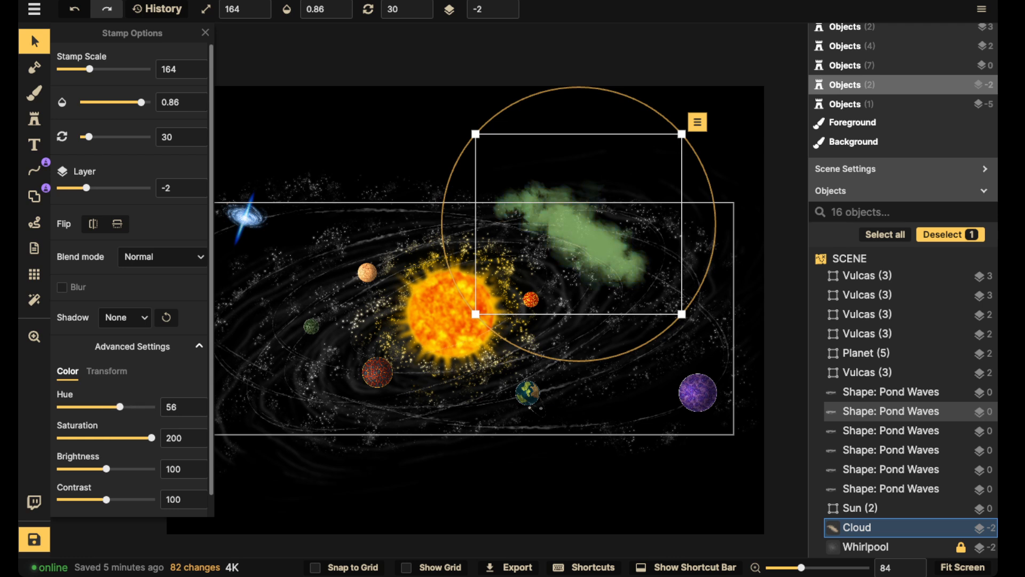
drag(576, 214, 627, 222)
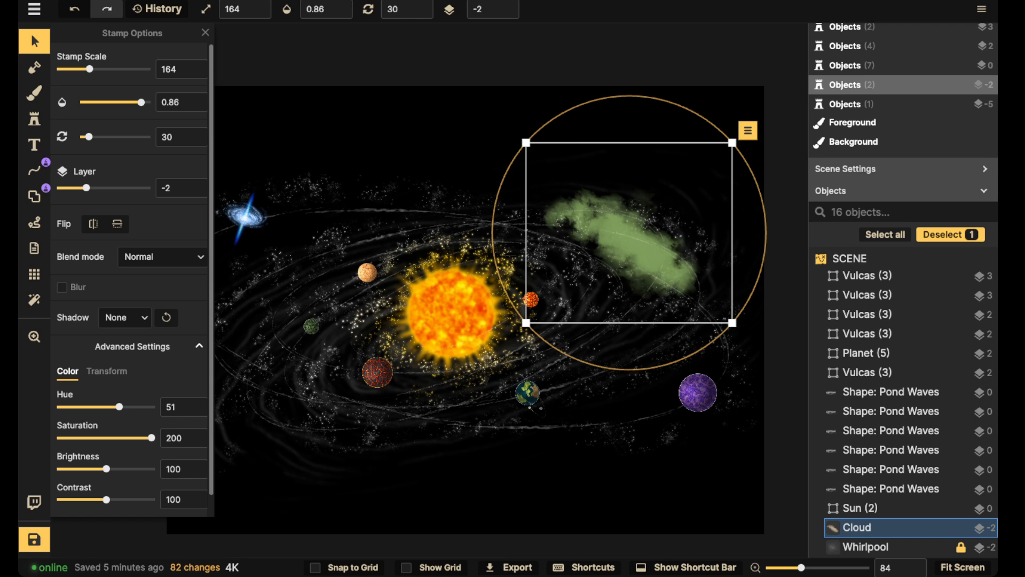
drag(106, 499, 152, 499)
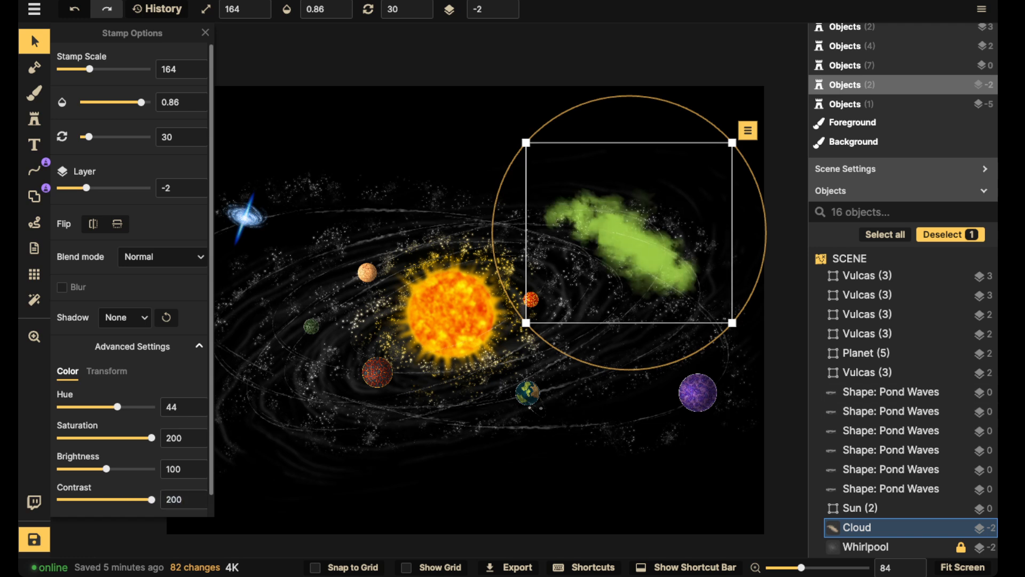
drag(118, 407, 149, 407)
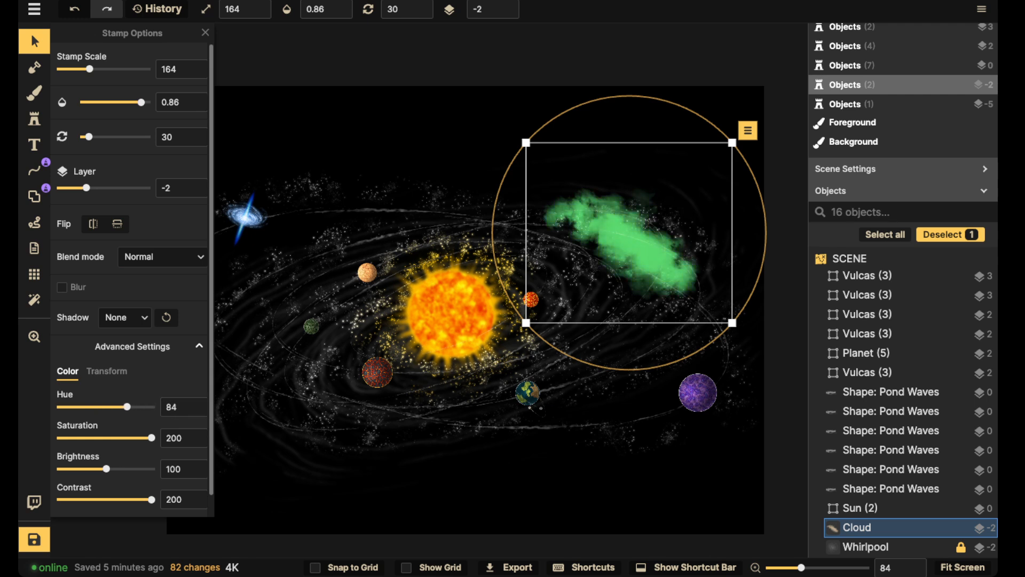
- Try the Darken, Multiply, Color burn, Lighten, Screen and Color dodge blend modes on the green cloud, moving it over the star trails
drag(635, 245, 591, 266)
click(163, 257)
click(135, 321)
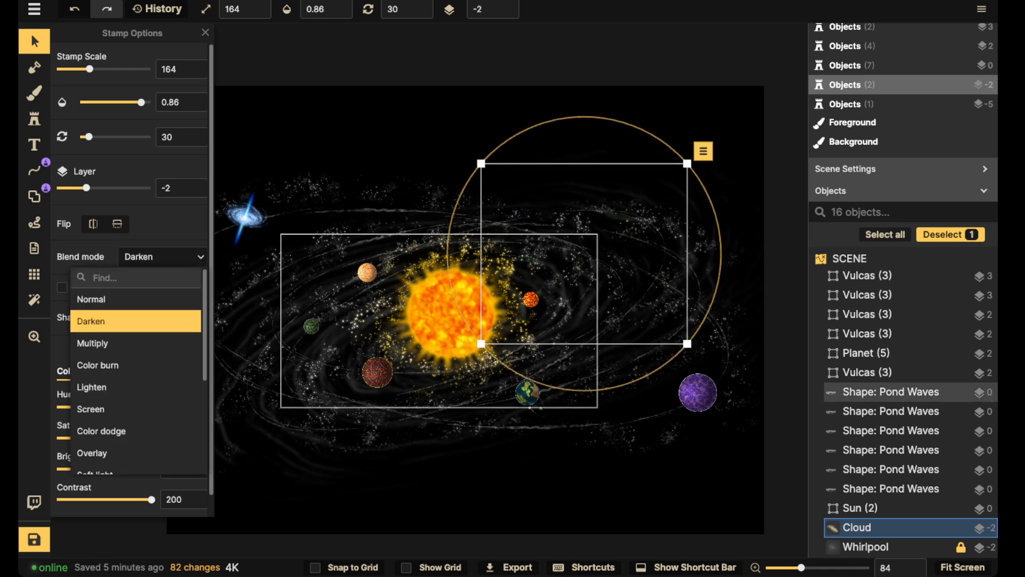
click(136, 343)
drag(577, 270, 583, 254)
click(162, 257)
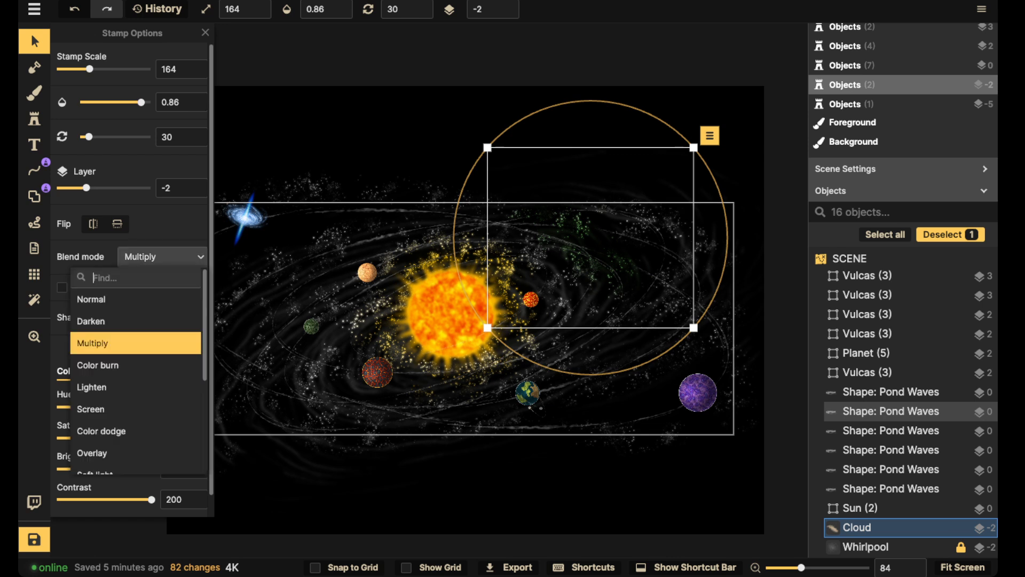
click(136, 365)
click(135, 387)
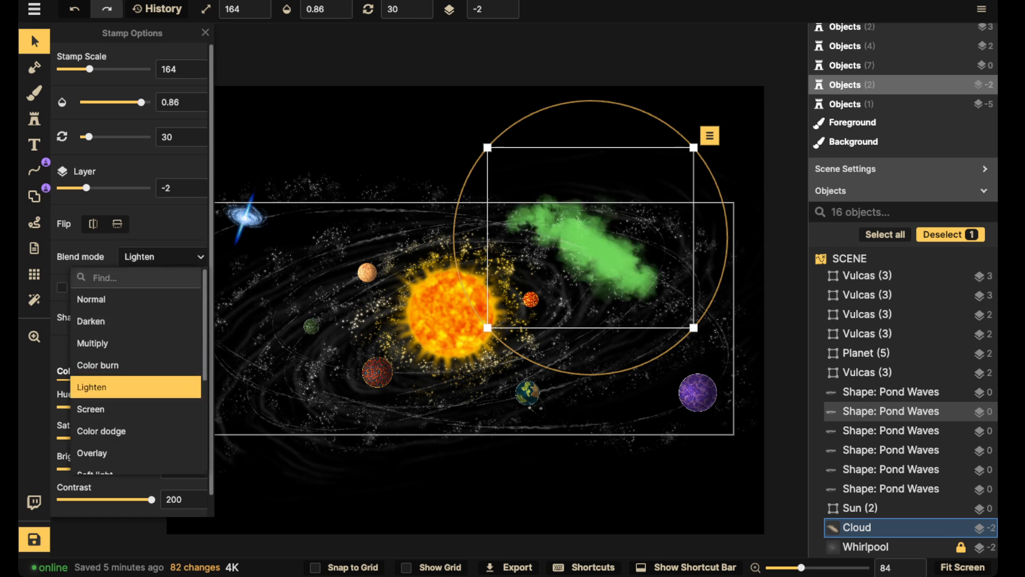
click(136, 409)
click(135, 431)
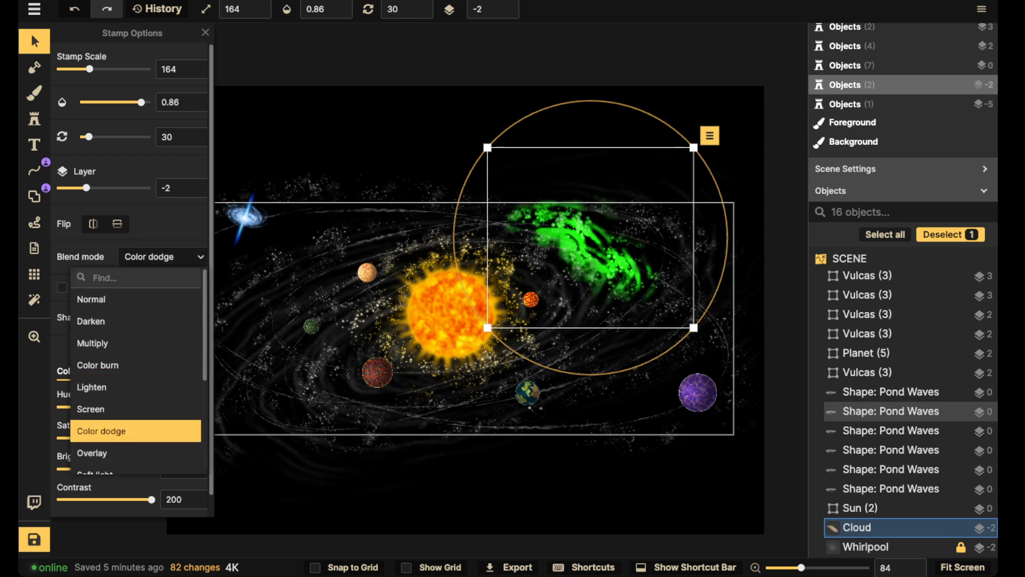
key(Escape)
mouse_move(587, 245)
mouse_down()
mouse_move(580, 269)
mouse_move(597, 229)
mouse_up()
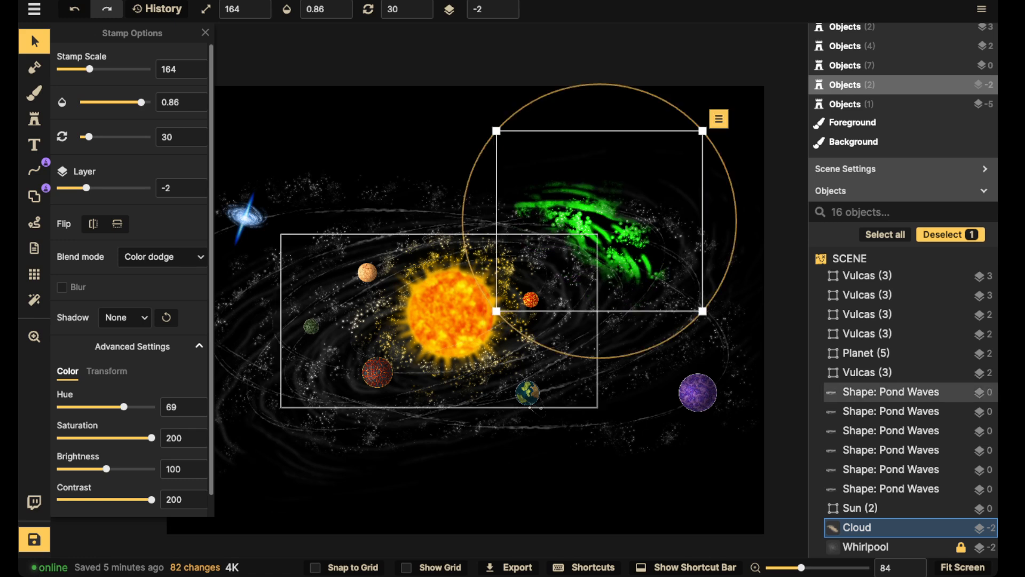
- Try the Overlay, Soft light and Difference blend modes on the green cloud, settle on Hard light and move the cloud slightly down
click(162, 257)
click(135, 453)
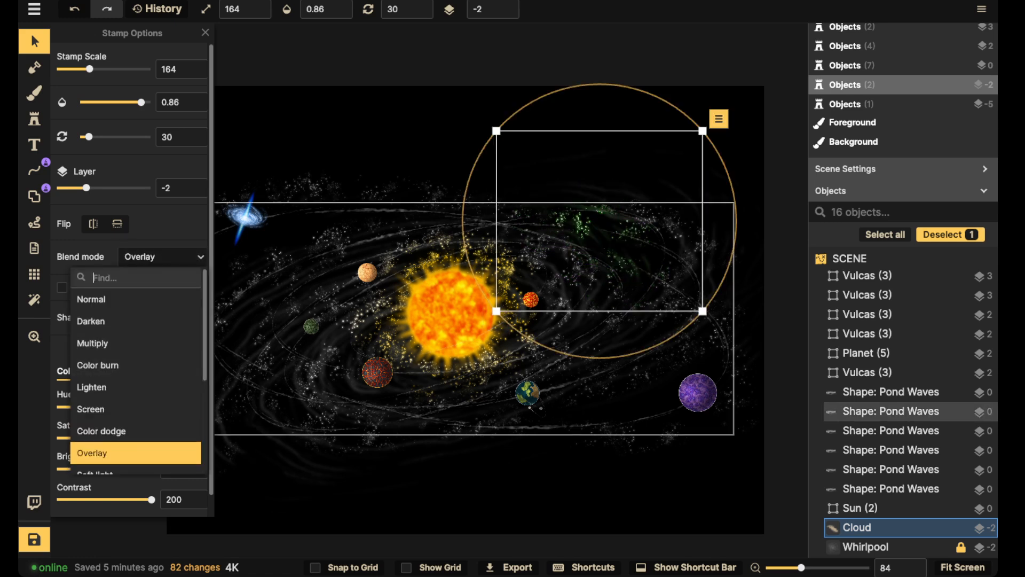
click(135, 469)
scroll(135, 299, down, 3)
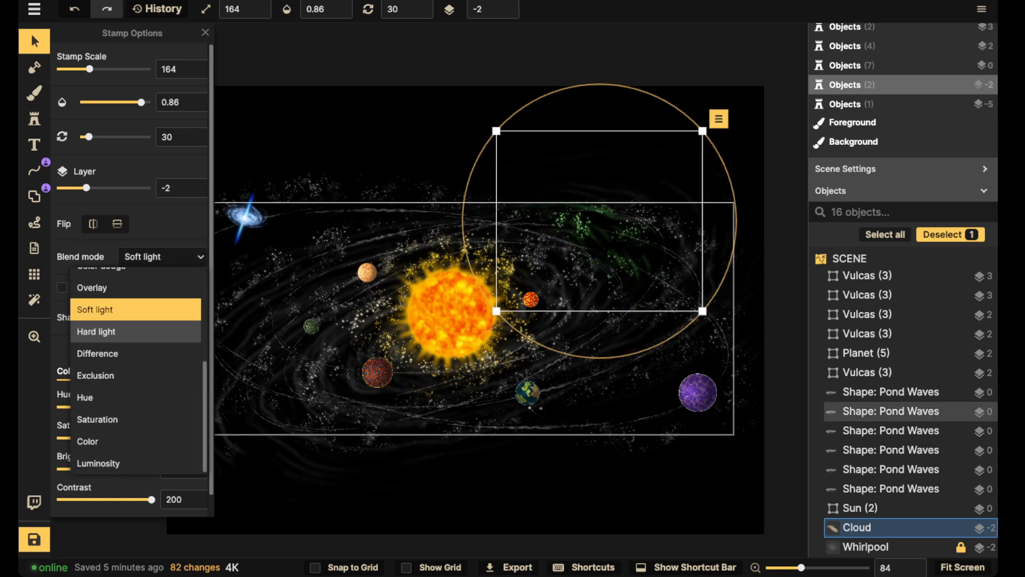
click(136, 331)
click(136, 353)
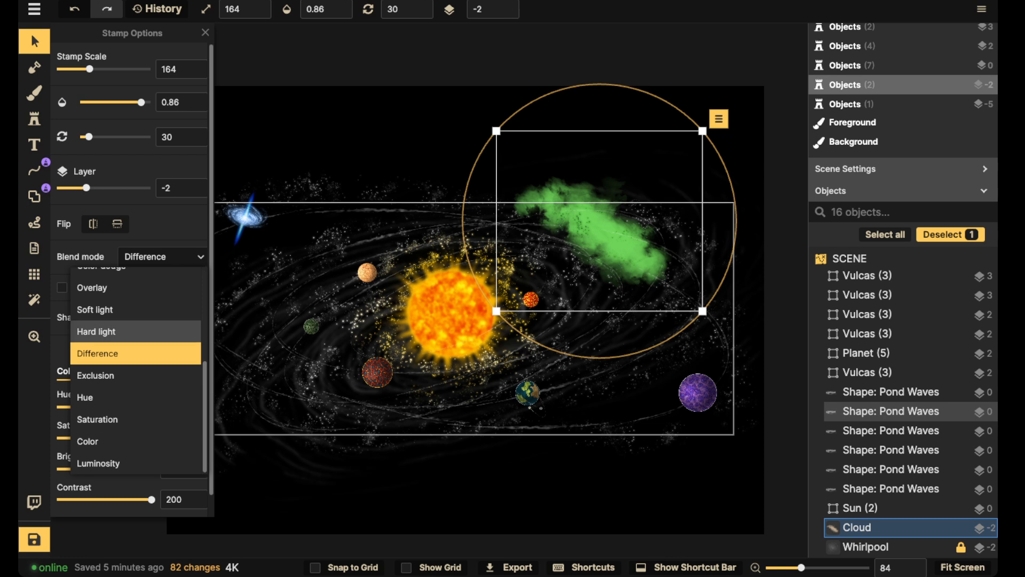
click(136, 332)
click(600, 230)
mouse_move(600, 230)
mouse_down()
mouse_move(591, 258)
mouse_move(599, 247)
mouse_up()
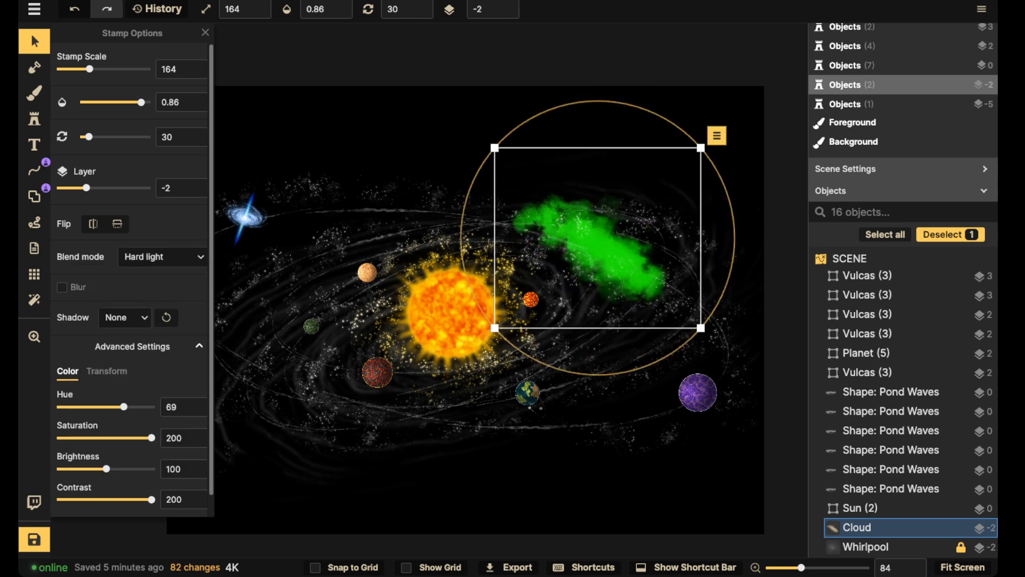
- Lower the green cloud's opacity to 0.36 and enlarge it to scale 184
drag(141, 102, 113, 102)
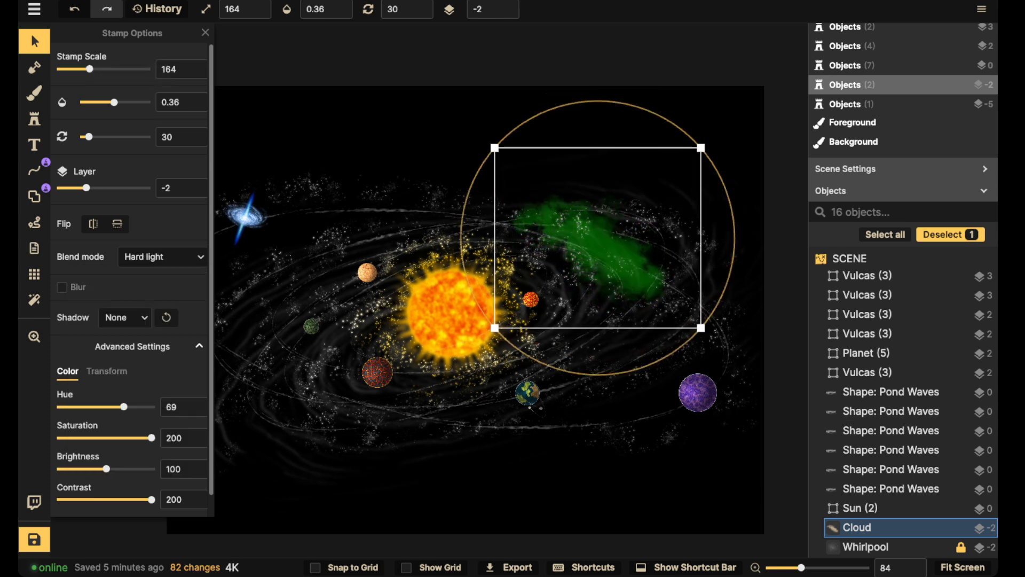
drag(701, 328, 712, 338)
drag(603, 245, 601, 233)
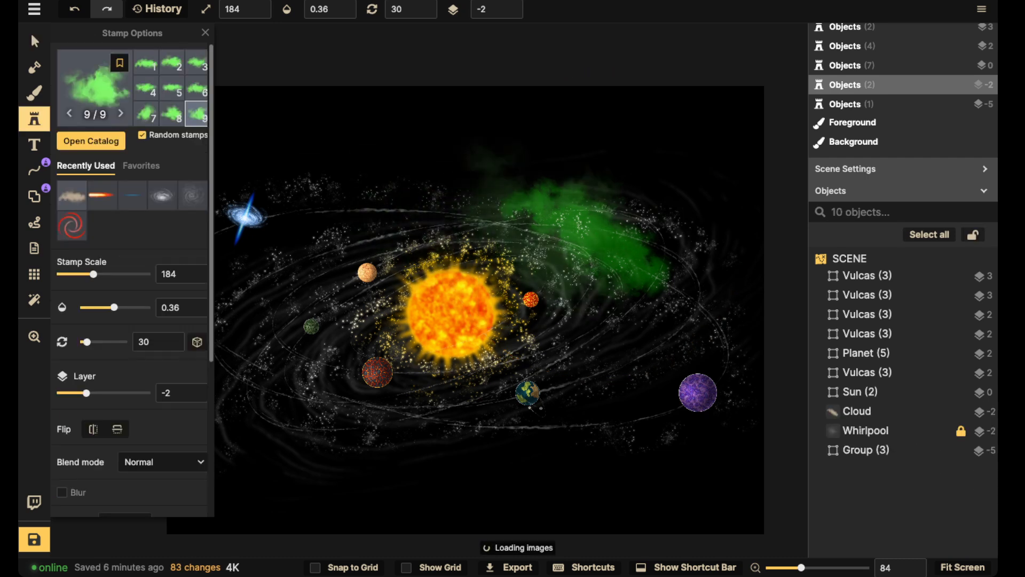
- Place a second green cloud at scale 184 in the scene's upper-right corner and delete the first cloud
click(670, 187)
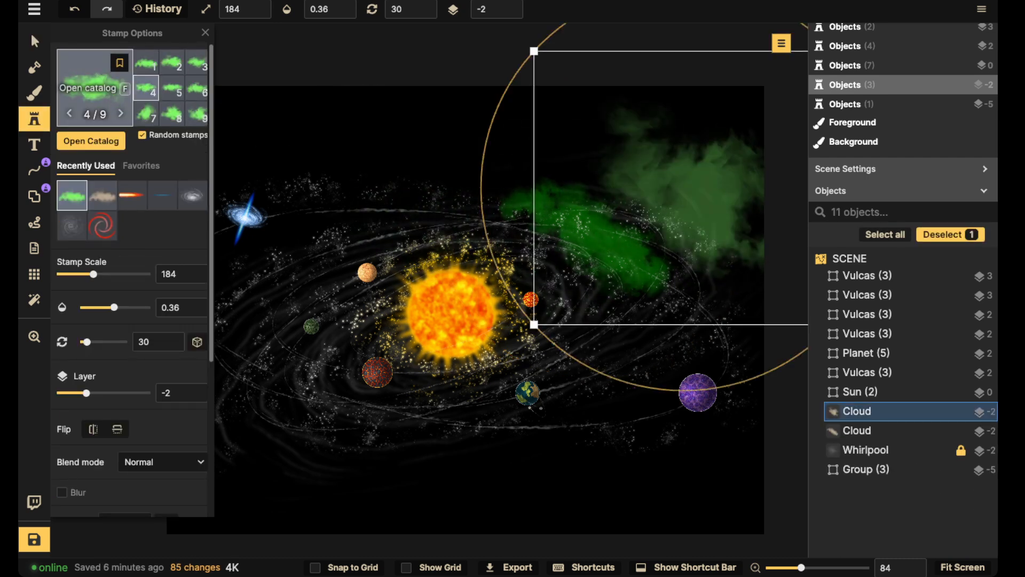
click(34, 41)
click(609, 240)
key(Delete)
- Move the remaining green cloud to just above the purple planet, scaled to 114 and rotated to 210
click(678, 195)
drag(677, 195, 657, 268)
scroll(578, 270, down, 5)
scroll(578, 271, up, 13)
scroll(584, 263, down, 3)
scroll(610, 251, up, 3)
scroll(611, 251, down, 1)
scroll(662, 278, down, 2)
scroll(662, 279, down, 2)
scroll(656, 268, up, 3)
scroll(657, 269, down, 2)
scroll(656, 269, up, 1)
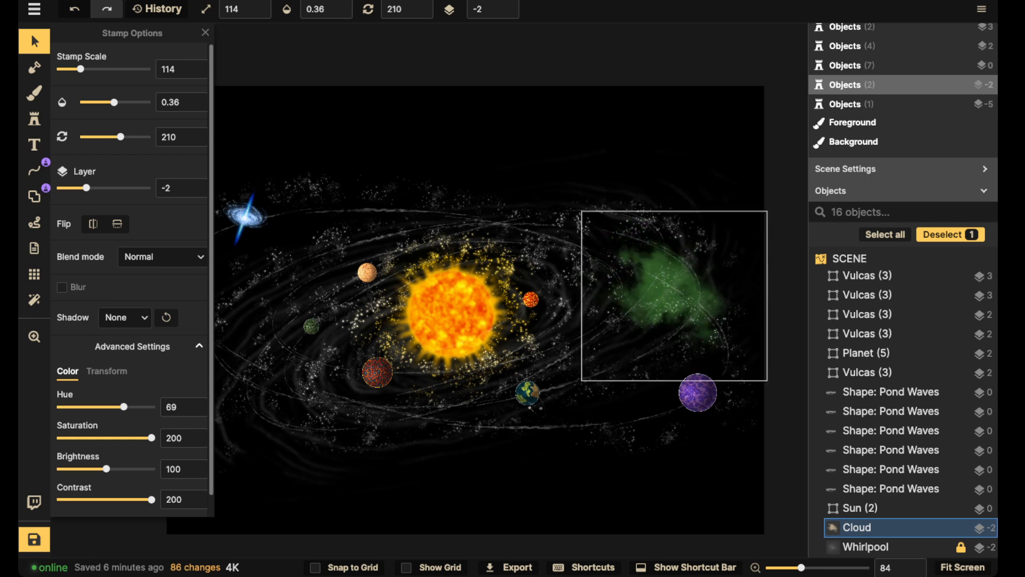
key(Escape)
- Search the stamp catalog for "spark" and choose the stamp of small scattered white dots
click(34, 119)
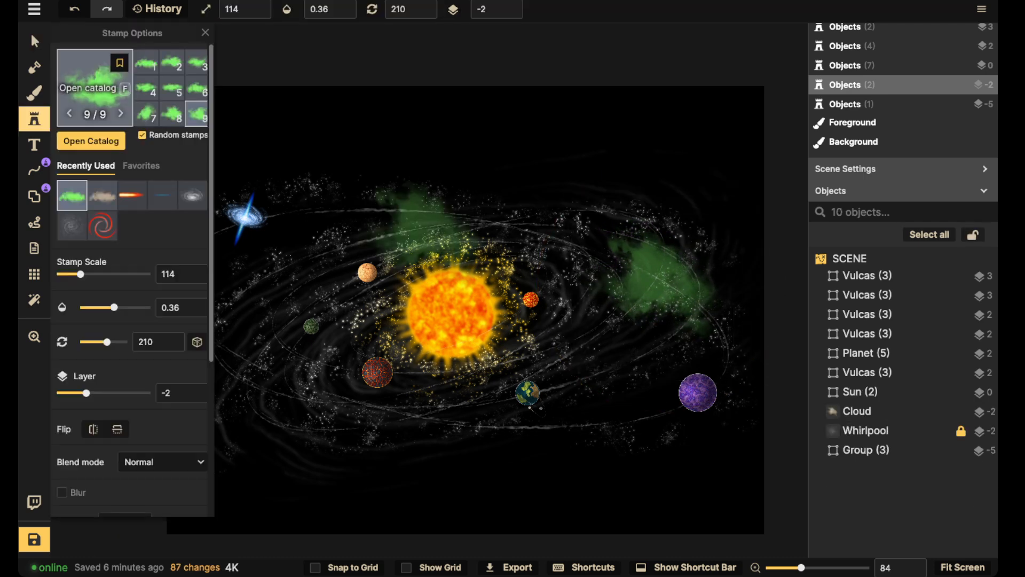
click(92, 95)
text(spark)
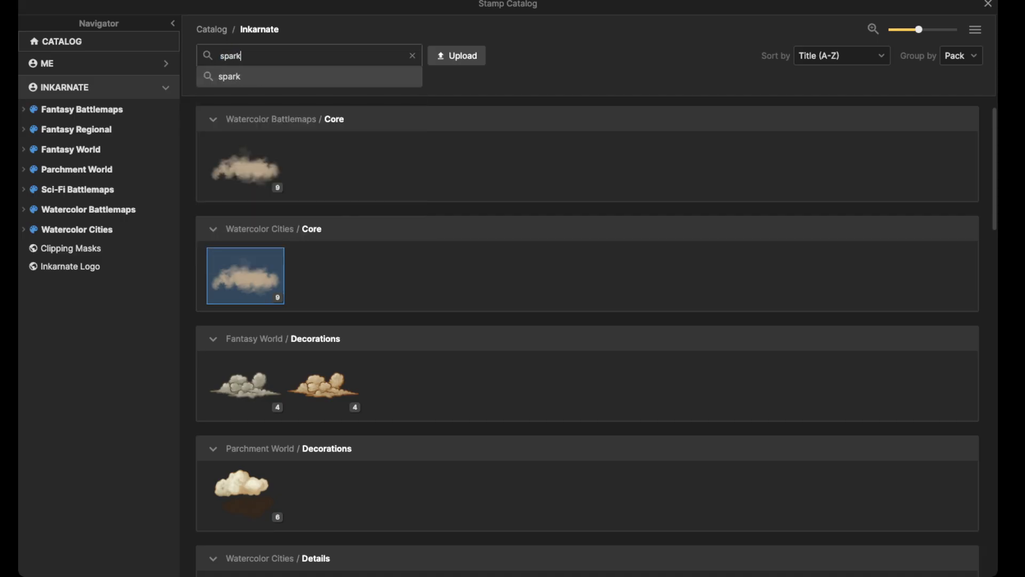
key(BackSpace)
key(BackSpace)
text(ark)
key(Return)
click(240, 165)
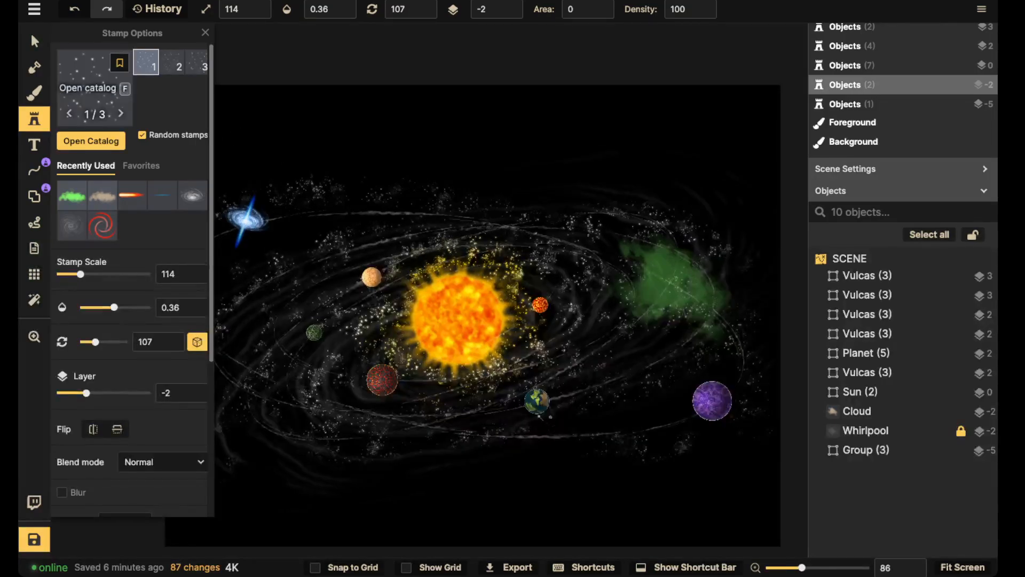
- Try the scattered white dots stamp at scale 394 in the empty space above the sun
scroll(536, 214, up, 4)
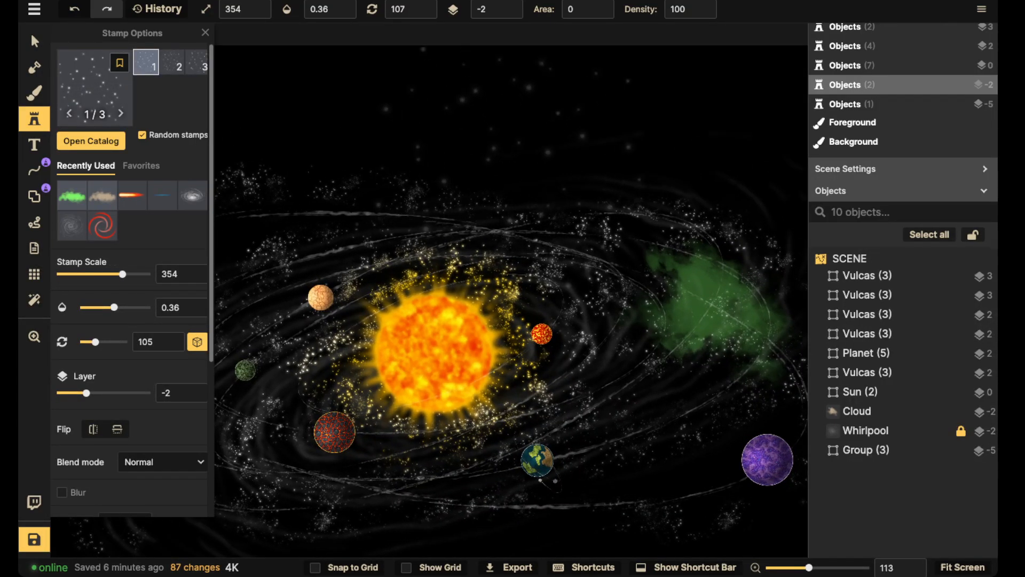
key(bracketright)
key(bracketright)
key(bracketright)
key(bracketright)
drag(507, 112, 514, 237)
key(Left)
key(Left)
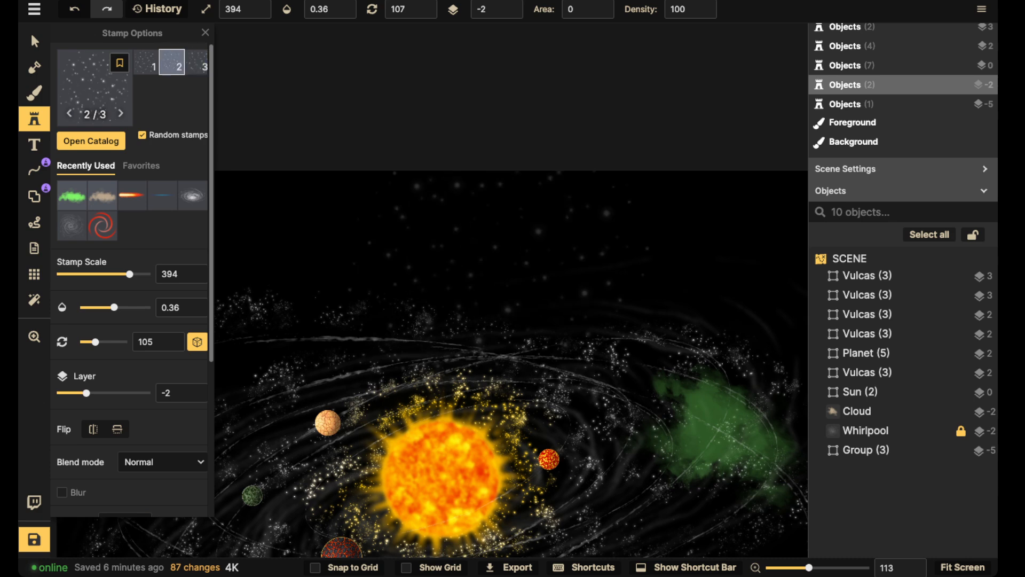
key(Right)
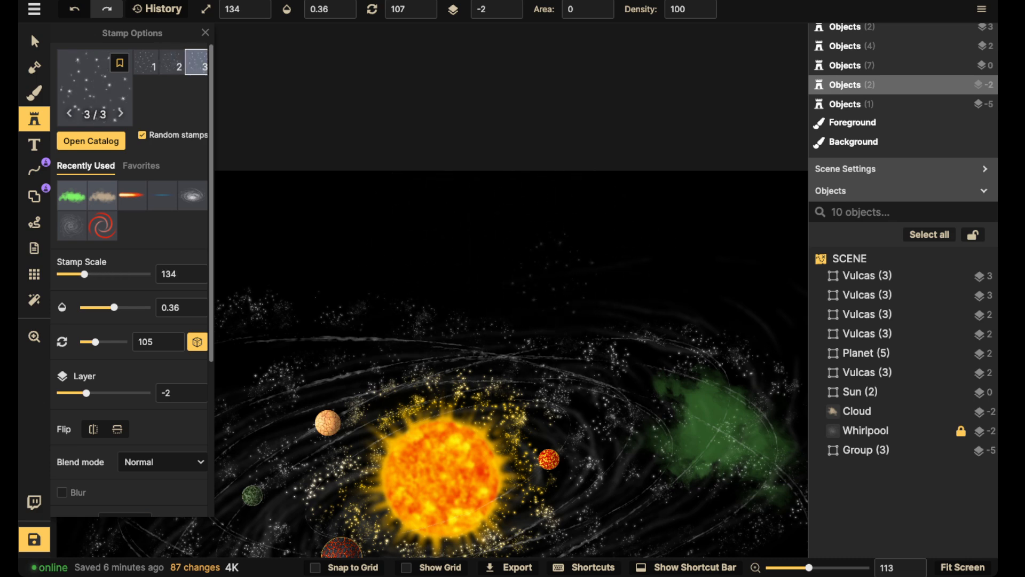
- Stamp the scattered white dots over the green cloud at scale 104 with full opacity
key(bracketleft)
key(bracketleft)
key(bracketleft)
drag(585, 293, 431, 137)
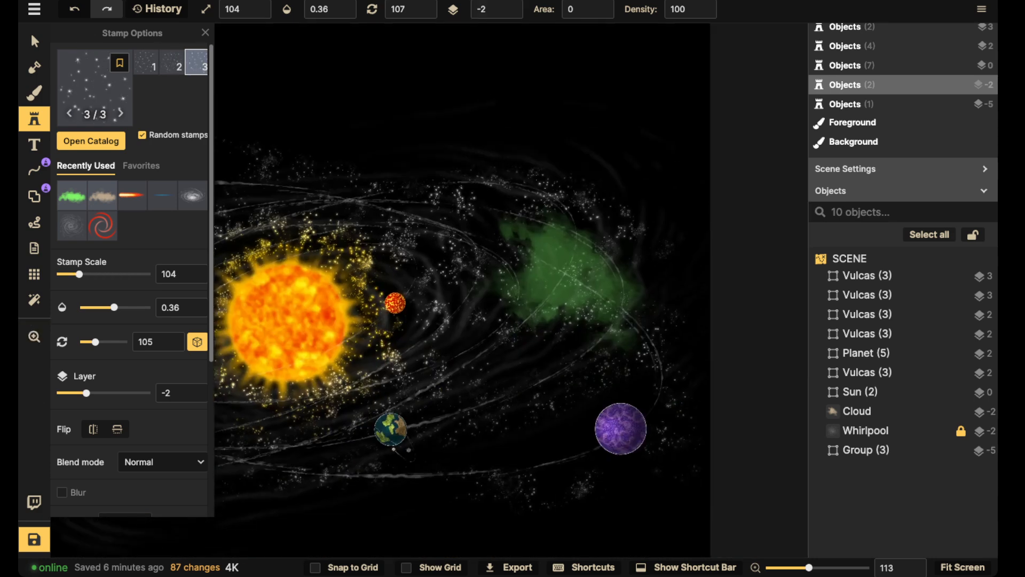
click(567, 274)
click(205, 33)
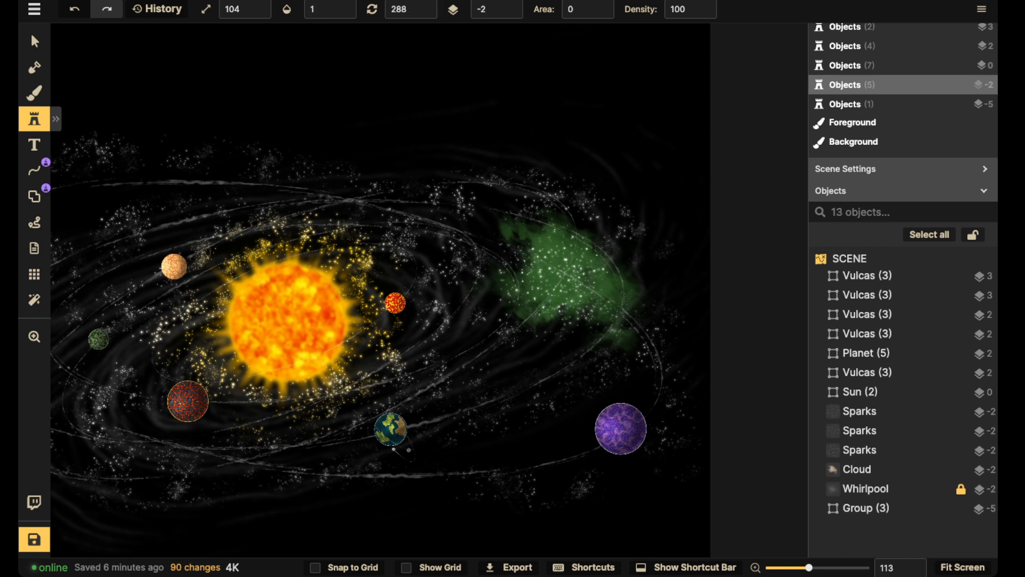
- Add more white dots over the green cloud on layer -3 and lower the stamp opacity to 0.35
click(511, 12)
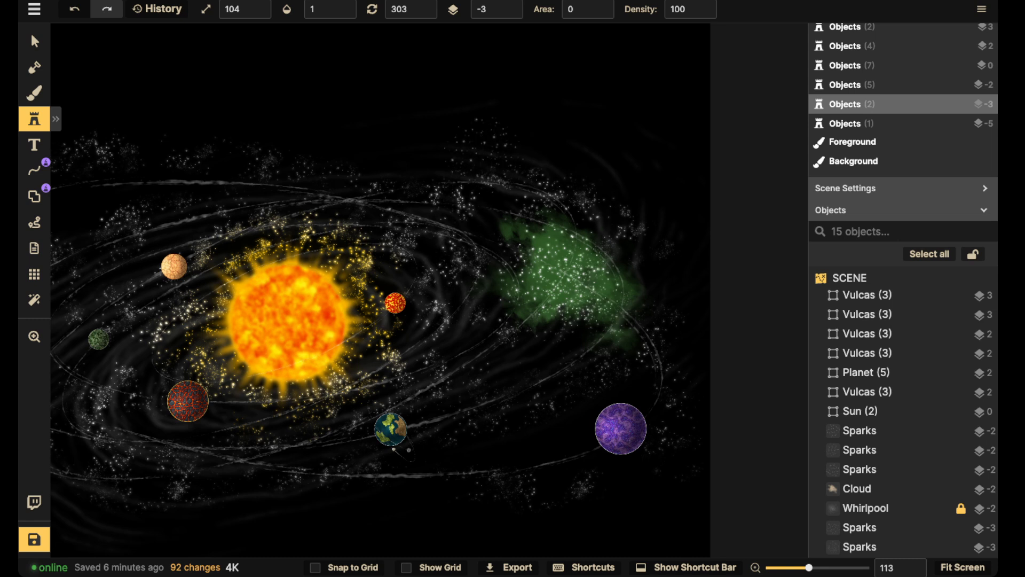
click(287, 10)
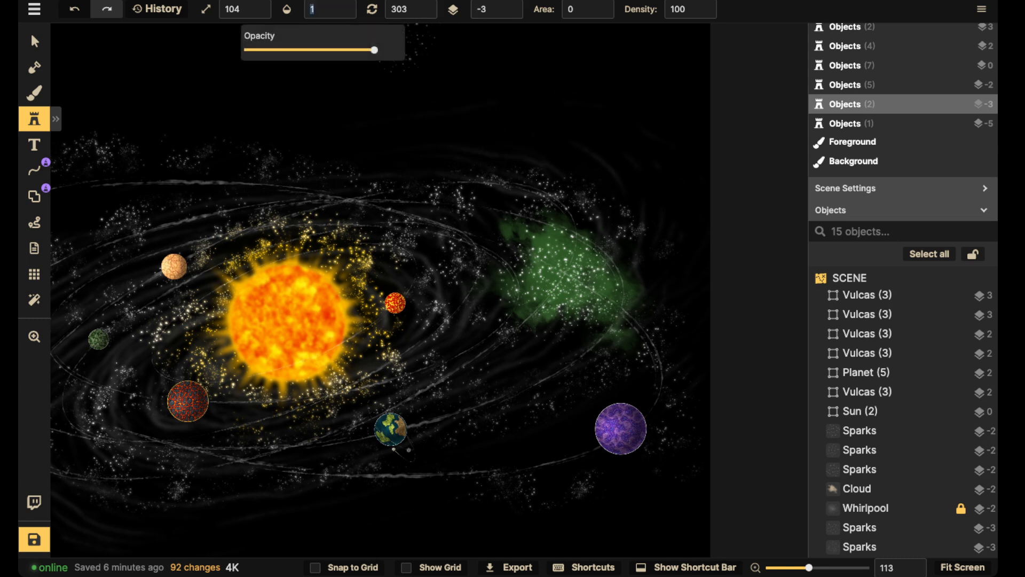
click(307, 50)
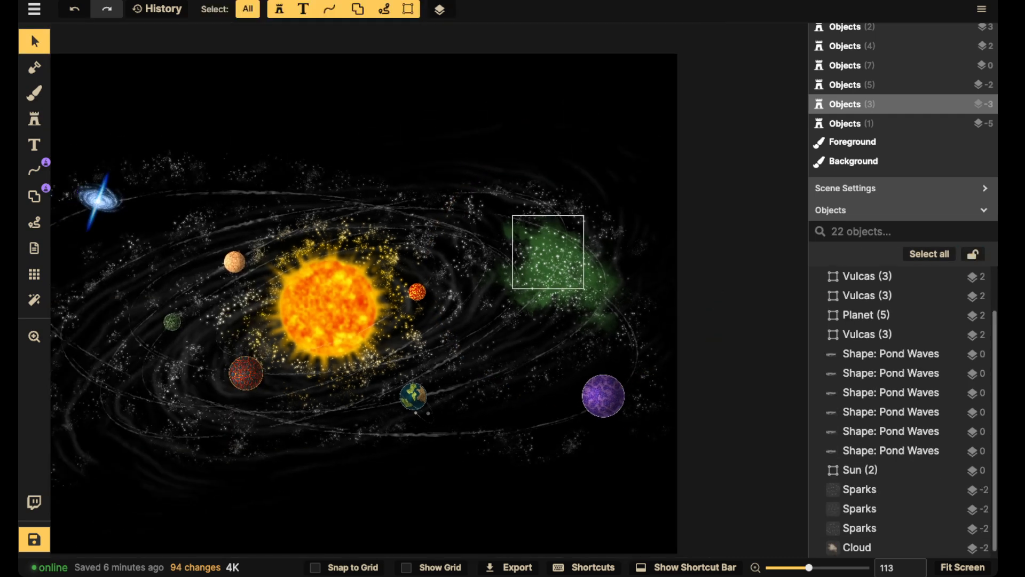
- Choose the blue spark burst from the stamp catalog and place it in the green cloud at scale 244
scroll(534, 249, down, 3)
drag(534, 250, 616, 251)
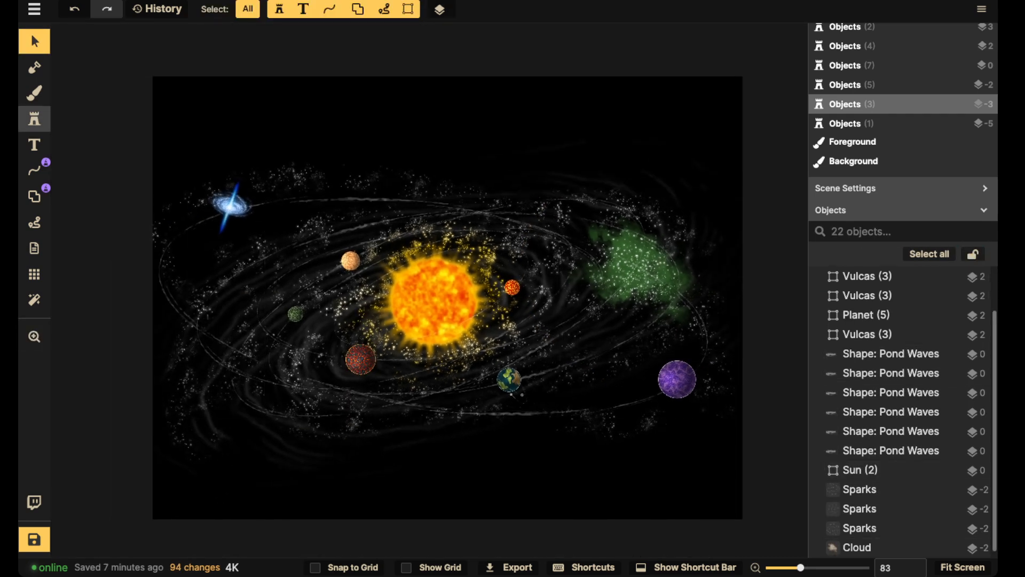
click(34, 118)
click(88, 140)
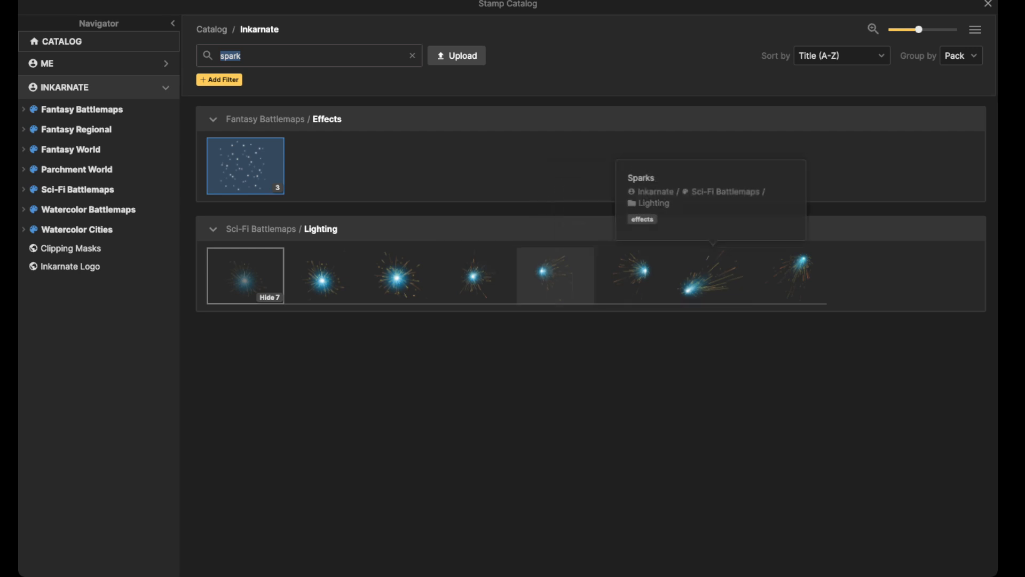
click(322, 276)
scroll(627, 273, up, 6)
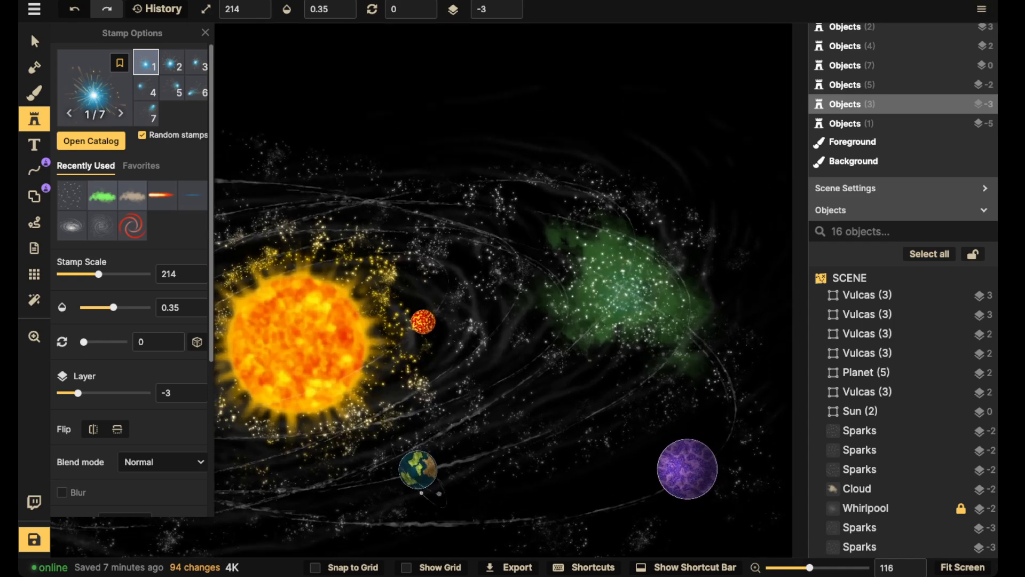
scroll(624, 273, up, 3)
click(621, 274)
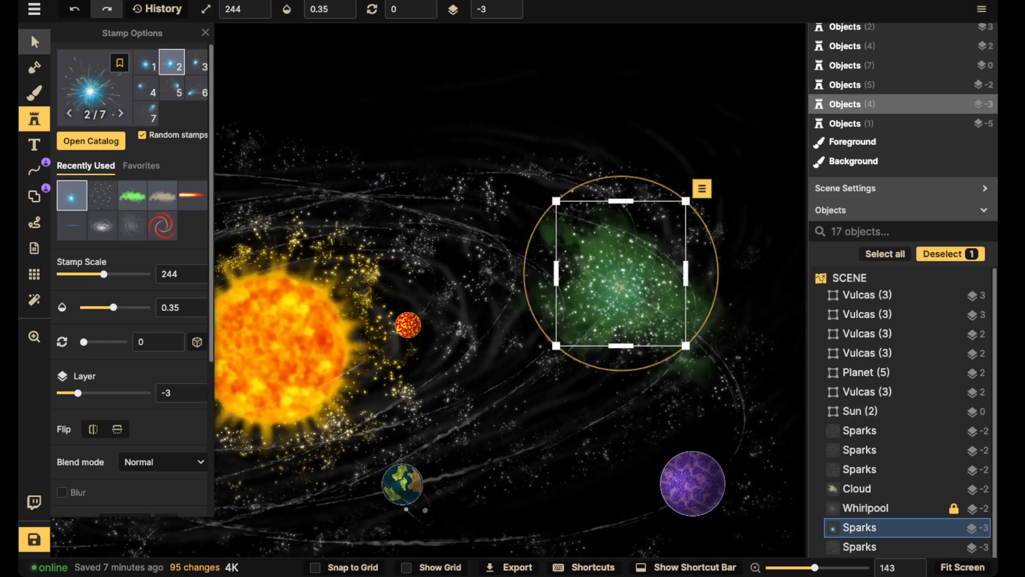
- Put the blue burst on layer -4 at opacity 1 and shift it slightly within the green cloud
click(34, 41)
click(507, 13)
click(348, 9)
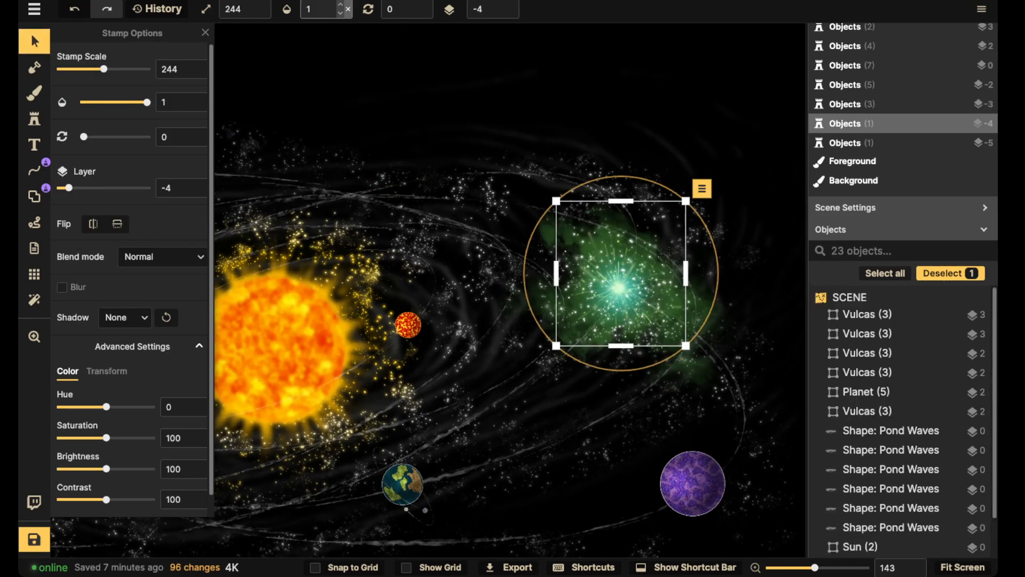
drag(619, 283, 623, 277)
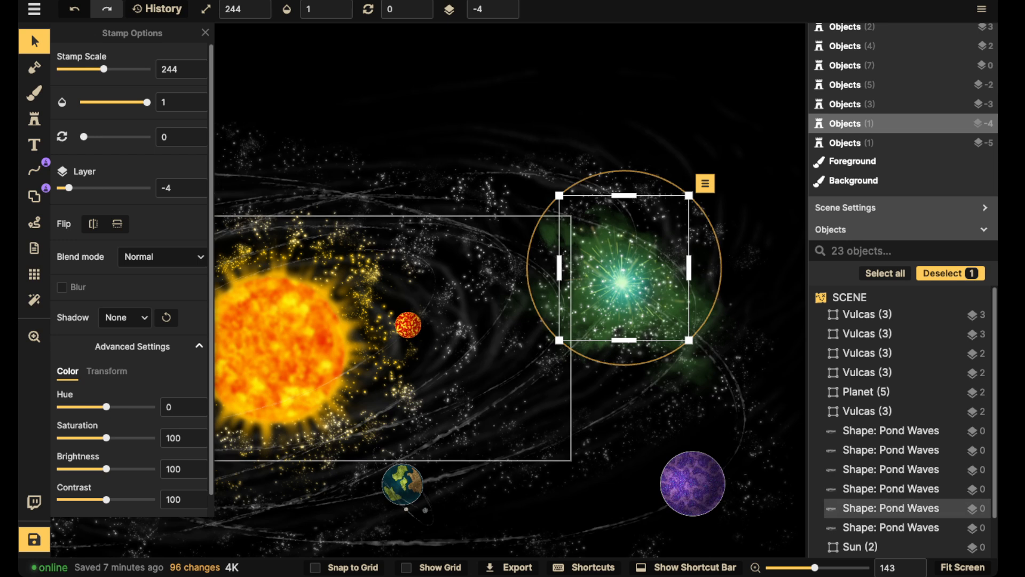
- Set the burst's hue to -44 for a green glow and rotate it to 45
key(bracketright)
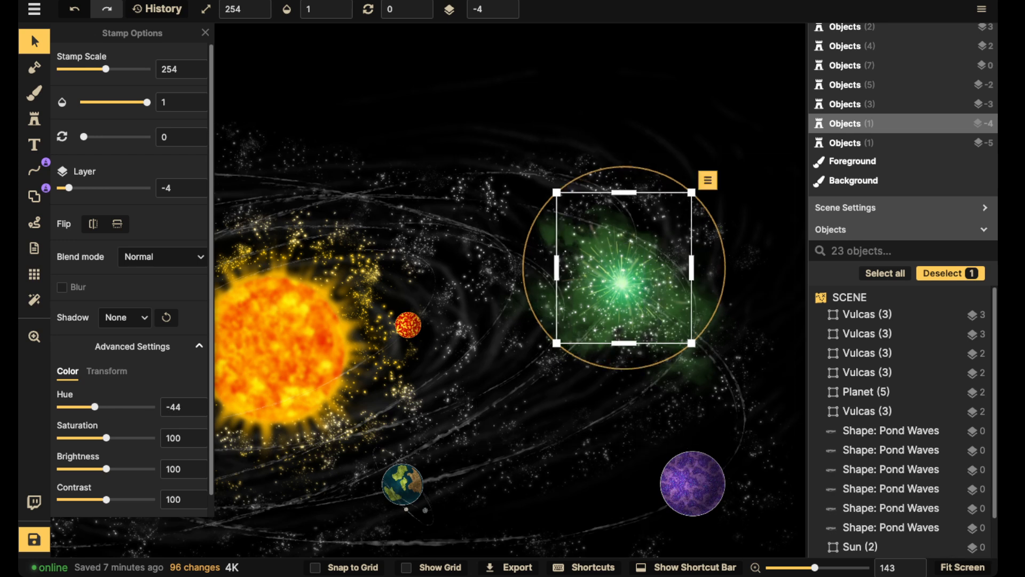
key(period)
key(bracketright)
key(bracketright)
key(bracketright)
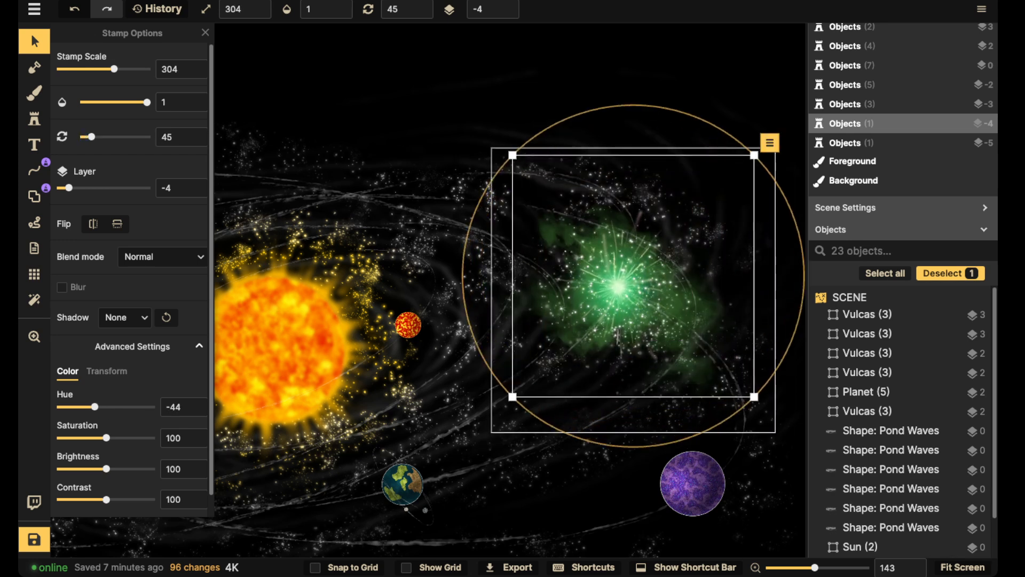
- Reduce the burst to scale 214, position it in the upper middle of the green cloud and deselect it
key(bracketright)
key(bracketleft)
key(bracketleft)
key(bracketleft)
key(bracketleft)
key(bracketleft)
key(bracketleft)
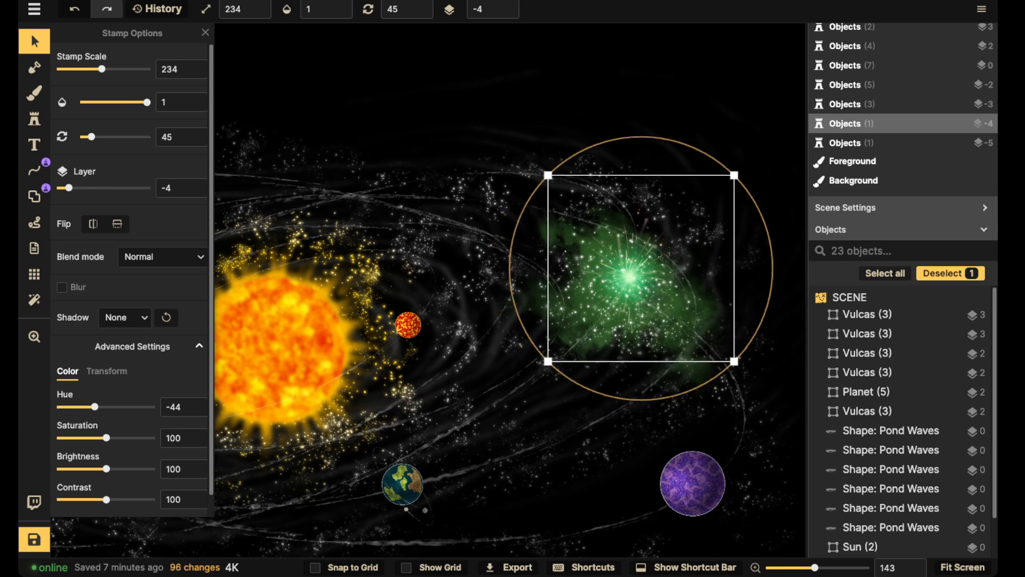
key(bracketleft)
key(bracketleft)
key(bracketleft)
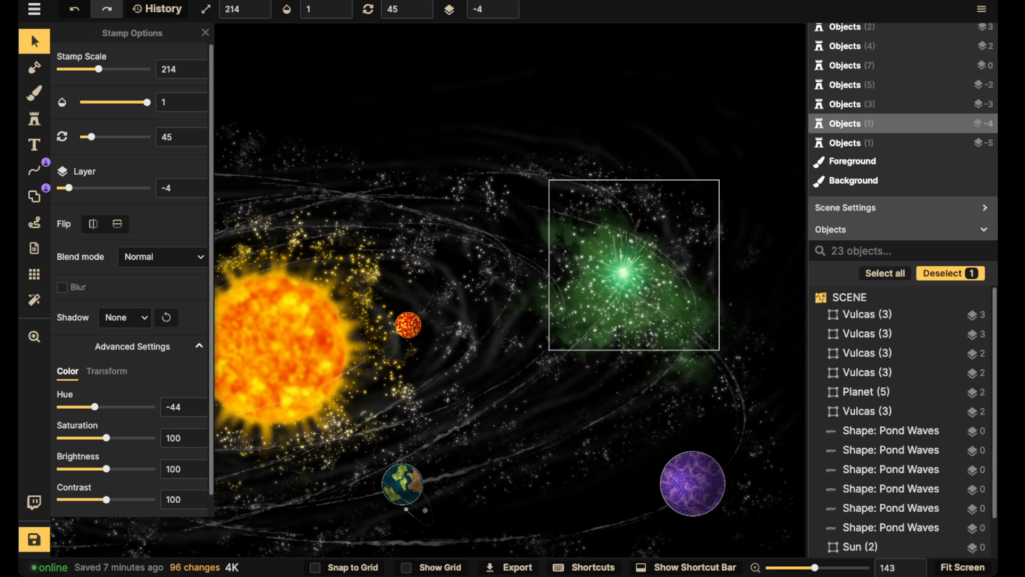
key(Escape)
- Switch back to the recently used green cloud stamp at scale 204, opacity 1 and rotation 210
scroll(518, 216, down, 5)
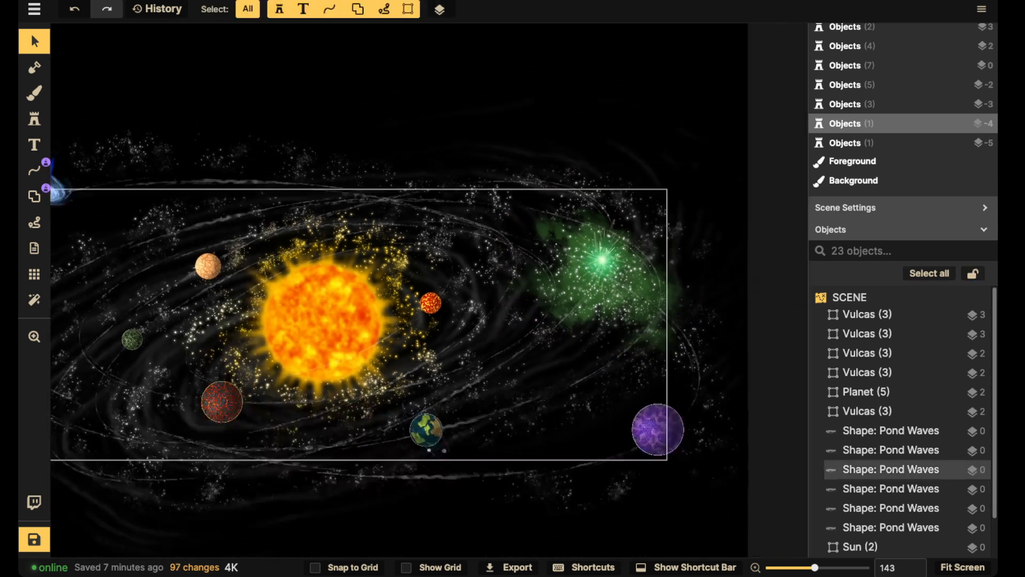
drag(517, 216, 596, 169)
drag(525, 267, 614, 270)
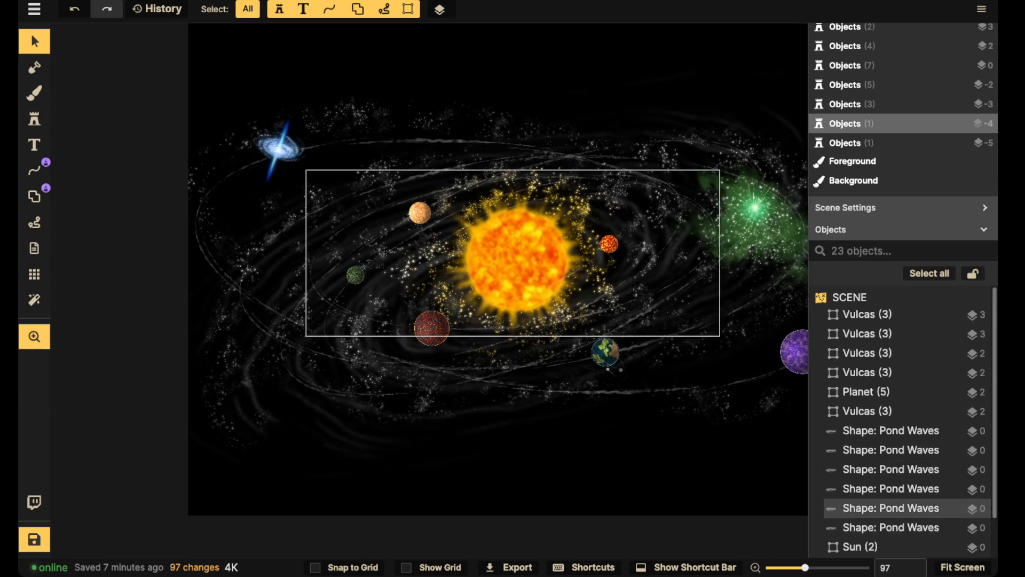
drag(694, 238, 596, 289)
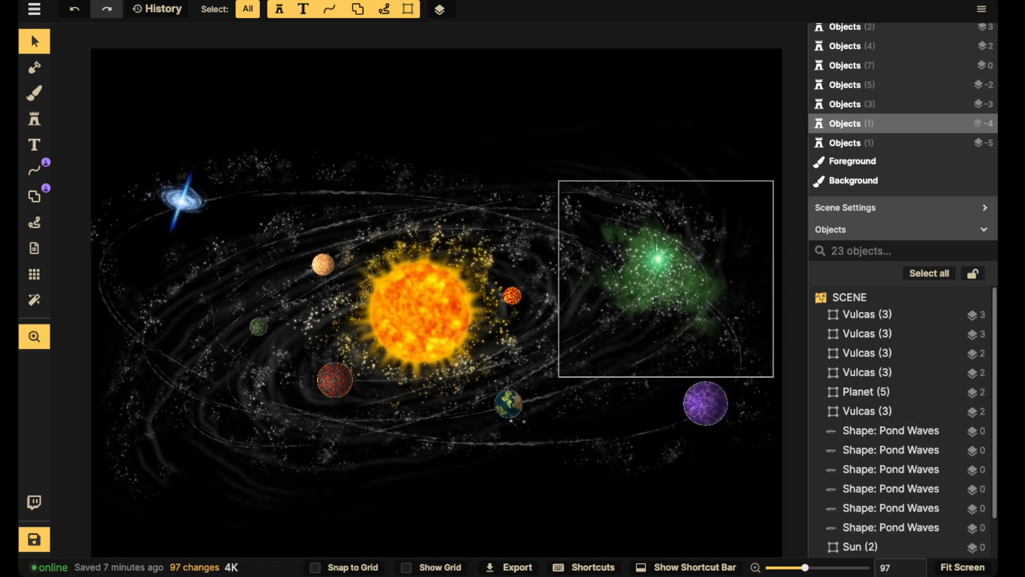
drag(323, 263, 453, 196)
click(34, 118)
click(92, 88)
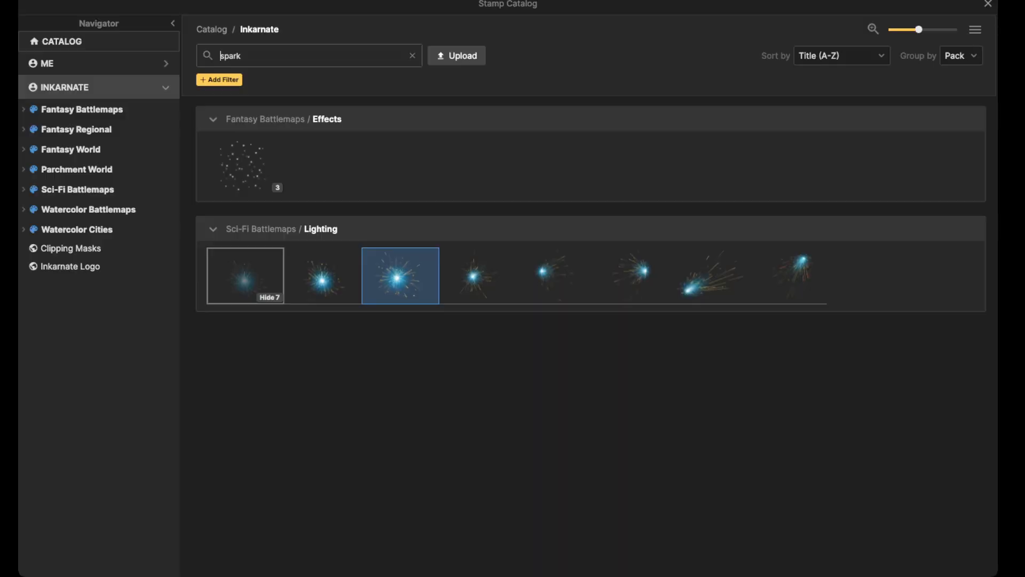
click(243, 164)
click(133, 195)
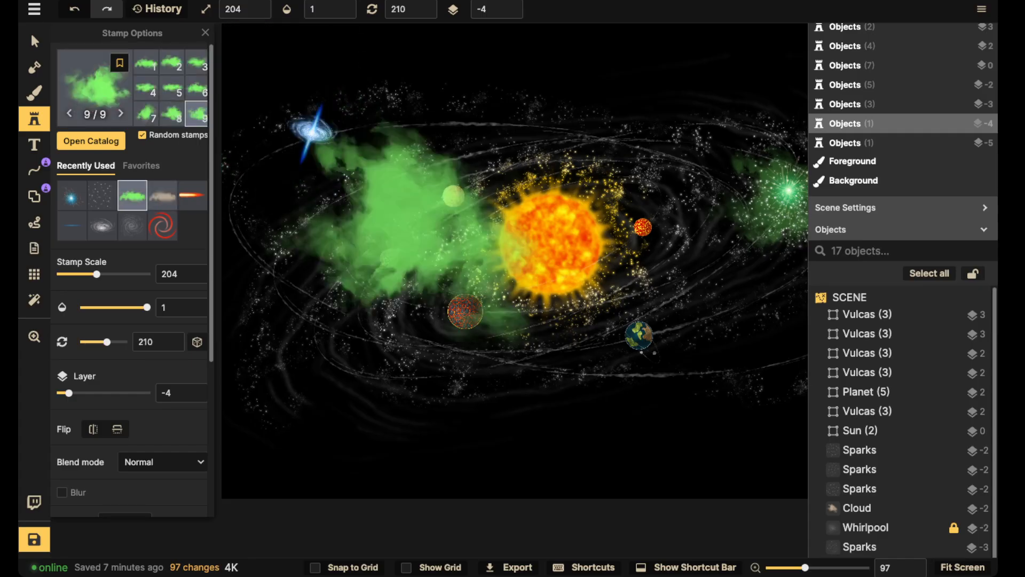
- Place a cloud in the scene's lower-left area with scale 104, hue -110, saturation 200 and contrast 200
click(403, 349)
key(ctrl+z)
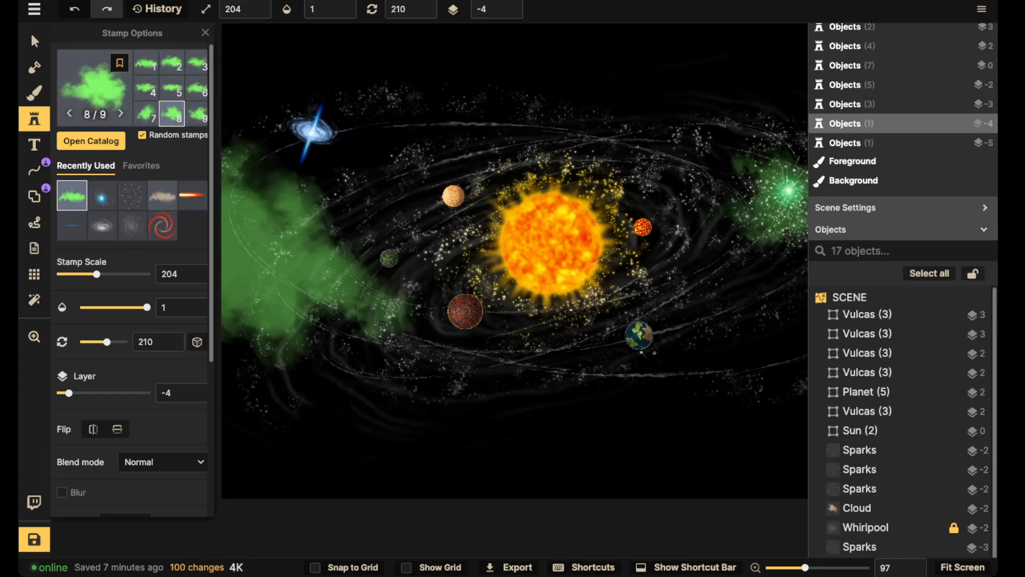
click(332, 334)
click(34, 41)
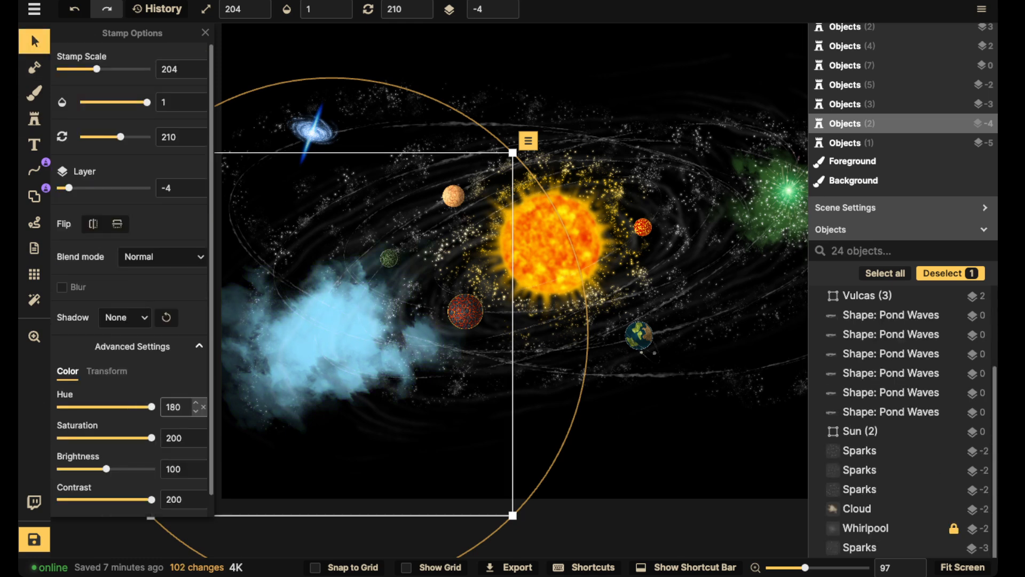
drag(151, 407, 97, 407)
drag(97, 69, 79, 69)
- Compare the Luminosity, Color, Saturation, Hue and Exclusion blend modes on the pink cloud and set it to Difference
click(162, 257)
scroll(139, 345, down, 2)
scroll(136, 352, down, 2)
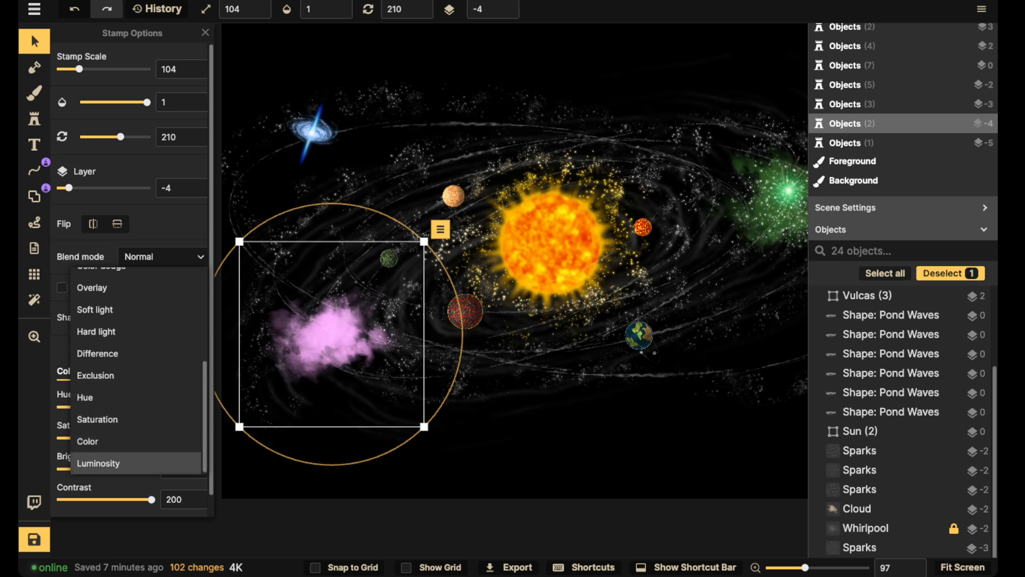
click(135, 463)
click(136, 442)
click(136, 419)
click(136, 397)
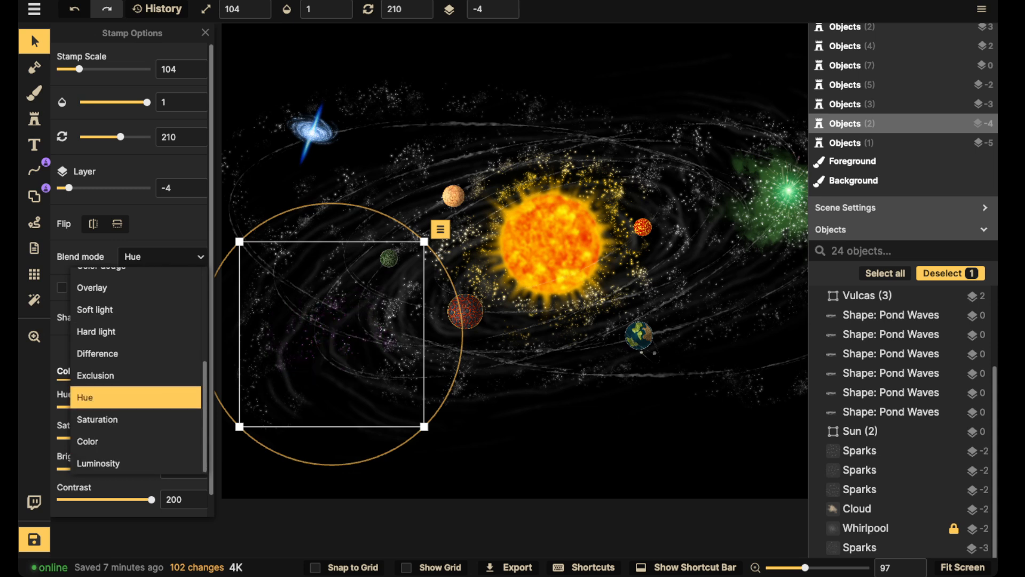
click(136, 375)
click(135, 353)
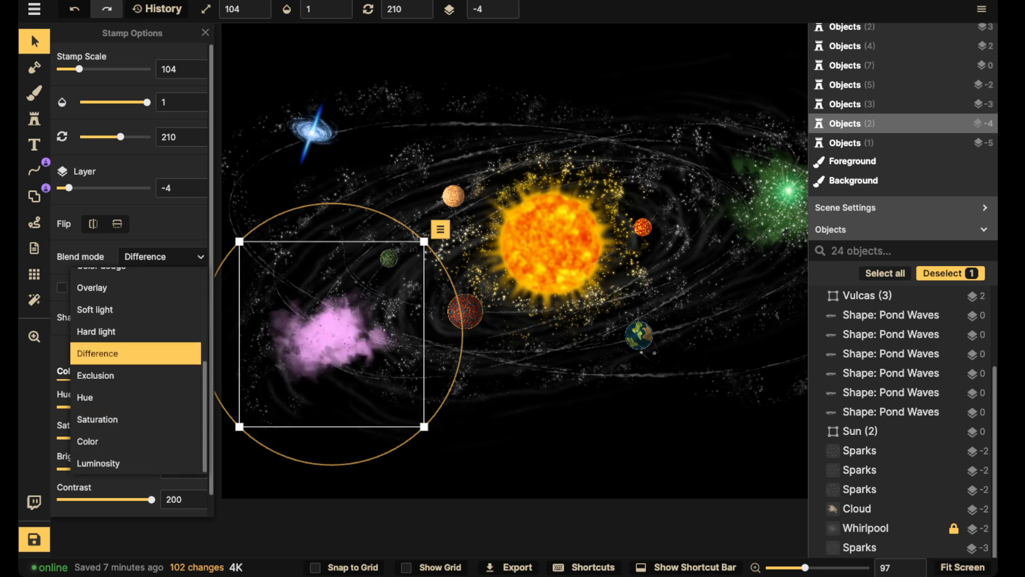
click(136, 354)
- Enlarge the pink cloud to scale 134, rotate it to 105 and place it beside the dark red planet
scroll(331, 333, up, 3)
scroll(331, 334, down, 6)
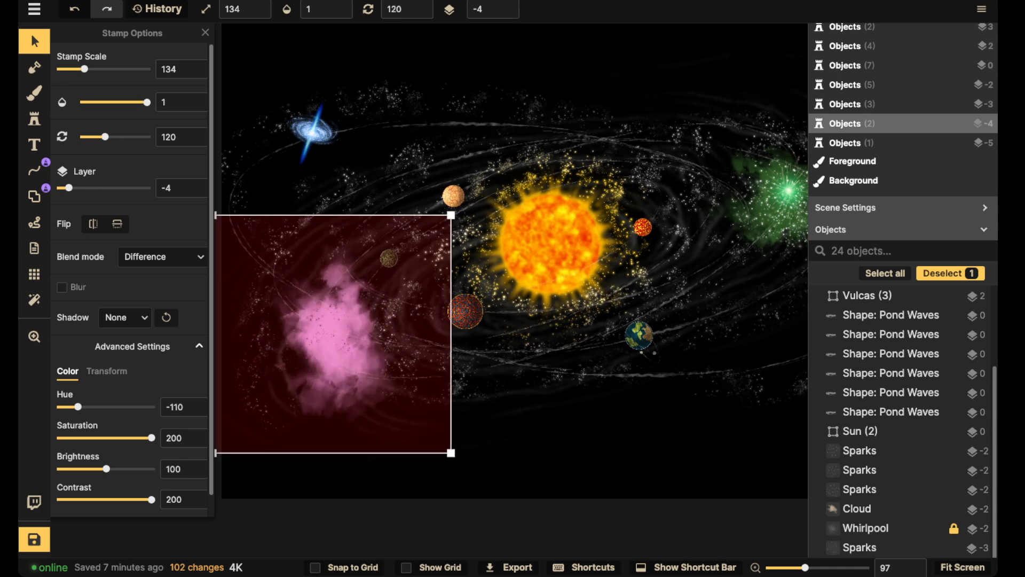
scroll(374, 328, down, 1)
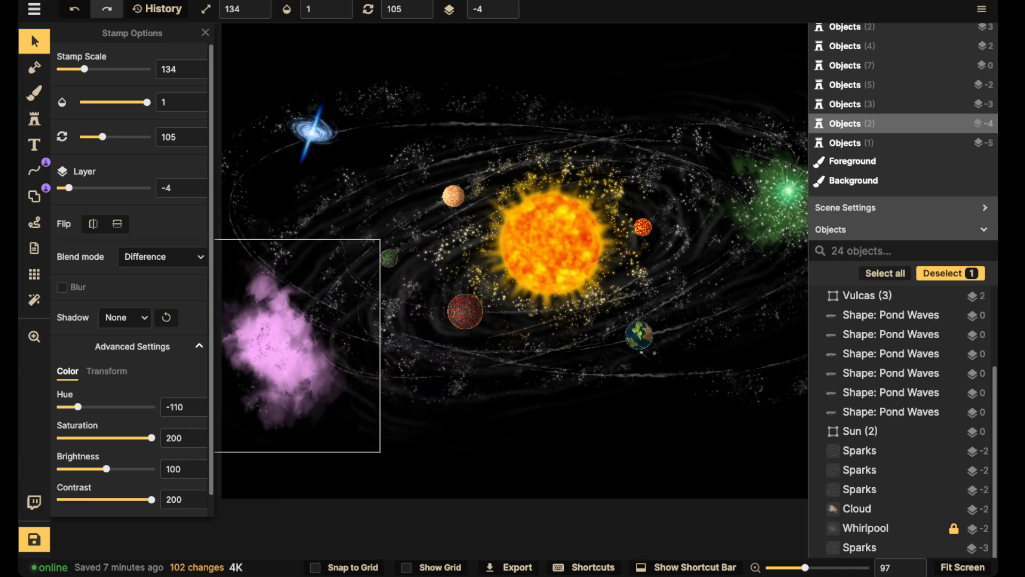
click(359, 338)
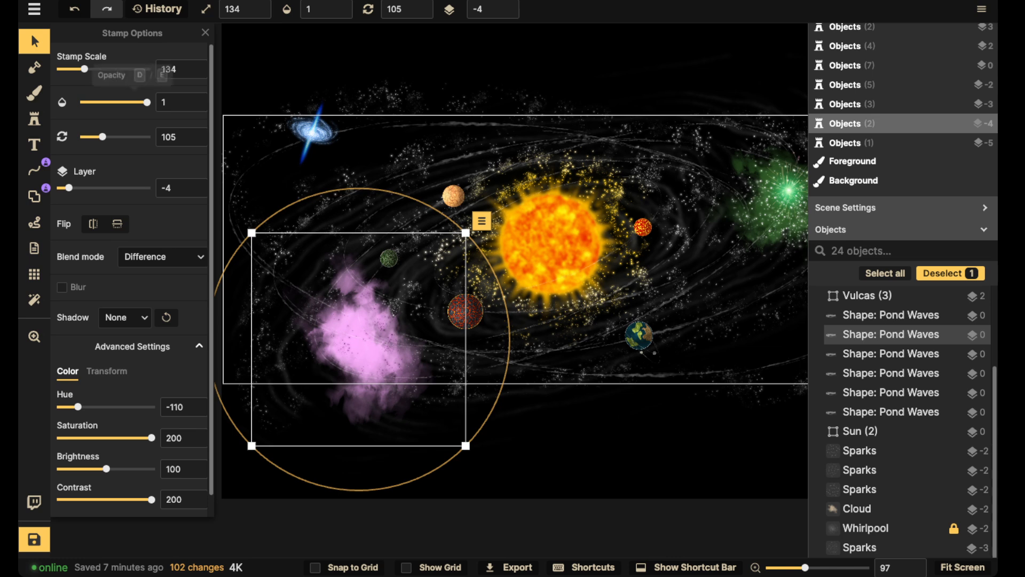
- Lower the pink cloud's opacity to 0.79, rotate it to 90 and set its contrast to 171
click(127, 102)
click(138, 102)
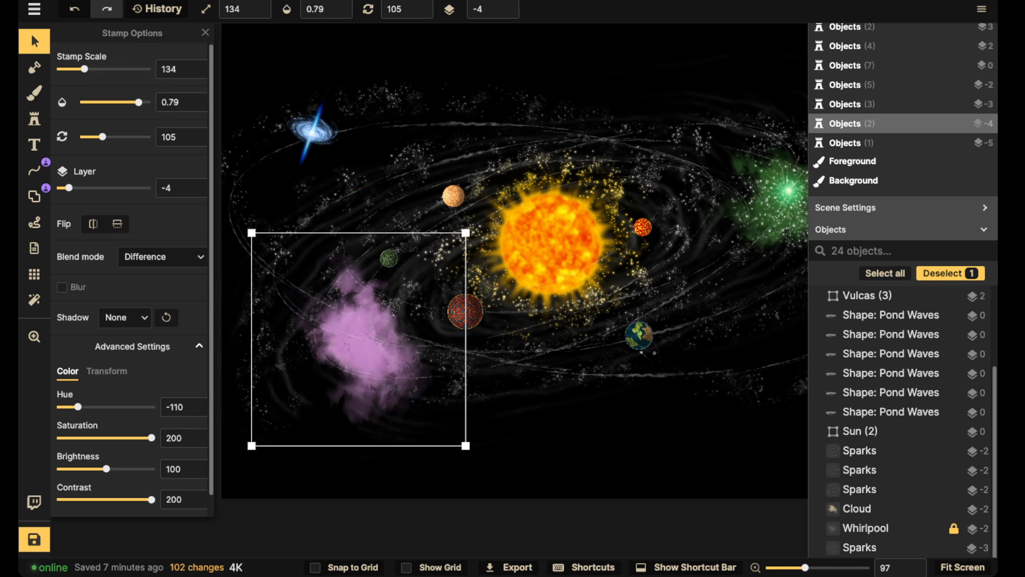
drag(102, 137, 100, 137)
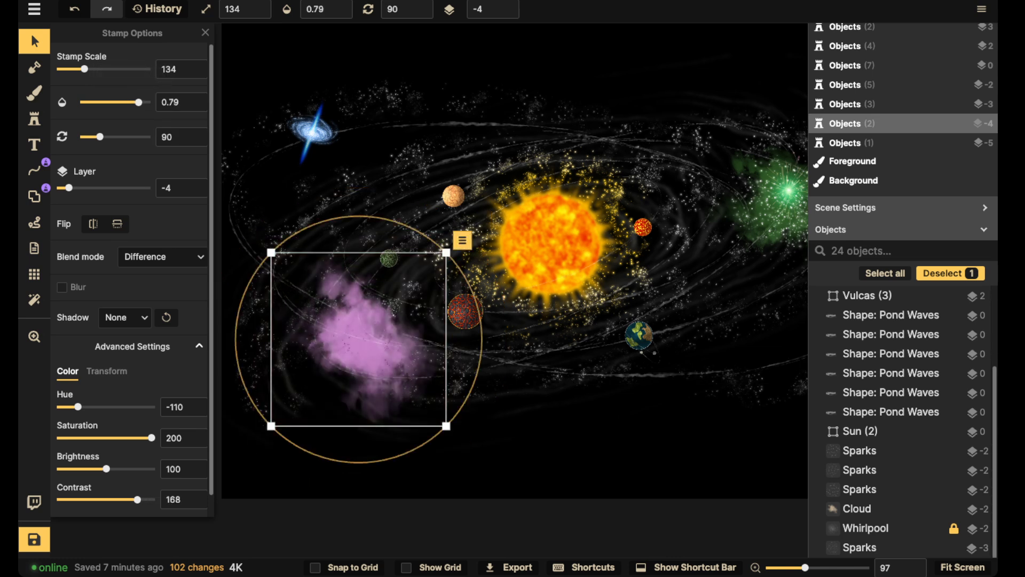
drag(125, 499, 138, 499)
- Rotate the pink cloud to 75, shrink it to scale 84 and move it slightly away from the dark red planet
drag(99, 136, 96, 137)
scroll(359, 339, down, 5)
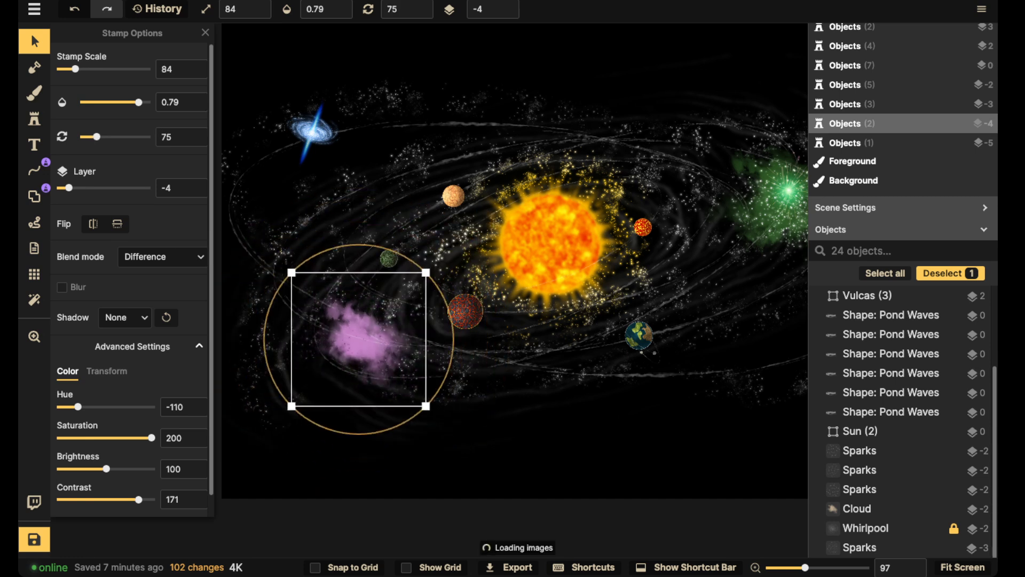
mouse_move(359, 339)
mouse_down()
mouse_move(362, 365)
mouse_move(367, 350)
mouse_move(336, 333)
mouse_move(338, 322)
mouse_move(347, 339)
mouse_up()
click(34, 118)
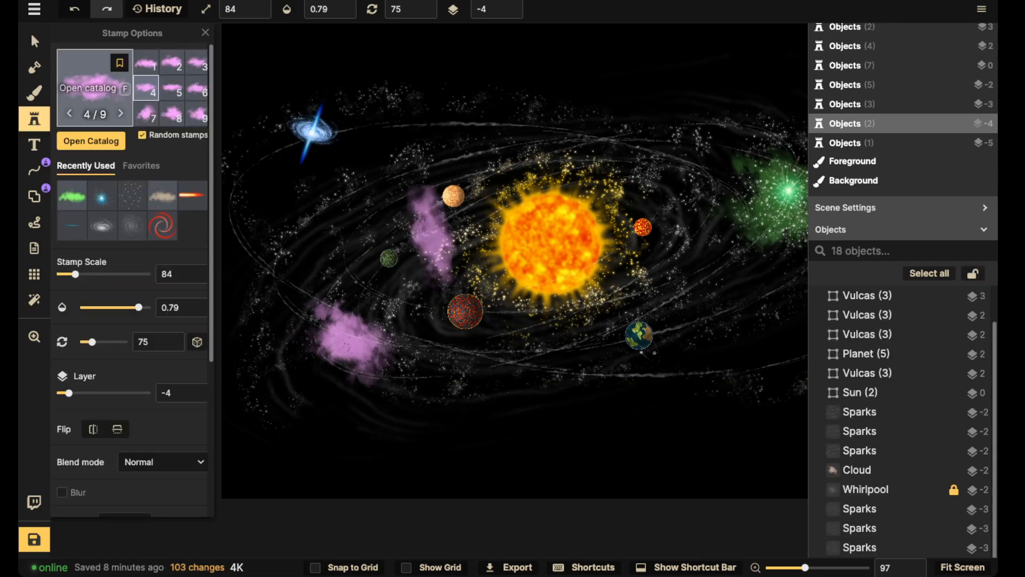
- Search the stamp catalog for "ele" within Fantasy Battlemaps and choose the Steampunk Electric Surge stamp
click(88, 139)
text(ele)
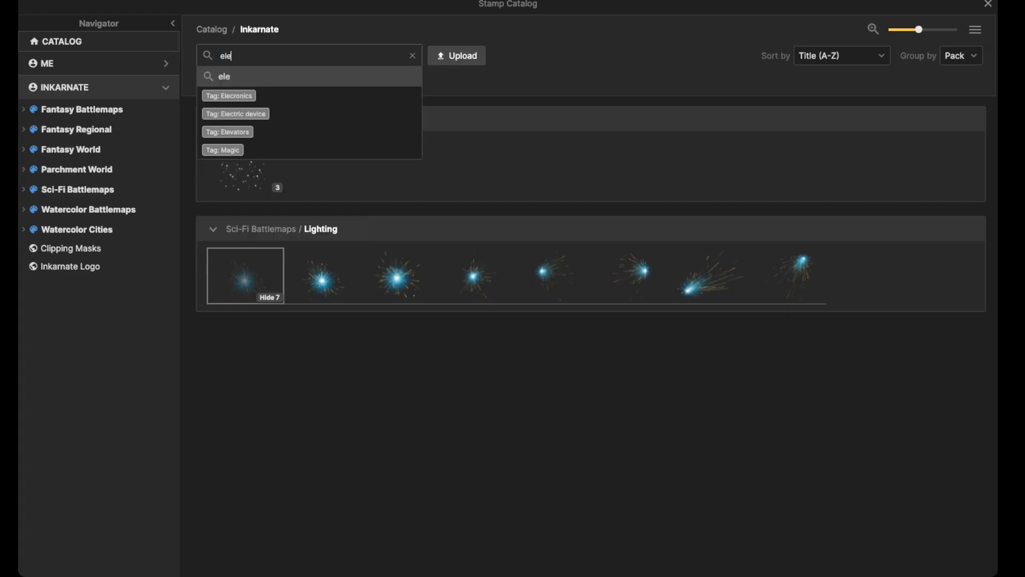
key(Return)
scroll(587, 342, down, 1)
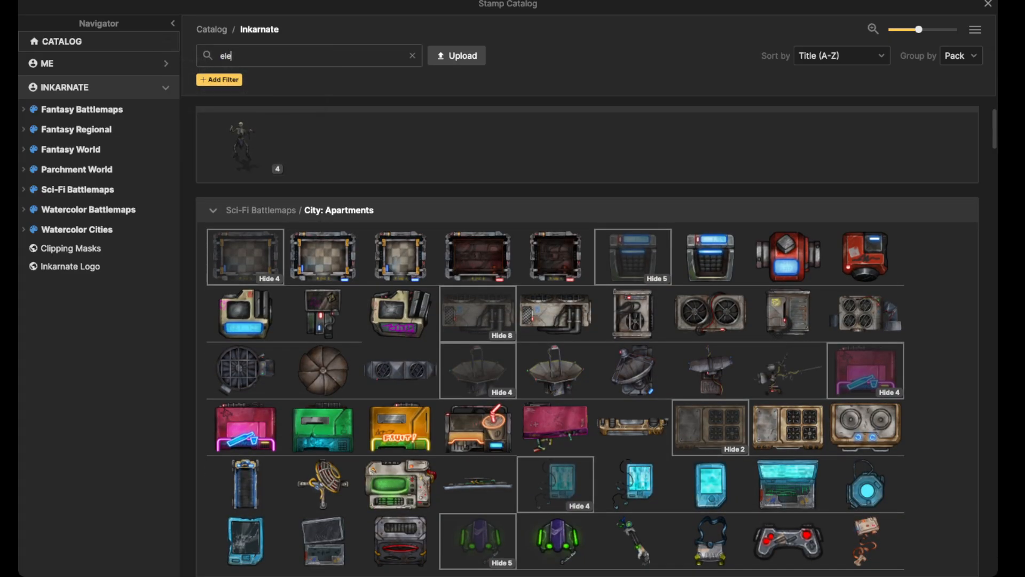
click(80, 109)
scroll(246, 525, down, 14)
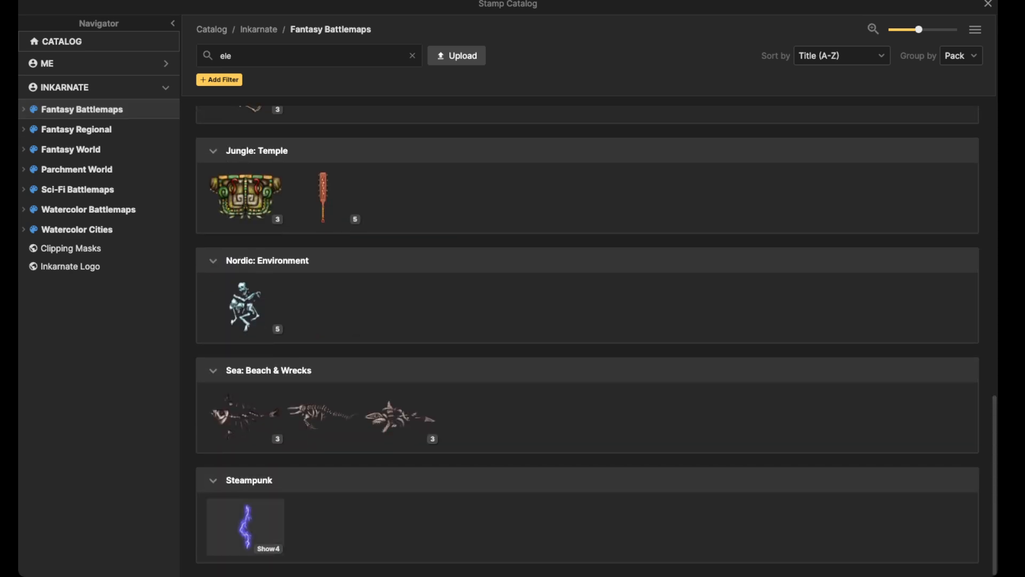
click(246, 526)
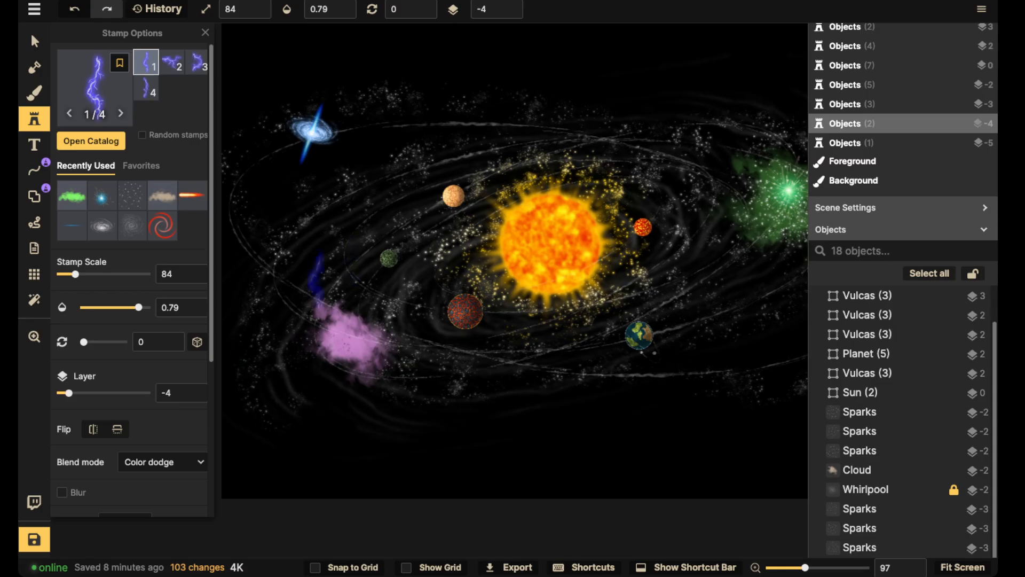
- Place three Electric Surge bolts at scale 34 and full opacity on the pink nebula's upper, lower and left edges, varying their shape and rotation
scroll(347, 299, up, 5)
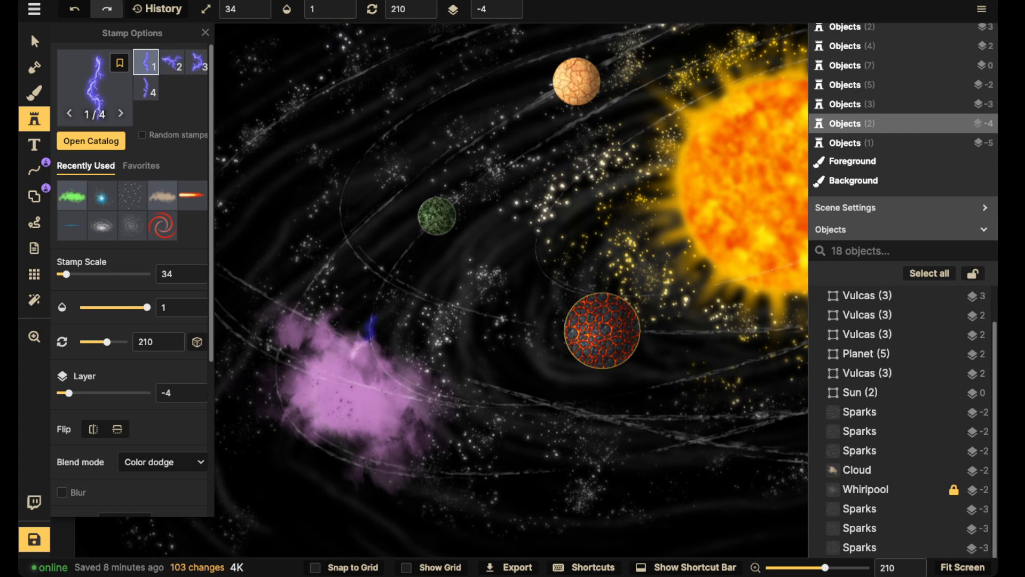
click(368, 331)
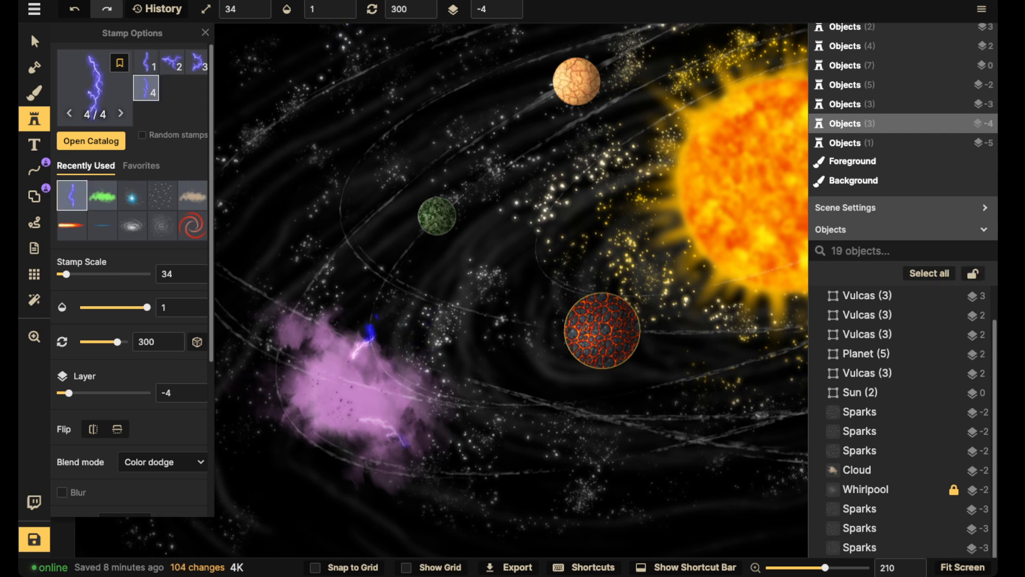
click(344, 433)
scroll(302, 394, up, 2)
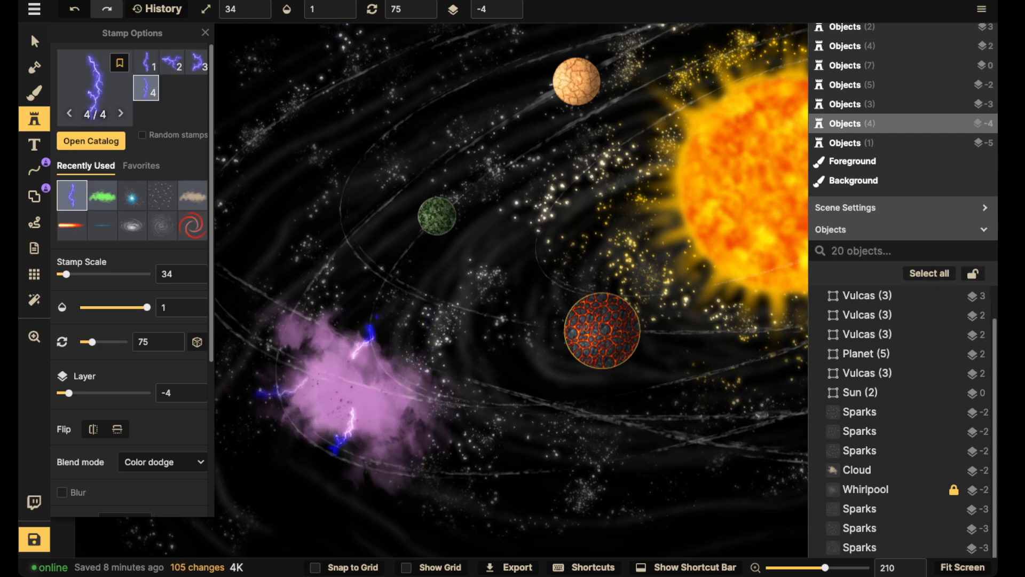
key(Left)
click(285, 394)
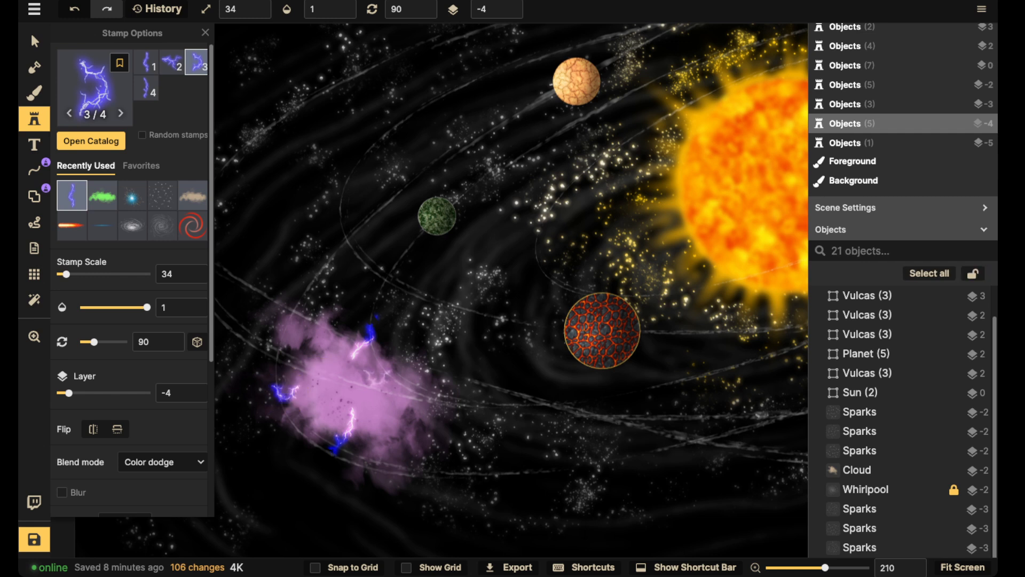
- Raise the stamp layer to 1 and place two differently shaped Electric Surge bolts in the right part of the pink nebula
scroll(501, 9, up, 5)
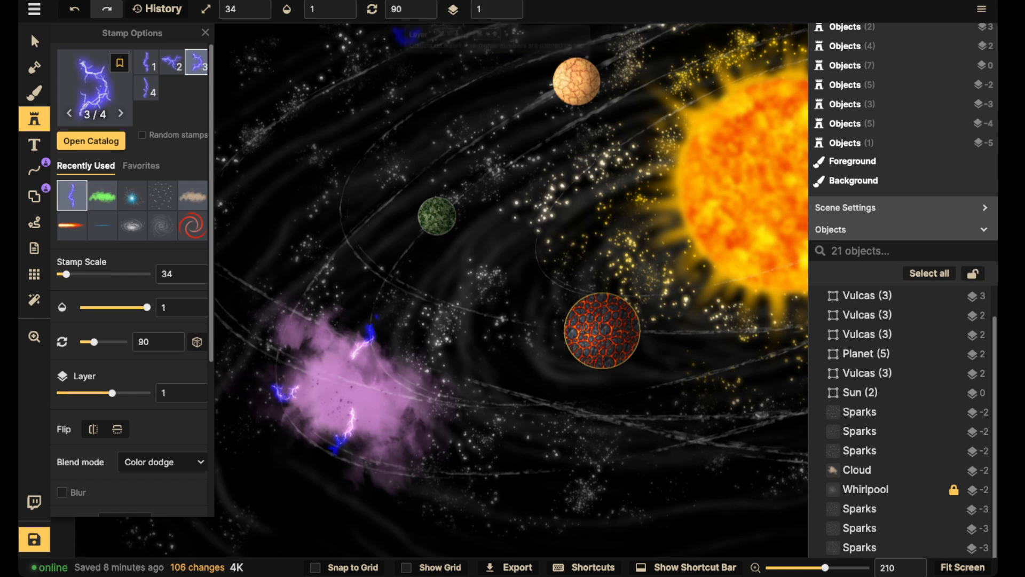
scroll(395, 352, down, 1)
click(393, 380)
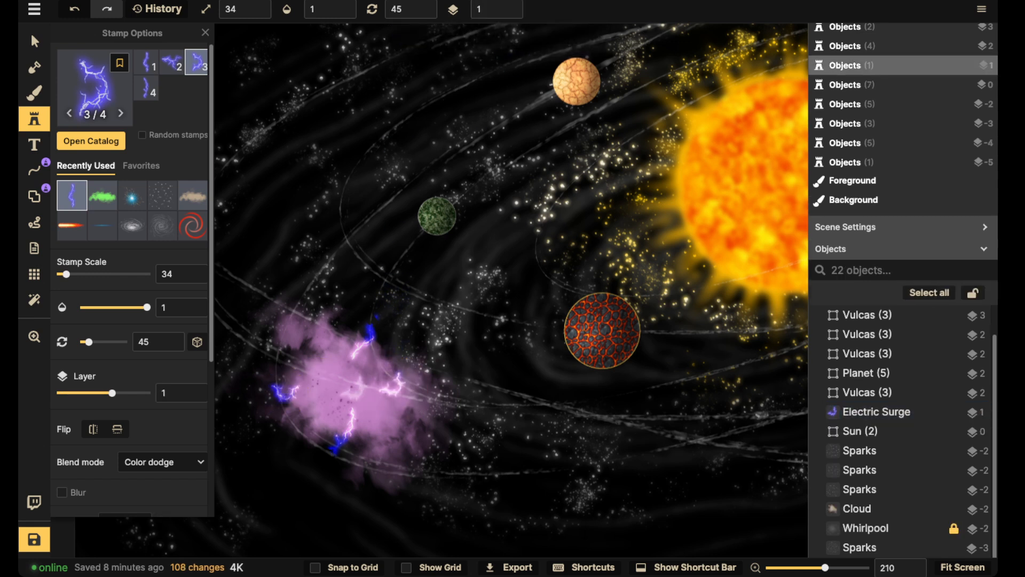
scroll(336, 399, up, 3)
key(Left)
scroll(392, 427, down, 2)
click(392, 427)
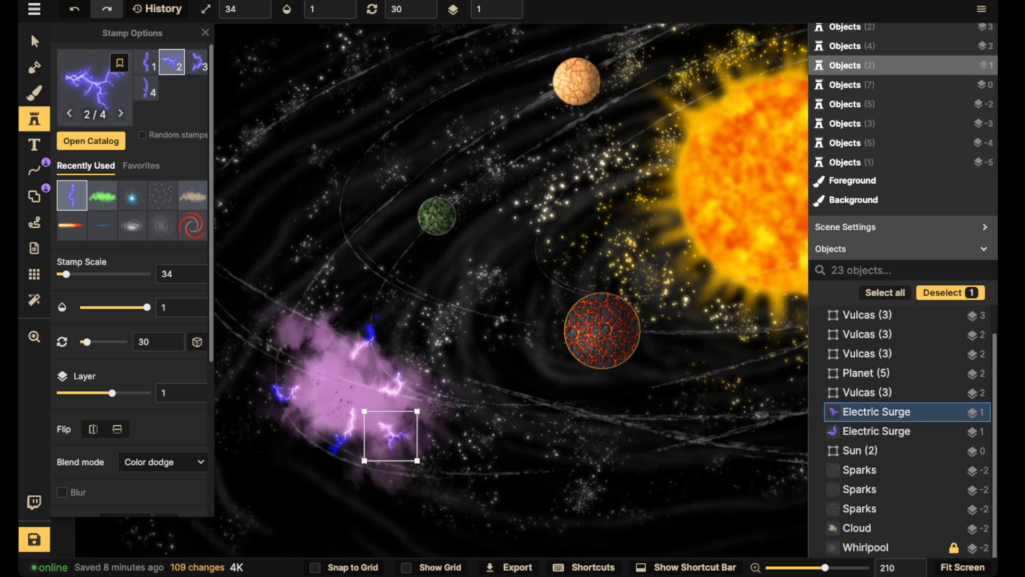
- Scatter three dark Sparks stamps over the pink nebula at scale 104 with brightness 0 on layer 1
click(162, 195)
scroll(161, 194, down, 5)
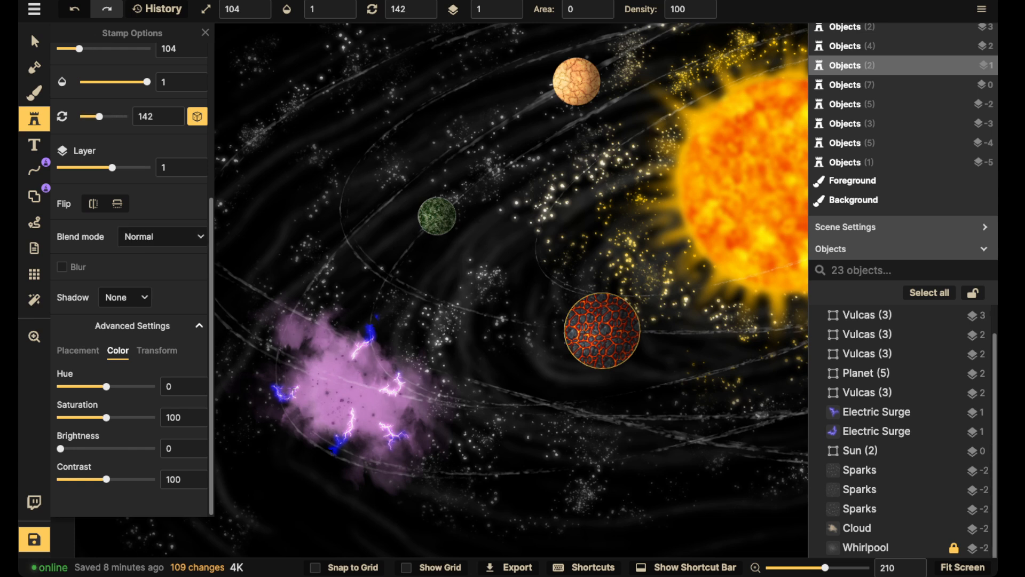
click(354, 388)
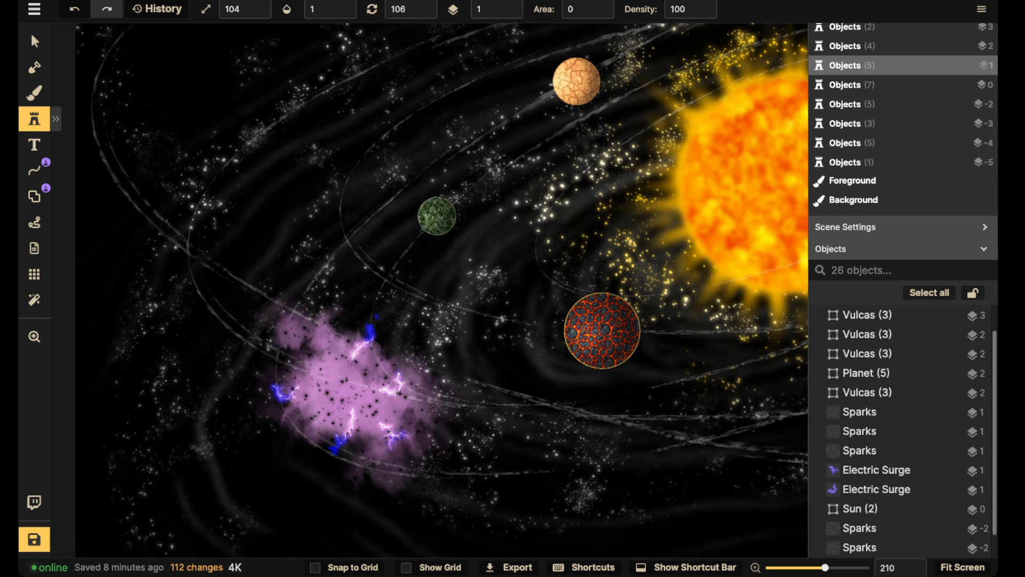
key(v)
- Search the Fantasy Battlemaps stamps for "light" and choose the round Orange Light stamp
scroll(345, 223, down, 10)
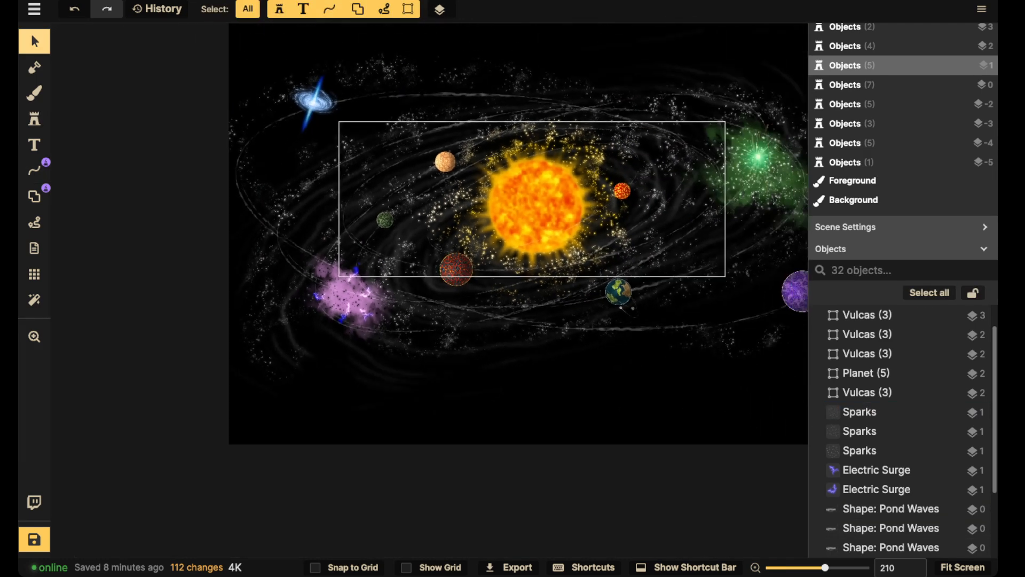
drag(433, 169, 305, 276)
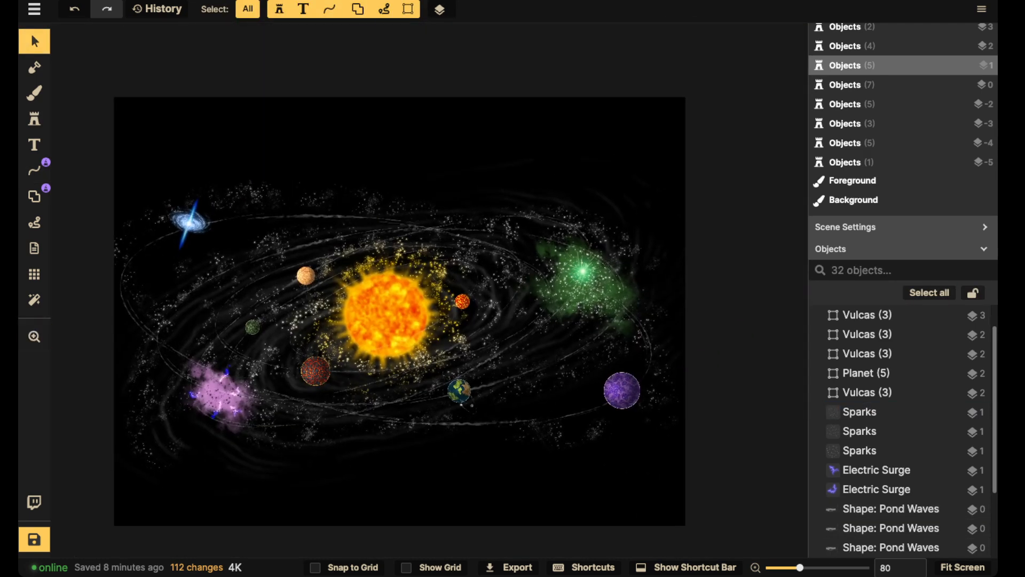
drag(368, 316, 448, 315)
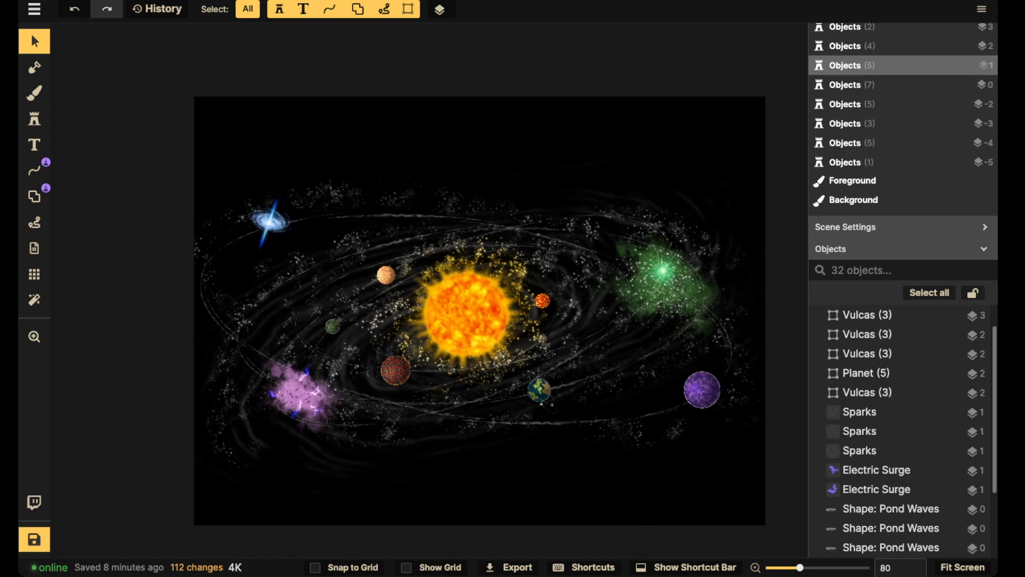
click(34, 119)
click(96, 88)
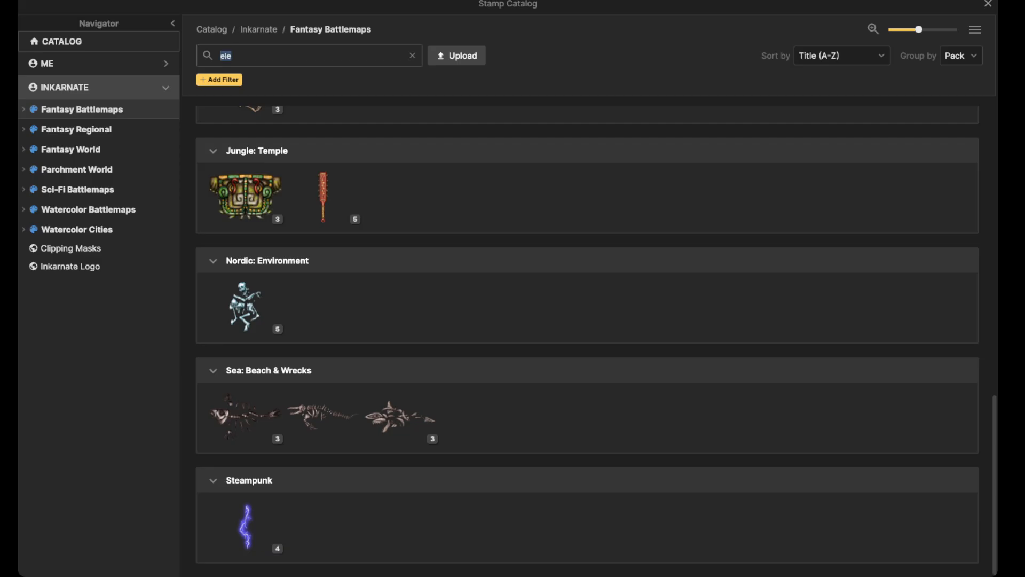
text(light)
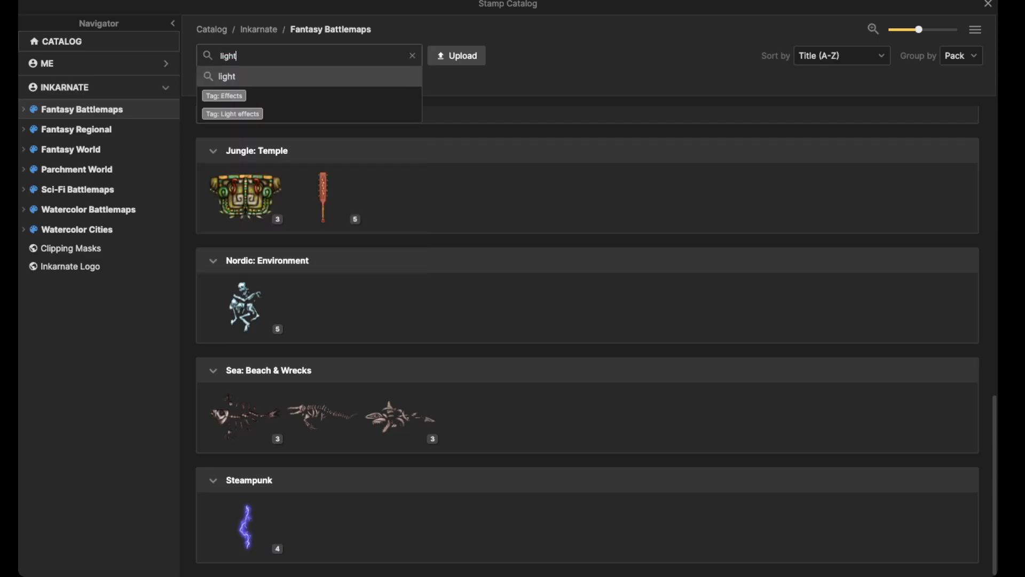
key(Return)
click(246, 495)
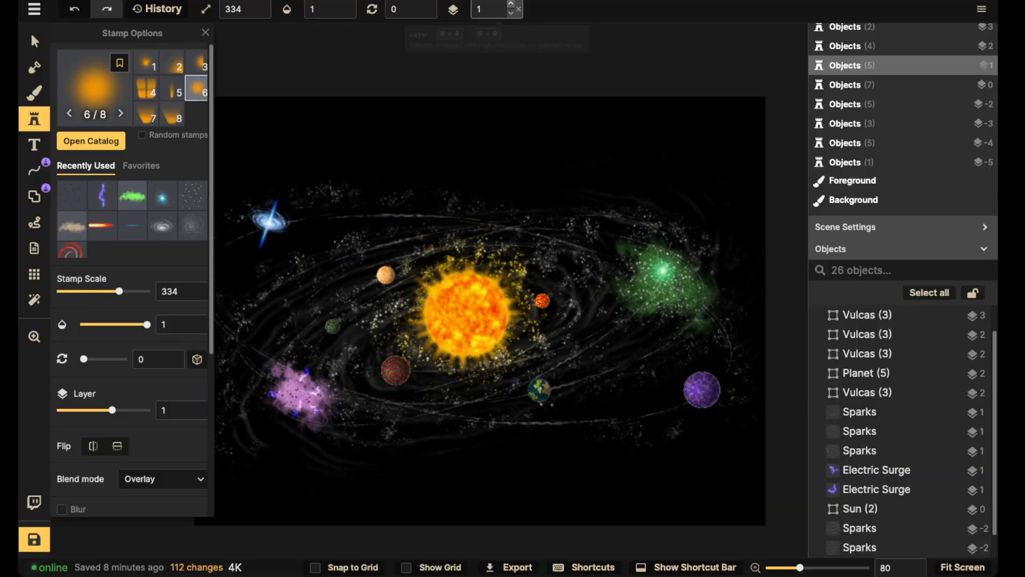
- Place the Orange Light over the sun on layer 5 and enlarge it to scale 374
click(511, 4)
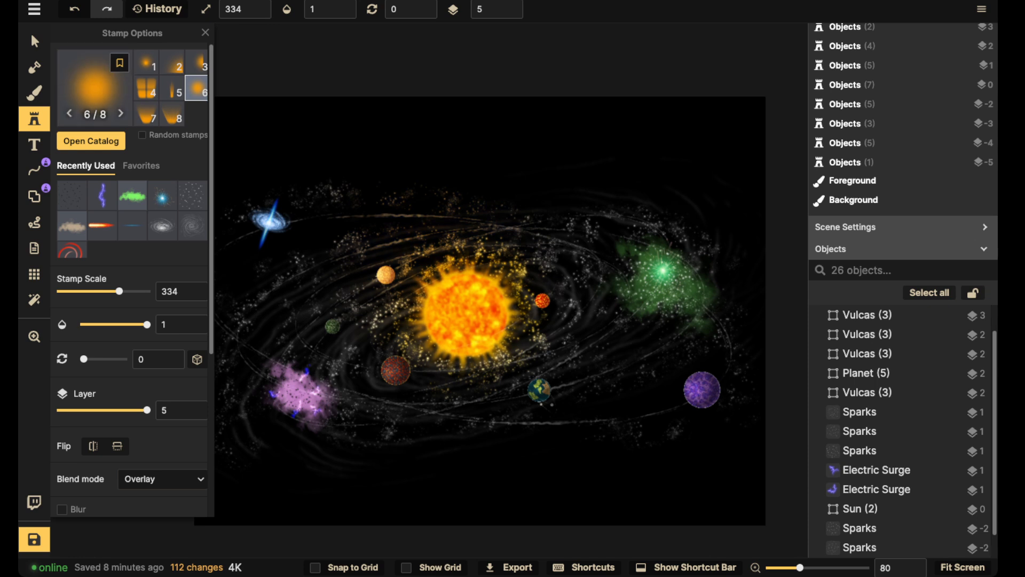
click(478, 312)
key(bracketright)
key(bracketright)
mouse_move(478, 311)
mouse_down()
mouse_move(469, 306)
mouse_move(444, 329)
mouse_move(473, 312)
mouse_move(435, 321)
mouse_move(418, 307)
mouse_move(526, 280)
mouse_move(547, 315)
mouse_move(636, 240)
mouse_move(390, 218)
mouse_move(472, 309)
mouse_move(464, 305)
mouse_up()
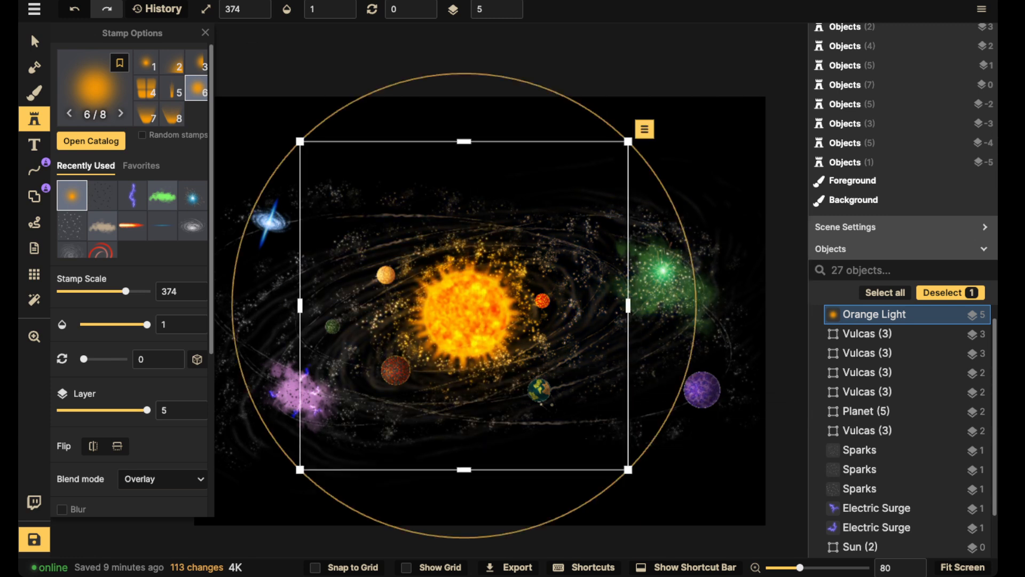
- Add a second Orange Light between the blue galaxy and the pink nebula, using Normal blending and hue -97
click(72, 195)
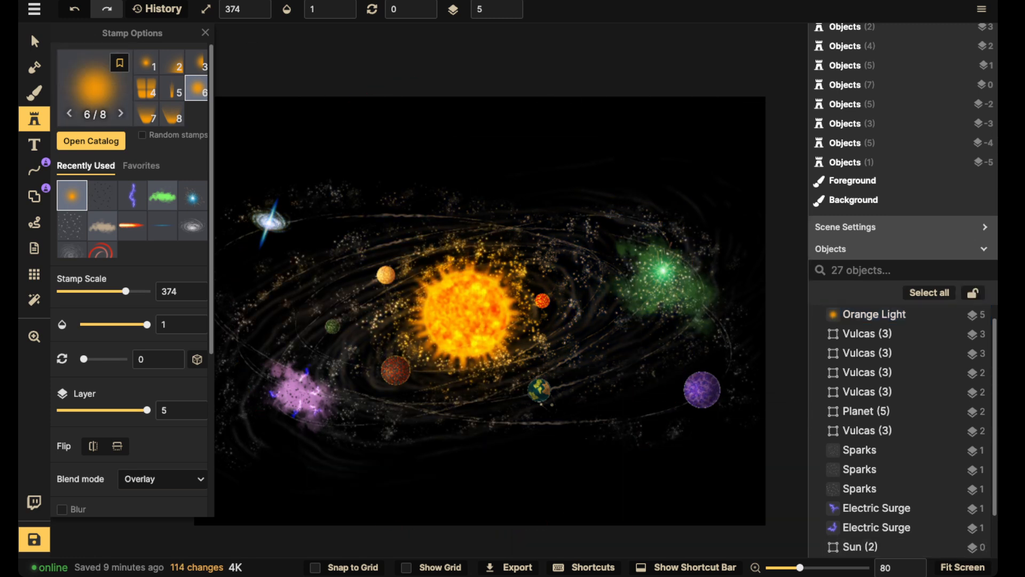
click(263, 276)
click(34, 42)
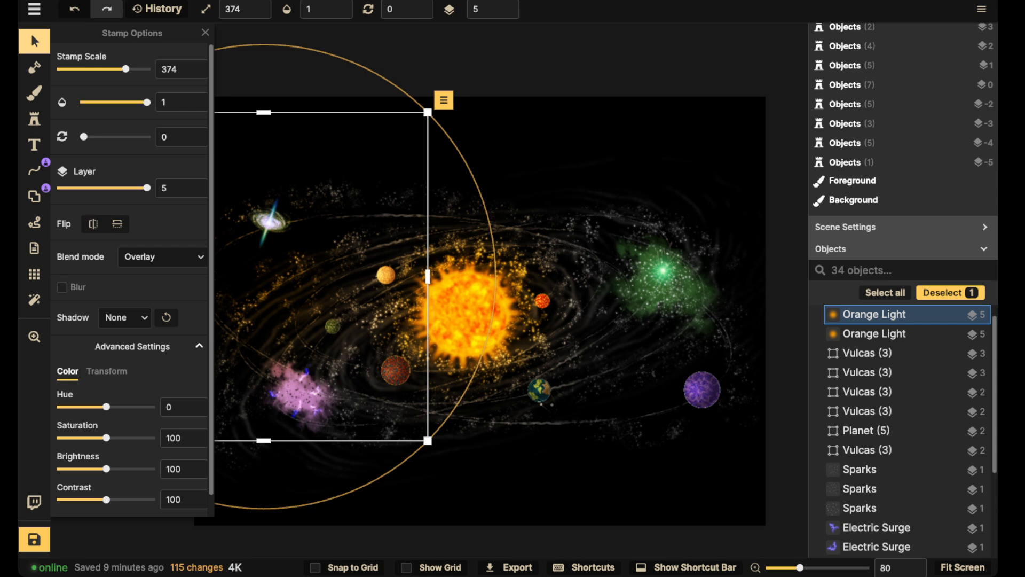
click(162, 257)
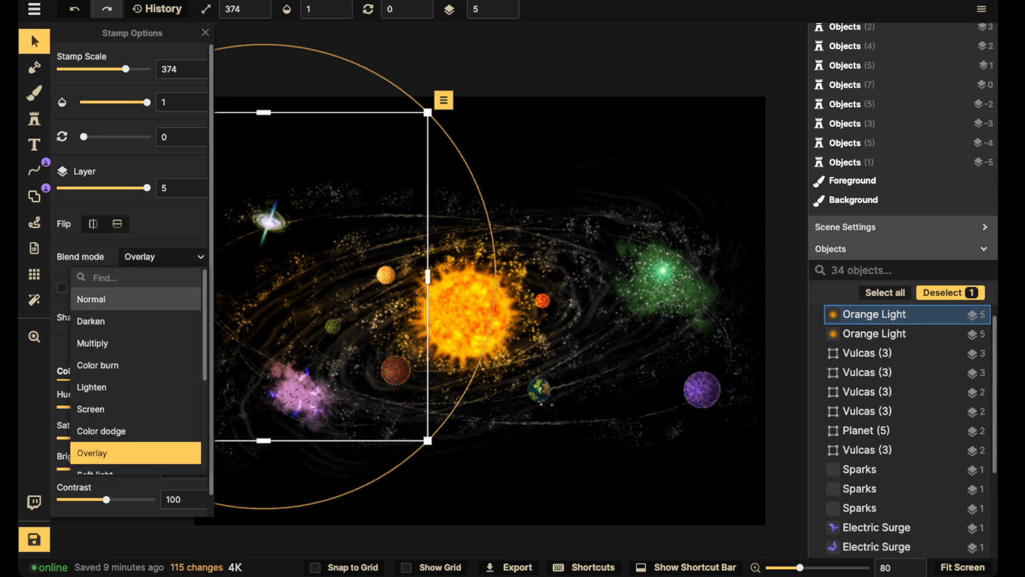
click(92, 299)
key(space)
drag(270, 222, 416, 179)
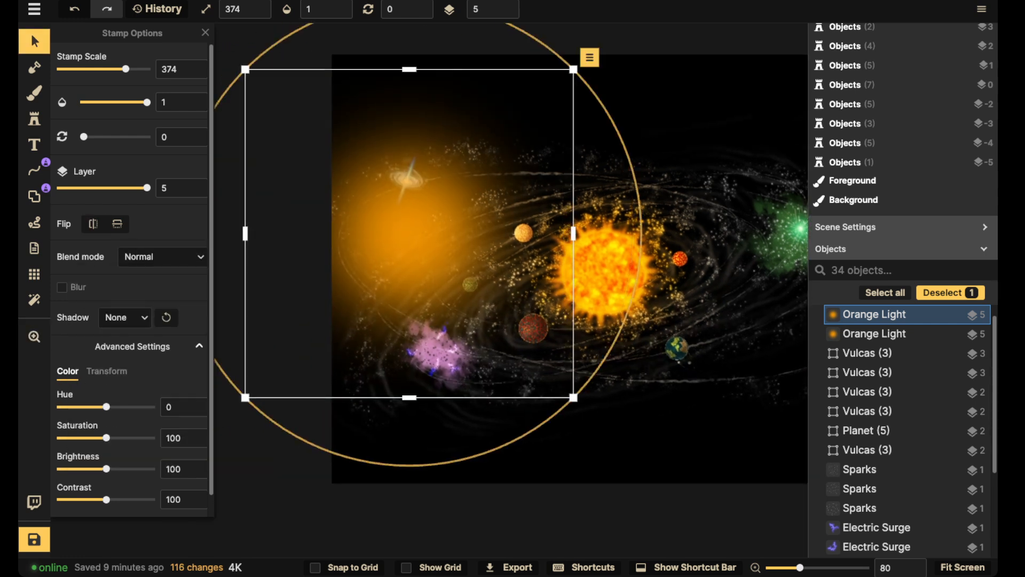
drag(106, 406, 86, 406)
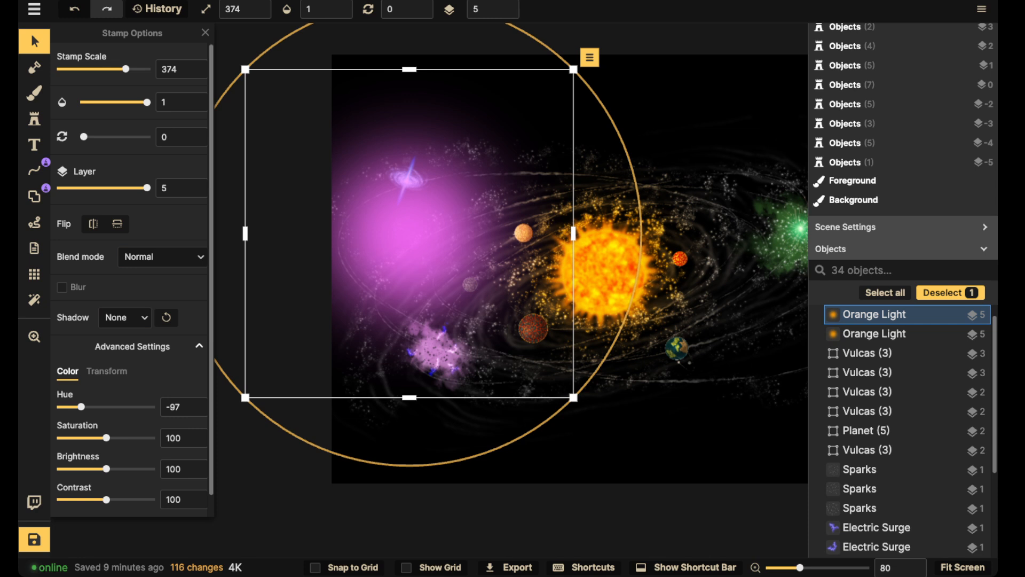
- Set the pink light's blend mode to Overlay and move it over the pink nebula, reduced to scale 314
click(162, 257)
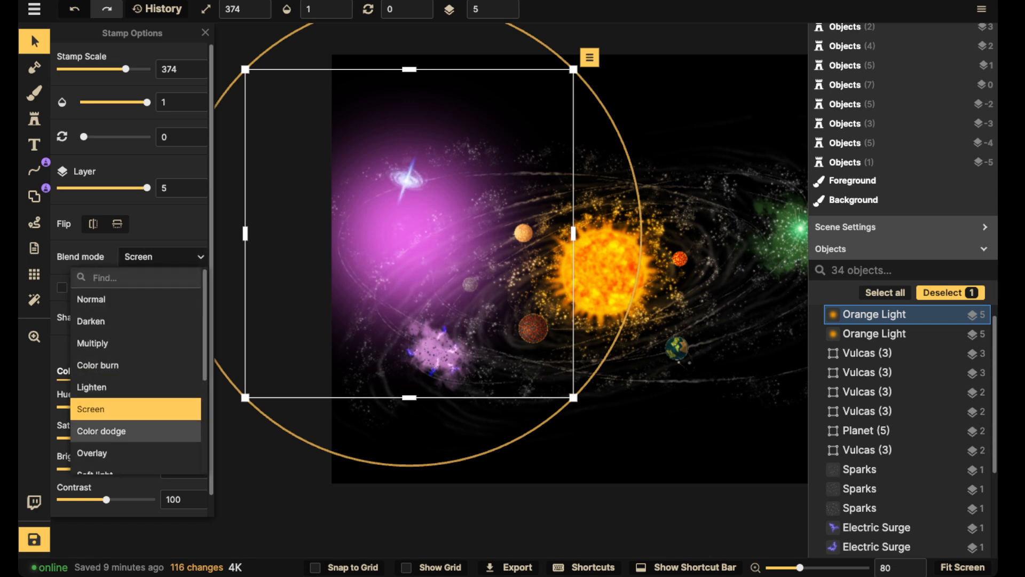
click(107, 453)
drag(410, 235, 434, 367)
scroll(436, 335, up, 2)
scroll(434, 367, down, 2)
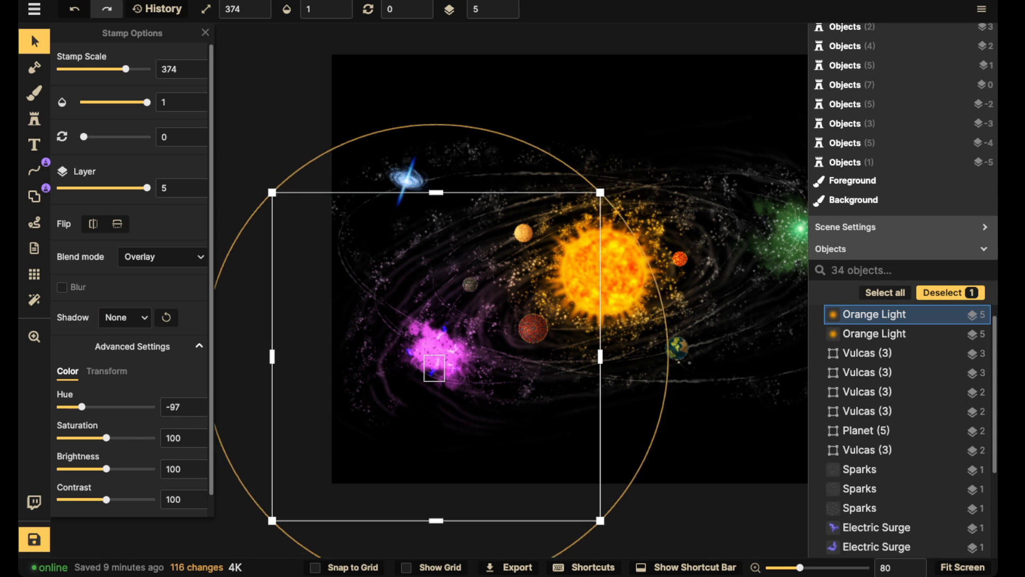
scroll(434, 368, down, 5)
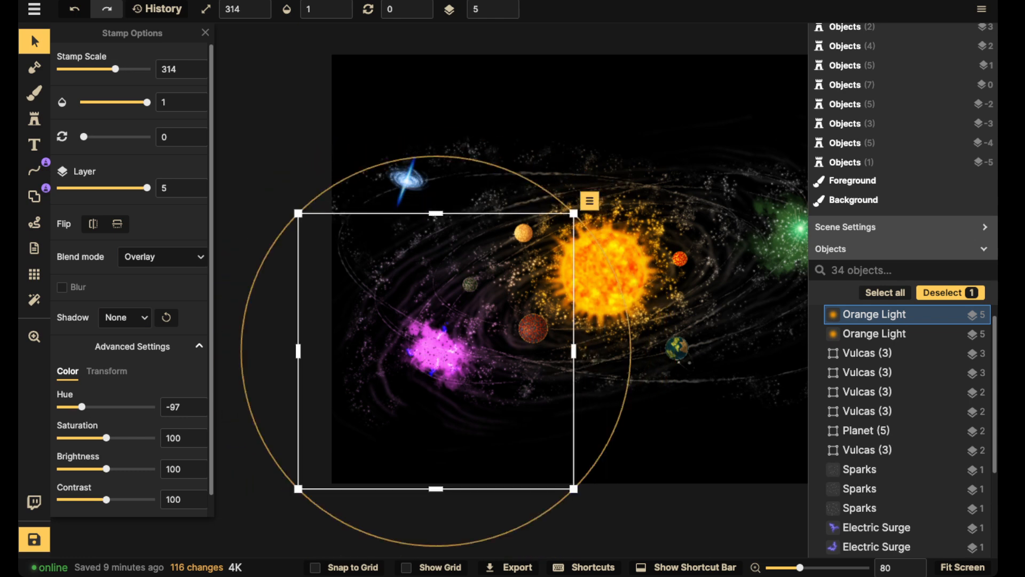
- Duplicate the pink light onto the area around the blue galaxy and shrink the copy to scale 244
key(ctrl+c)
key(ctrl+v)
mouse_move(426, 193)
mouse_down()
mouse_move(497, 160)
mouse_move(431, 180)
mouse_move(532, 118)
mouse_move(430, 184)
mouse_up()
scroll(433, 182, down, 7)
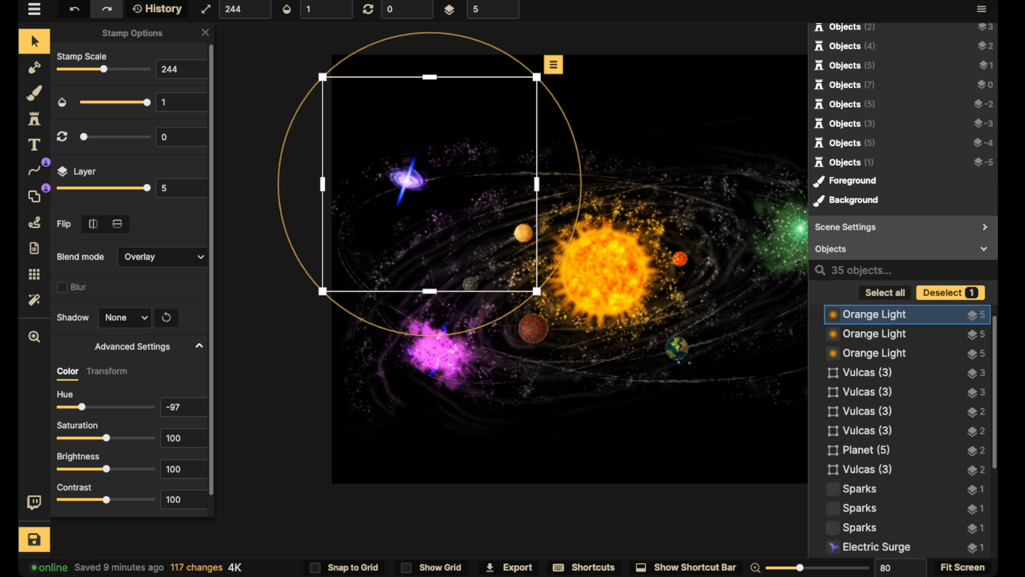
- Duplicate the light beside the purple planet, with the copy's hue at -59 and its scale at 214
key(space)
drag(630, 304, 500, 261)
key(ctrl+c)
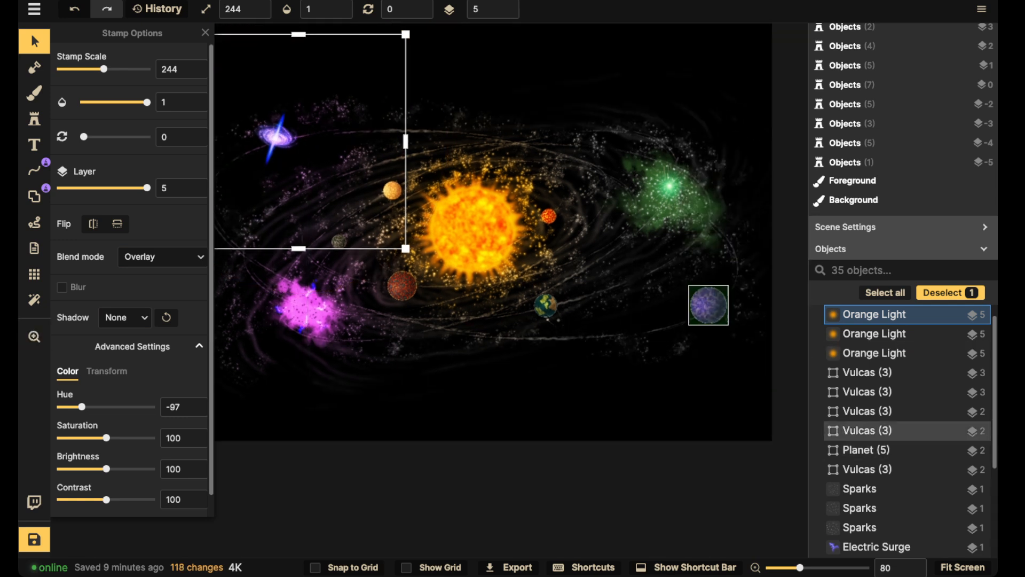
key(ctrl+v)
drag(700, 310, 707, 308)
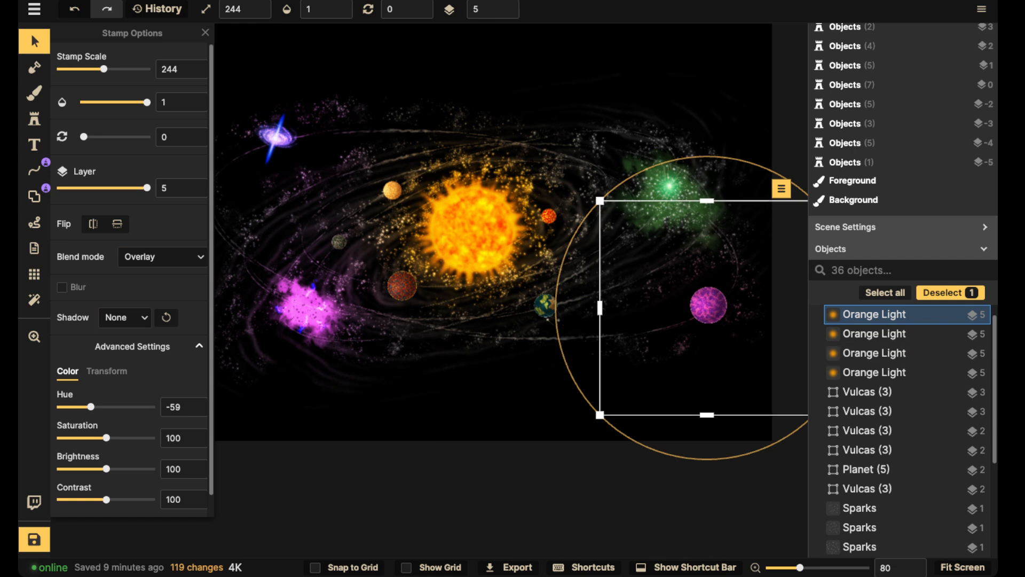
drag(674, 295, 674, 298)
scroll(703, 305, down, 2)
scroll(703, 304, down, 3)
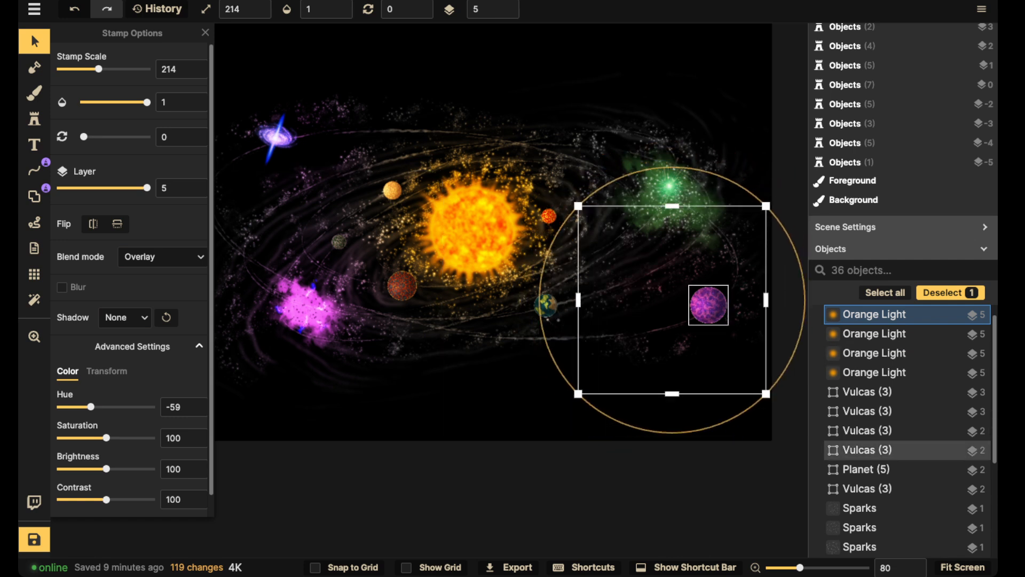
- Paste another copy of the light and center it over the Earth-like planet
key(ctrl+v)
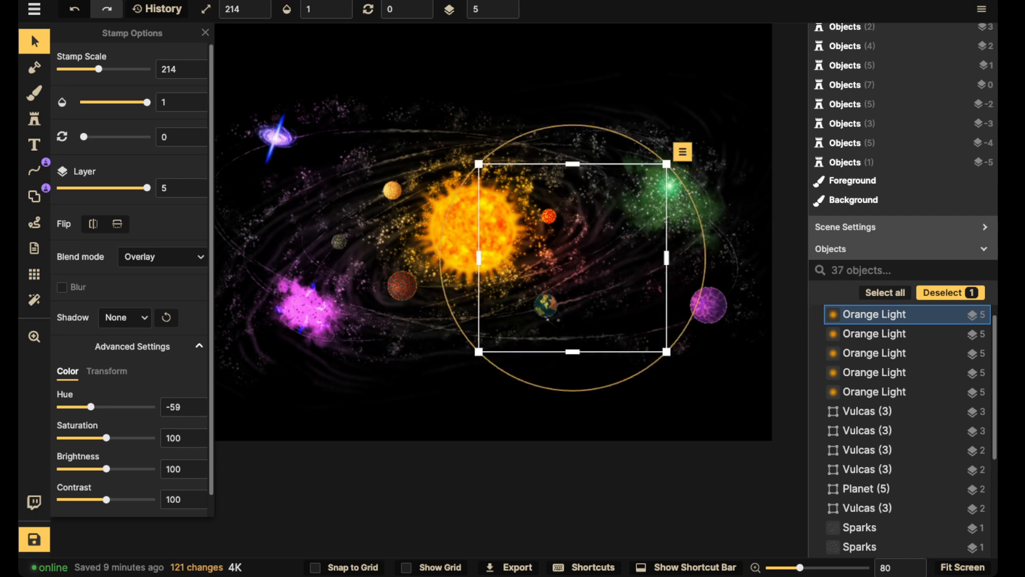
drag(572, 257, 548, 306)
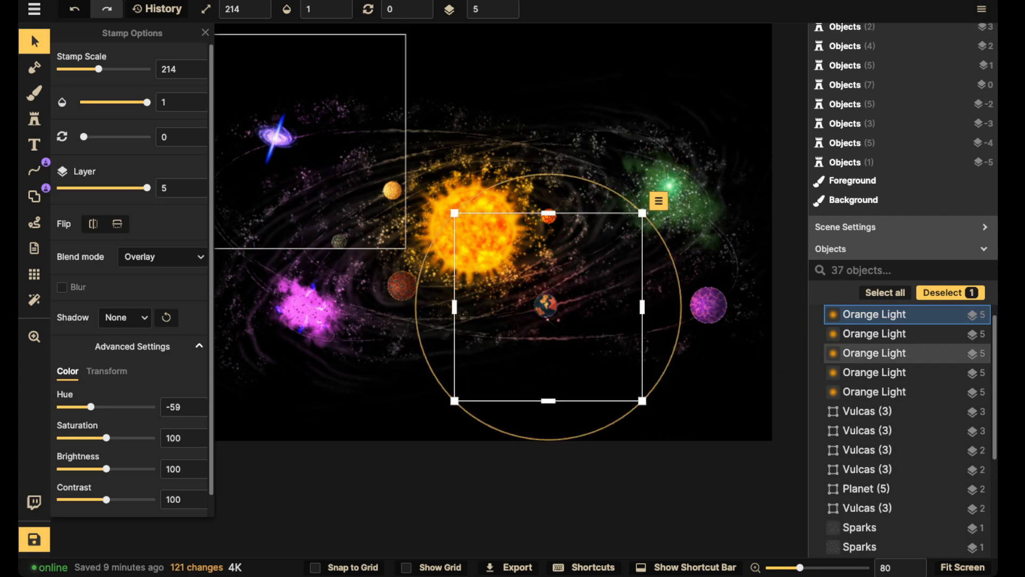
- Set the copied light's hue to about 43, move it over the green nebula and enlarge it to scale 344
scroll(109, 351, down, 2)
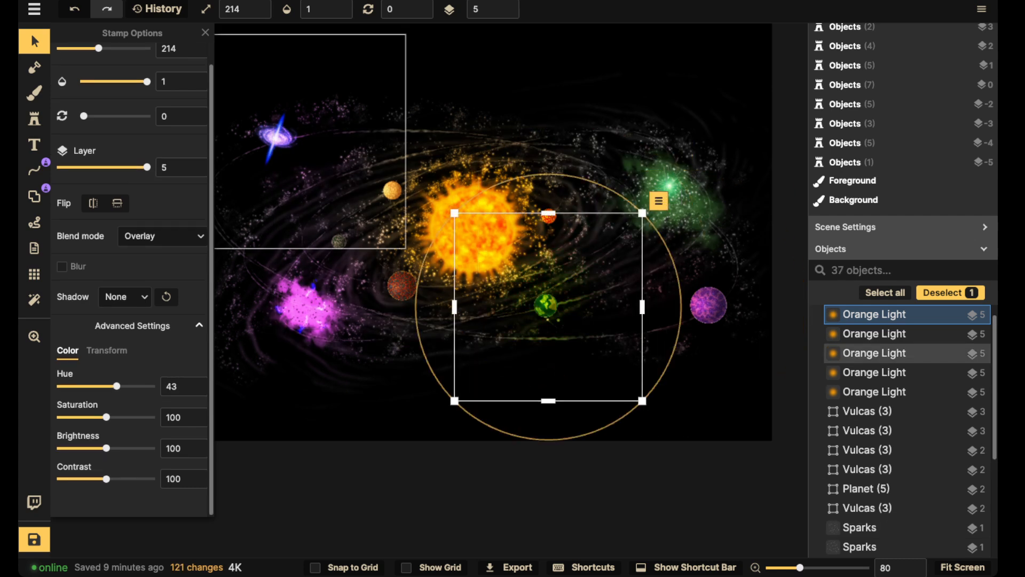
drag(116, 386, 118, 385)
drag(548, 304, 717, 233)
scroll(661, 228, up, 4)
scroll(712, 242, up, 9)
scroll(648, 219, up, 10)
key(Escape)
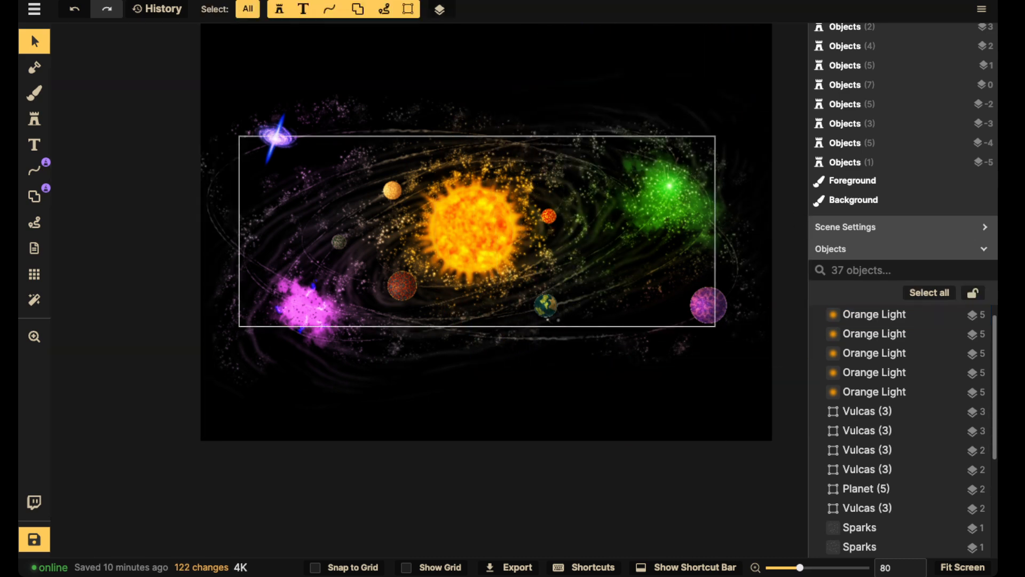
- Save the map
key(space)
scroll(478, 229, down, 3)
drag(479, 229, 479, 322)
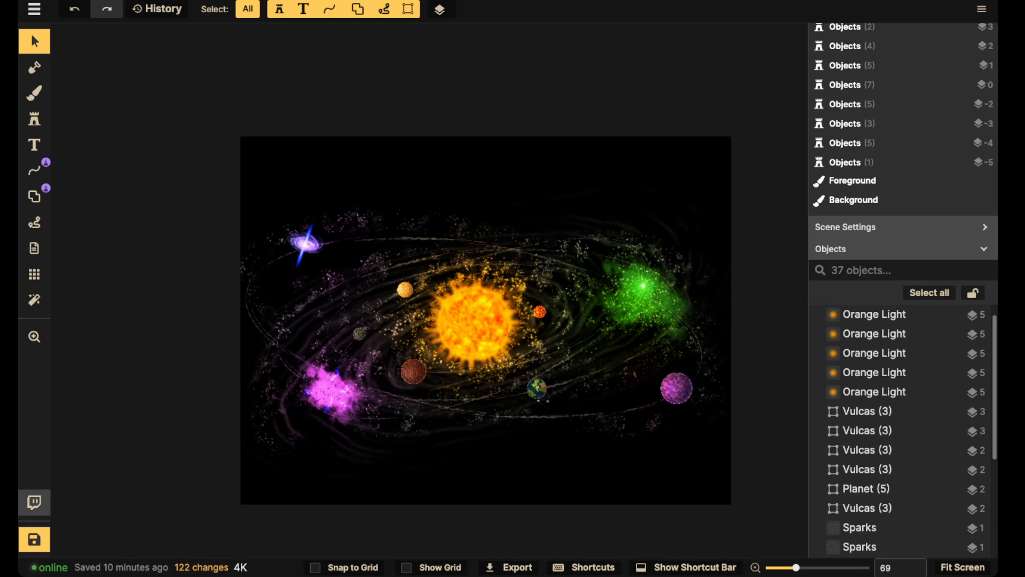
key(ctrl+s)
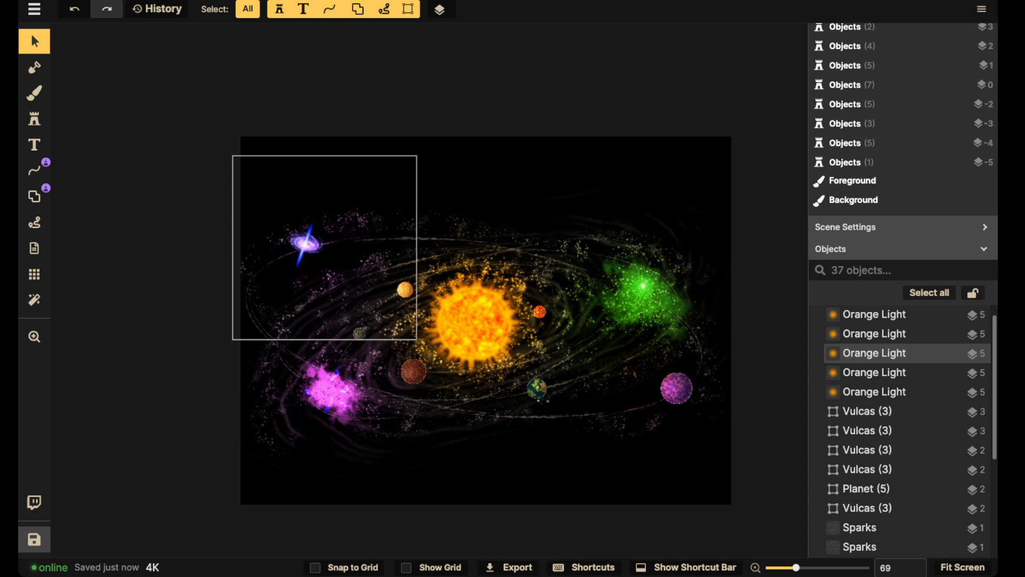
- Search the stamp catalog for "squid" and pick the single squid stamp
click(34, 119)
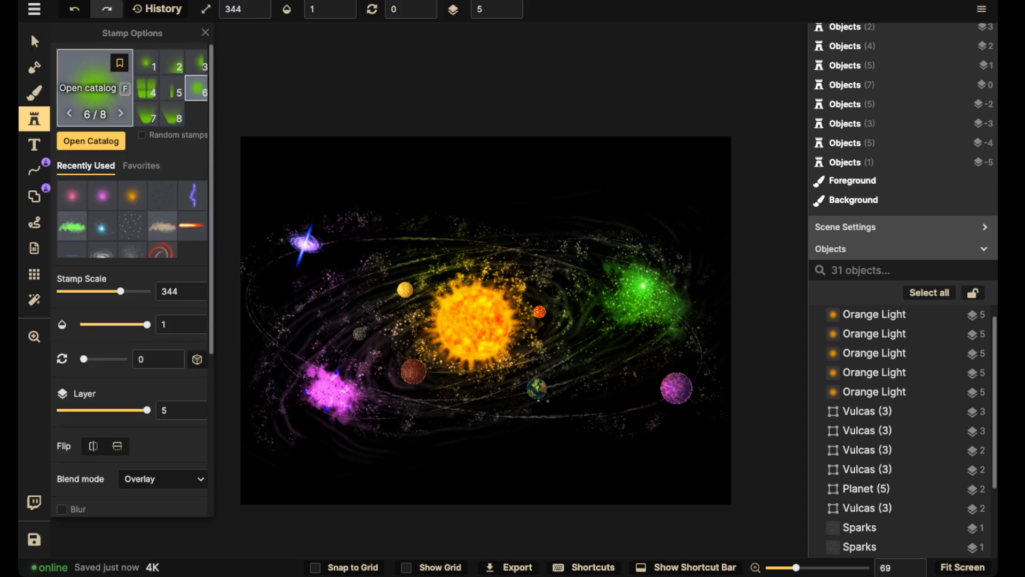
text(f)
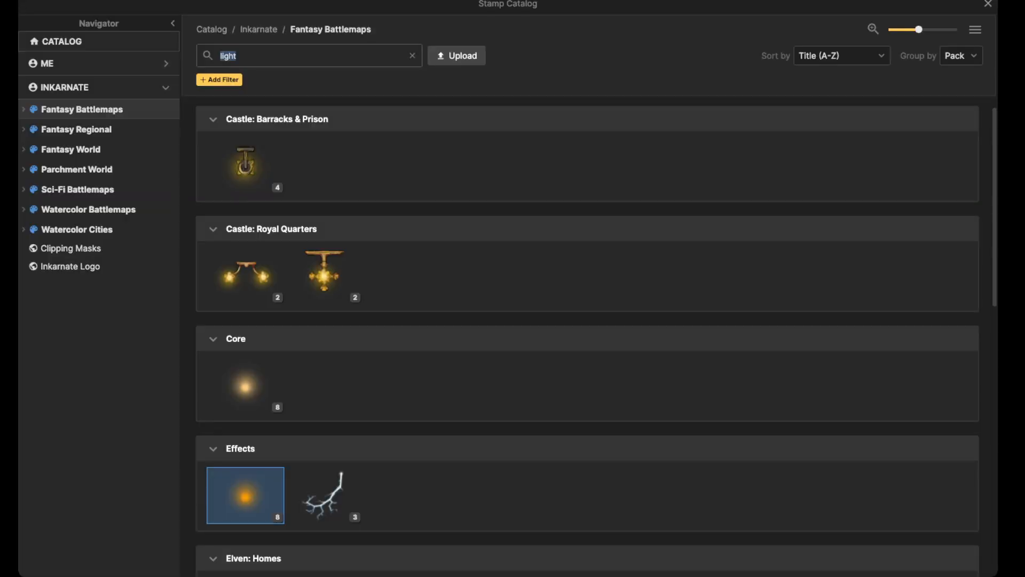
text(squid)
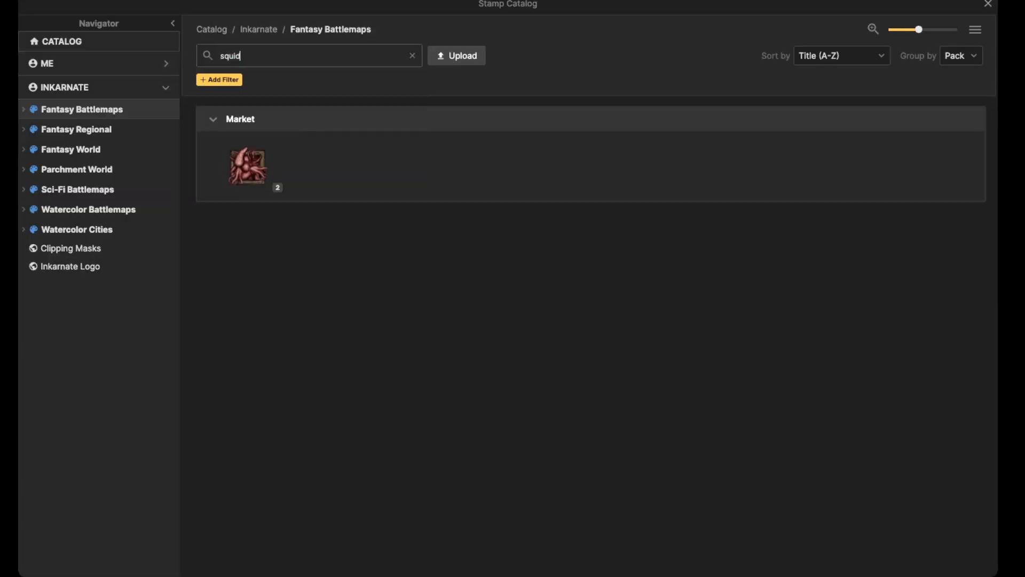
click(324, 166)
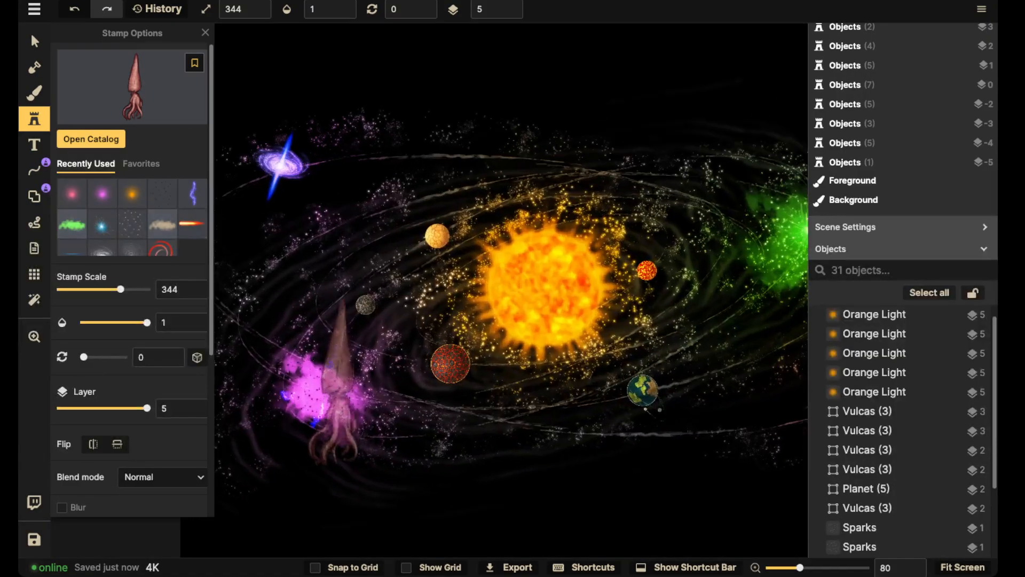
- Place the squid on the green nebula just below its bright star, at scale 84 and rotation 60
scroll(745, 235, up, 5)
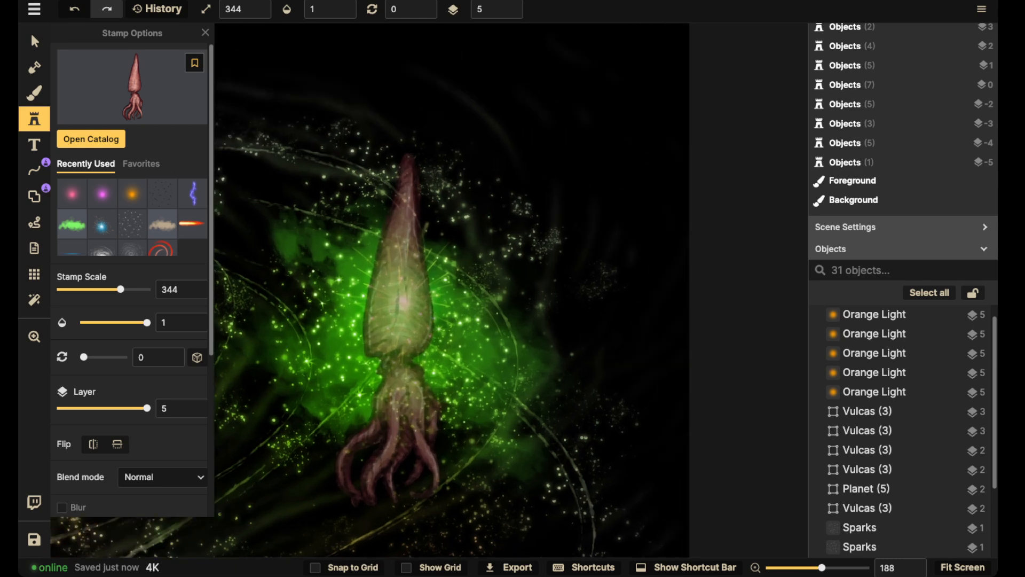
scroll(389, 329, down, 20)
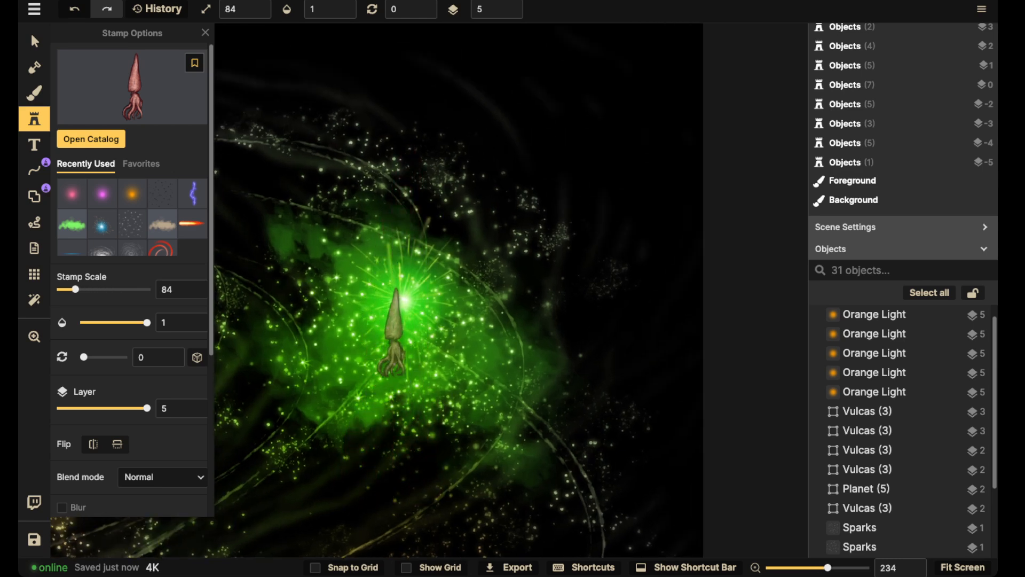
scroll(407, 350, up, 6)
click(416, 347)
key(Escape)
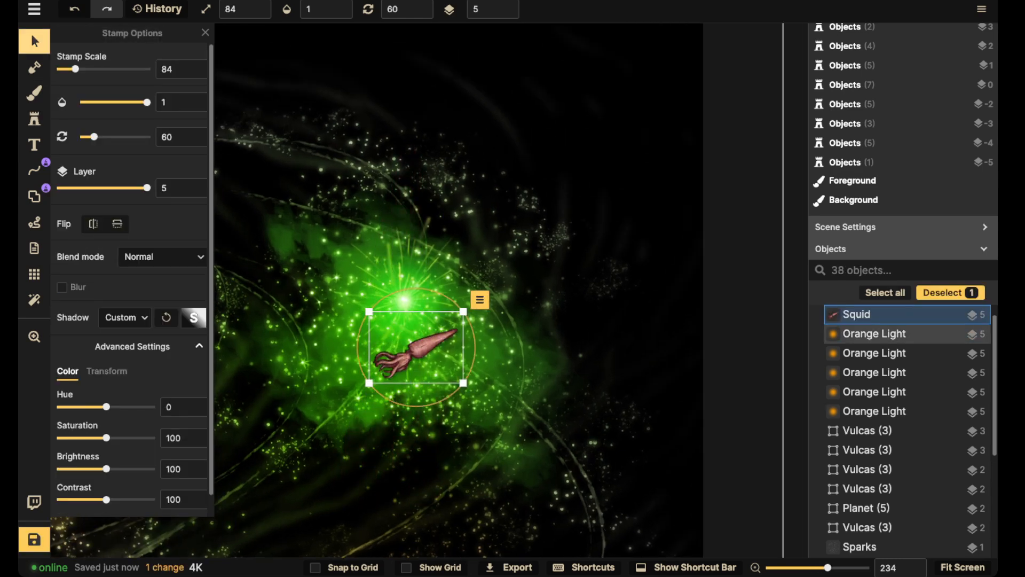
- Turn the squid into a blurred black silhouette with no shadow, brightness 0 and blur radius 10
click(126, 318)
click(126, 336)
drag(106, 469, 59, 469)
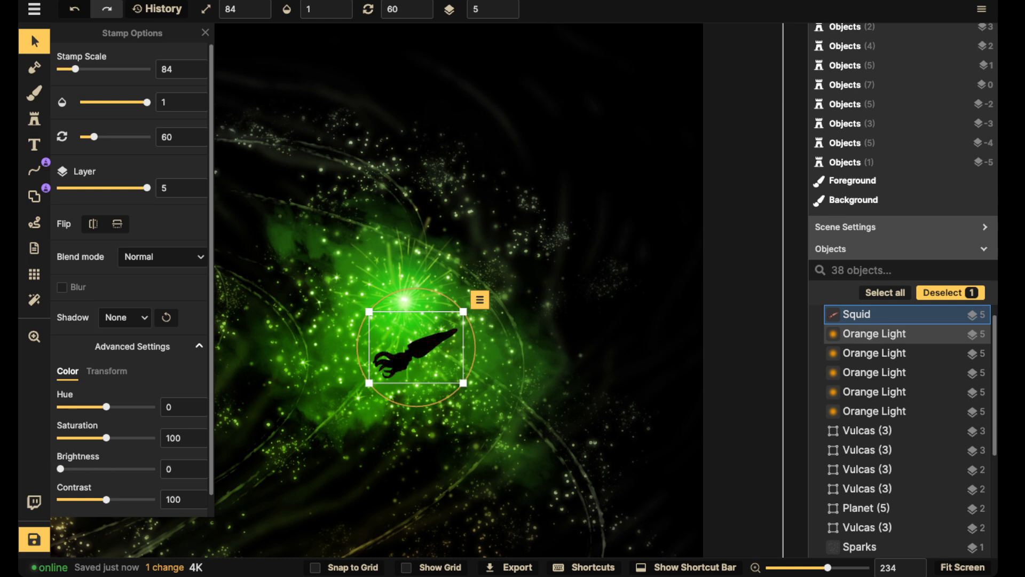
drag(418, 348, 406, 333)
click(61, 287)
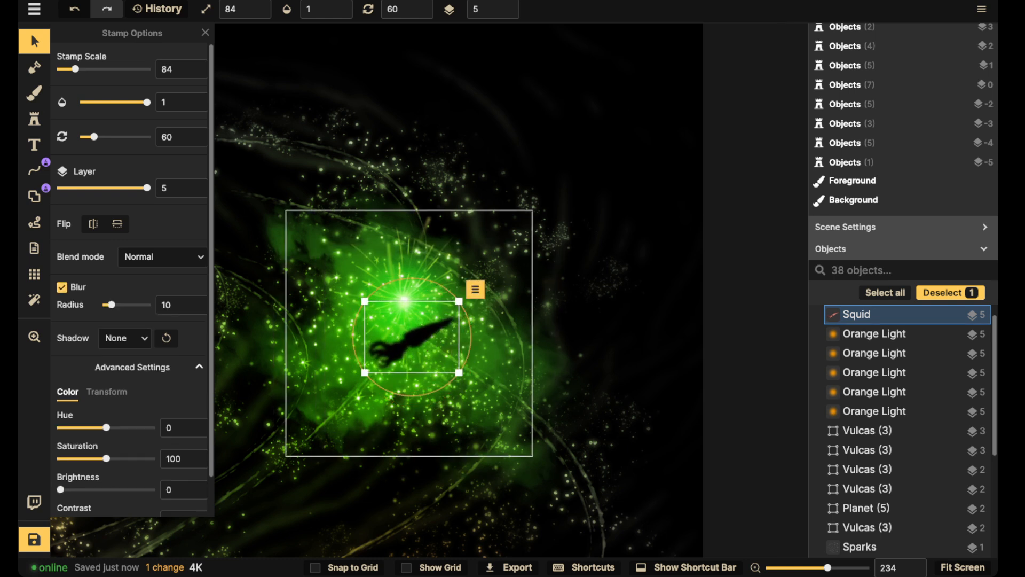
- Shrink the squid silhouette to scale 64 and keep it just below the nebula's bright star
drag(412, 338, 412, 343)
drag(457, 380, 446, 372)
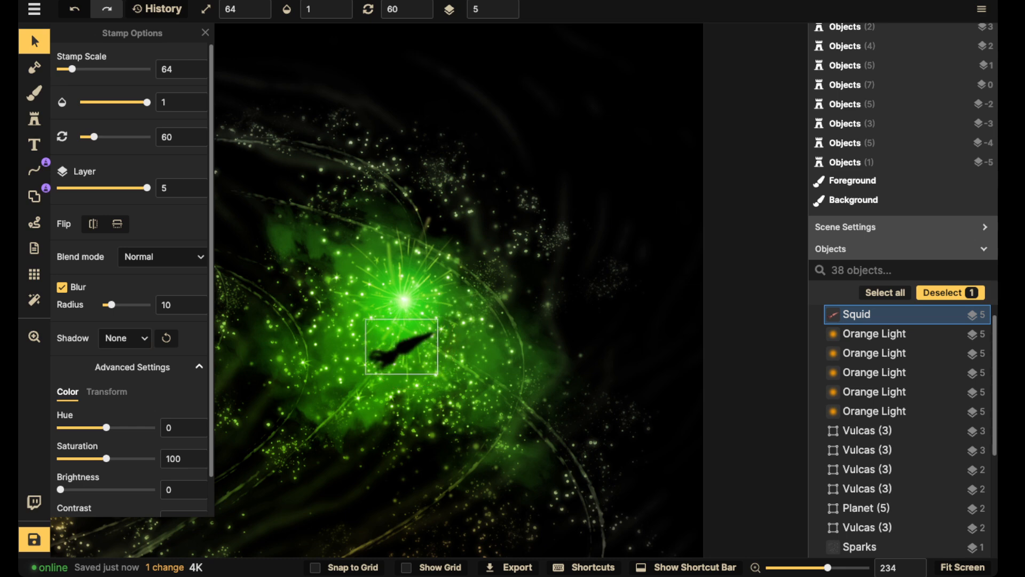
click(300, 284)
scroll(300, 284, down, 5)
drag(300, 284, 384, 250)
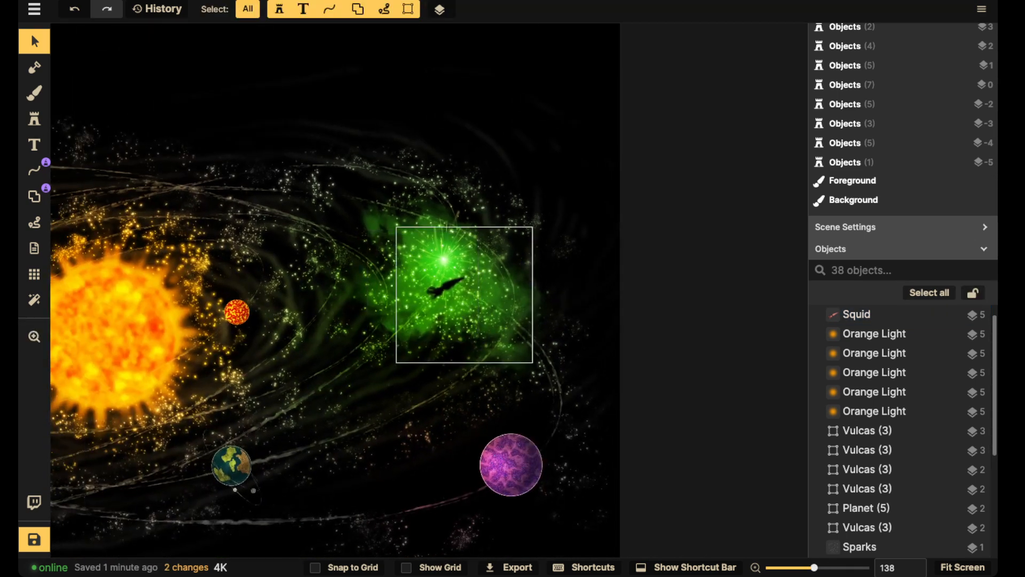
- Stamp a Sparks cluster over the squid silhouette, using random variants at scale 64
click(34, 118)
click(191, 196)
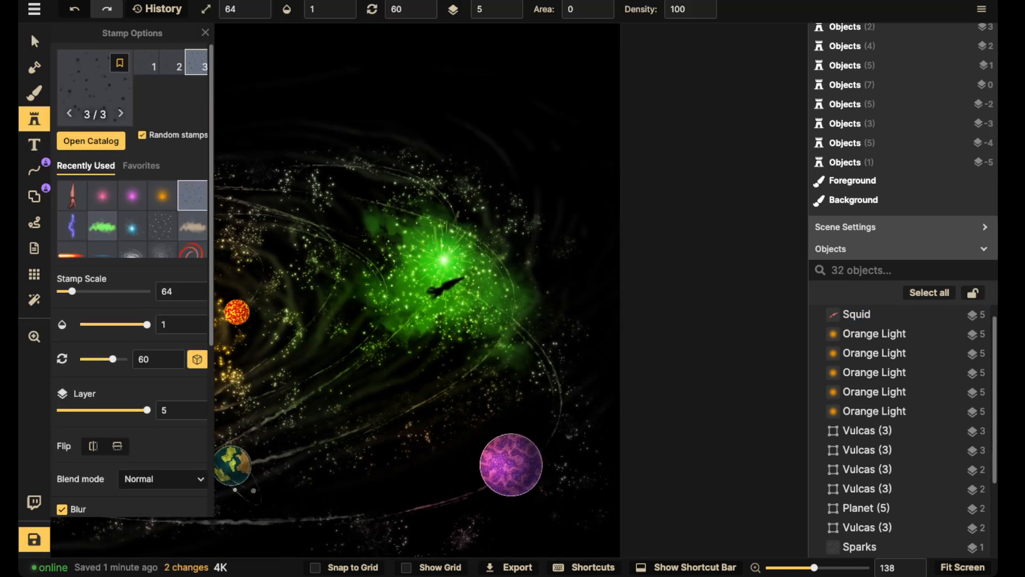
scroll(404, 272, up, 2)
scroll(457, 287, up, 3)
click(459, 293)
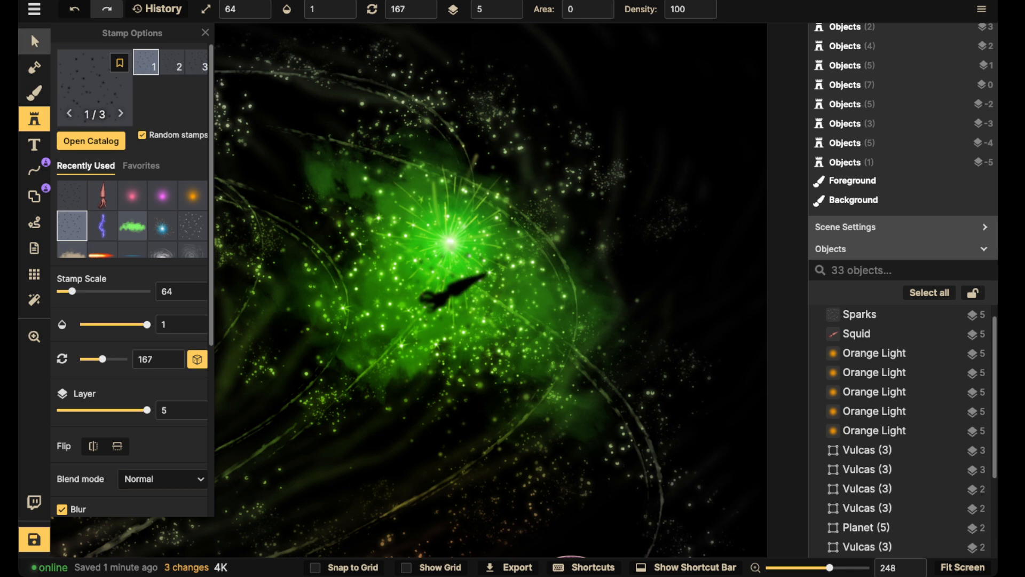
- Turn off blur for the dark sparks, enlarge them to scale 74 and center them around the squid
click(34, 41)
click(62, 288)
scroll(430, 298, up, 2)
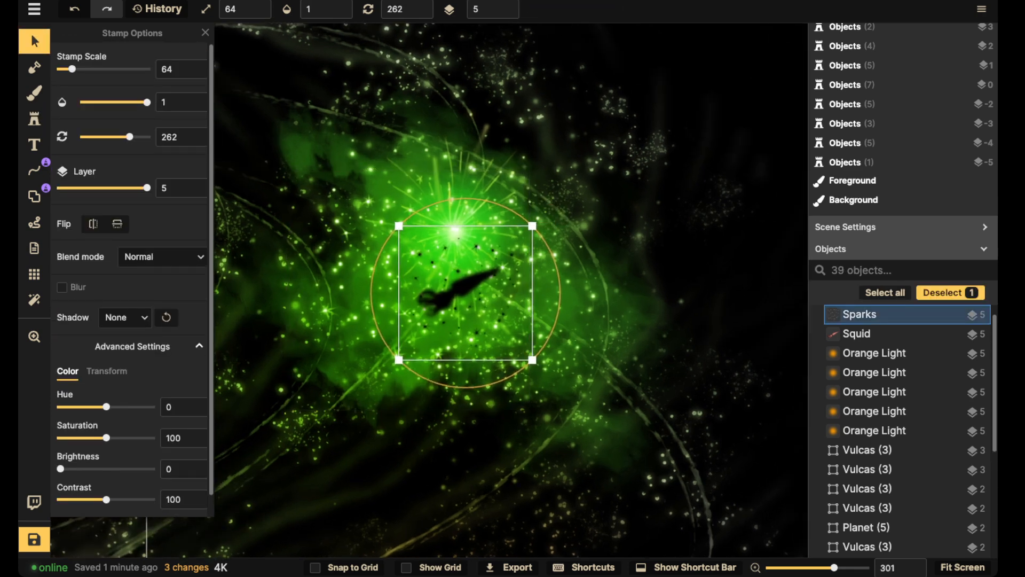
drag(532, 358, 542, 370)
mouse_move(466, 292)
mouse_down()
mouse_move(670, 354)
mouse_move(455, 295)
mouse_up()
click(280, 204)
scroll(284, 202, down, 9)
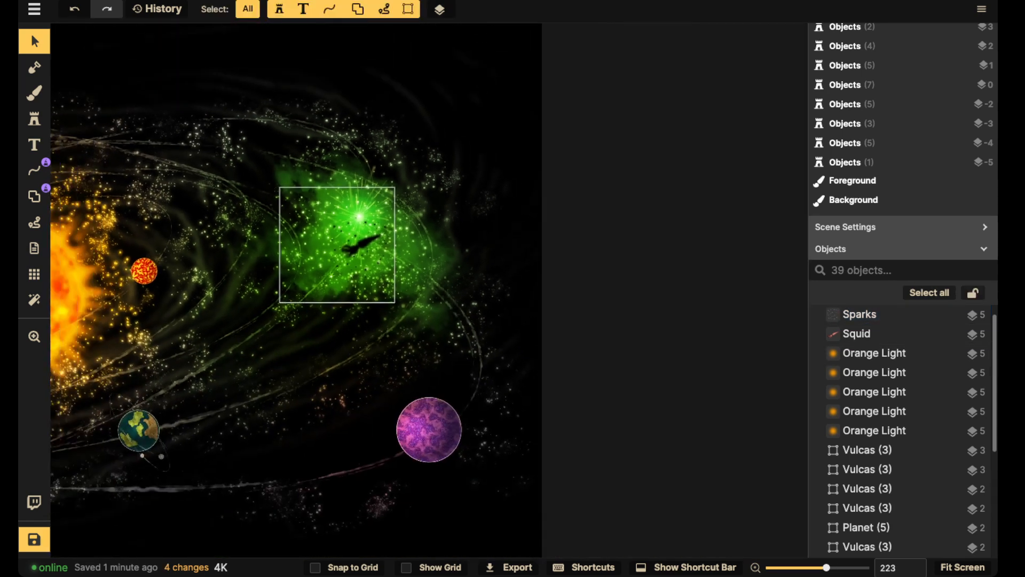
key(space)
drag(292, 200, 548, 209)
scroll(624, 227, down, 3)
key(space)
drag(623, 227, 629, 220)
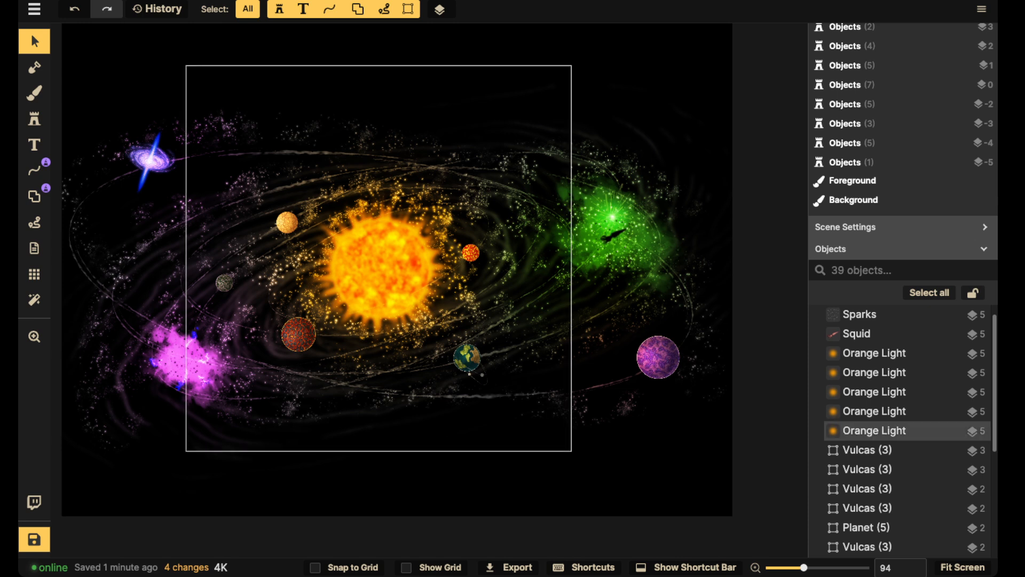
click(34, 119)
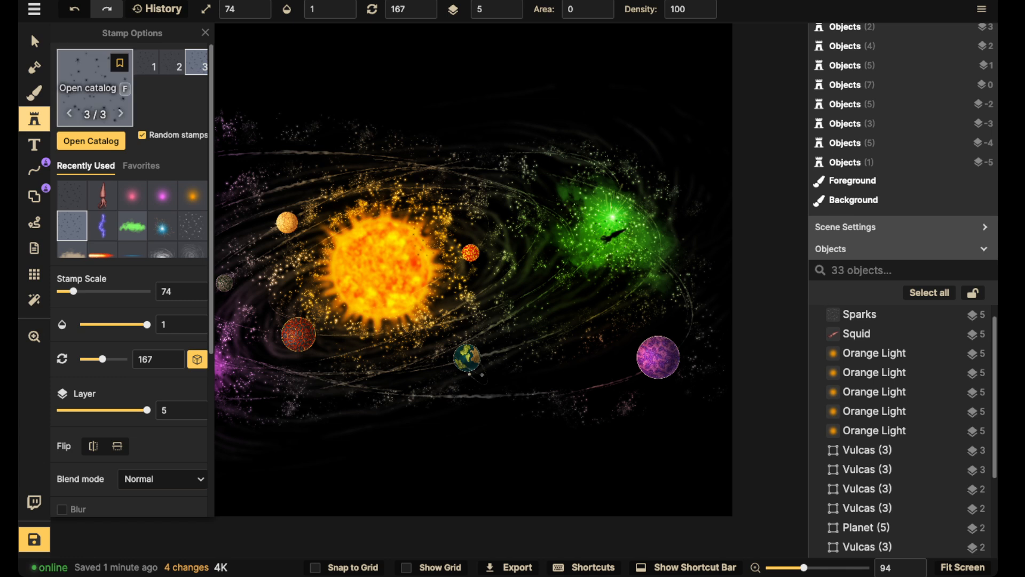
click(34, 41)
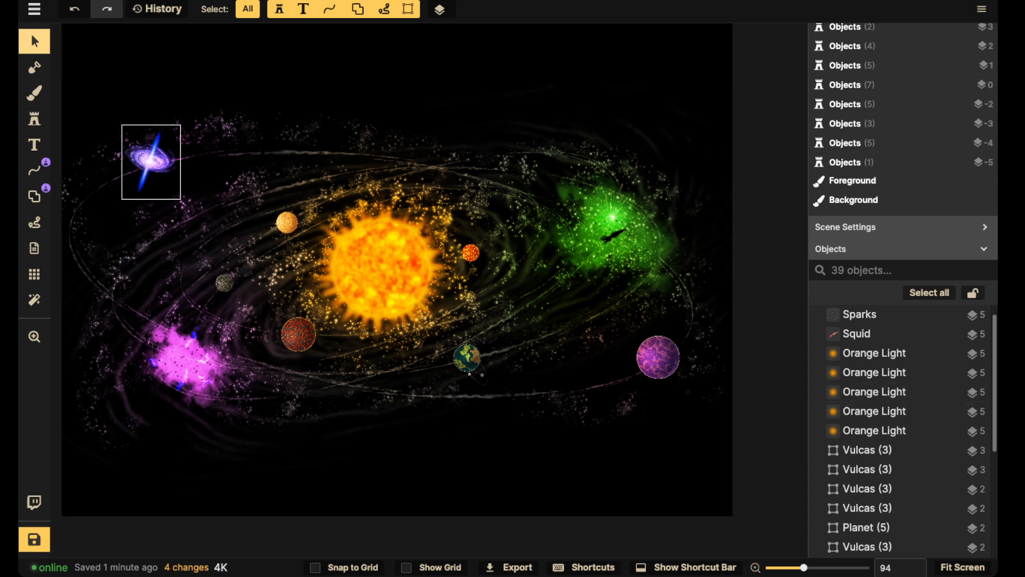
- Duplicate the blue galaxy group
click(150, 160)
key(Escape)
key(space)
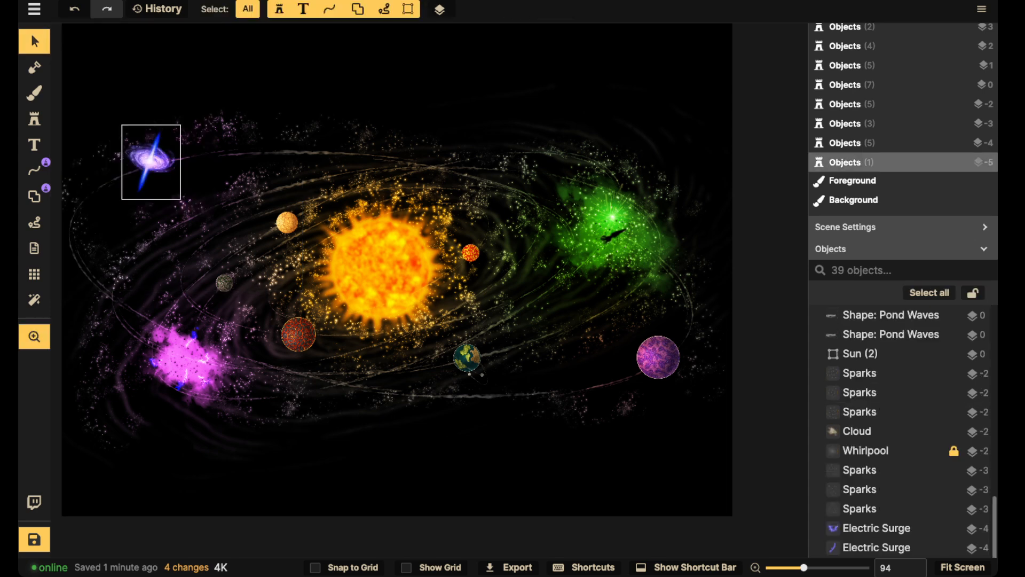
drag(150, 162, 372, 232)
click(325, 239)
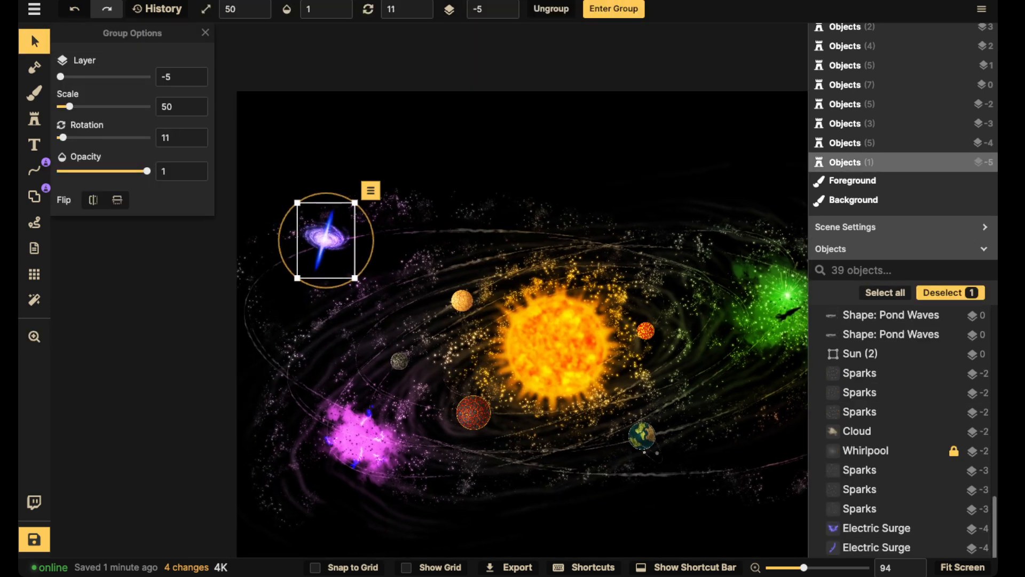
key(ctrl+c)
key(ctrl+v)
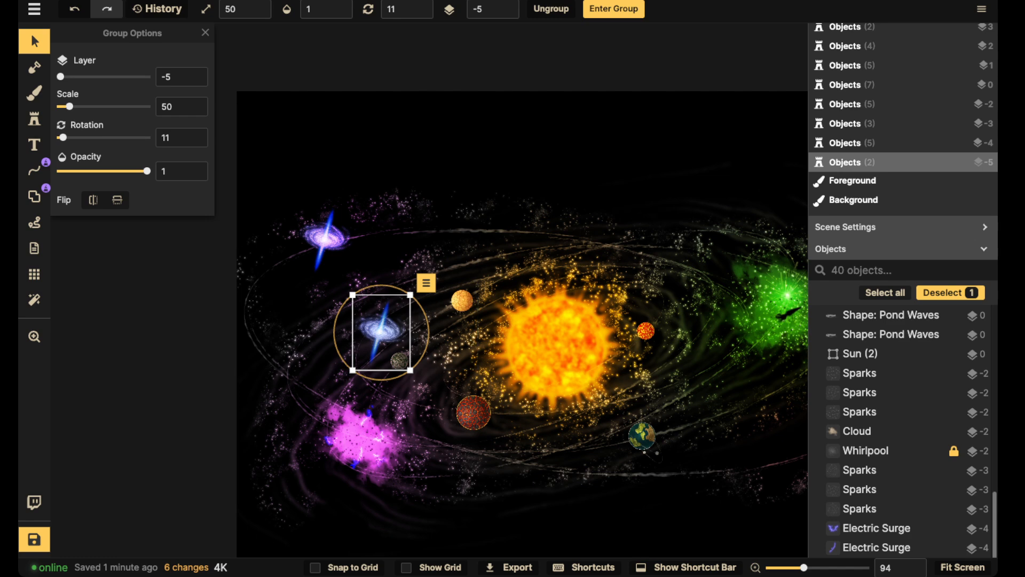
- Inside the copied galaxy group, set the hue of both Warp Drive Thruster stamps to -125
click(614, 9)
click(904, 353)
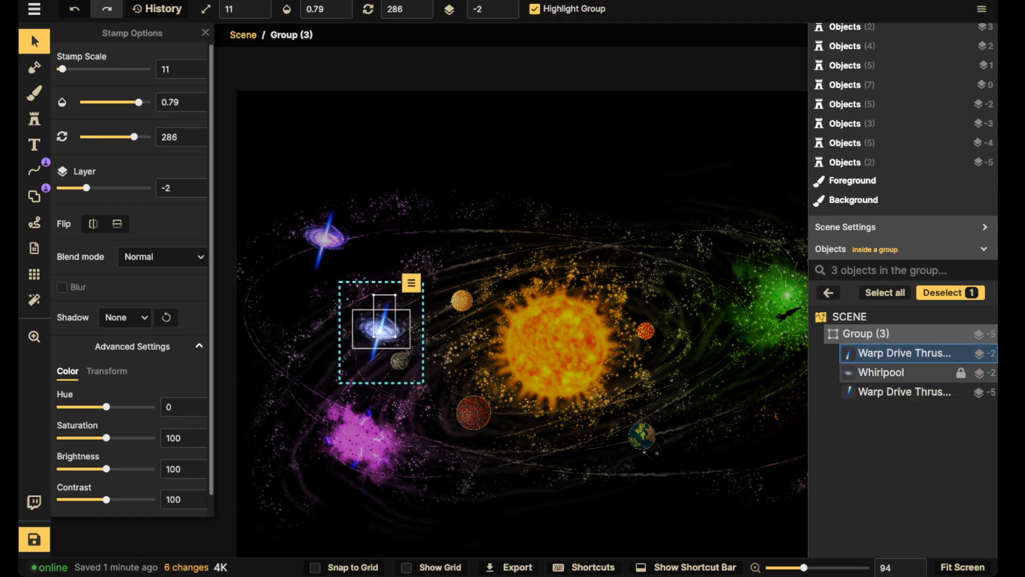
scroll(904, 372, down, 2)
ctrl+click(903, 314)
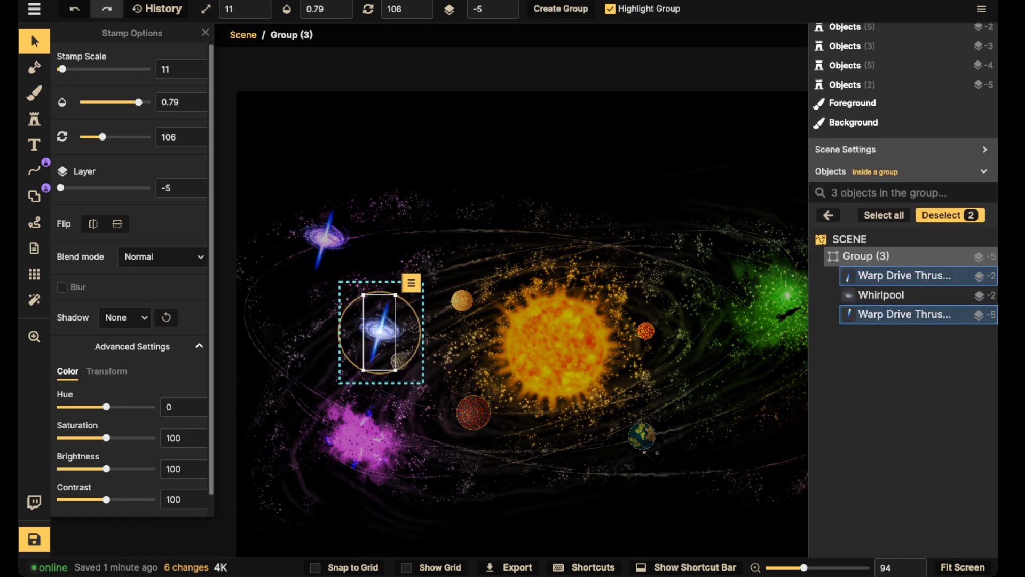
drag(106, 406, 74, 407)
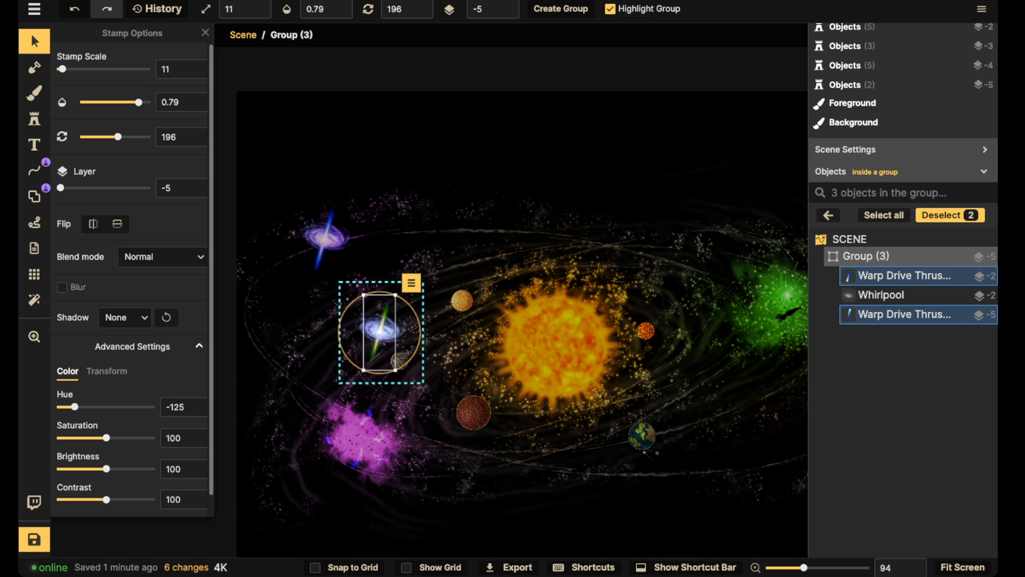
- Change the copied galaxy's Whirlpool shadow color to green 9de95c
click(380, 331)
click(193, 317)
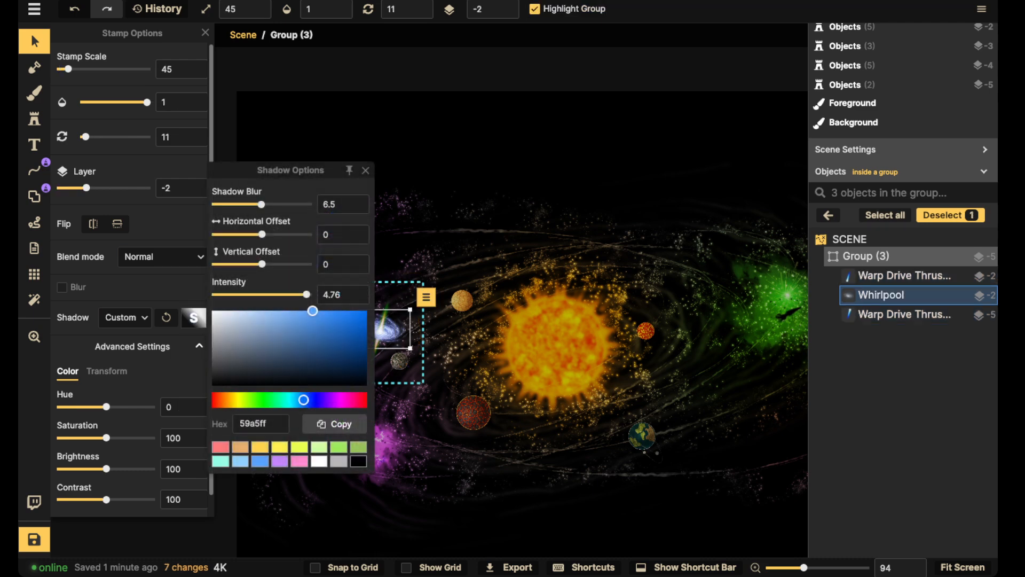
click(339, 447)
click(392, 330)
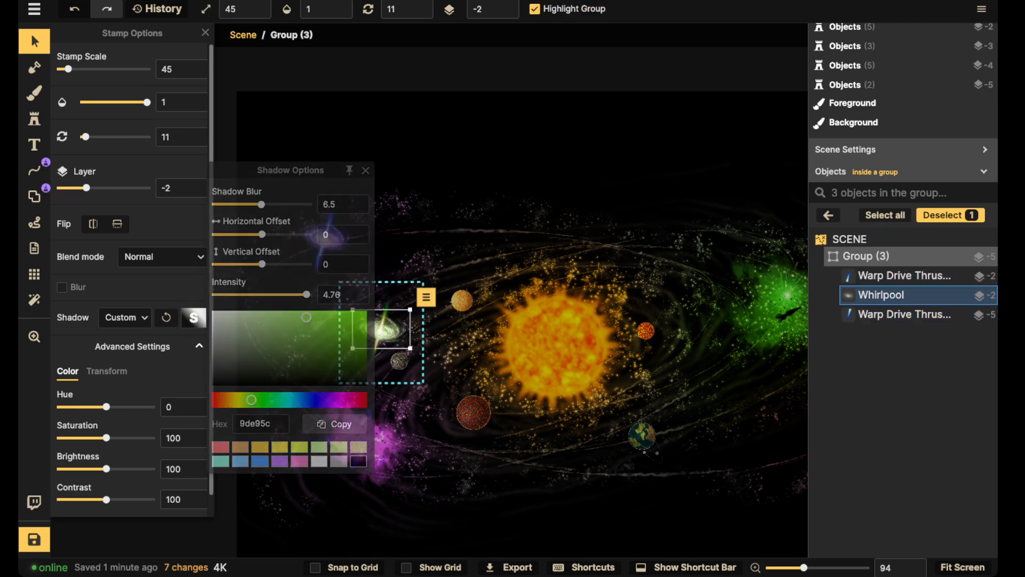
key(Escape)
- Move the green galaxy between the Earth-like and purple planets and shrink it to a small distant speck
drag(382, 330, 688, 404)
drag(717, 367, 696, 358)
drag(688, 404, 695, 416)
drag(713, 394, 667, 410)
scroll(444, 368, down, 3)
drag(686, 389, 677, 397)
key(Escape)
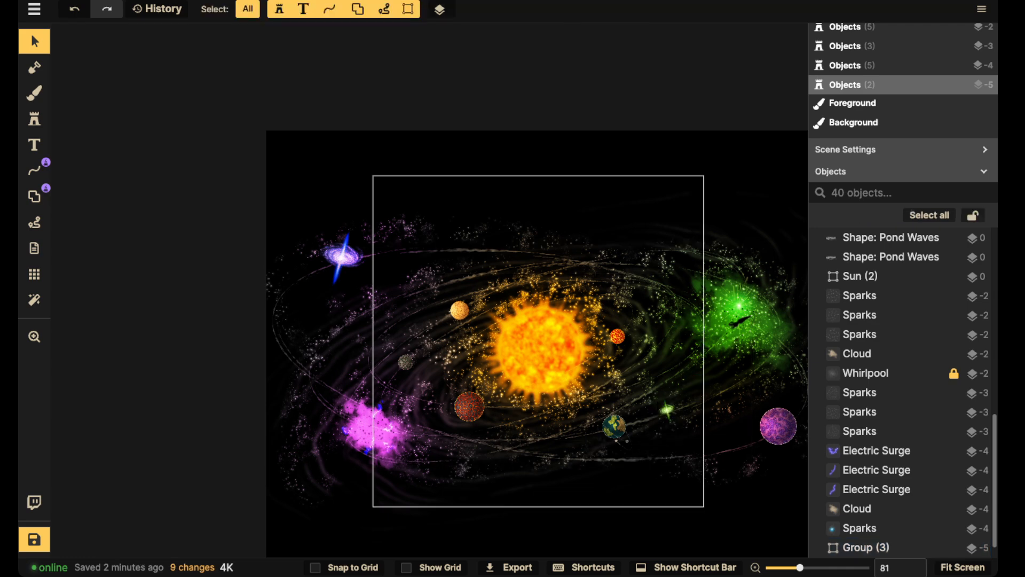
- Start a new text label and set its font to Zen Dots
scroll(522, 342, down, 3)
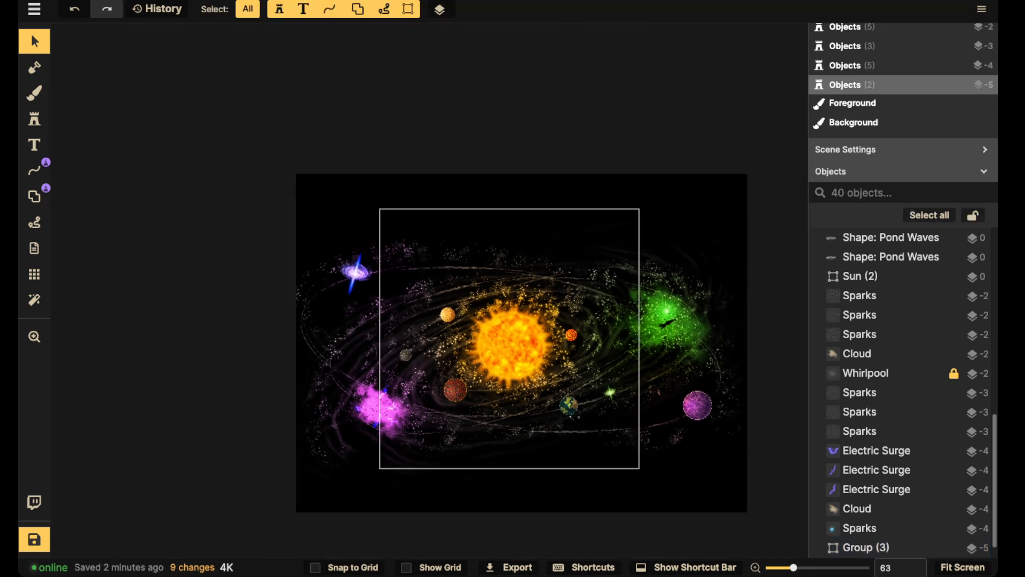
scroll(502, 332, down, 1)
key(space)
drag(502, 332, 444, 343)
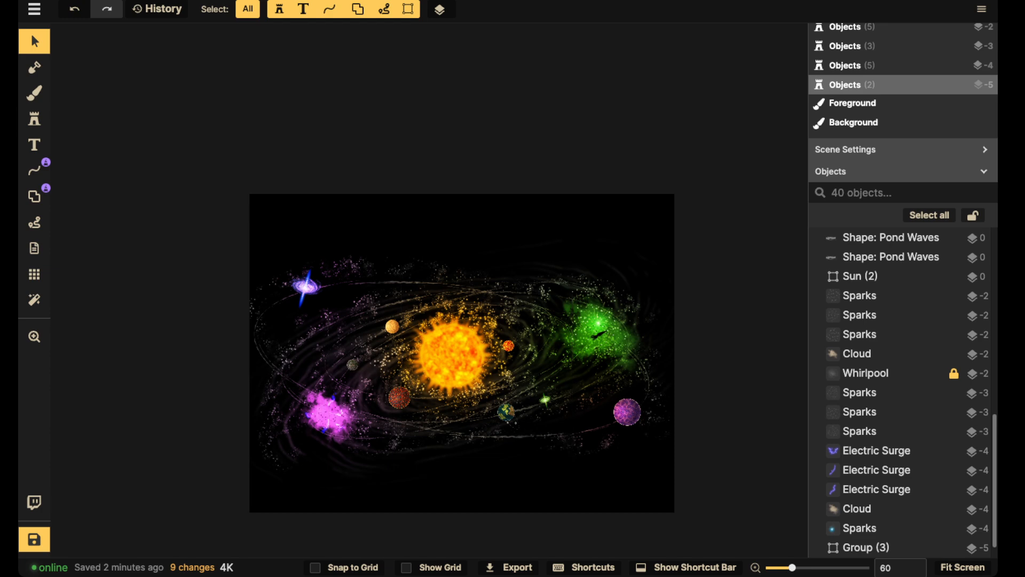
click(34, 144)
scroll(334, 291, up, 2)
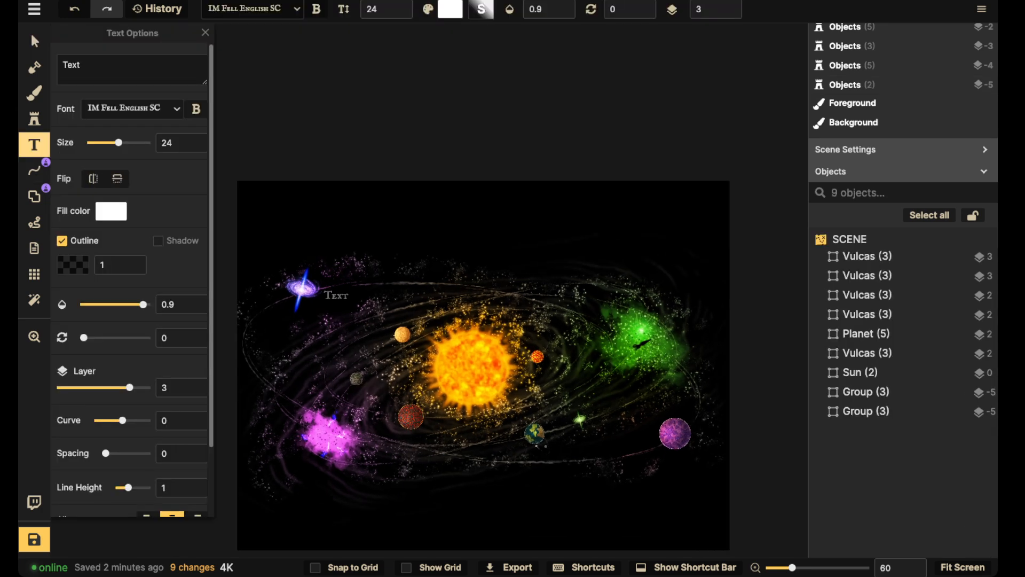
scroll(337, 295, up, 8)
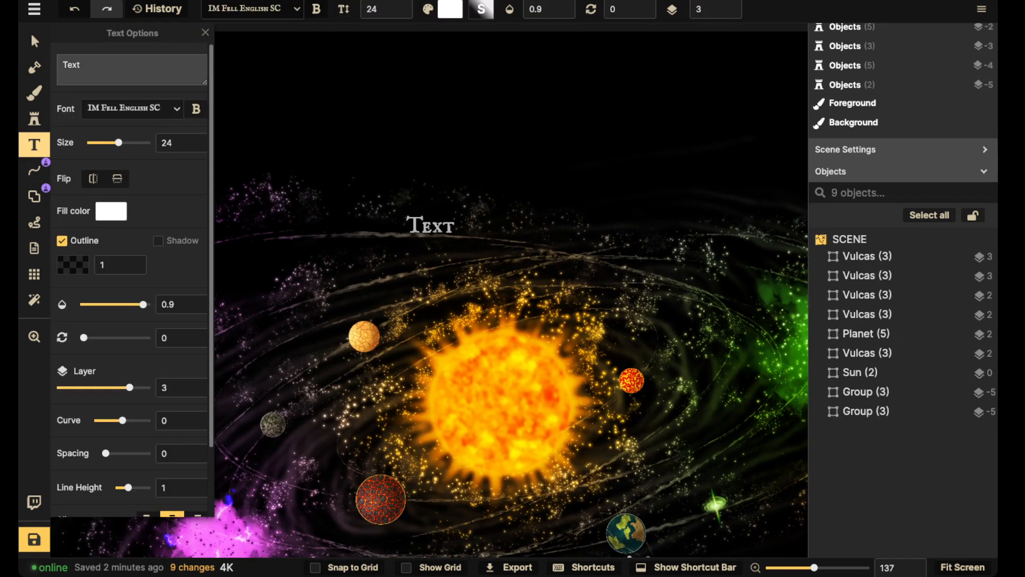
click(132, 109)
scroll(144, 221, down, 3)
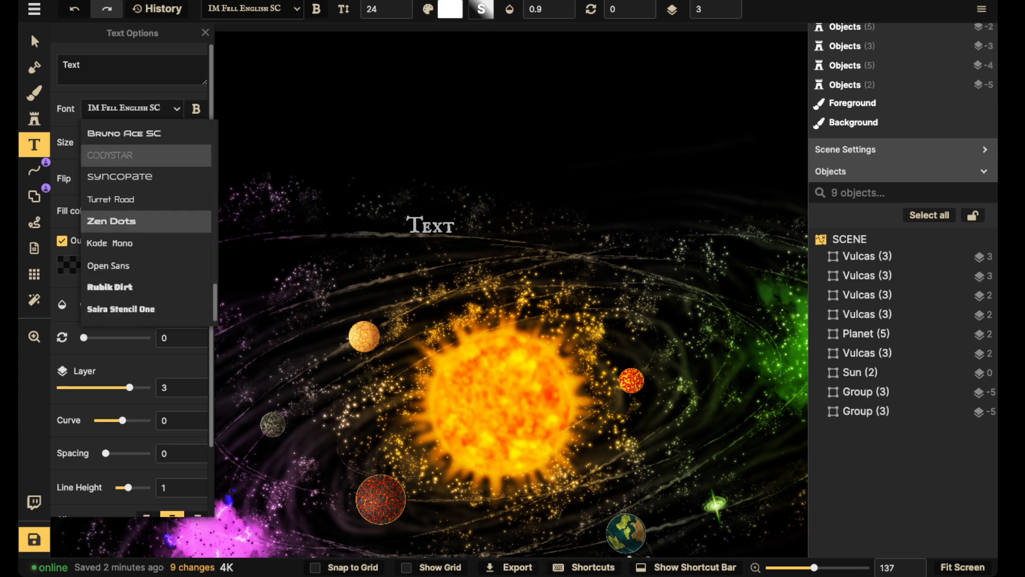
scroll(146, 241, down, 1)
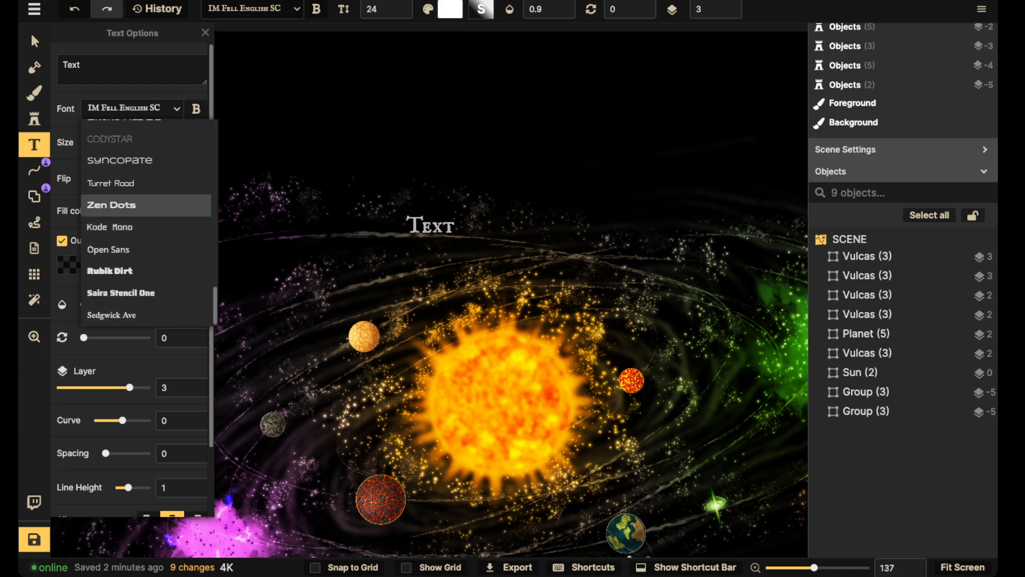
click(133, 205)
- Place a size 14 text label reading "Quasar" just below the blue galaxy
scroll(275, 182, up, 1)
scroll(275, 176, down, 3)
drag(274, 176, 459, 182)
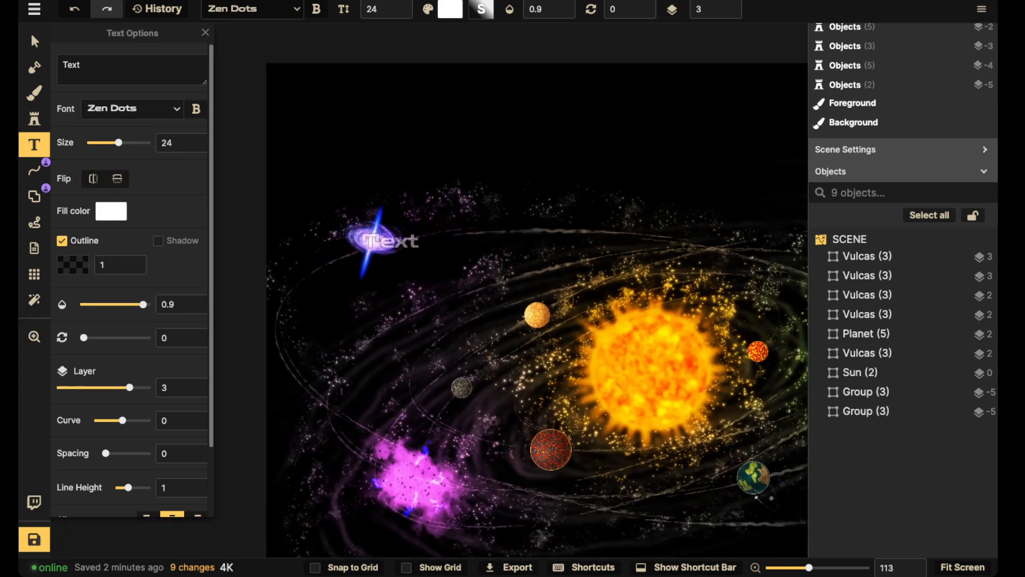
scroll(380, 268, down, 5)
scroll(390, 272, up, 2)
click(398, 268)
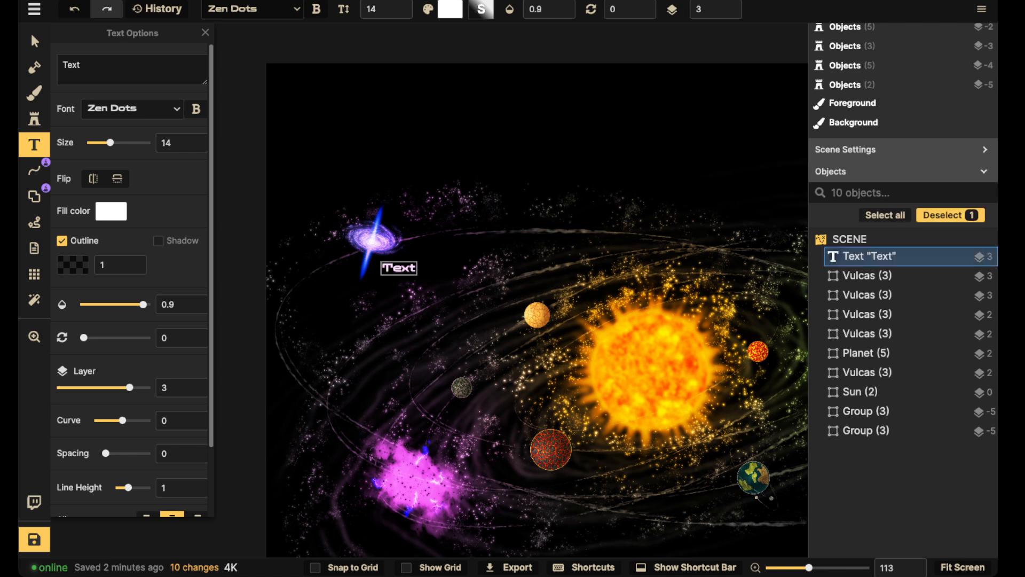
text(Quas)
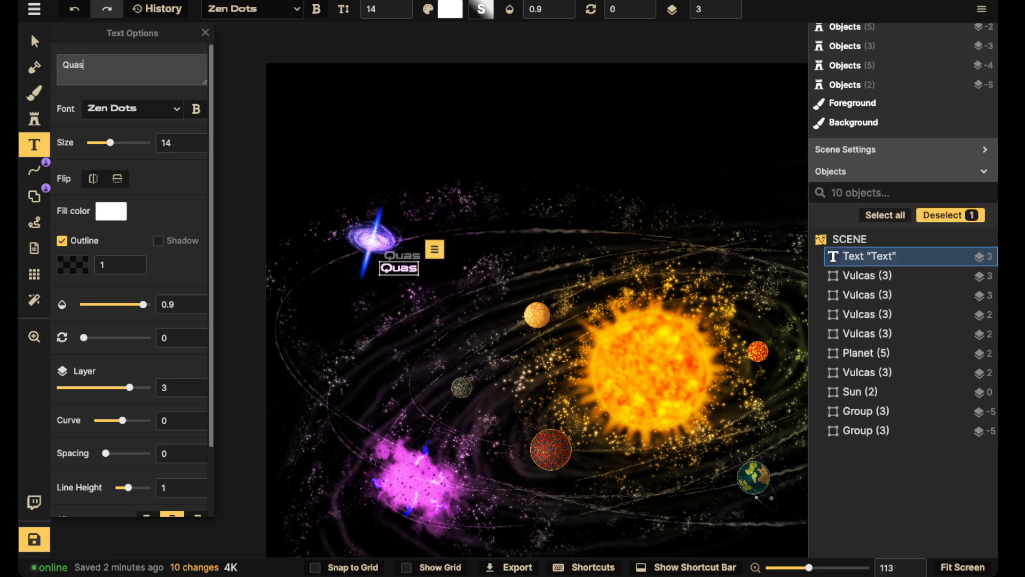
text(ar)
click(35, 41)
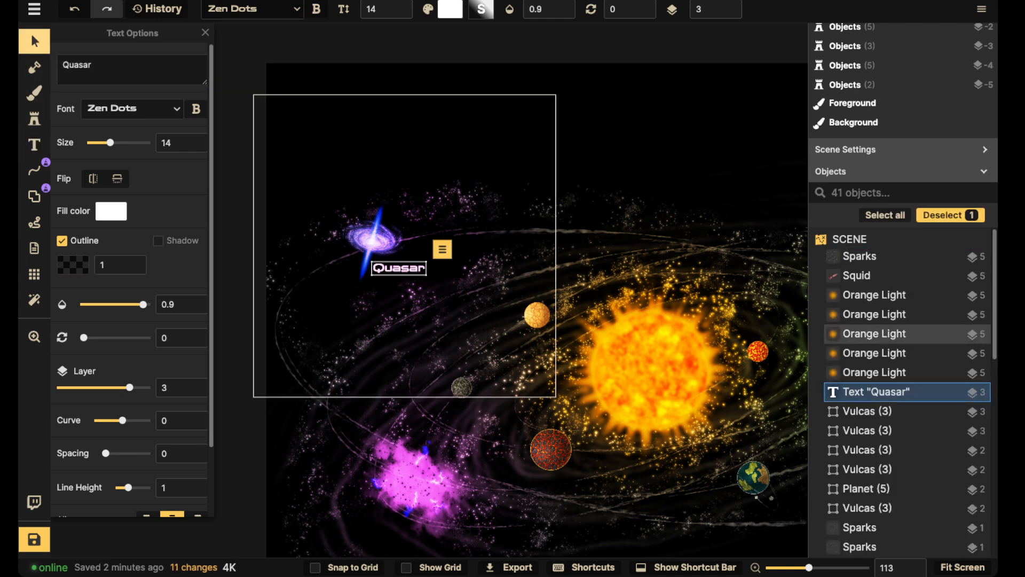
drag(399, 268, 403, 263)
- Copy the "Quasar" label and paste copies above the pink nebula and above the small grey planet
key(ctrl+c)
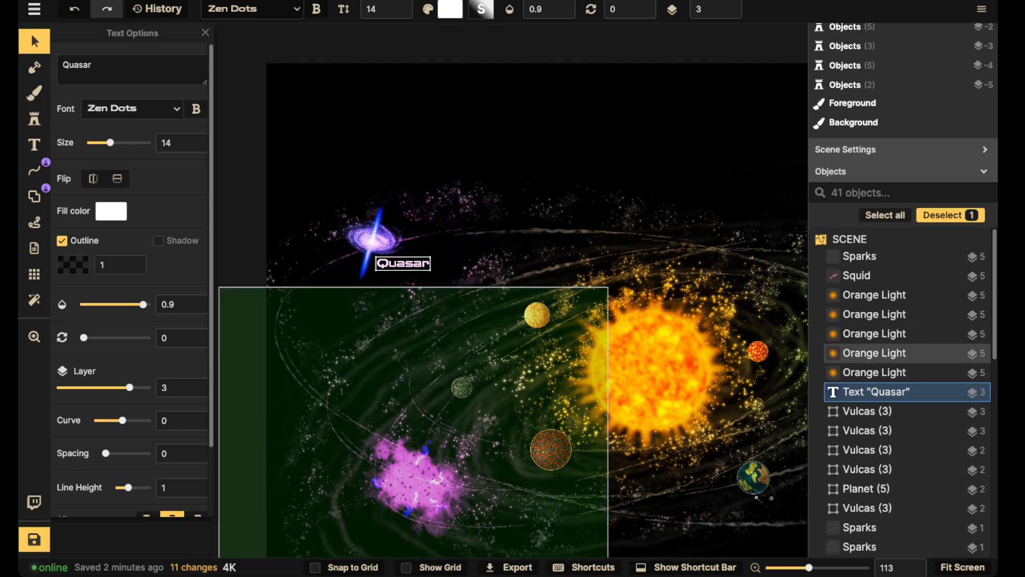
key(ctrl+v)
drag(418, 407, 383, 427)
key(ctrl+v)
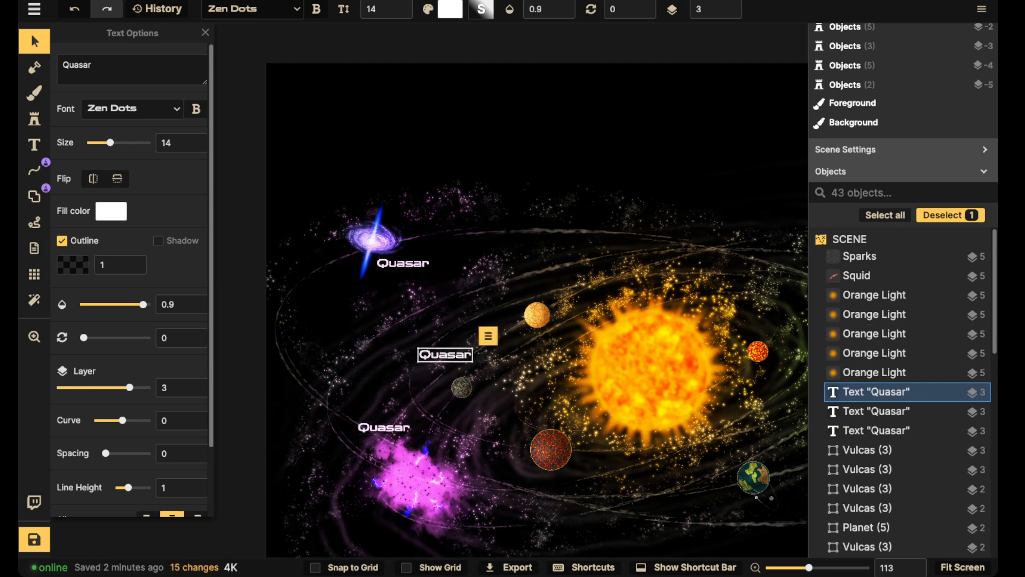
drag(445, 354, 456, 364)
- Paste copies of the label above the pale orange planet and below the large dark red planet
key(ctrl+v)
drag(531, 315, 537, 292)
key(ctrl+v)
drag(544, 476, 555, 479)
- Paste copies of the label below the Earth-like planet and below the small bright red planet beside the sun
key(space)
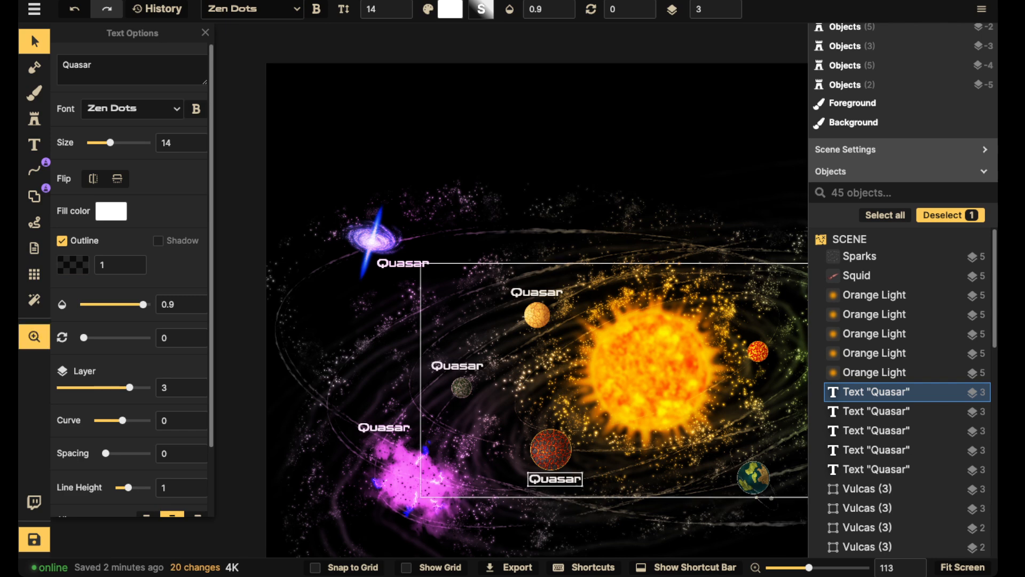
drag(754, 479, 532, 502)
key(ctrl+v)
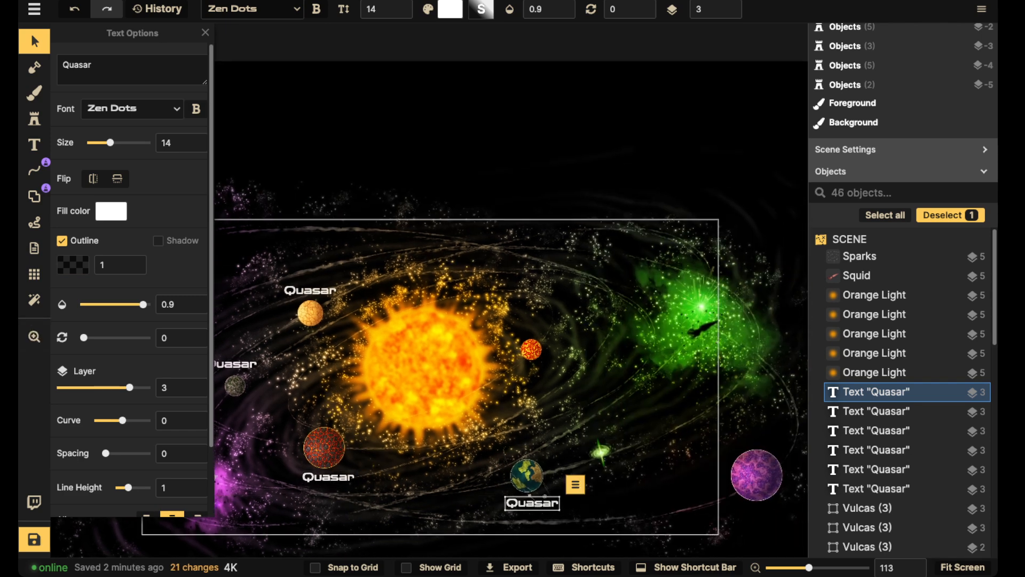
key(ctrl+v)
drag(533, 357, 533, 369)
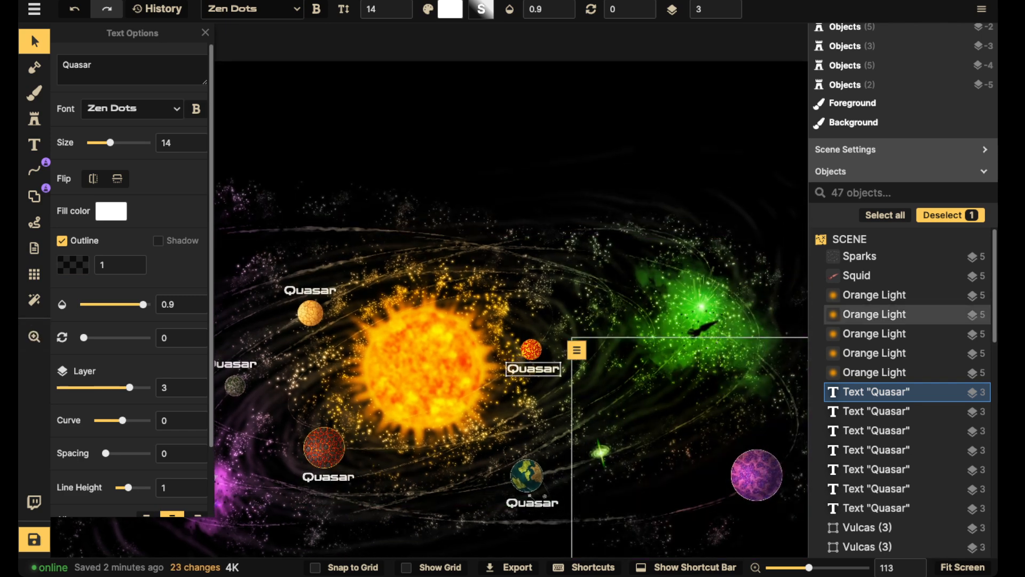
- Paste copies of the label below the small green galaxy, the green nebula and the purple planet
key(ctrl+v)
drag(603, 466, 603, 470)
key(ctrl+v)
drag(680, 350, 701, 370)
key(ctrl+v)
drag(772, 514, 755, 510)
- Deselect the last label and look over the whole map with its labels
scroll(508, 320, down, 3)
drag(508, 320, 551, 320)
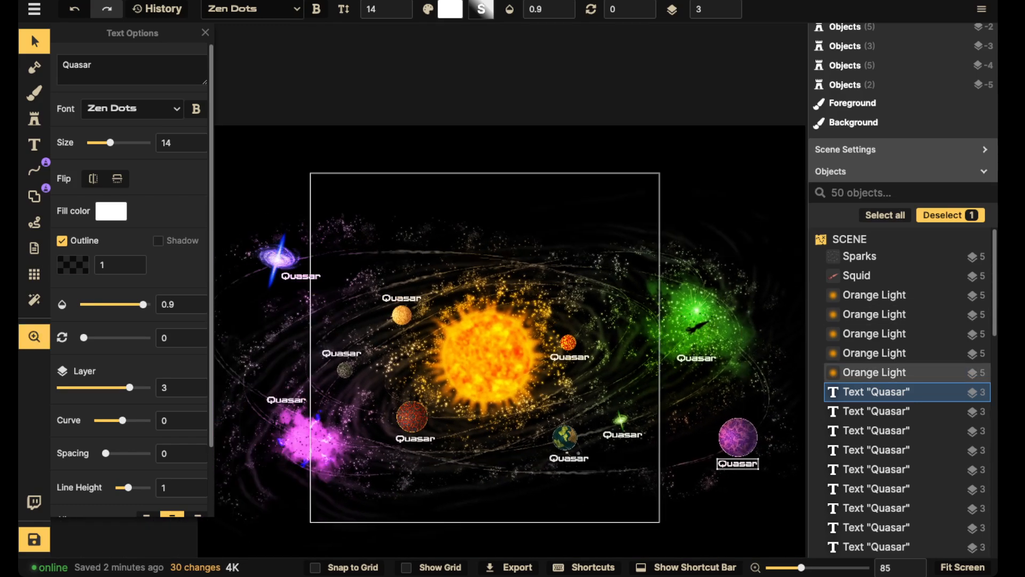
drag(341, 315, 506, 322)
drag(641, 331, 492, 355)
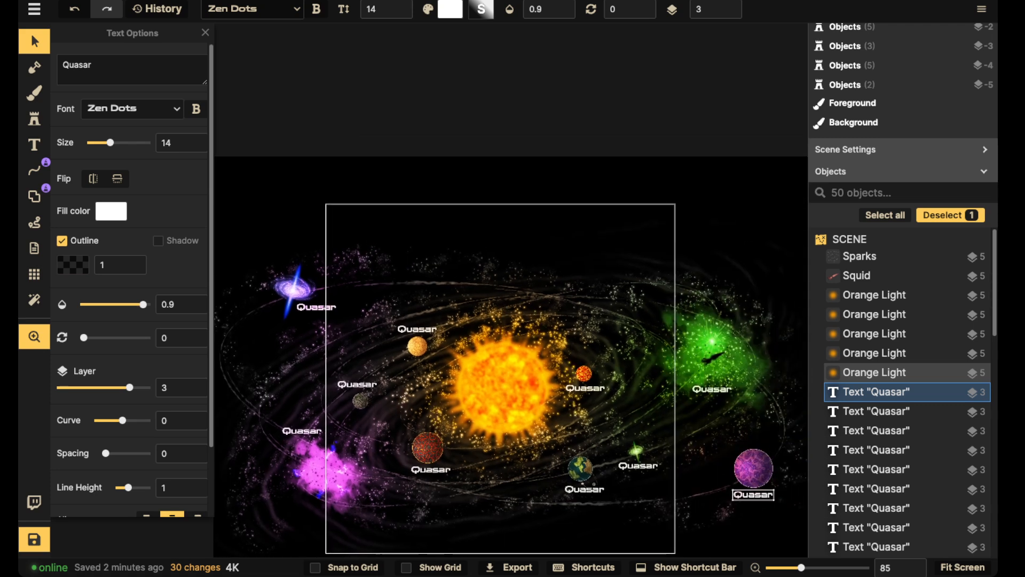
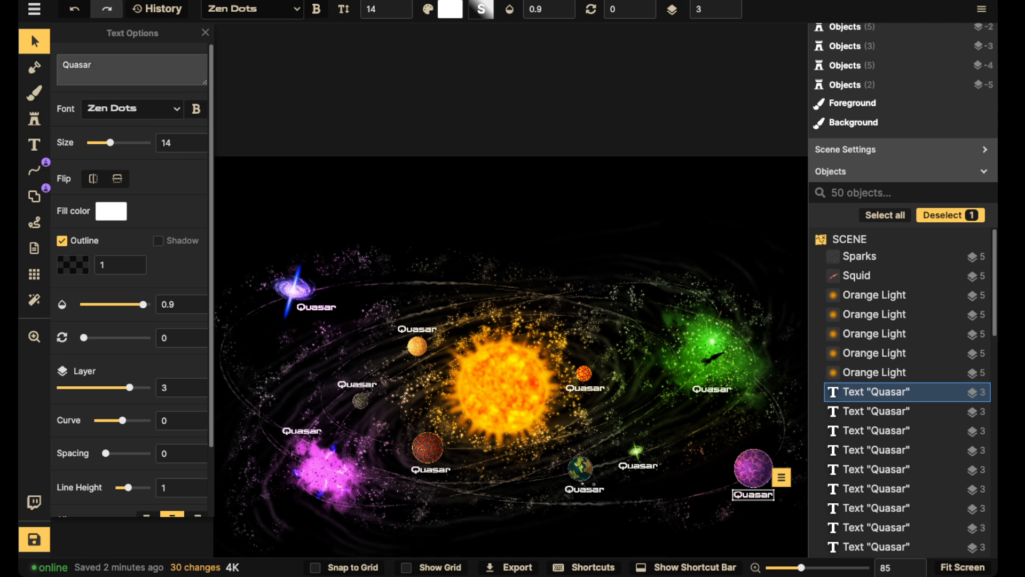
click(35, 42)
scroll(401, 265, down, 3)
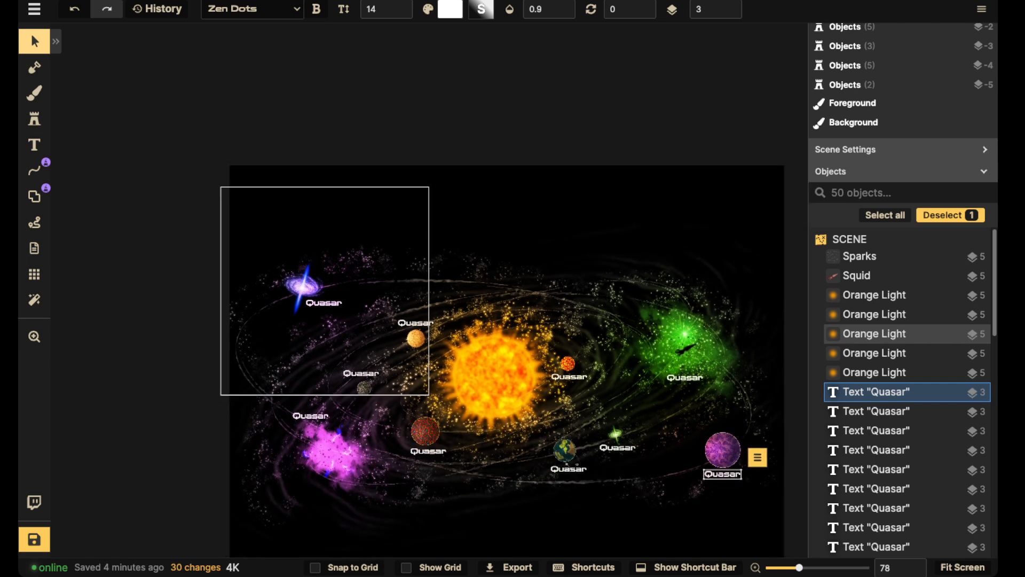
key(space)
drag(453, 326, 435, 271)
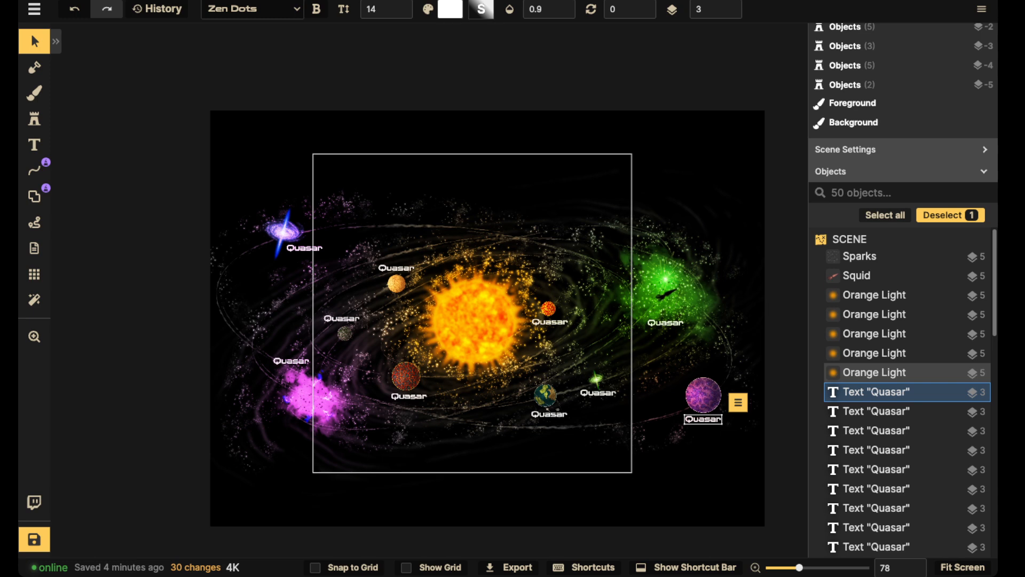
click(501, 363)
scroll(501, 363, down, 3)
key(space)
mouse_move(500, 363)
mouse_down()
mouse_move(535, 372)
mouse_move(483, 343)
mouse_move(477, 351)
mouse_move(487, 352)
mouse_up()
scroll(485, 347, up, 3)
scroll(502, 358, up, 1)
key(space)
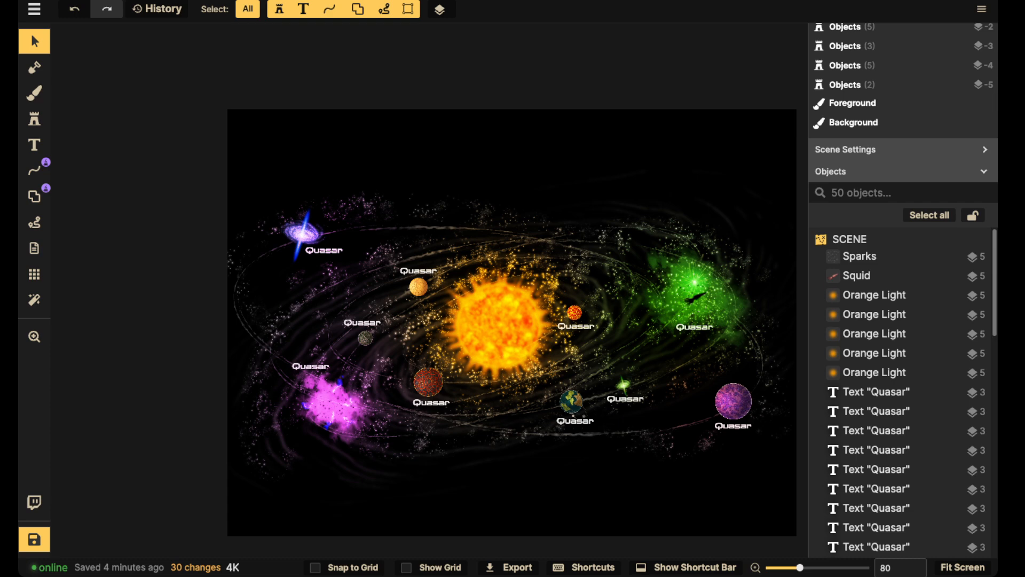
- Set up the shape Pen with a color stroke in dotted style and square line caps
scroll(407, 250, up, 3)
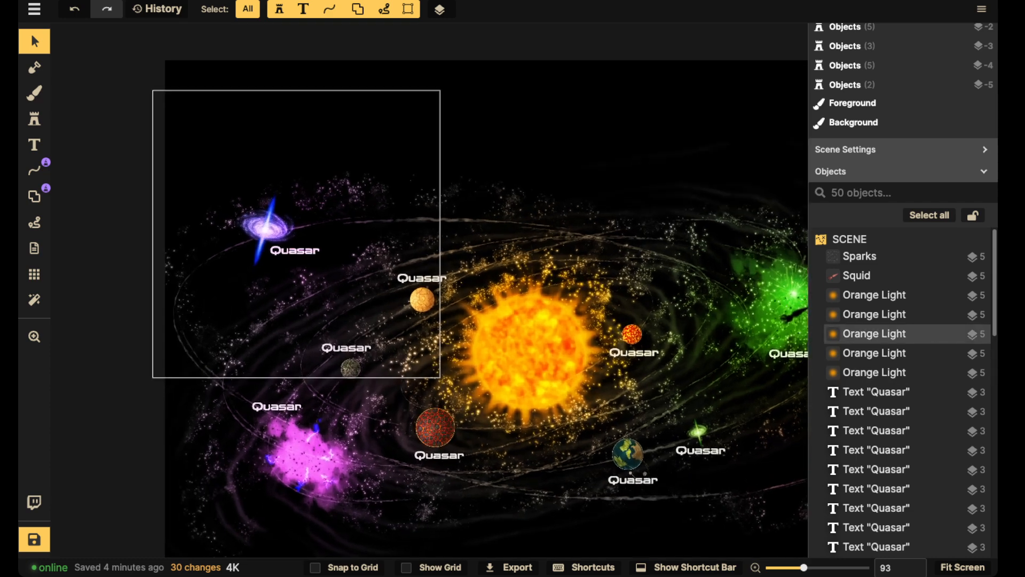
click(421, 299)
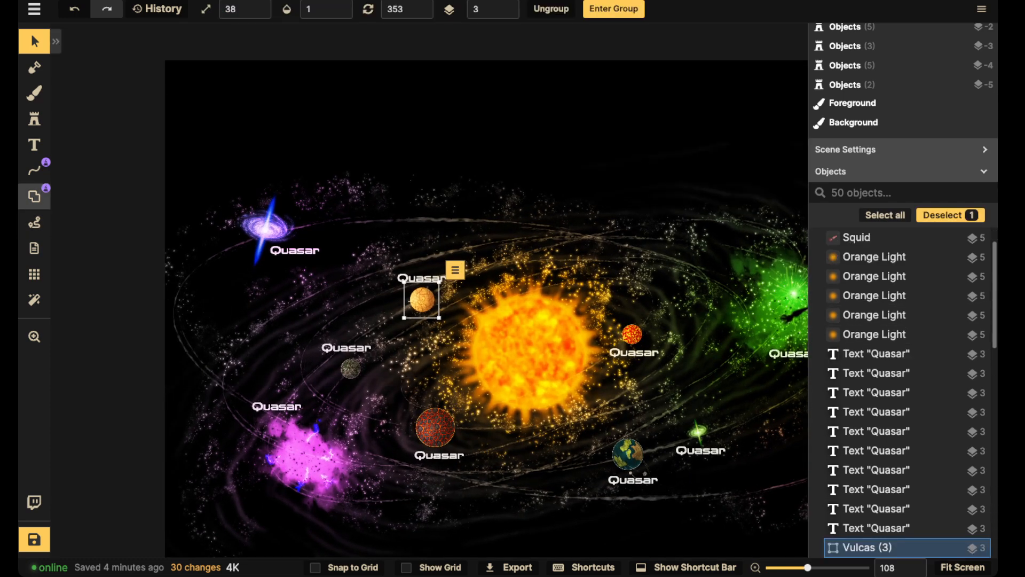
click(35, 196)
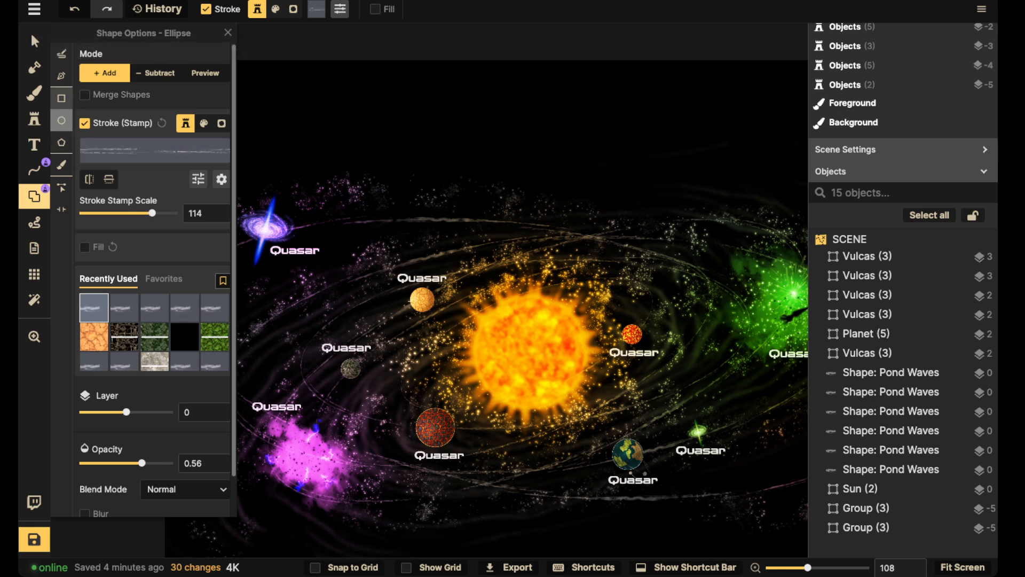
click(61, 75)
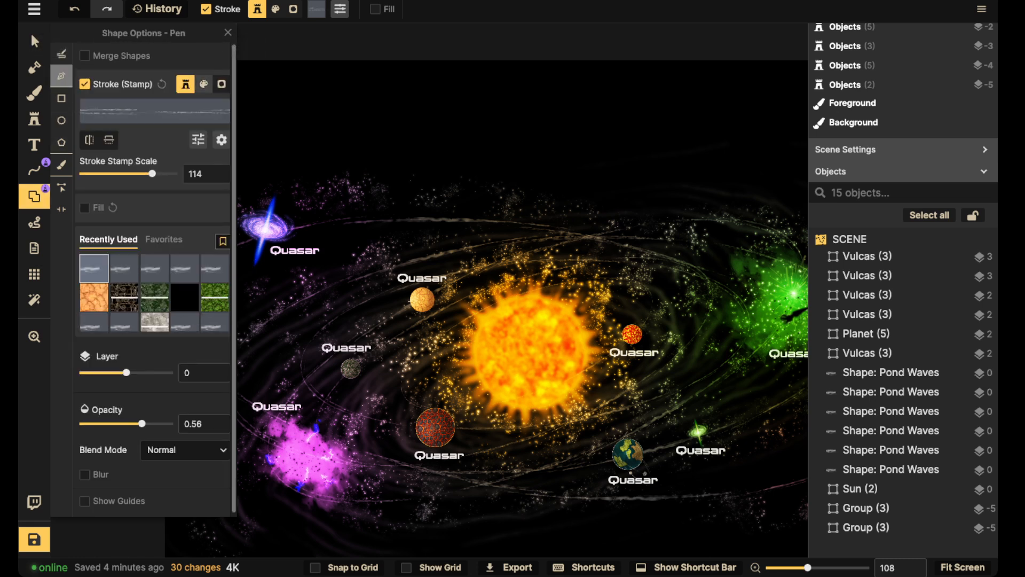
click(203, 83)
click(99, 139)
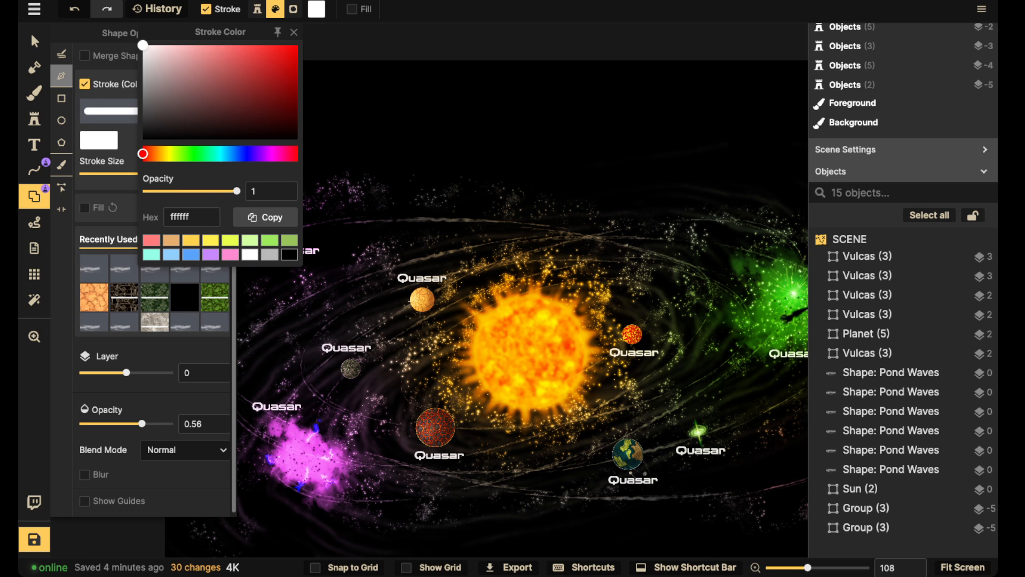
click(293, 32)
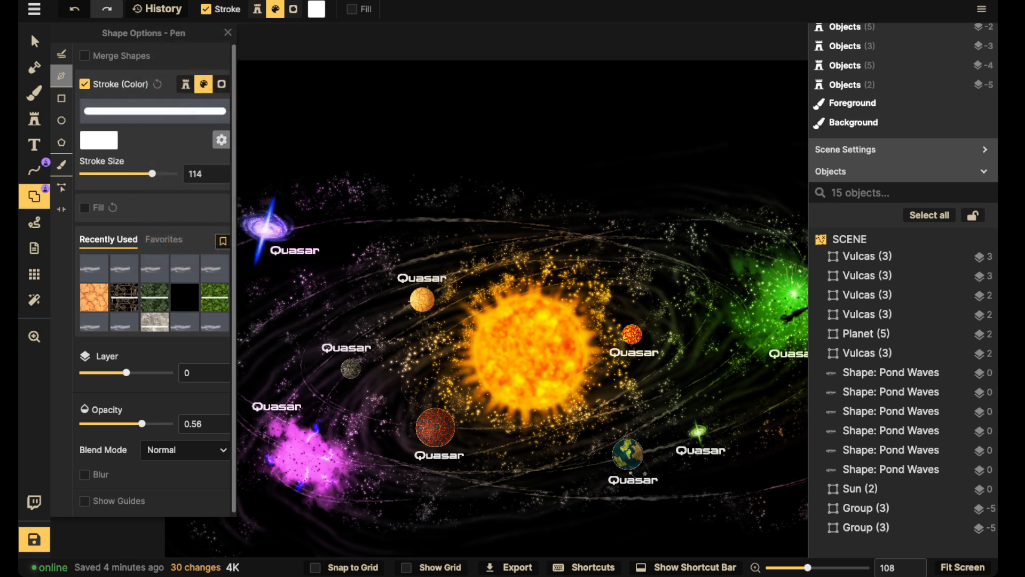
click(220, 140)
click(214, 100)
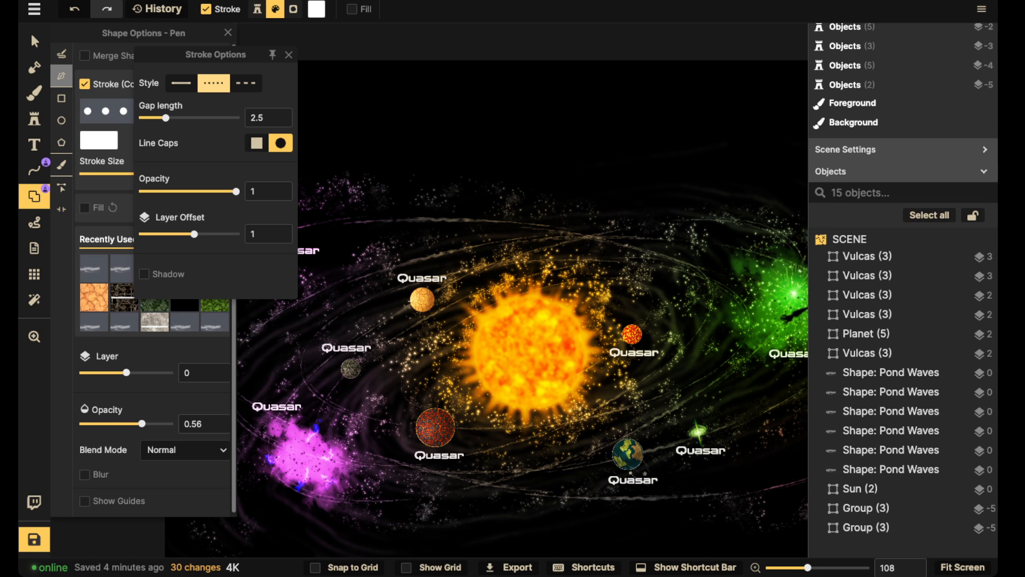
click(256, 142)
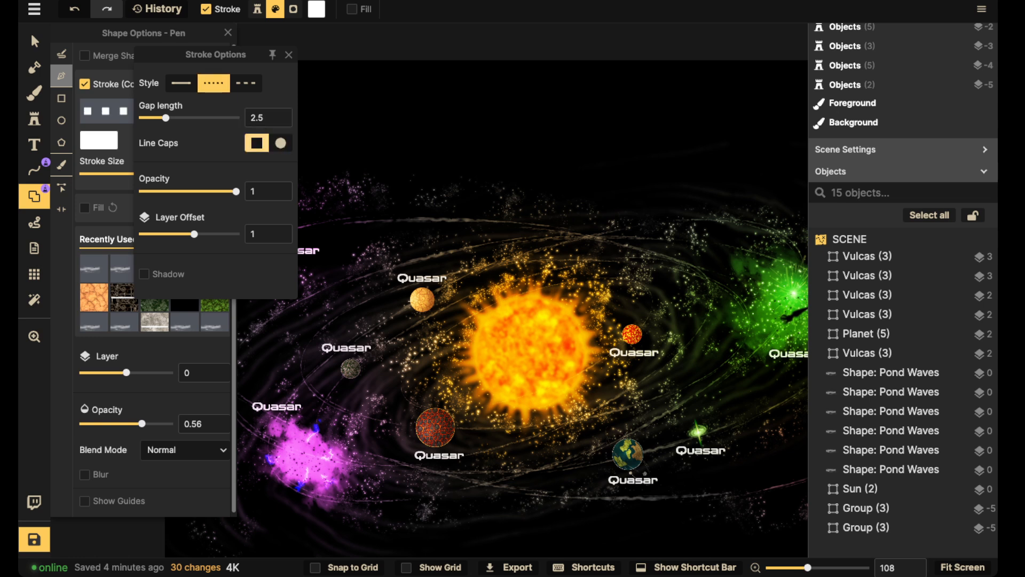
- Outline the orange planet and its label above the sun's upper-left side with a closed dotted border shape
click(358, 223)
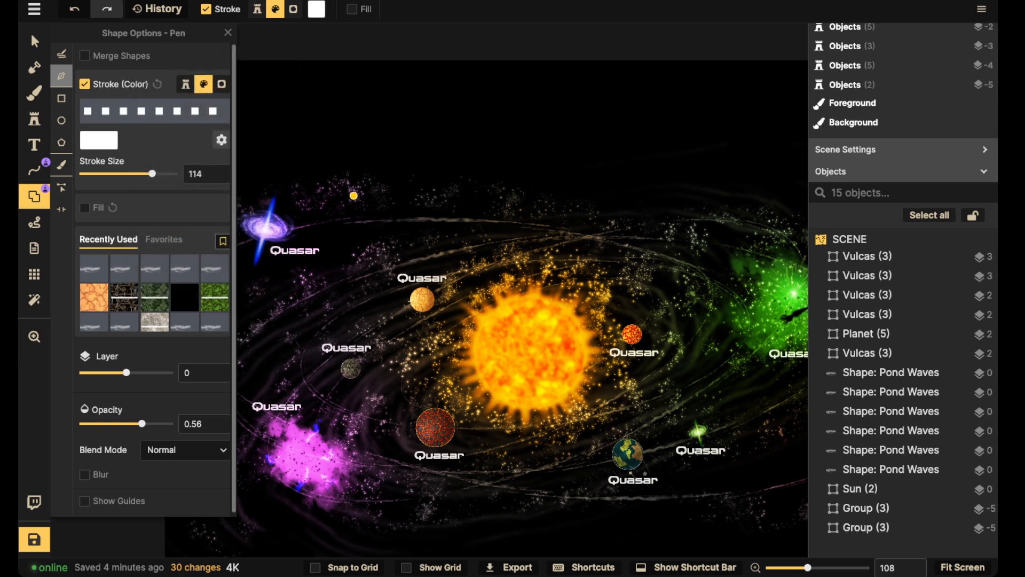
click(393, 249)
click(365, 272)
click(363, 300)
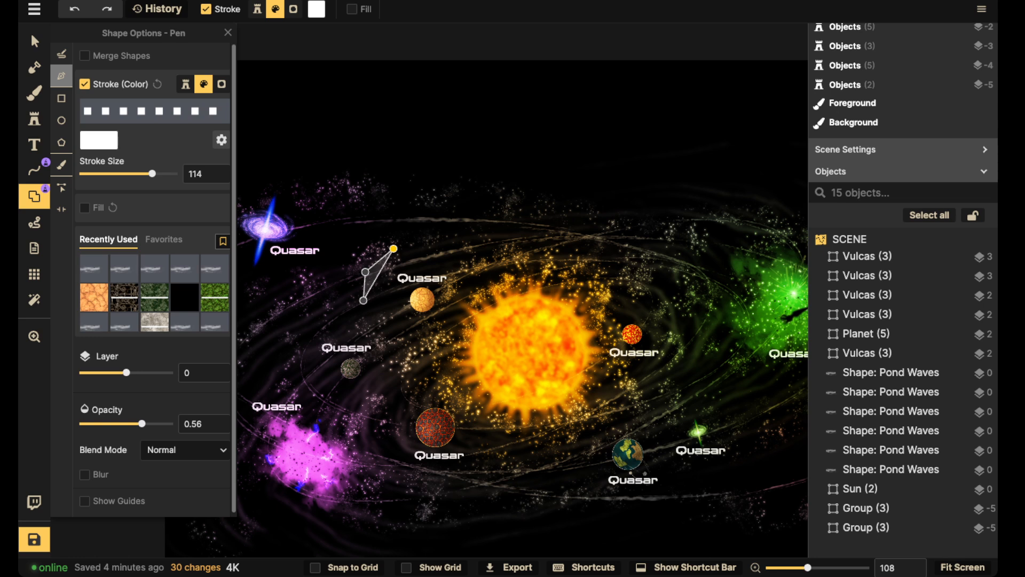
click(371, 311)
click(384, 329)
click(407, 334)
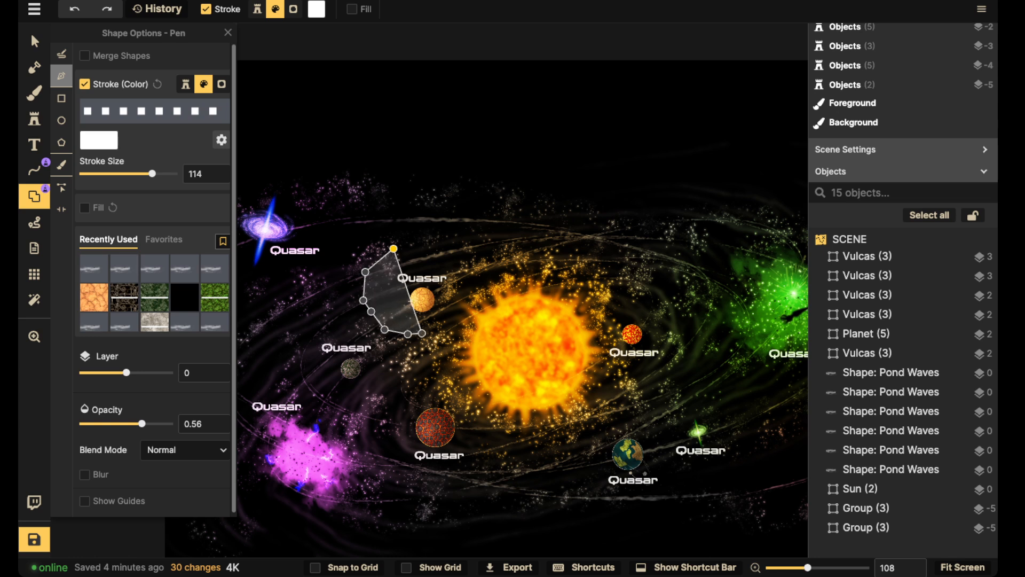
click(446, 327)
click(451, 301)
click(458, 285)
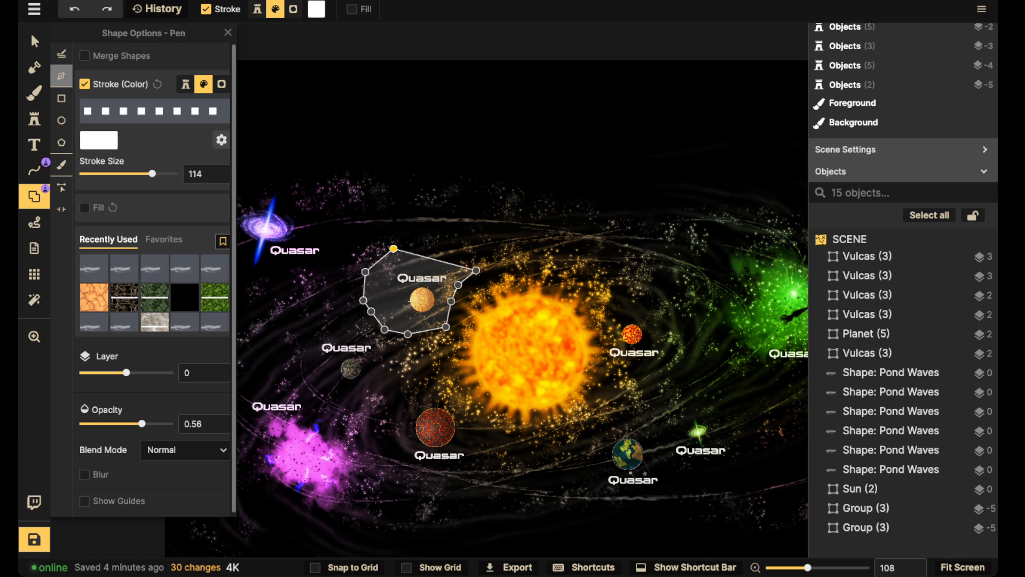
click(478, 271)
click(454, 240)
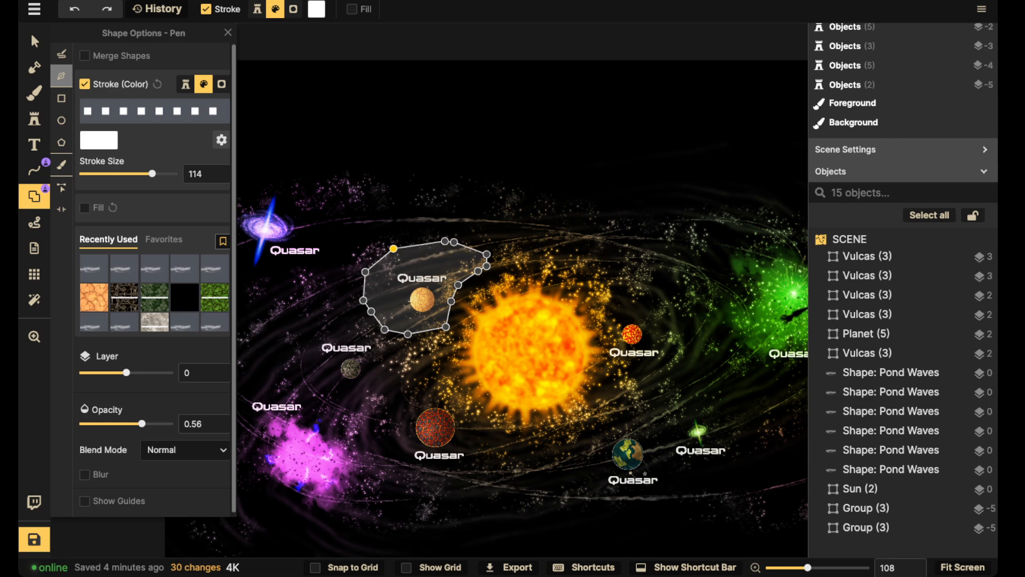
click(393, 248)
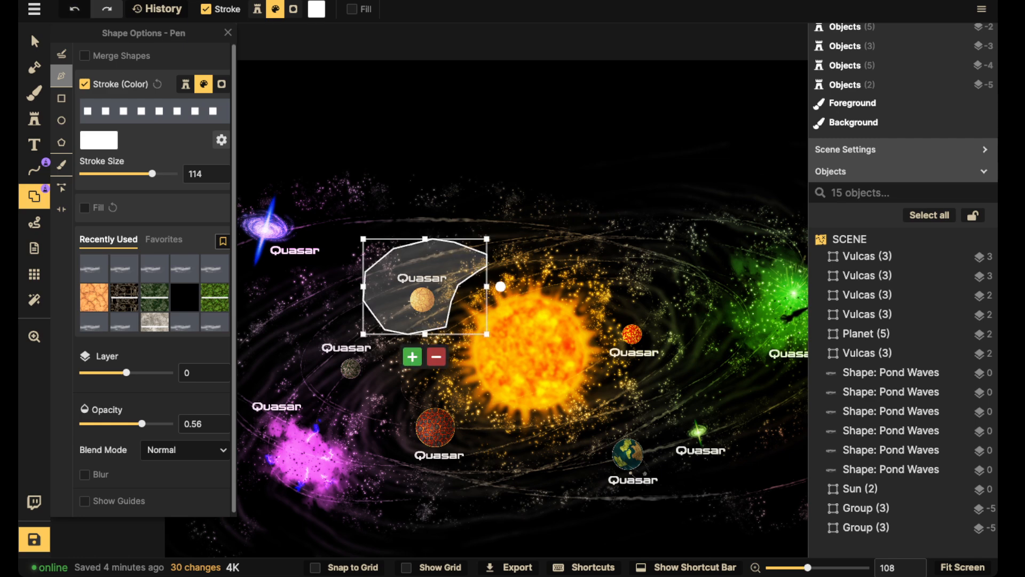
click(412, 356)
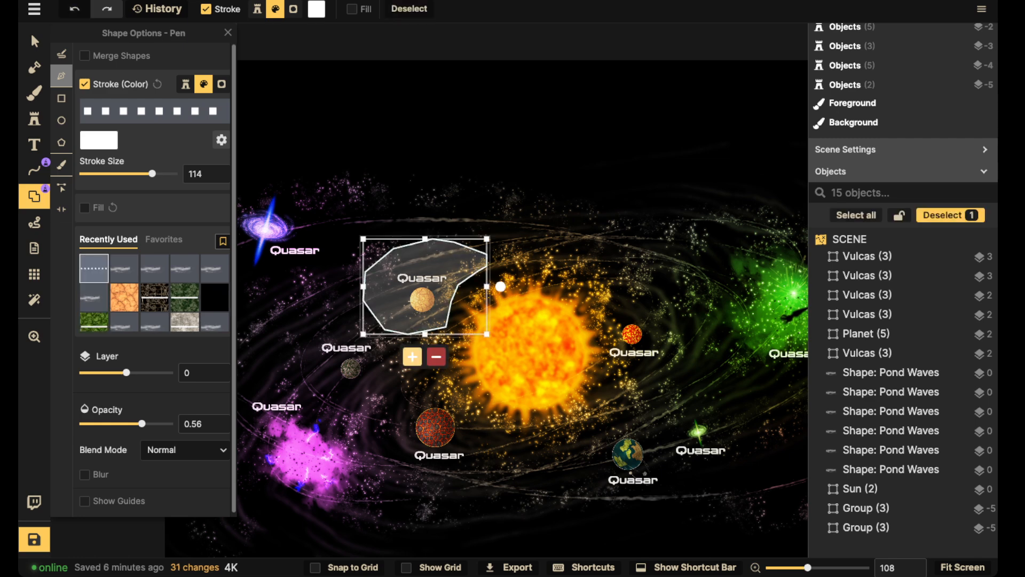
key(Escape)
- Outline the small grey planet and its label with a dotted border shape that adjoins the orange planet's border
scroll(382, 240, up, 3)
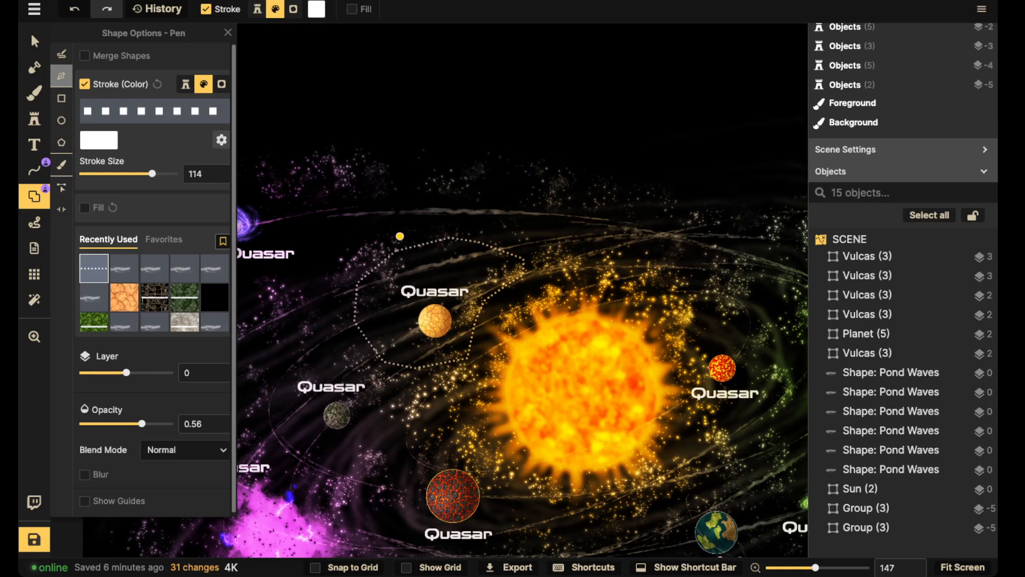
click(361, 360)
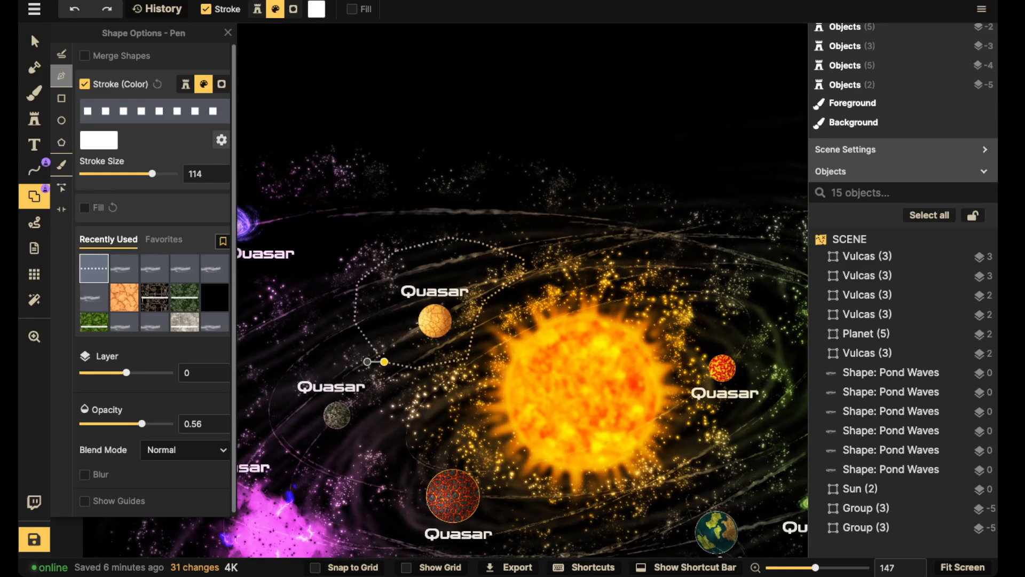
key(ctrl+z)
click(353, 319)
click(273, 328)
click(269, 389)
click(270, 424)
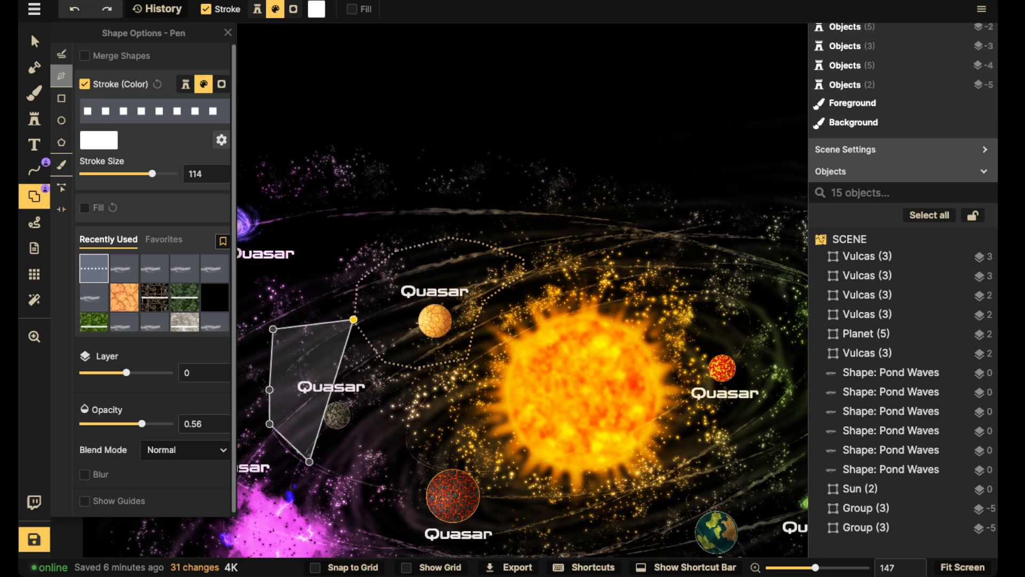
click(309, 460)
click(349, 474)
click(387, 458)
click(394, 424)
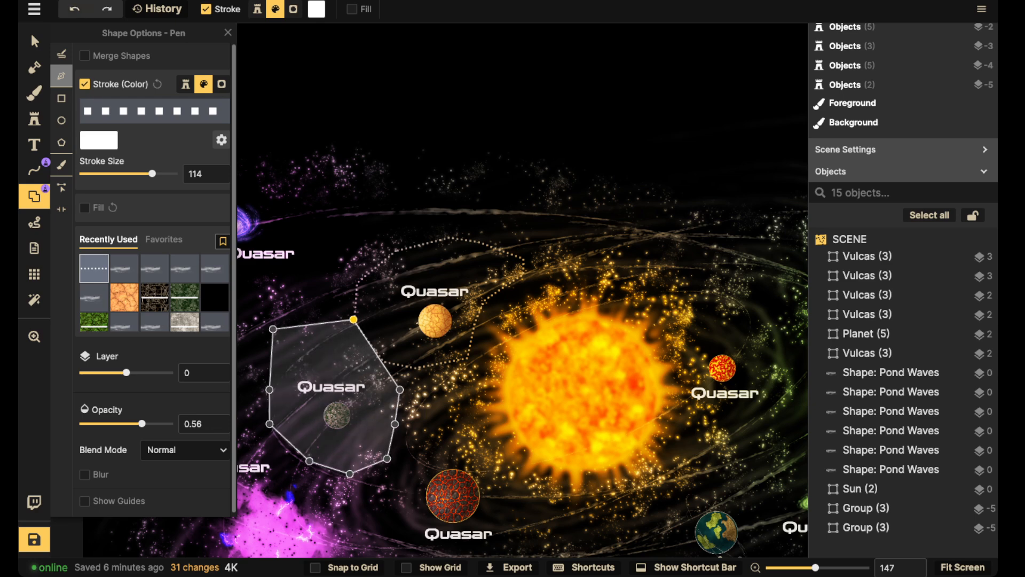
click(402, 386)
click(418, 369)
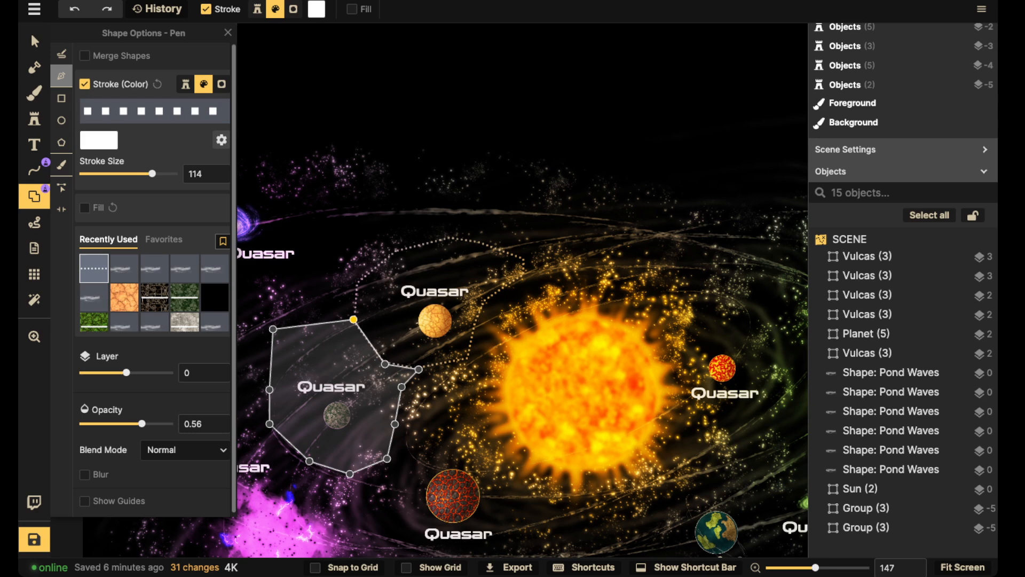
double_click(385, 364)
click(332, 496)
click(333, 316)
- Outline the dark red planet and its label with a dotted border shape reaching up to the orange and grey planets' borders
scroll(333, 316, down, 3)
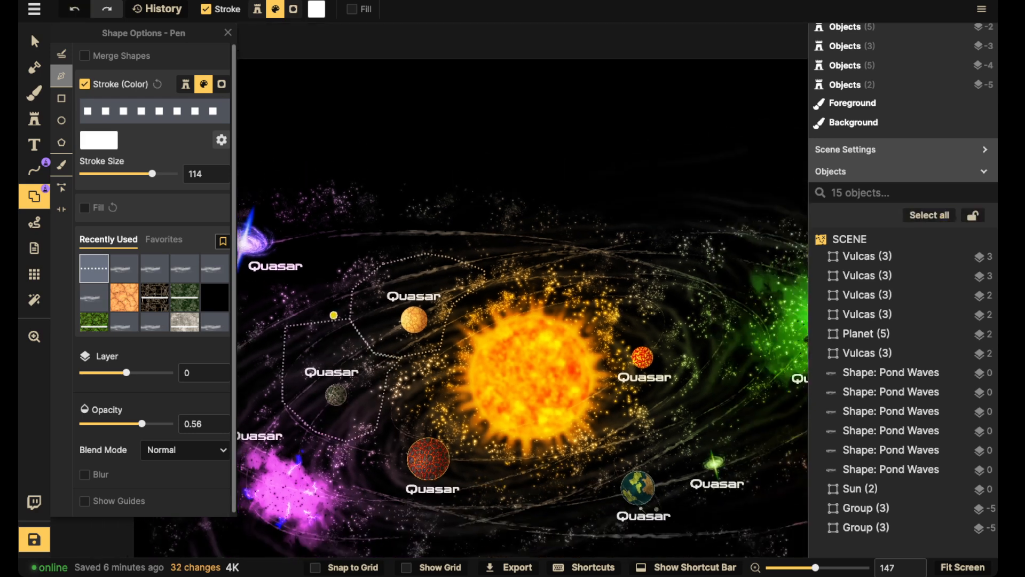
key(space)
drag(333, 316, 382, 186)
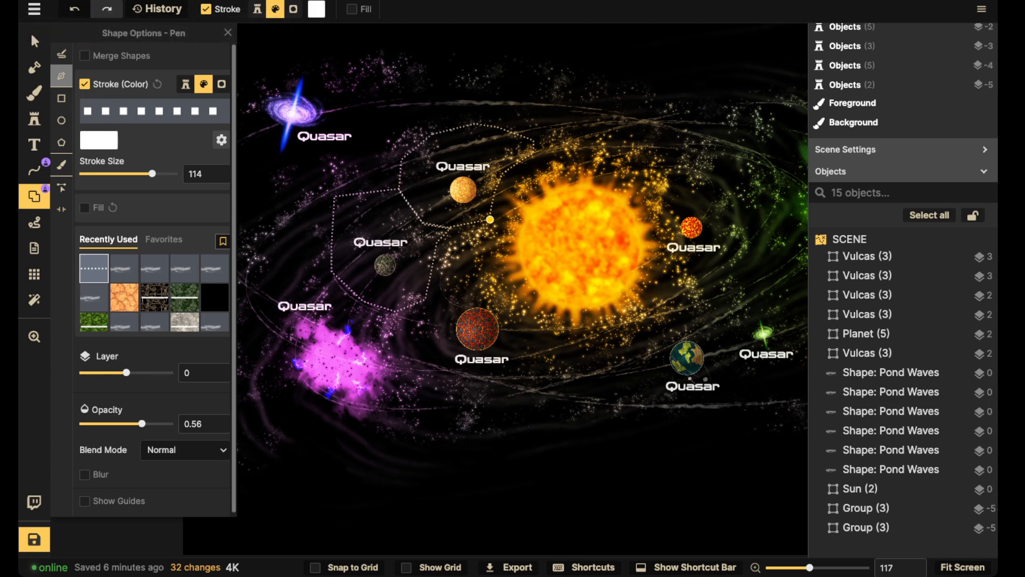
click(489, 219)
click(485, 253)
click(490, 277)
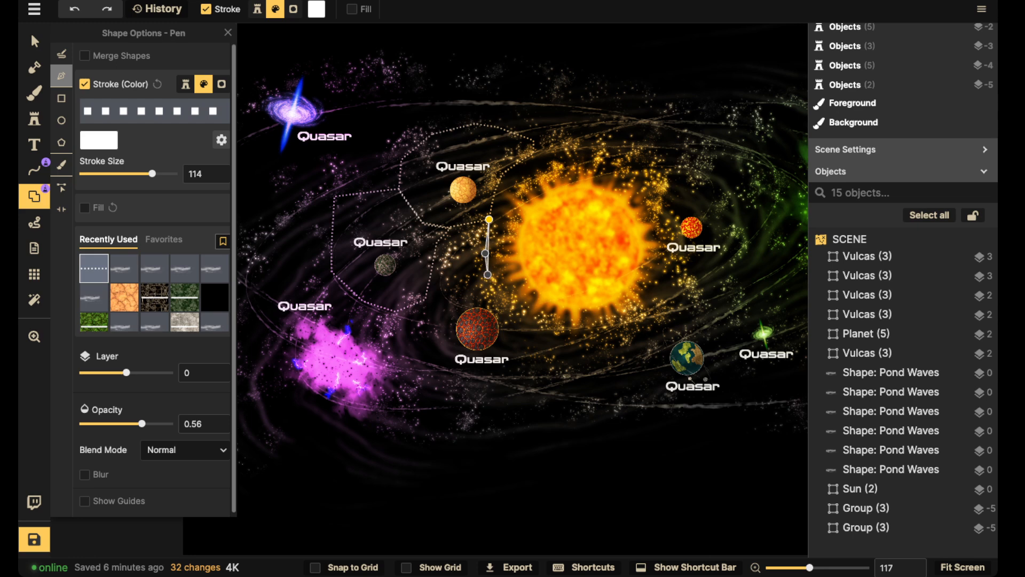
click(511, 310)
click(536, 324)
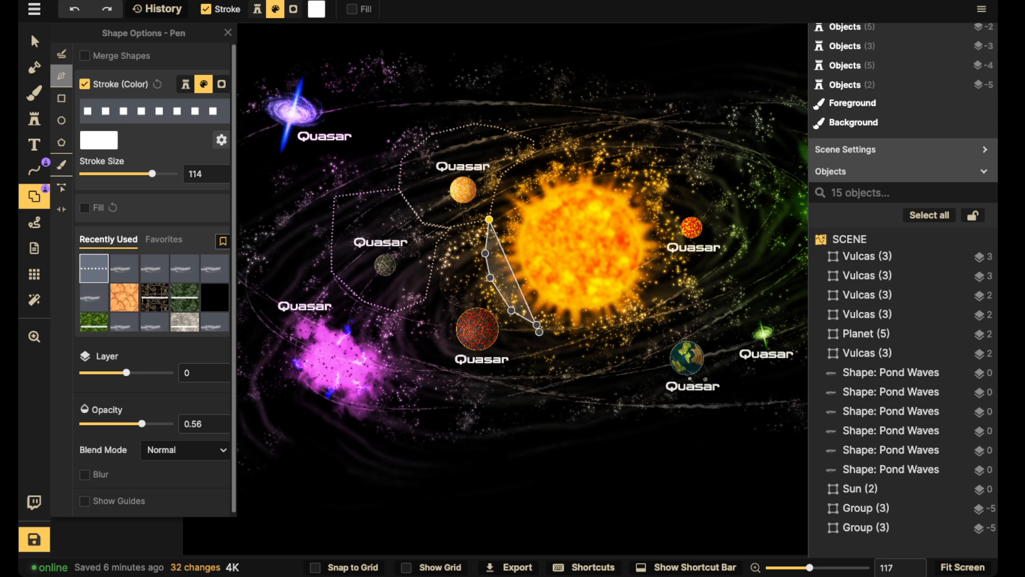
click(543, 350)
click(526, 378)
click(504, 387)
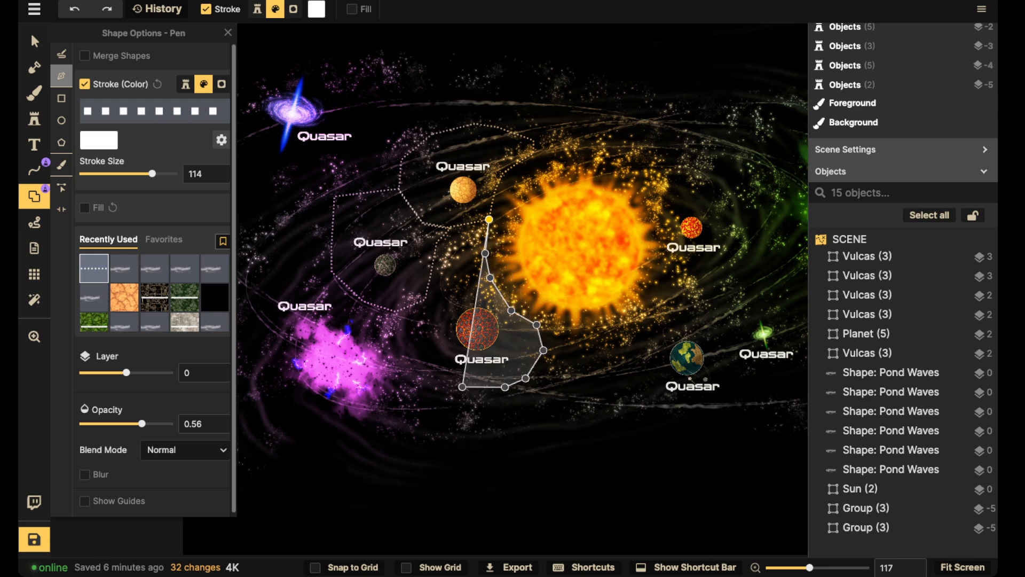
click(462, 386)
click(441, 374)
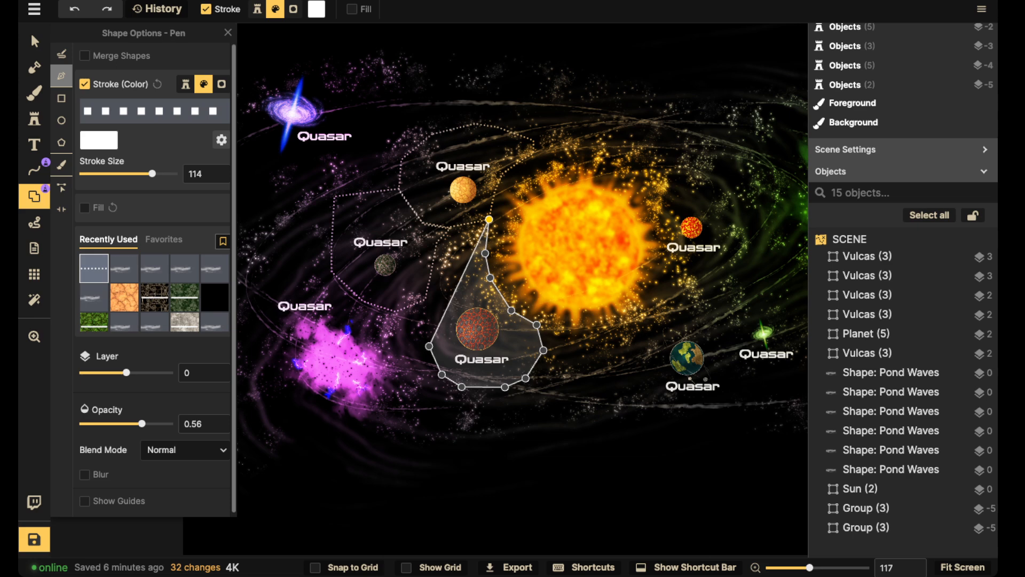
click(429, 346)
click(422, 321)
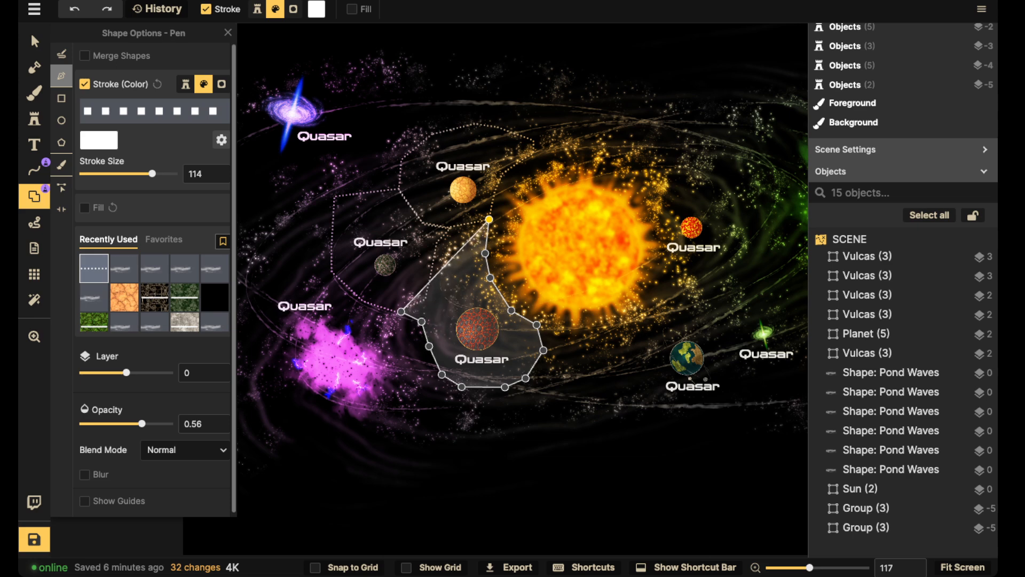
click(397, 311)
click(419, 305)
click(424, 300)
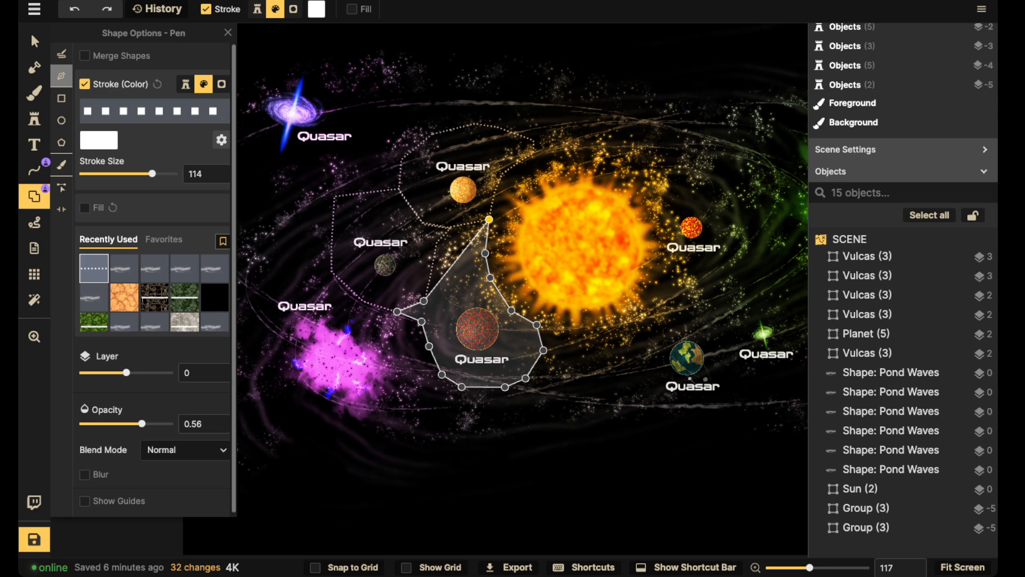
click(437, 242)
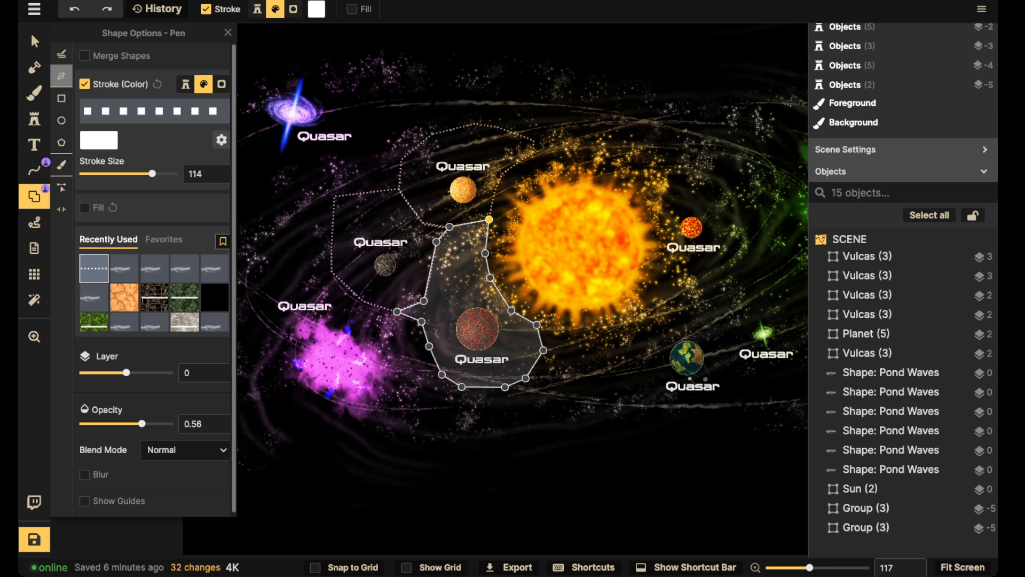
double_click(450, 226)
click(457, 410)
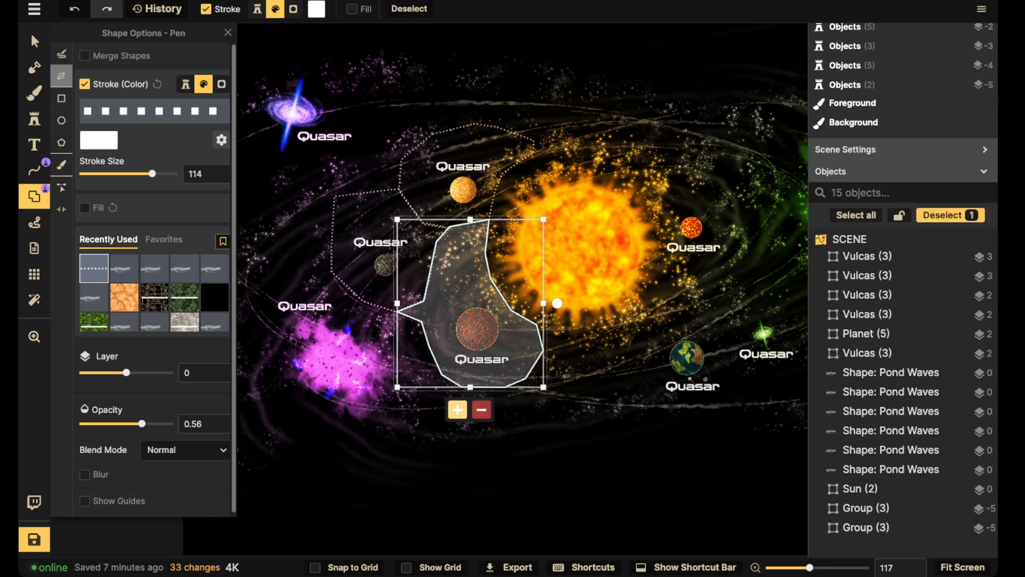
- Outline the small bright red planet beside the sun with a dotted border shape and nudge the shape slightly down
scroll(594, 109, down, 2)
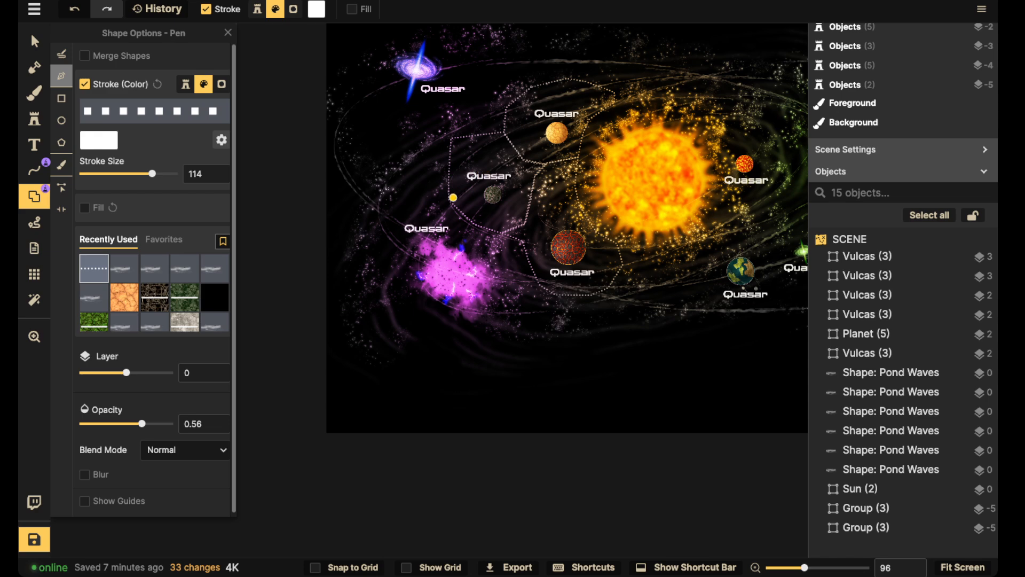
drag(604, 135, 390, 161)
scroll(512, 176, up, 3)
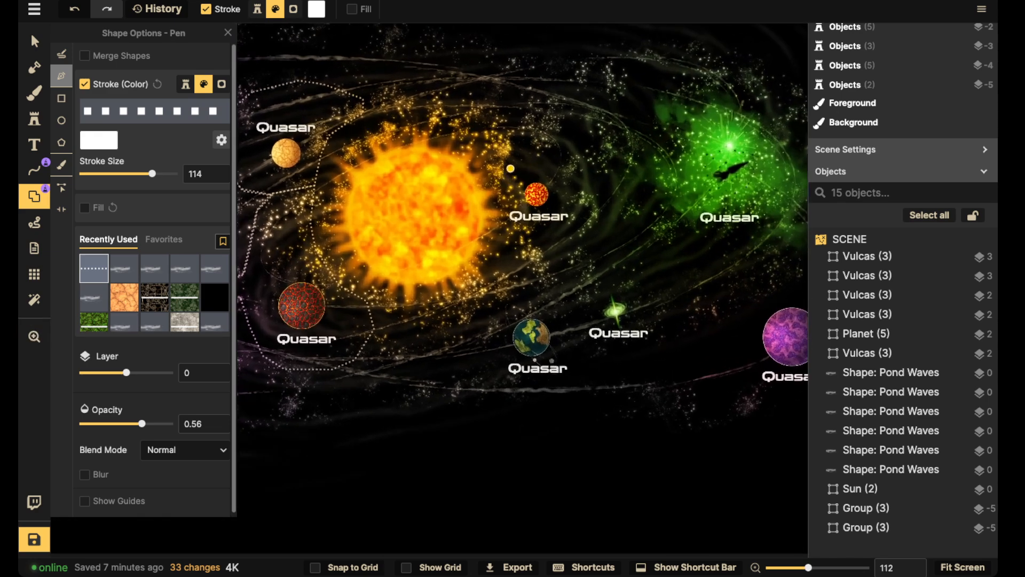
click(508, 180)
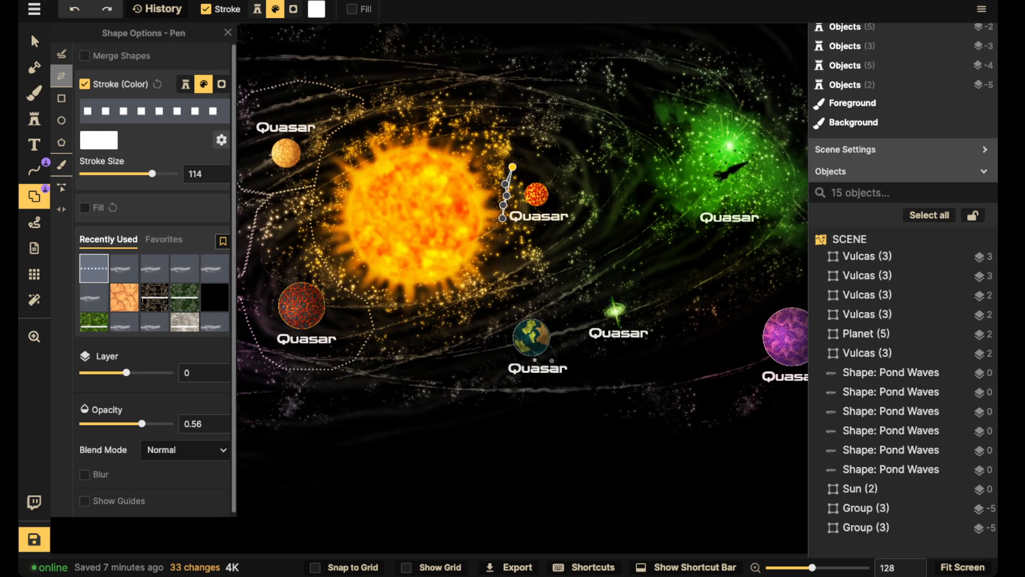
click(526, 236)
click(541, 236)
click(555, 236)
click(577, 233)
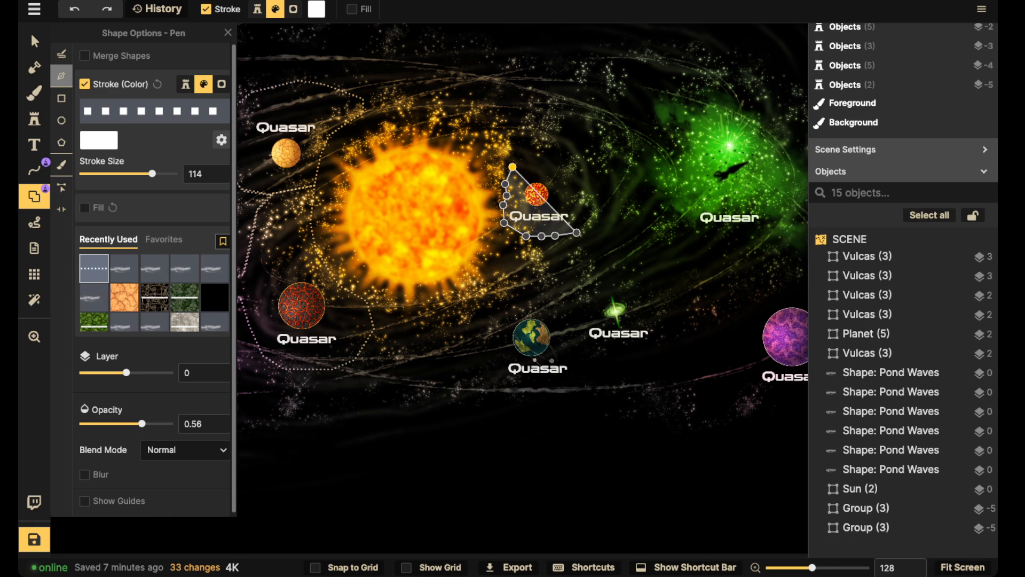
click(583, 221)
click(589, 184)
click(574, 175)
click(581, 157)
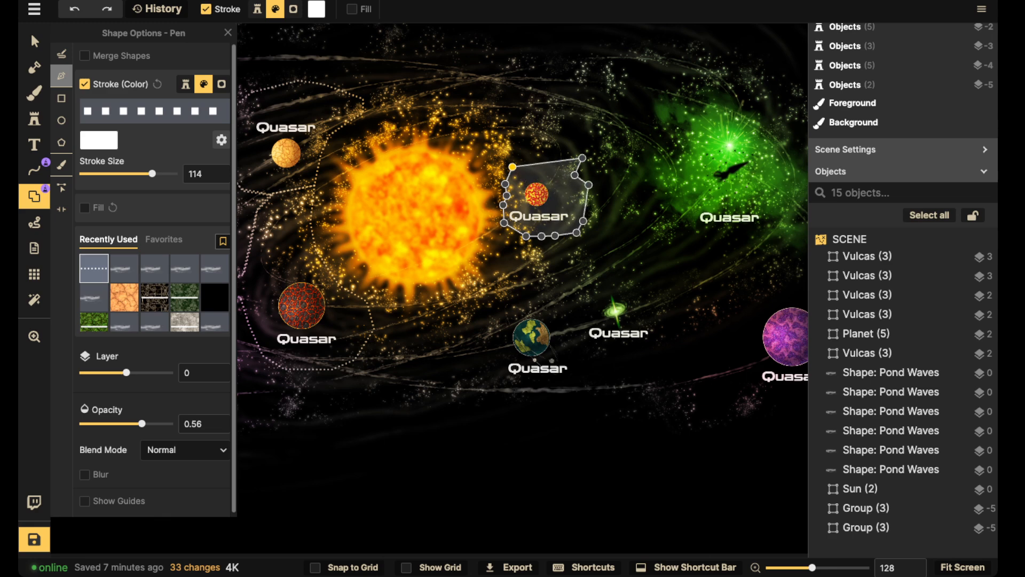
click(598, 152)
click(584, 130)
click(562, 131)
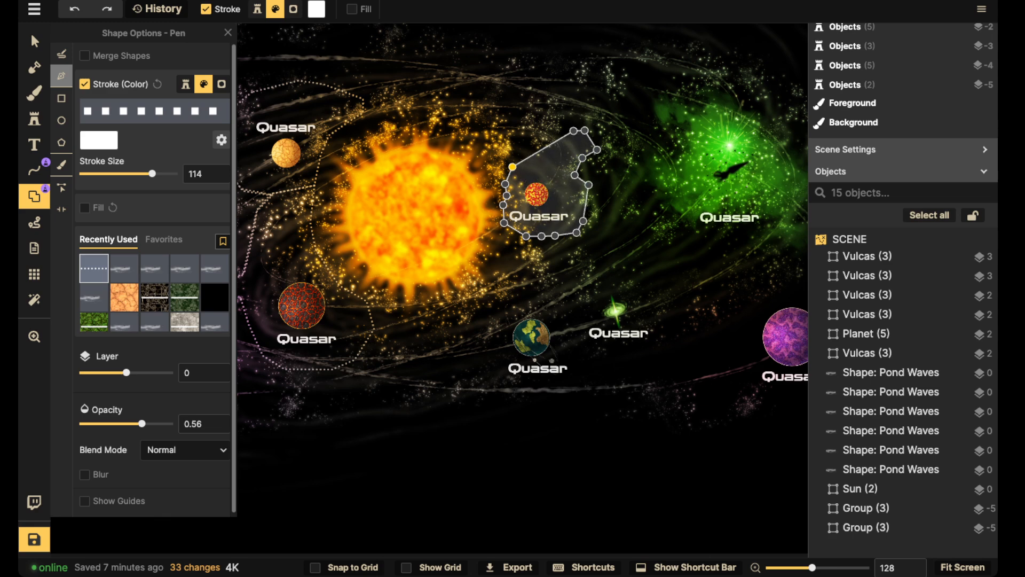
click(544, 144)
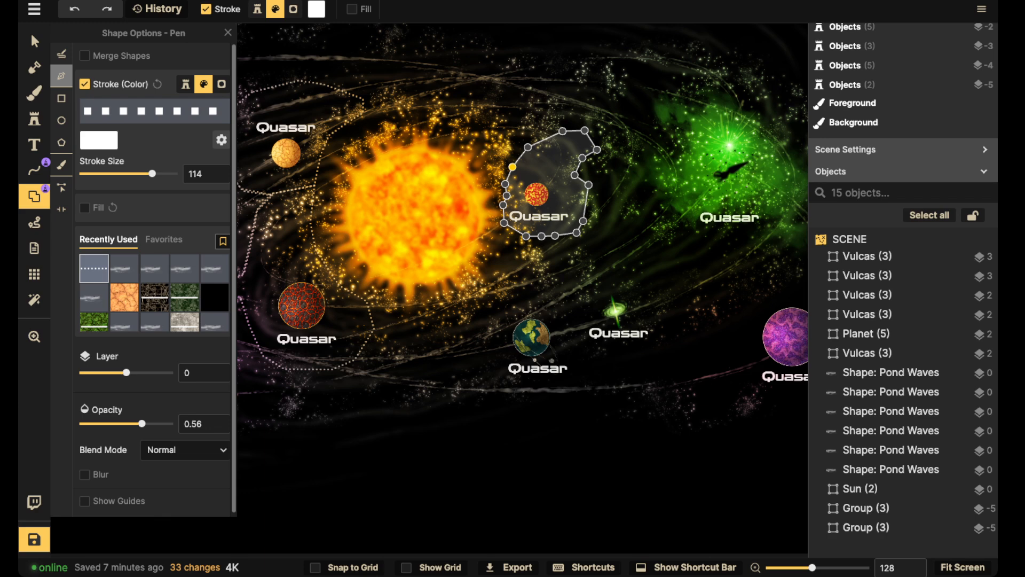
click(512, 167)
click(537, 259)
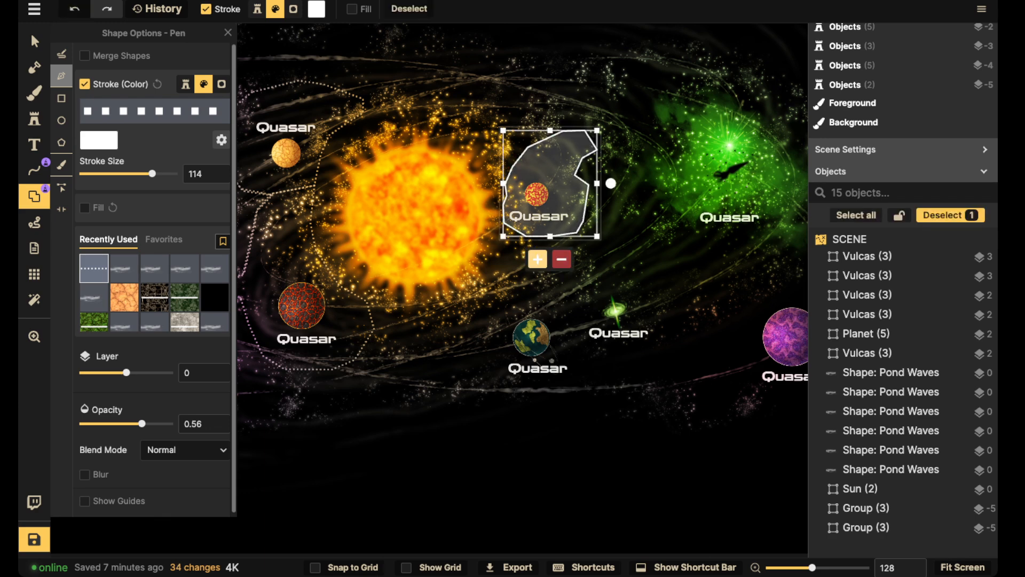
click(34, 41)
drag(538, 216, 536, 221)
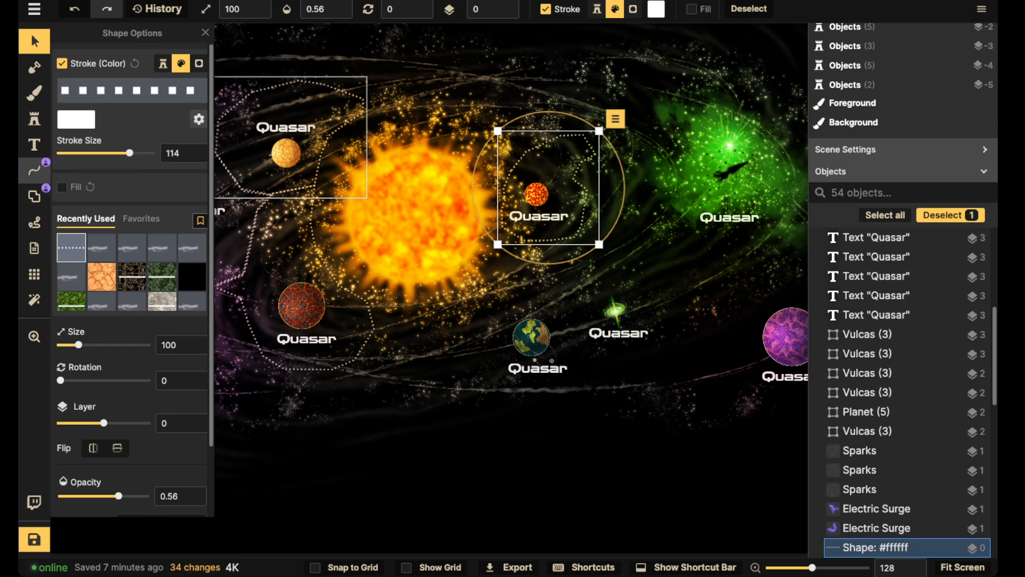
- Try to outline the Earth-like planet and its label with a dotted line drawn with the line Pen
click(34, 170)
click(509, 300)
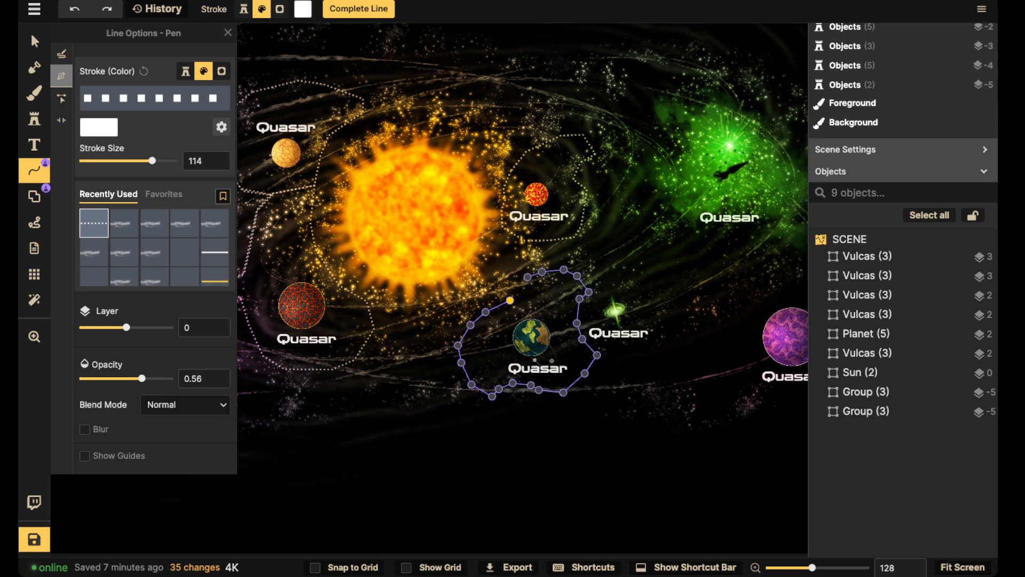
- Outline the Earth-like planet and its label with a closed dotted border shape drawn with the shape Pen
click(35, 196)
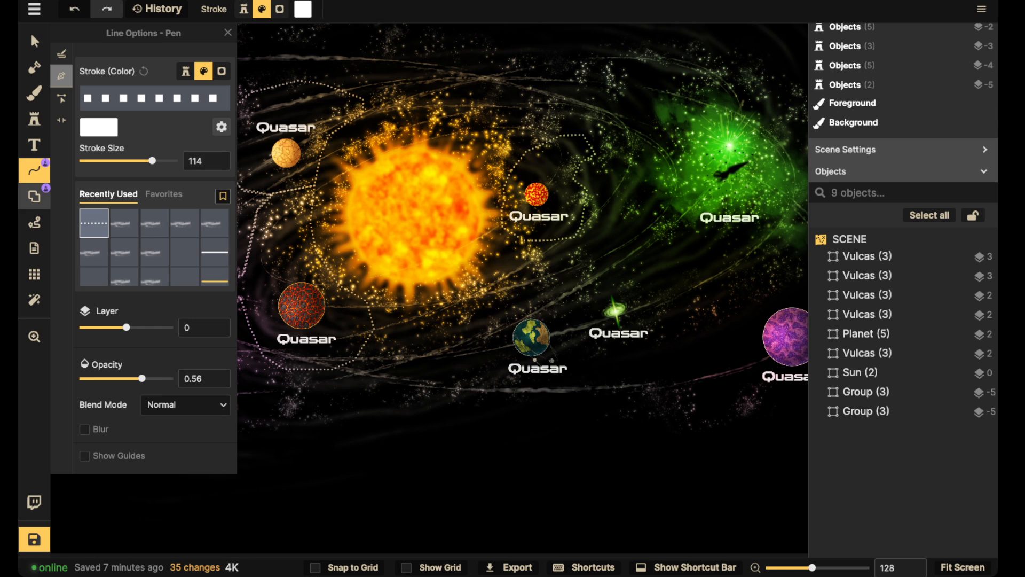
click(527, 291)
click(496, 311)
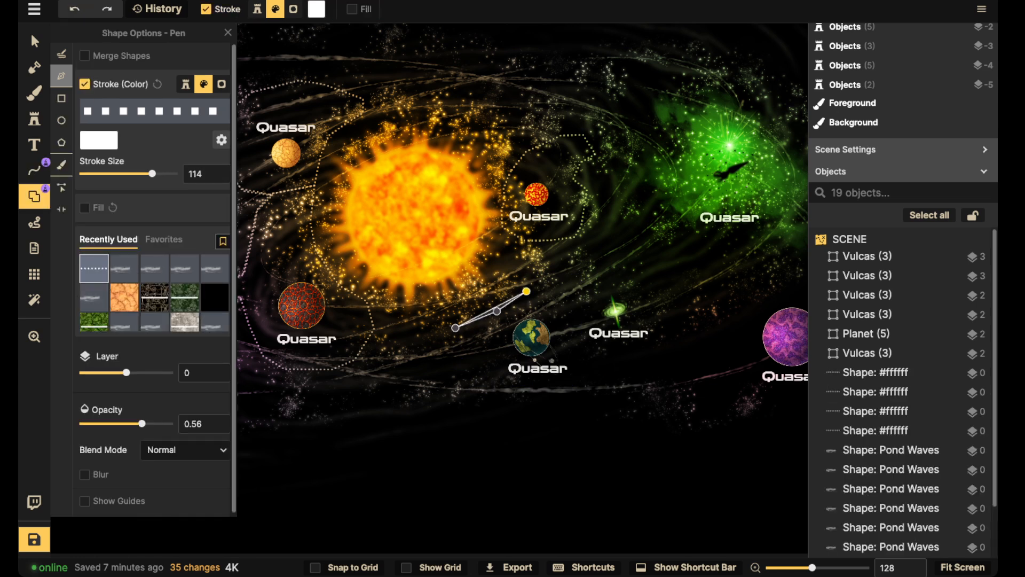
click(466, 319)
click(460, 343)
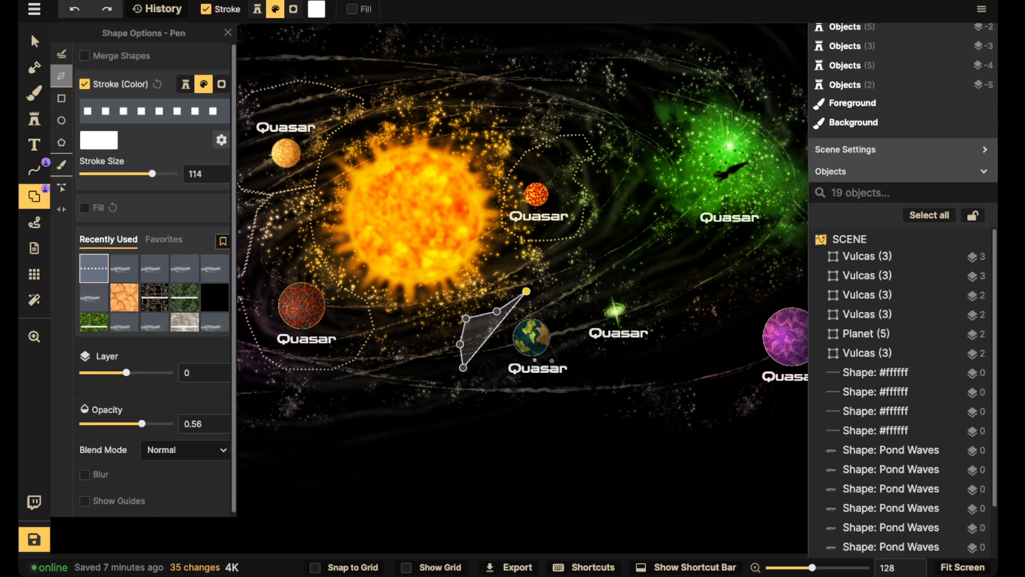
click(462, 367)
click(477, 374)
click(477, 388)
click(492, 399)
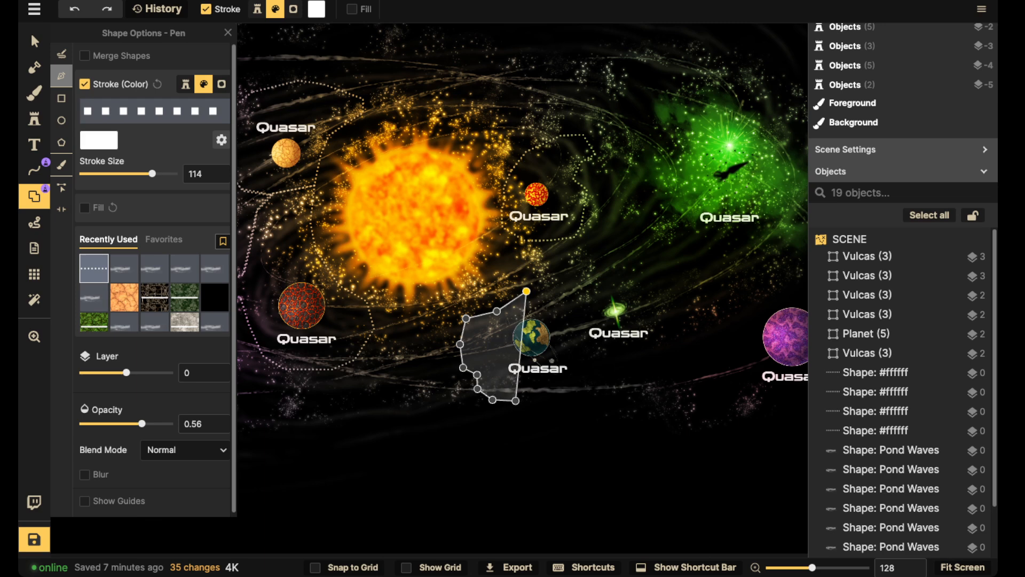
click(515, 400)
click(533, 389)
click(554, 389)
click(572, 387)
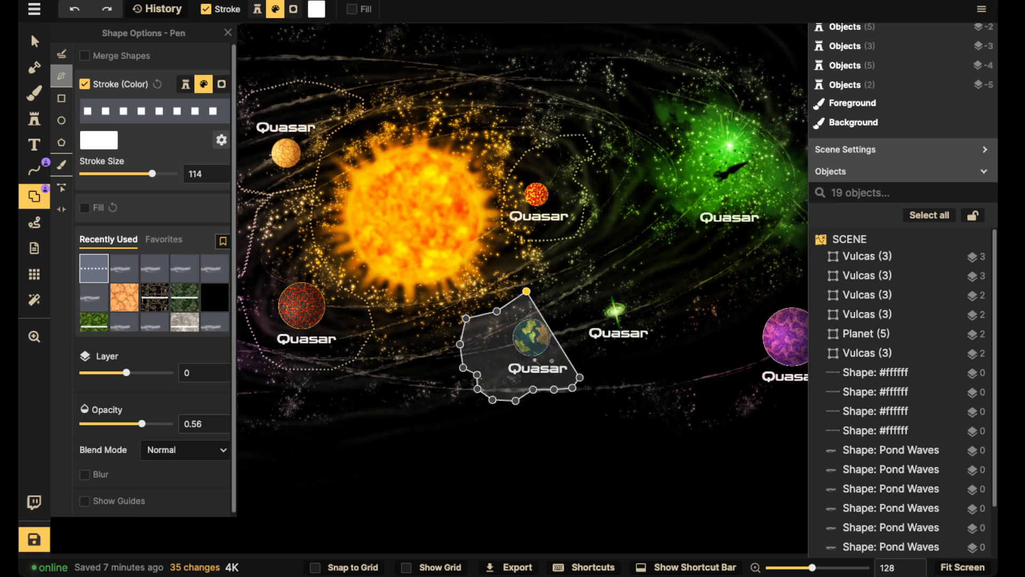
click(579, 375)
click(587, 358)
click(578, 345)
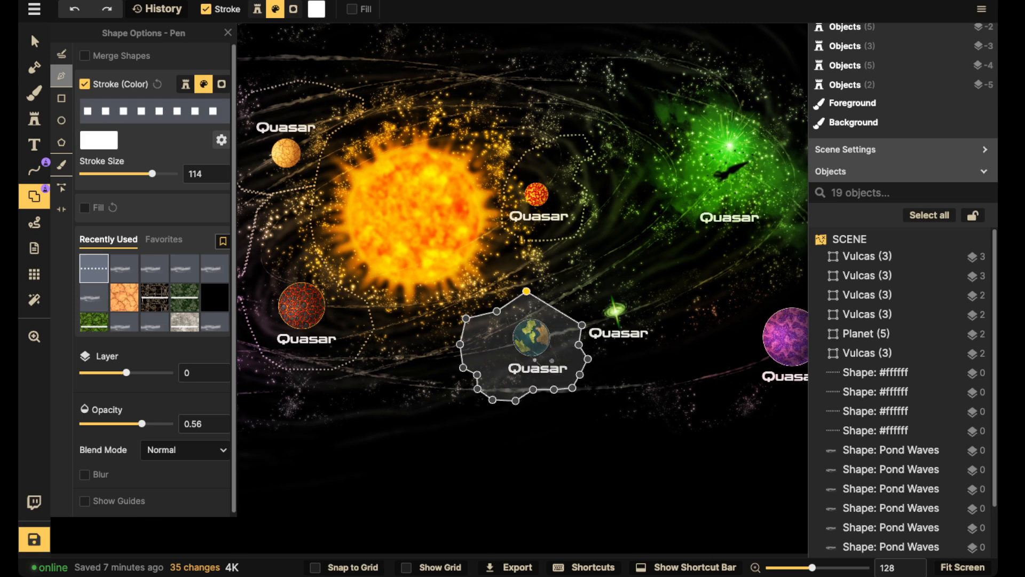
click(581, 324)
click(590, 307)
click(585, 287)
click(568, 281)
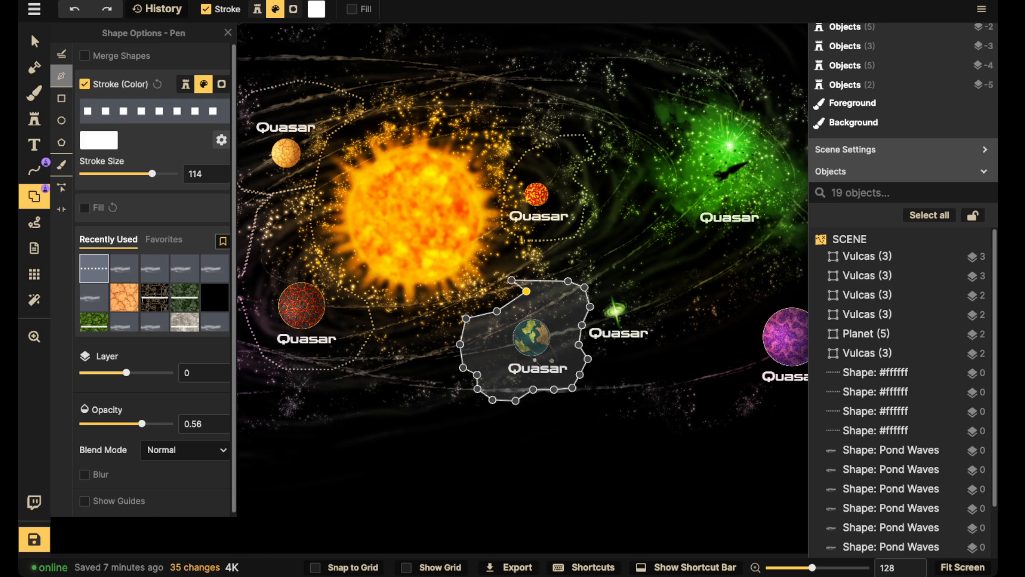
click(526, 291)
click(513, 423)
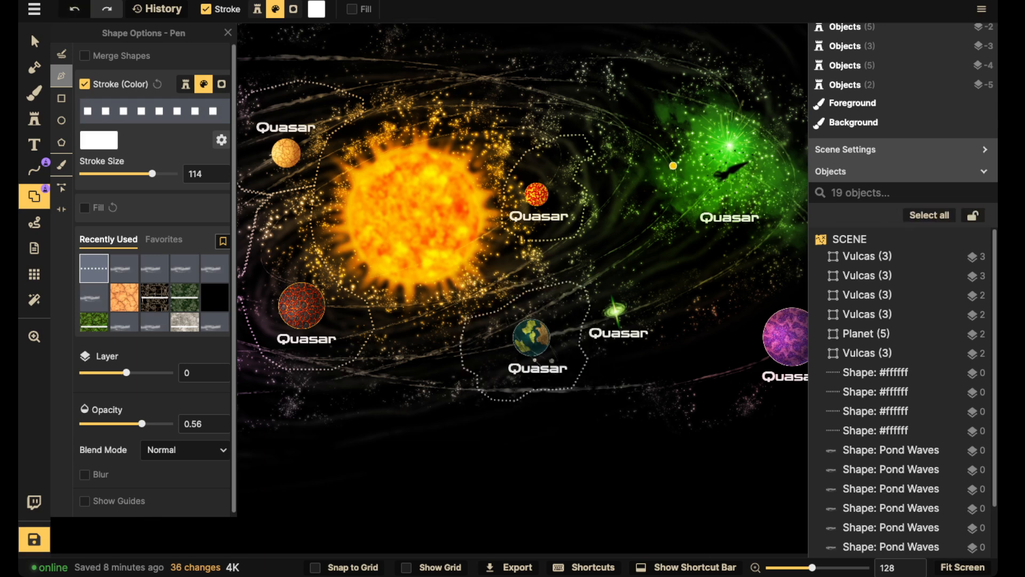
- Outline the purple planet and its label with a closed dotted border shape
key(space)
drag(775, 293, 648, 286)
click(647, 285)
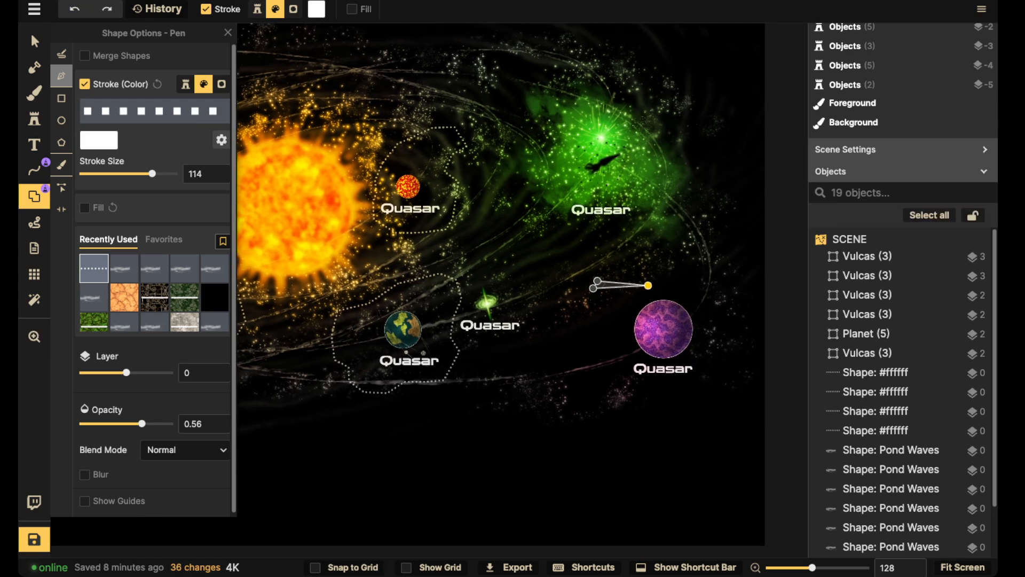
click(580, 294)
click(559, 301)
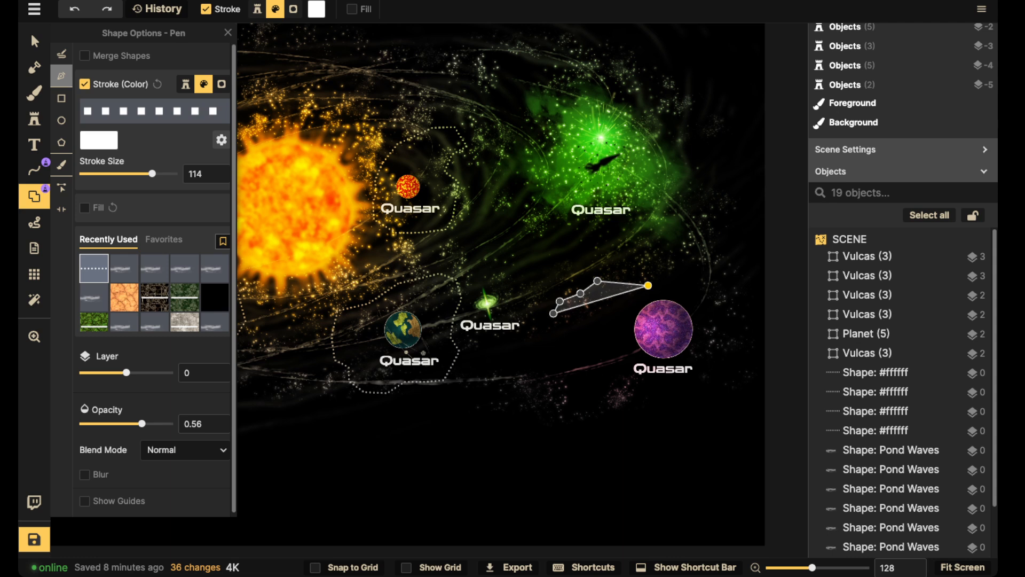
click(553, 313)
click(558, 325)
click(574, 333)
click(578, 355)
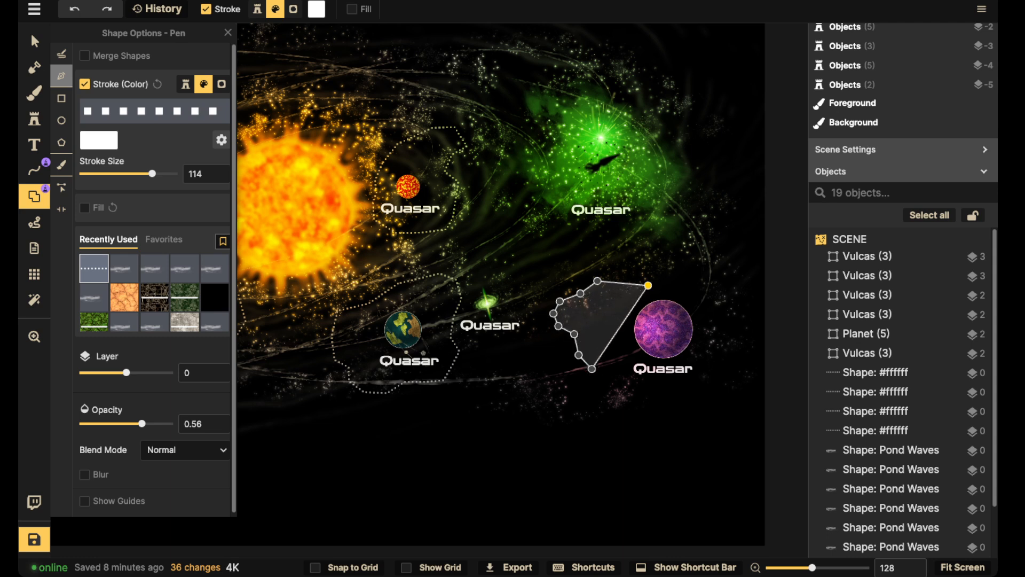
click(592, 368)
click(606, 381)
click(627, 388)
click(672, 391)
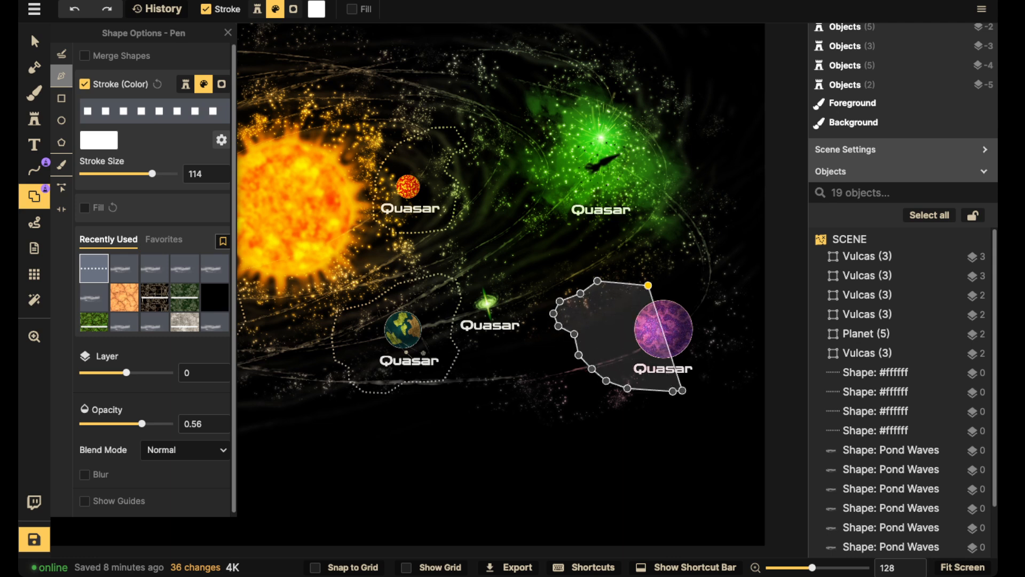
click(695, 384)
click(709, 376)
click(716, 358)
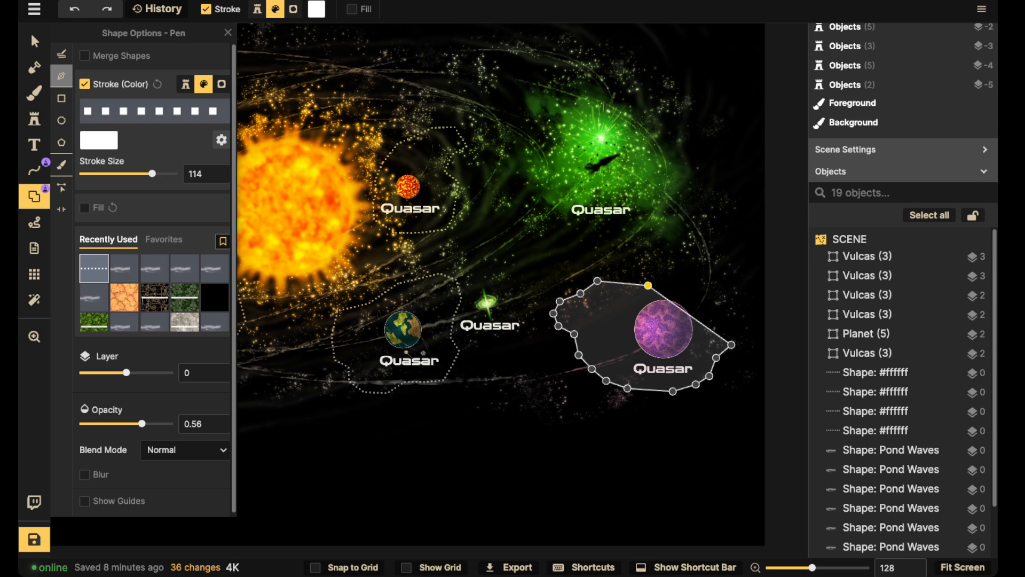
click(729, 347)
click(750, 327)
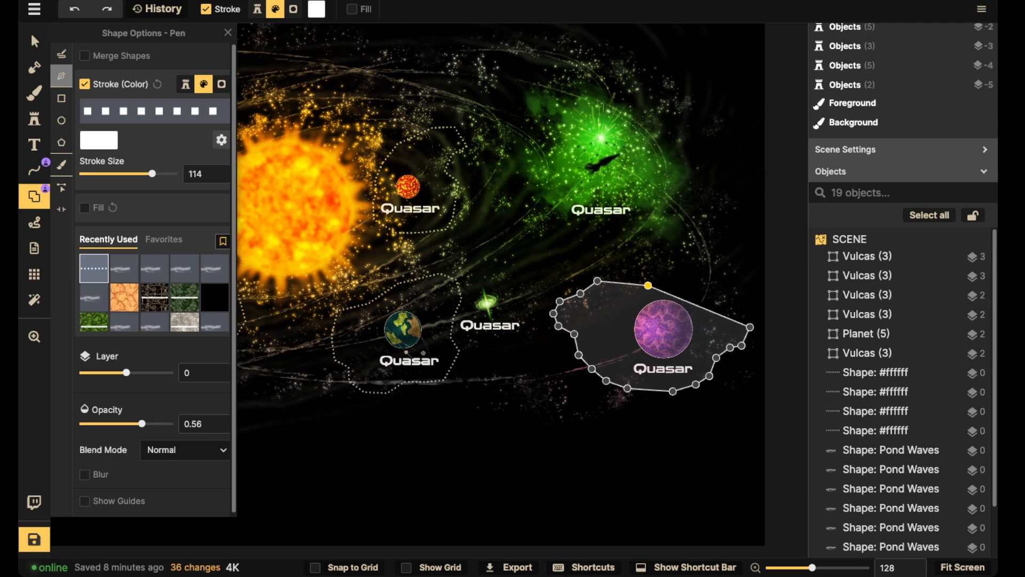
click(746, 308)
click(720, 291)
click(692, 281)
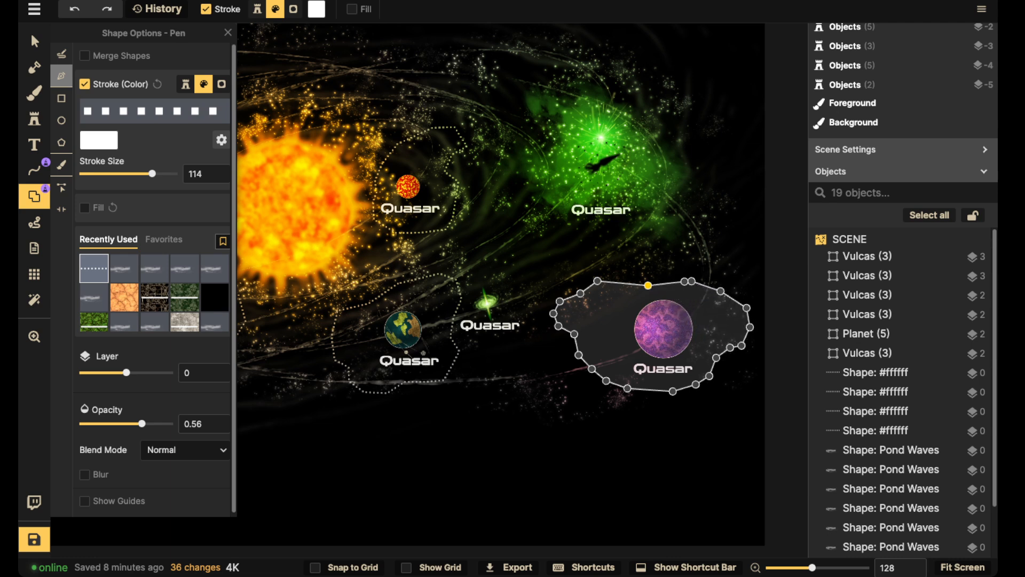
click(648, 285)
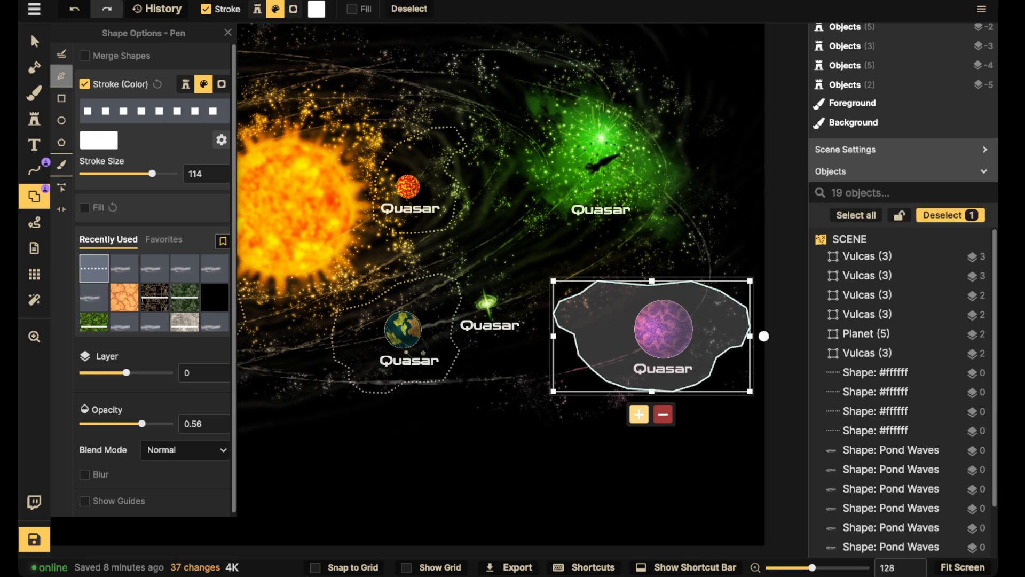
click(635, 415)
- Set the line Pen's stroke to a stamp, using the blue laser beam from the Lighting group of the Sci-Fi Battlemaps path catalog
scroll(350, 222, down, 5)
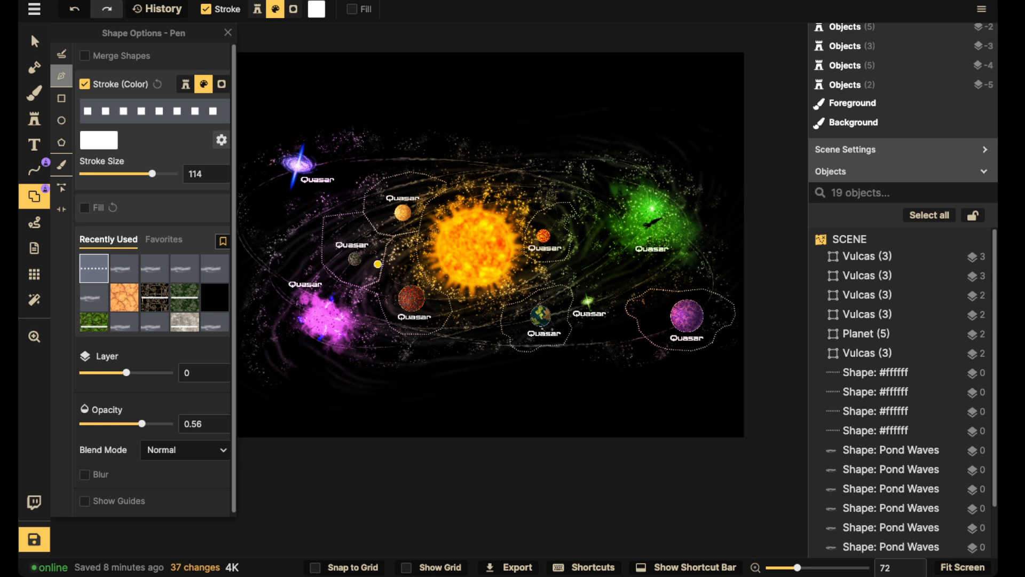
click(35, 170)
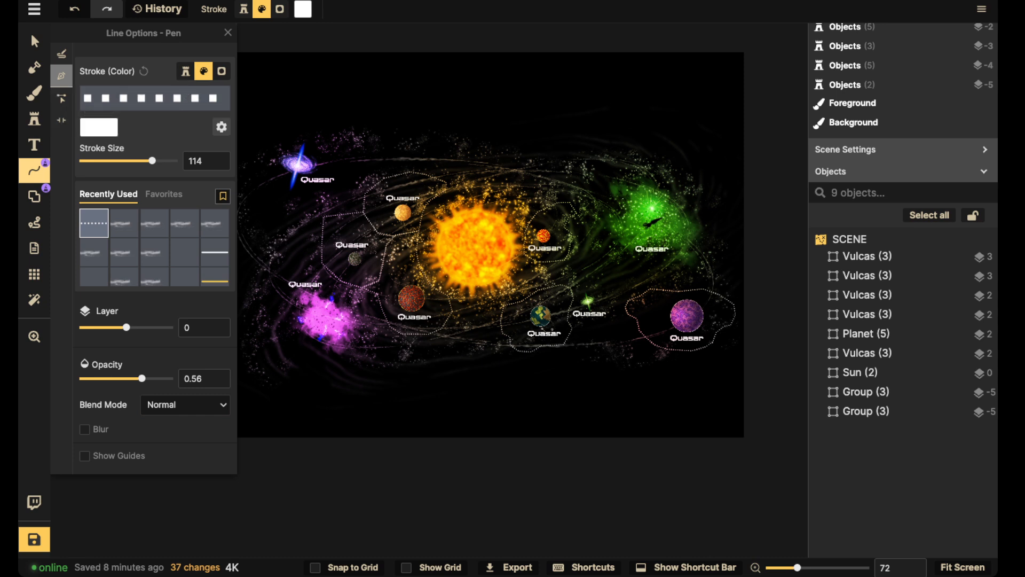
click(185, 71)
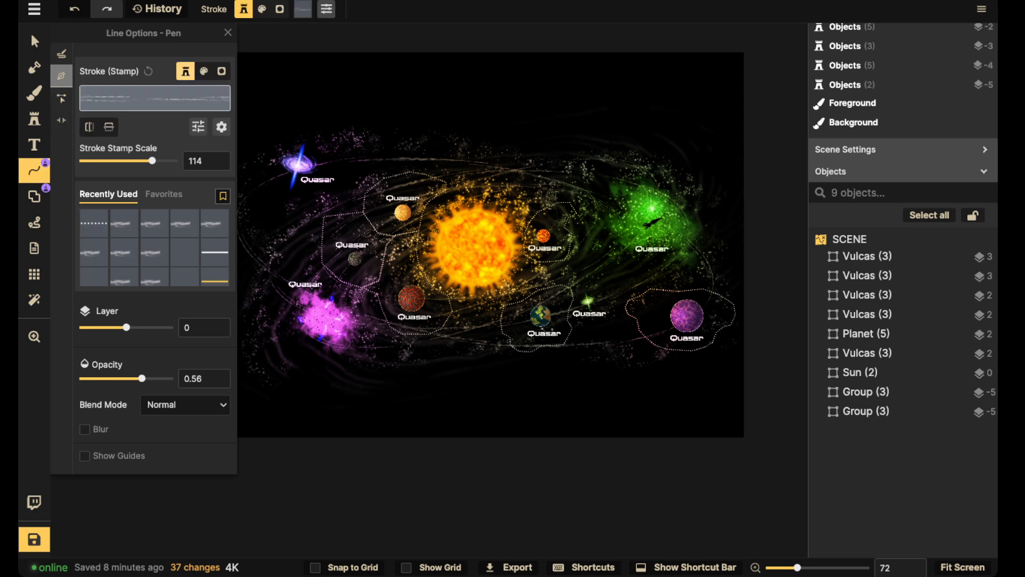
click(155, 98)
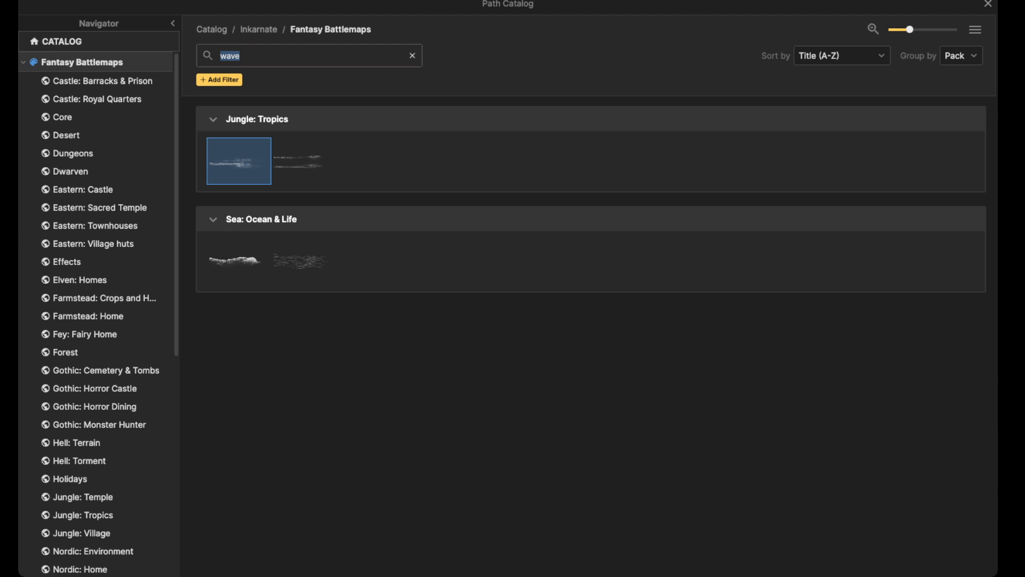
key(BackSpace)
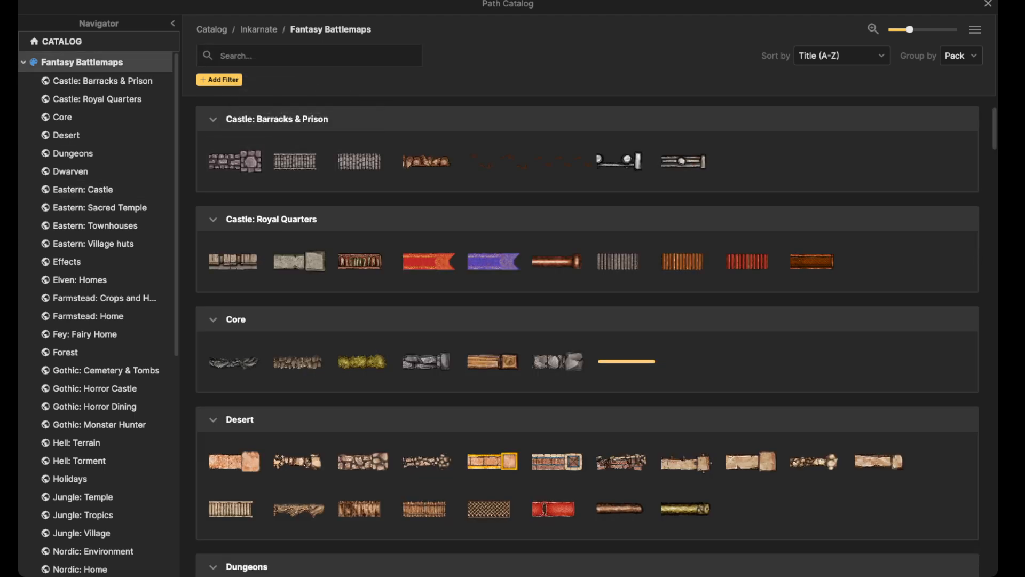
click(24, 62)
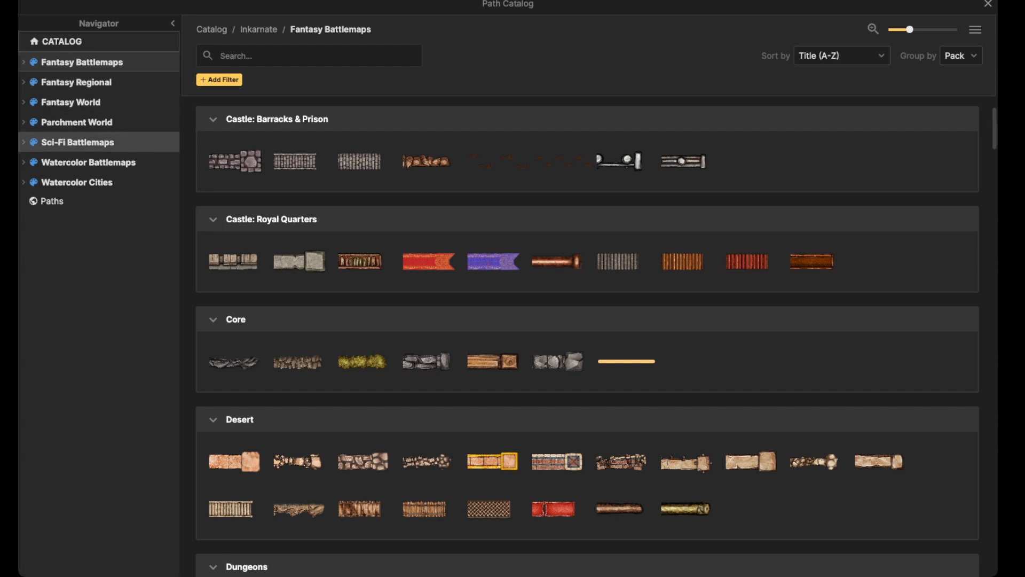
click(77, 142)
scroll(588, 321, down, 10)
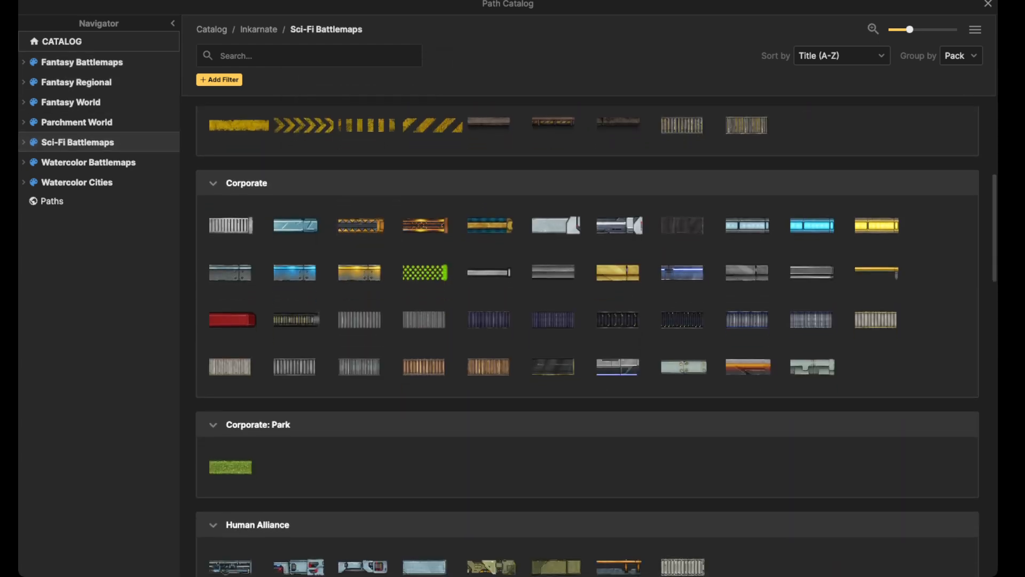
scroll(587, 341, down, 10)
scroll(587, 341, up, 6)
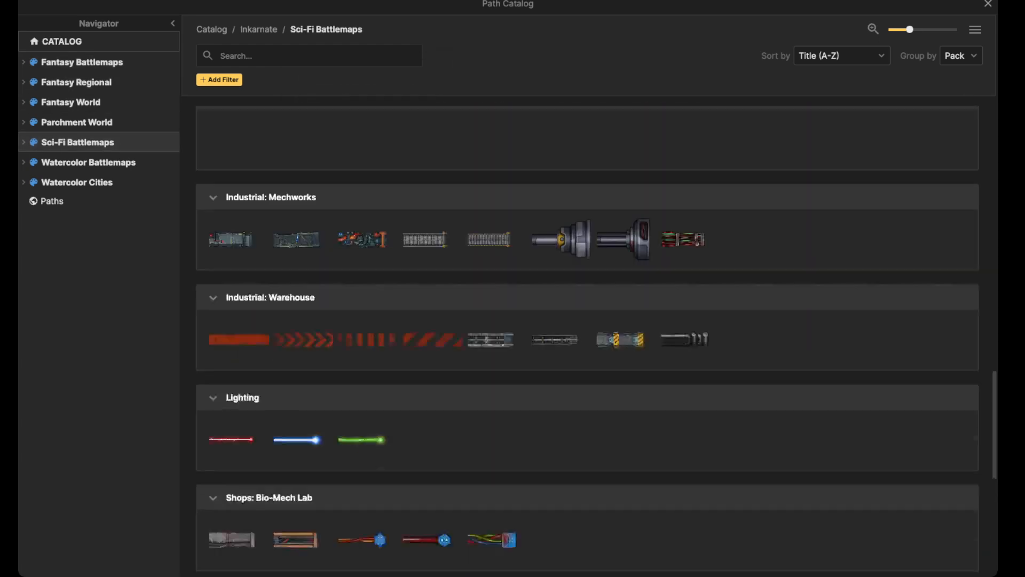
click(298, 472)
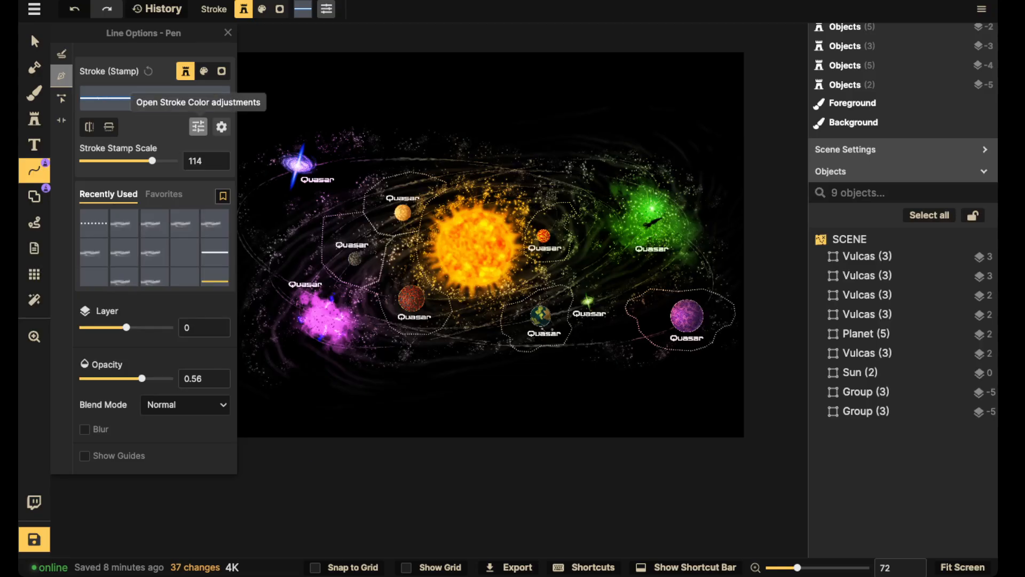
- Draw a downward-curving blue laser line connecting the Earth-like planet and the purple planet
click(198, 126)
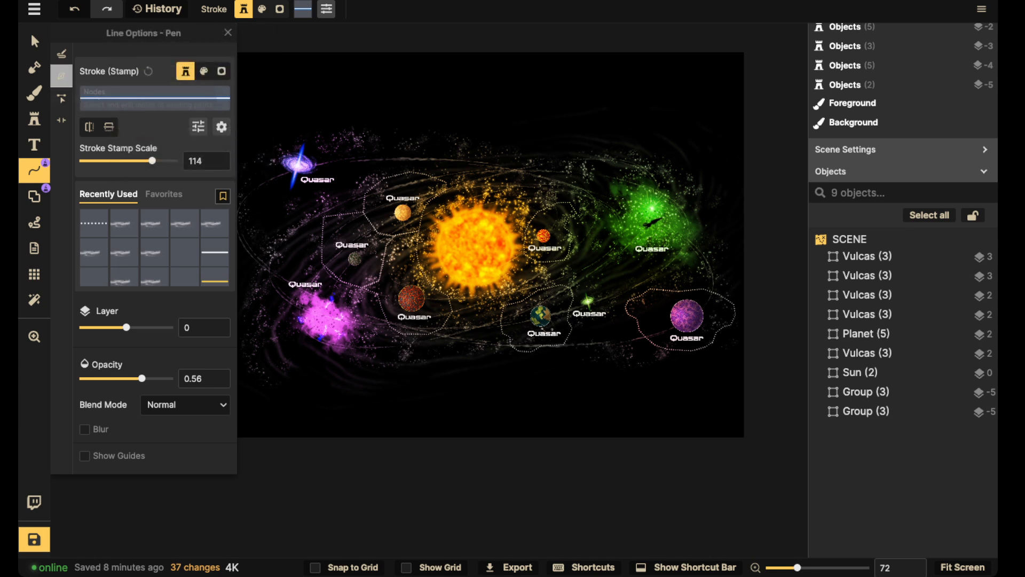
click(62, 76)
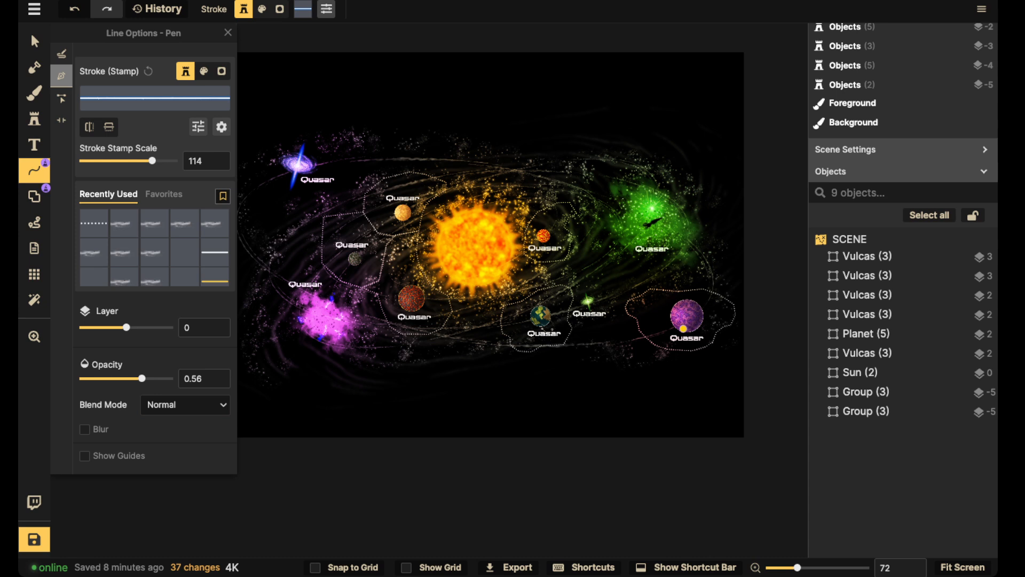
drag(683, 327, 758, 268)
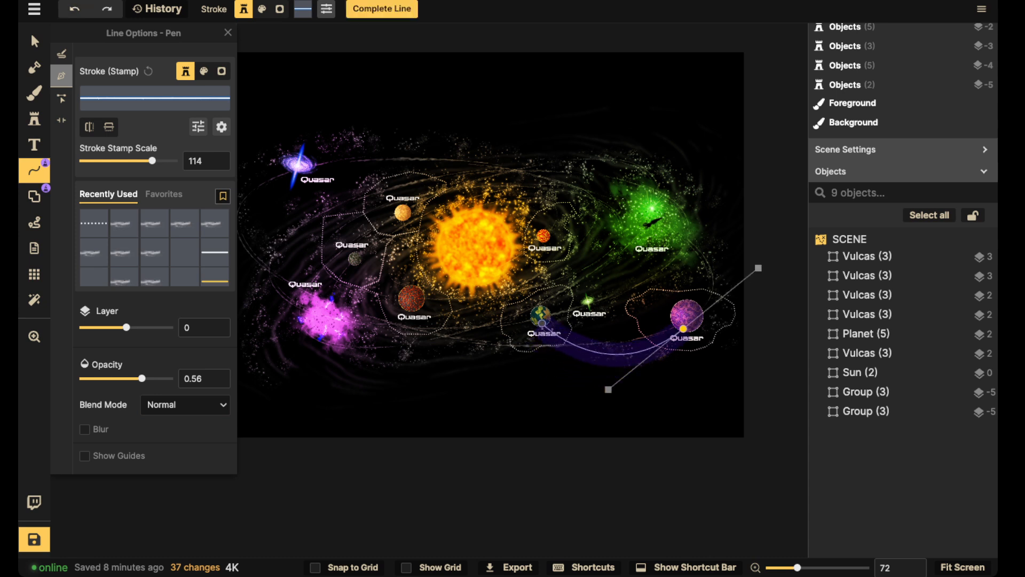
key(Return)
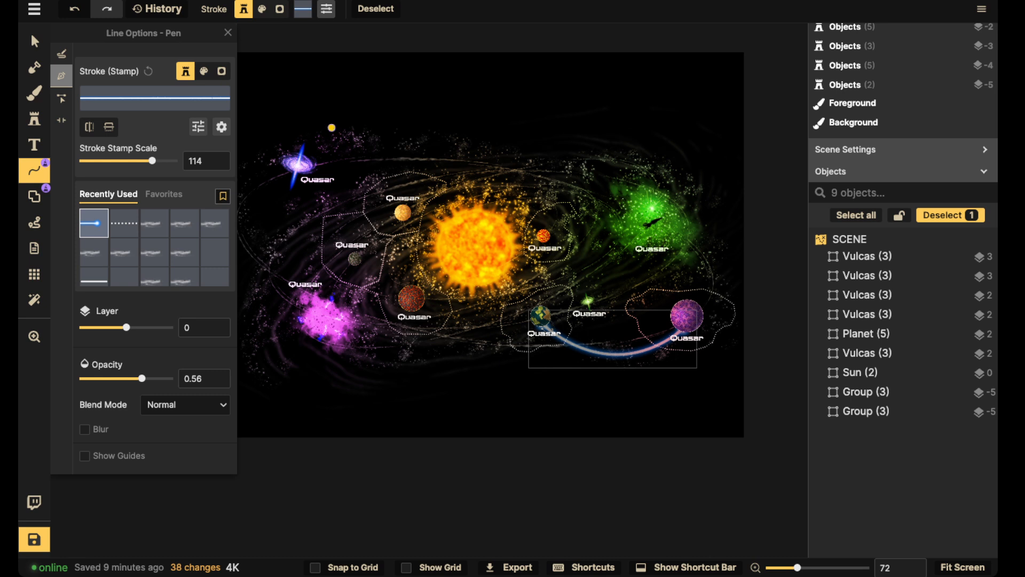
- Set the blue laser line's opacity to 1, its layer to 2 and its stroke stamp scale to 33
click(34, 41)
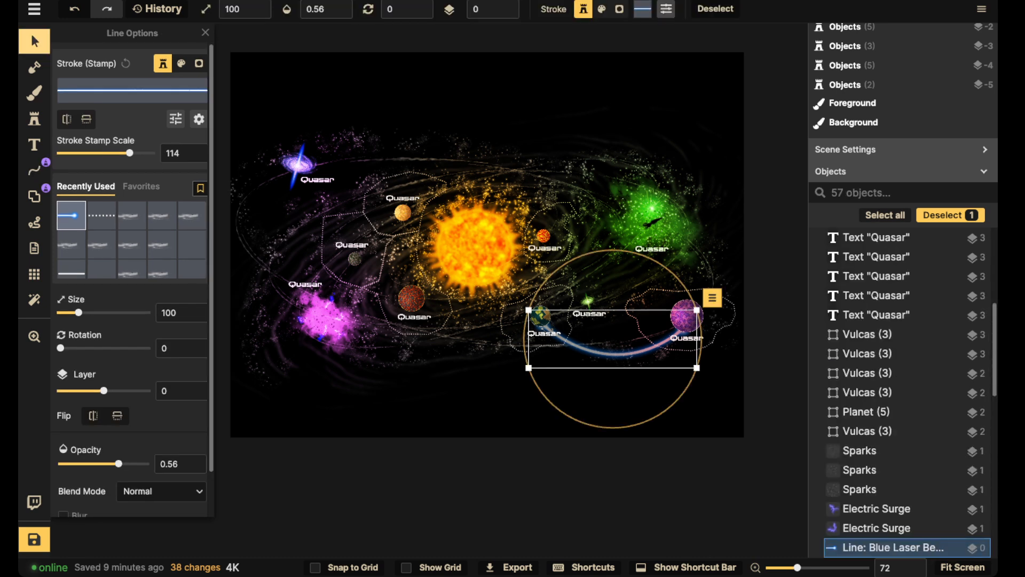
click(348, 10)
click(506, 4)
click(507, 4)
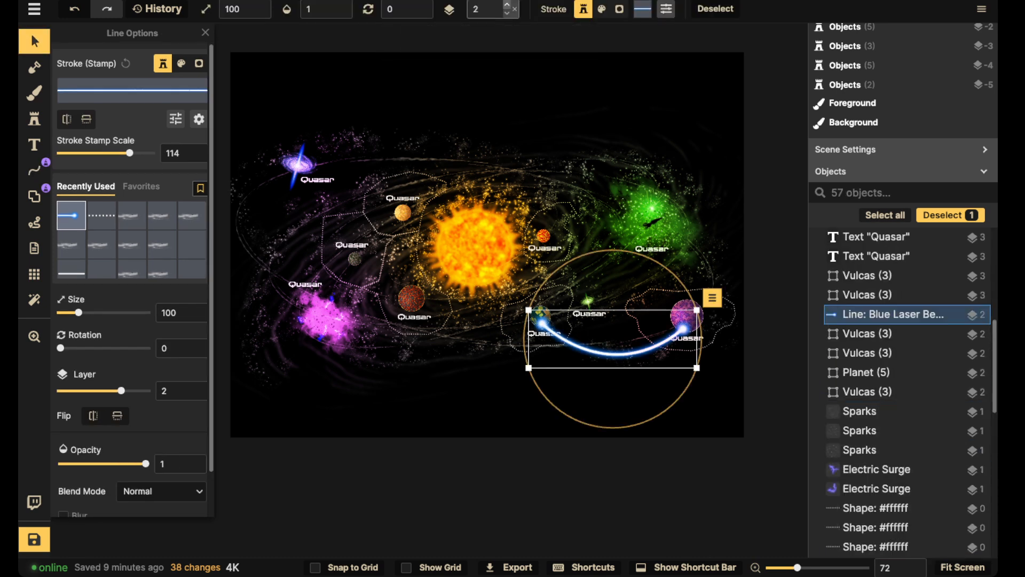
drag(129, 153, 112, 153)
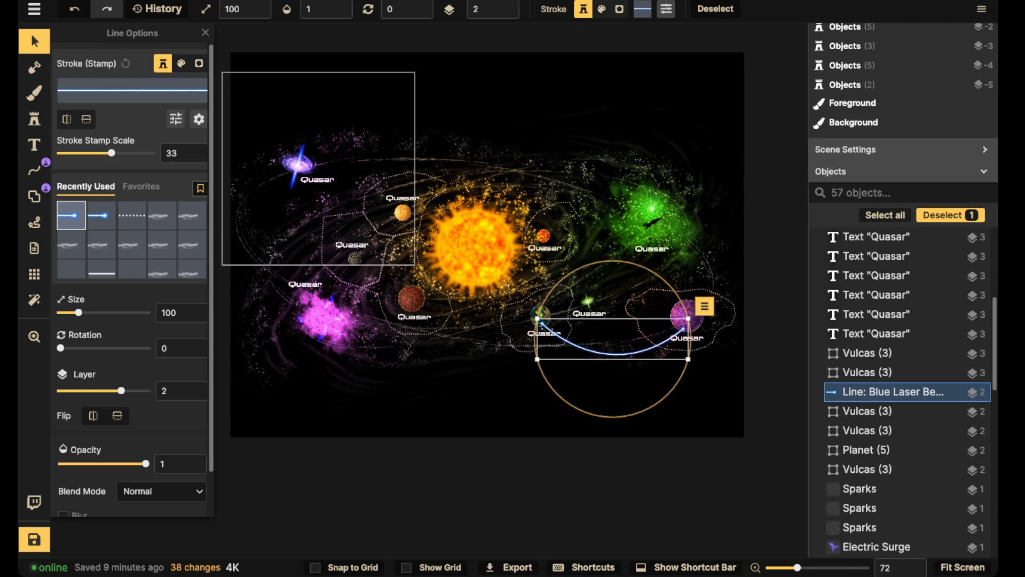
- Move the purple planet's and the Earth-like planet's labels slightly outward, clear of the blue laser line's ends
scroll(587, 308, up, 5)
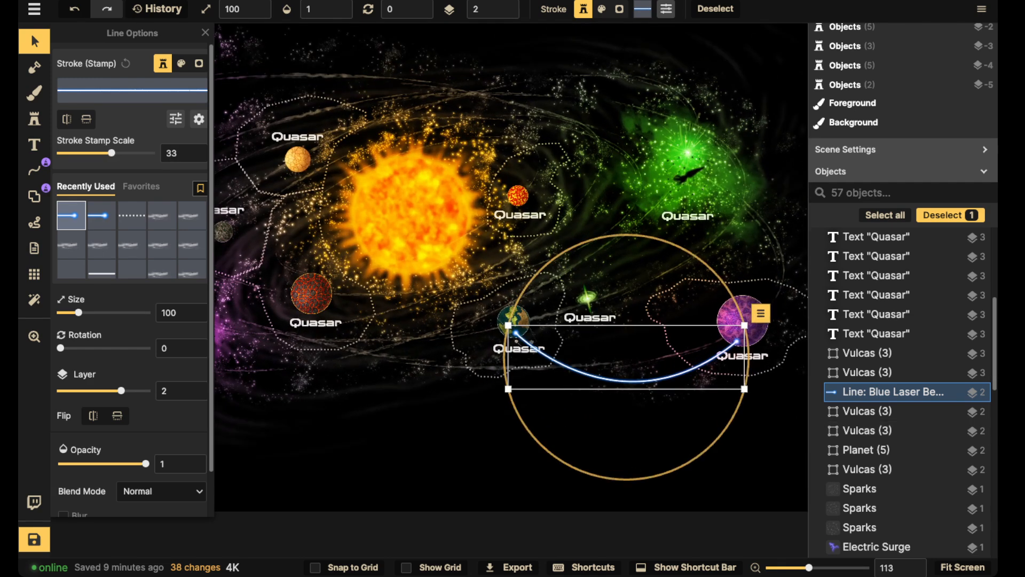
drag(743, 356, 761, 359)
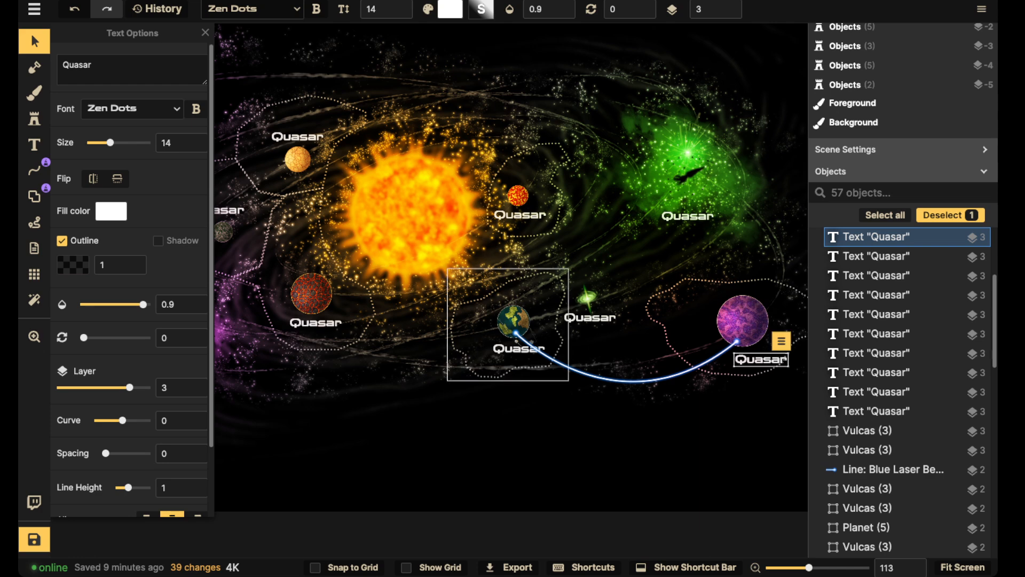
drag(518, 348, 504, 355)
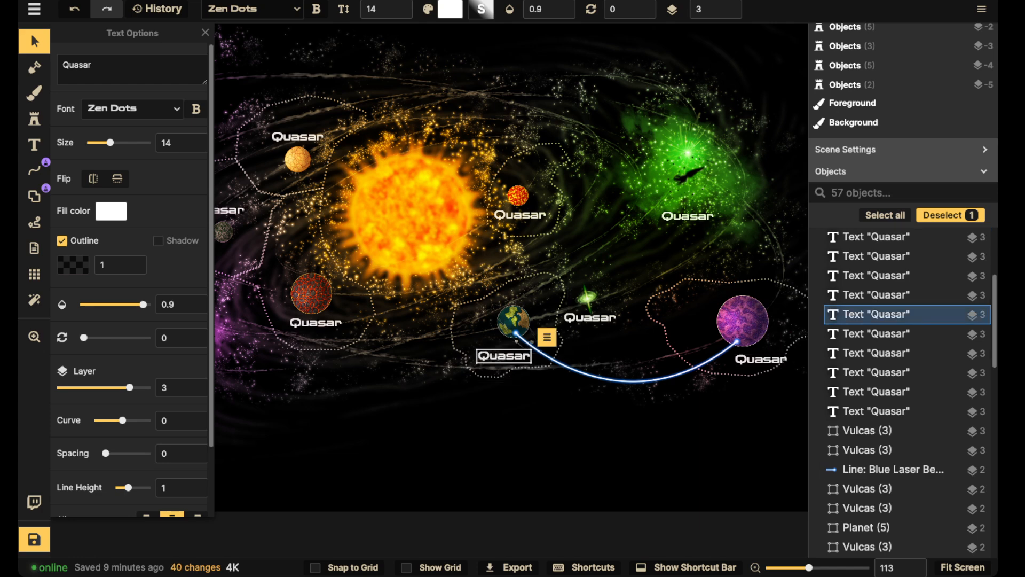
- Draw a downward-curving blue laser line from the Earth-like planet to the dark red planet, and shift the red planet's label slightly clear of the line
click(459, 331)
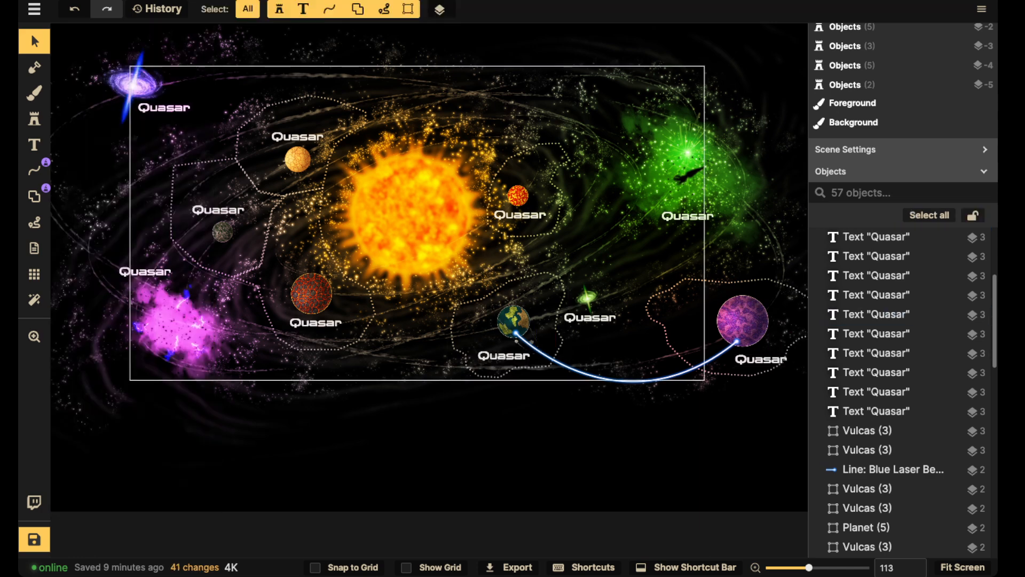
click(34, 170)
drag(427, 299, 464, 268)
drag(528, 274, 531, 294)
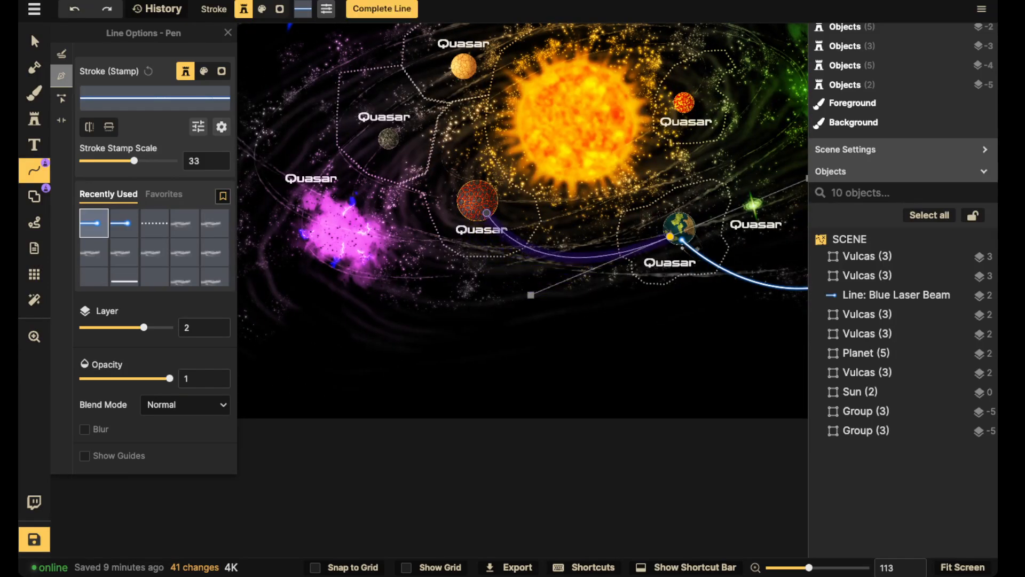
double_click(487, 213)
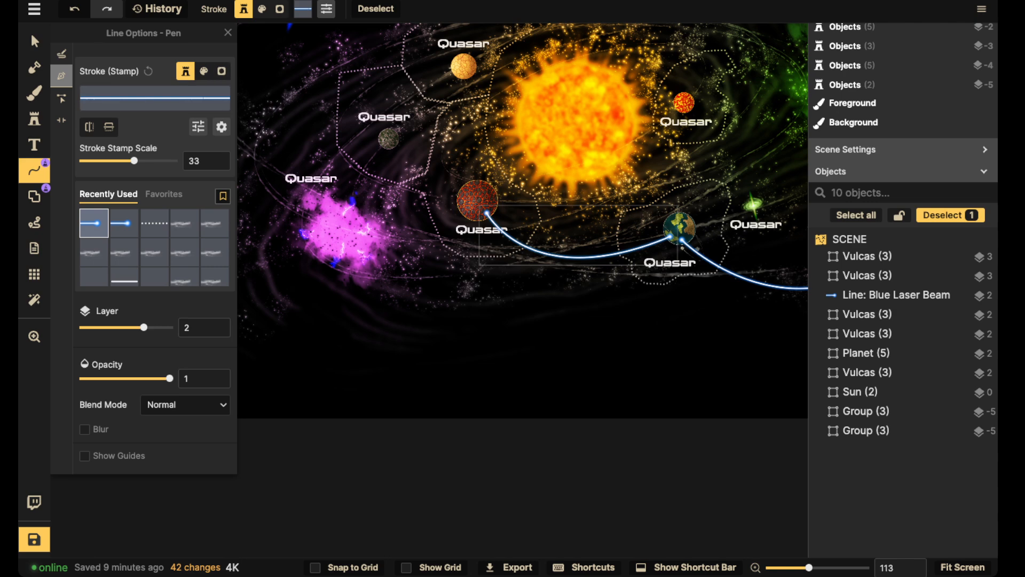
click(34, 41)
mouse_move(481, 230)
mouse_down()
mouse_move(476, 241)
mouse_move(465, 232)
mouse_move(489, 229)
mouse_move(461, 229)
mouse_move(506, 230)
mouse_move(468, 231)
mouse_up()
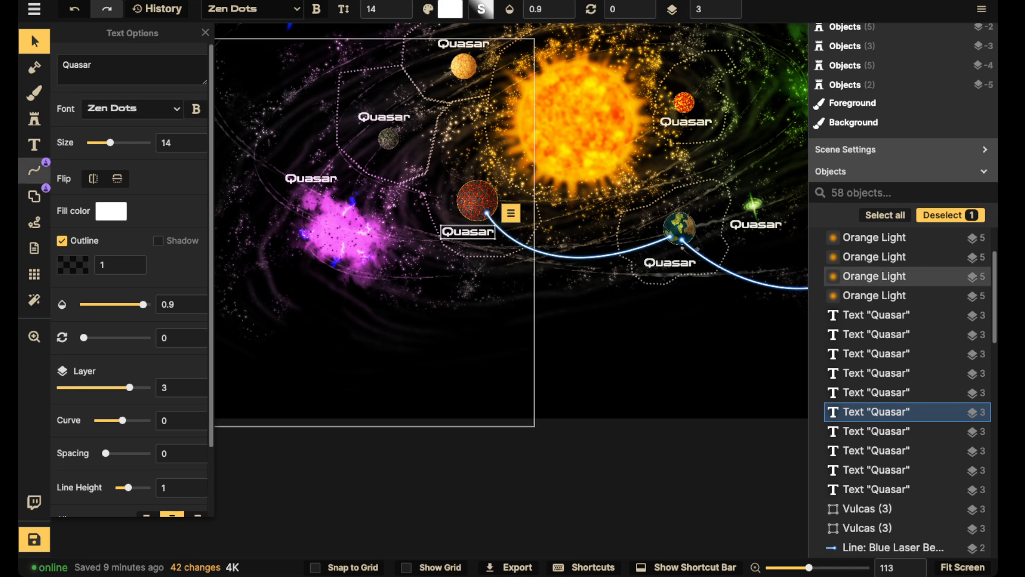
- Draw a curved blue laser line connecting the dark red planet to the small grey planet
click(34, 171)
drag(706, 206, 450, 253)
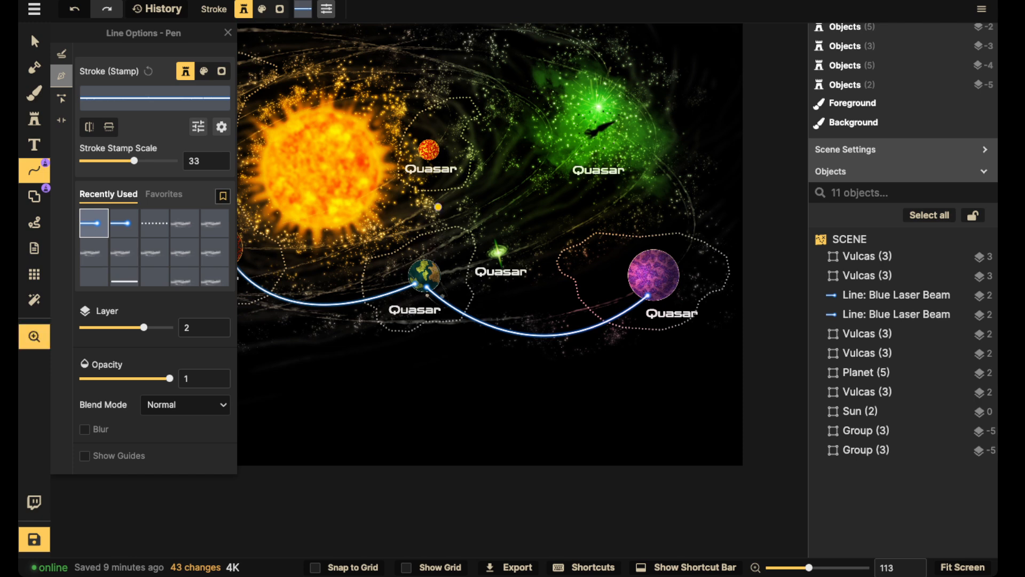
drag(439, 248, 699, 262)
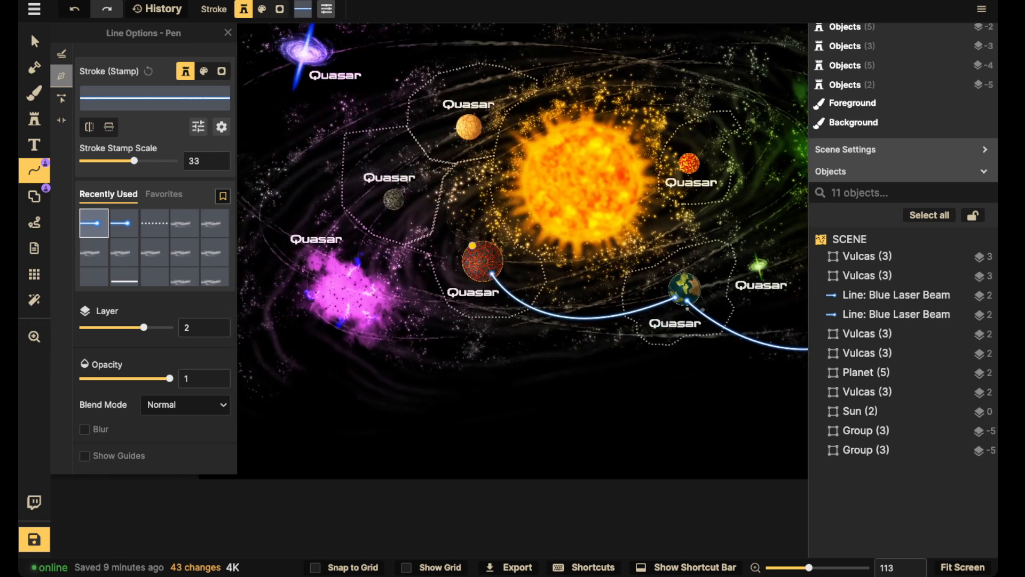
drag(471, 246, 414, 241)
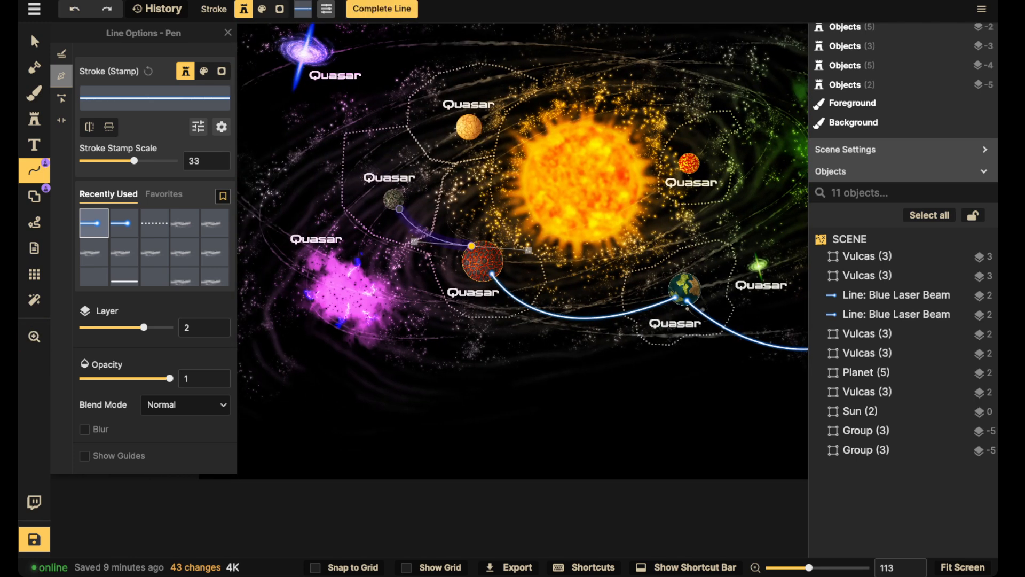
double_click(399, 209)
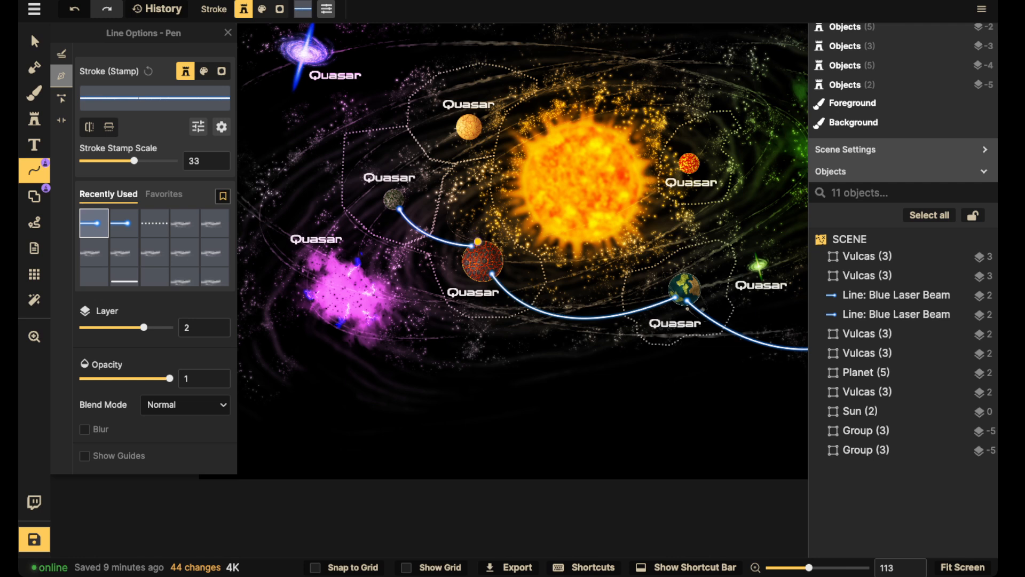
- Draw a curved blue laser line from the dark red planet up to the pale orange planet
drag(478, 242, 488, 206)
key(Escape)
drag(472, 245, 425, 193)
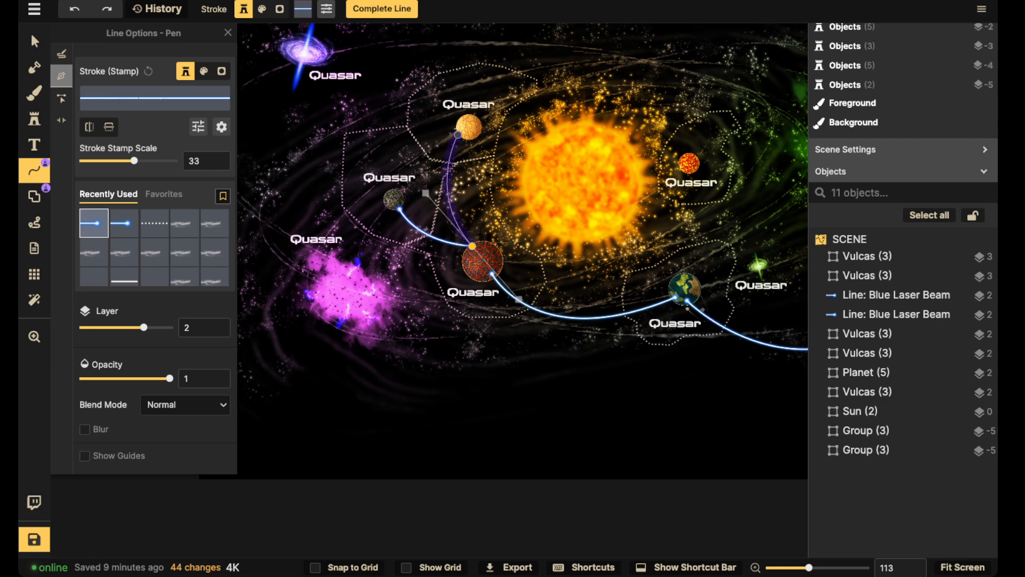
double_click(458, 134)
- Draw a curved blue laser line connecting the small orange-red planet beside the sun to the purple planet
scroll(258, 89, down, 3)
drag(609, 162, 544, 210)
scroll(505, 174, up, 1)
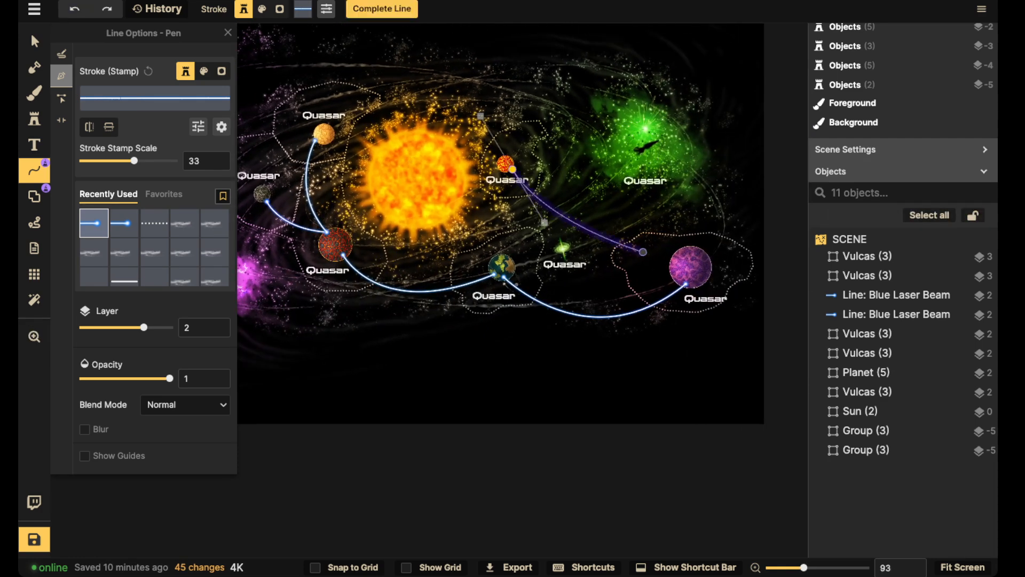
double_click(672, 256)
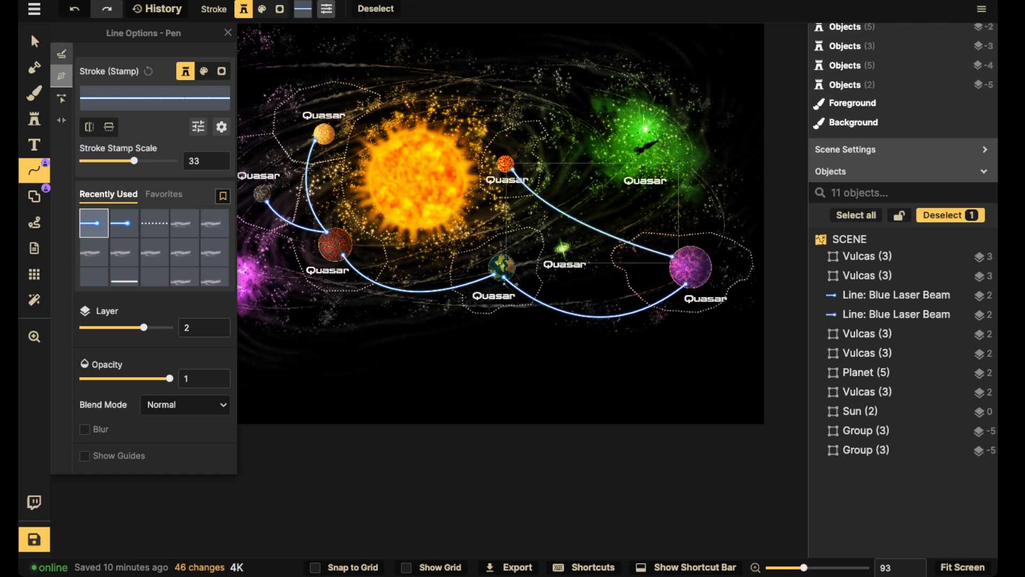
- Delete the curved laser line between the small orange-red planet and the purple planet
click(34, 42)
scroll(475, 185, down, 1)
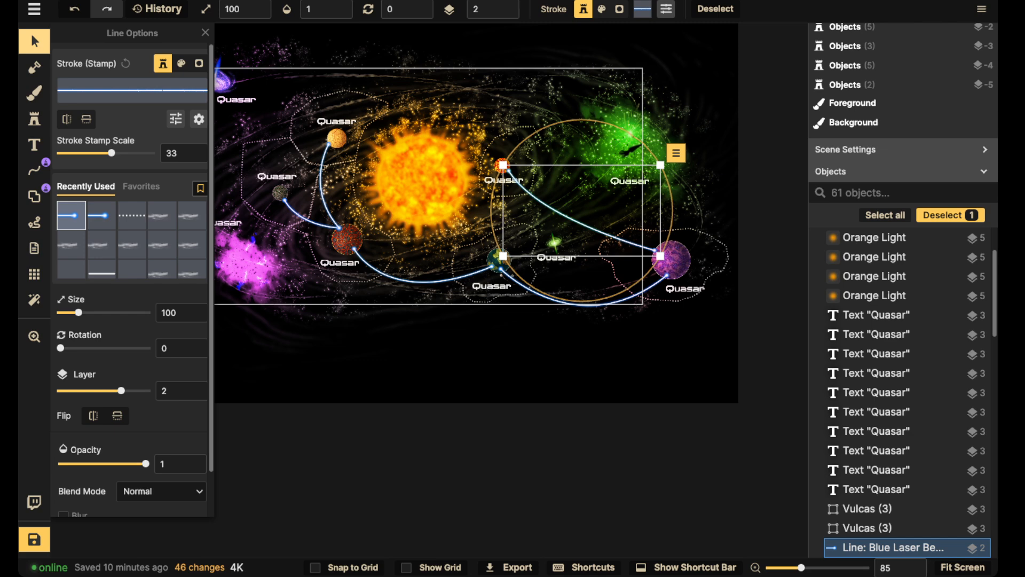
scroll(398, 147, down, 3)
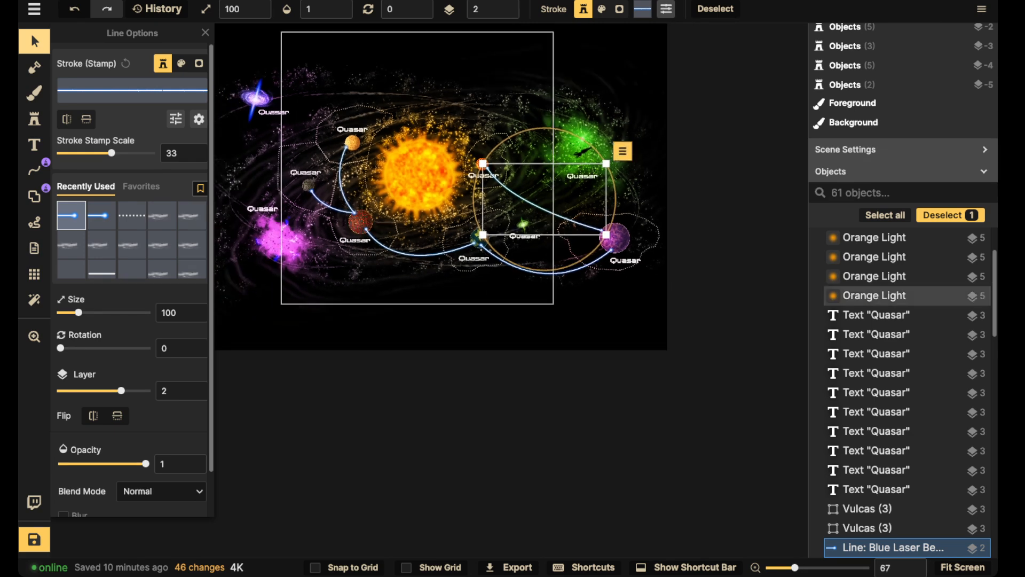
scroll(542, 174, up, 2)
key(Delete)
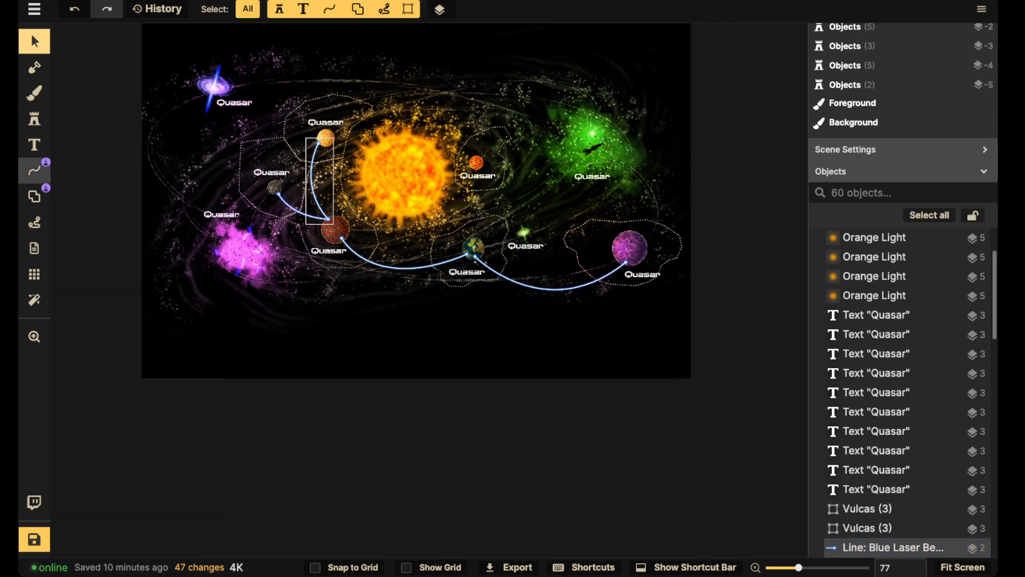
- Try a straight blue laser line between the small orange-red planet and the purple planet, and delete it
click(34, 170)
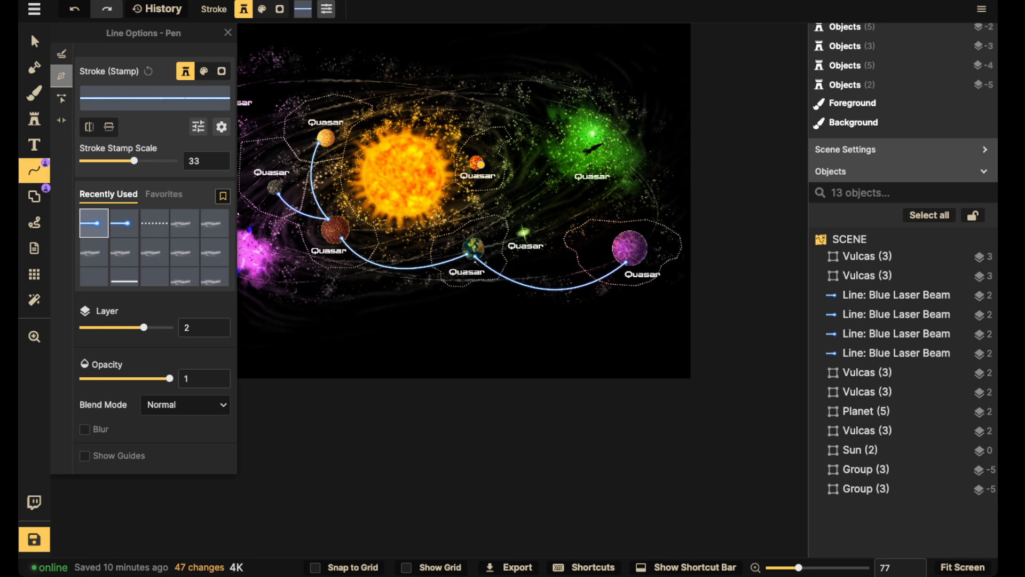
click(480, 164)
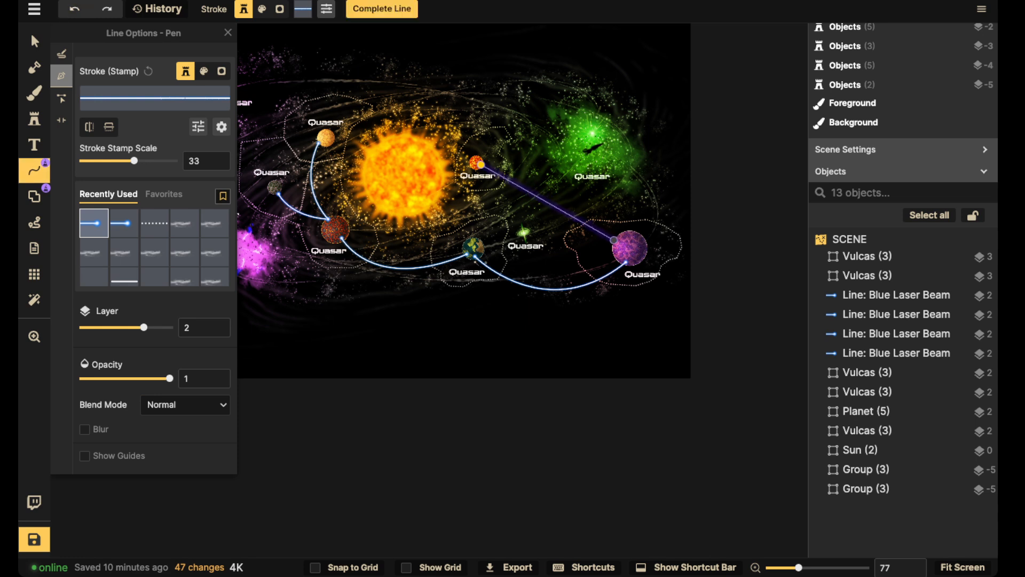
double_click(614, 240)
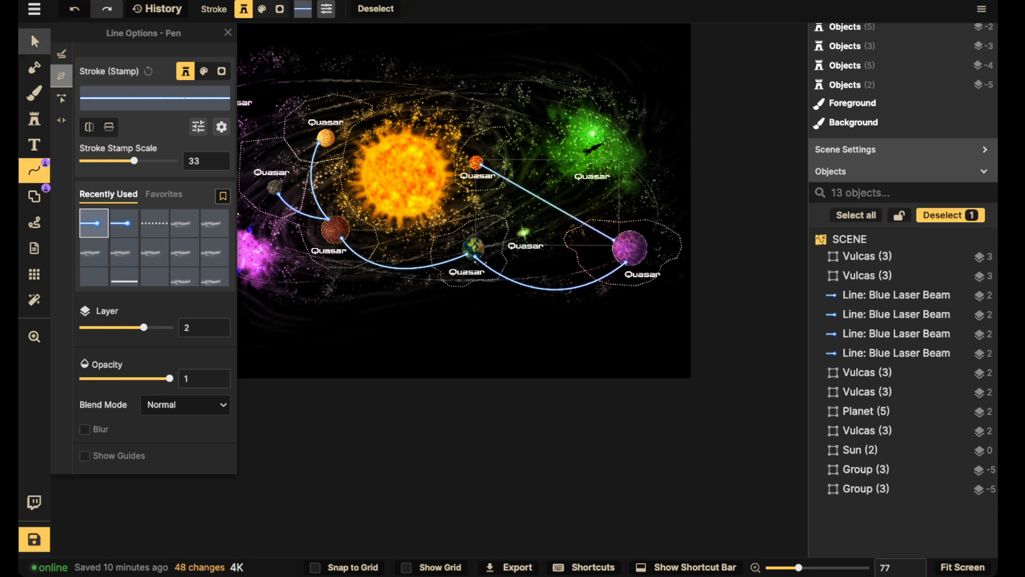
click(35, 41)
key(Delete)
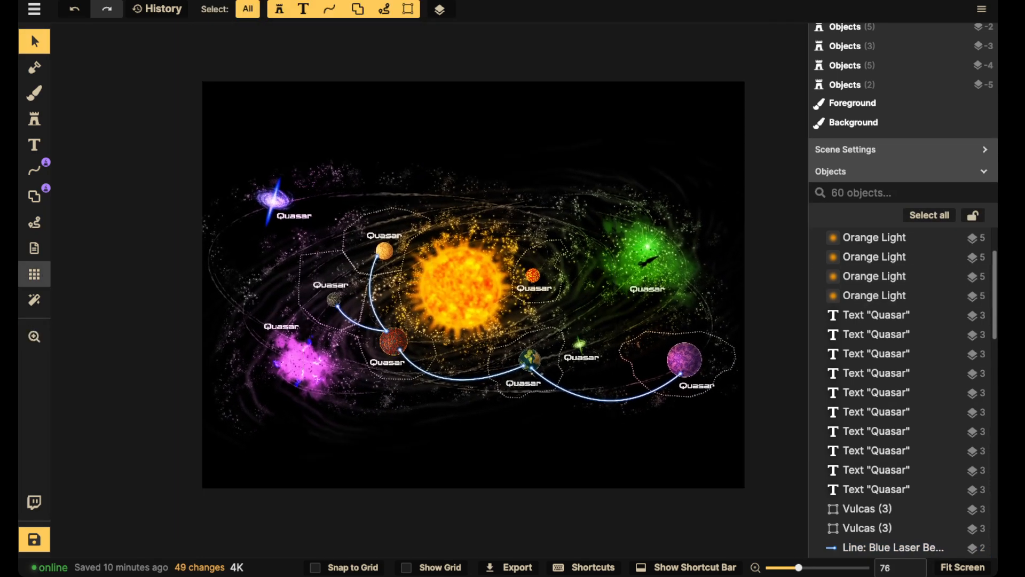
- Add a Vignette texture filter to the map
click(34, 300)
click(132, 81)
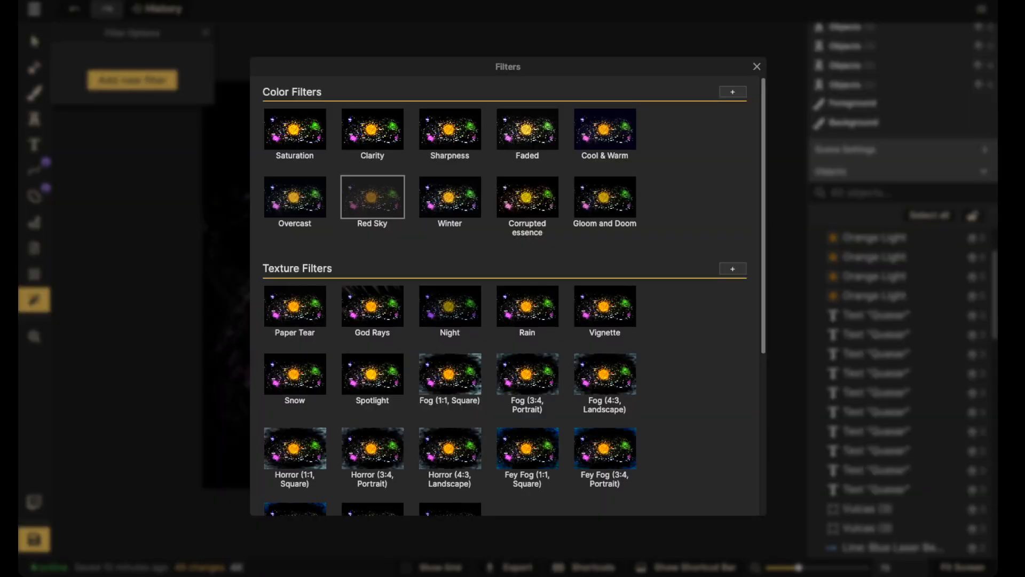
scroll(527, 208, down, 2)
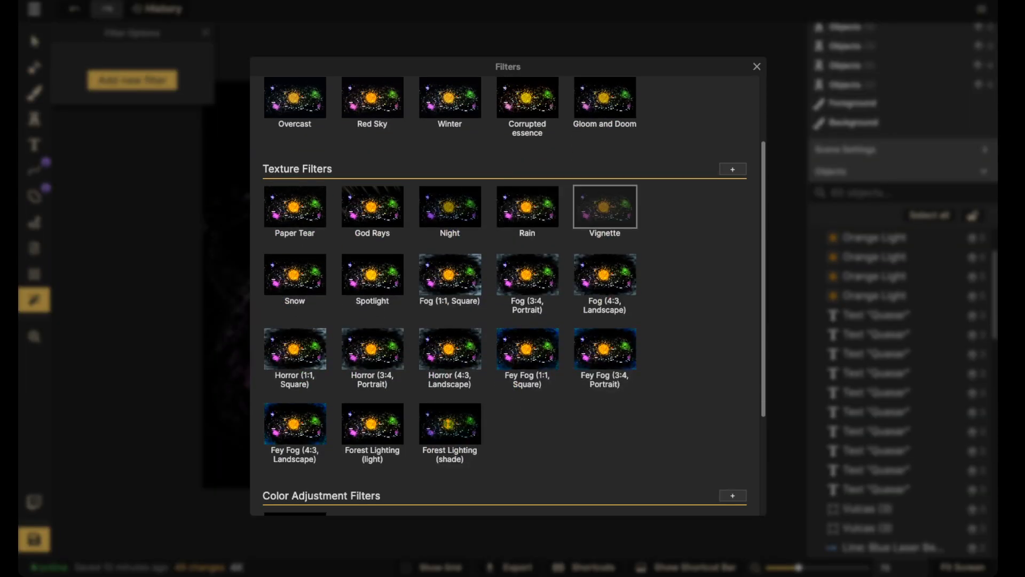
click(605, 206)
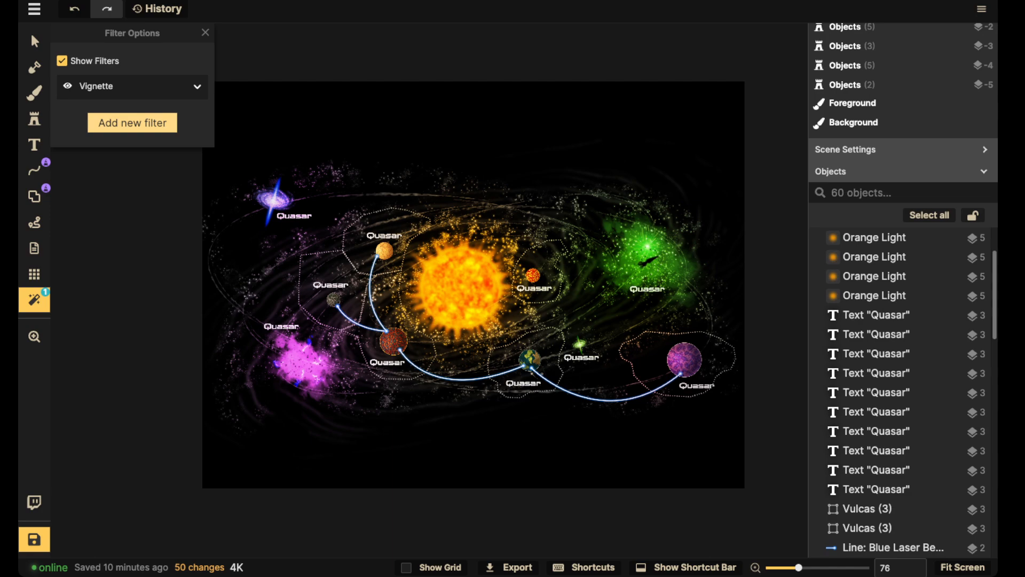
- Replace the Vignette filter's texture with Sparks from the Sci-Fi Battlemaps filters, using Repeat mode at size 49
click(197, 87)
click(134, 132)
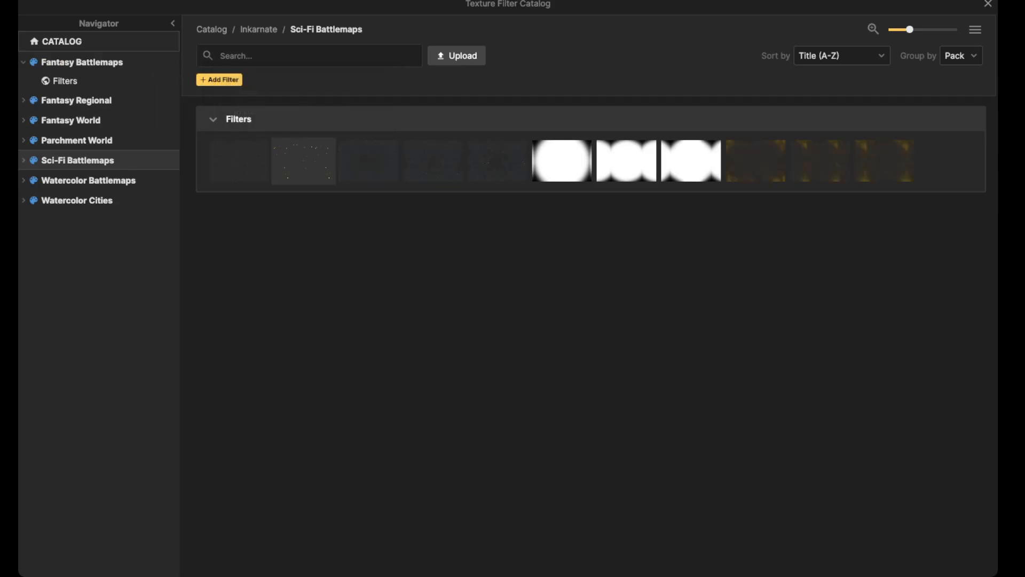
click(303, 160)
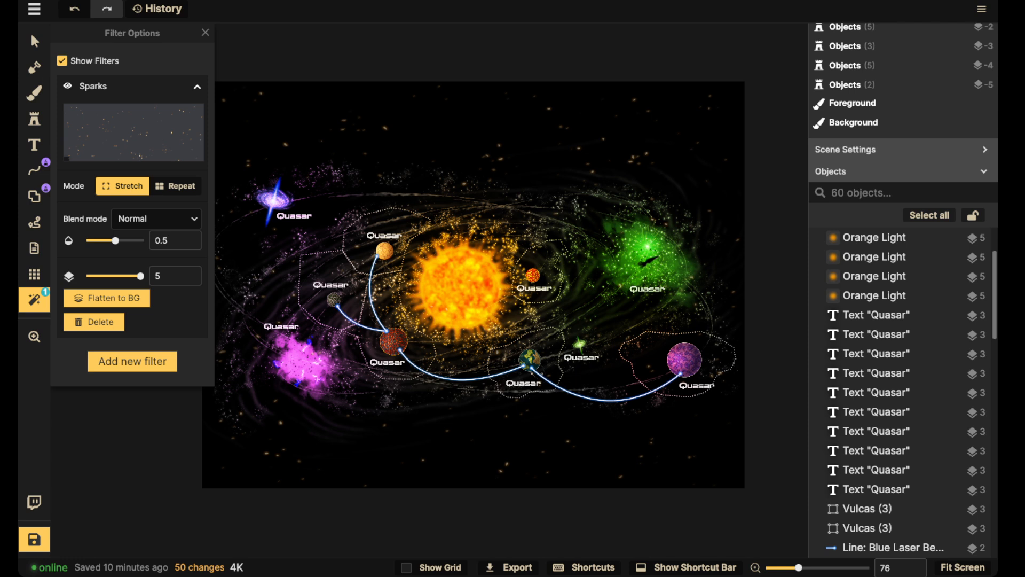
click(175, 186)
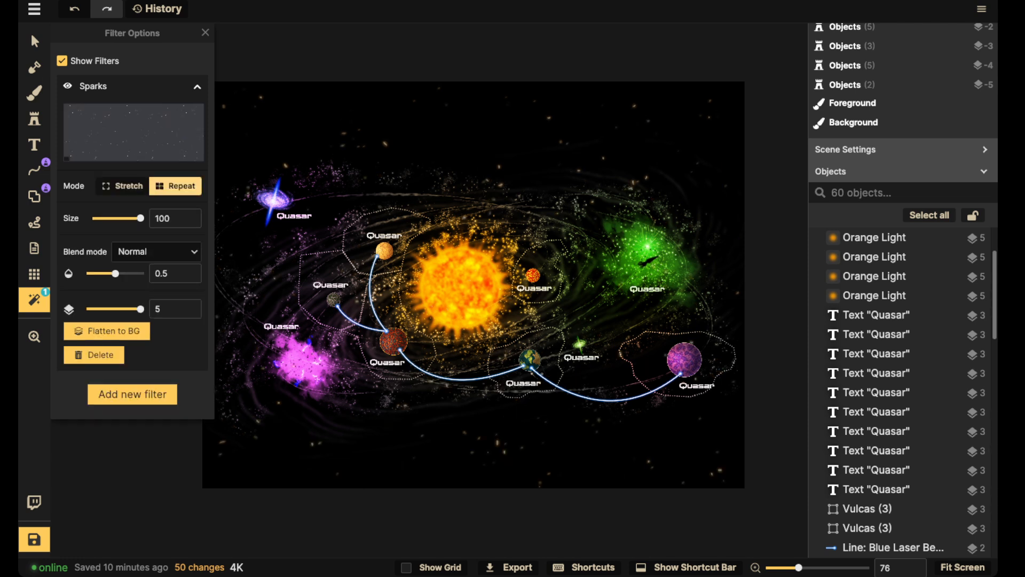
drag(140, 218, 116, 218)
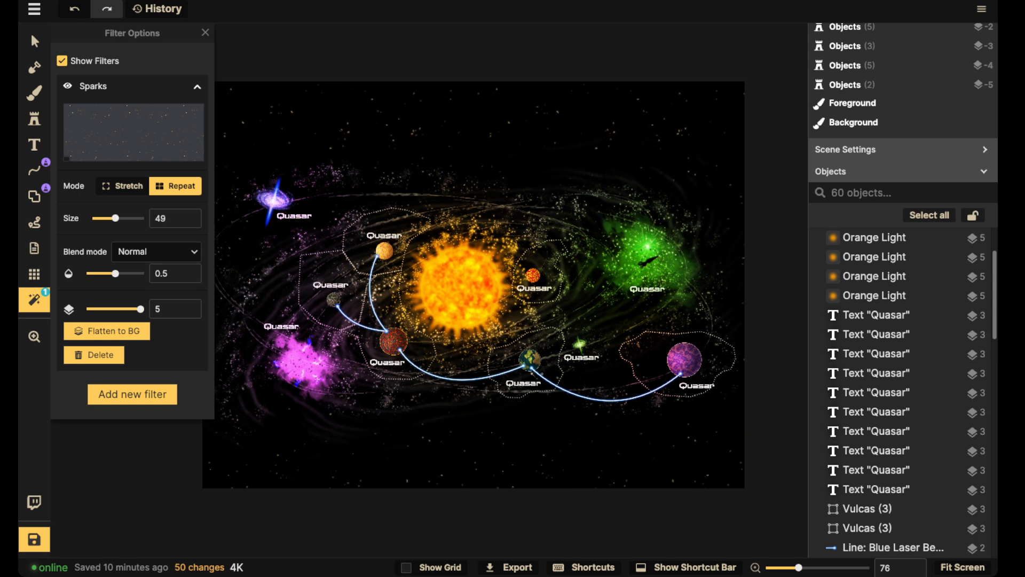
- Add a Snow texture filter and set its opacity to 0.39
click(132, 394)
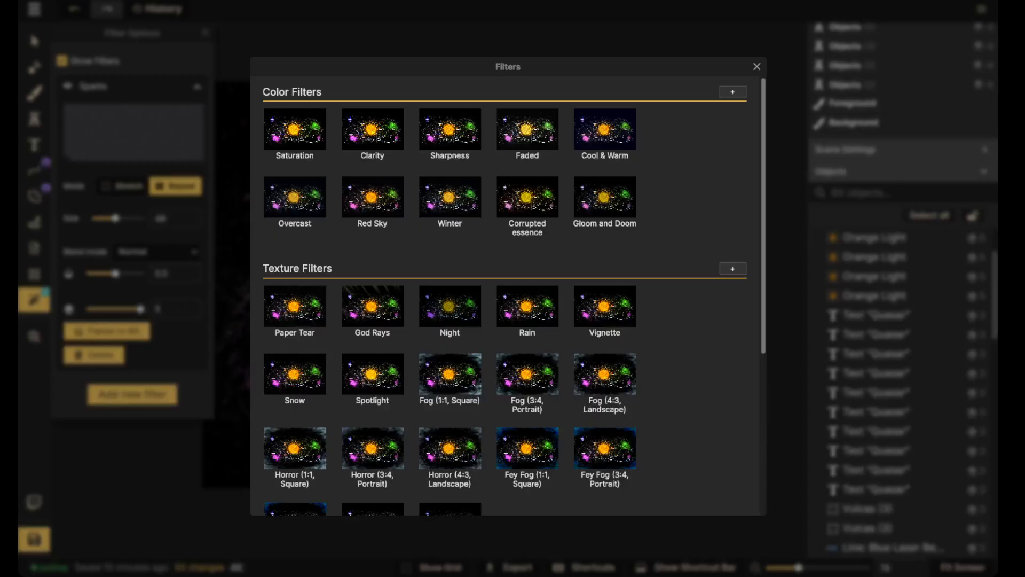
click(295, 374)
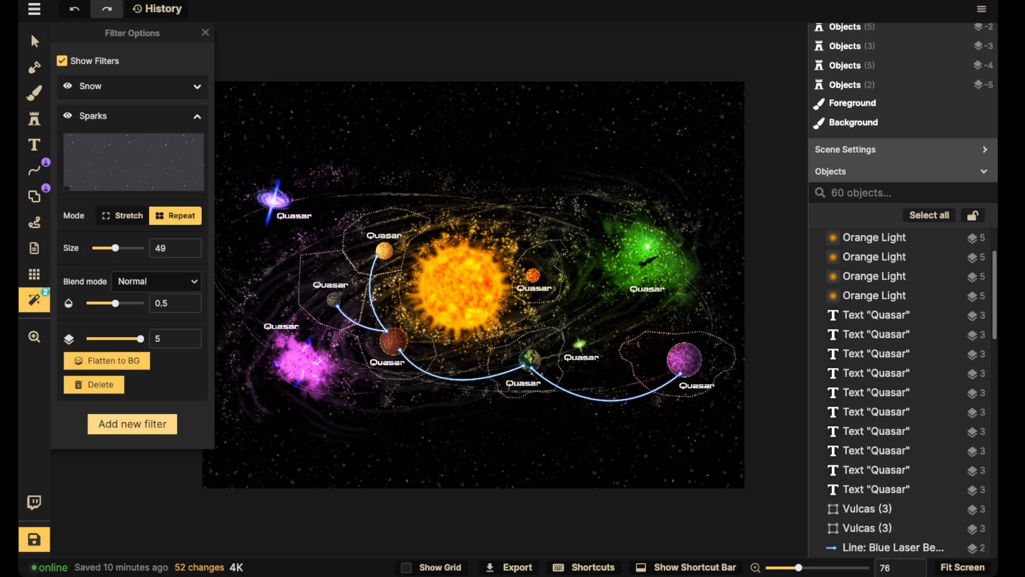
drag(116, 248, 108, 241)
click(197, 87)
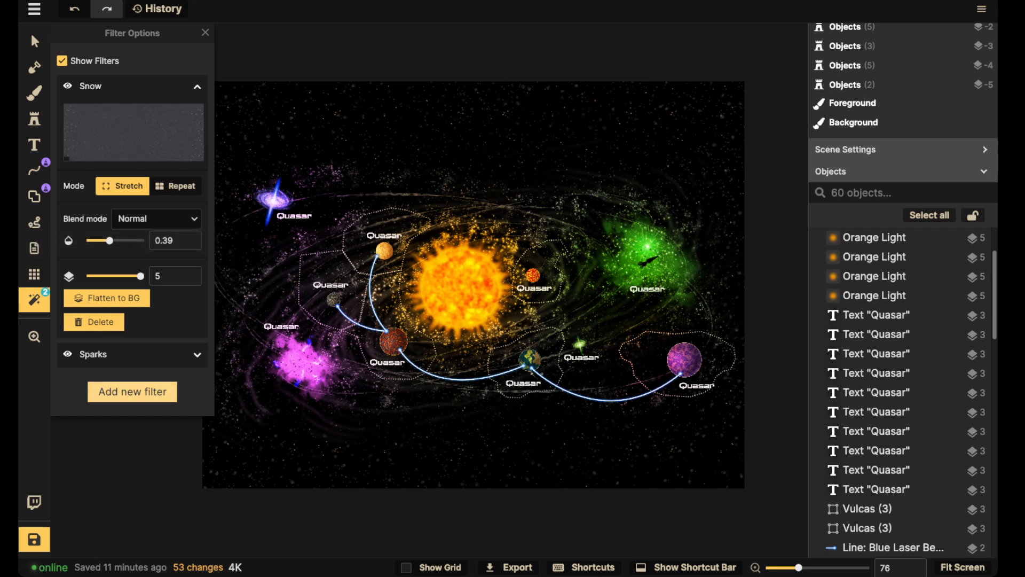
- Add a Color Adjustment filter to the map
click(133, 391)
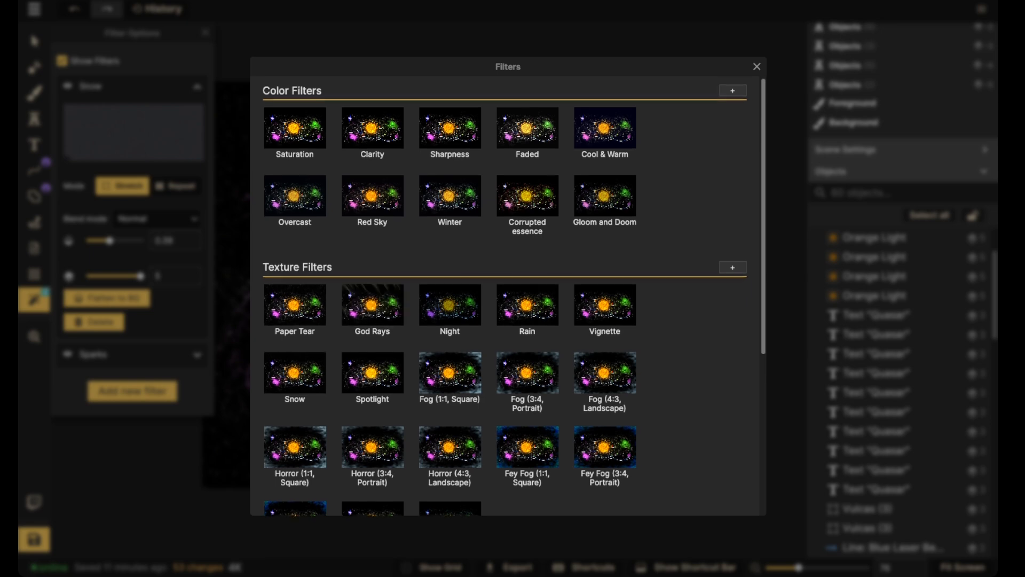
scroll(406, 299, down, 1)
scroll(450, 273, down, 9)
scroll(450, 213, up, 10)
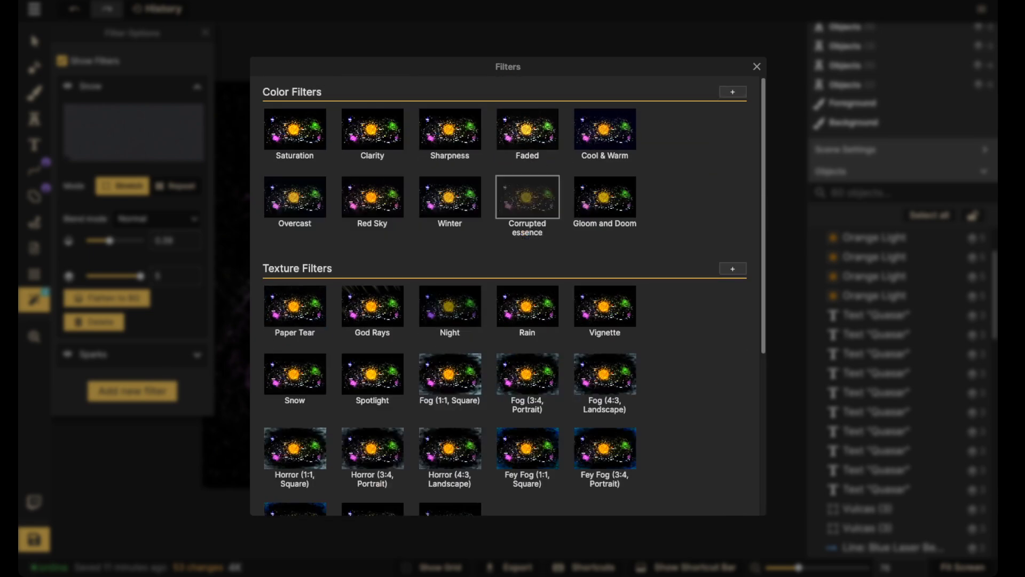
scroll(528, 198, down, 9)
click(732, 342)
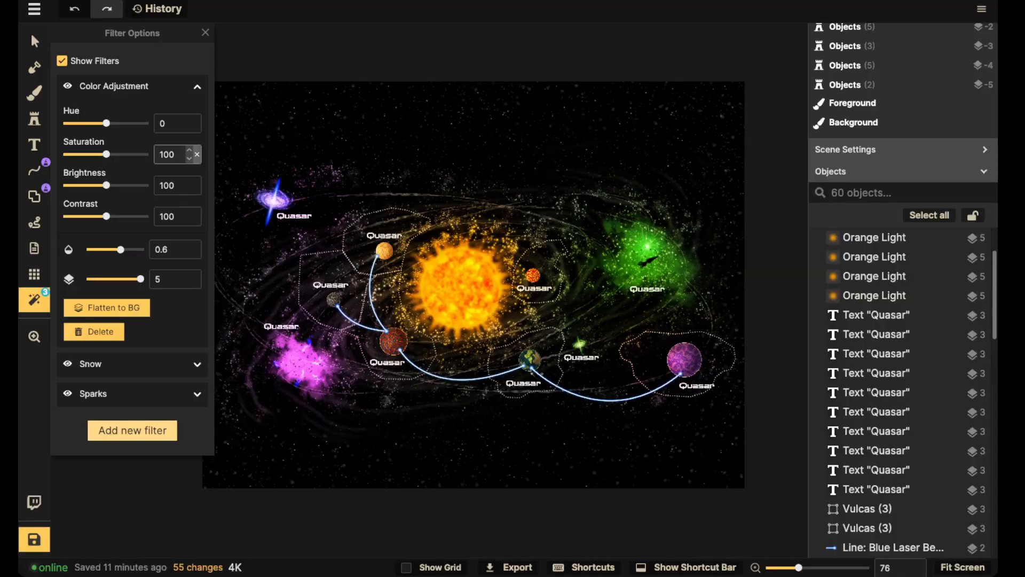
click(132, 430)
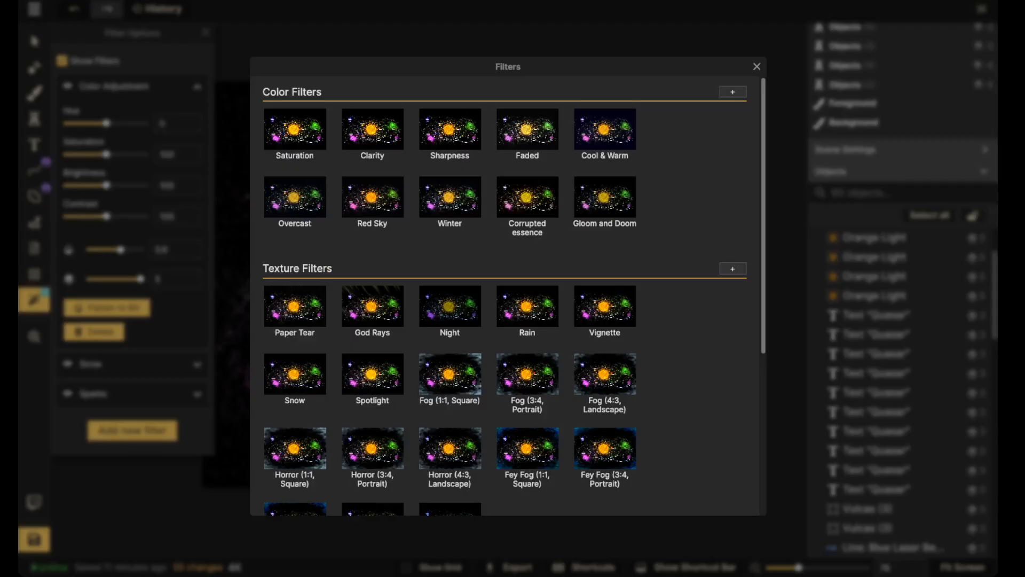
click(757, 67)
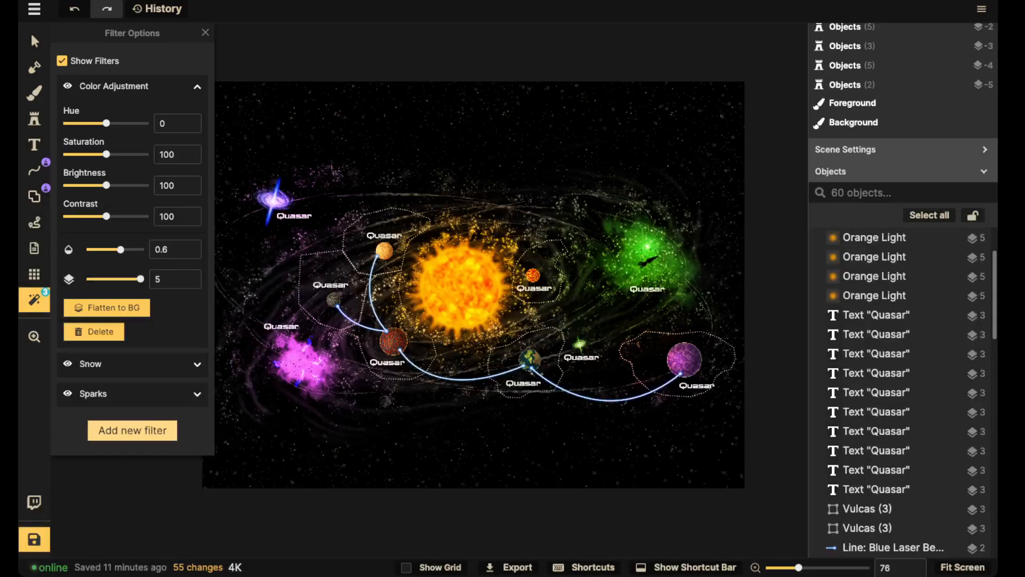
click(197, 87)
click(197, 87)
- Add the Clouds (4:3, Landscape) texture filter from the Fantasy World filters to the map
click(132, 430)
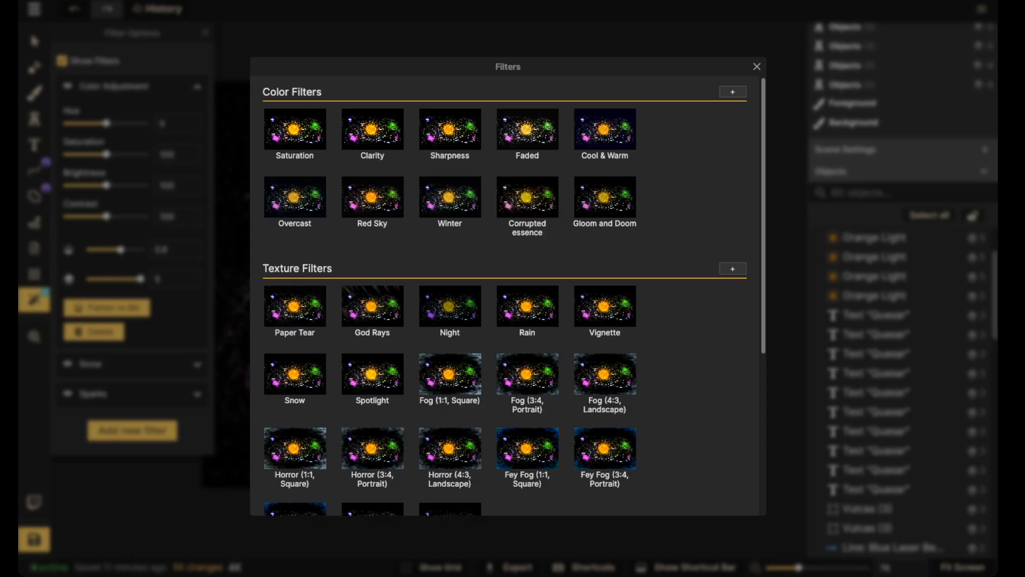
click(732, 268)
click(134, 129)
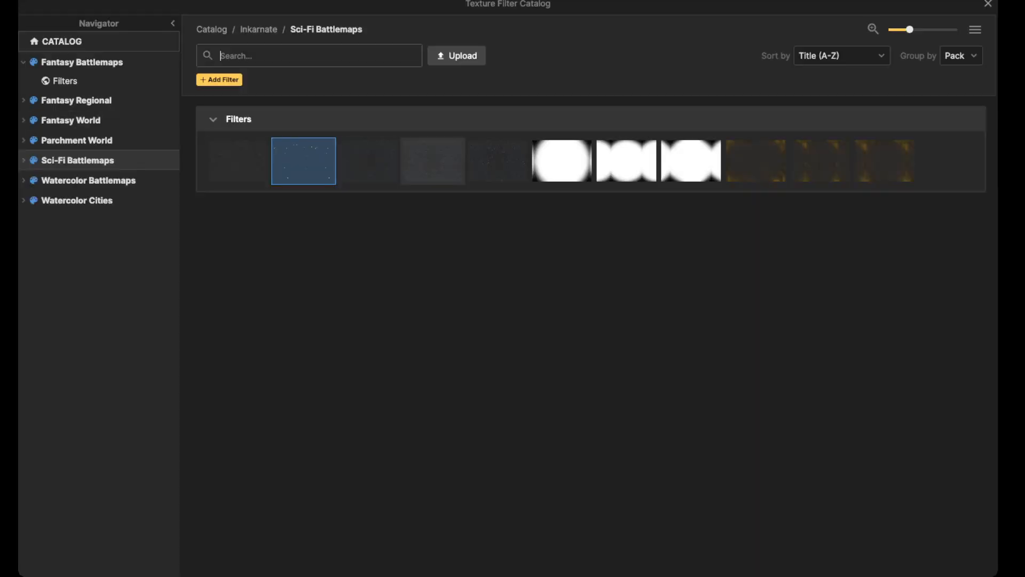
click(259, 28)
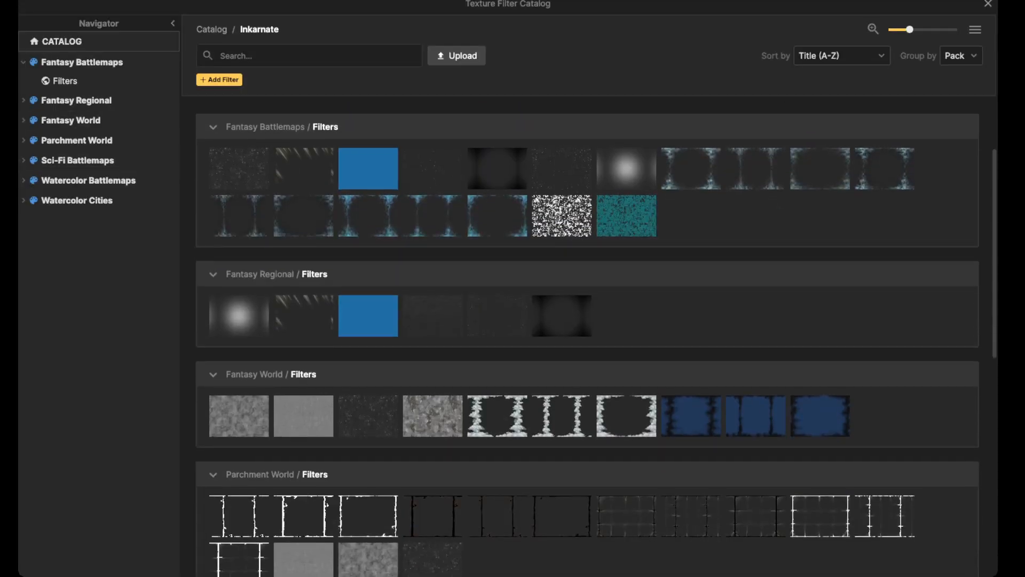
click(626, 416)
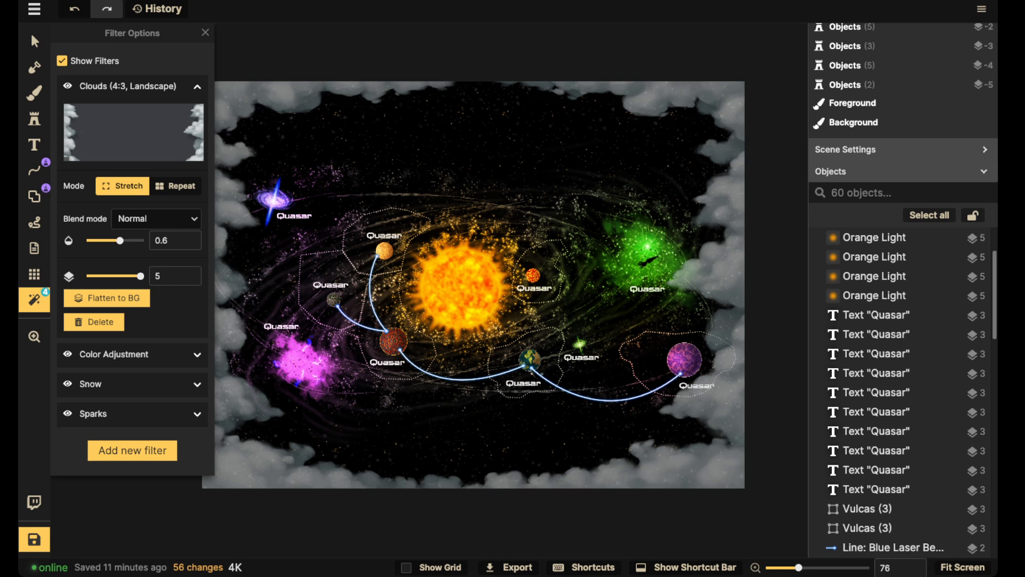
- Try the Luminosity blend mode on the Clouds filter and return it to Normal
click(156, 218)
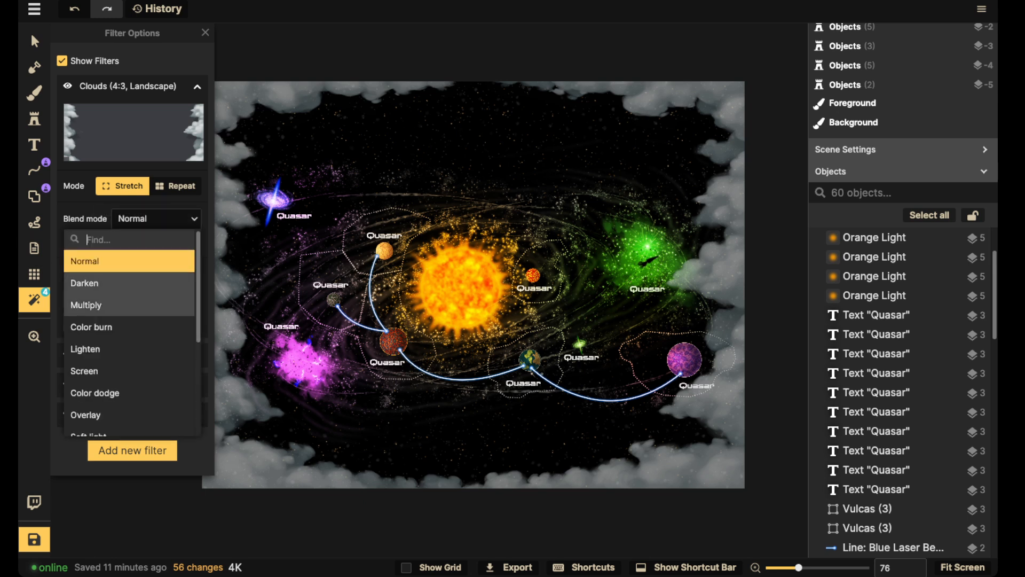
scroll(131, 412, down, 3)
scroll(131, 406, down, 1)
click(130, 419)
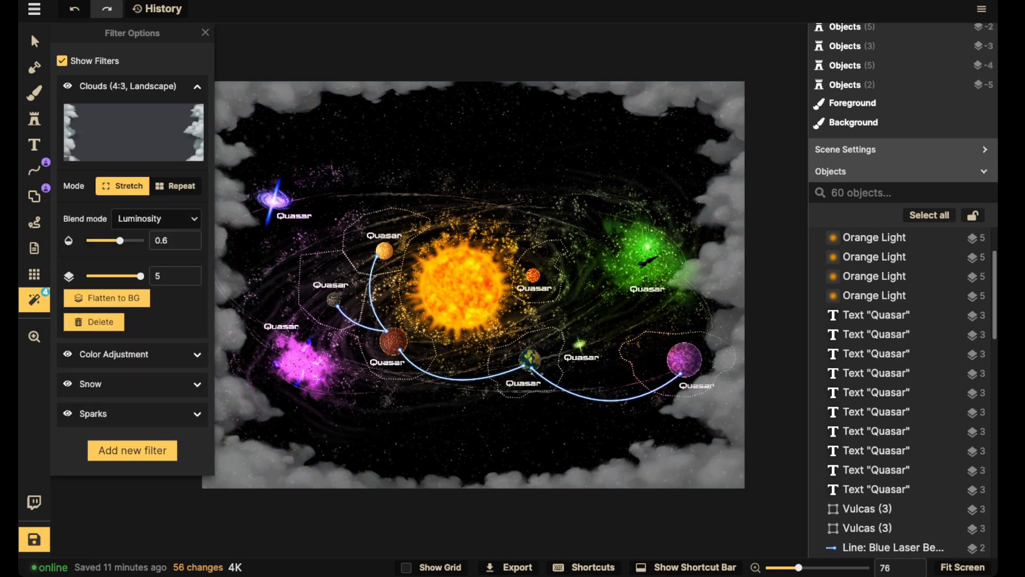
click(156, 219)
scroll(130, 262, up, 3)
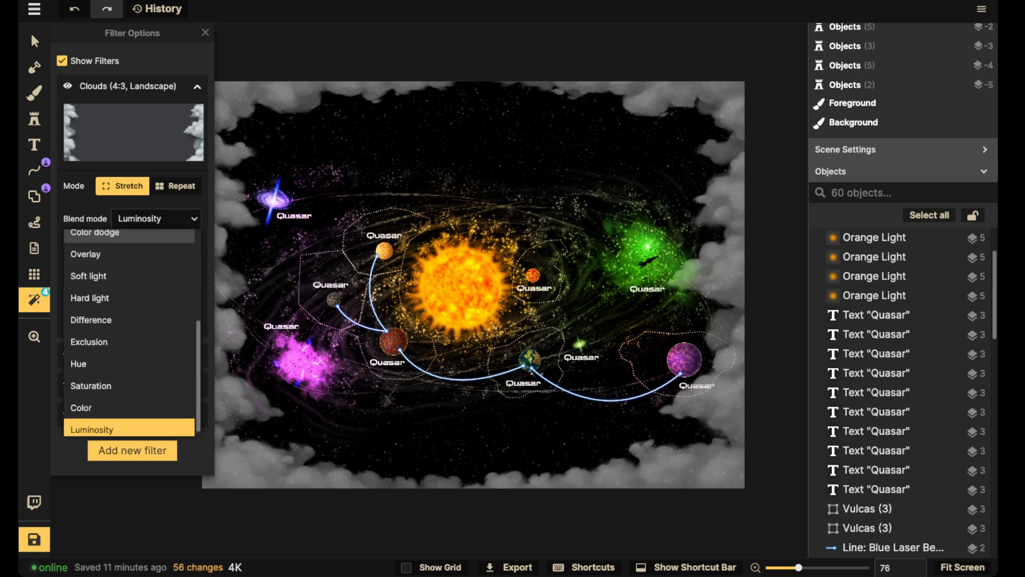
click(131, 261)
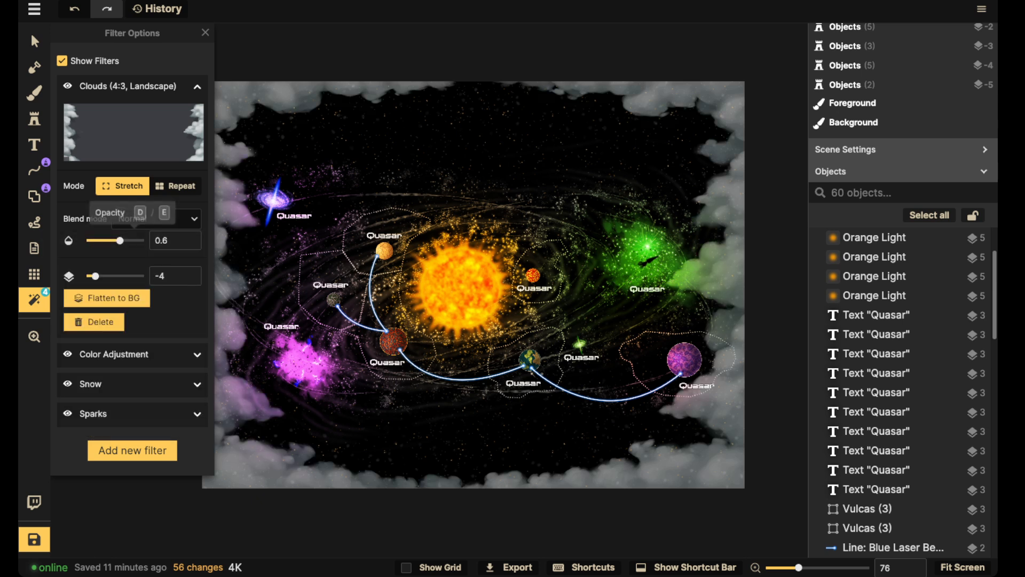
- Set the Clouds filter's layer to -4 and its opacity to 0.14
drag(120, 240, 95, 240)
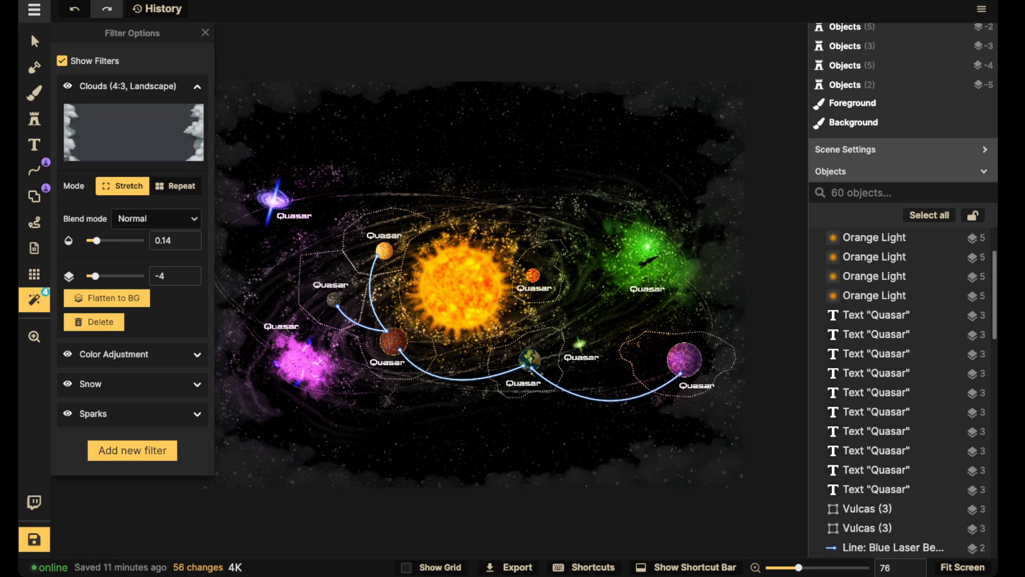
click(34, 8)
click(34, 8)
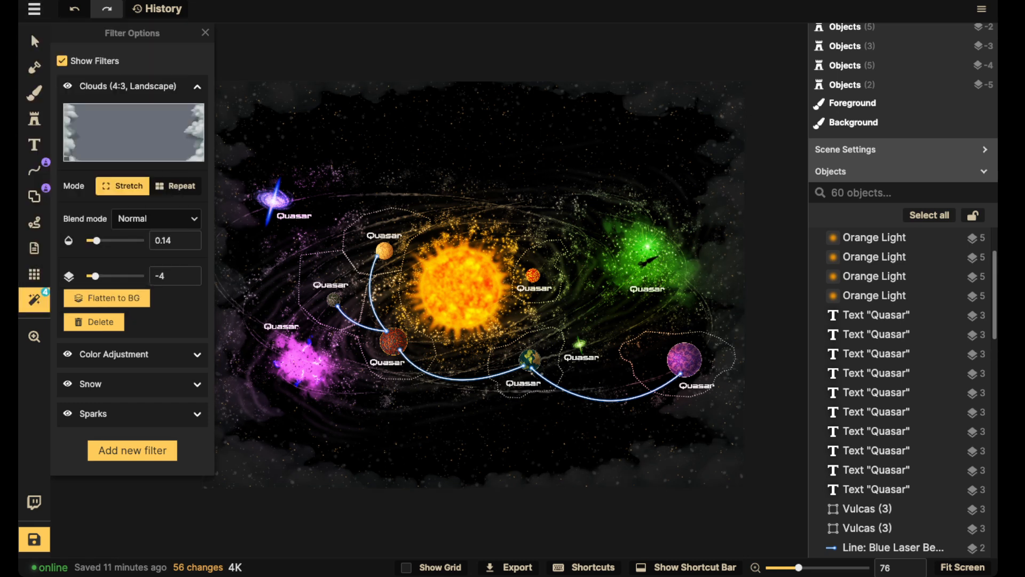
- Place a purple light stamp at scale 325 with Overlay blending over the map's lower-left corner
click(34, 119)
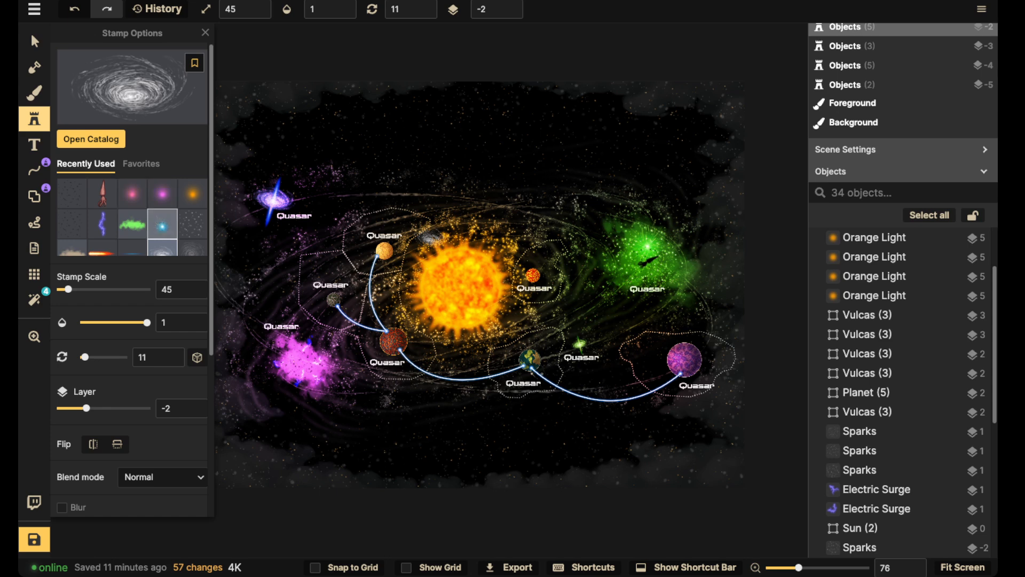
click(162, 195)
scroll(240, 419, up, 11)
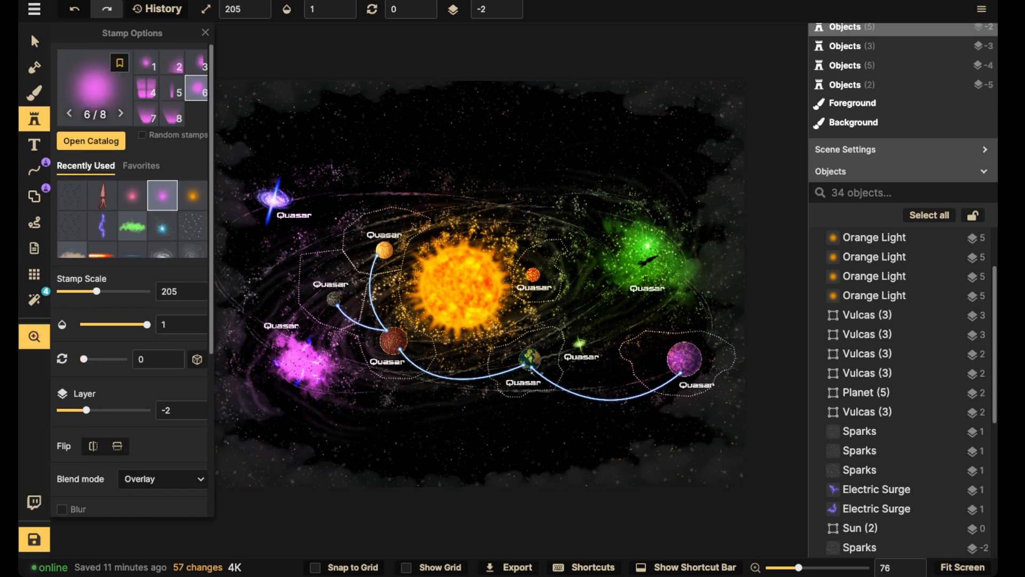
drag(241, 427, 374, 312)
scroll(374, 314, up, 12)
click(384, 323)
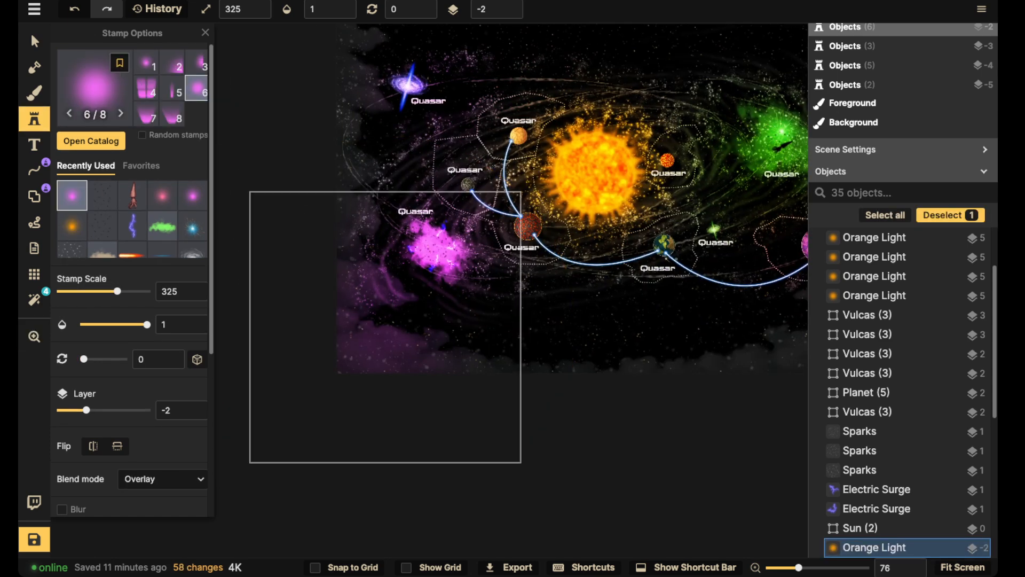
- Place an orange light stamp at scale 345 with Overlay blending centred along the map's bottom edge
click(192, 226)
click(104, 226)
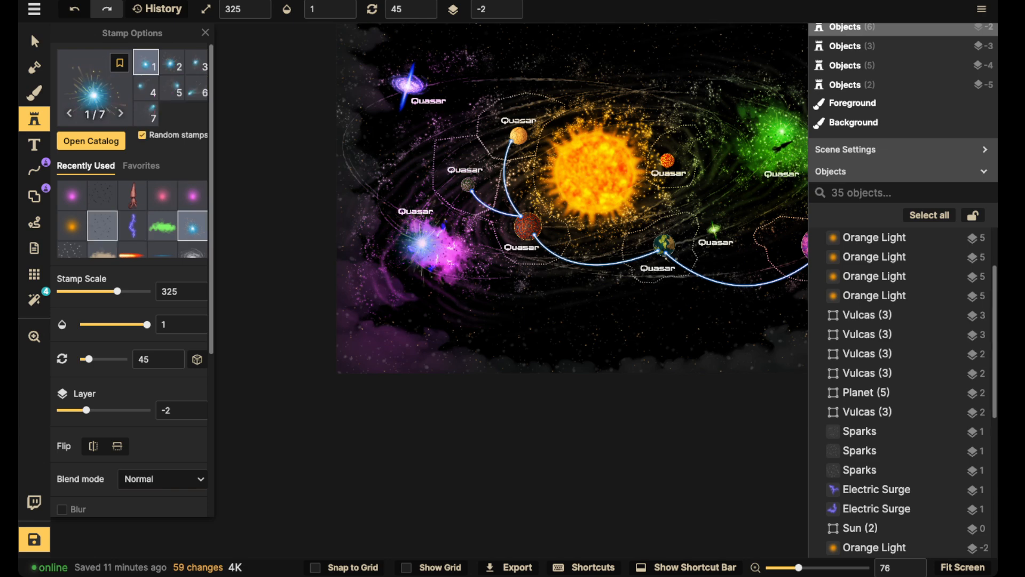
drag(513, 267, 337, 259)
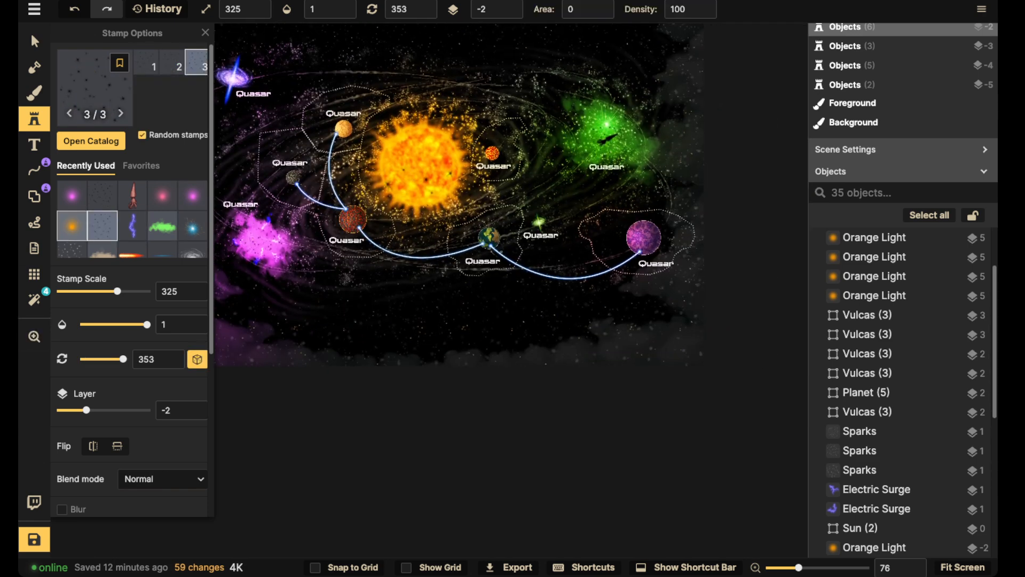
click(71, 226)
click(495, 351)
drag(630, 216, 638, 207)
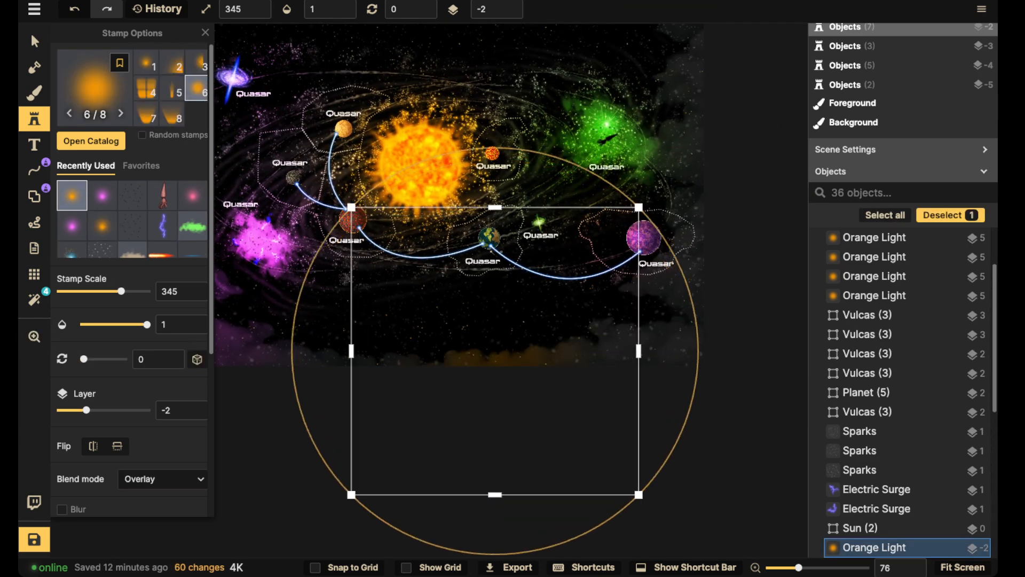
drag(495, 351, 471, 350)
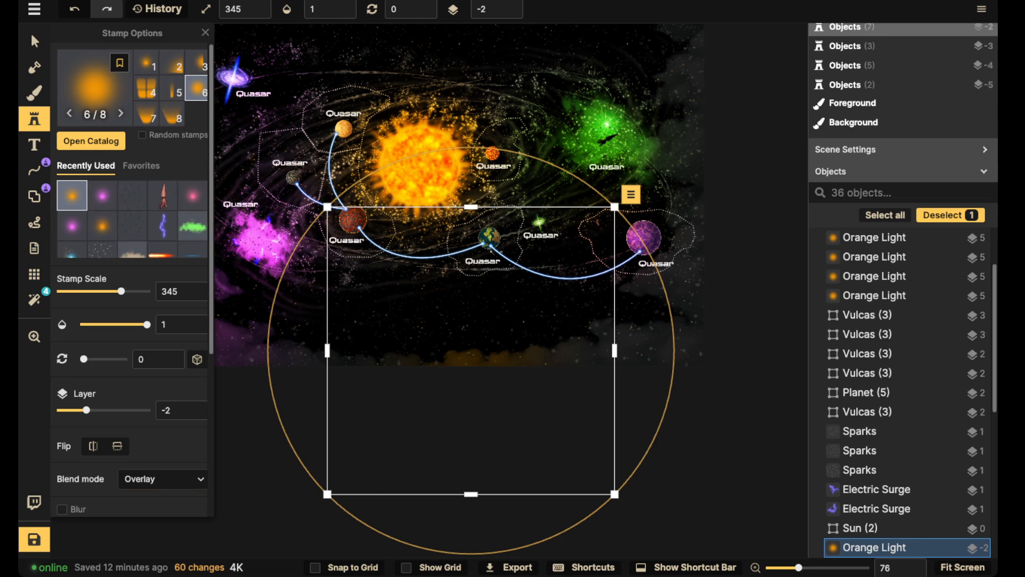
- Duplicate the green light over the nebula onto the map's upper-right corner, enlarging the copy to scale 404
scroll(102, 212, down, 3)
scroll(133, 212, up, 3)
click(35, 42)
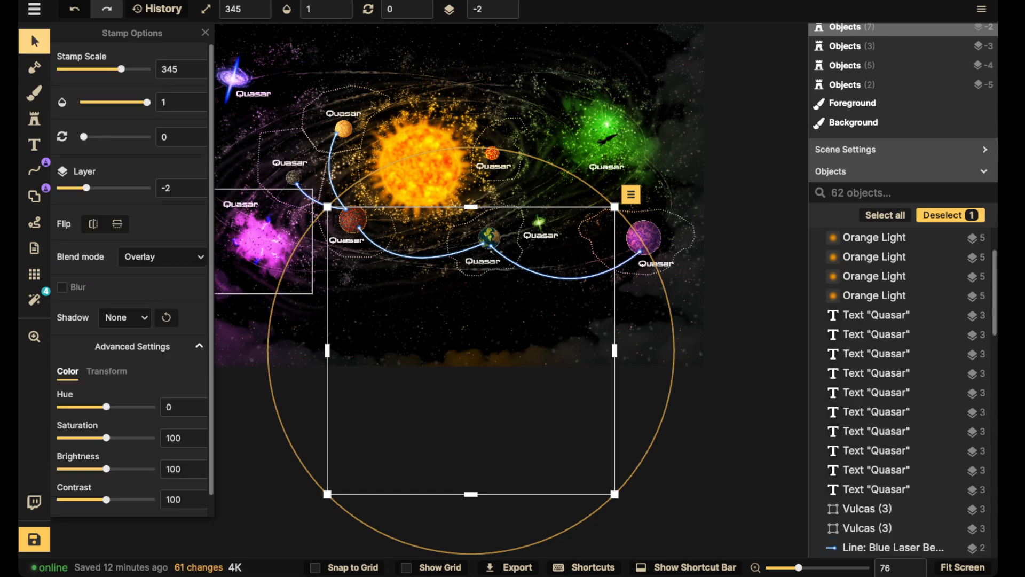
drag(392, 229, 461, 335)
click(663, 245)
click(661, 280)
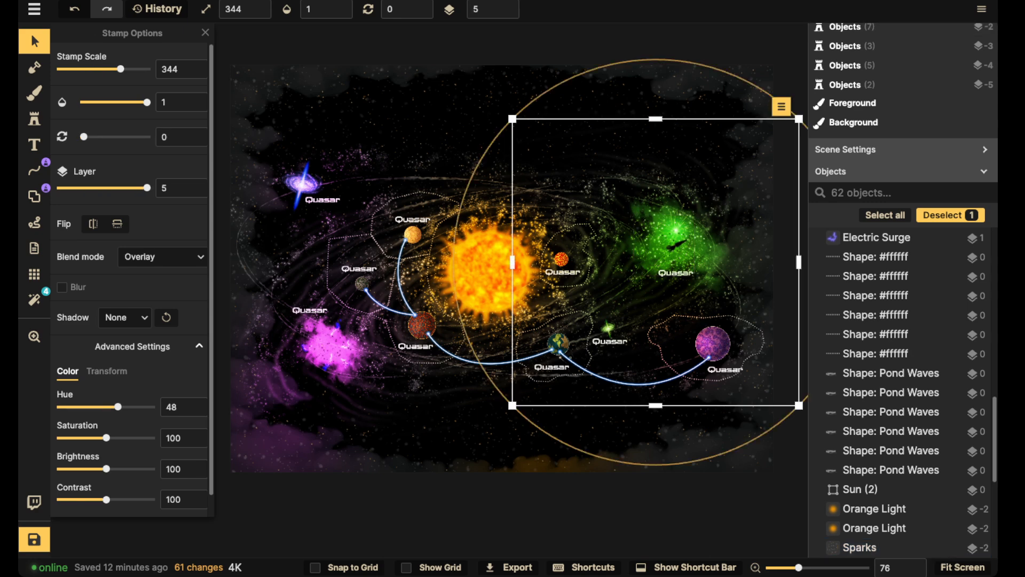
drag(681, 230, 499, 330)
key(ctrl+v)
drag(598, 250, 558, 268)
scroll(552, 255, up, 3)
key(space)
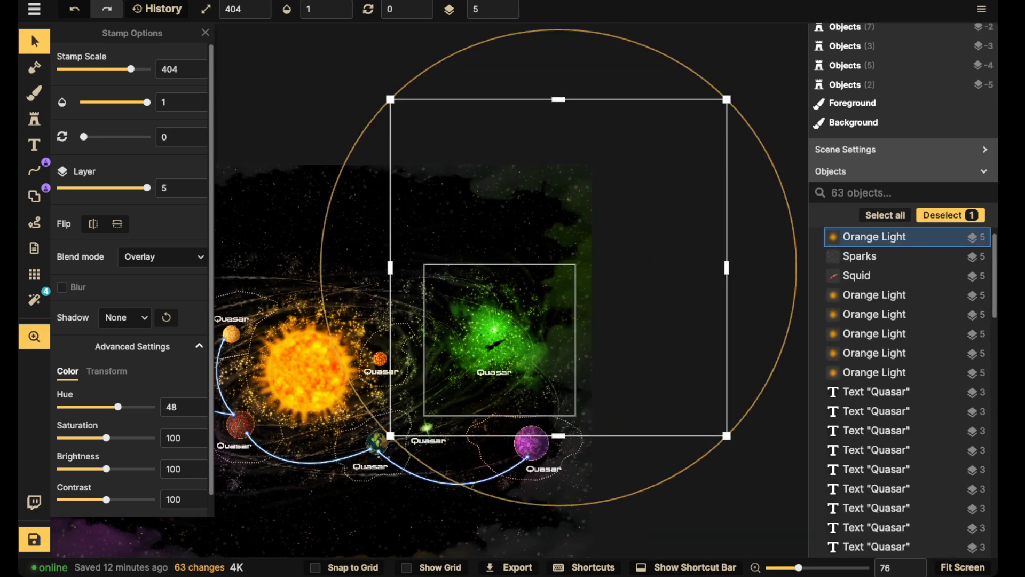
- Copy a purple light with hue -97 and scale 244 to the map's lower-right corner
drag(505, 380, 565, 160)
drag(433, 227, 620, 249)
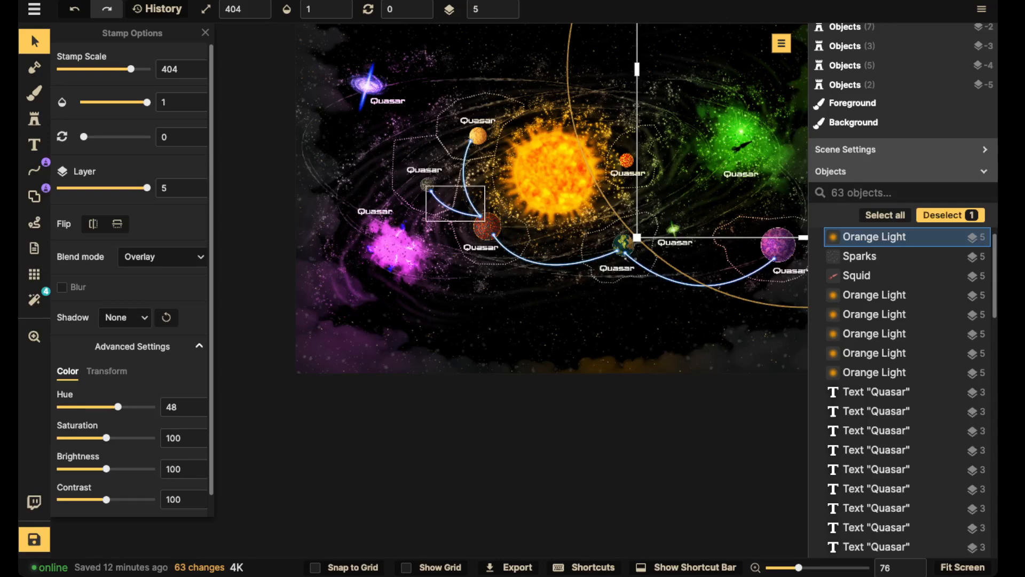
click(368, 86)
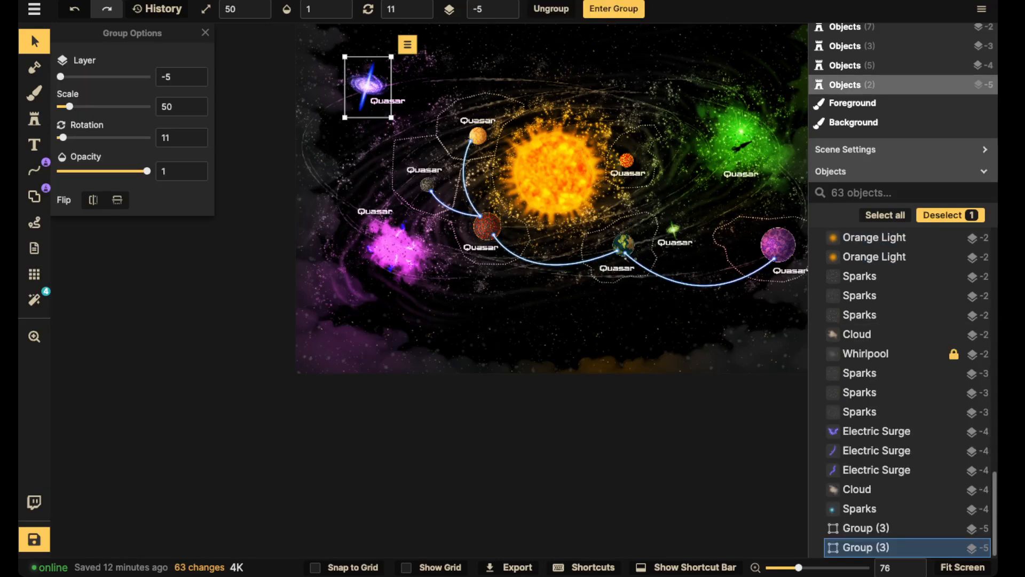
click(392, 85)
key(ctrl+c)
key(ctrl+v)
drag(609, 298, 536, 294)
- Paste another light over the map's upper-left corner, with its hue set to -180 and its scale to 344
drag(277, 134, 581, 351)
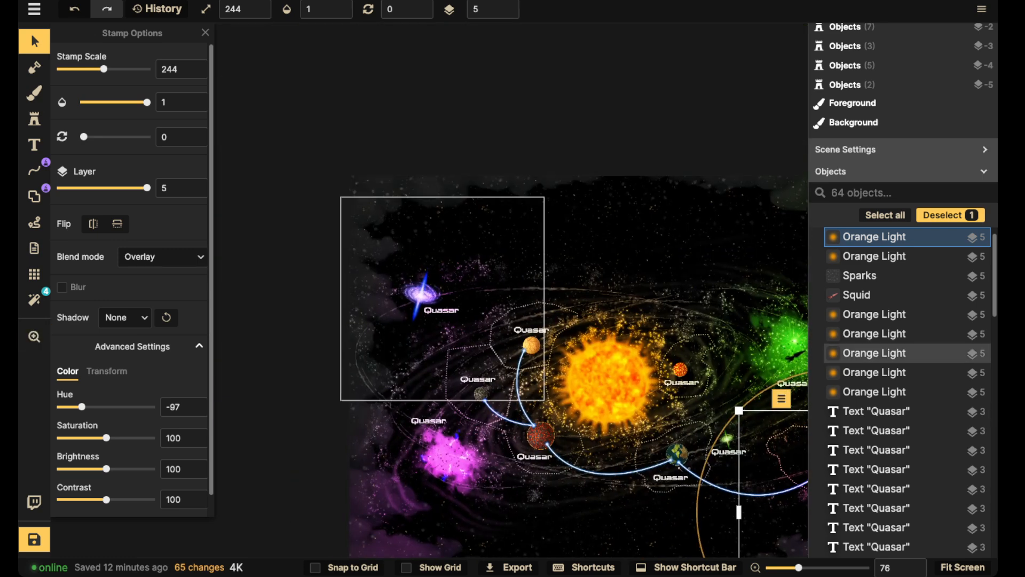
key(ctrl+v)
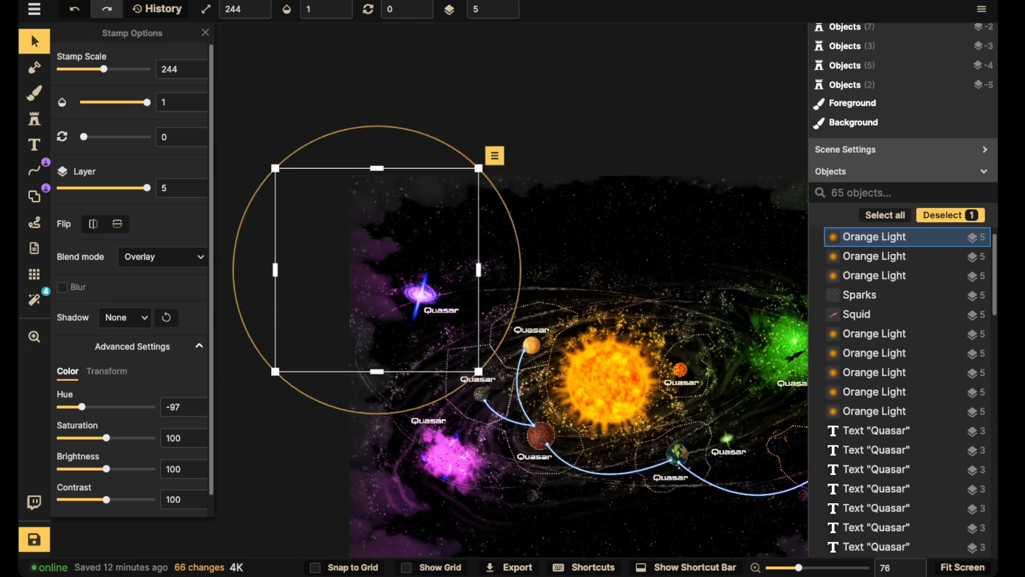
drag(82, 407, 59, 407)
scroll(377, 270, up, 5)
drag(377, 270, 373, 274)
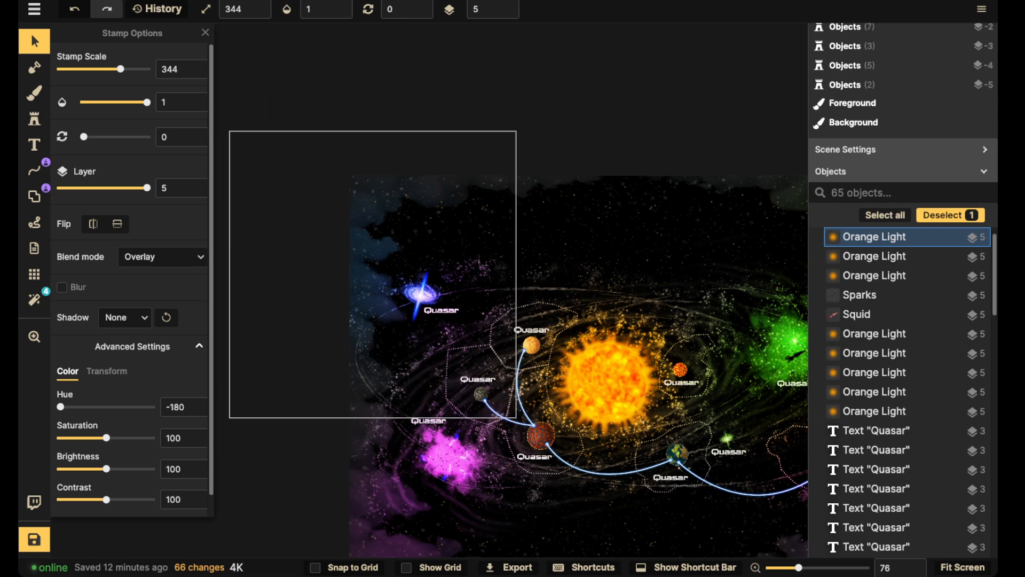
scroll(367, 261, down, 4)
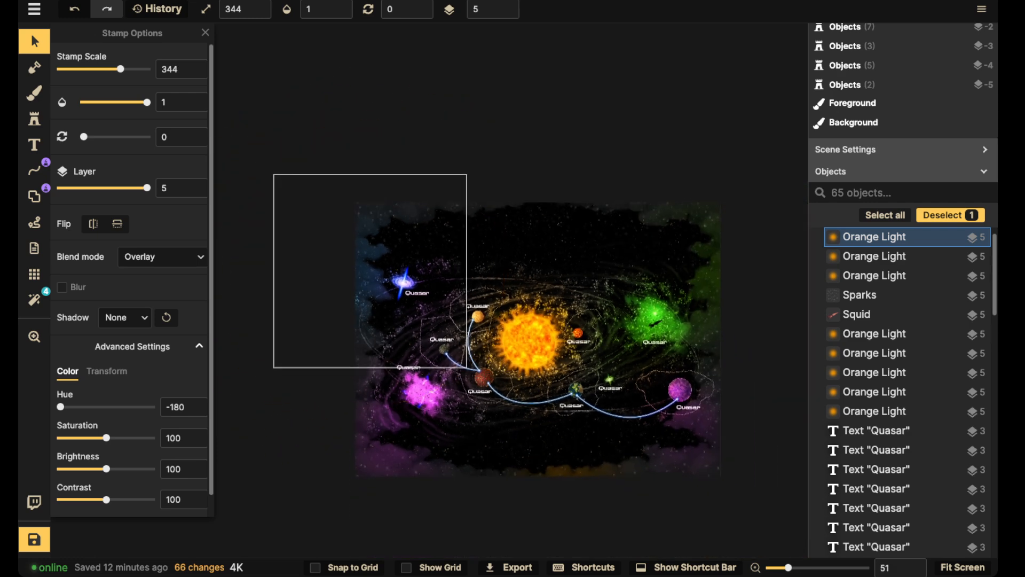
key(Escape)
- Review the whole map and save it
scroll(282, 199, down, 3)
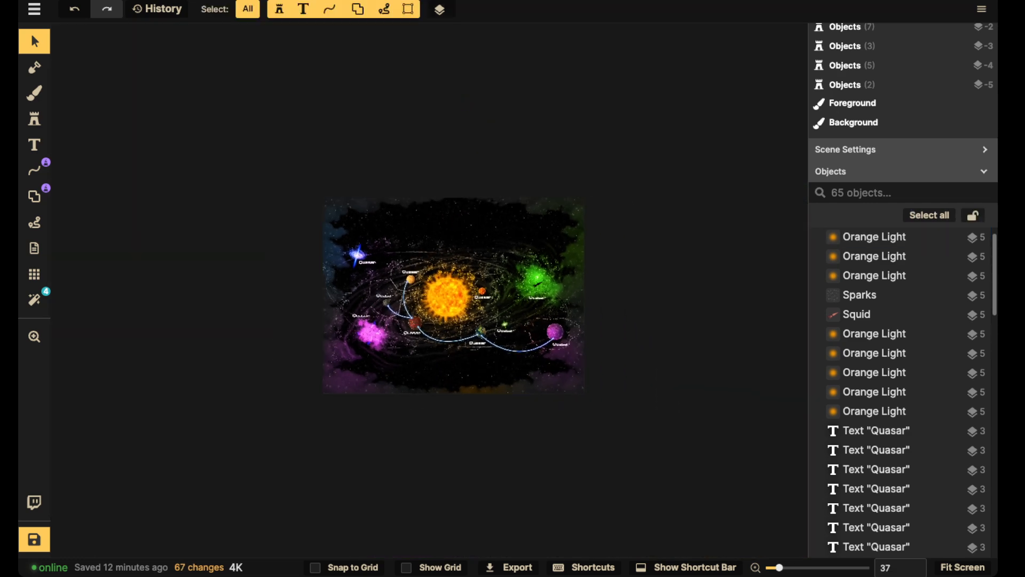
scroll(494, 209, up, 5)
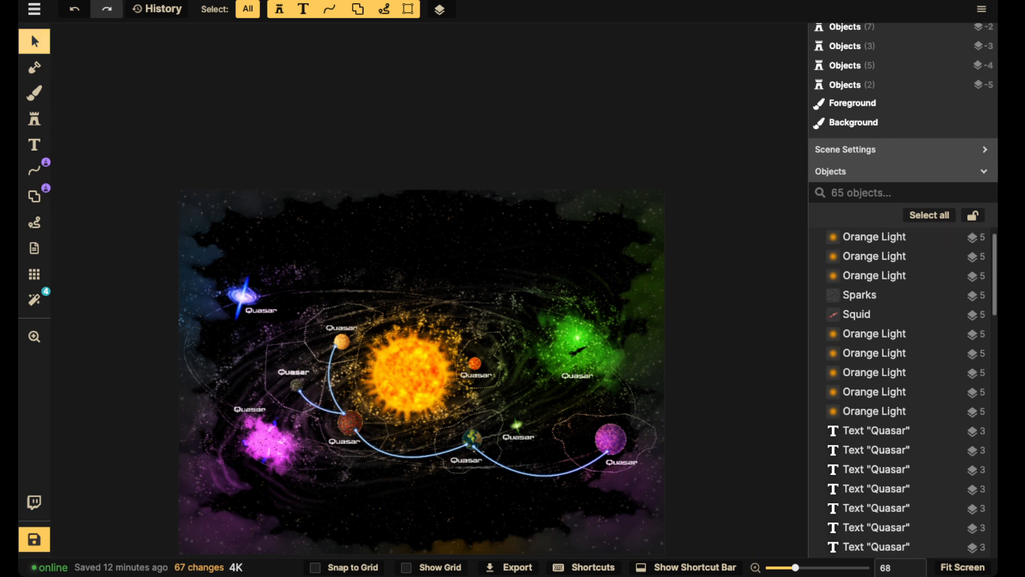
scroll(294, 214, down, 2)
drag(283, 246, 383, 202)
key(ctrl+s)
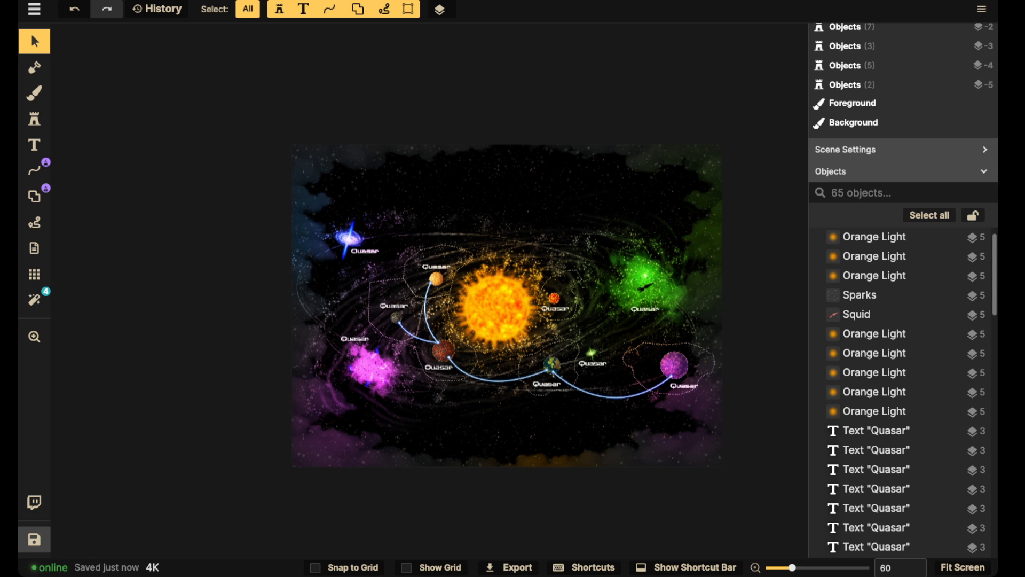
- Set the Color Adjustment filter to saturation 133, brightness 141 and contrast 105, testing a hue of -116 and resetting it to 0
click(34, 299)
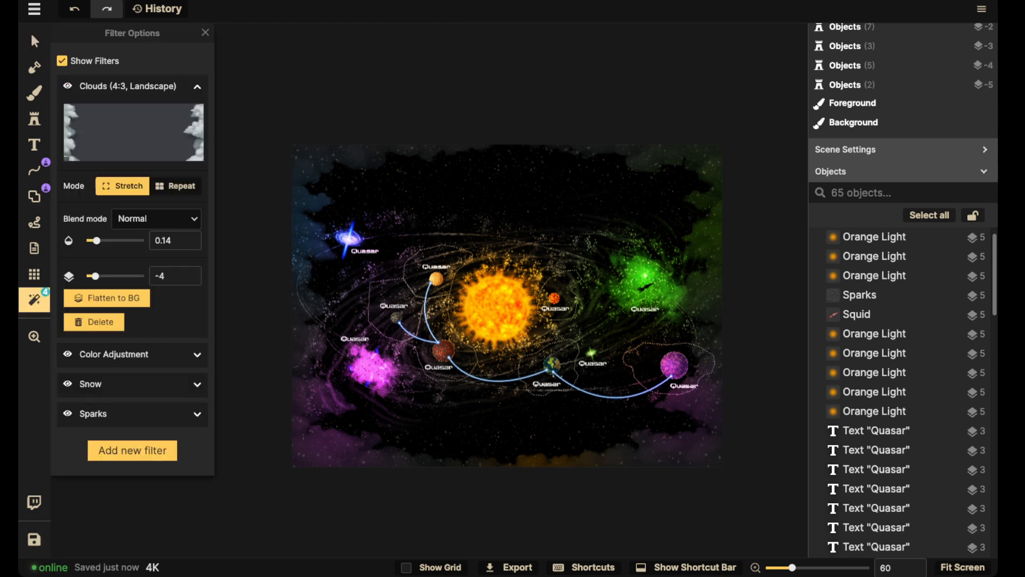
click(114, 355)
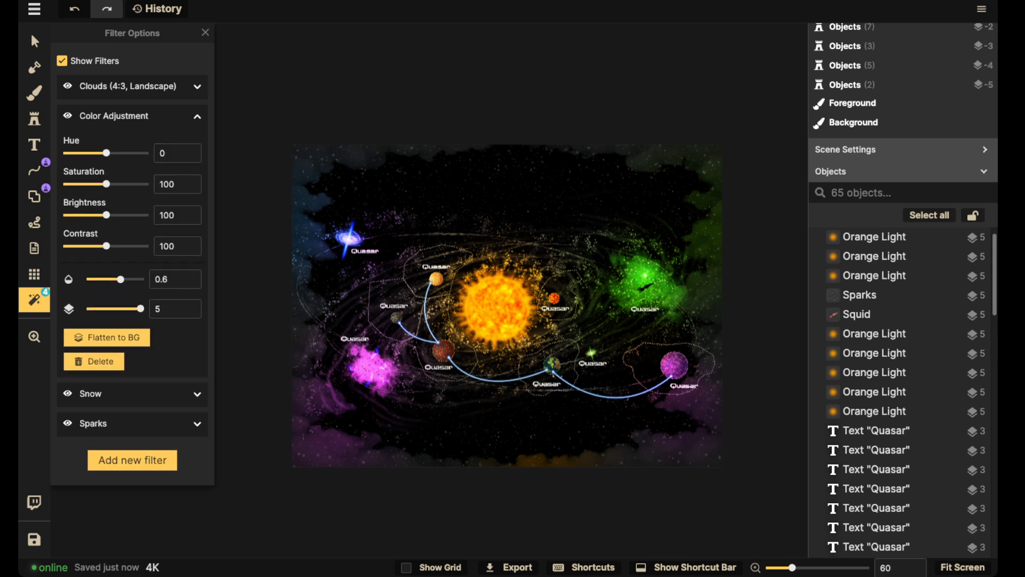
drag(107, 215, 110, 184)
drag(114, 184, 81, 153)
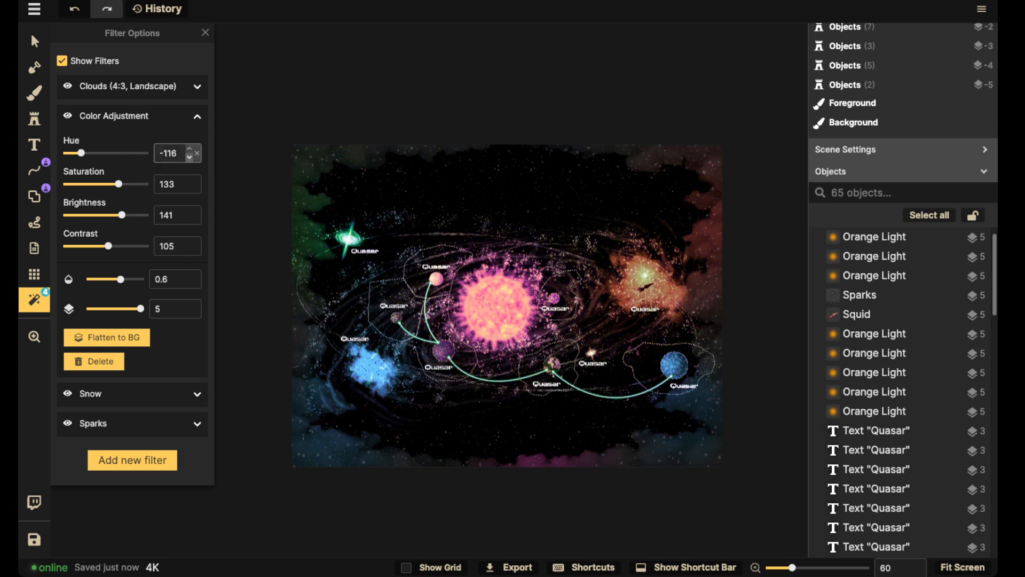
click(197, 153)
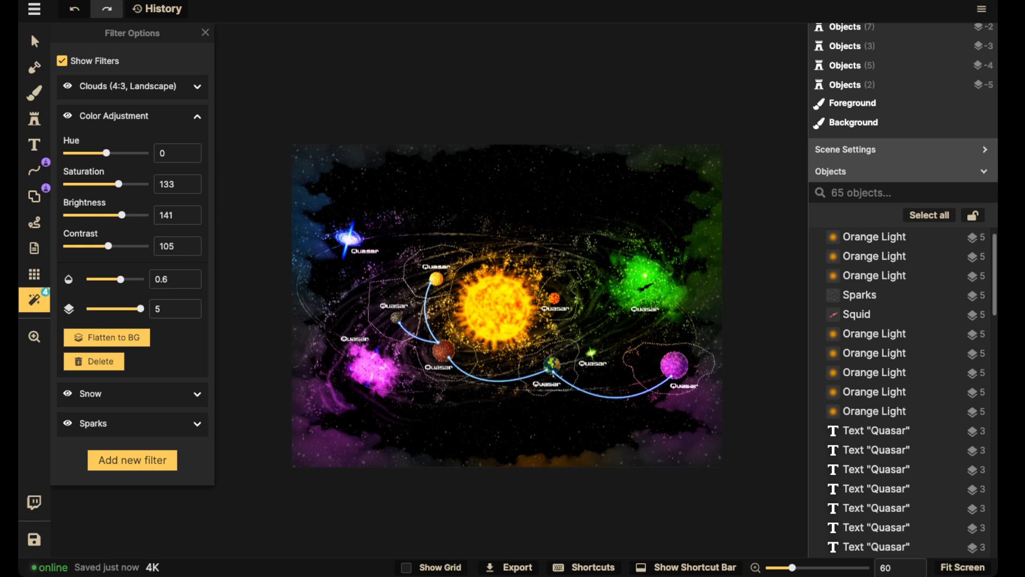